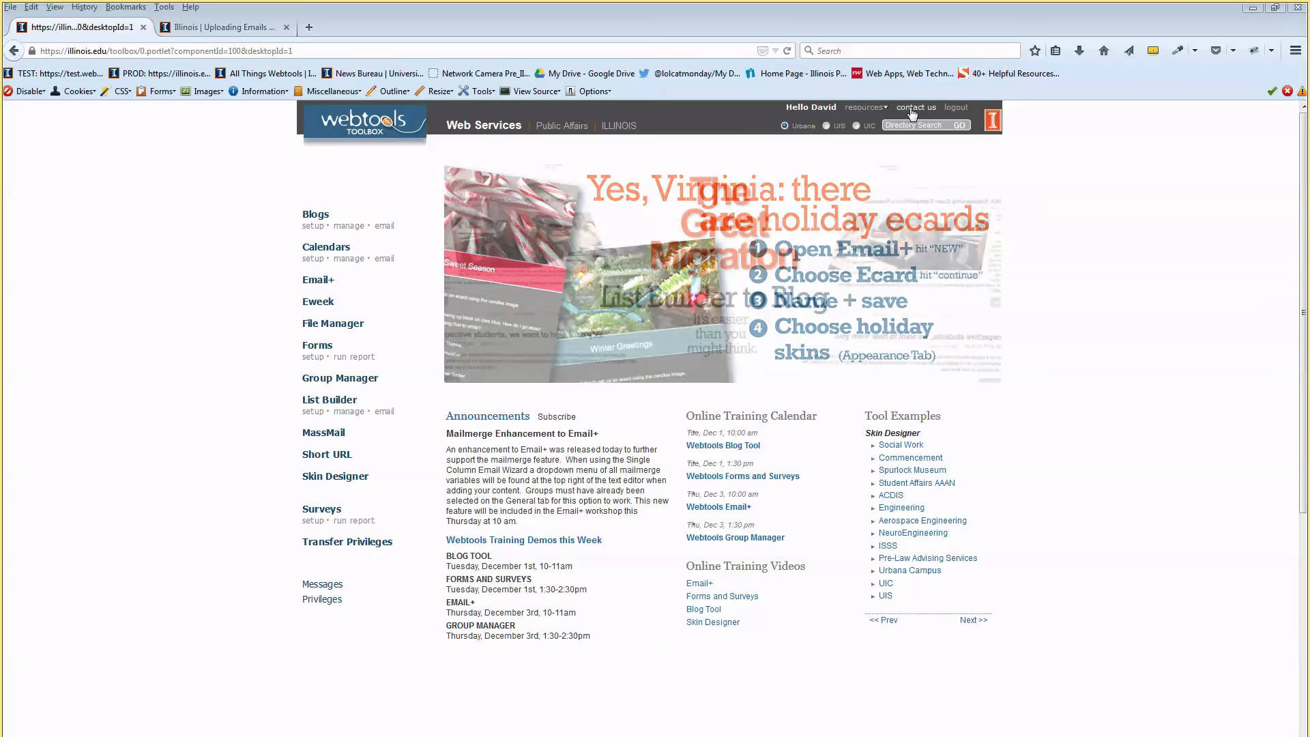
Try the WebTools support Contact Us form's Name field, then close the Contact Us pages
click(912, 109)
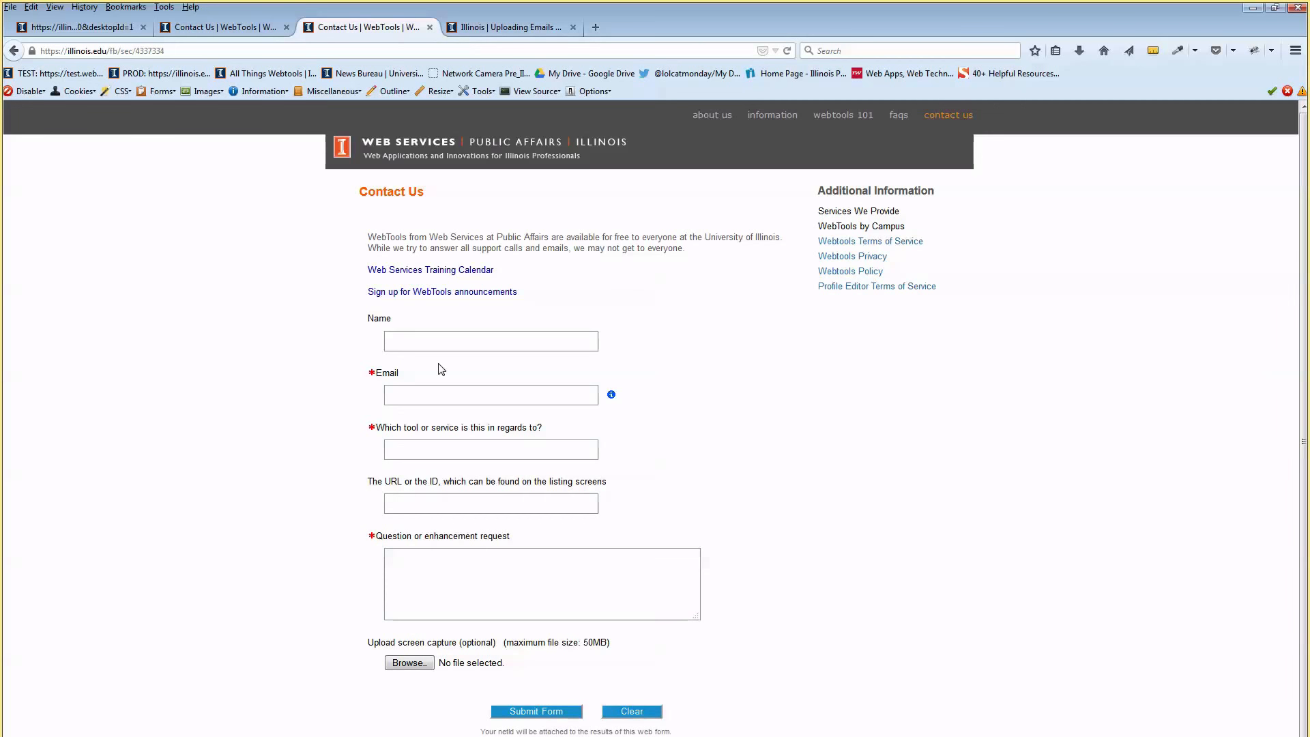
click(436, 341)
scroll(444, 368, down, 1)
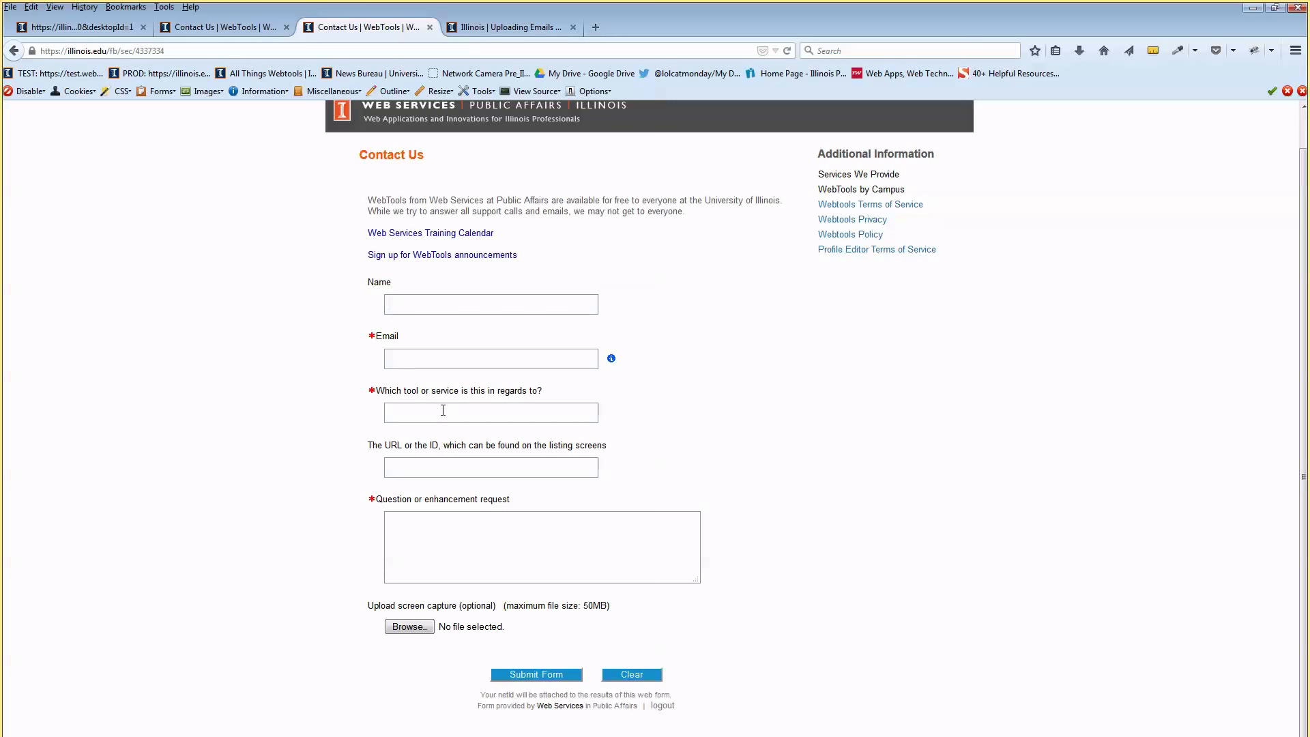
click(429, 28)
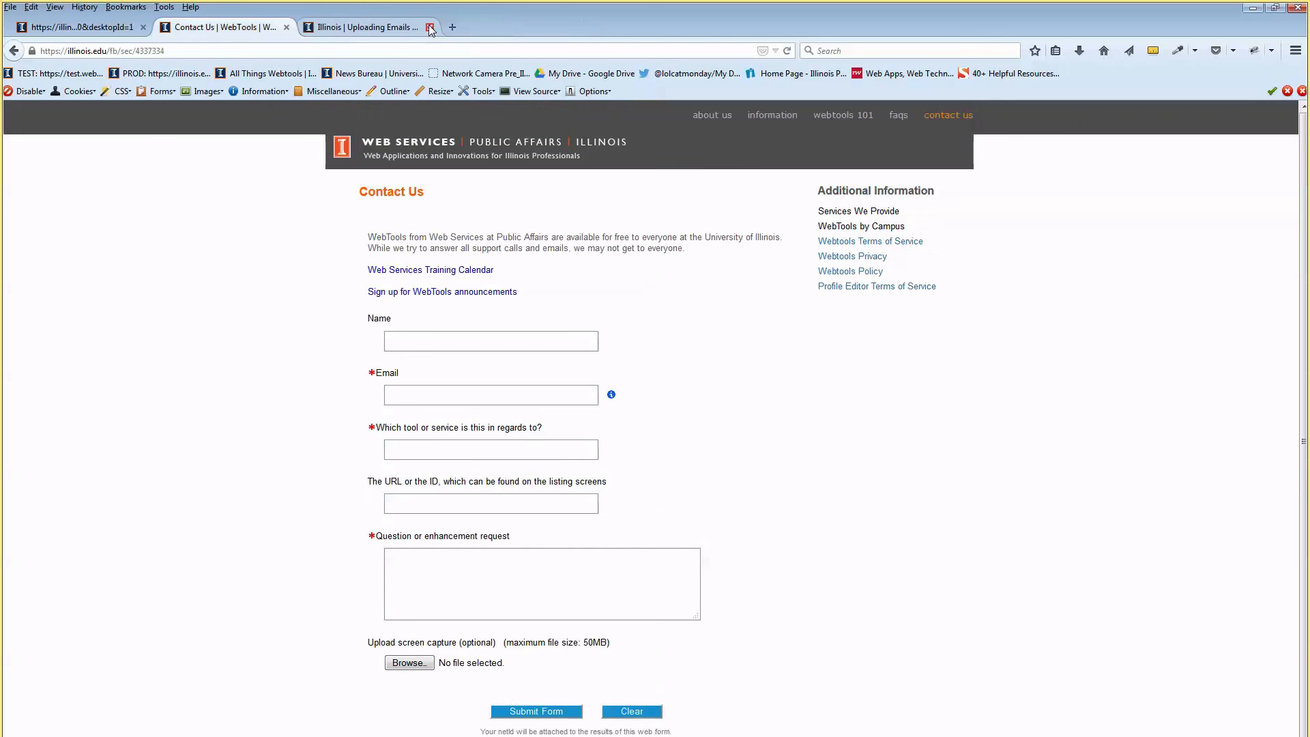
click(287, 28)
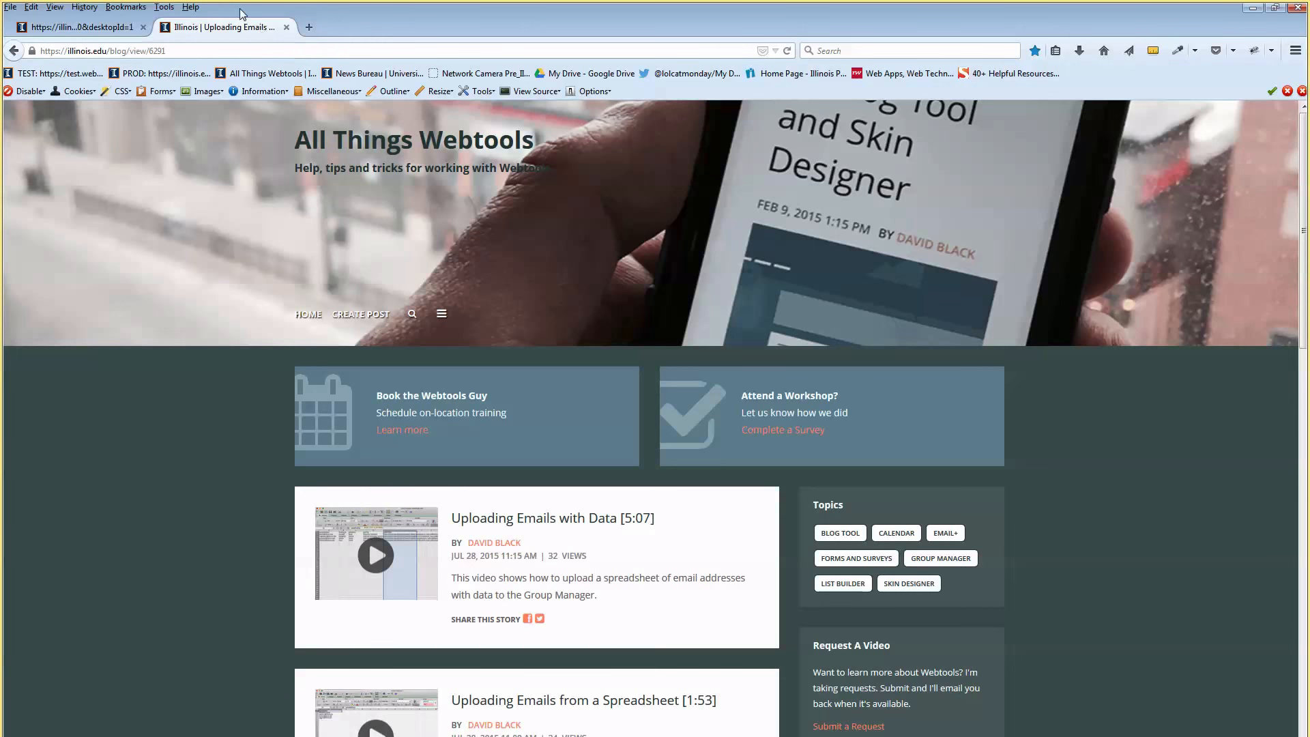
Return to the Toolbox home page and open setup under Forms
click(126, 28)
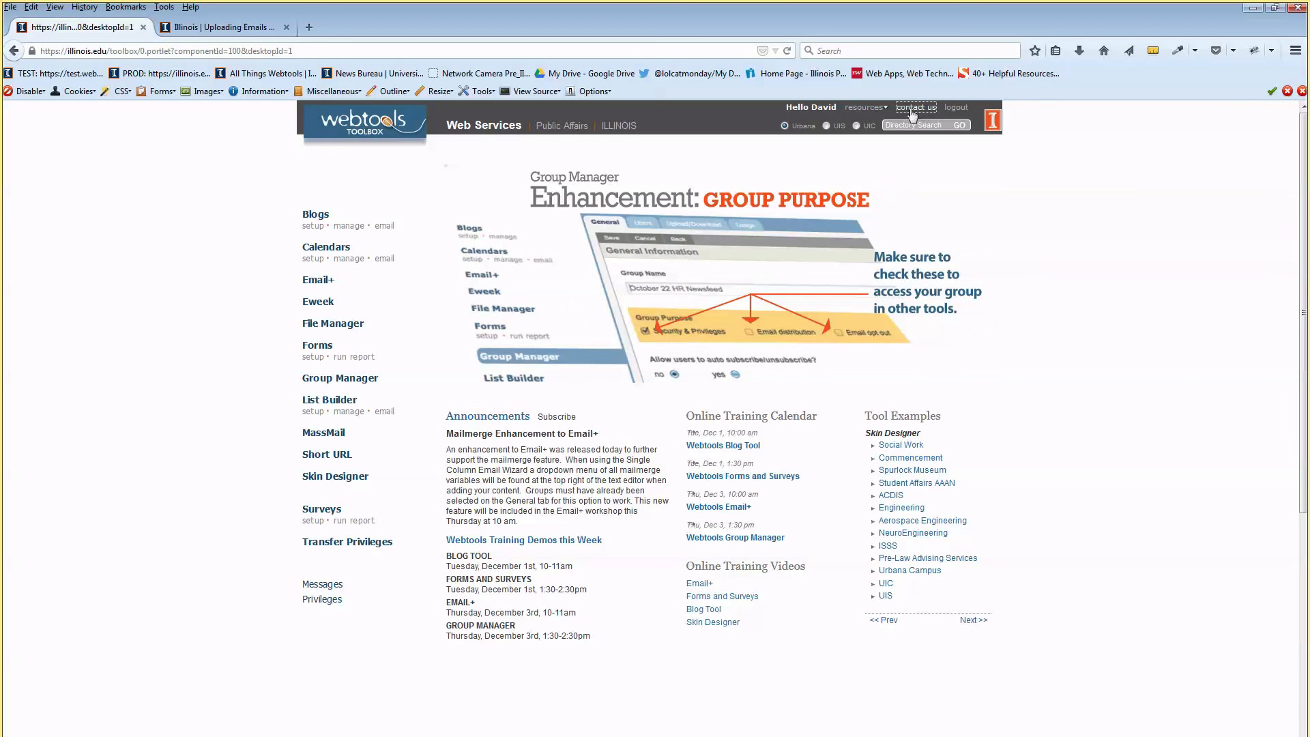
click(1030, 138)
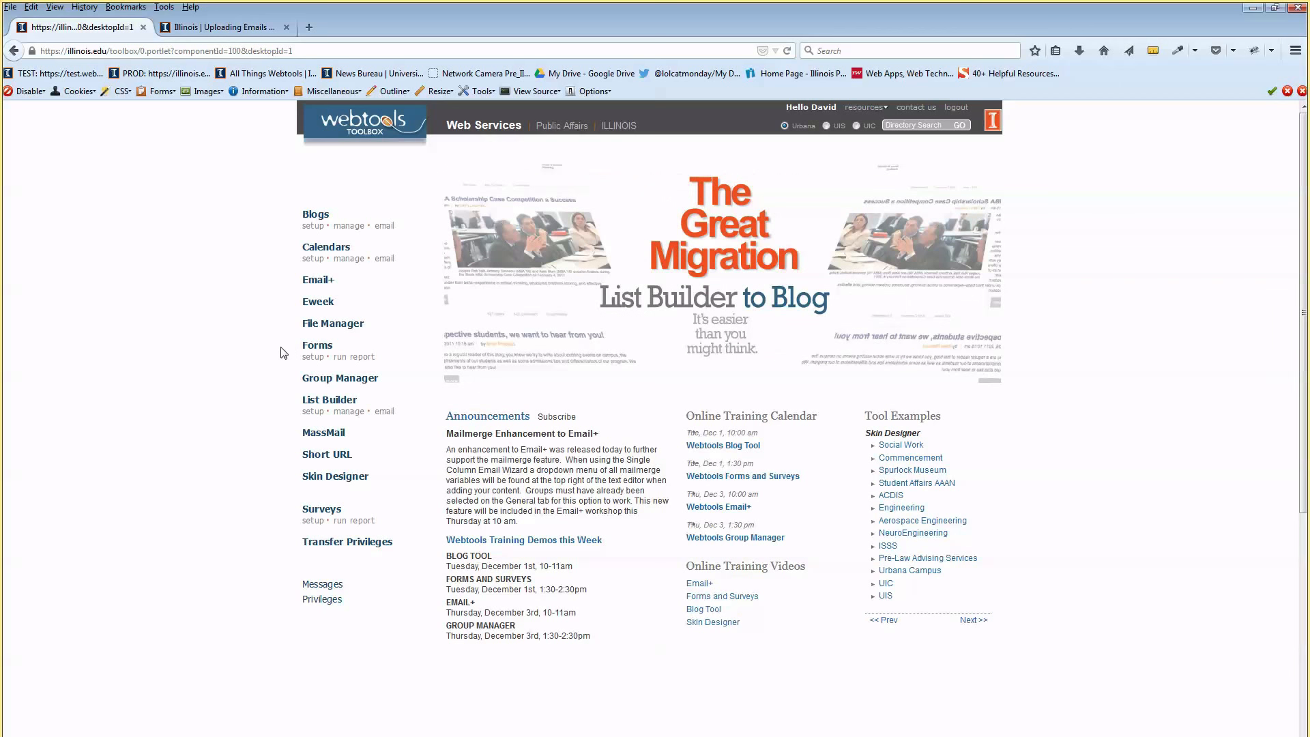
click(318, 360)
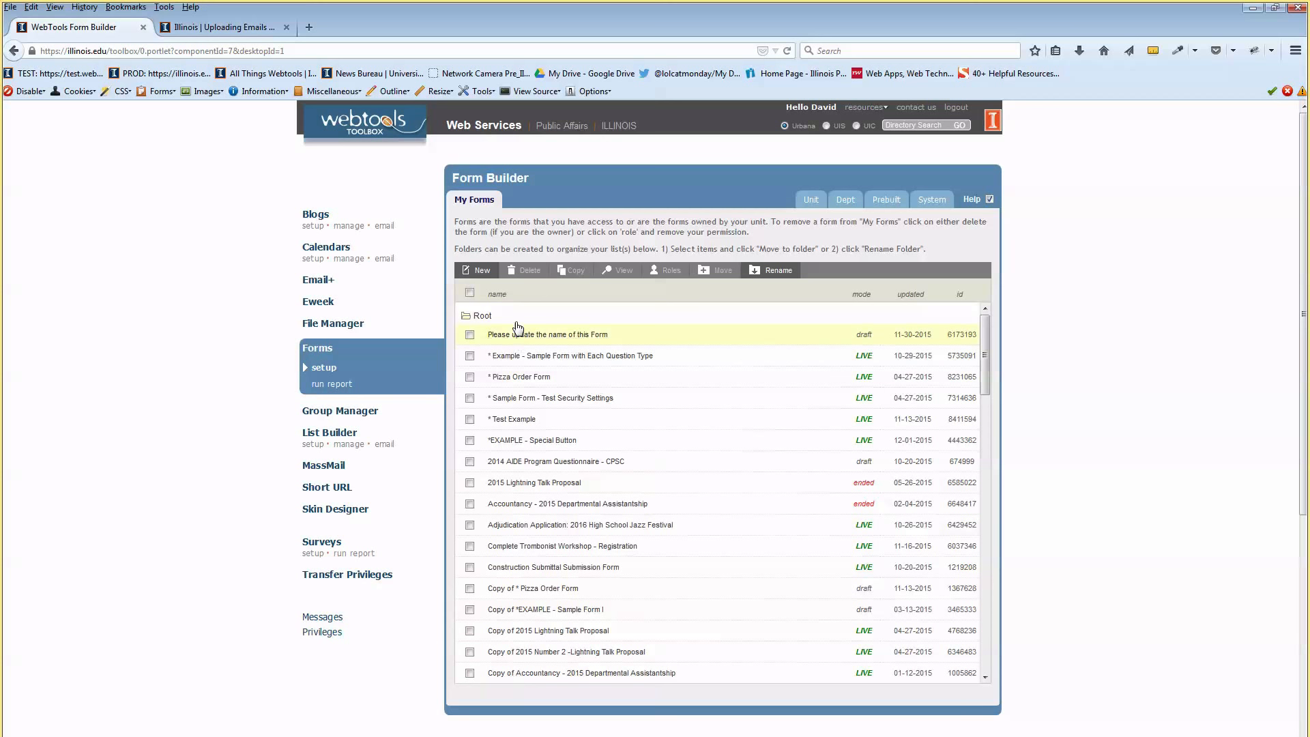
Scroll through the My Forms list and create a new blank form
scroll(530, 476, down, 5)
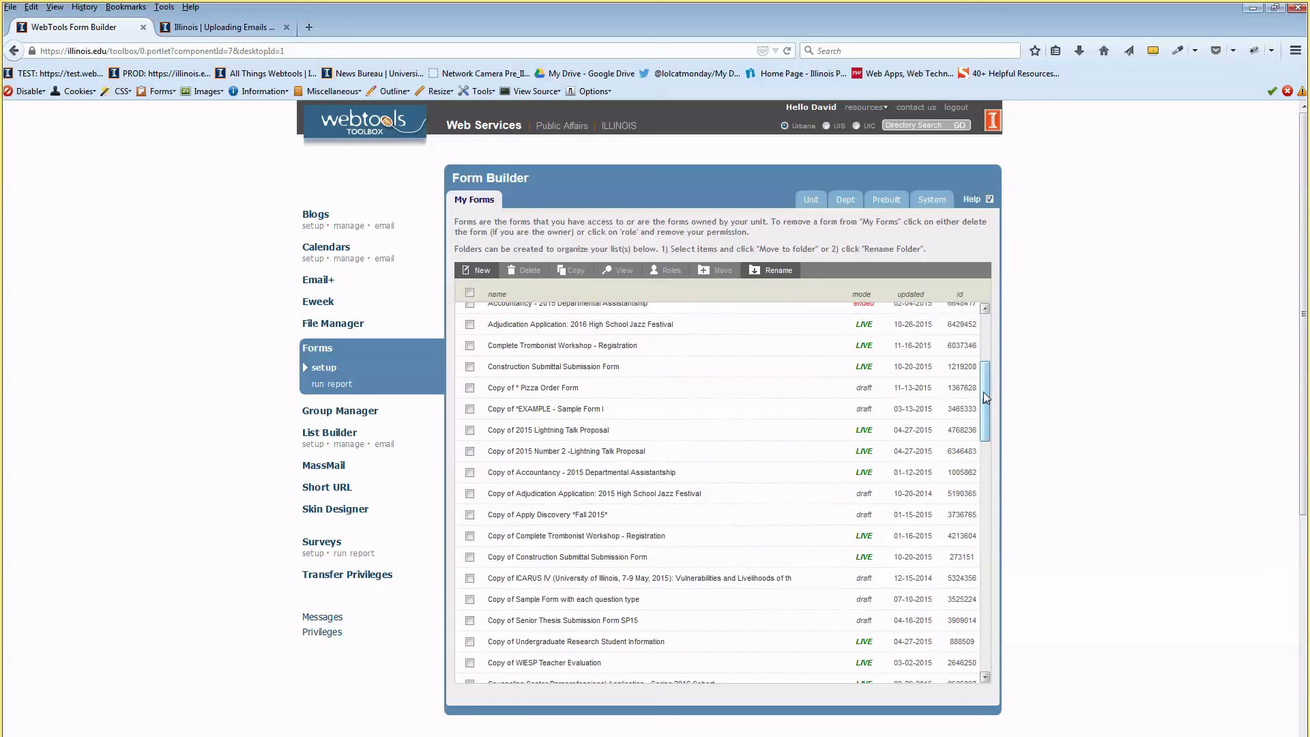
drag(983, 392, 996, 338)
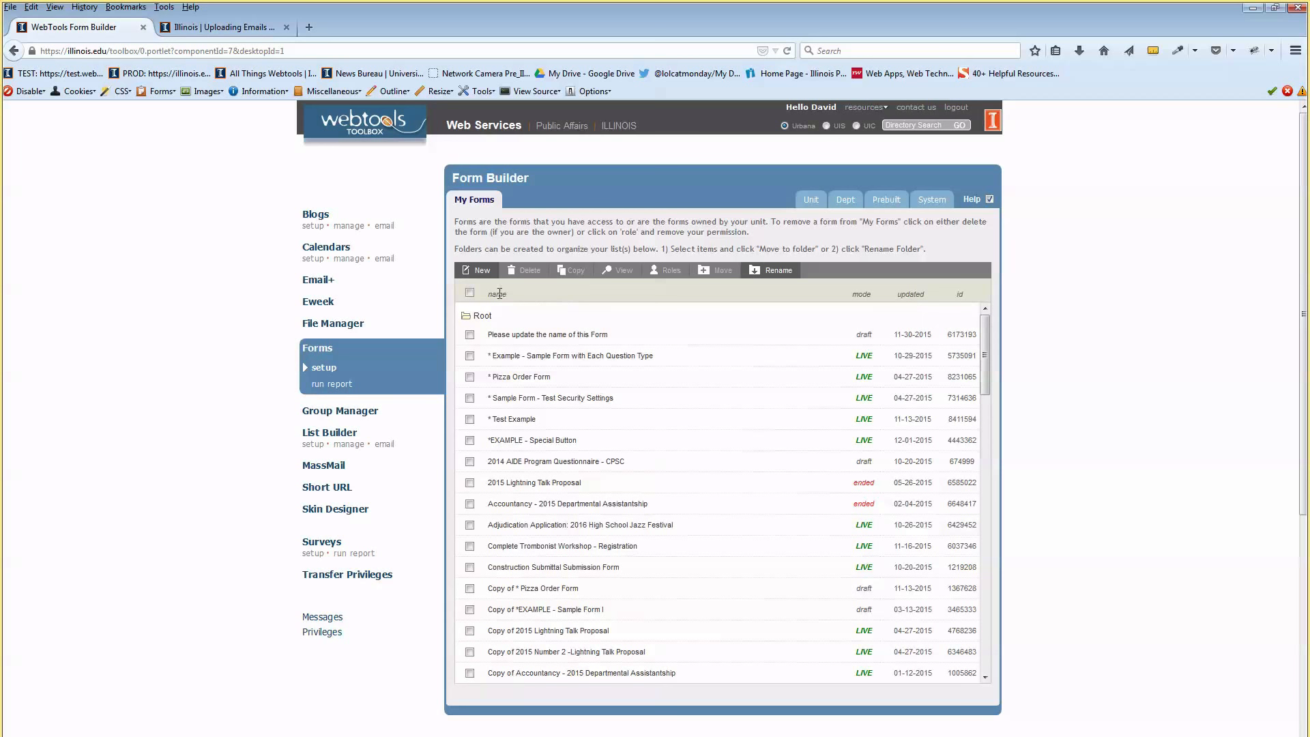
click(480, 273)
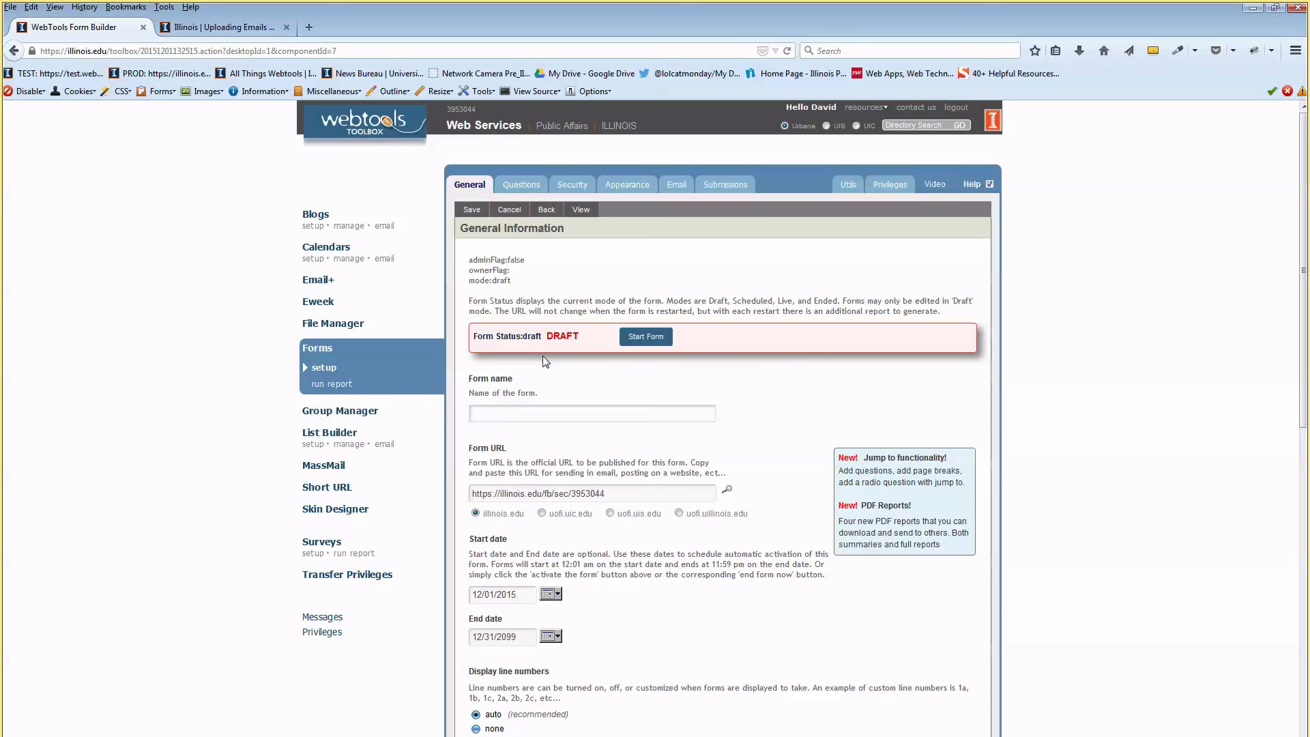
Name the new form 'Demo Example Form', correcting the initial typo
click(567, 375)
scroll(567, 374, down, 4)
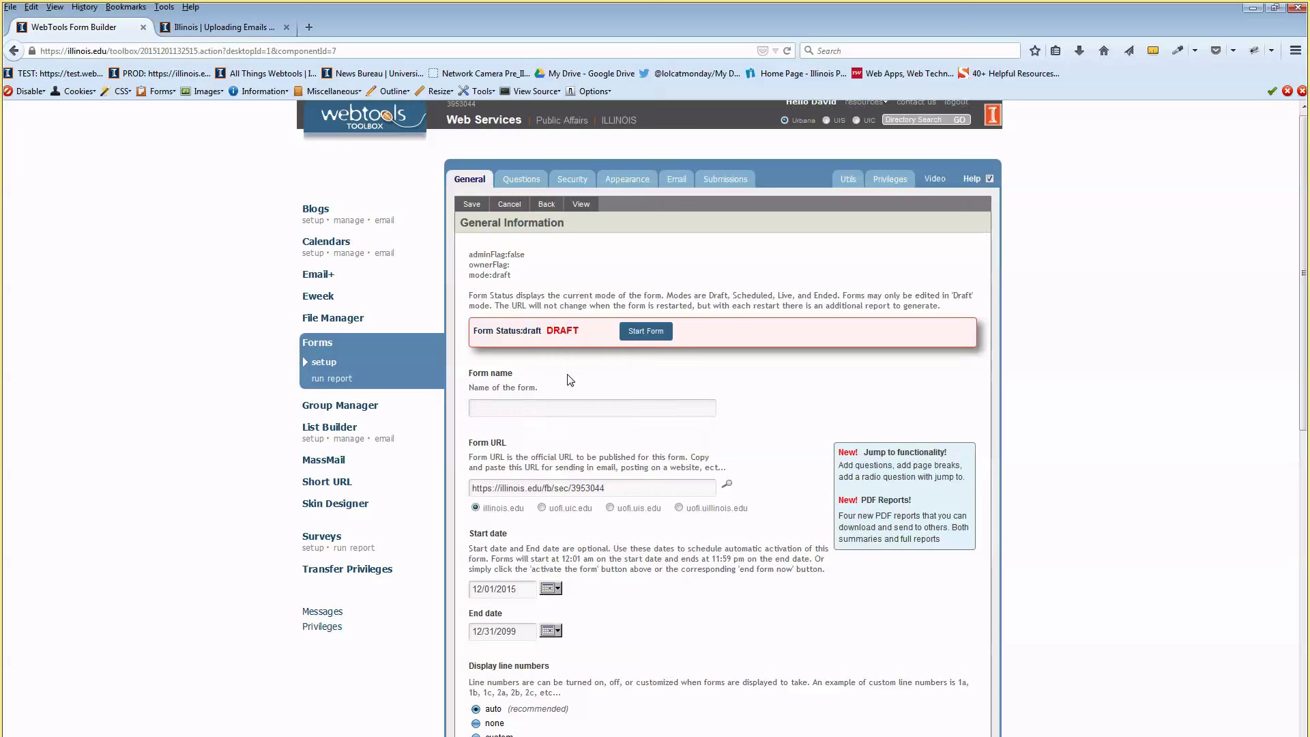
scroll(568, 374, up, 4)
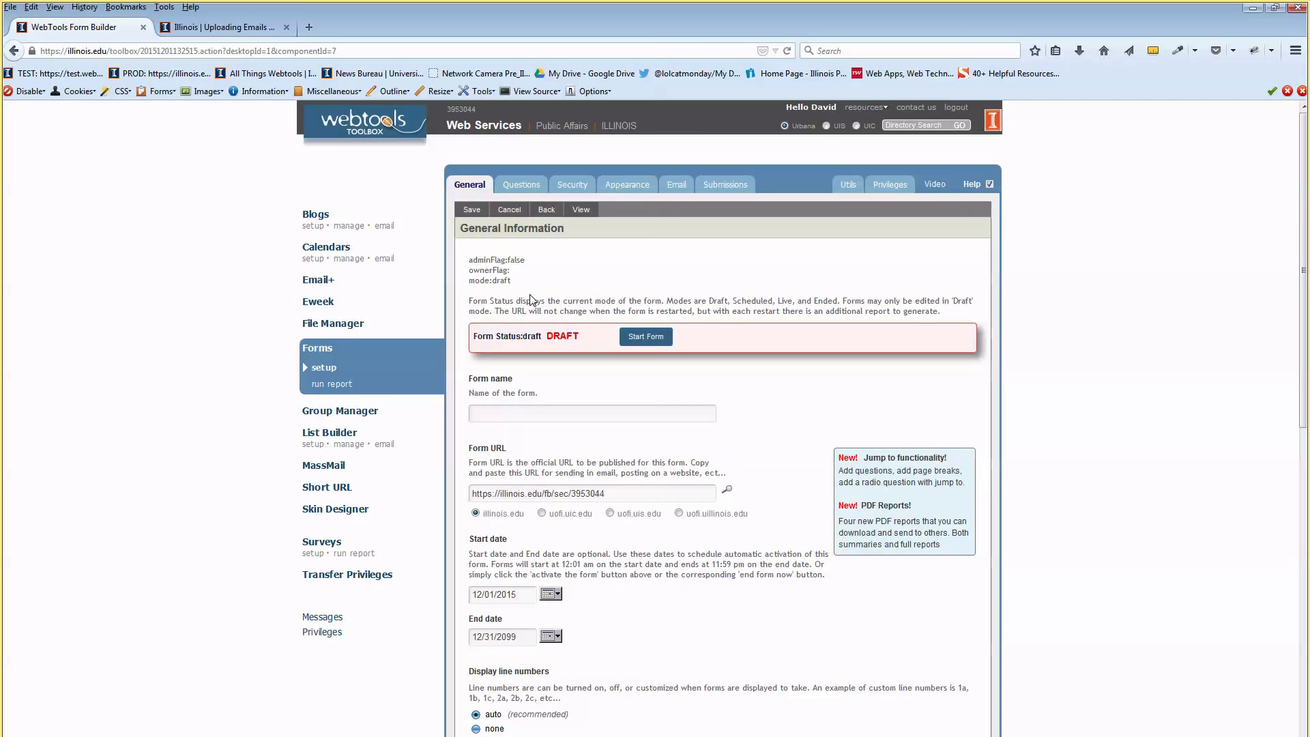
scroll(539, 321, down, 2)
click(548, 337)
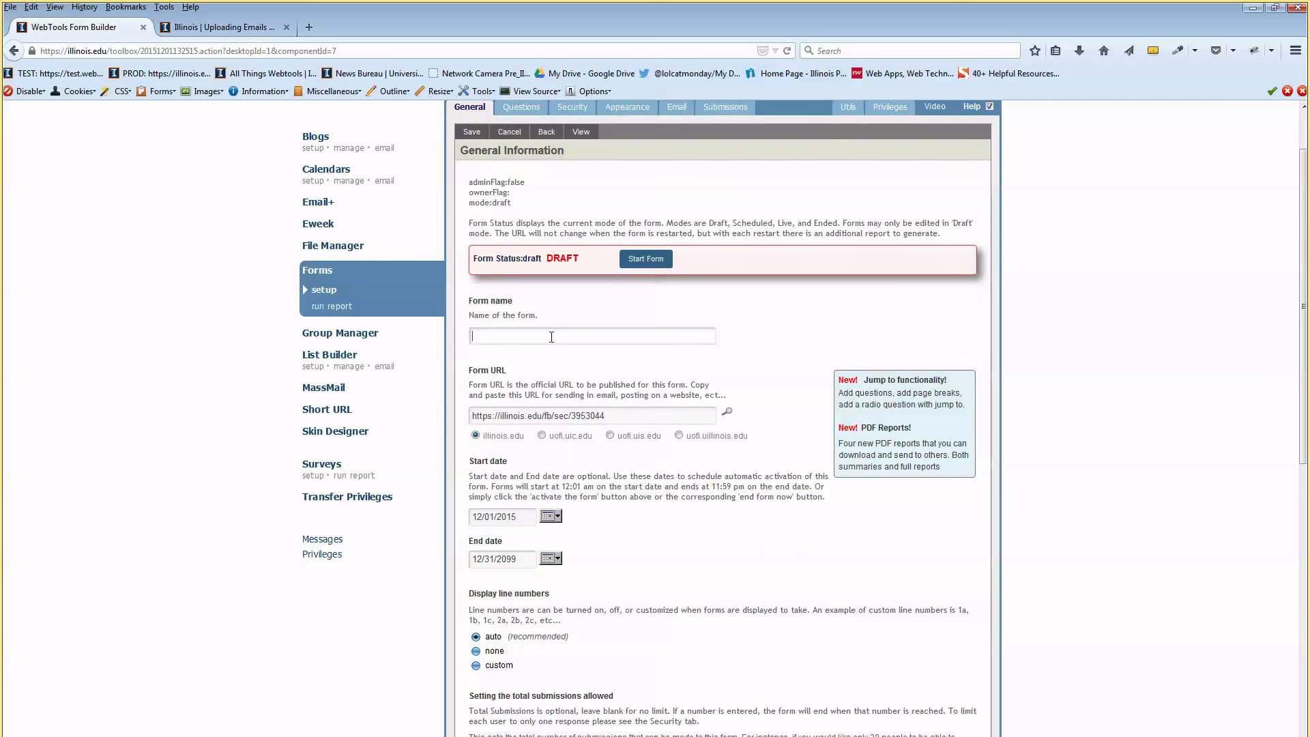
text(Dempo Excample)
key(BackSpace)
key(BackSpace)
key(BackSpace)
key(BackSpace)
key(BackSpace)
key(BackSpace)
key(BackSpace)
key(BackSpace)
key(BackSpace)
key(BackSpace)
key(BackSpace)
key(BackSpace)
text(o Example Form)
click(617, 298)
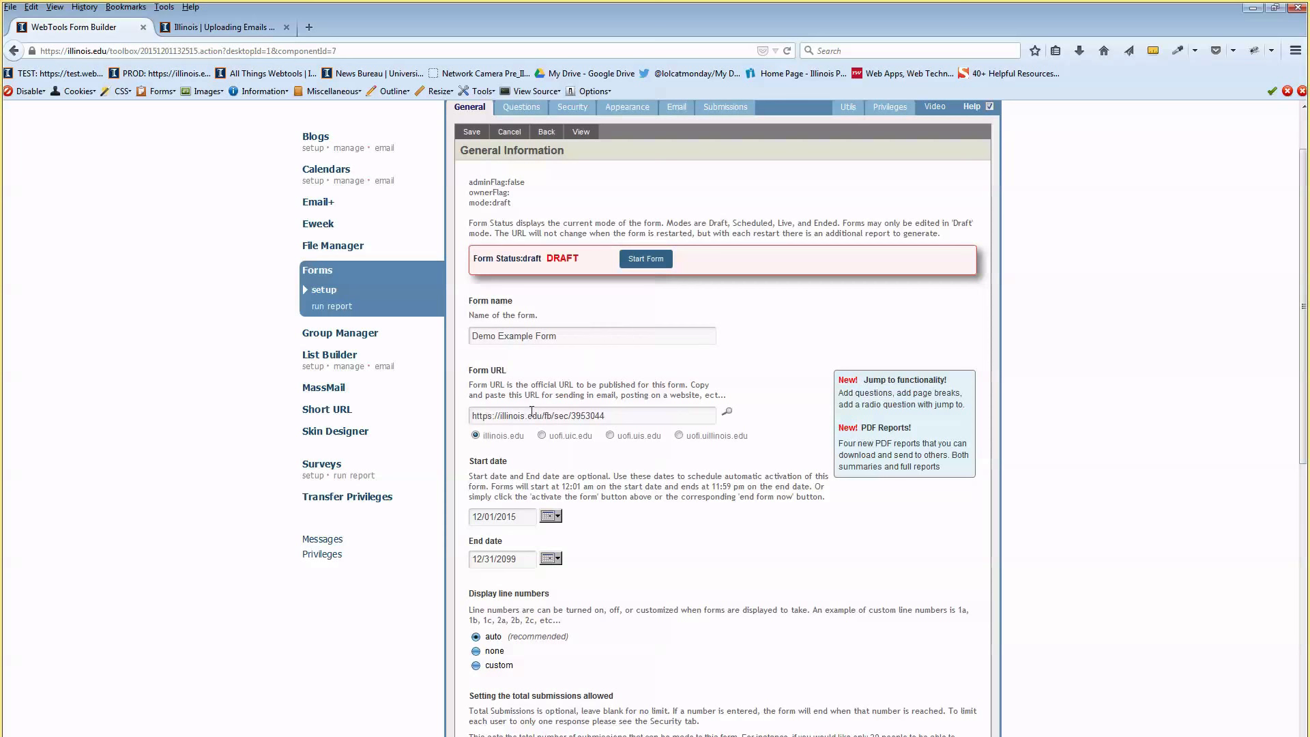
scroll(539, 336, down, 2)
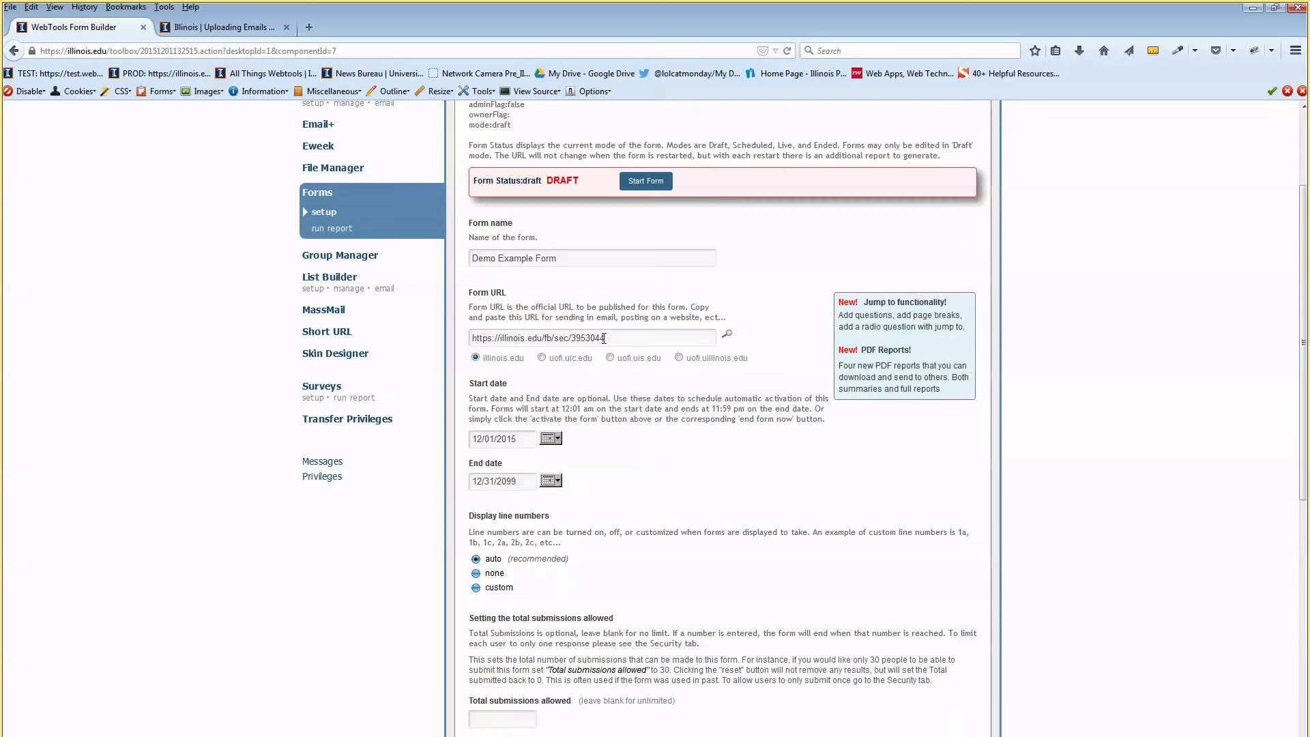
drag(604, 338, 447, 321)
triple_click(526, 344)
key(ctrl+c)
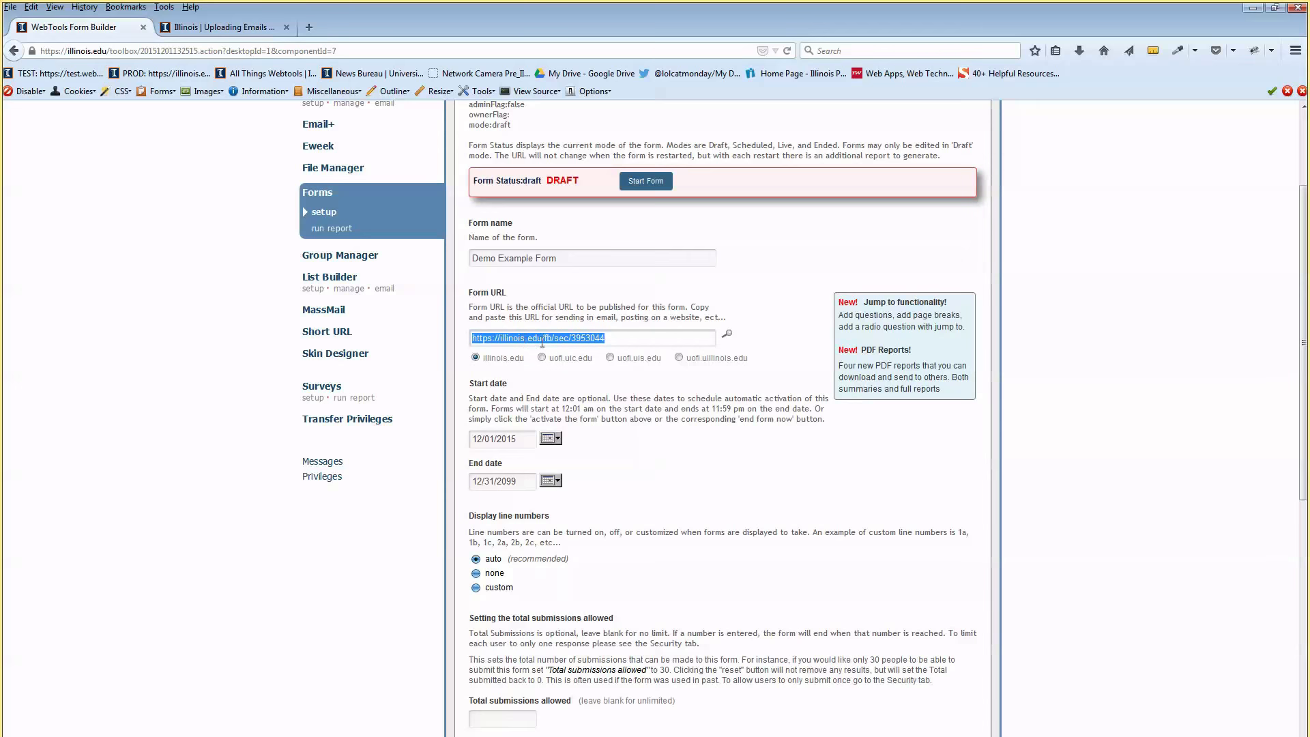
Load the copied form URL in a new tab to see the empty, not-live form
click(542, 343)
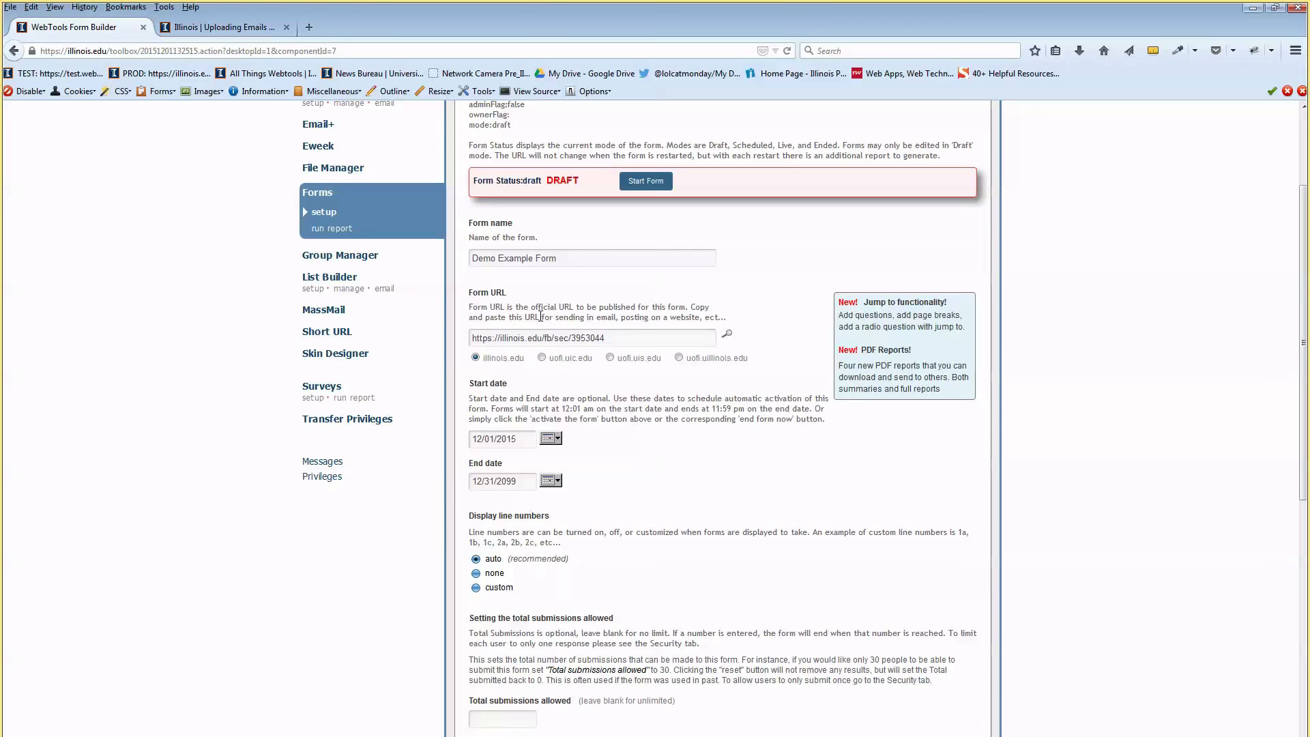
click(310, 28)
key(ctrl+v)
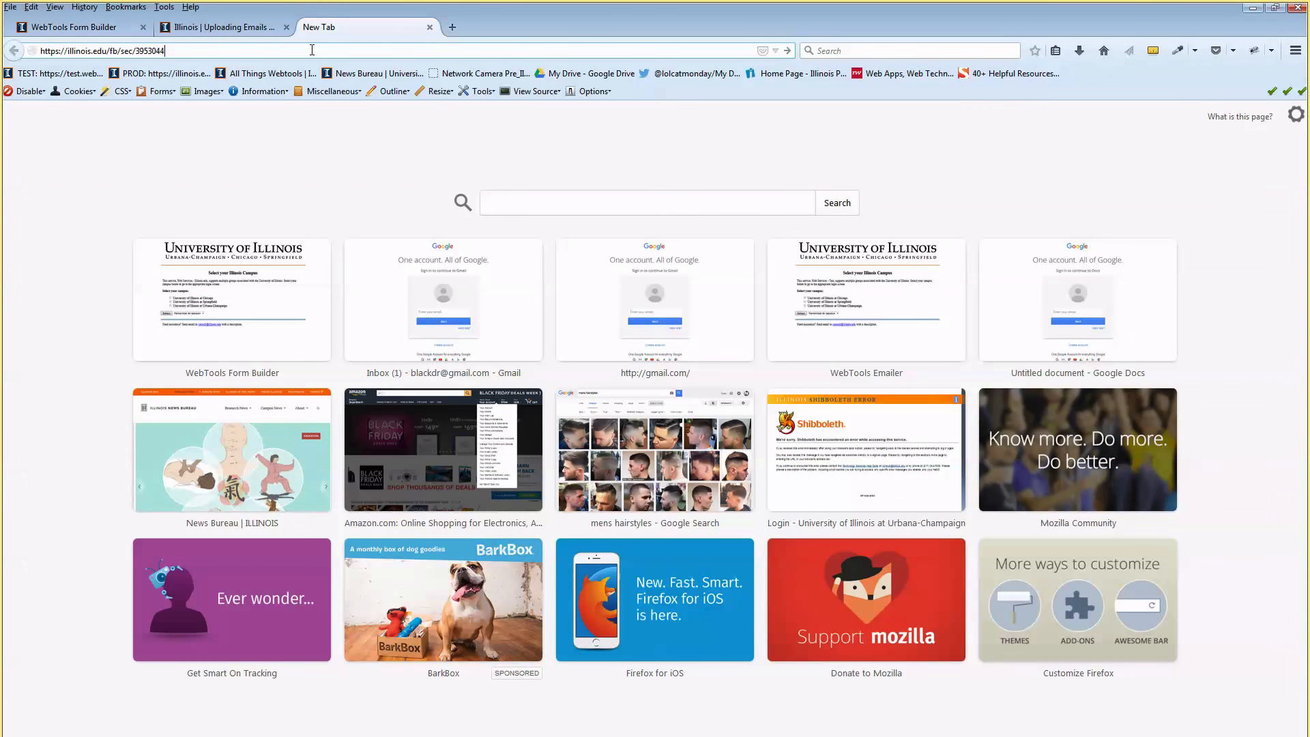
key(Return)
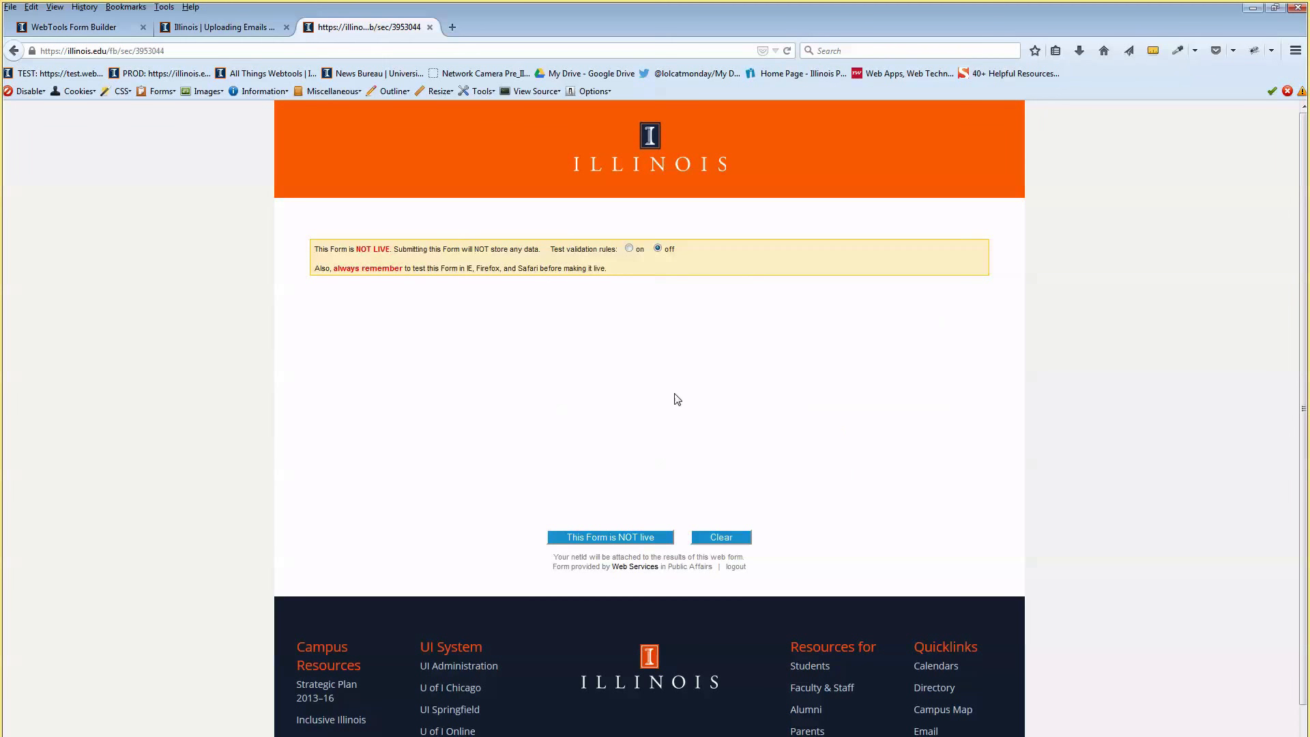
scroll(584, 307, down, 3)
scroll(590, 314, up, 3)
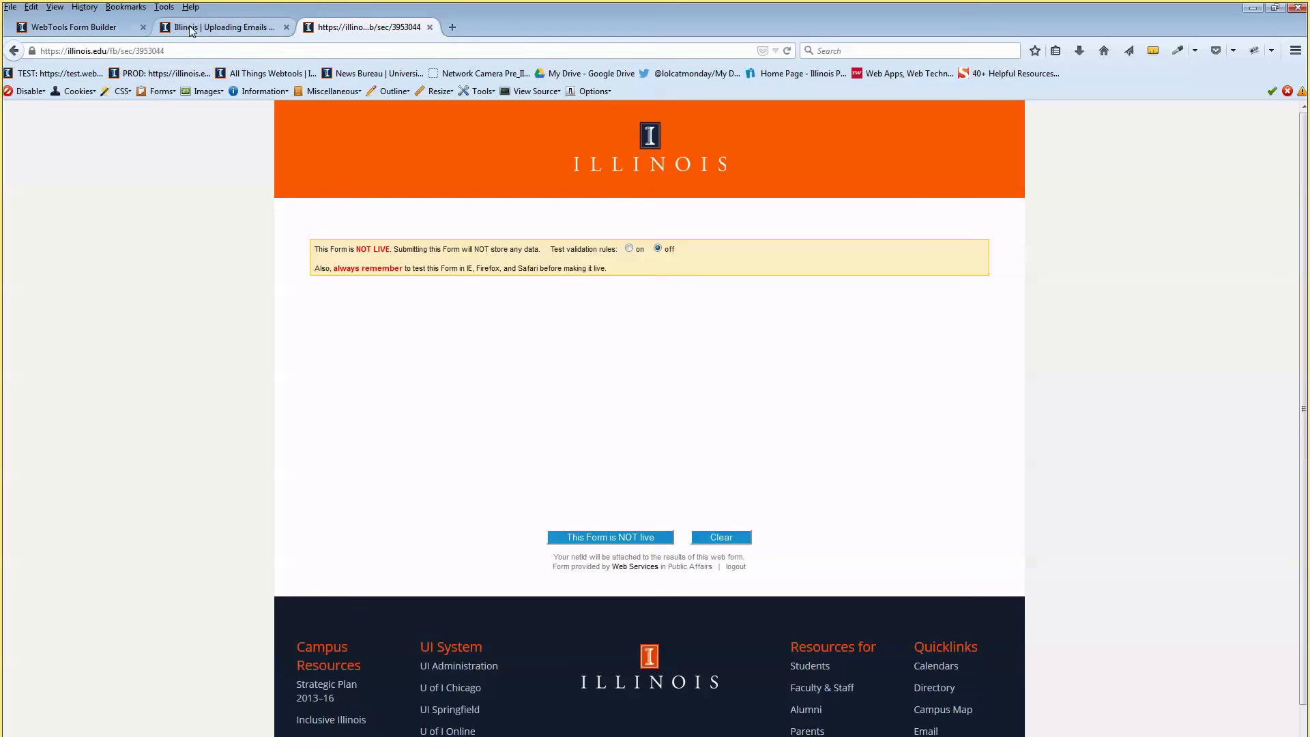
Go back to the builder's General Information settings after rechecking the preview page
click(218, 27)
click(67, 31)
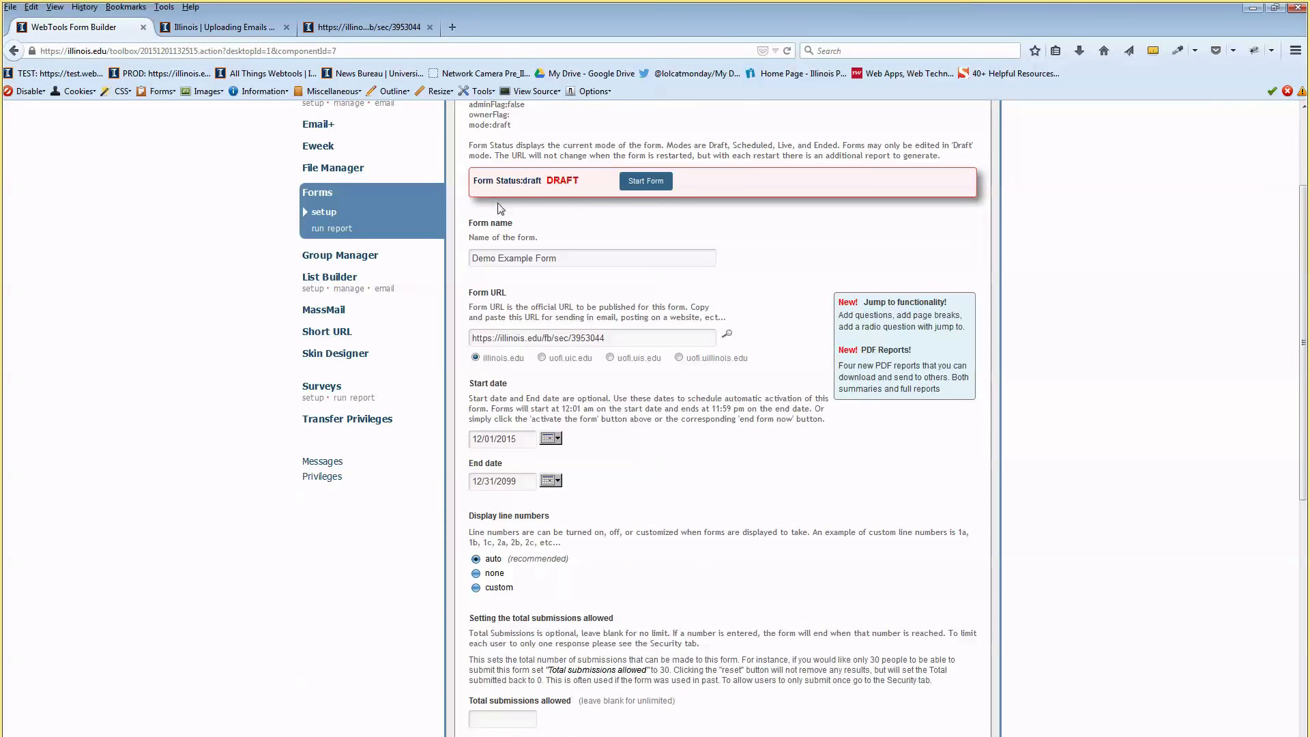
scroll(605, 279, up, 4)
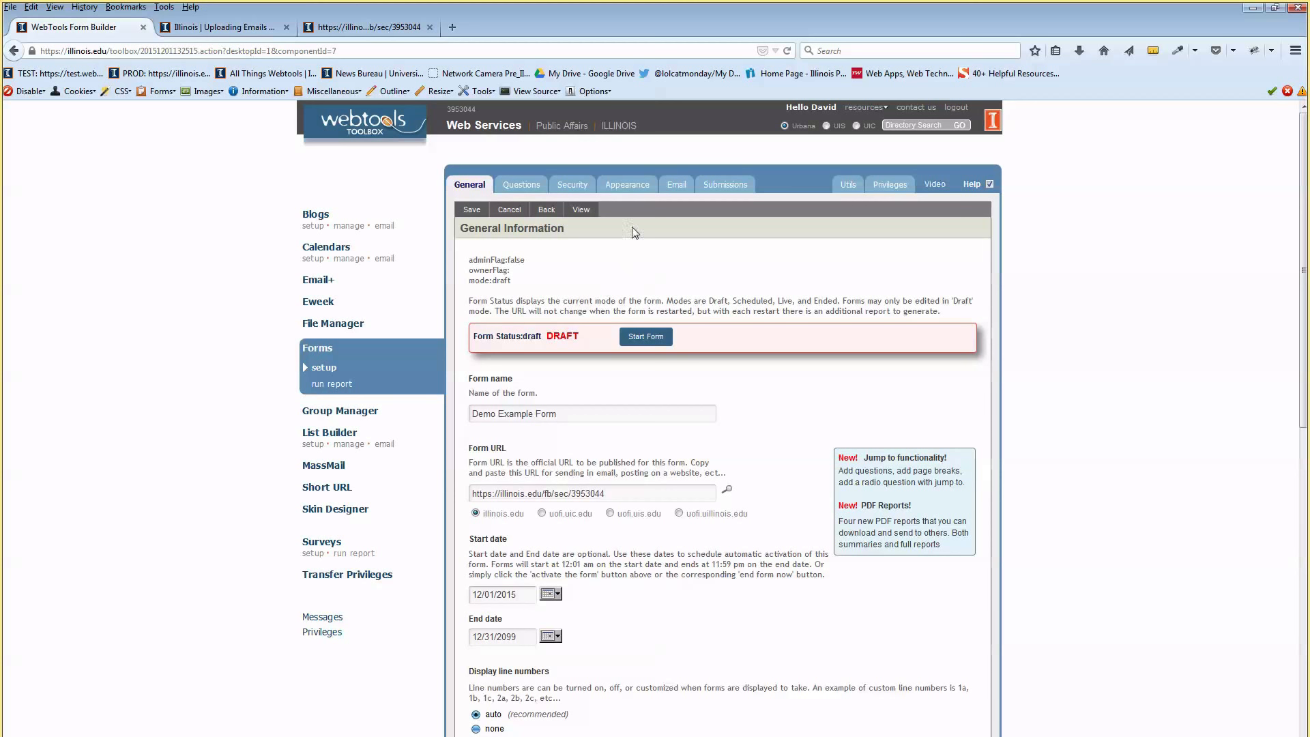
click(349, 31)
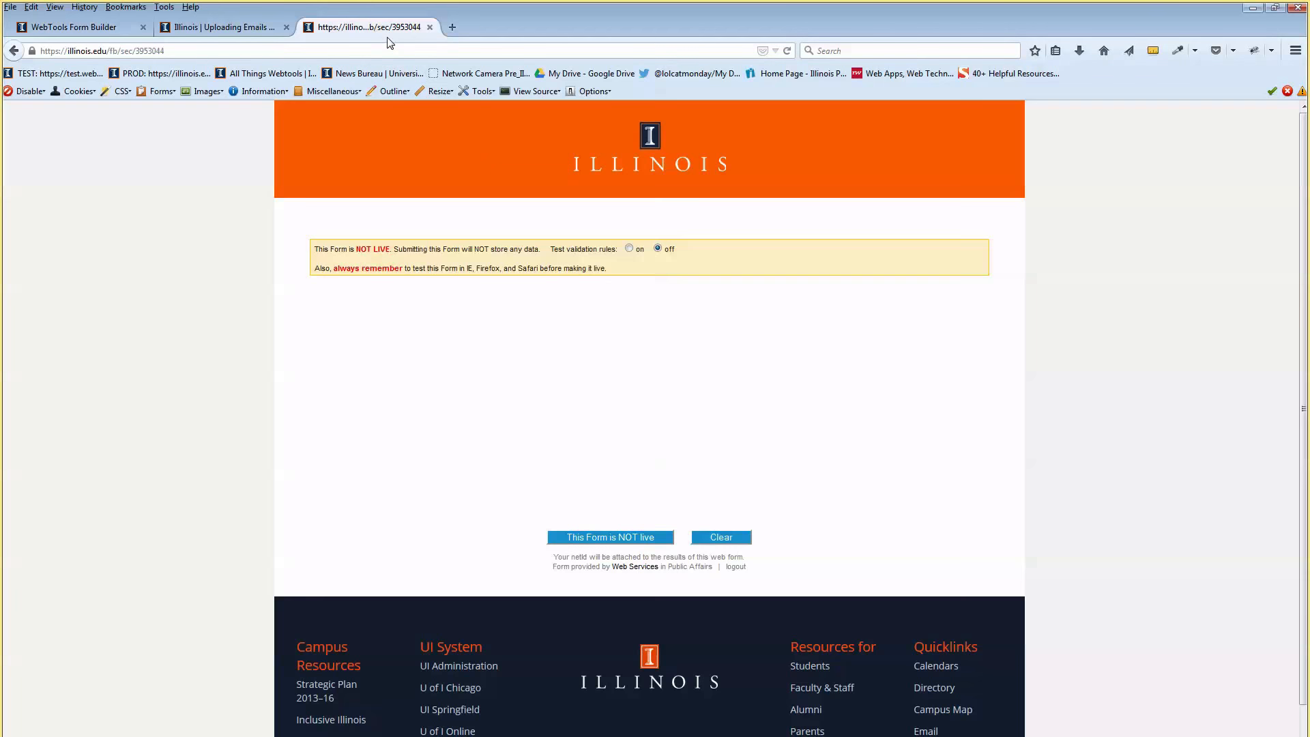
click(95, 31)
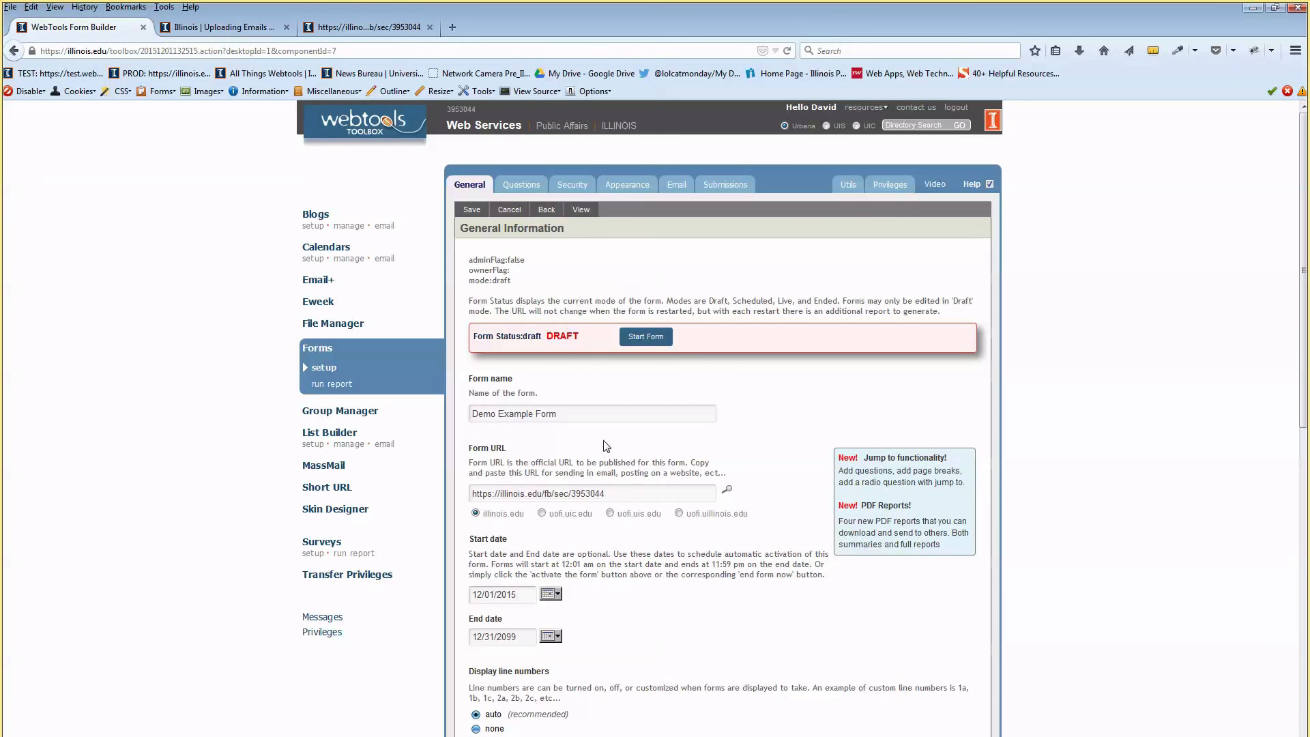
scroll(600, 451, down, 2)
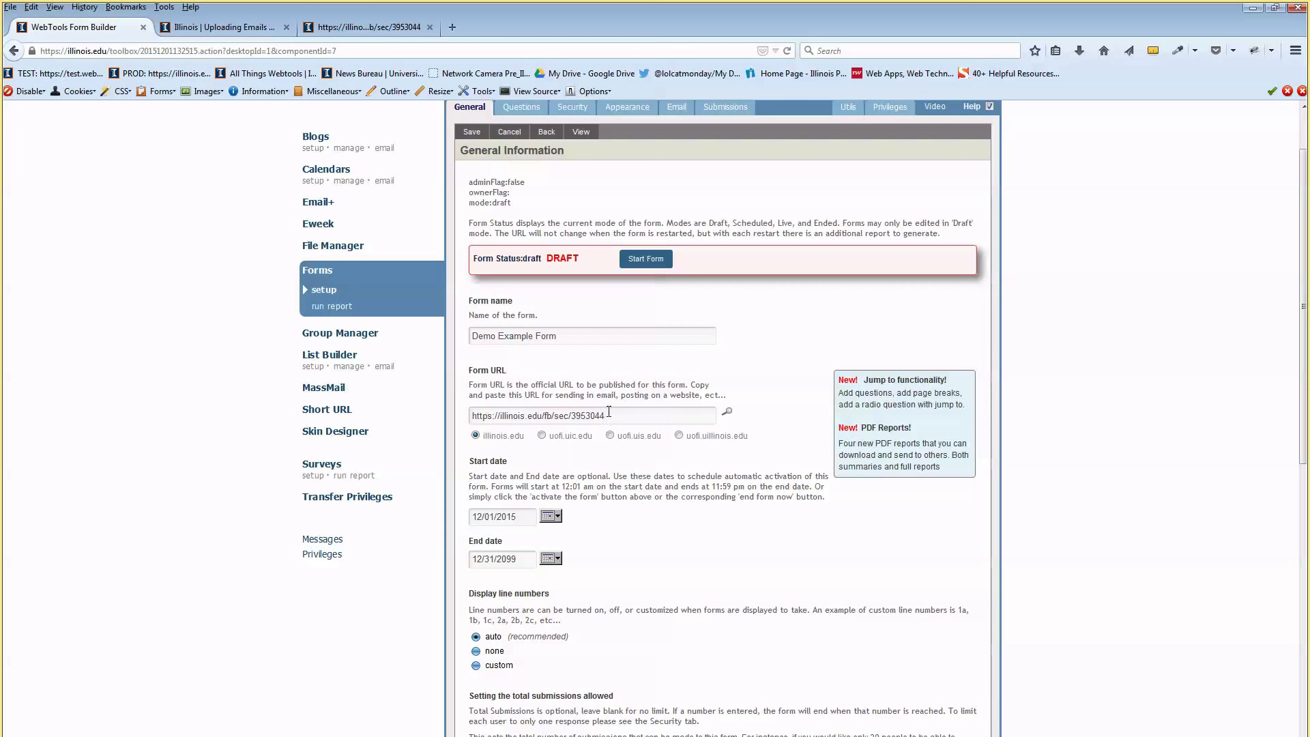
scroll(663, 352, down, 3)
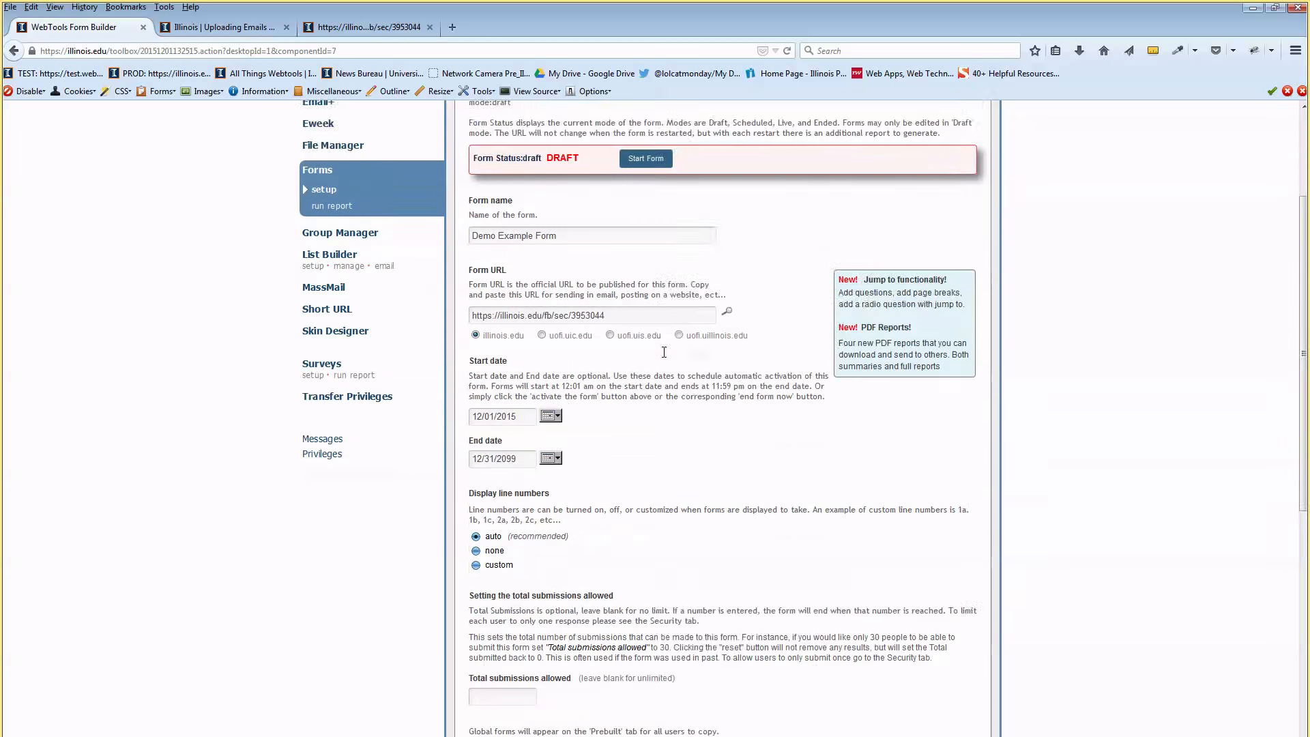
scroll(664, 352, down, 2)
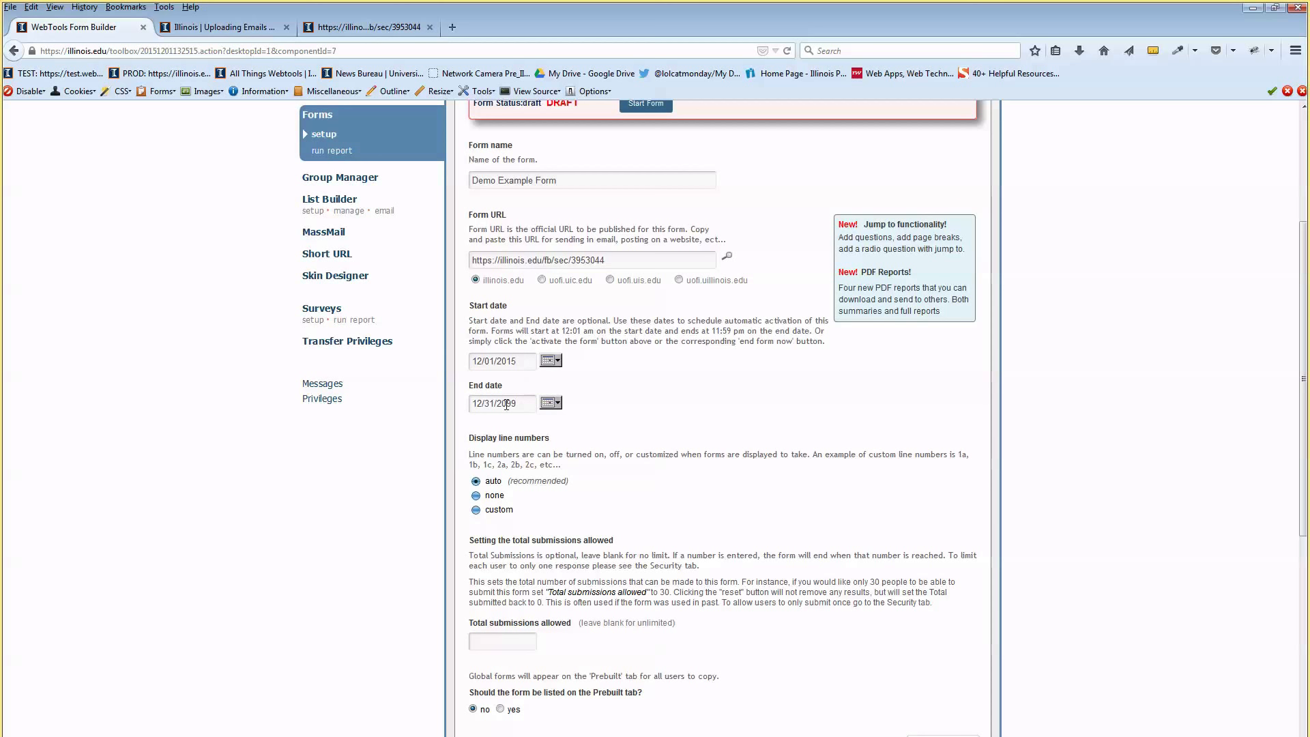
scroll(491, 382, down, 2)
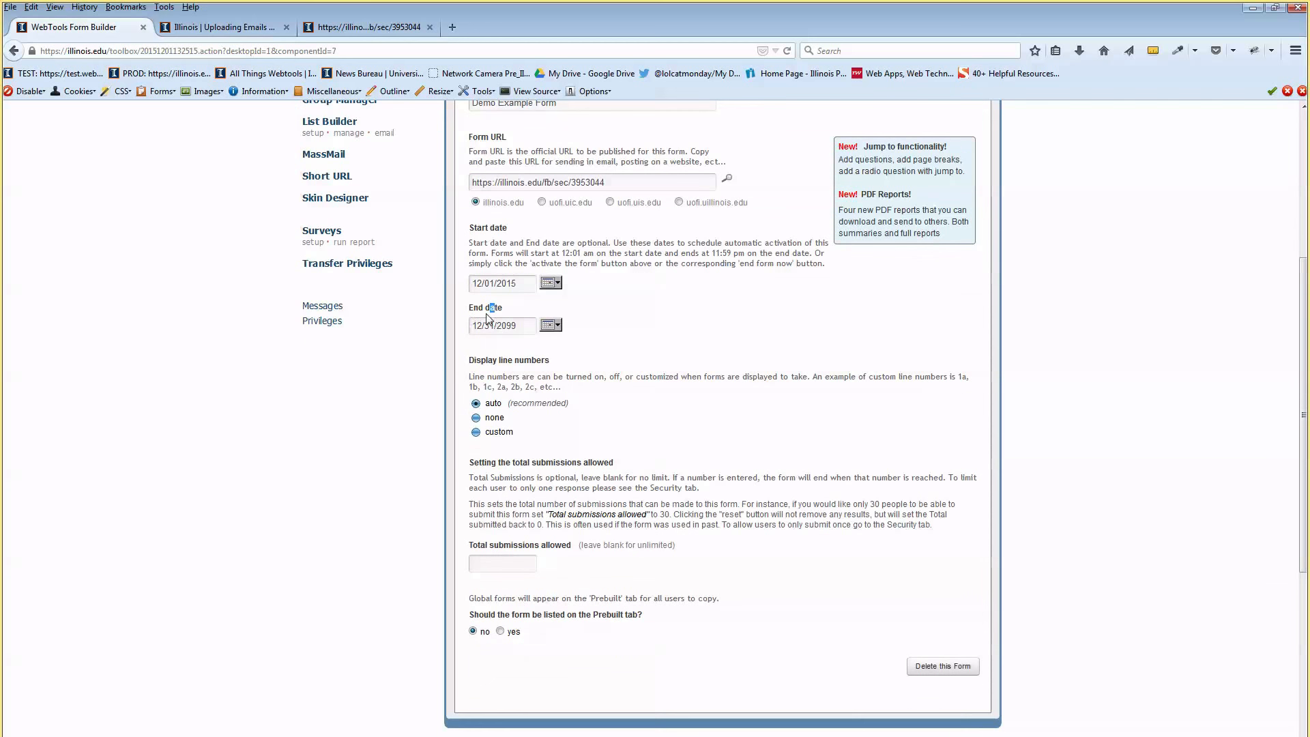
click(509, 326)
click(600, 314)
scroll(665, 331, down, 3)
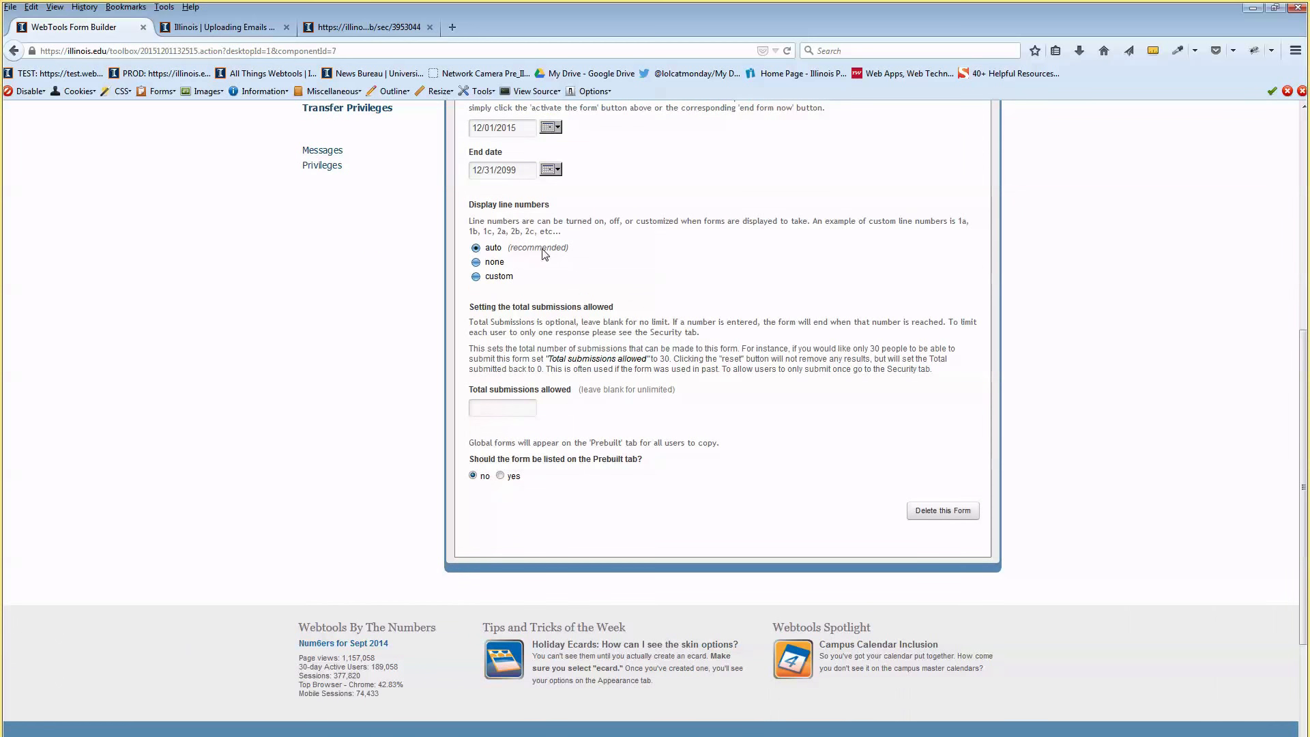
scroll(564, 252, up, 2)
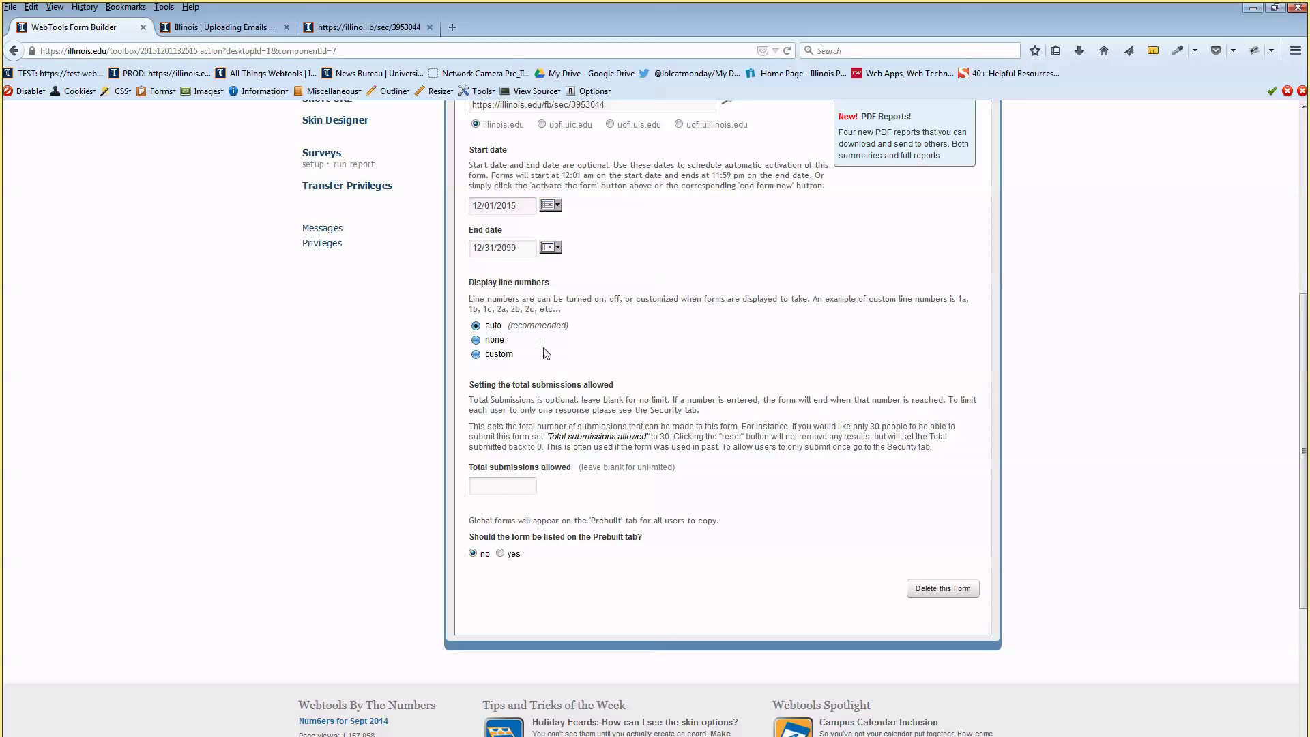
Try custom line numbering and enter a total submissions limit of 200
click(476, 354)
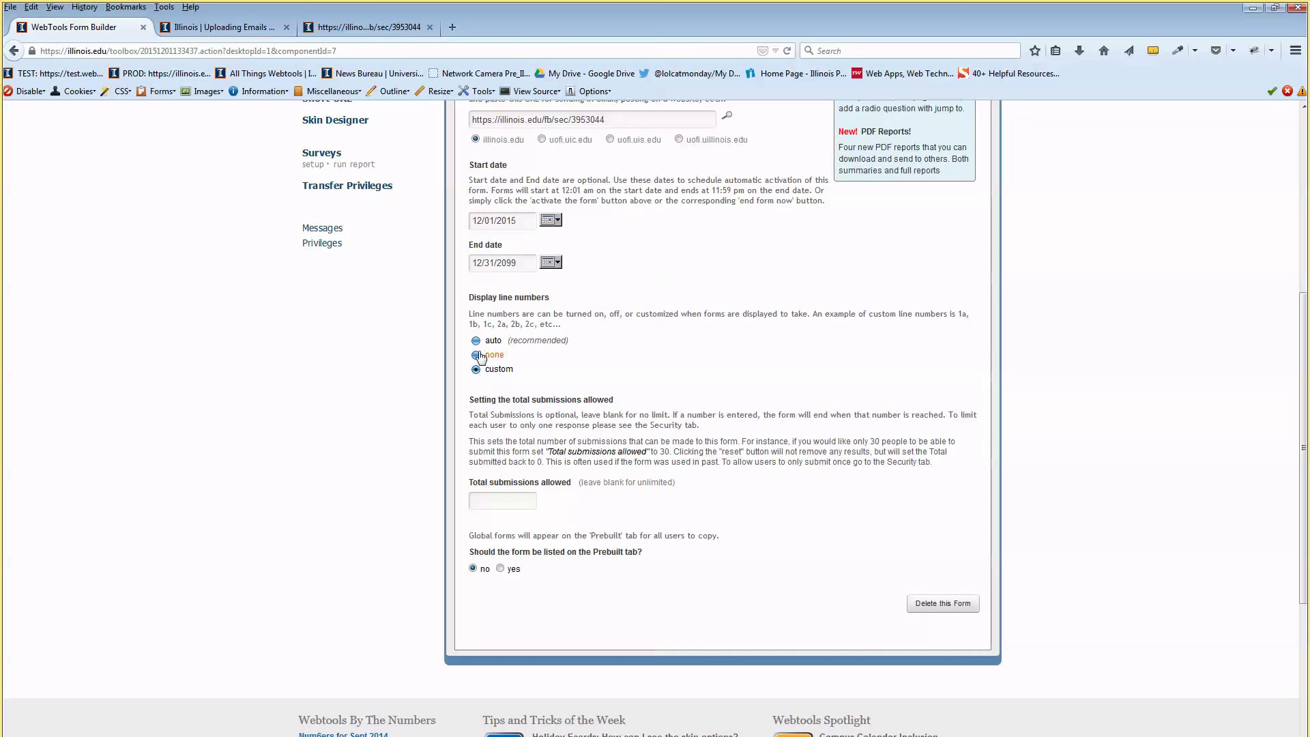
scroll(559, 503, down, 5)
drag(478, 400, 602, 399)
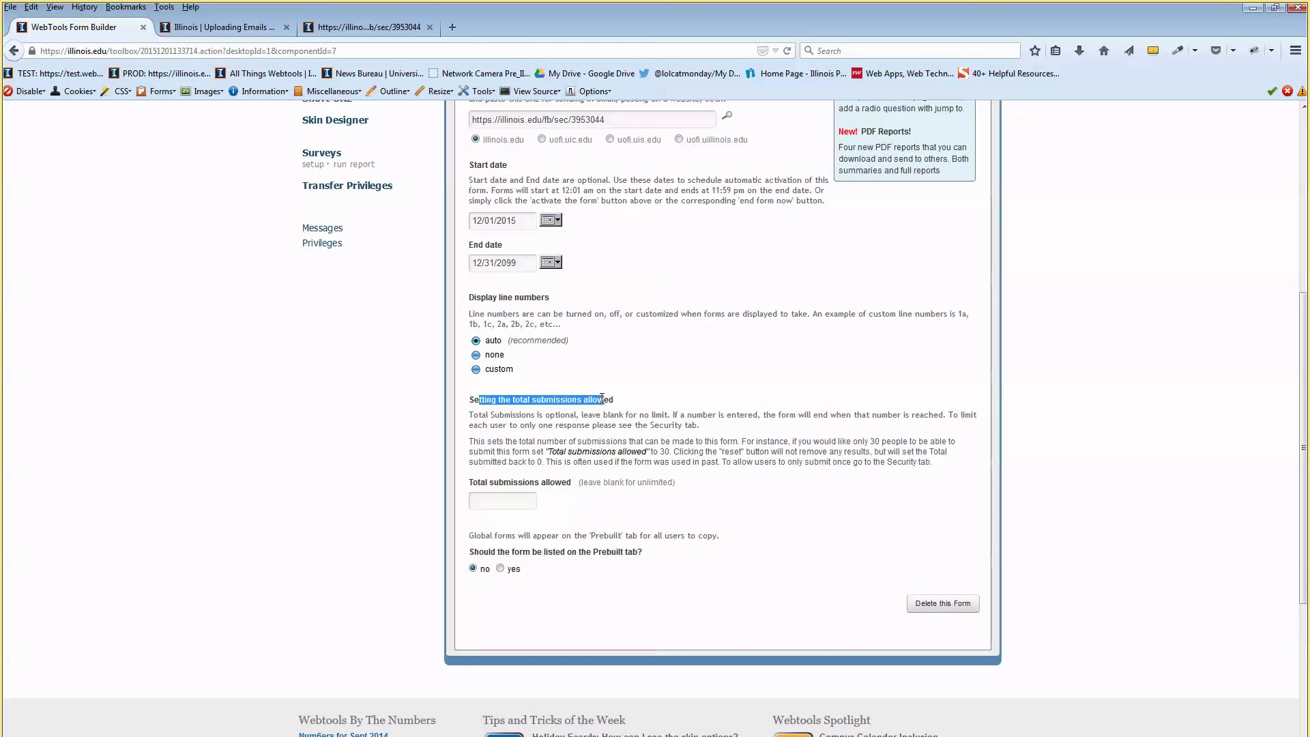
click(504, 500)
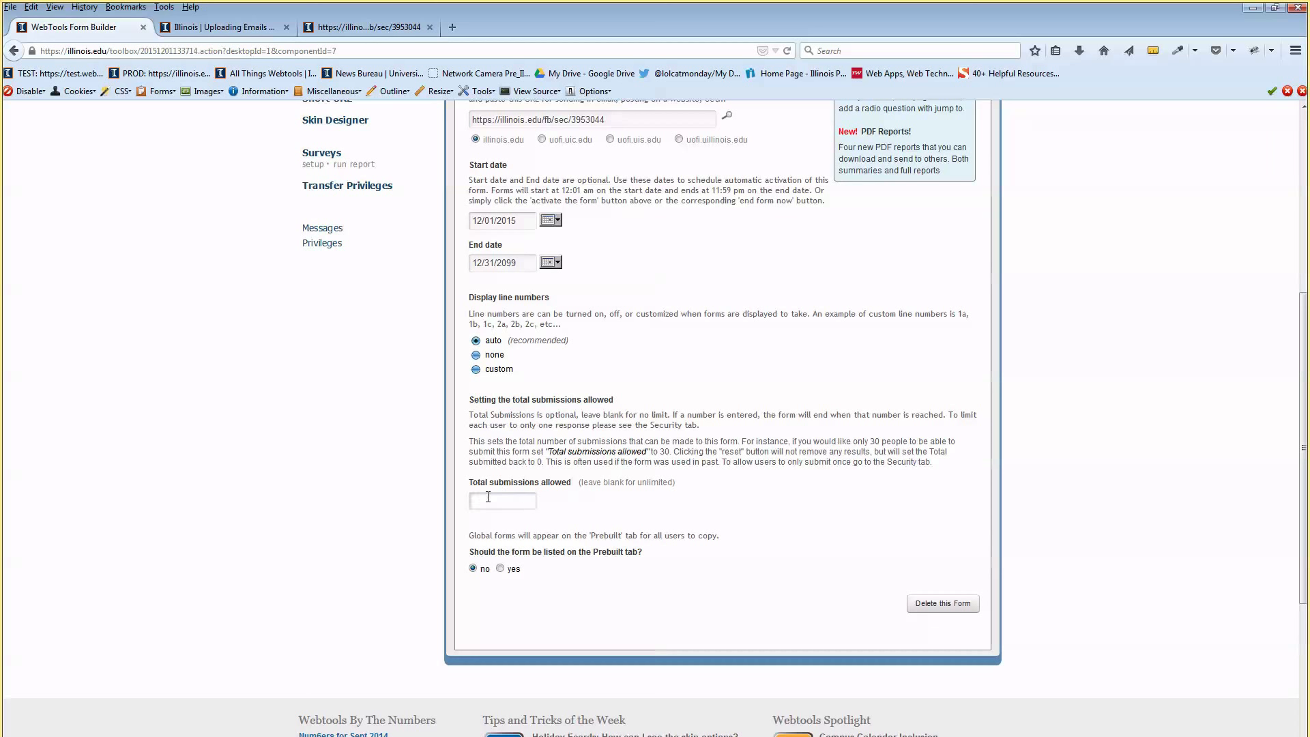
text(200)
scroll(651, 474, down, 4)
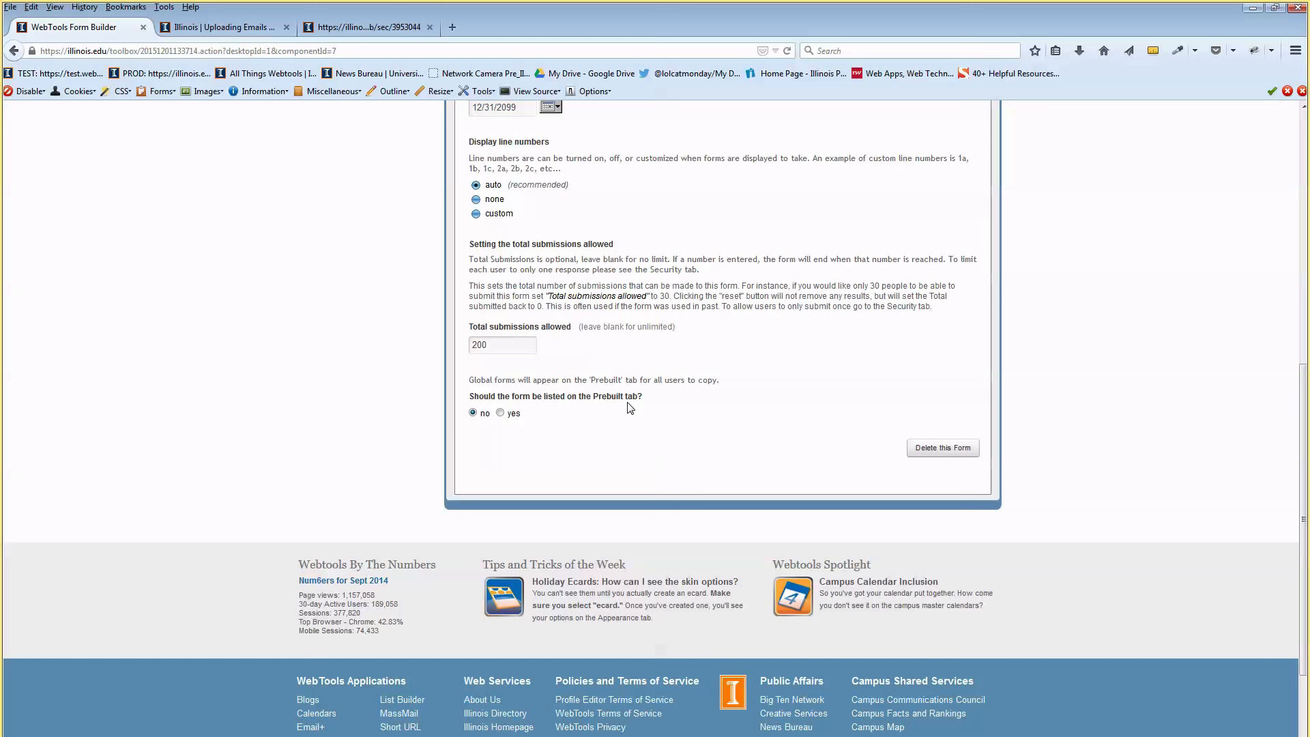
Change the submission limit to 3, then clear it so submissions are unlimited
double_click(534, 340)
text(30)
click(642, 356)
drag(548, 328, 448, 339)
click(521, 344)
key(BackSpace)
Choose yes to list the form on the Prebuilt tab
click(500, 412)
scroll(602, 403, up, 4)
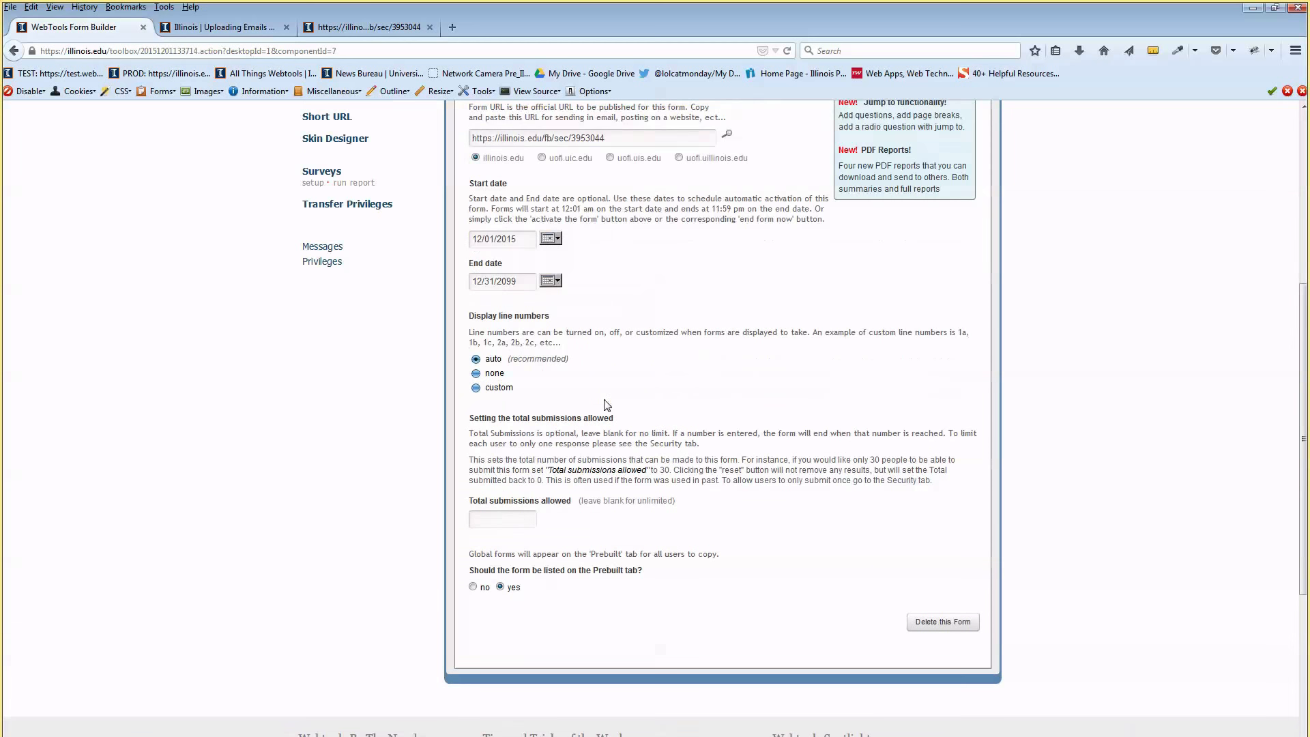
scroll(607, 405, up, 8)
Save the settings, go back to My Forms, and view the Prebuilt forms list
click(479, 227)
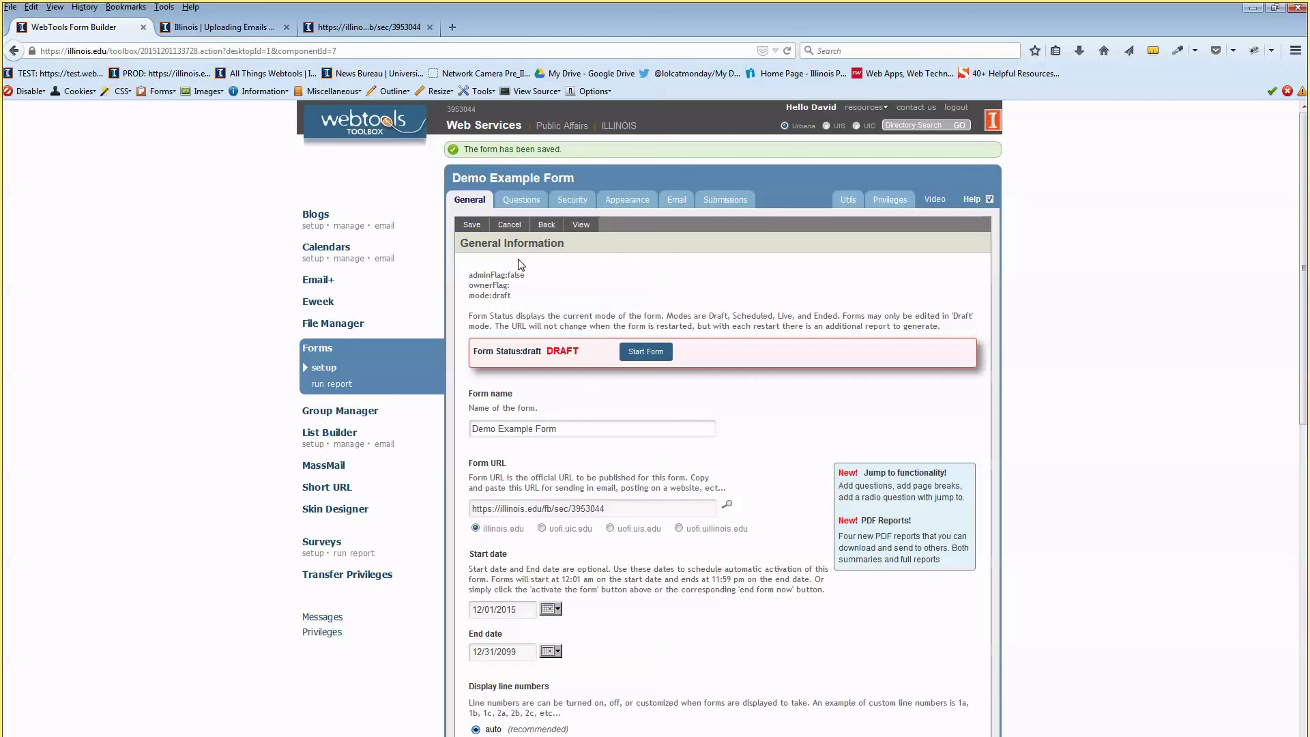
click(546, 225)
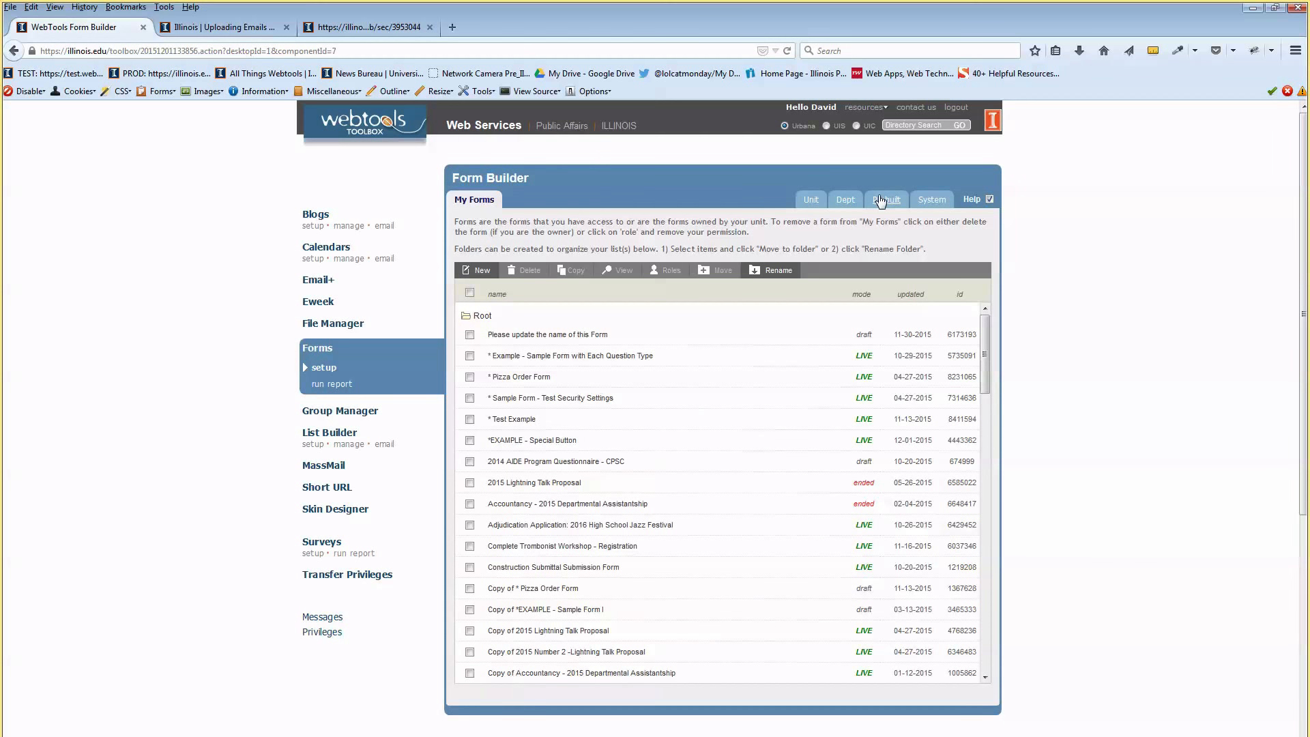
click(885, 204)
click(887, 202)
click(469, 322)
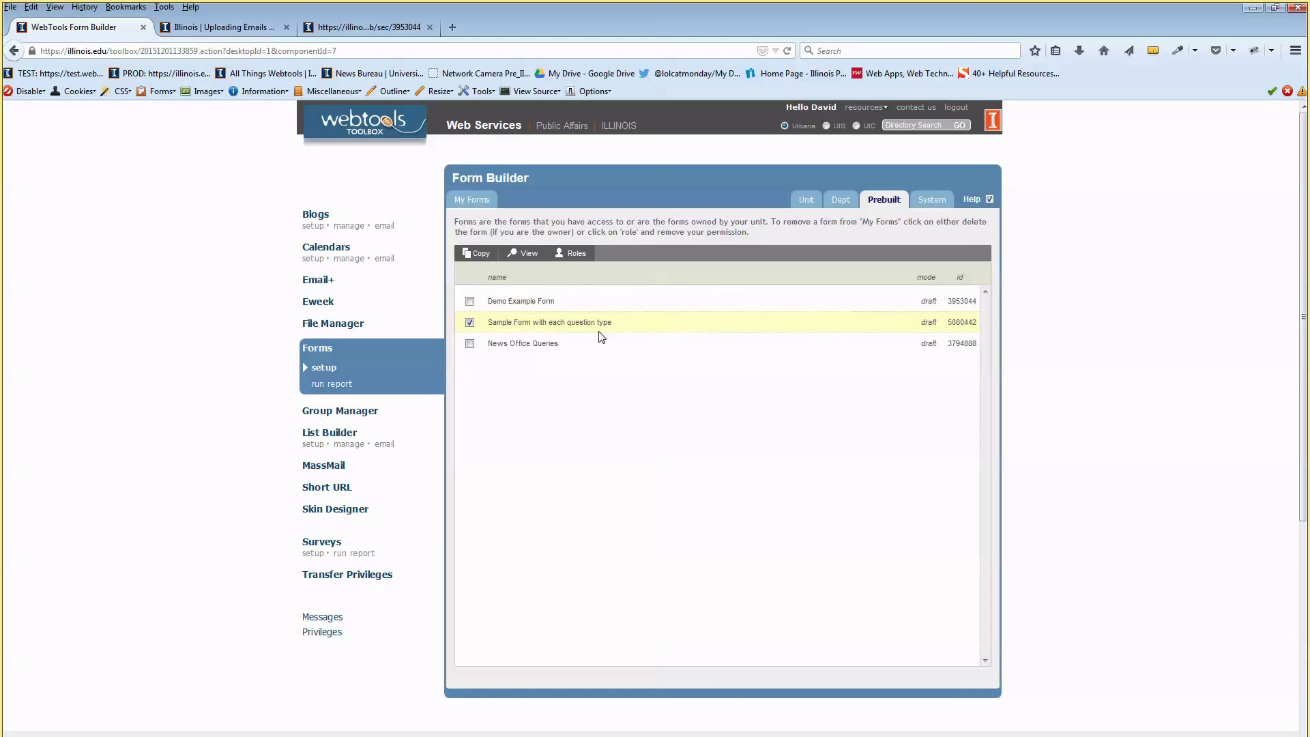
click(469, 322)
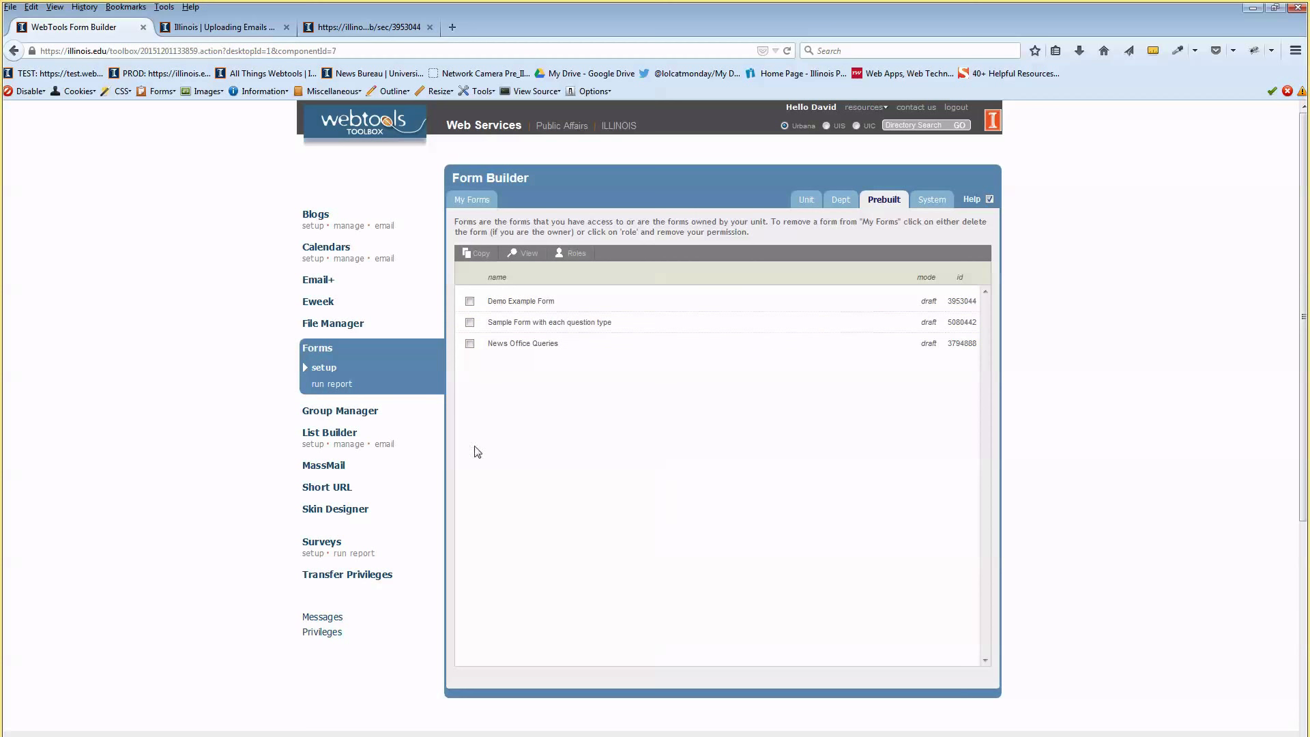
Return to My Forms and browse the list, briefly selecting the Accountancy form
click(471, 200)
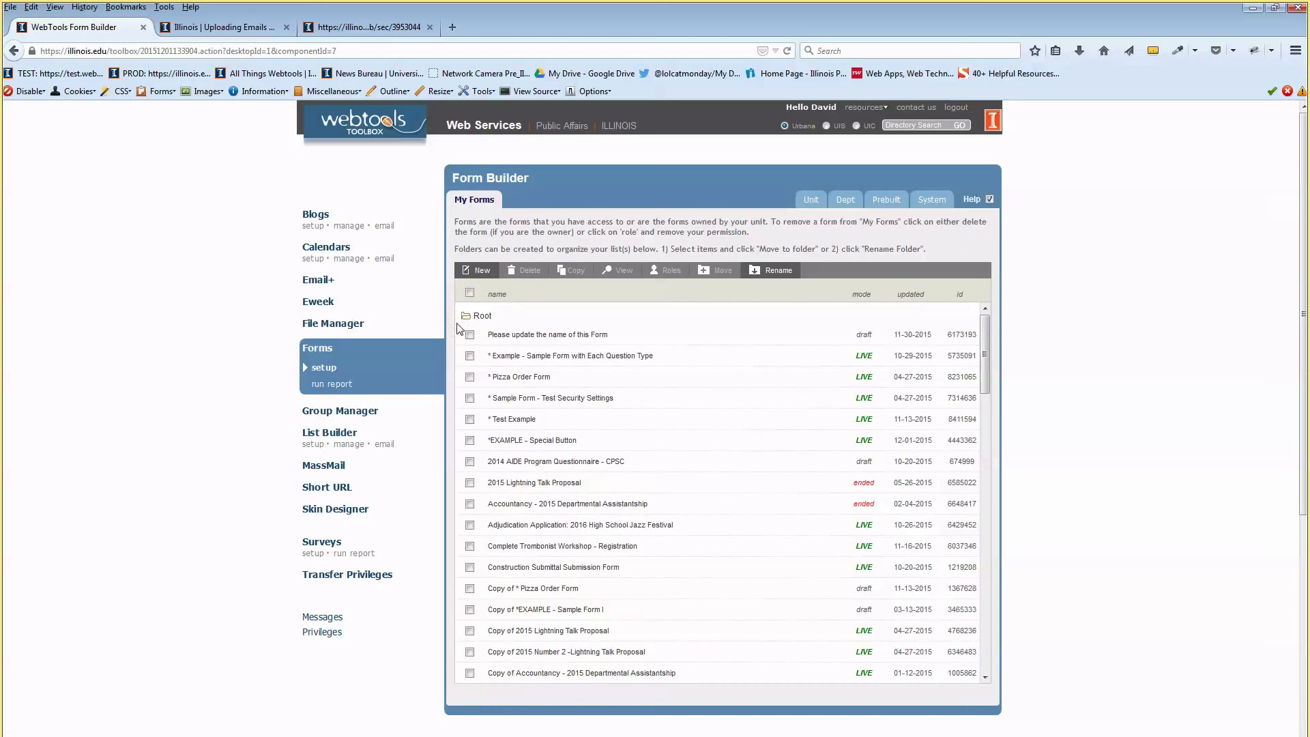
click(470, 504)
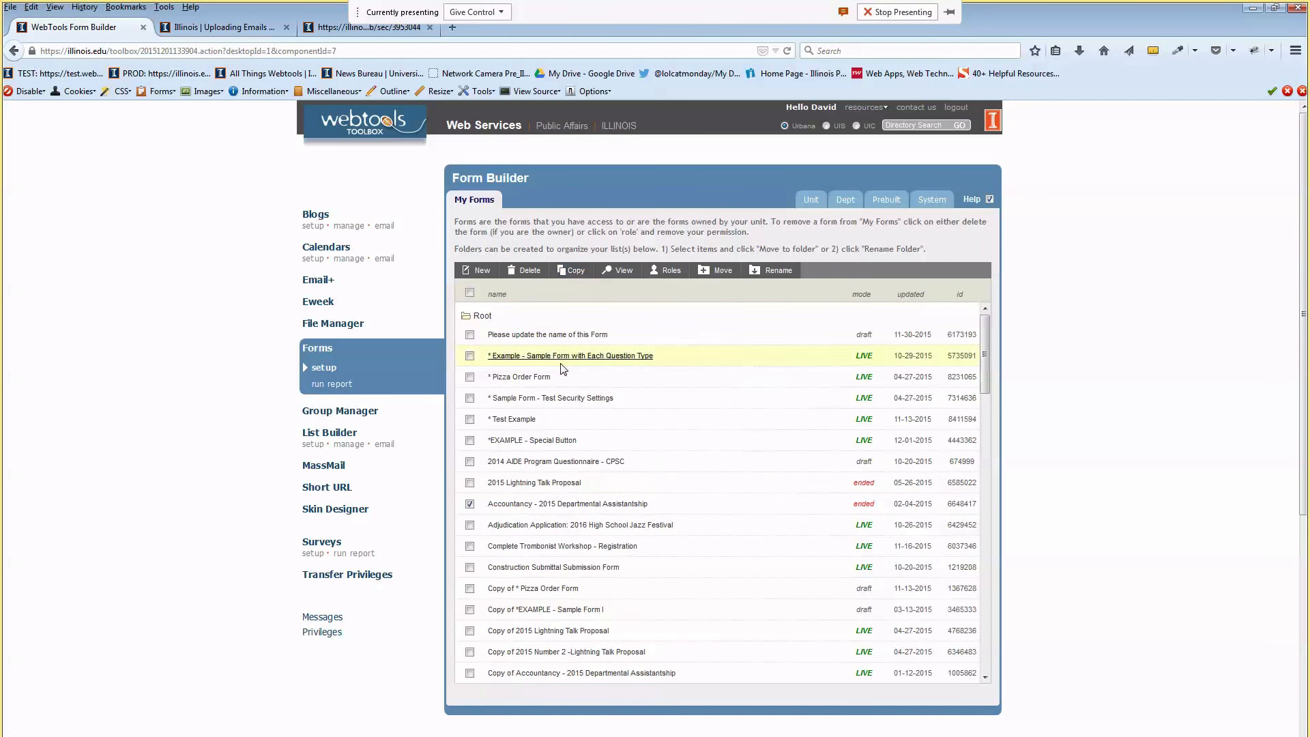
click(470, 504)
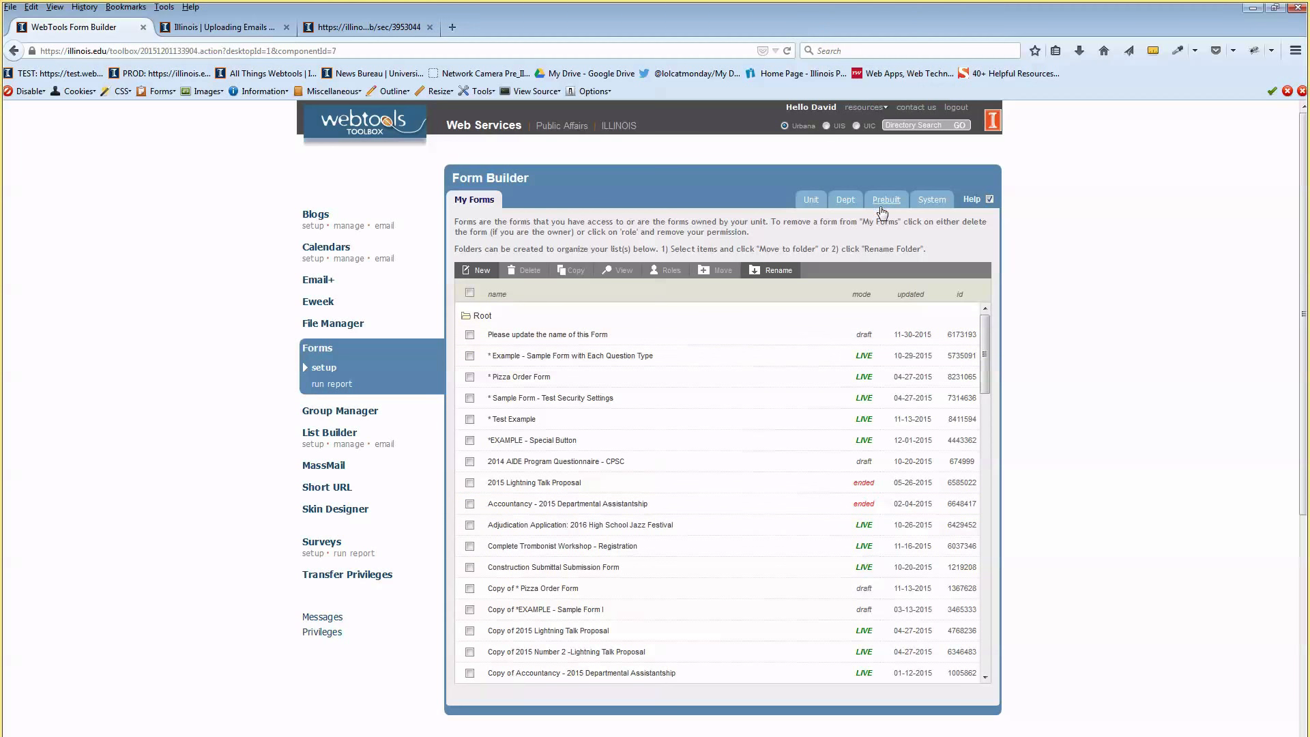
scroll(658, 269, down, 5)
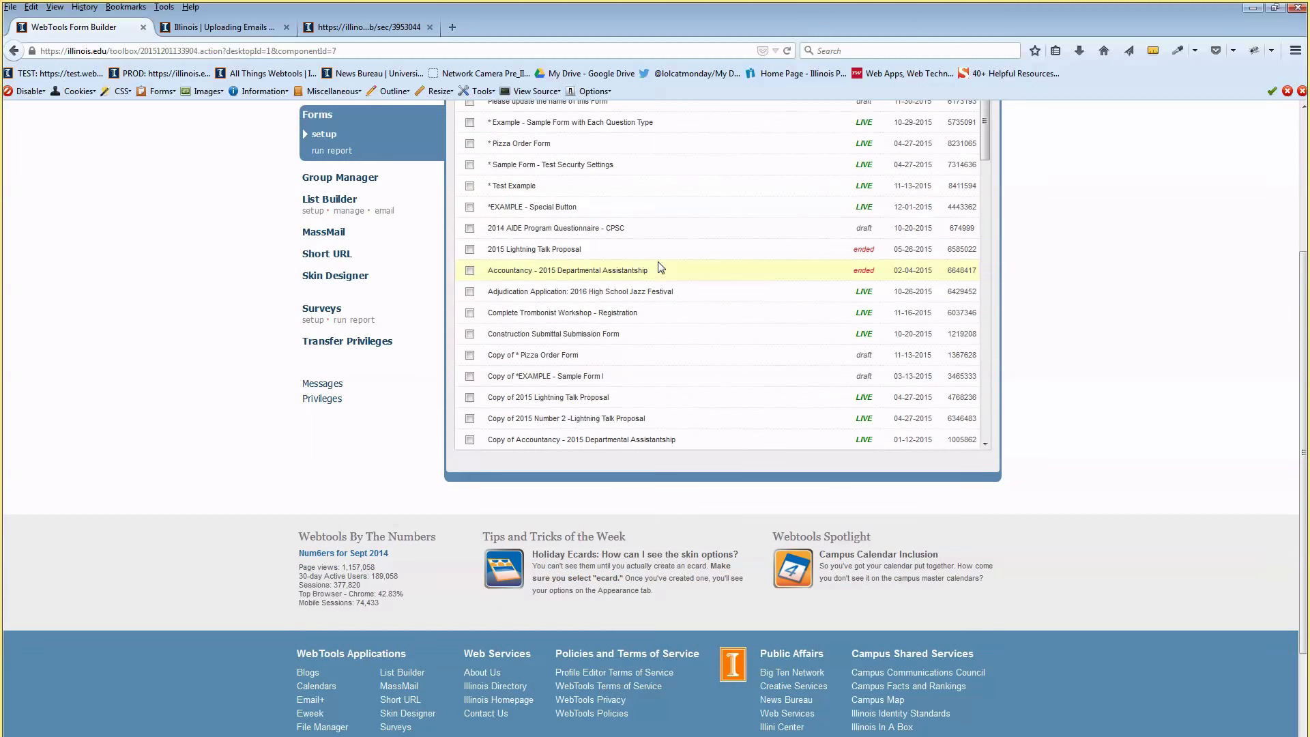
scroll(563, 450, up, 5)
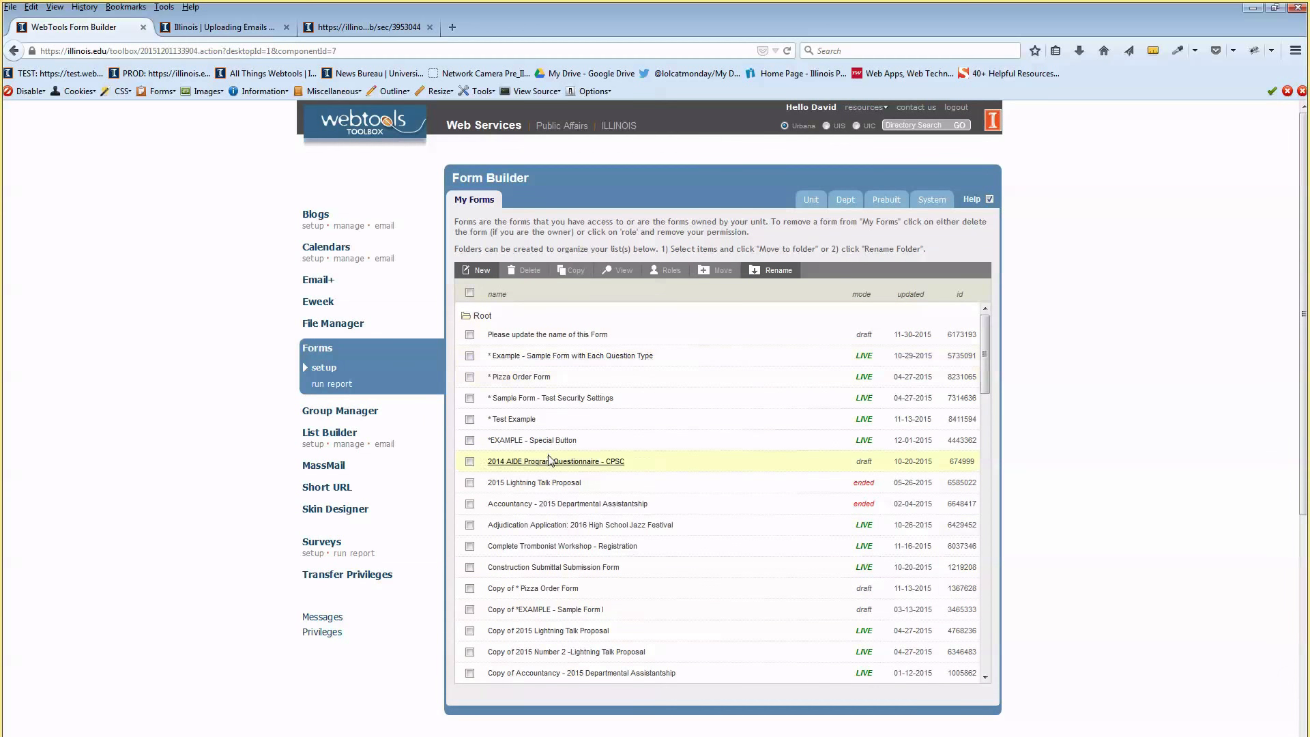
scroll(523, 572, down, 2)
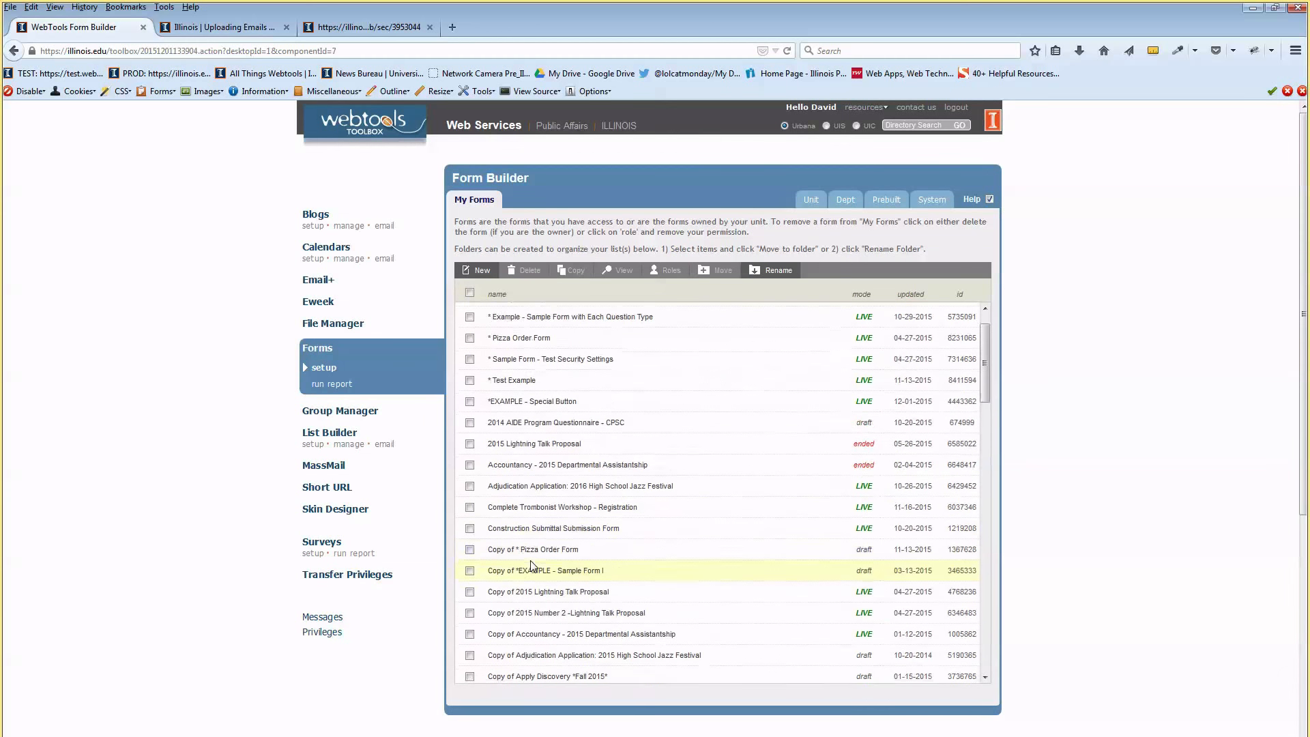
scroll(532, 567, up, 2)
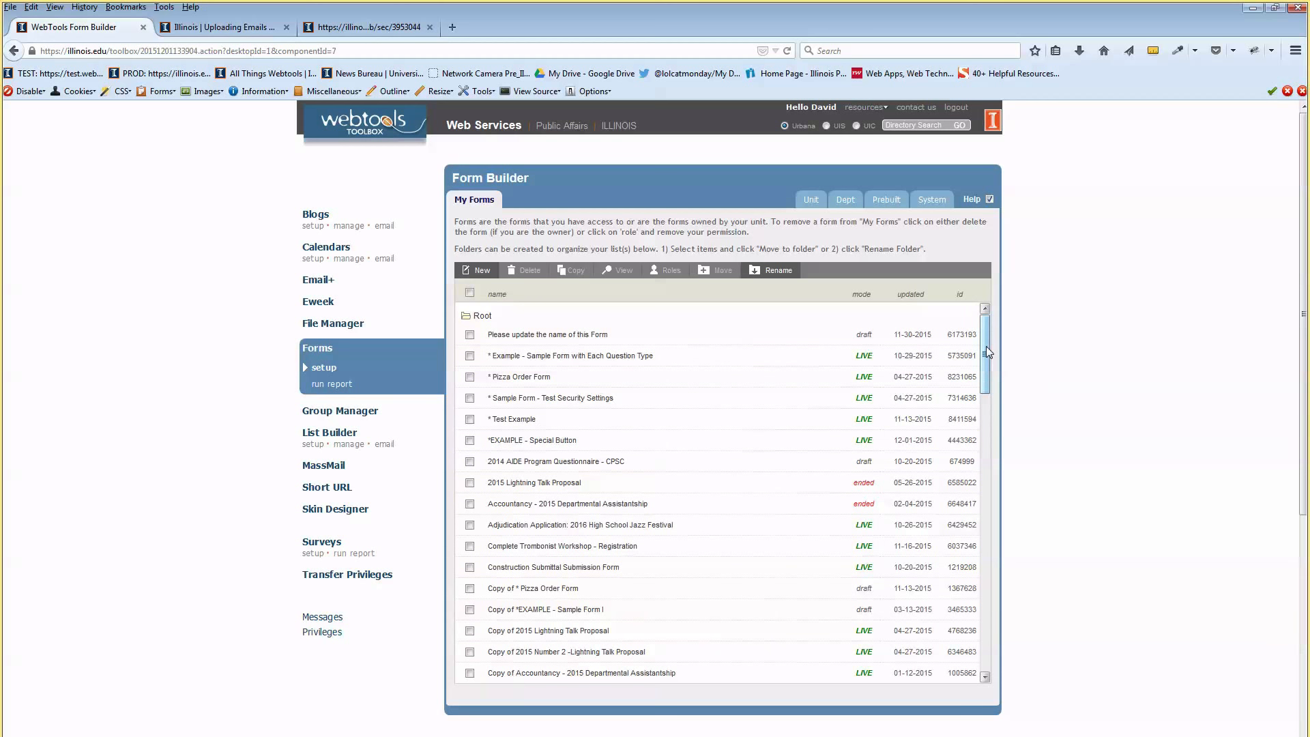
Glance at the preview tab, then open Demo Example Form from the list
click(369, 30)
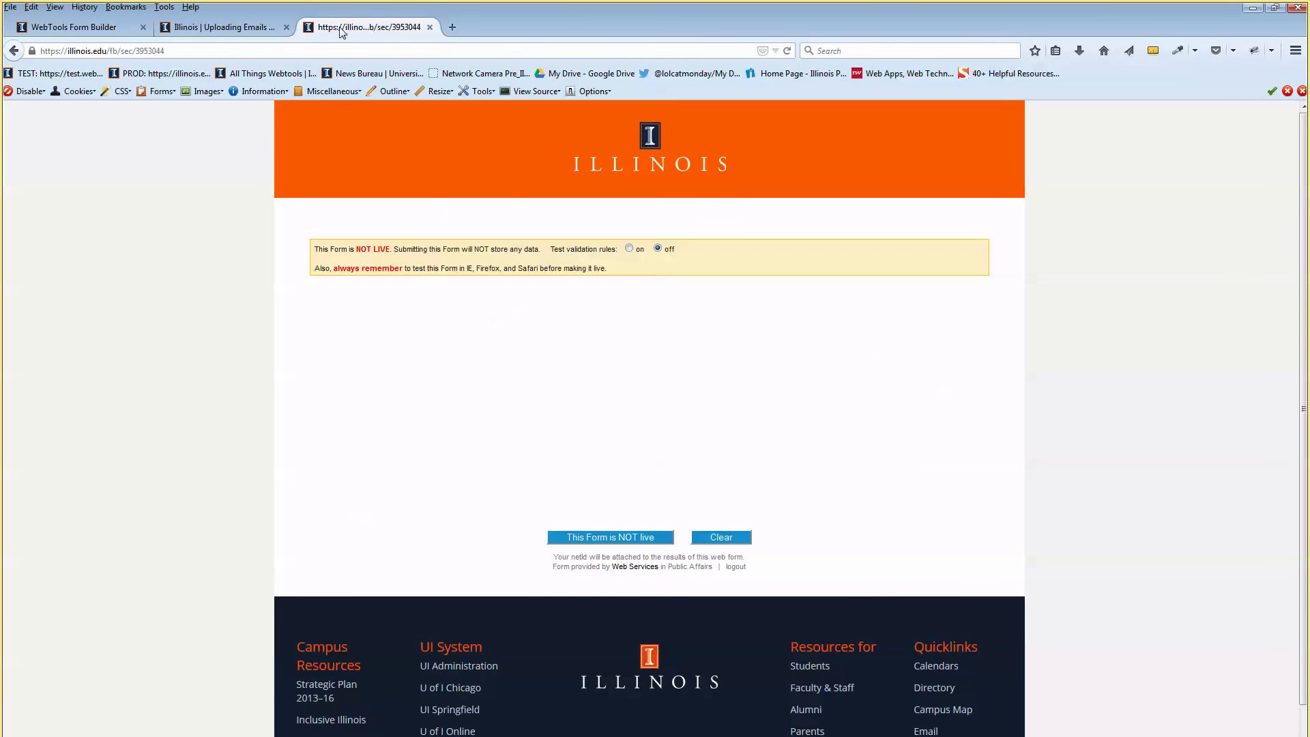
click(99, 27)
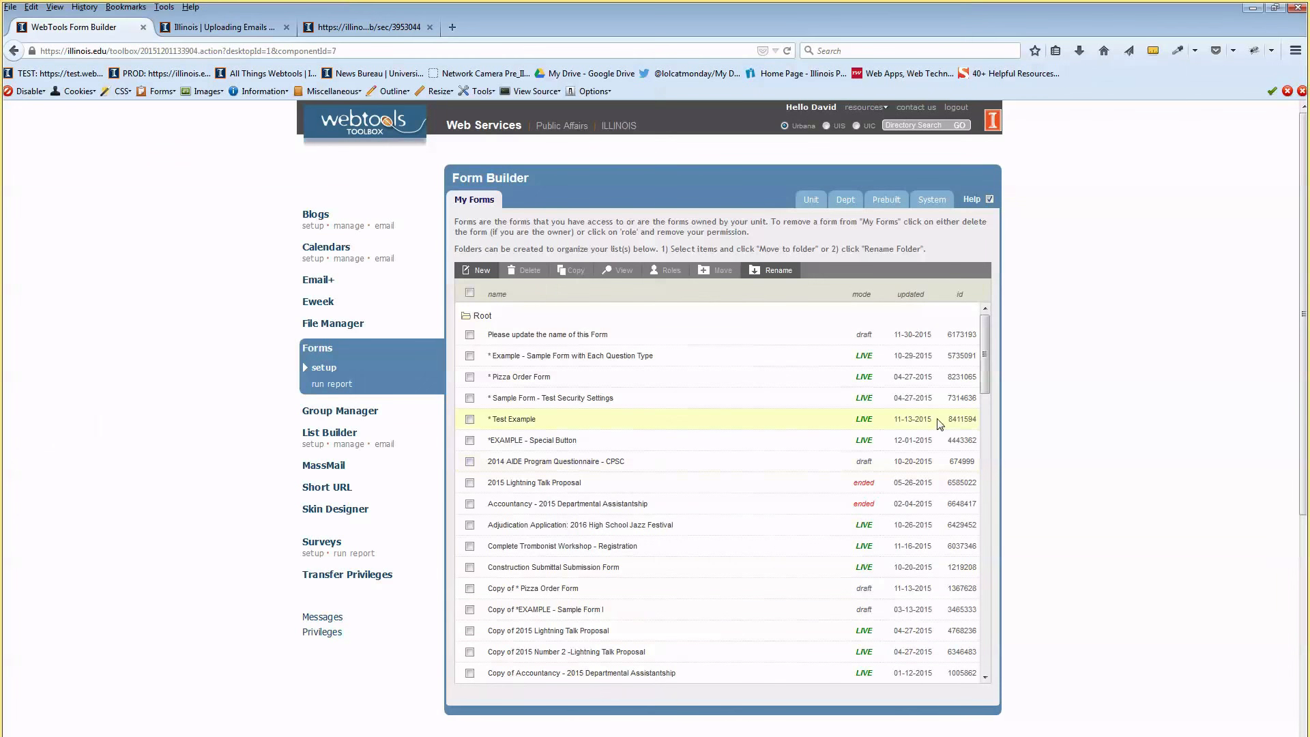
scroll(988, 403, down, 2)
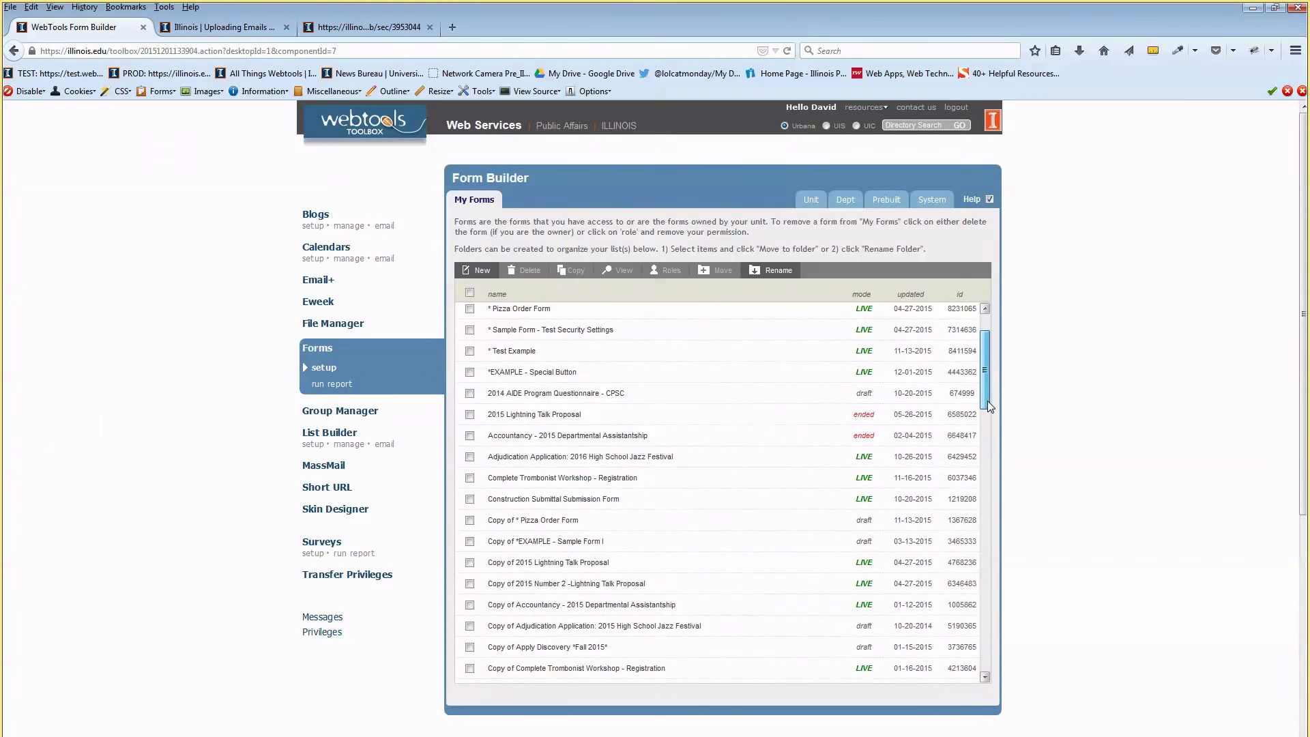
drag(987, 402, 983, 503)
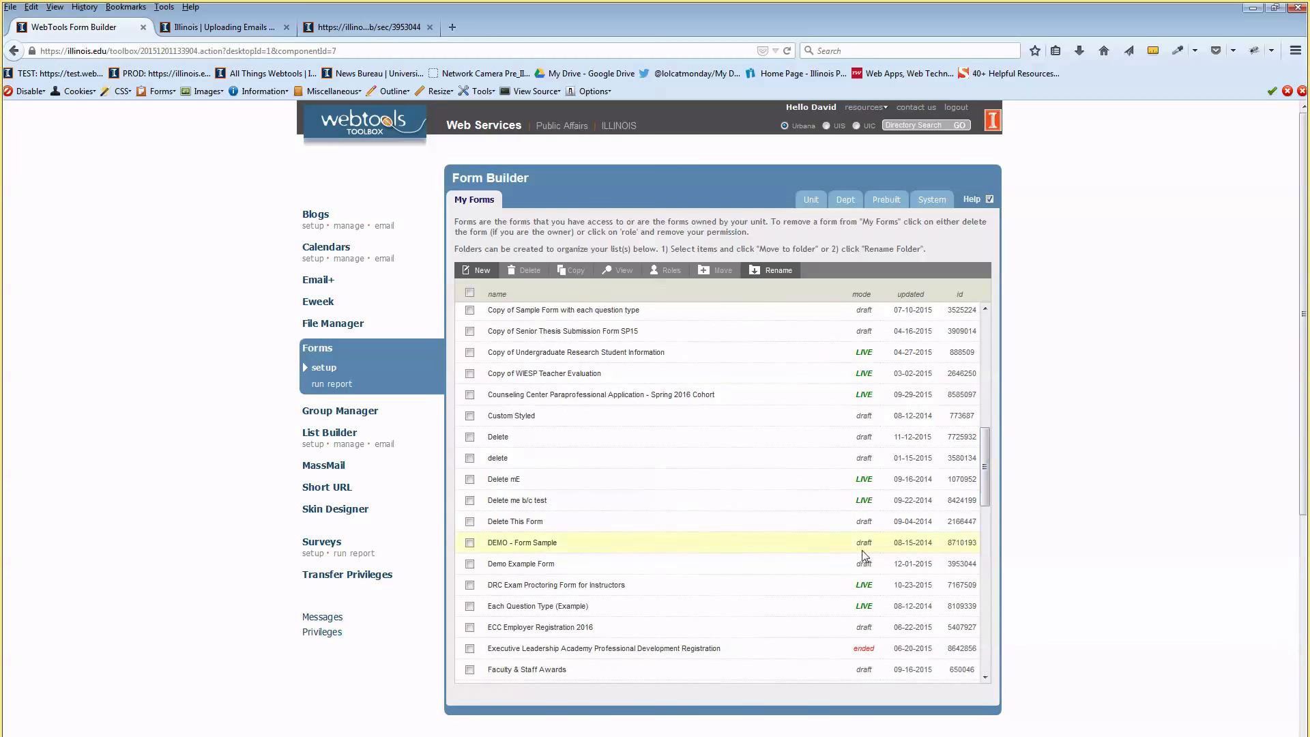
click(544, 565)
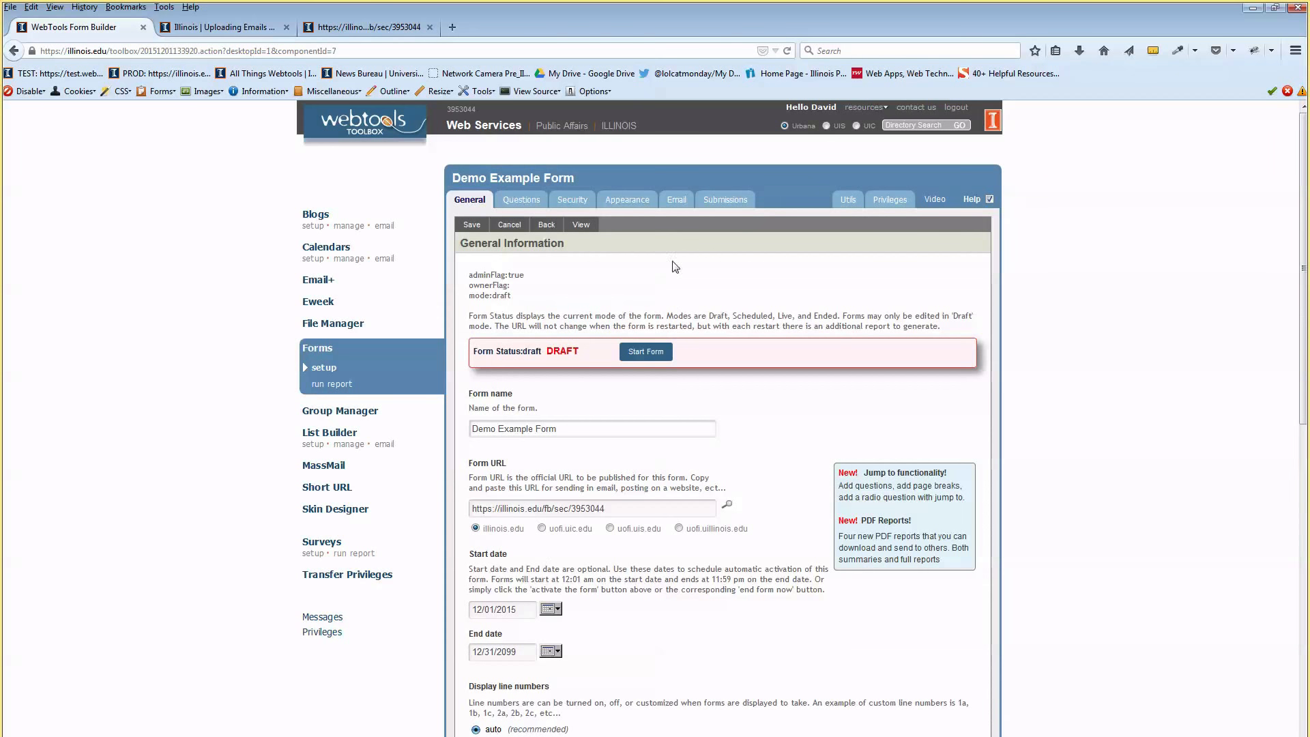
Save the settings, go to Questions, and insert a Short Answer question on Page 1
scroll(696, 426, down, 5)
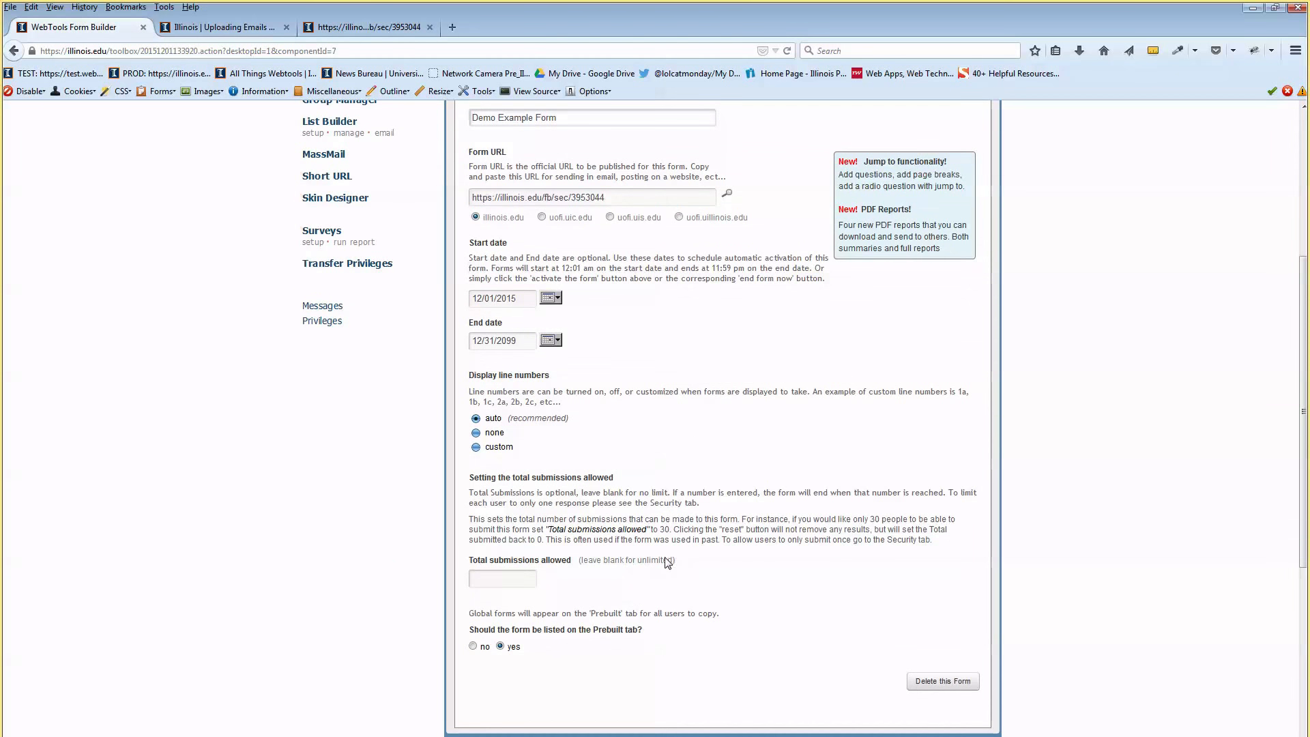
scroll(666, 561, up, 5)
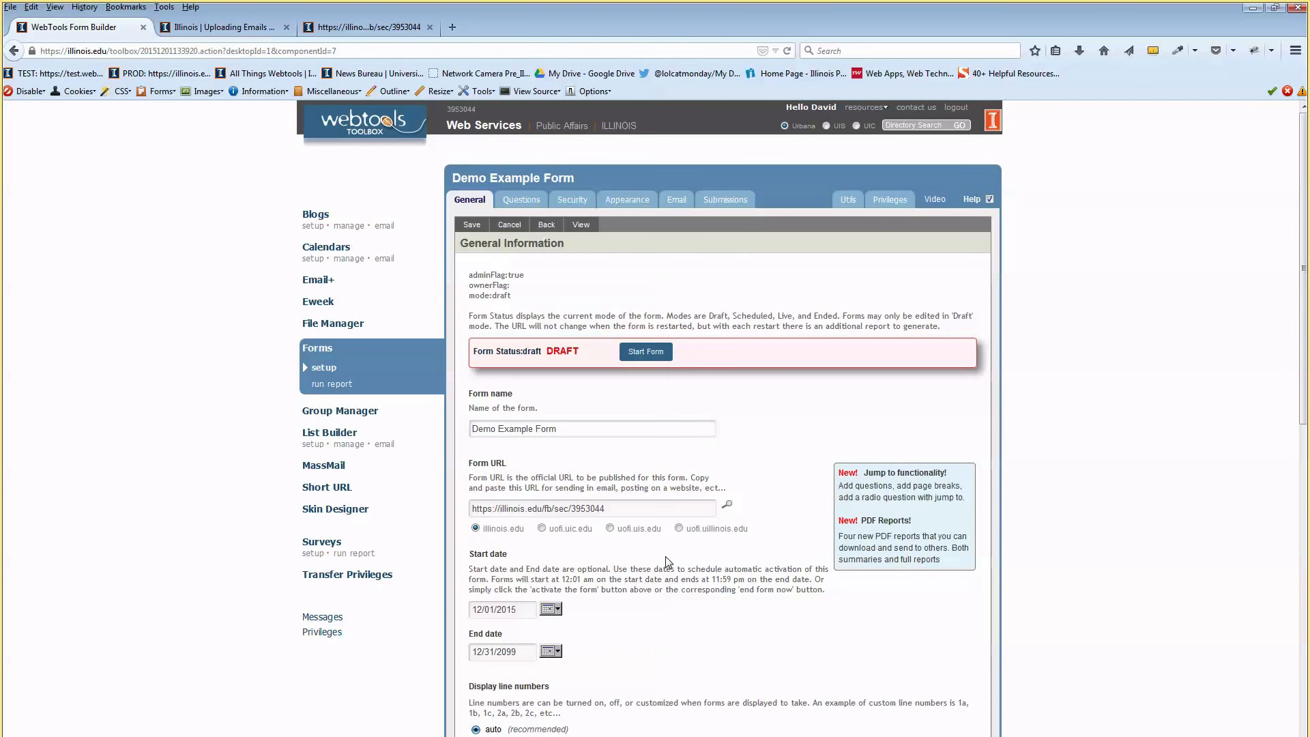
click(475, 227)
click(532, 203)
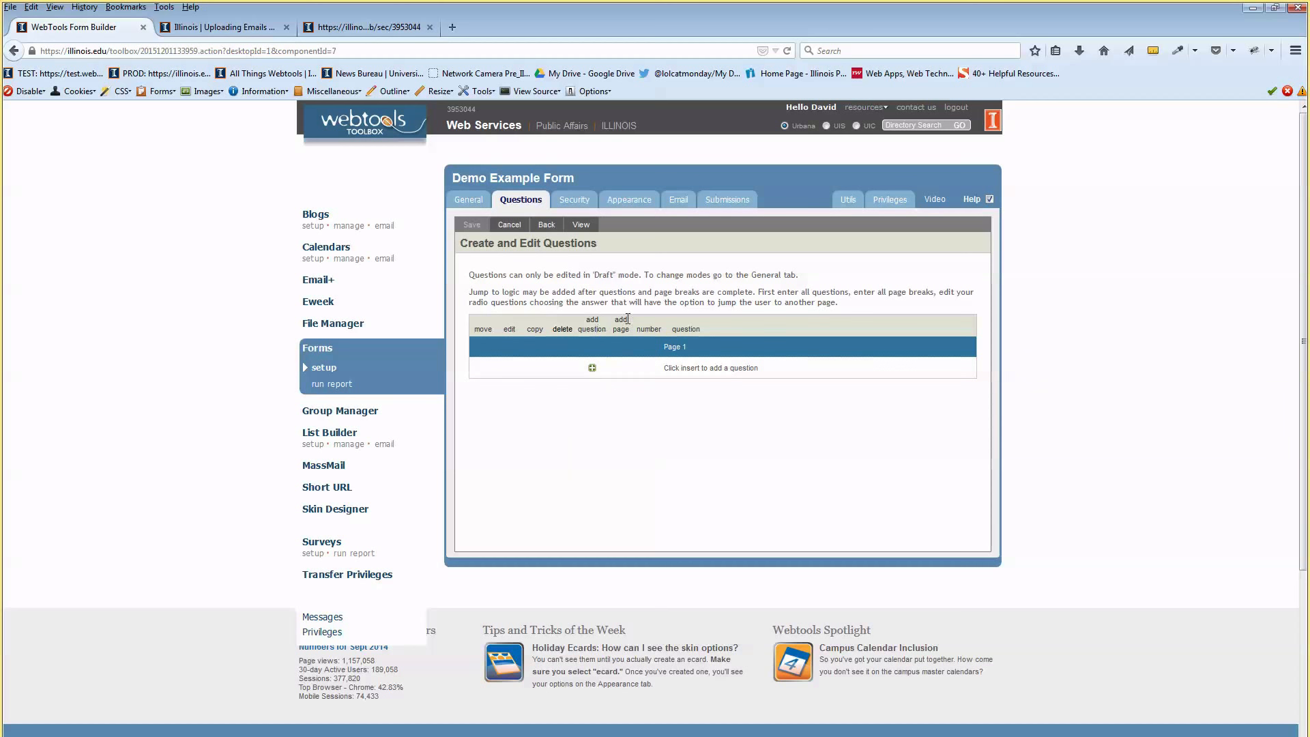
click(592, 370)
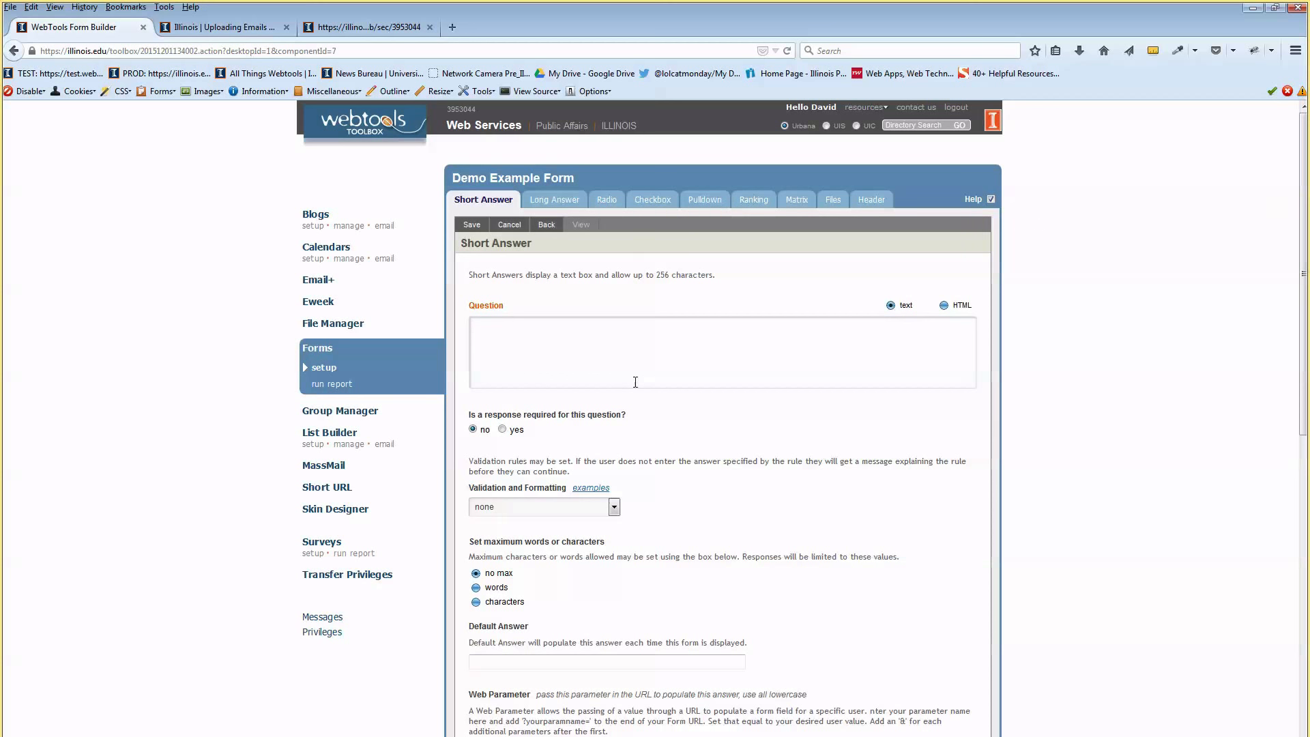
Enter 'What is your name' as the Short Answer question text
scroll(614, 397, down, 1)
scroll(614, 400, down, 2)
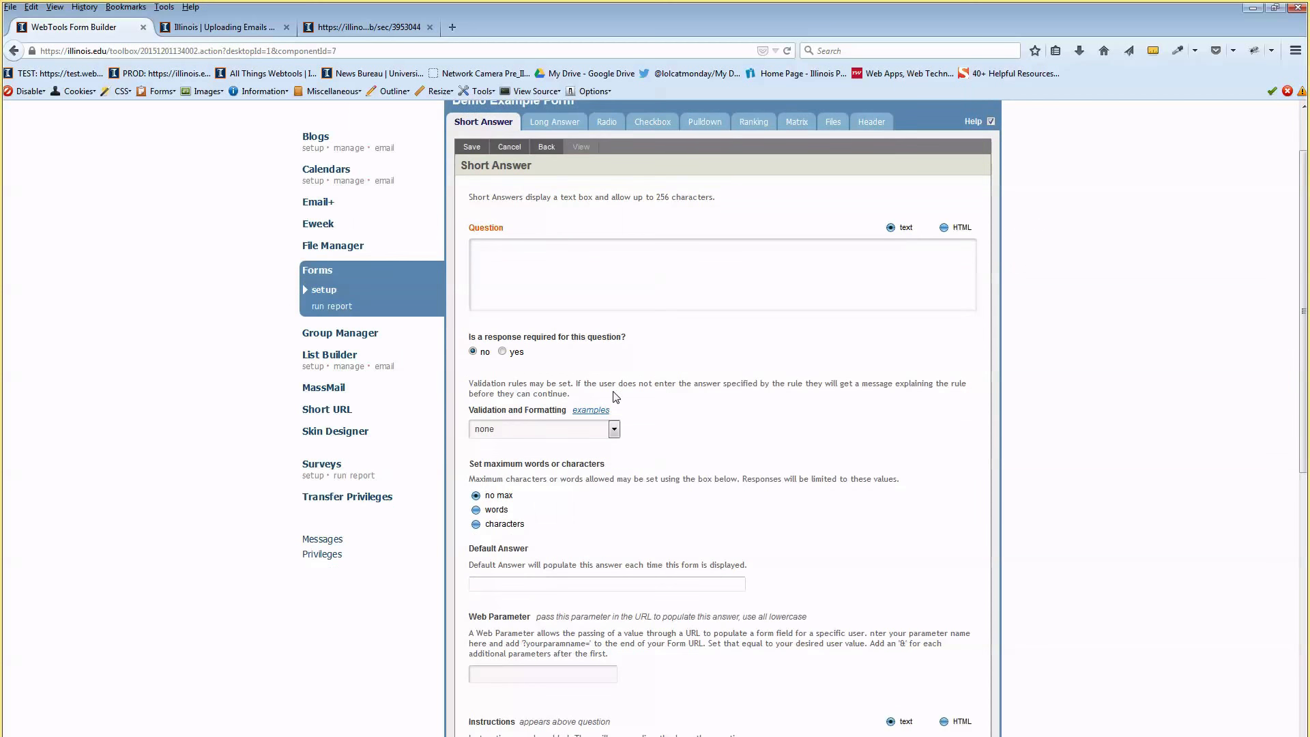
scroll(612, 421, up, 3)
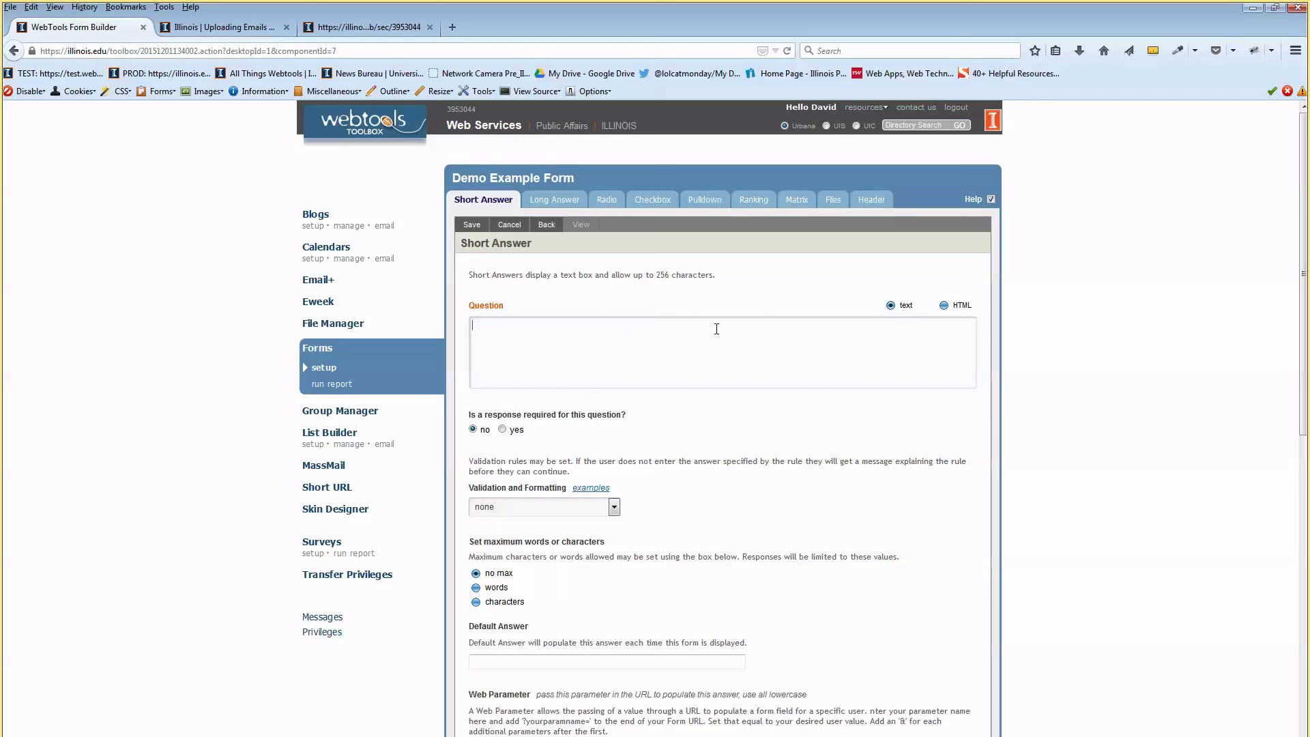
text(What is your name)
Switch the question to HTML, try bold and the source view, then undo the bold
click(944, 306)
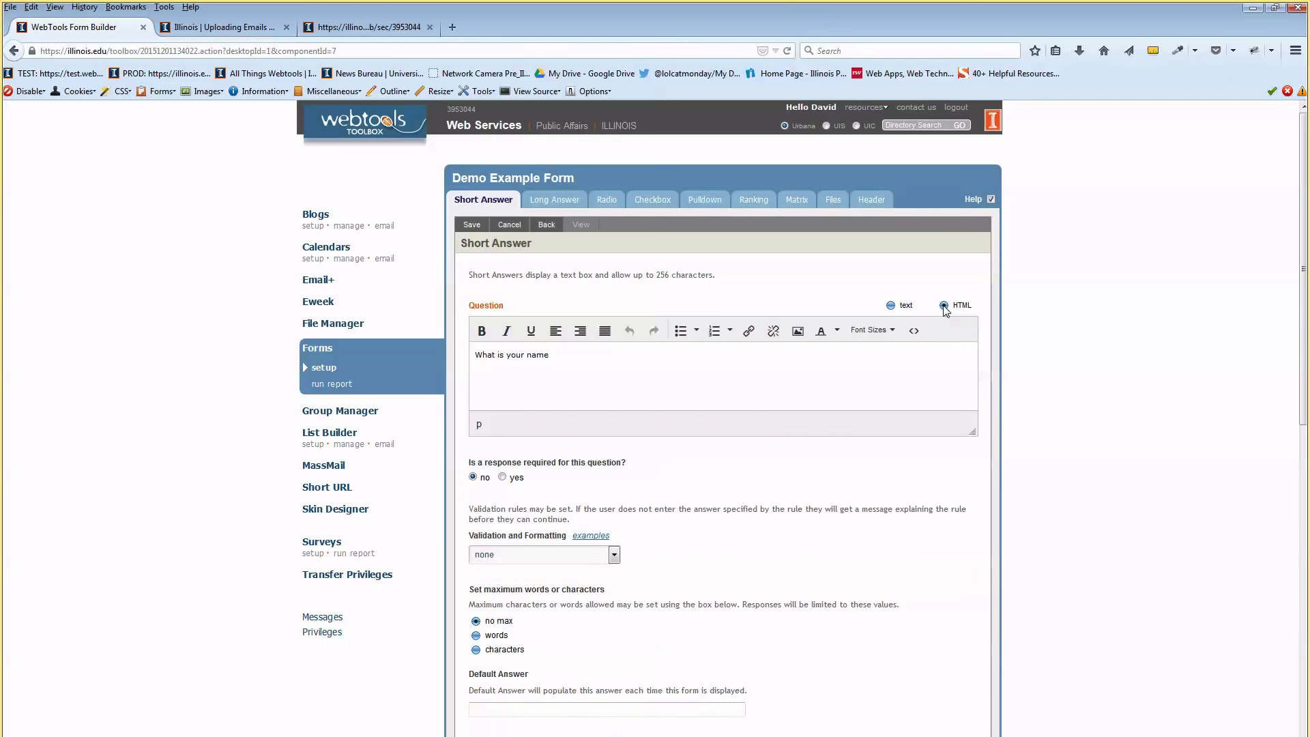
drag(500, 354, 524, 355)
click(486, 331)
click(802, 397)
click(914, 330)
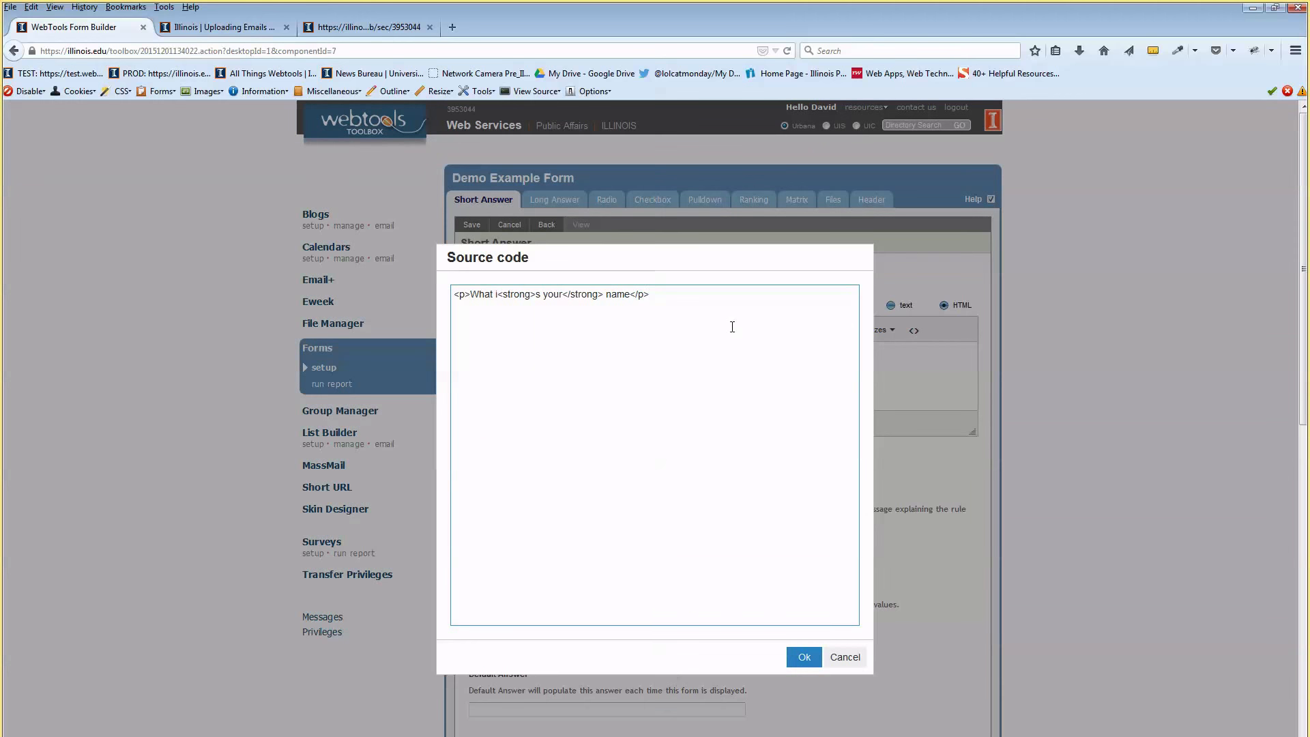
click(845, 657)
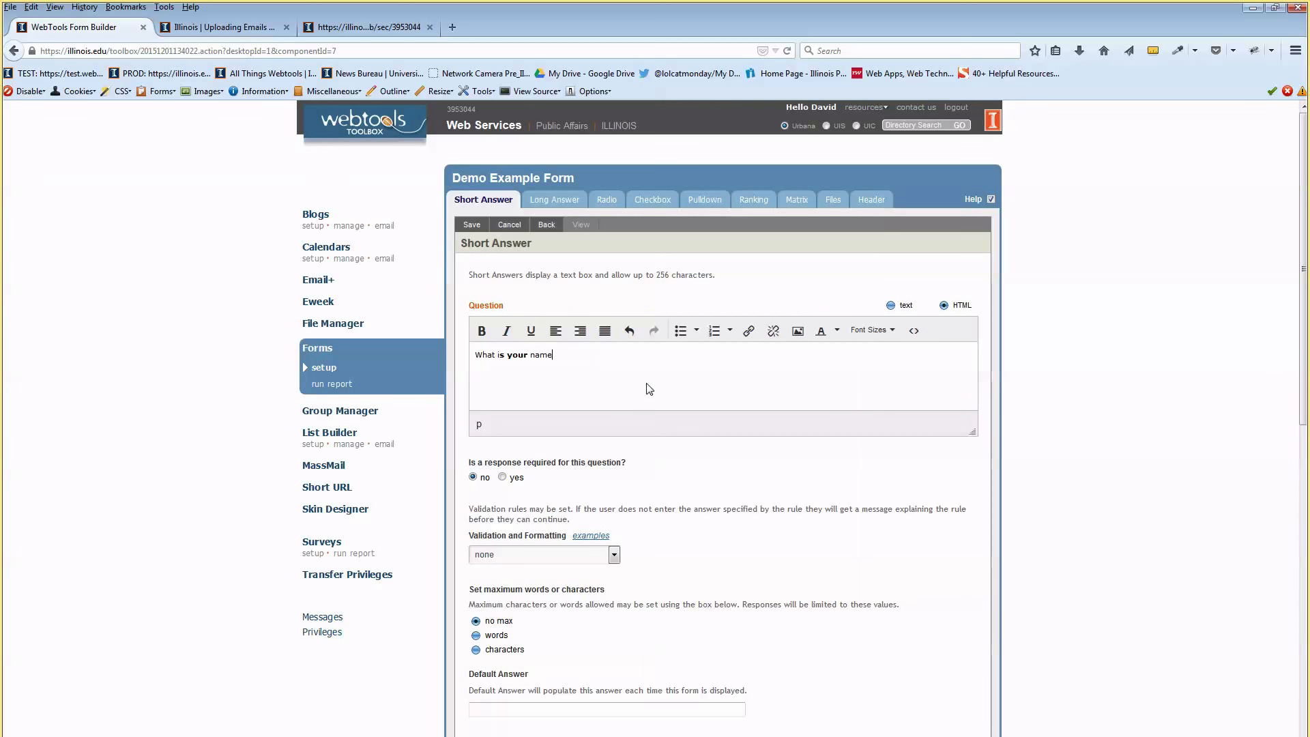
key(ctrl+z)
Try linking the word 'name', cancel it, and add '?' to the question
click(661, 369)
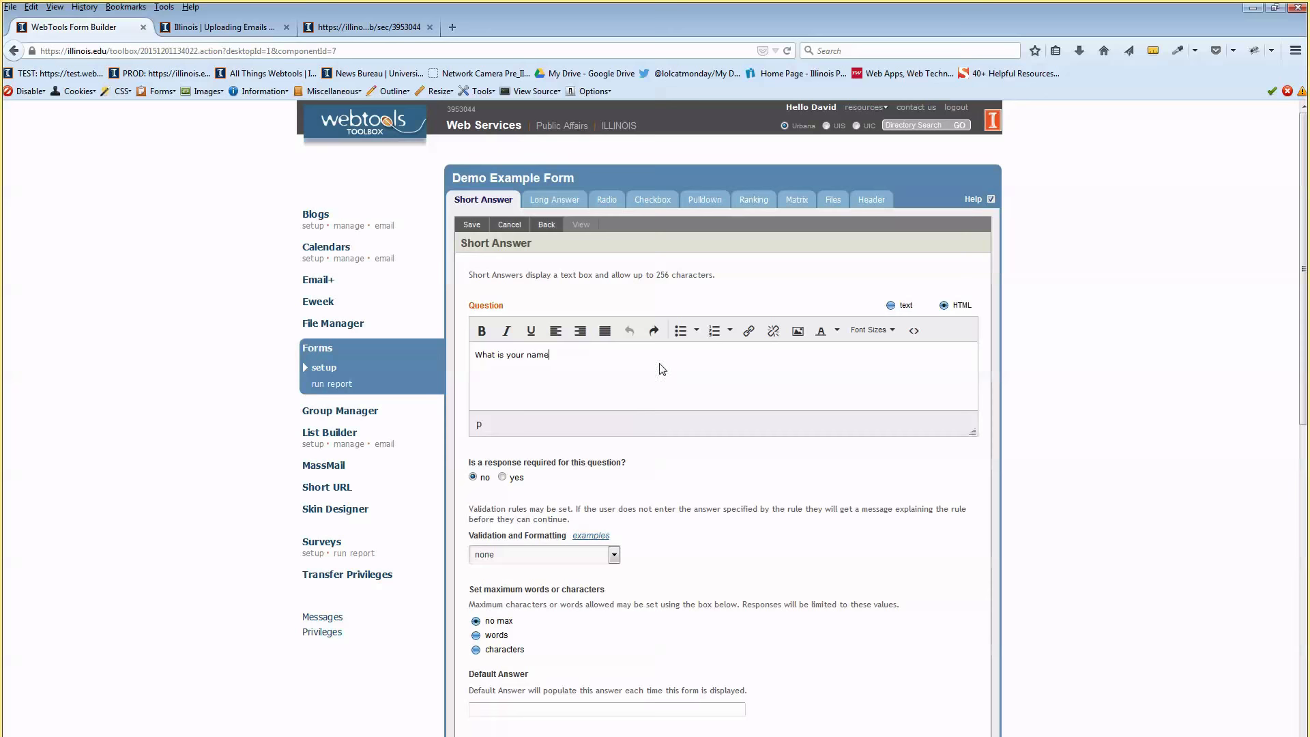
double_click(537, 354)
click(748, 331)
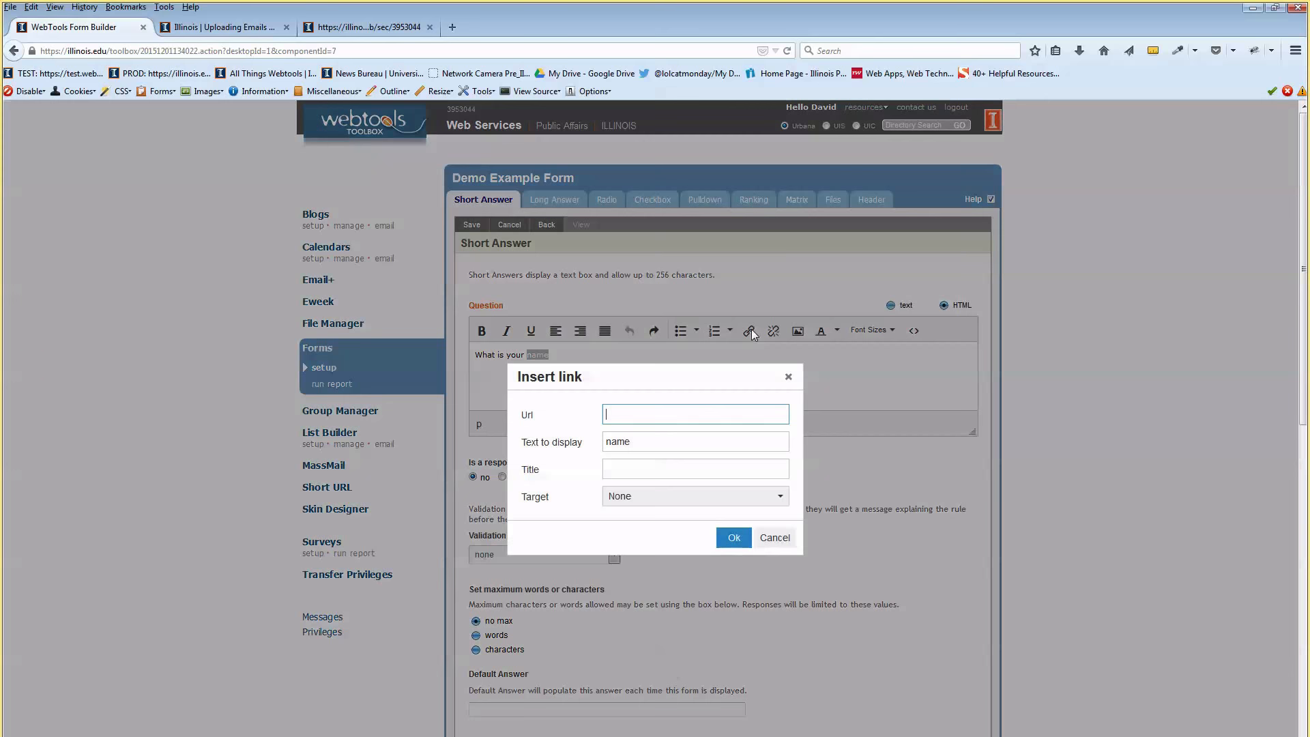
click(771, 539)
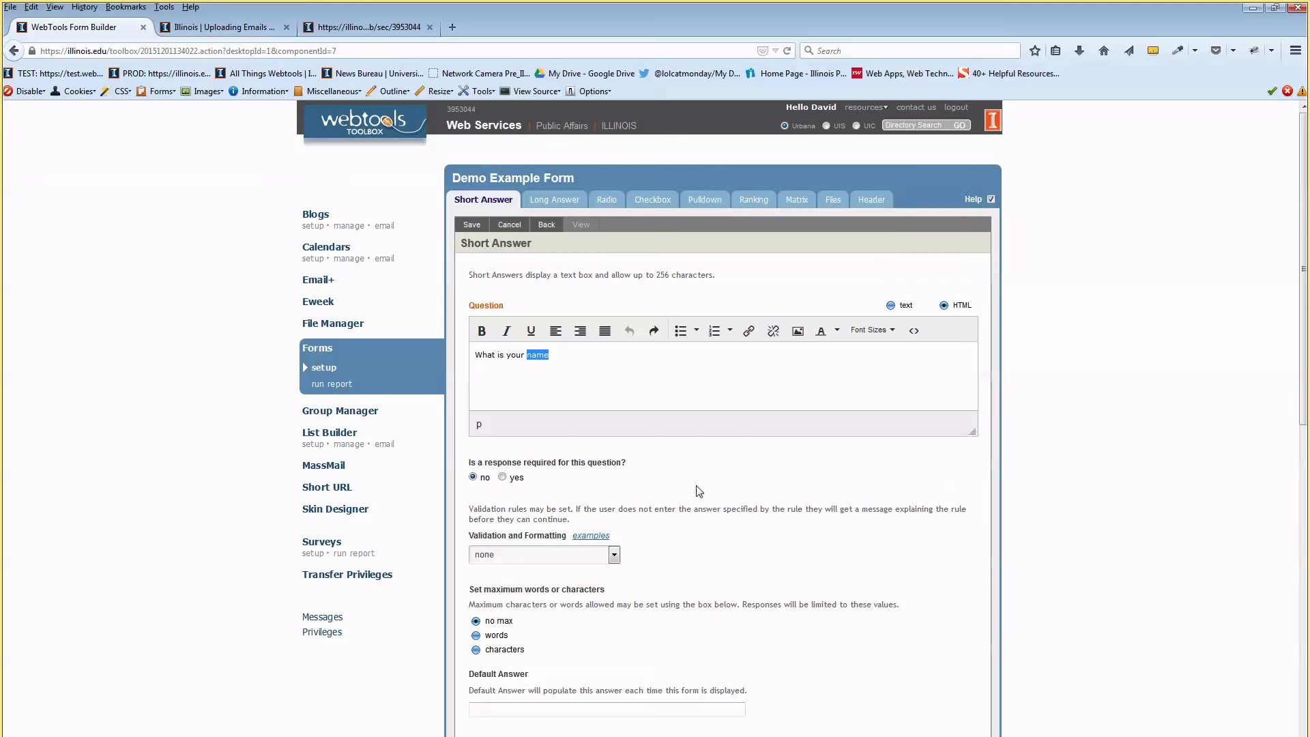
click(607, 401)
text(?)
Set the question back to plain text and delete the leftover </p> tag
click(893, 307)
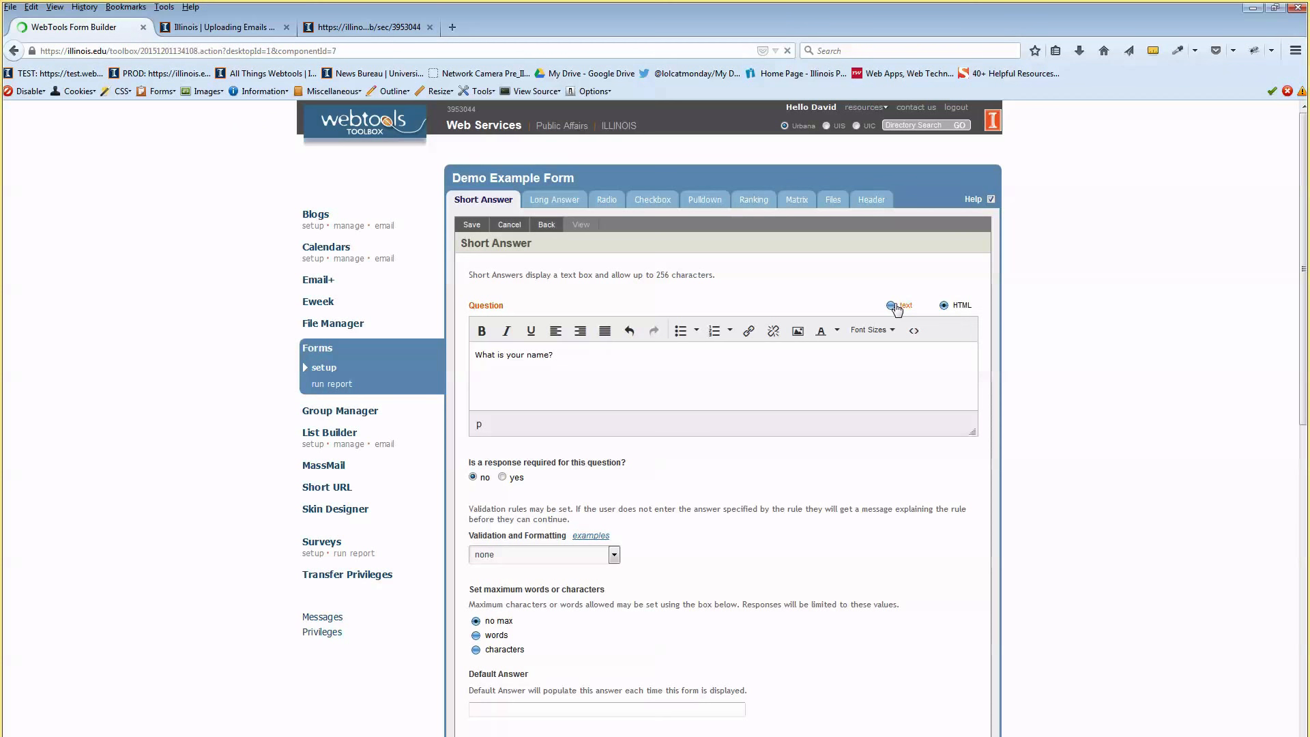
drag(586, 325, 471, 325)
key(Delete)
key(Delete)
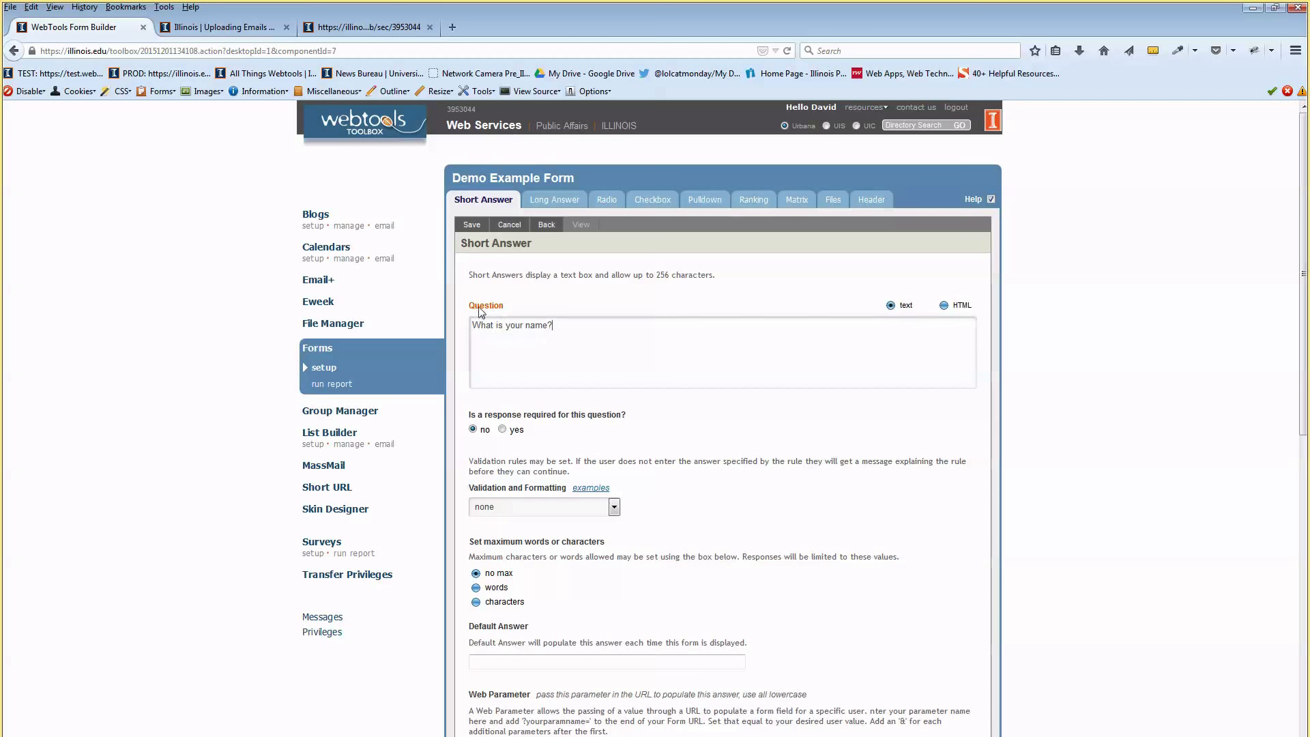
click(523, 327)
Make the name question required, switch its validation from email to date, and open the validation examples
scroll(472, 427, down, 2)
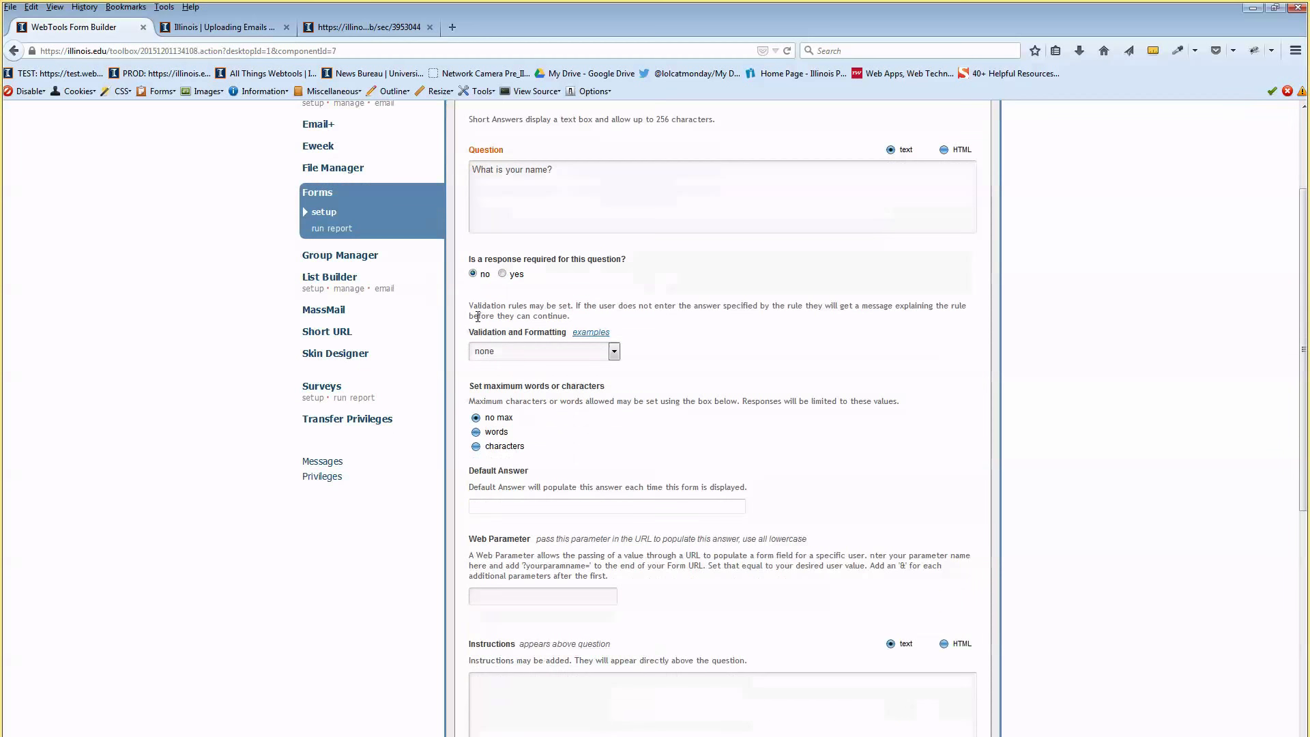
click(503, 274)
click(614, 352)
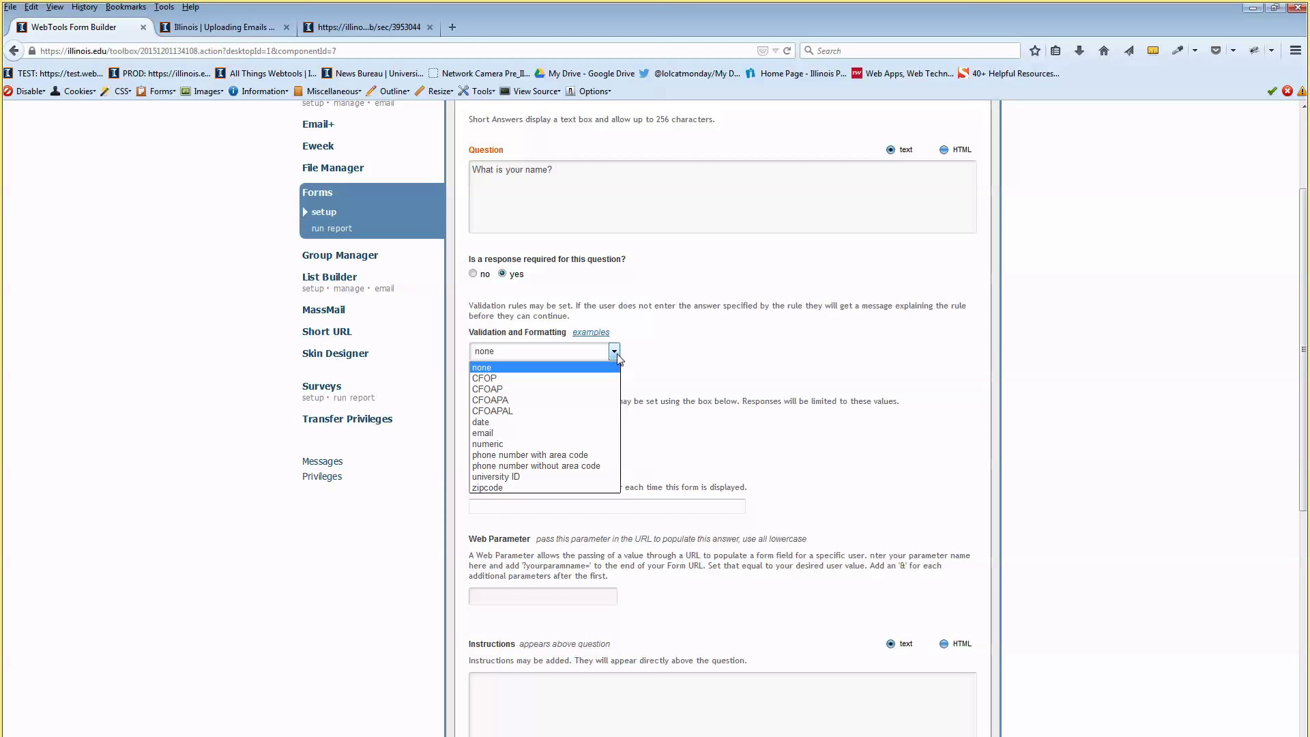
click(592, 435)
drag(487, 333, 569, 331)
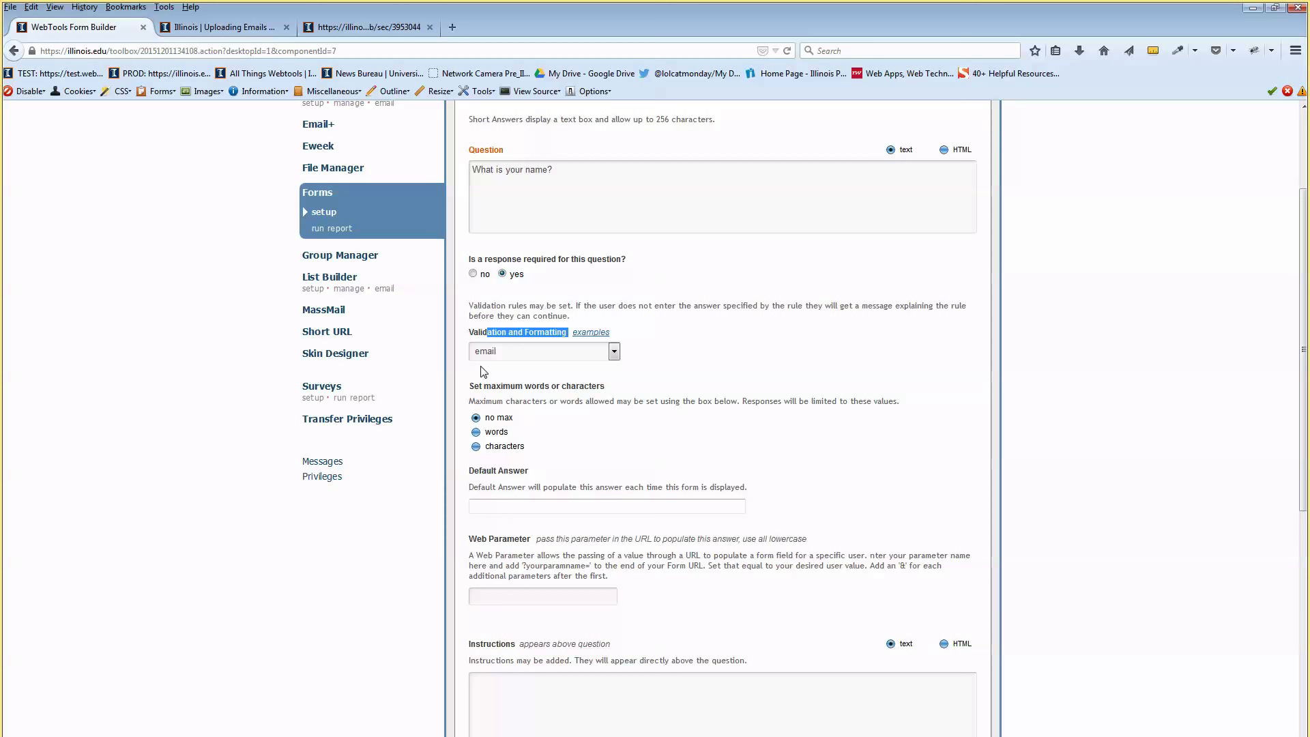
click(484, 372)
click(532, 353)
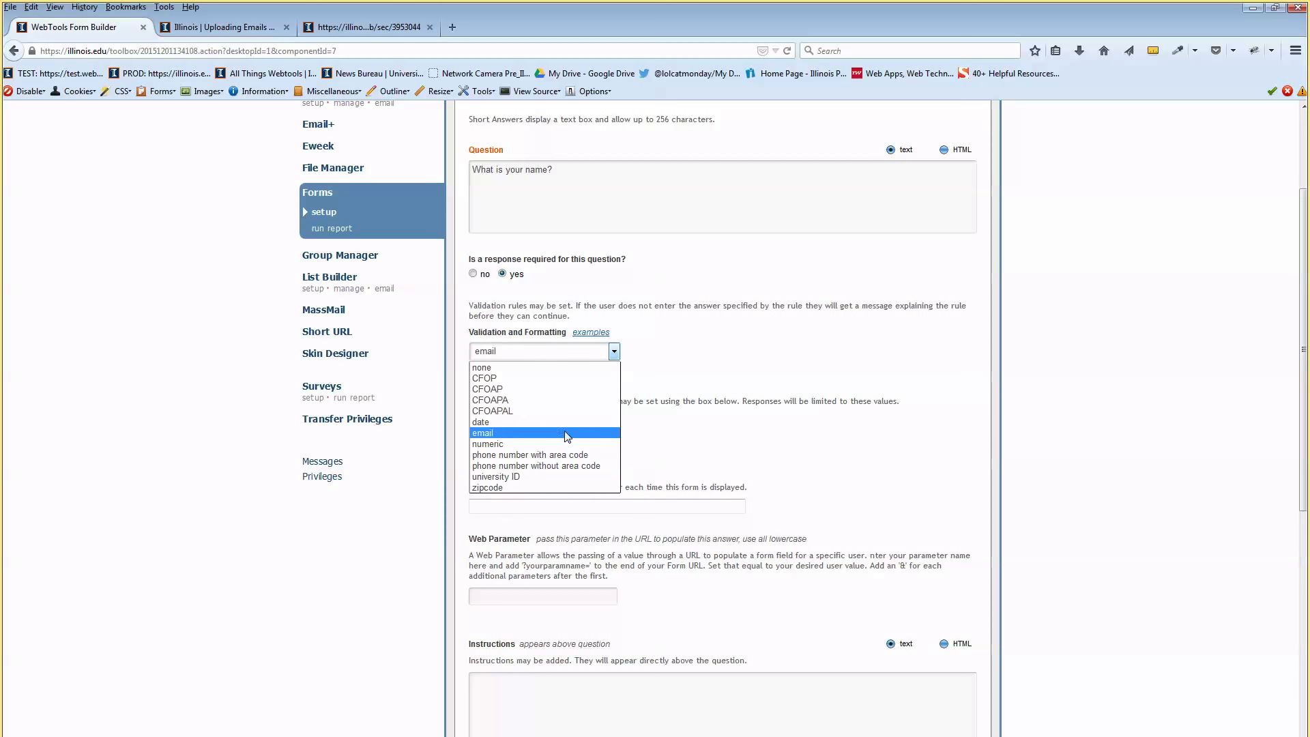
click(566, 422)
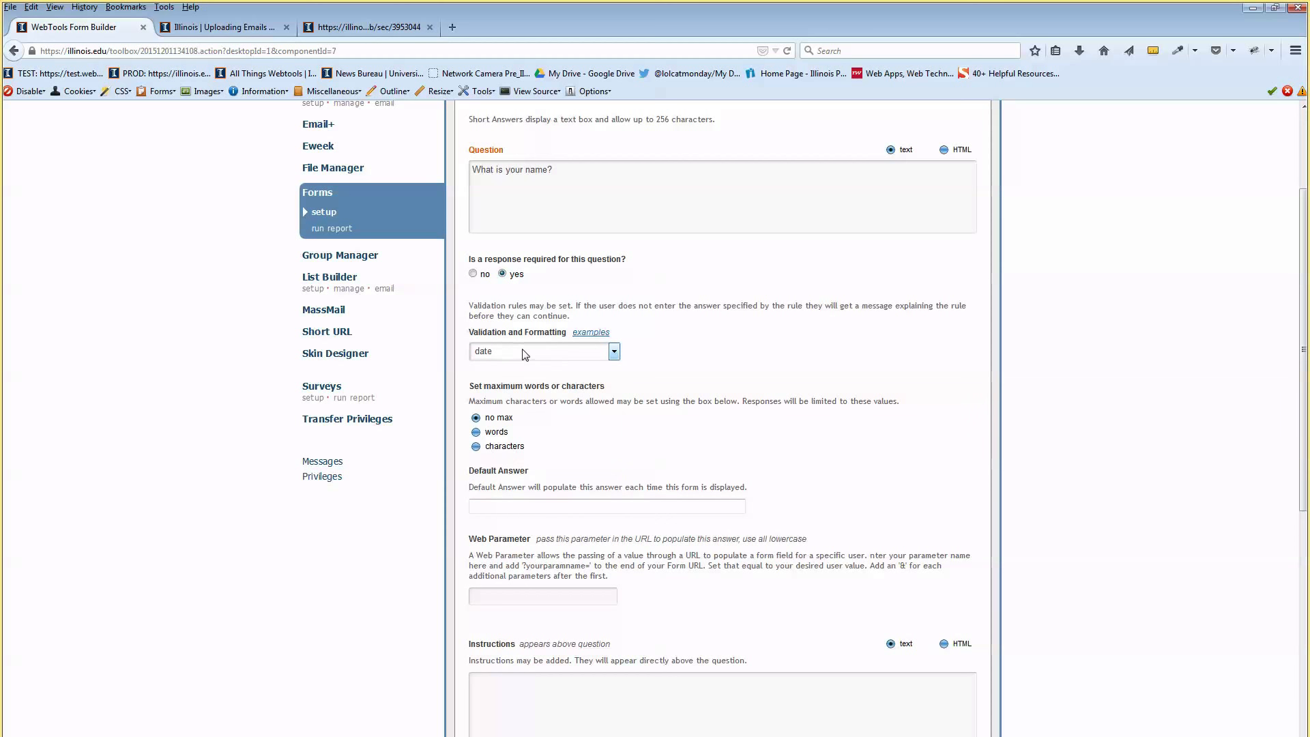
click(593, 332)
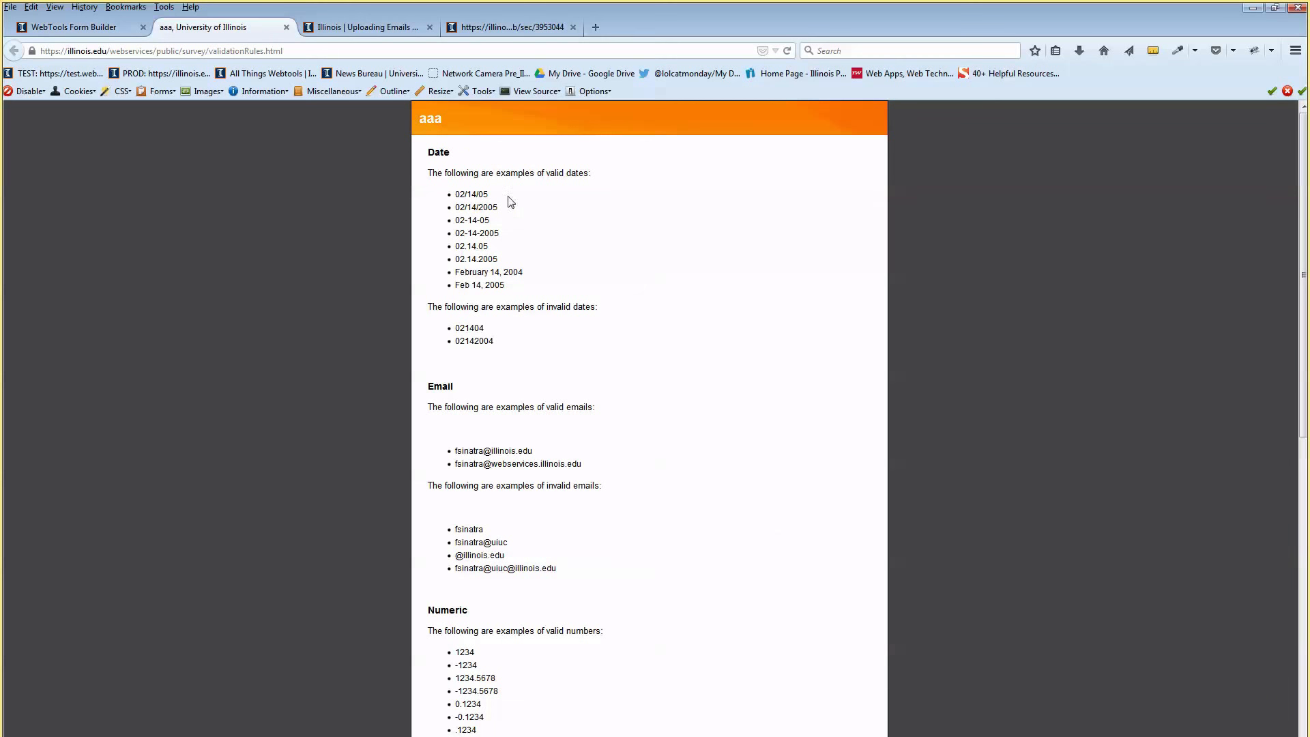
Scroll through the valid and invalid date examples, then return to the name question's editor
double_click(525, 173)
drag(456, 194, 509, 282)
click(511, 289)
scroll(491, 304, down, 6)
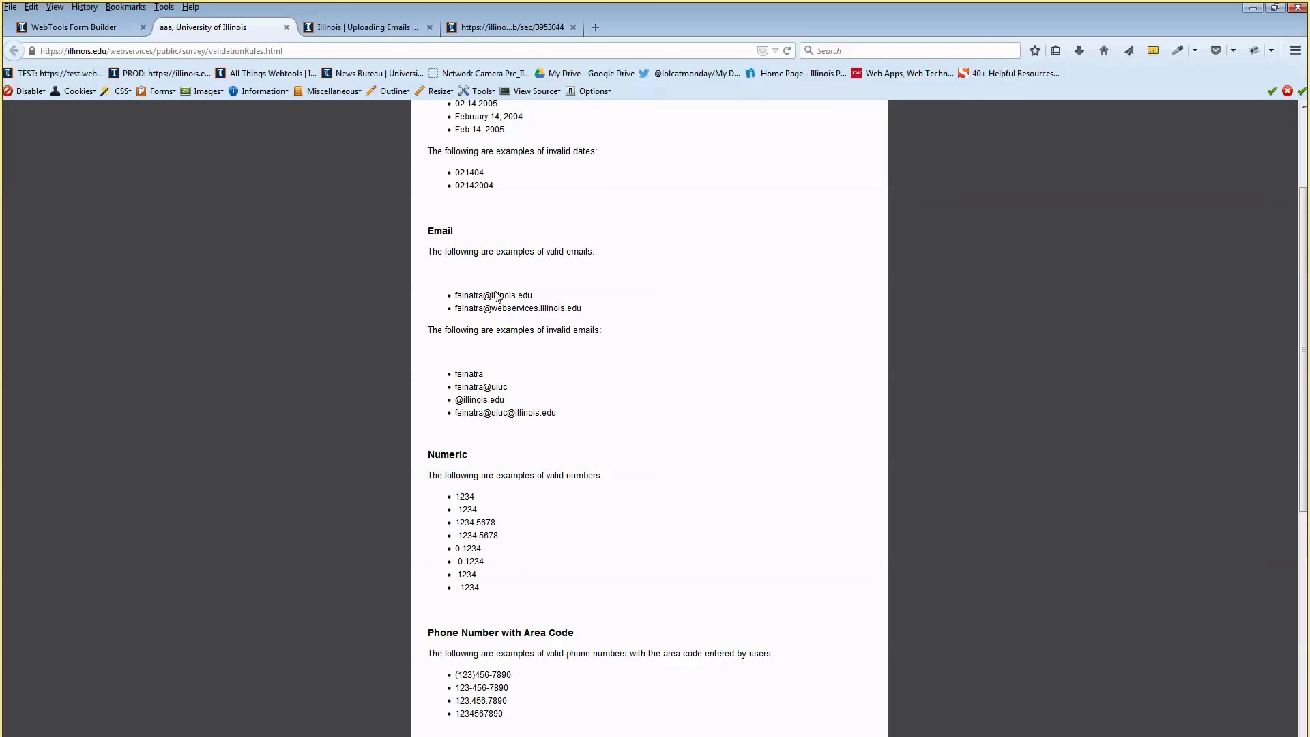
scroll(497, 302, down, 3)
scroll(497, 300, down, 9)
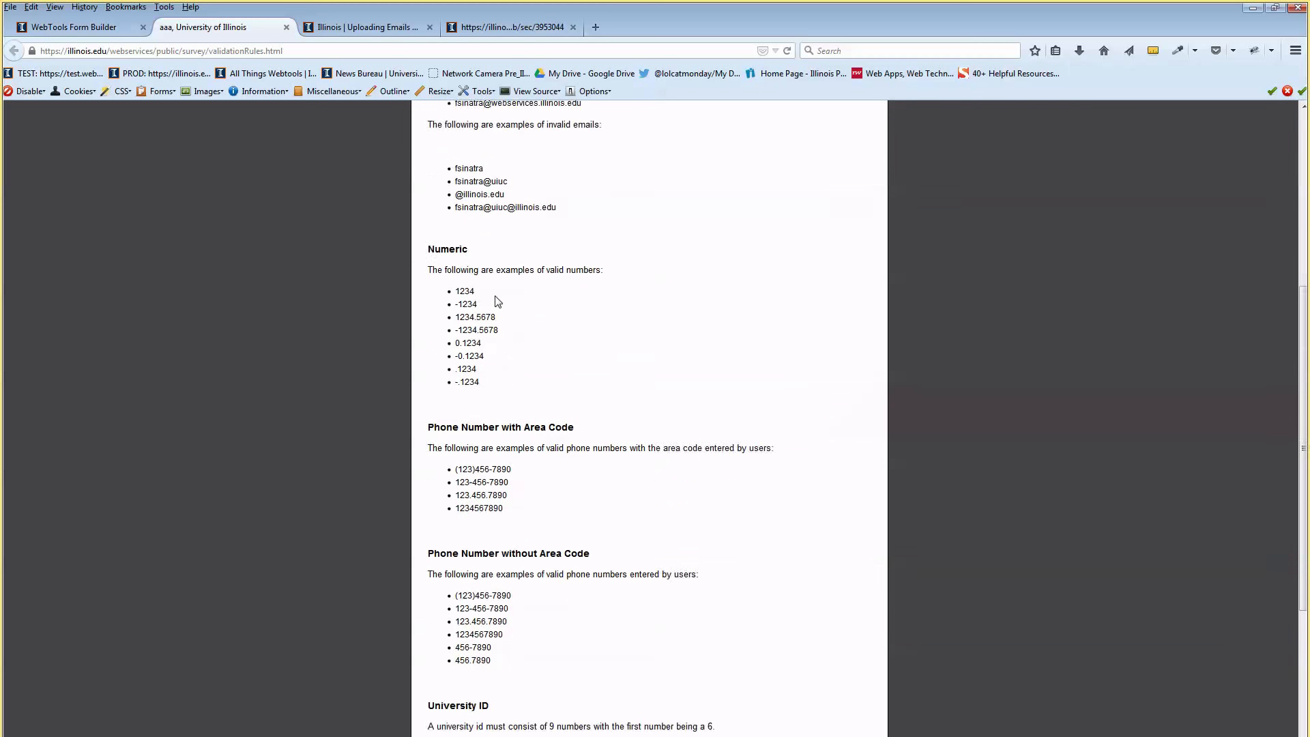
scroll(492, 300, down, 2)
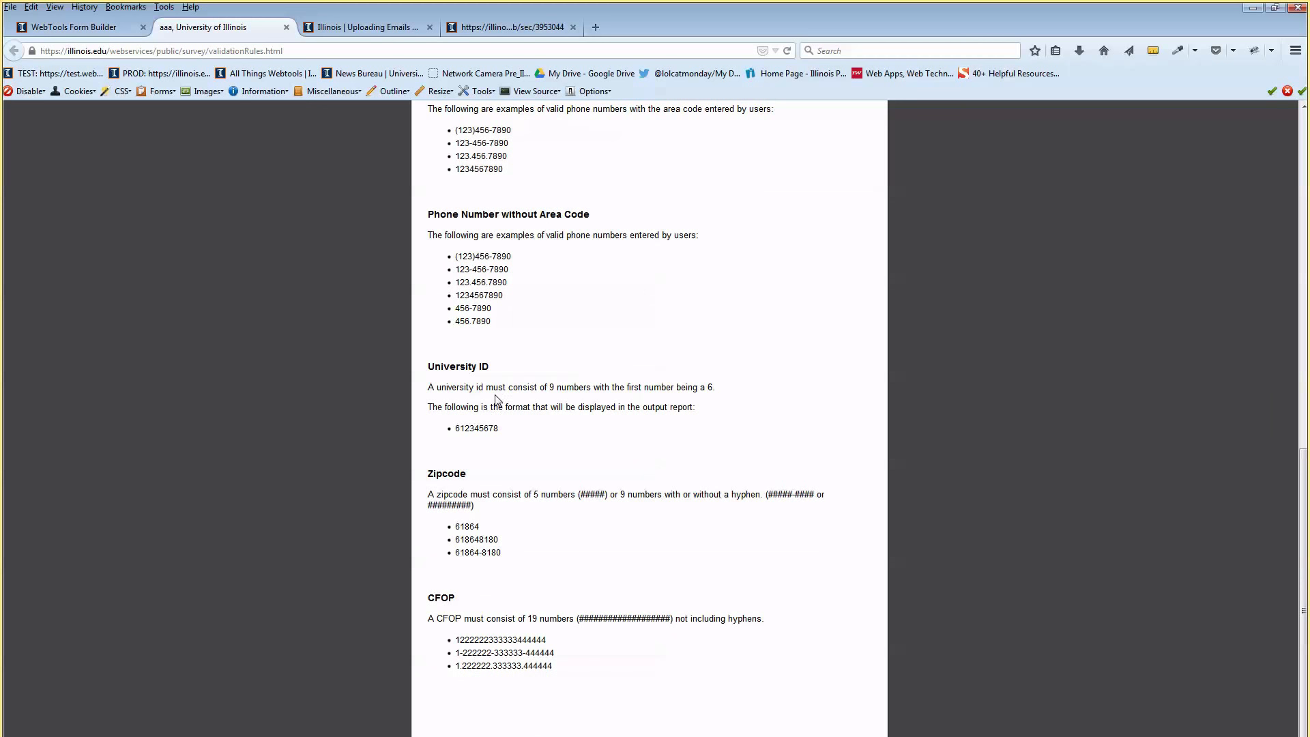
scroll(496, 401, up, 20)
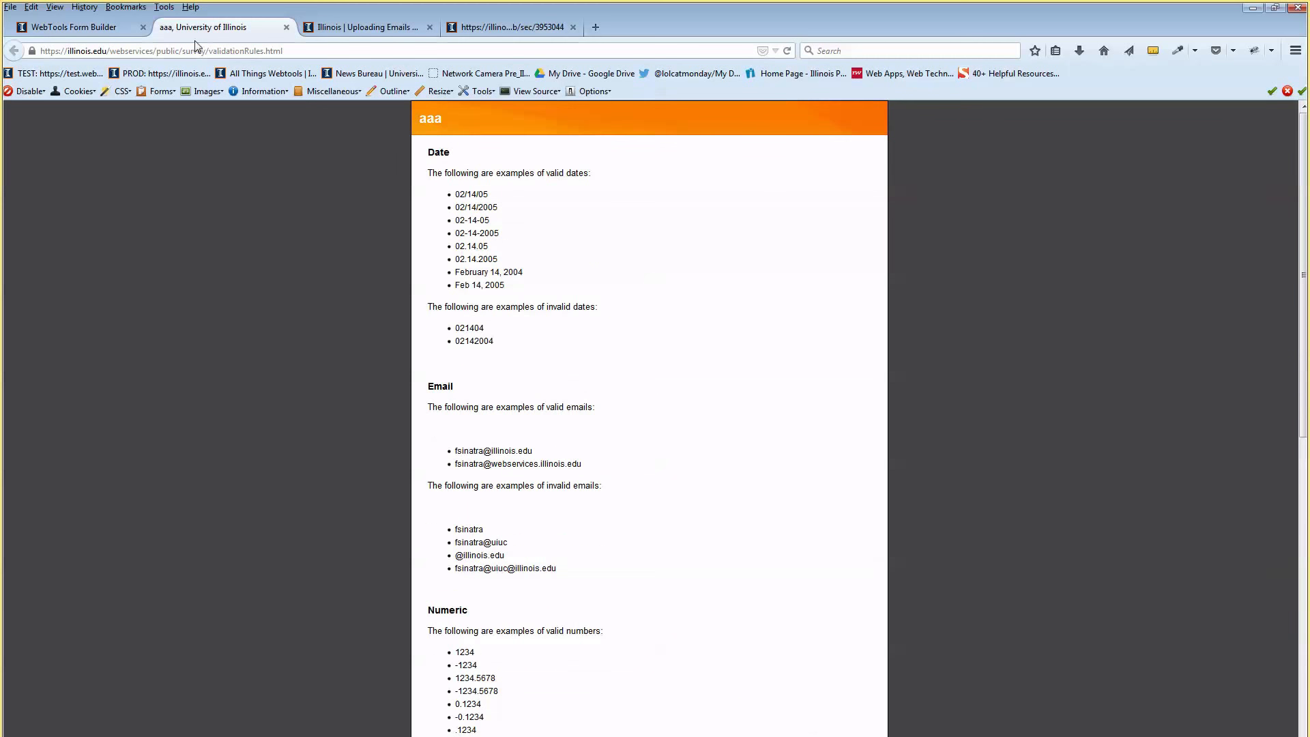
click(112, 28)
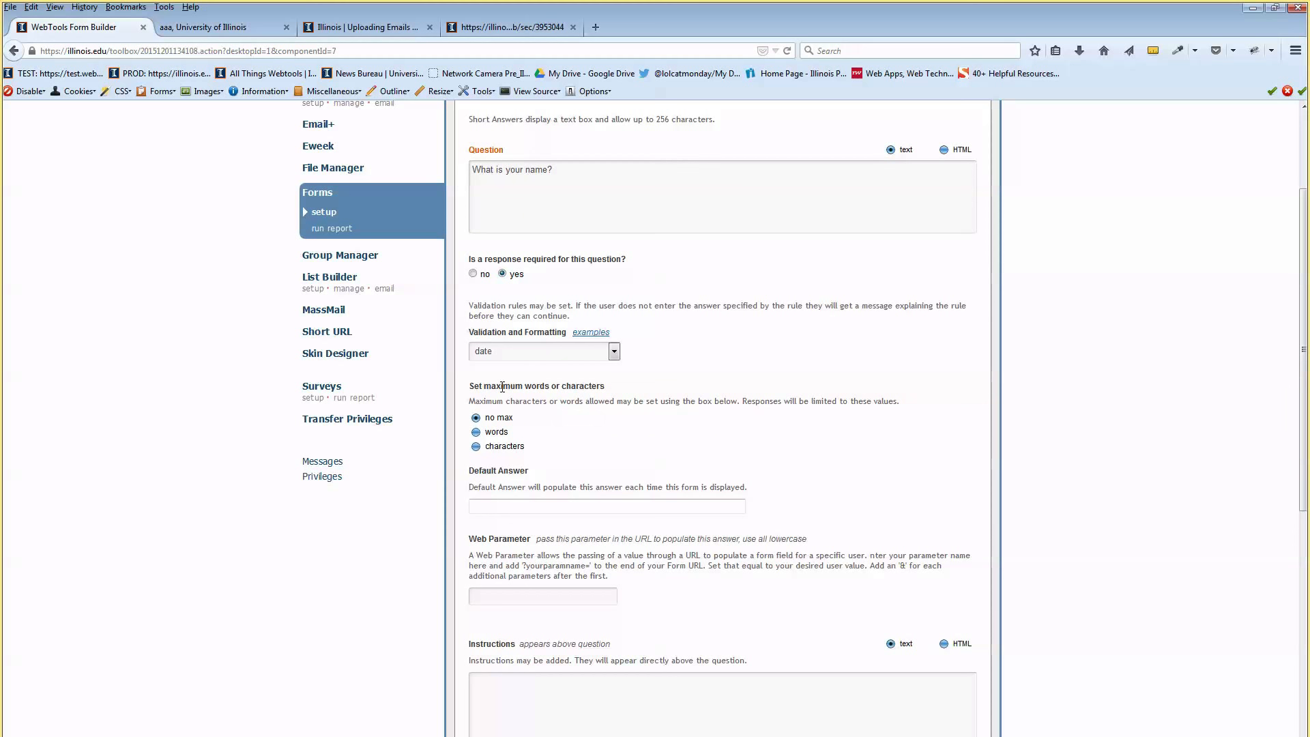
drag(502, 387, 554, 386)
click(610, 389)
click(476, 432)
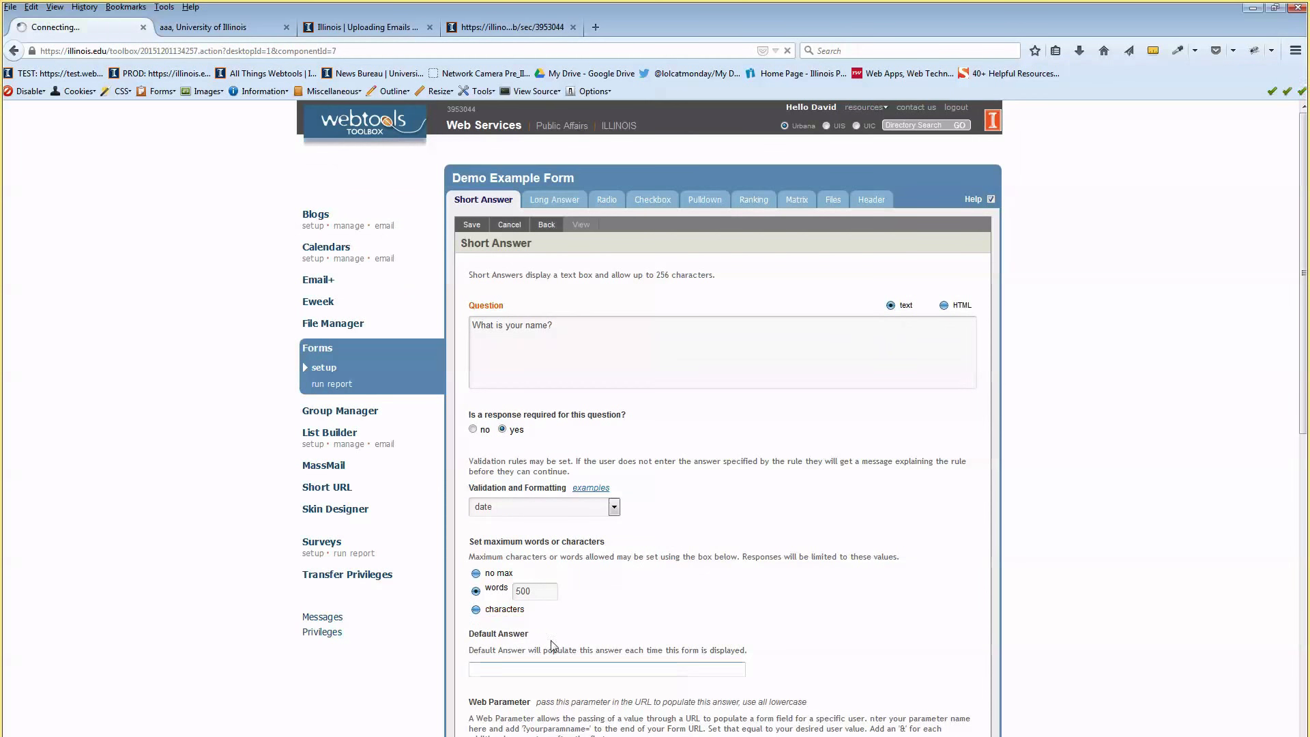
click(476, 609)
click(556, 606)
text(25)
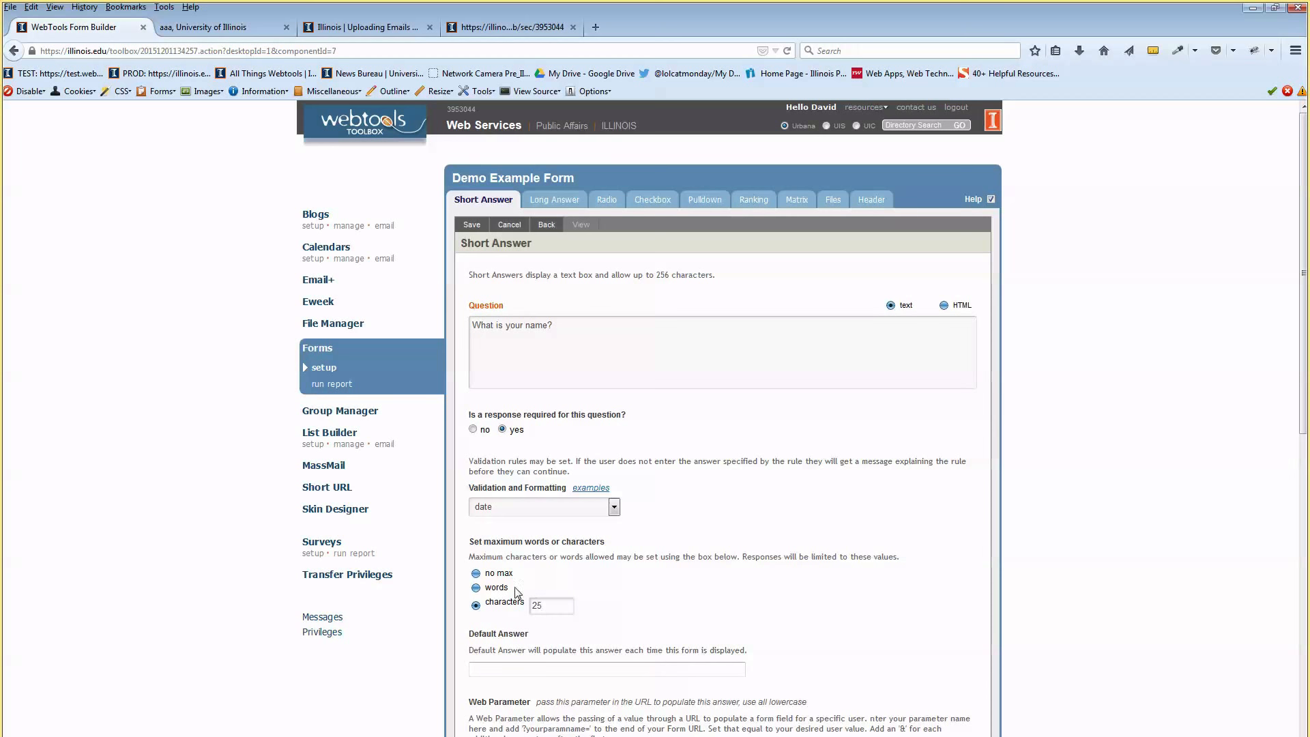
click(475, 573)
scroll(600, 568, down, 3)
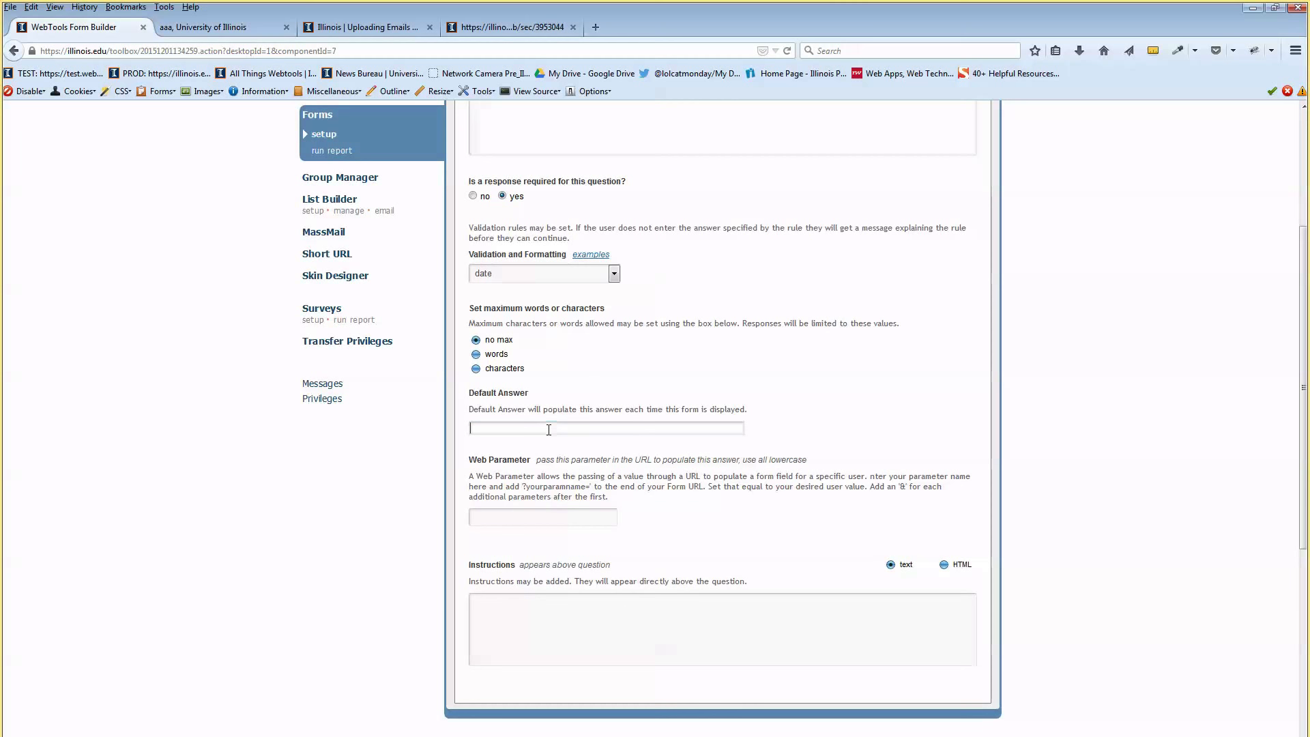
drag(505, 398, 525, 396)
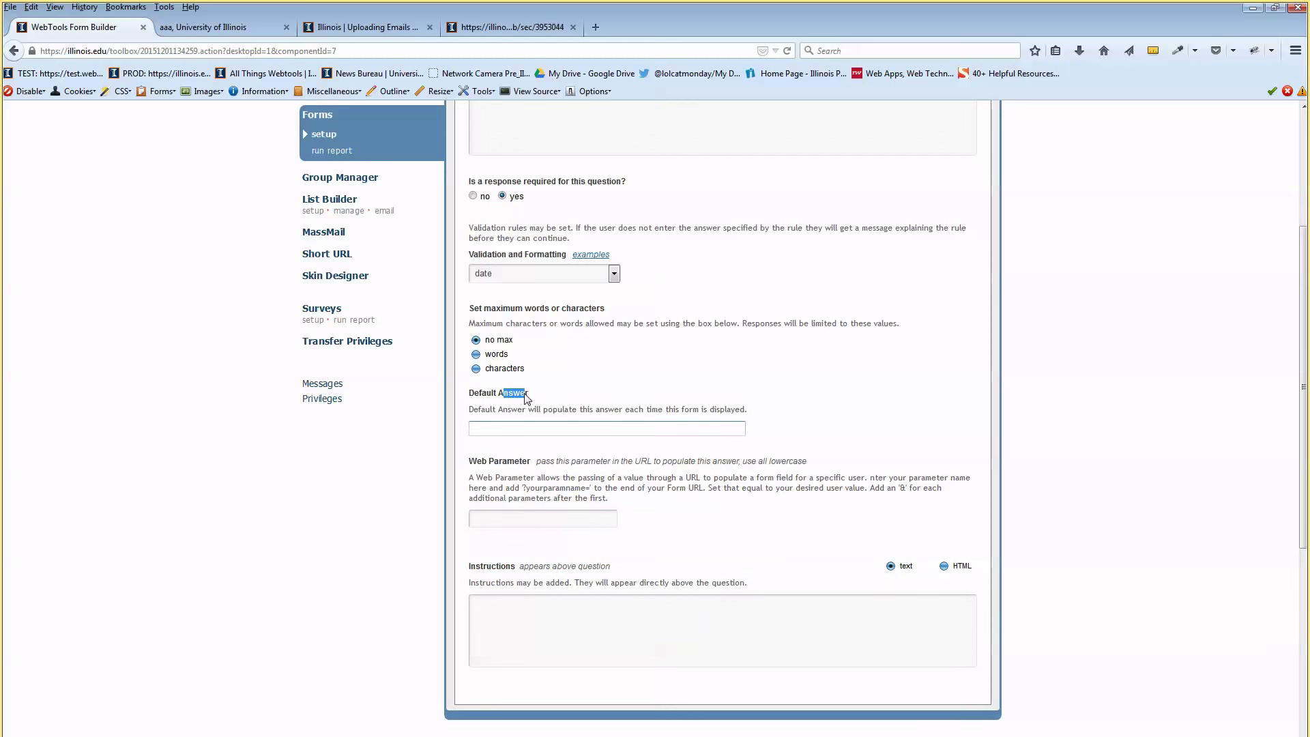
click(582, 409)
scroll(556, 409, down, 2)
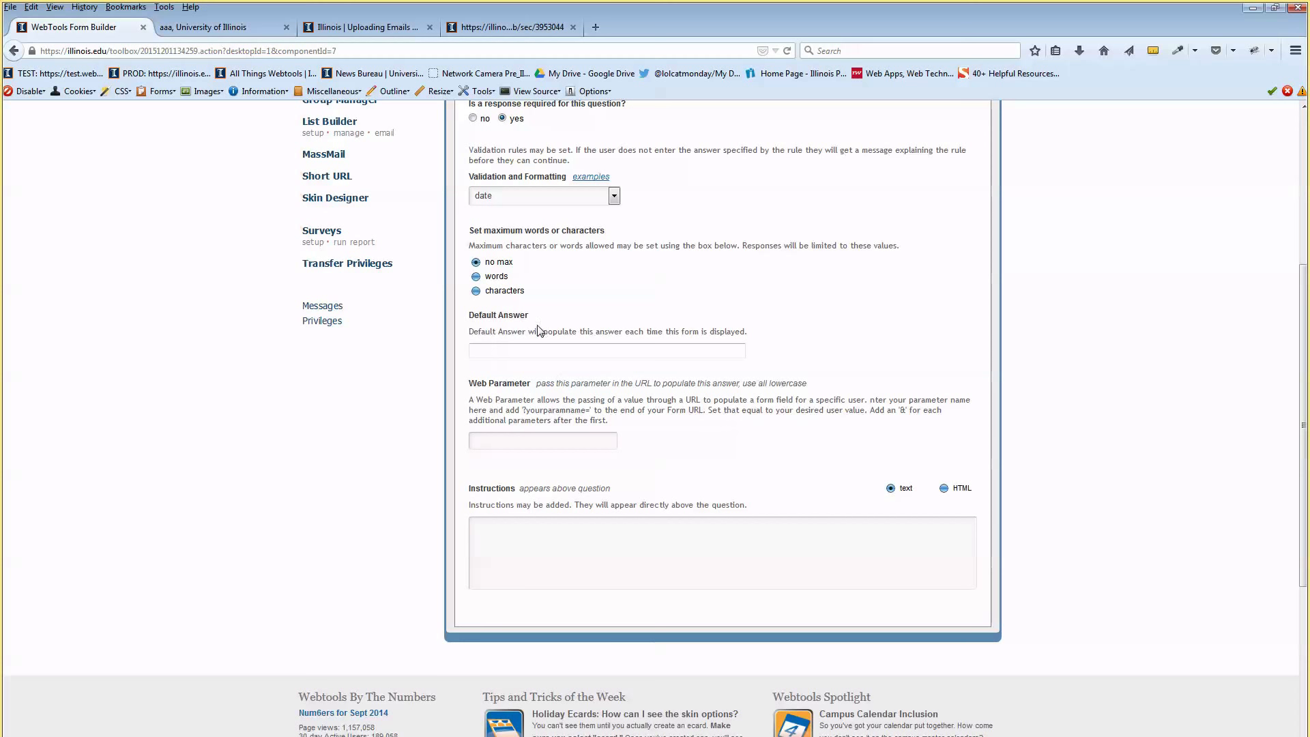
click(538, 349)
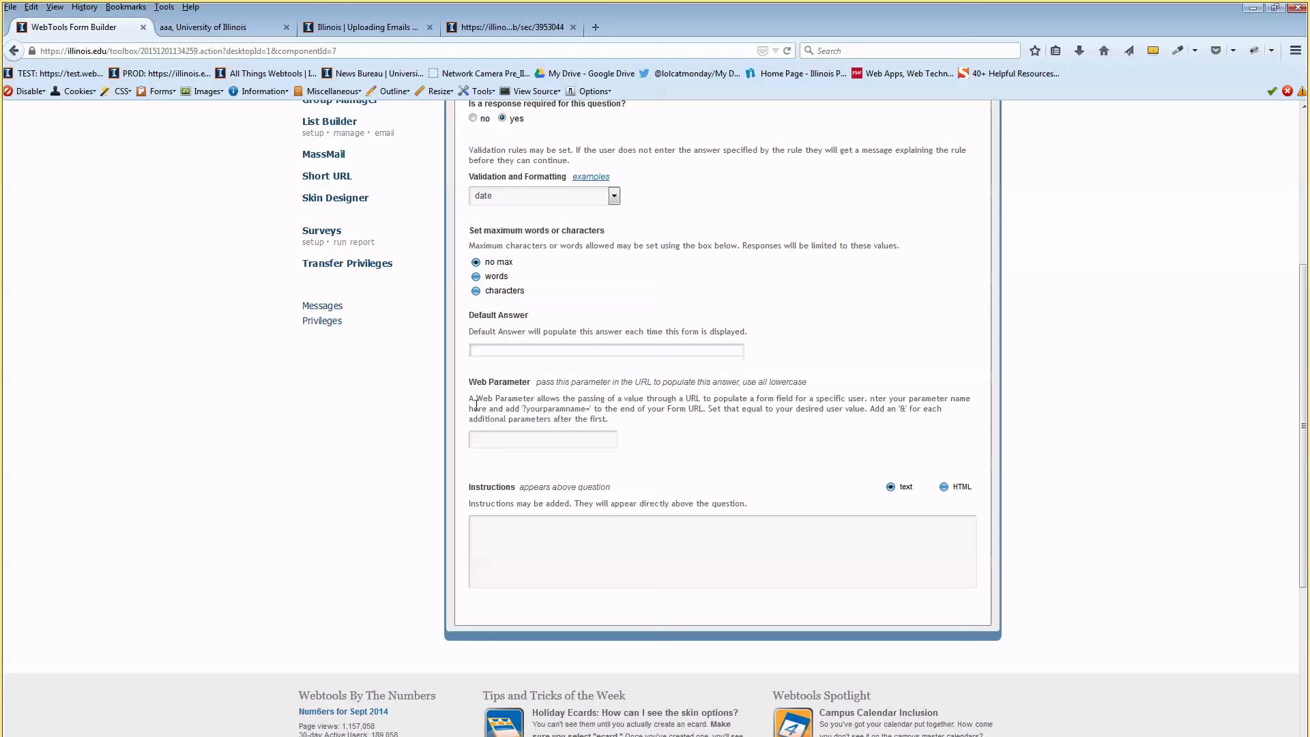
drag(469, 382, 526, 389)
click(526, 388)
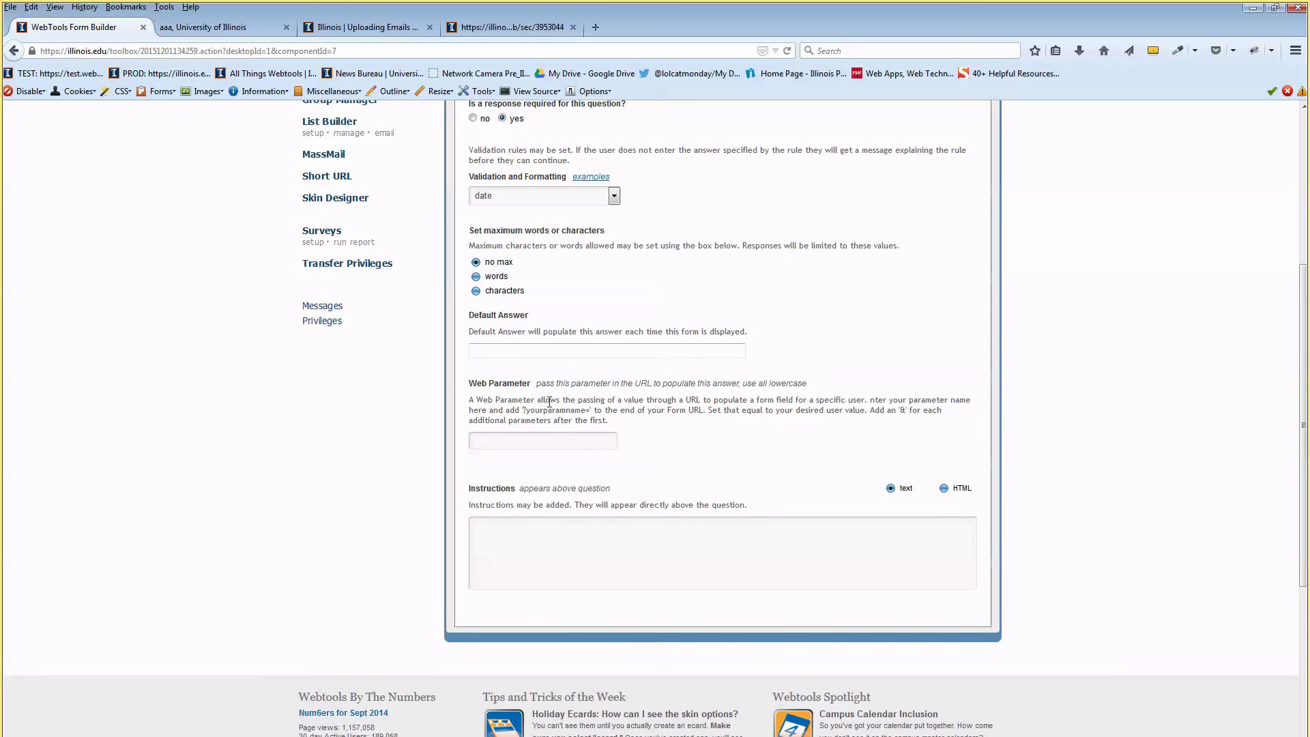
scroll(550, 395, down, 2)
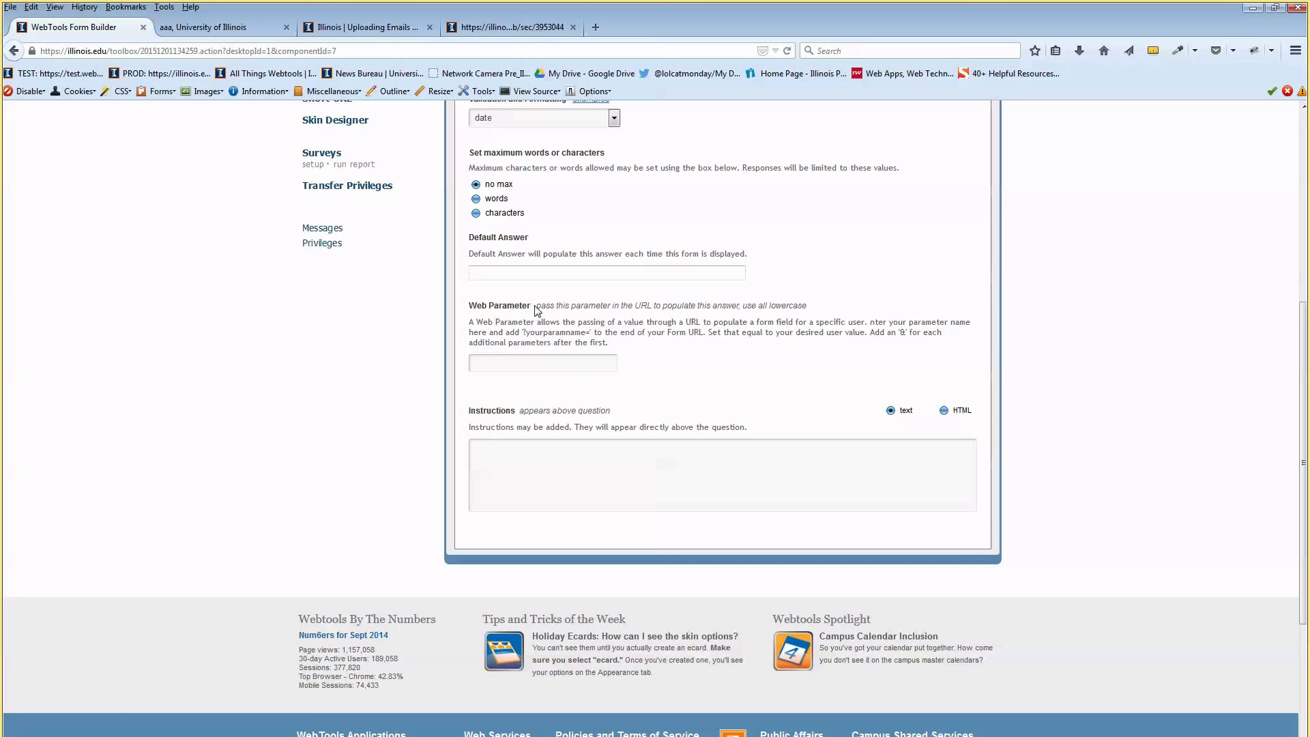
Adjust fields in the Short Answer question editor
drag(531, 305, 491, 305)
drag(554, 305, 614, 304)
click(685, 323)
mouse_move(476, 306)
mouse_down()
mouse_move(532, 305)
mouse_move(467, 310)
mouse_up()
click(520, 325)
scroll(595, 346, down, 2)
Add 'Sample Instructions' as HTML-formatted instructions and save the name question
click(744, 379)
text(Sample Instructions)
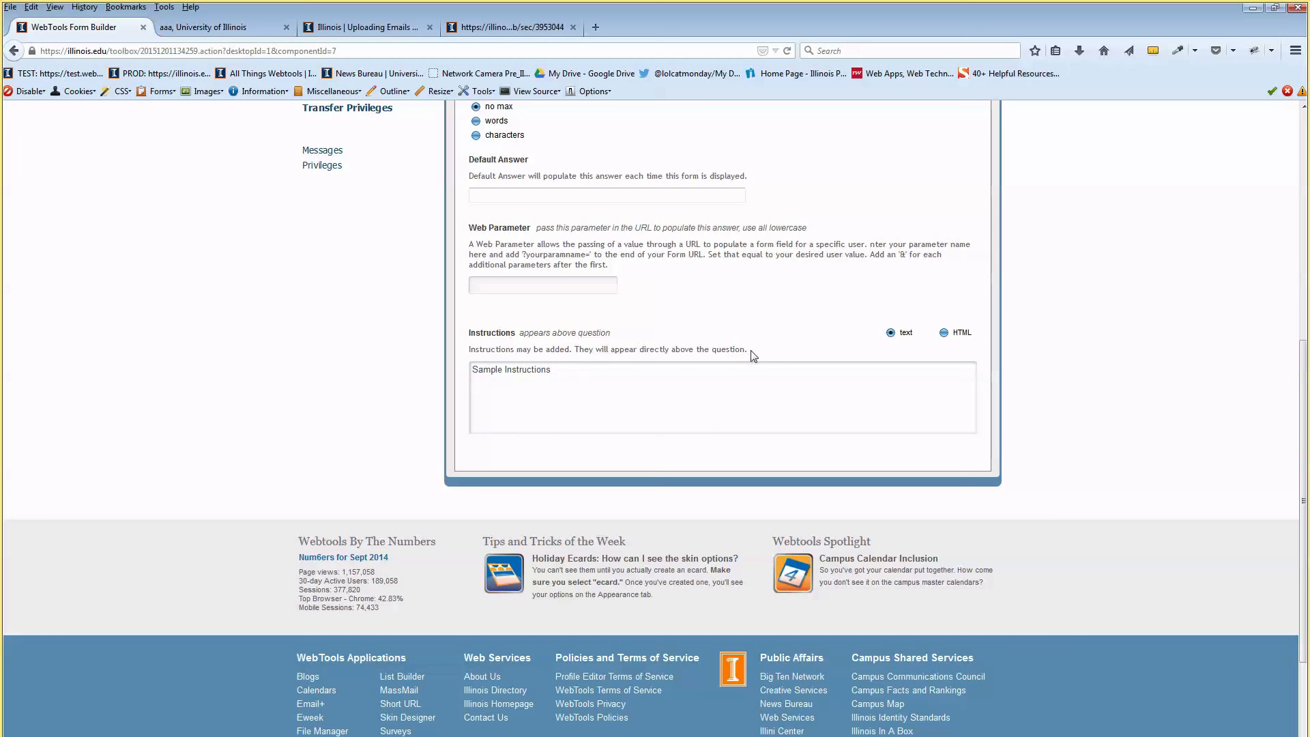
click(946, 333)
scroll(745, 308, down, 4)
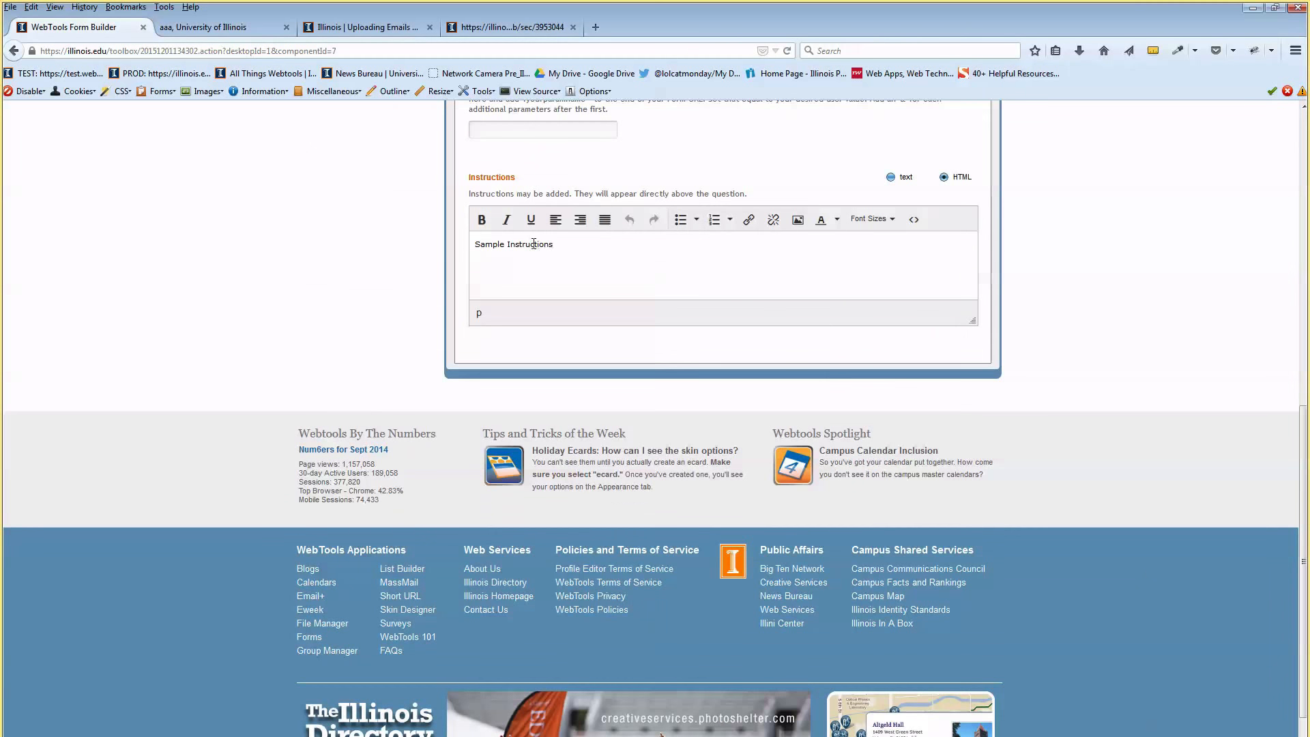
click(493, 245)
scroll(583, 286, up, 6)
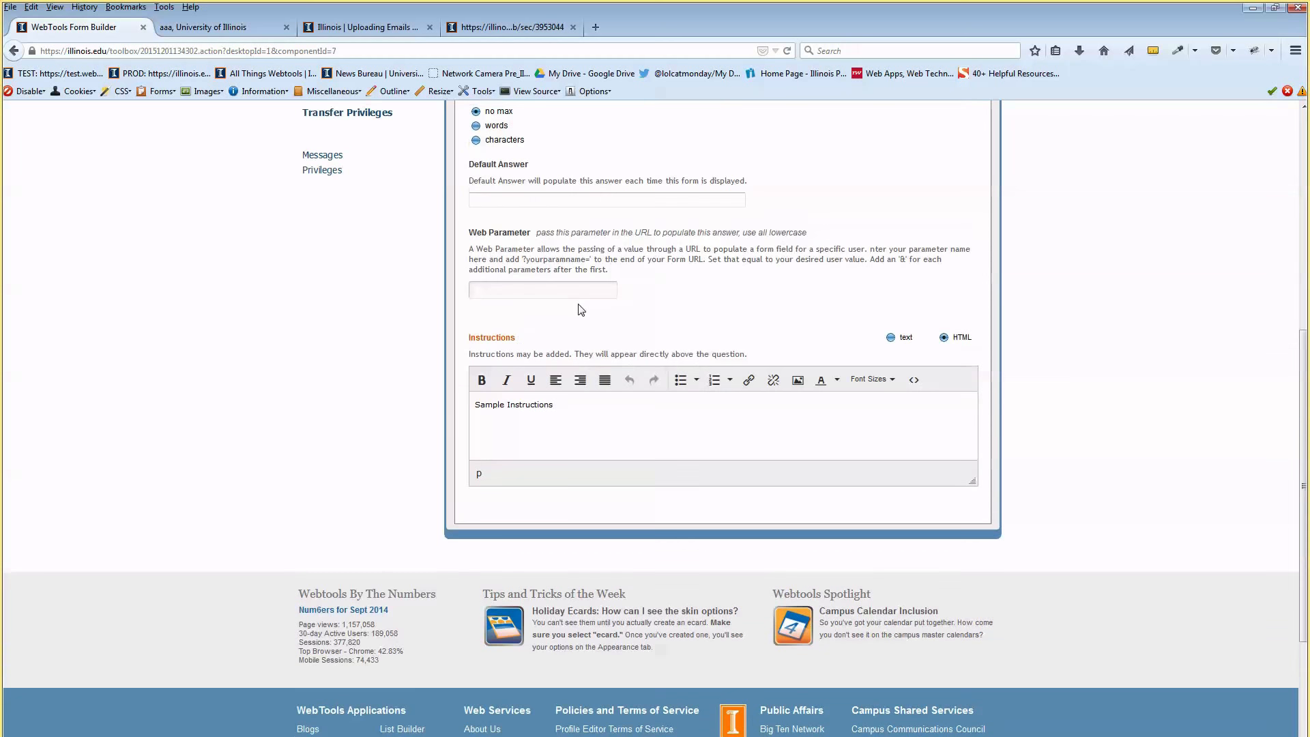
scroll(572, 326, up, 10)
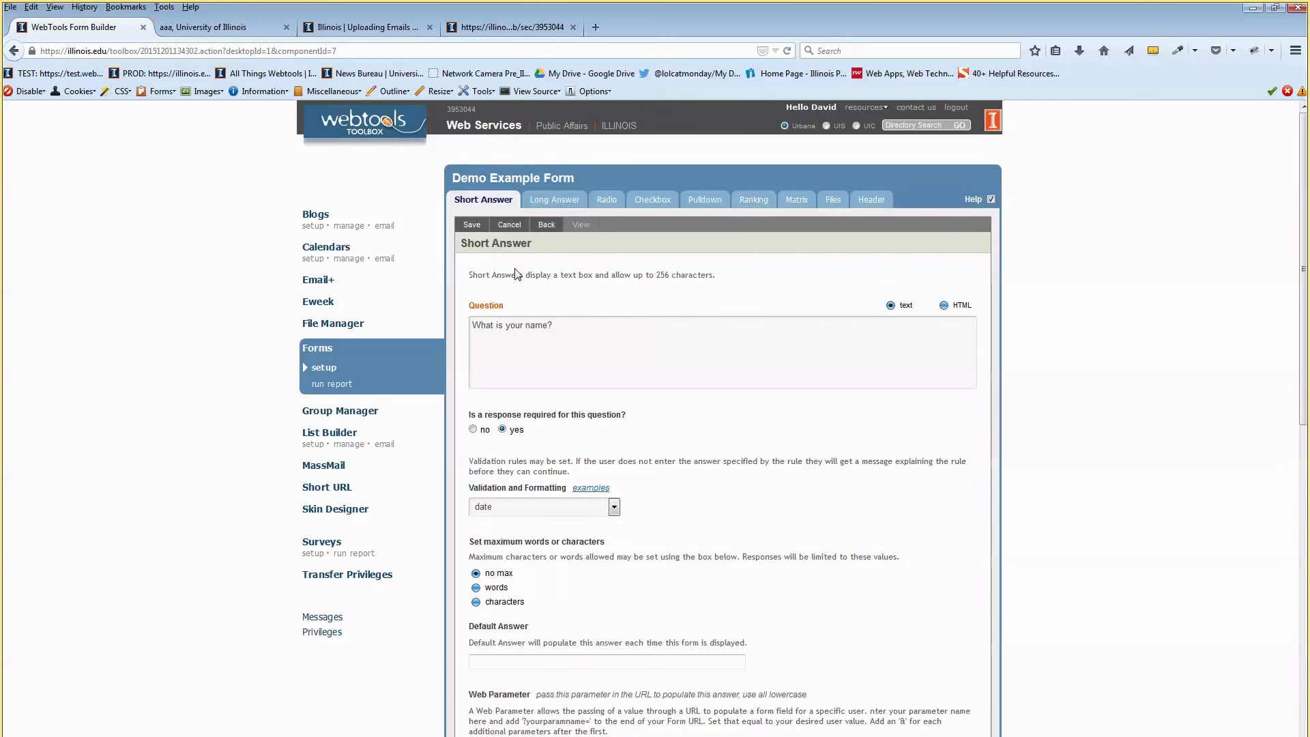
click(478, 231)
Open a preview of the form from the question list
click(547, 226)
click(581, 226)
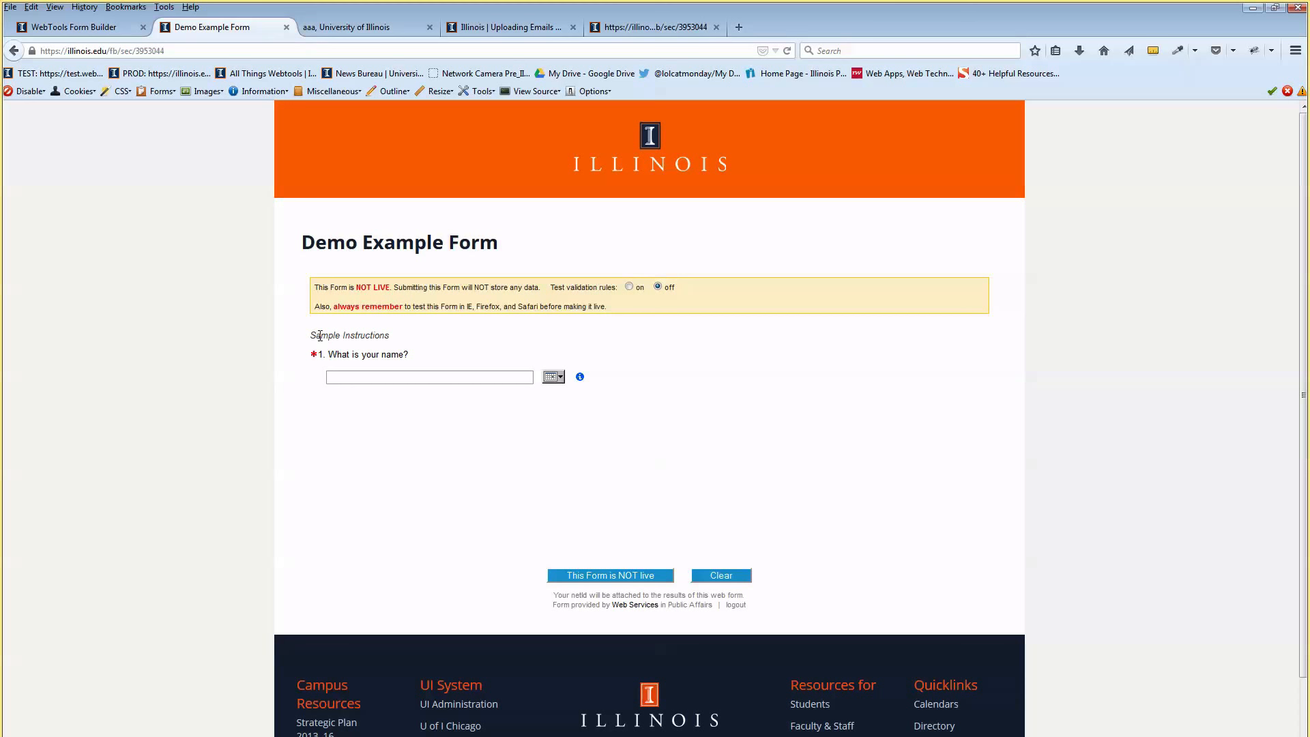
mouse_move(320, 336)
mouse_down()
mouse_move(379, 334)
mouse_move(314, 355)
mouse_move(325, 356)
mouse_up()
click(332, 356)
Type a sample name into the name field, try its date picker, and return to the builder
text(DAvid)
click(555, 380)
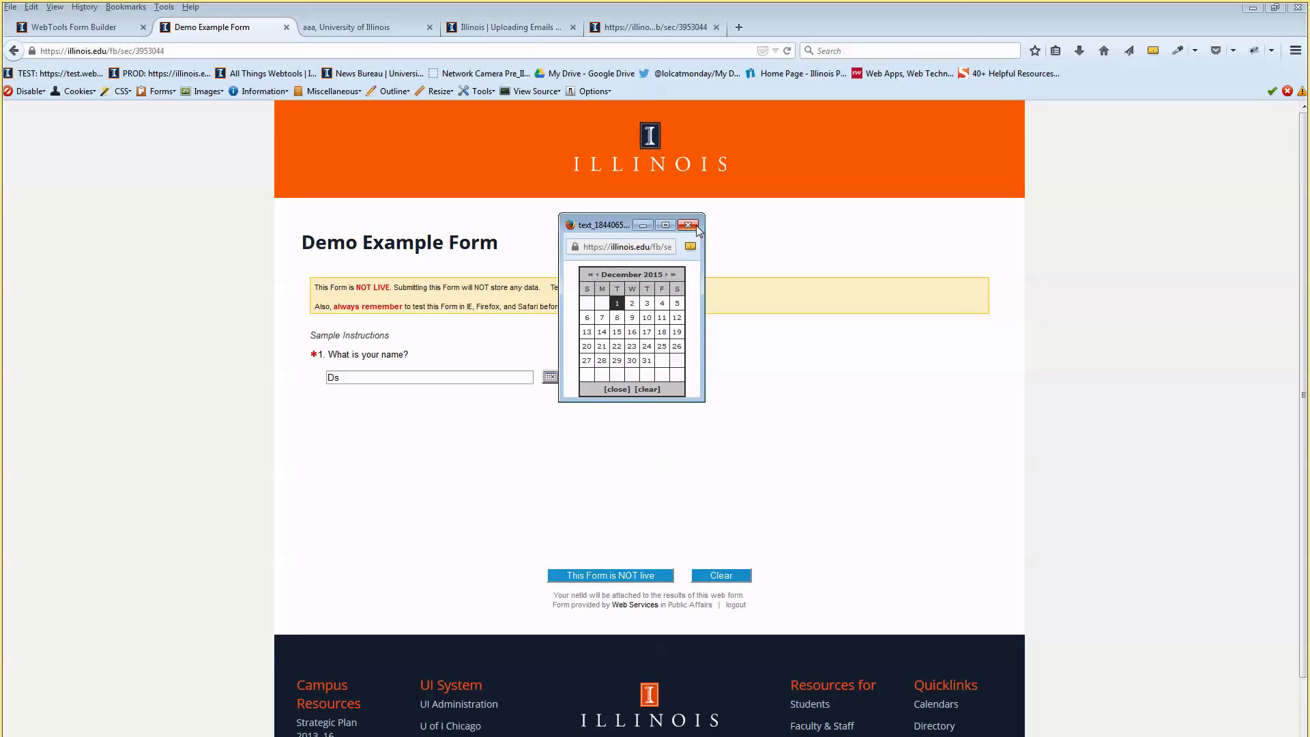
click(689, 226)
click(562, 381)
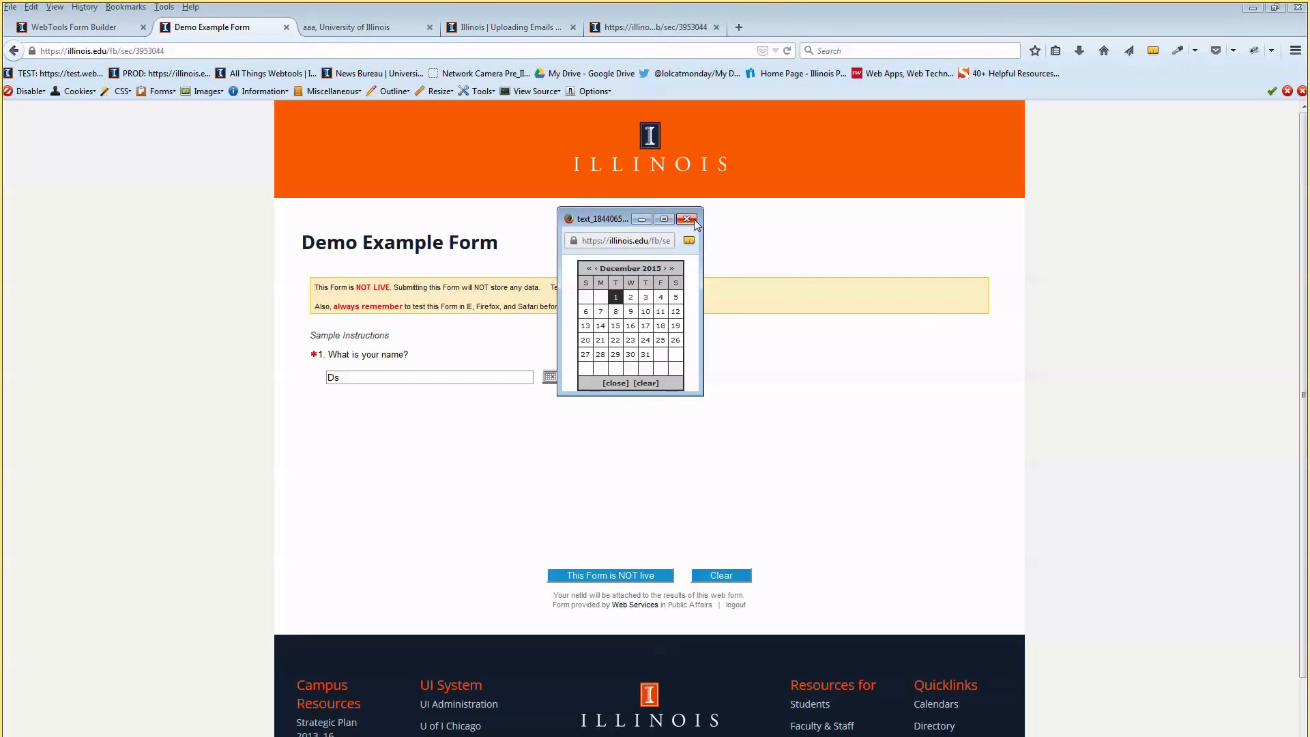
click(693, 220)
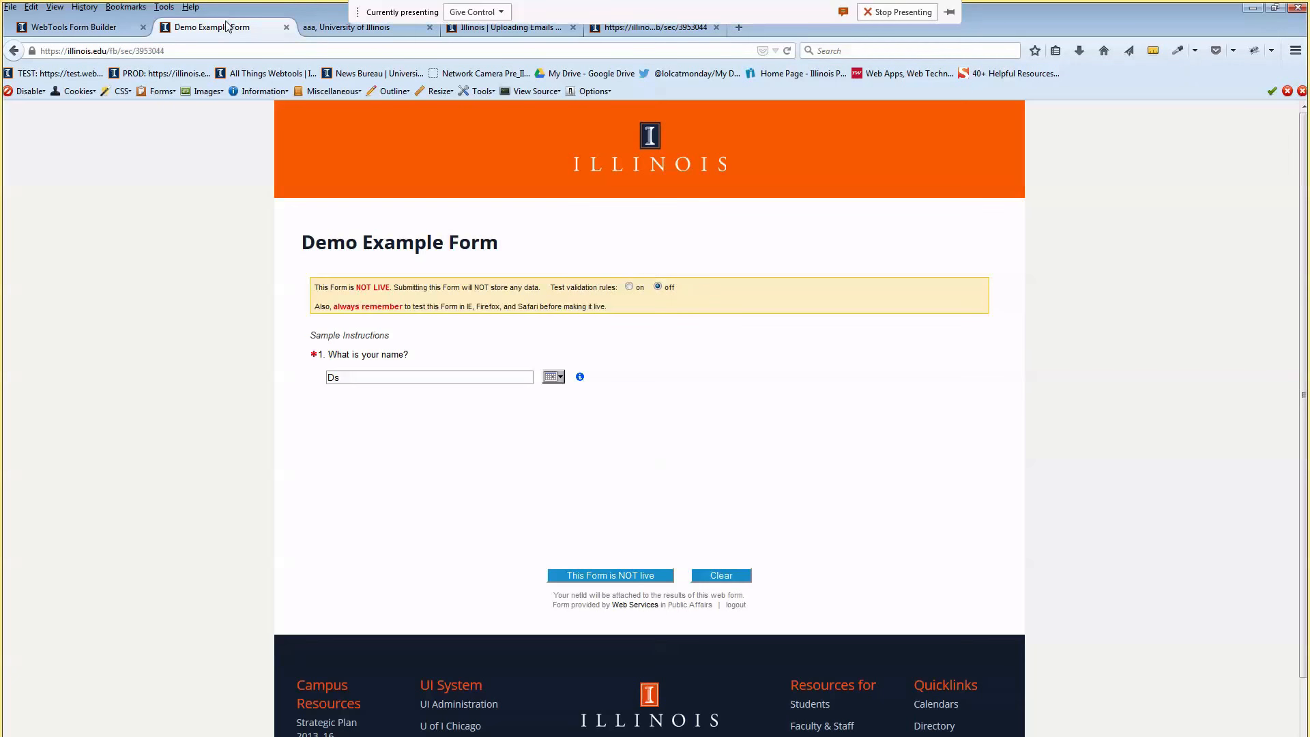
click(113, 27)
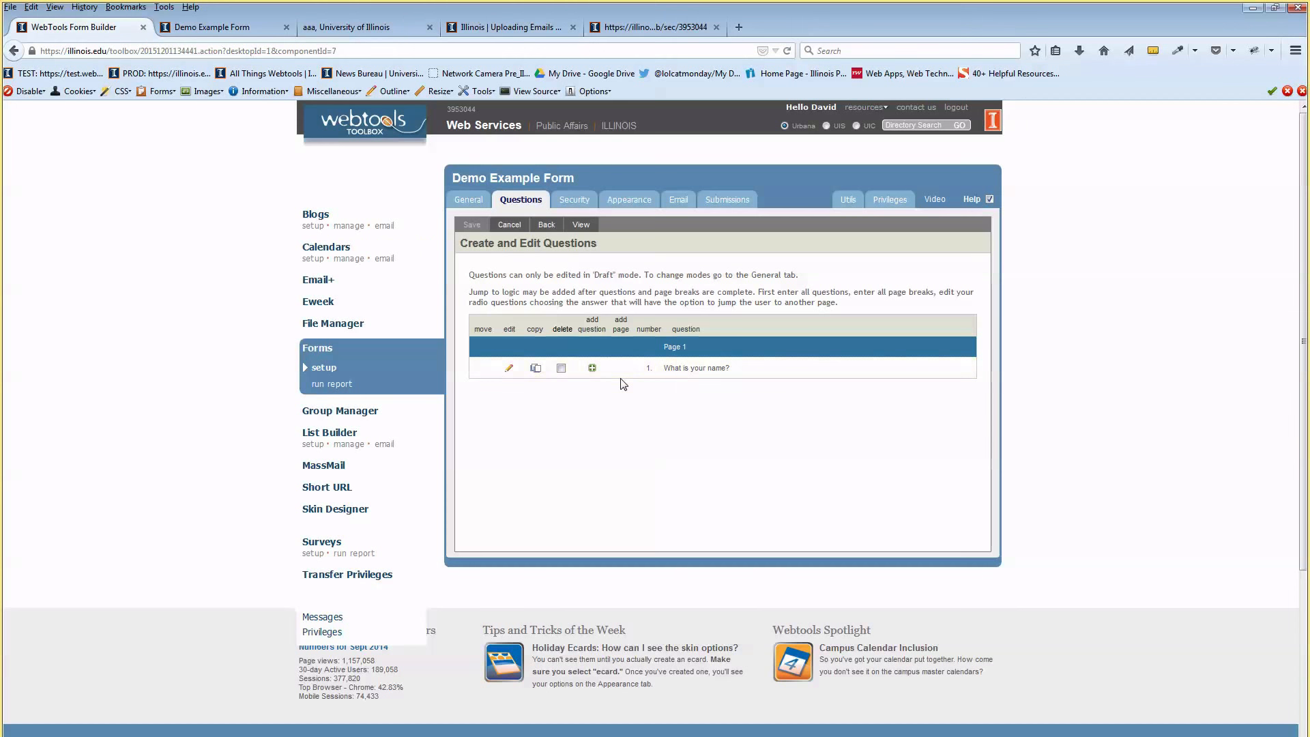
Set the name question's validation to none, save it, and open a fresh form preview
click(508, 368)
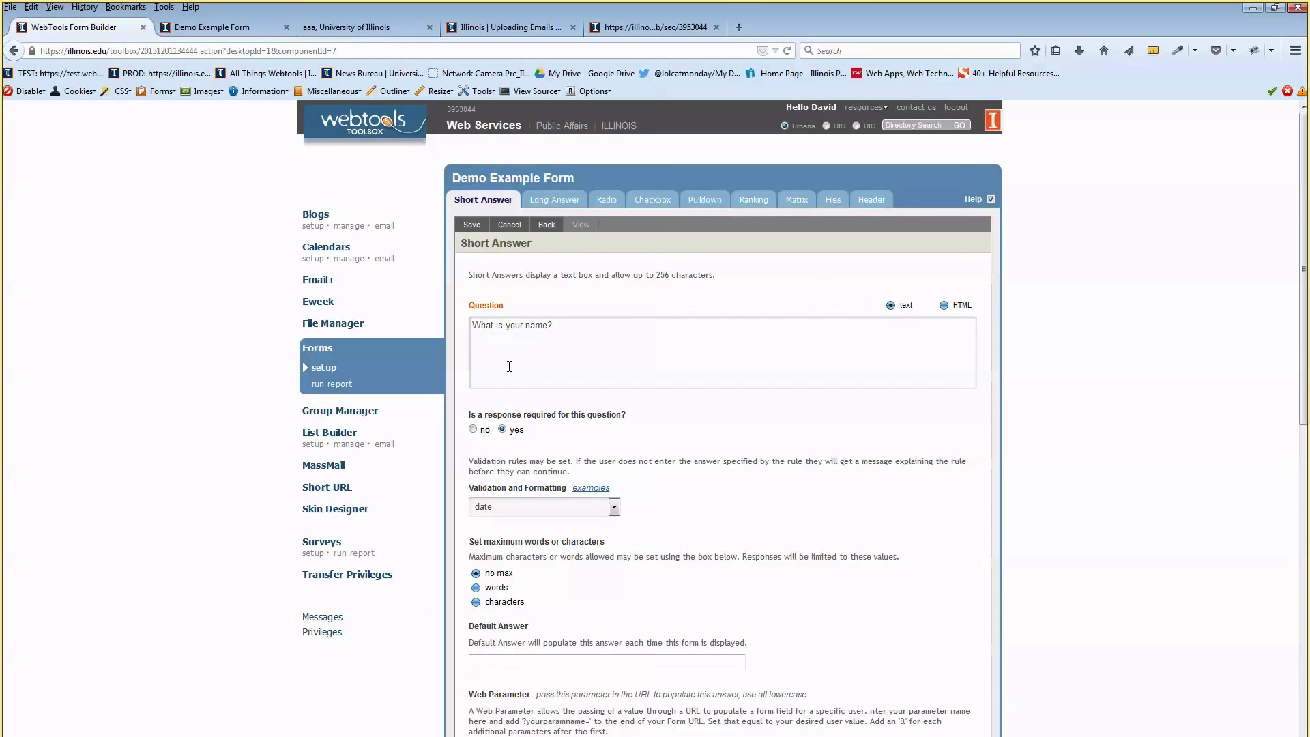
scroll(508, 367, down, 4)
click(524, 354)
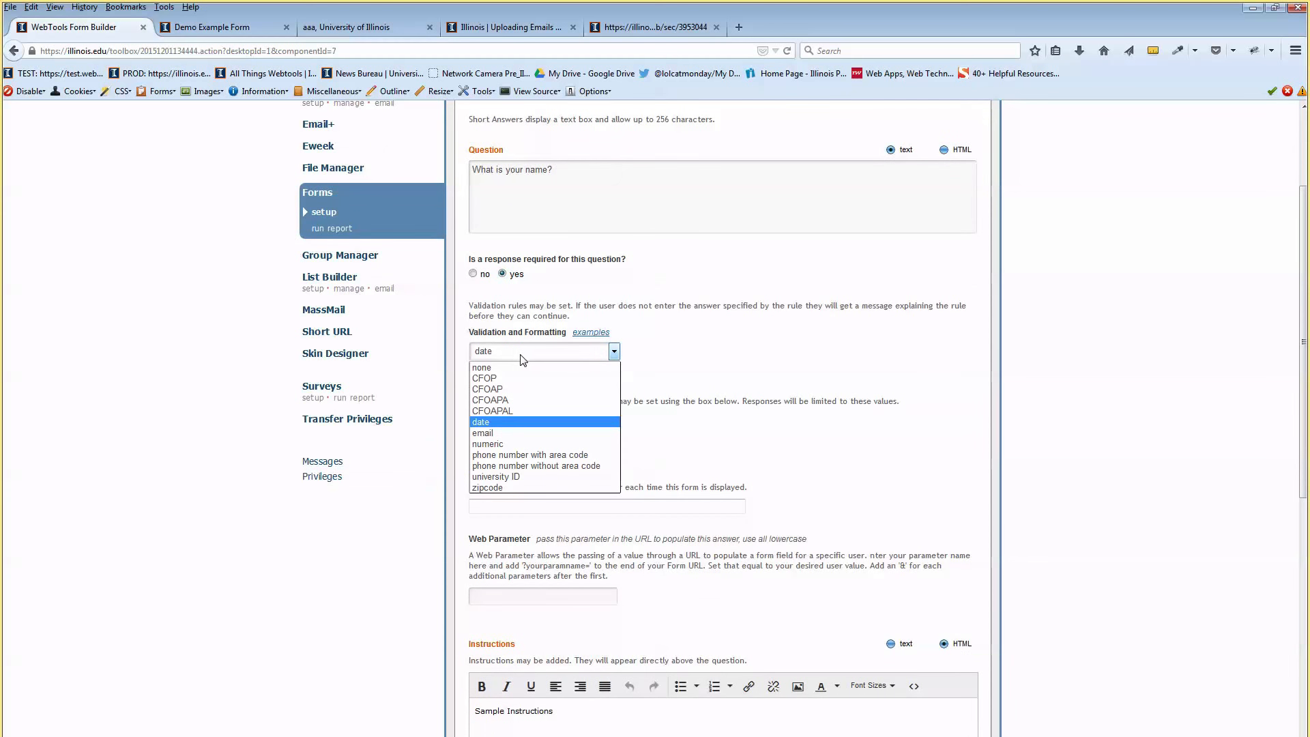
click(523, 372)
scroll(543, 326, up, 4)
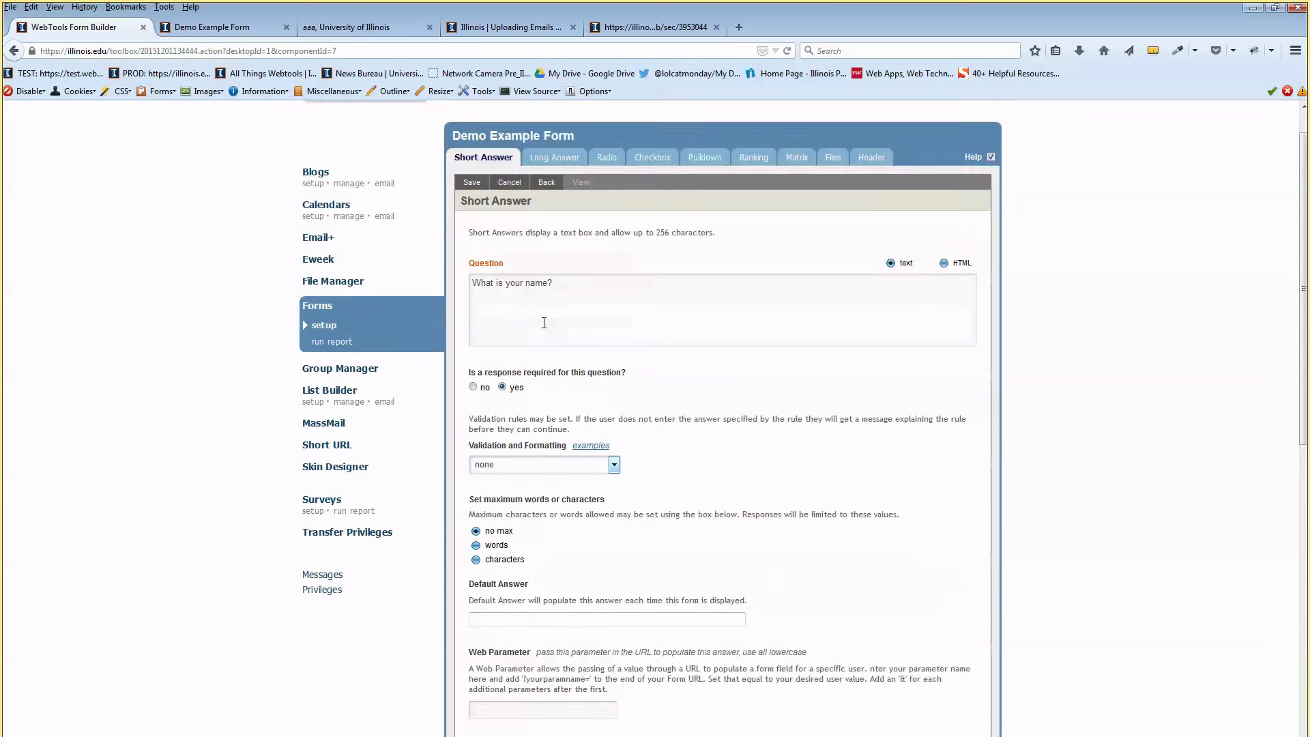
click(471, 225)
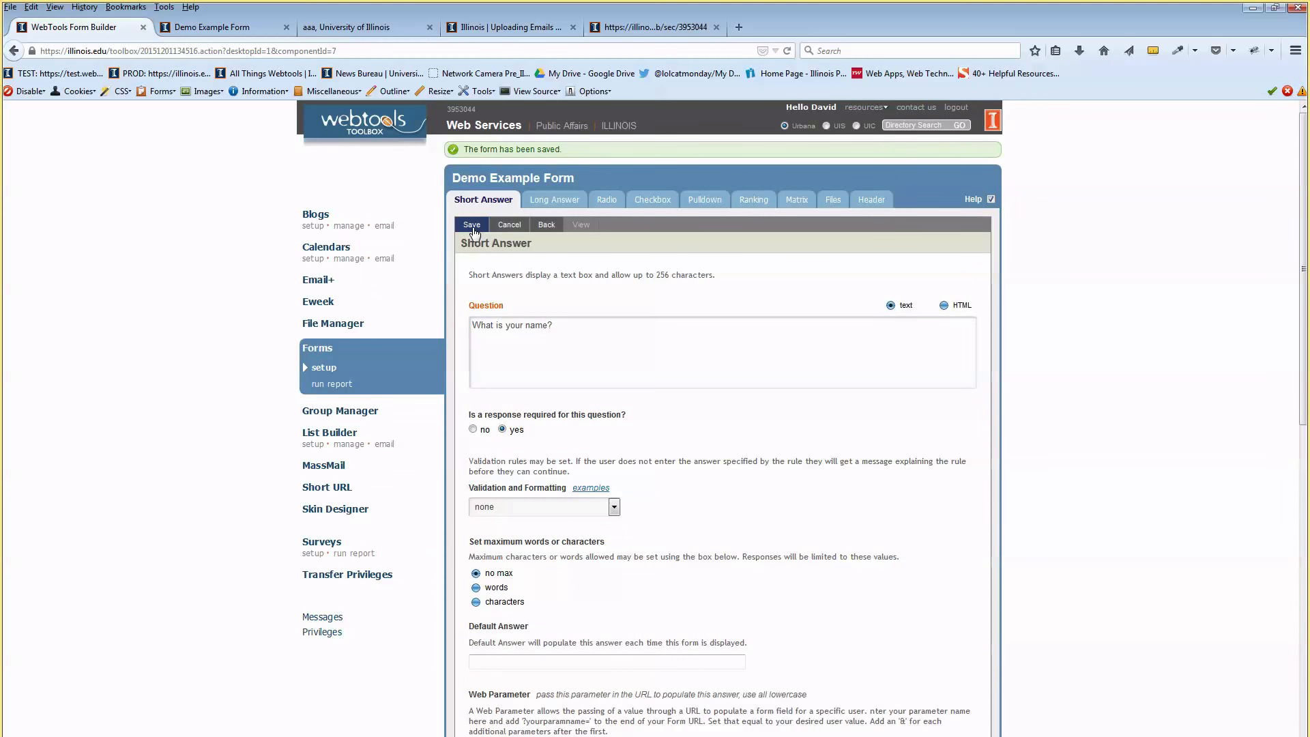
click(546, 225)
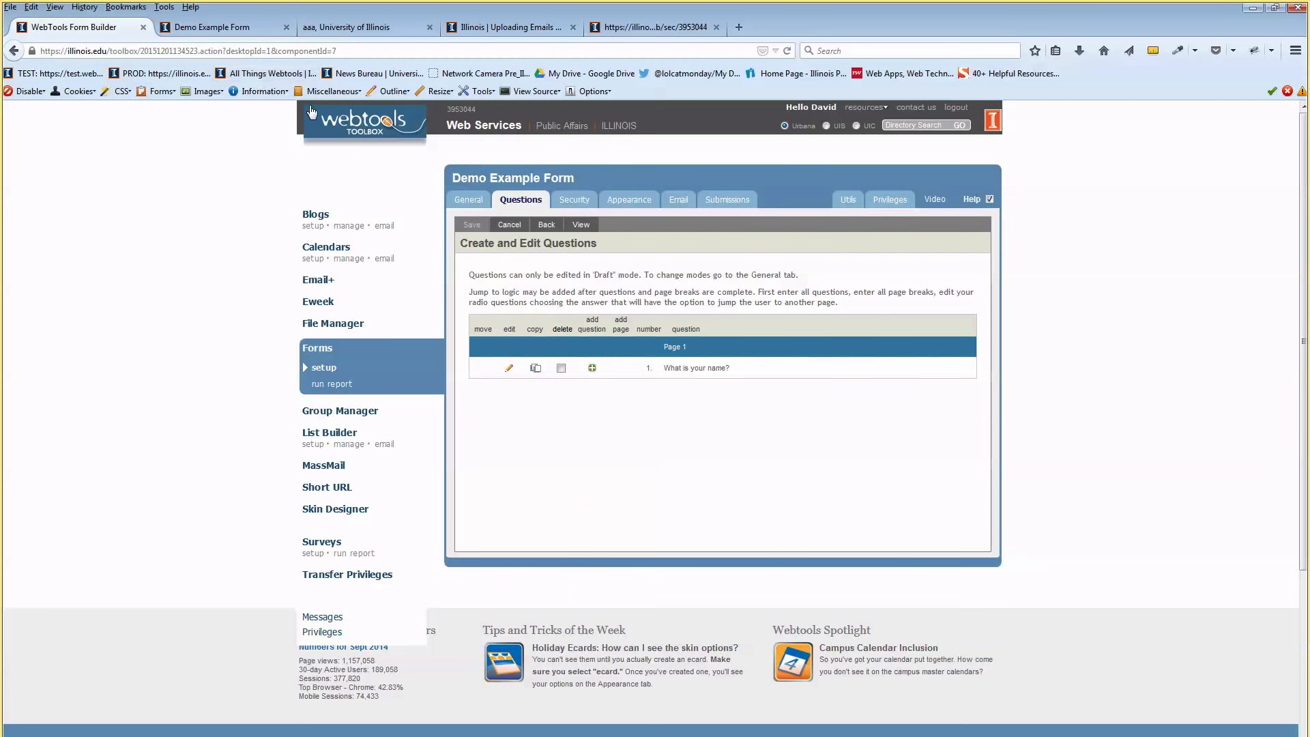
click(581, 225)
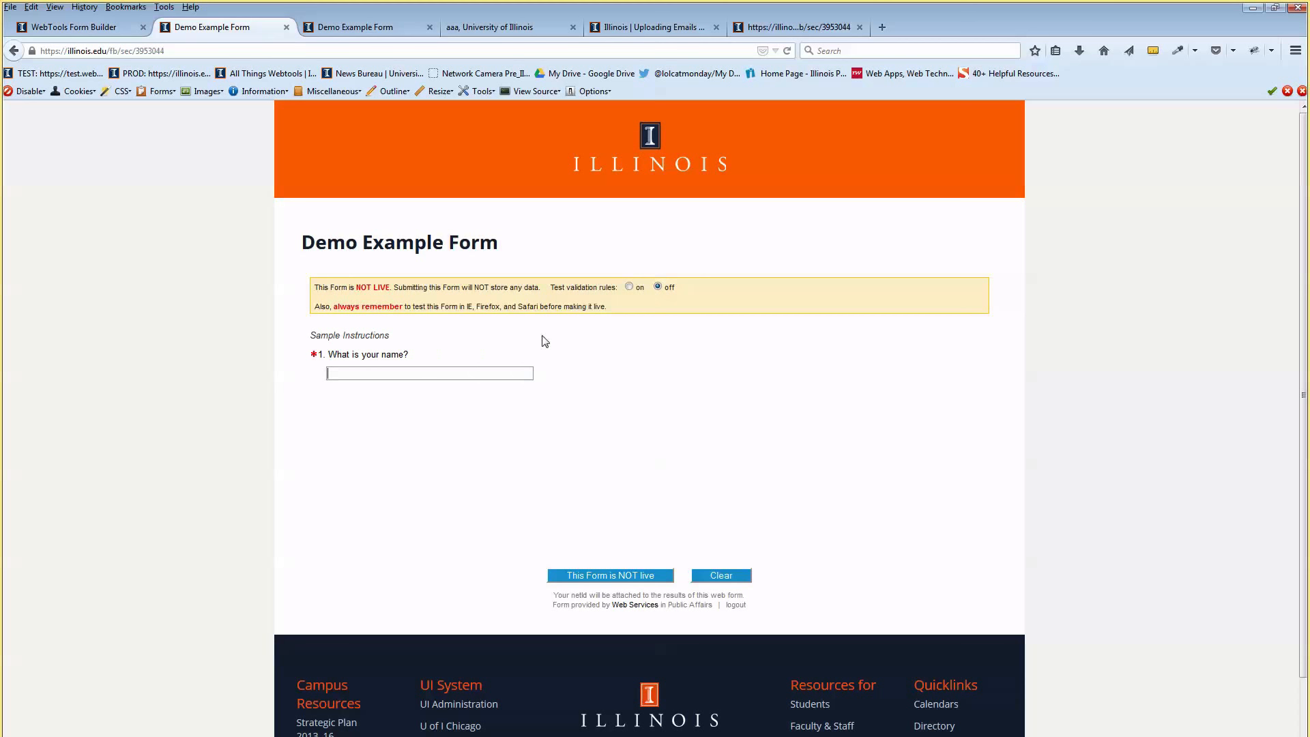
Submit the preview with the required name empty to see validation reject it
drag(315, 288, 528, 286)
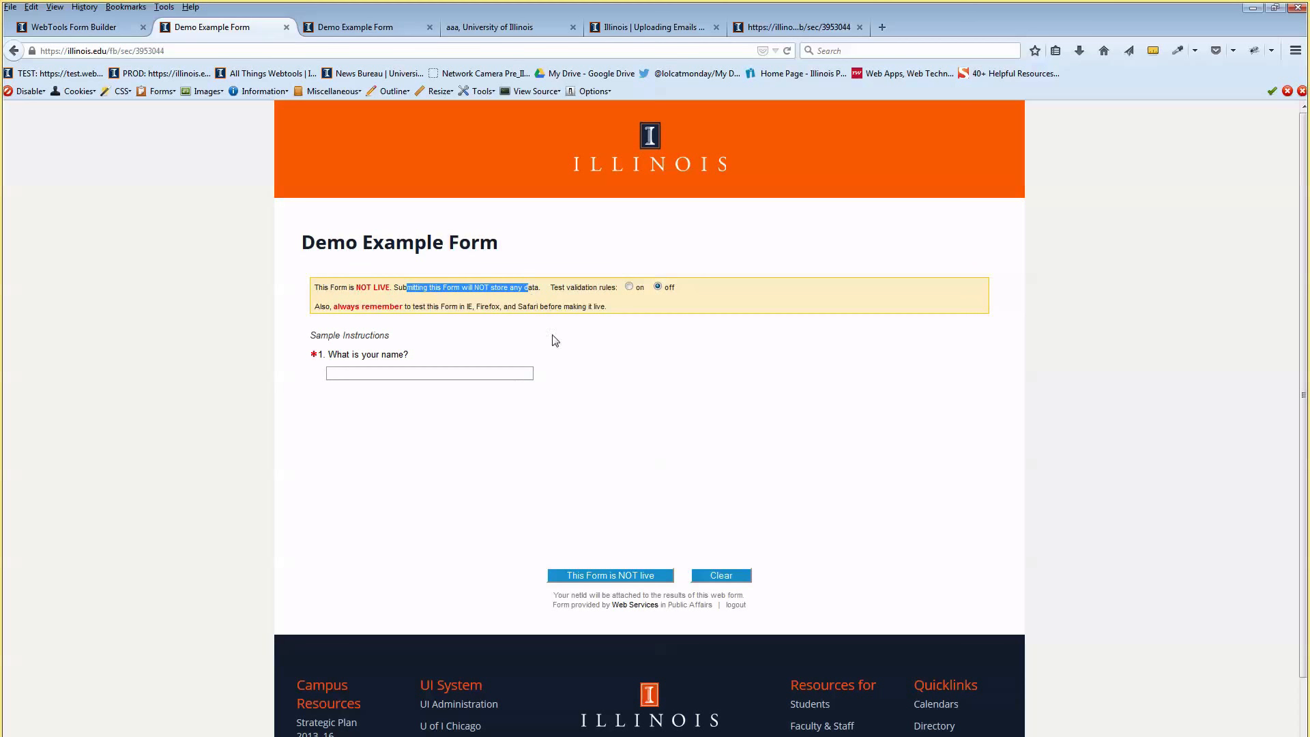
click(657, 403)
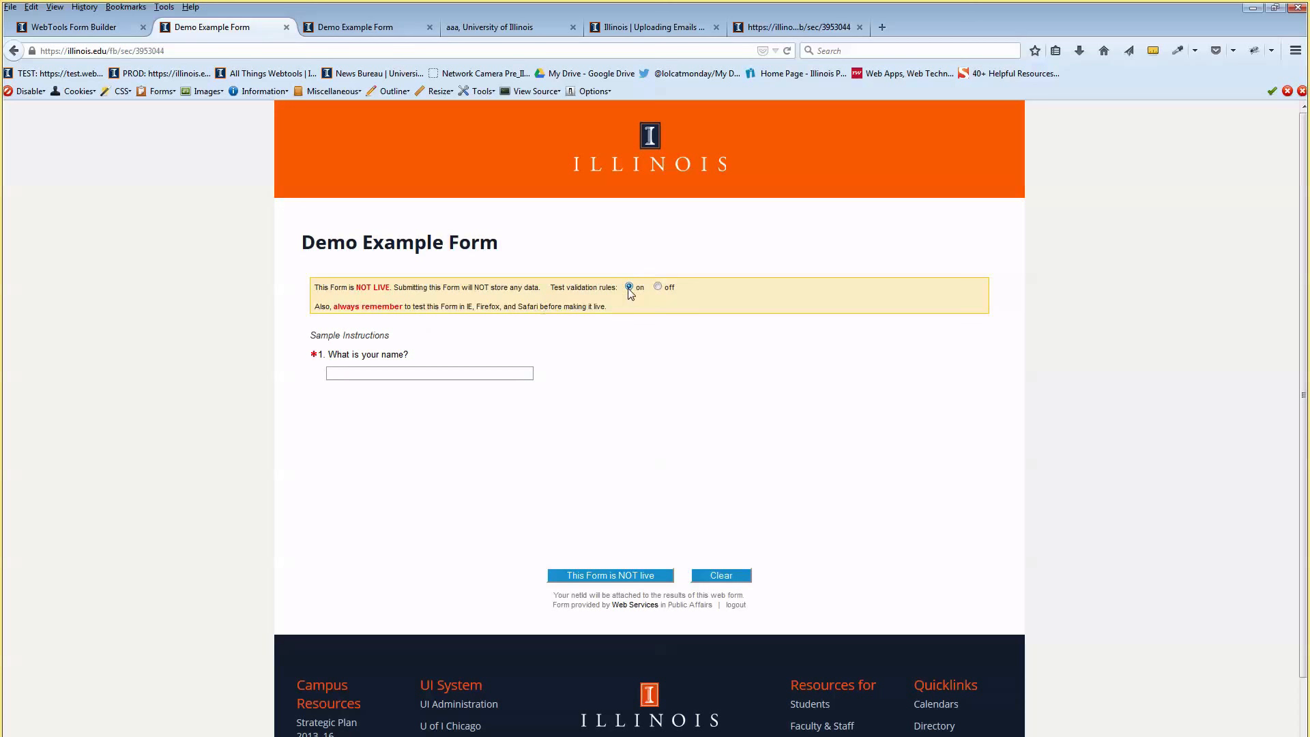
click(600, 575)
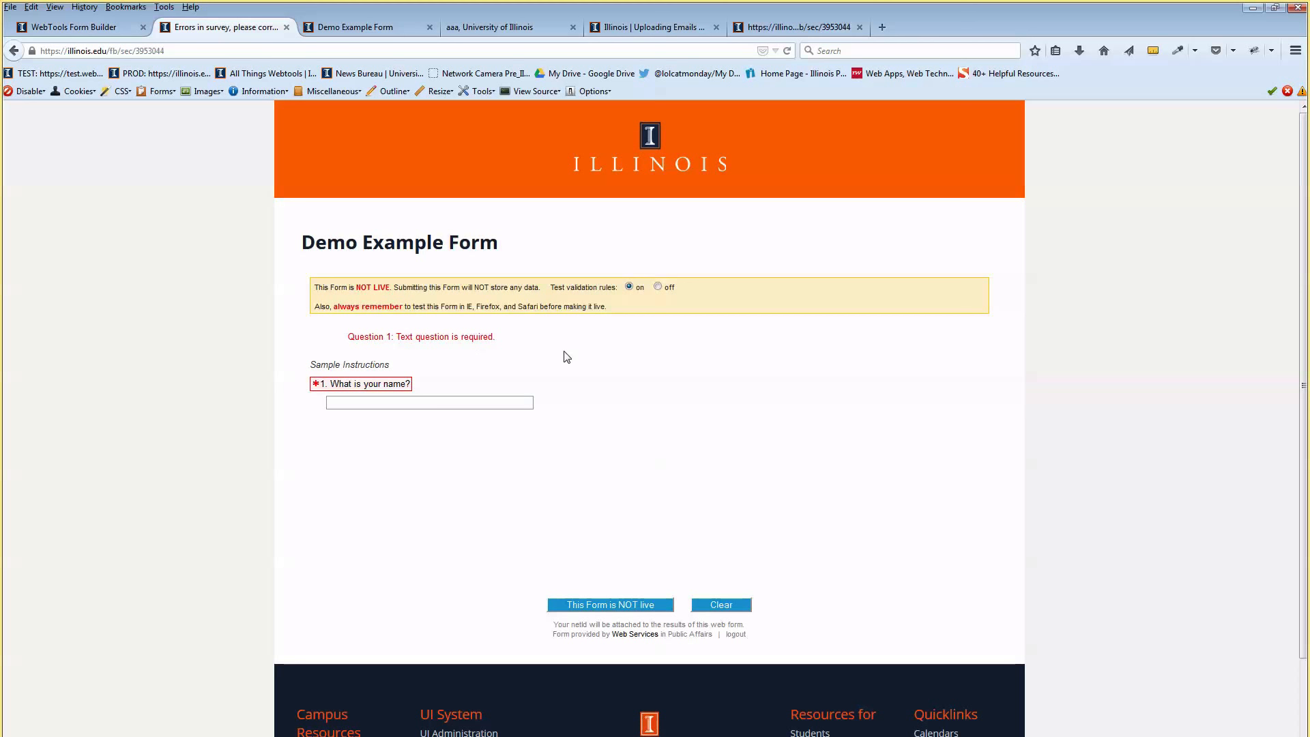
Turn off validation rule testing and resubmit the form to get the confirmation message
click(657, 286)
click(604, 605)
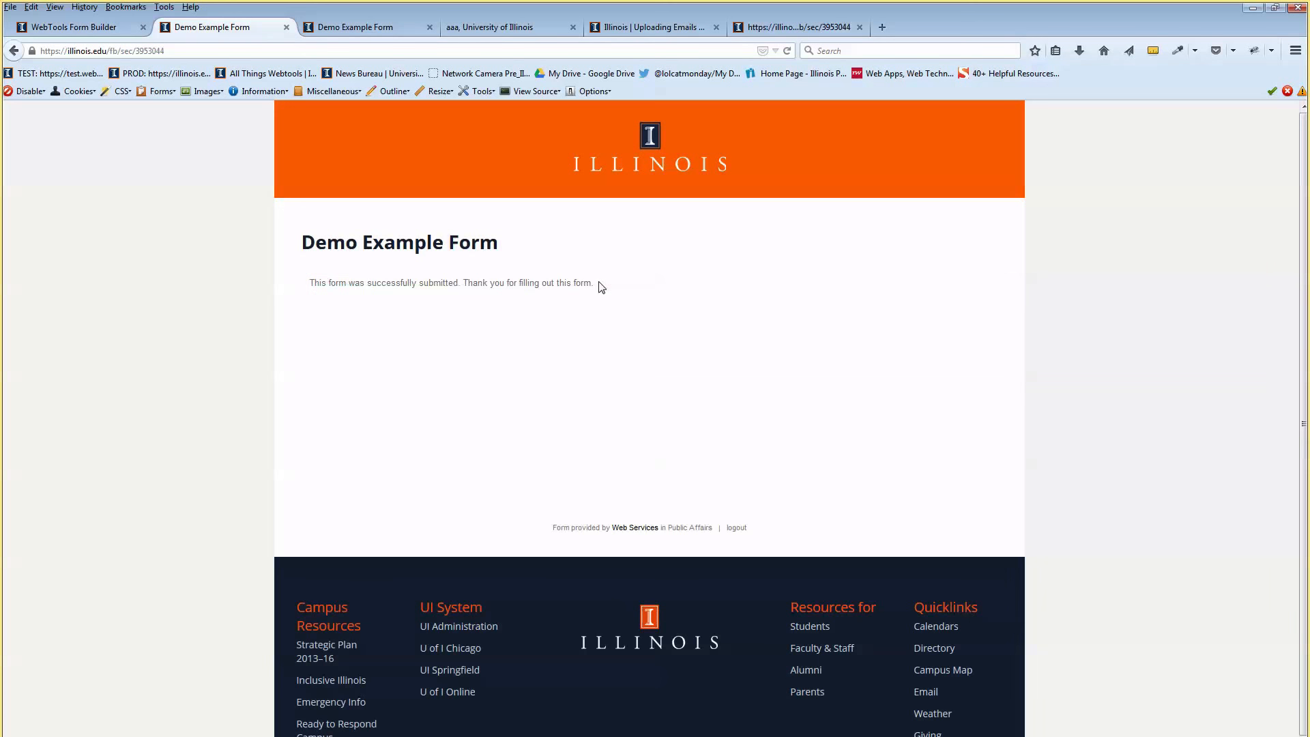
drag(326, 282, 349, 284)
click(457, 294)
drag(520, 283, 452, 283)
click(554, 300)
Add a Long Answer question after question 1 asking 'What do you hope to learn today?'
click(100, 27)
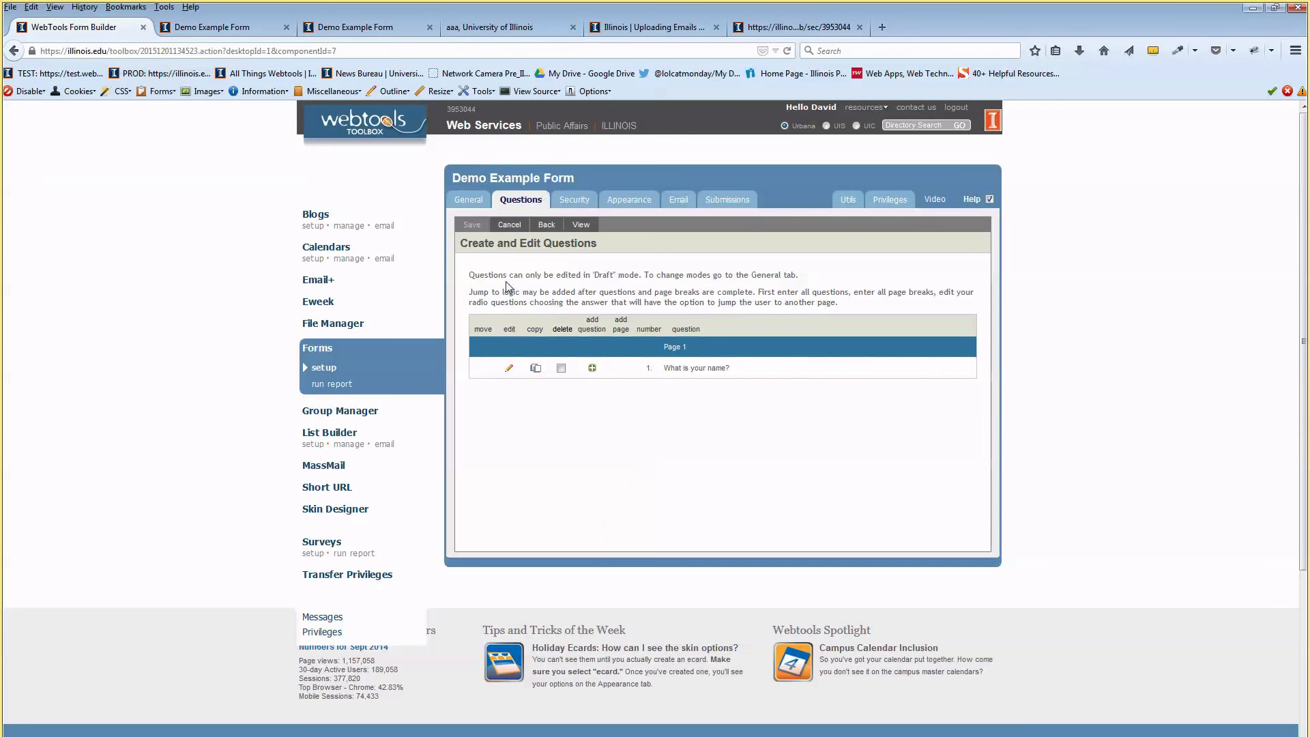
click(592, 367)
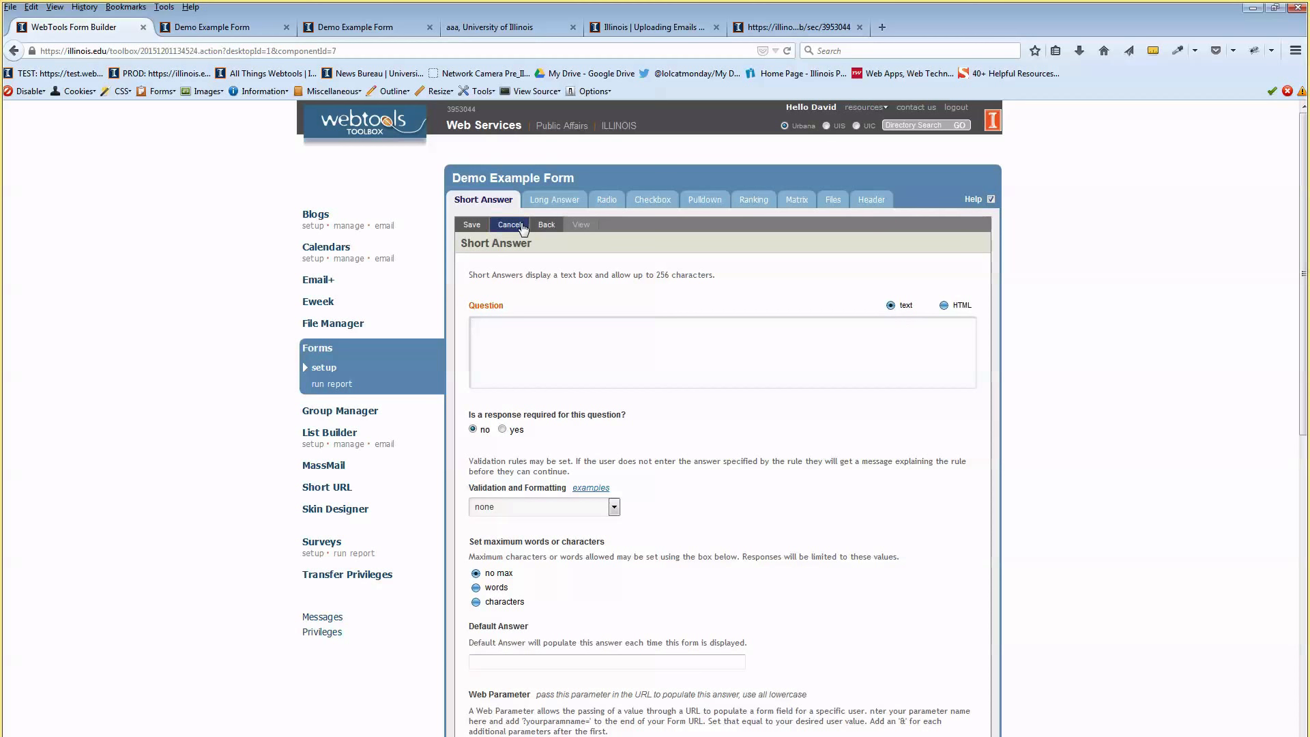
click(558, 203)
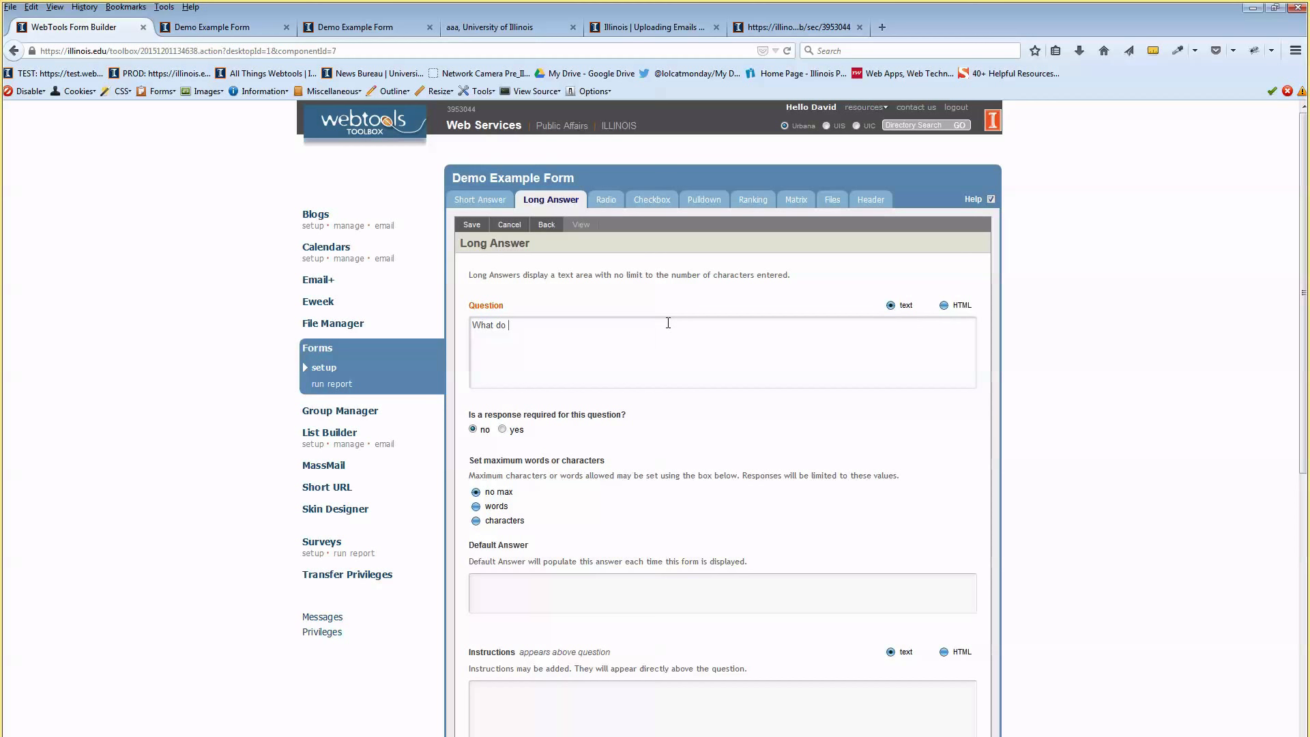
text(you hope to learn today?)
Make the question required and review its maximum length and instructions text
scroll(577, 375, down, 2)
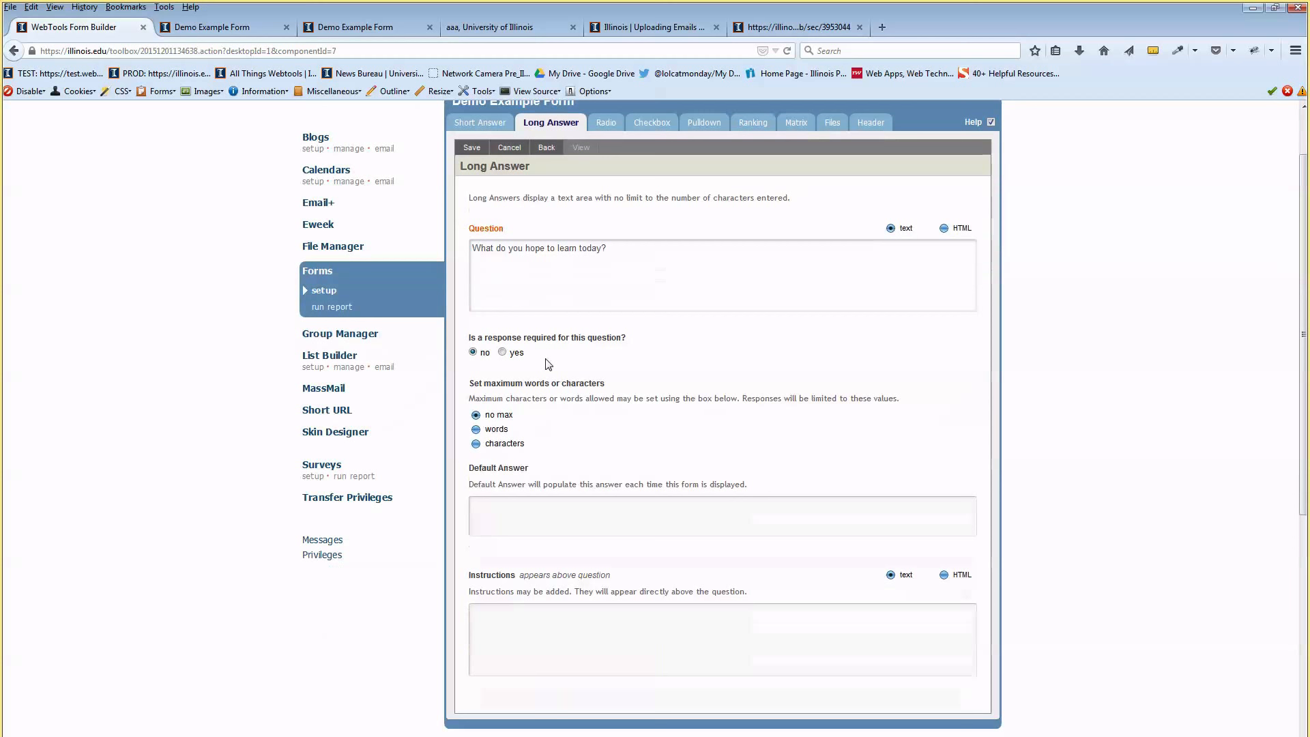
click(503, 352)
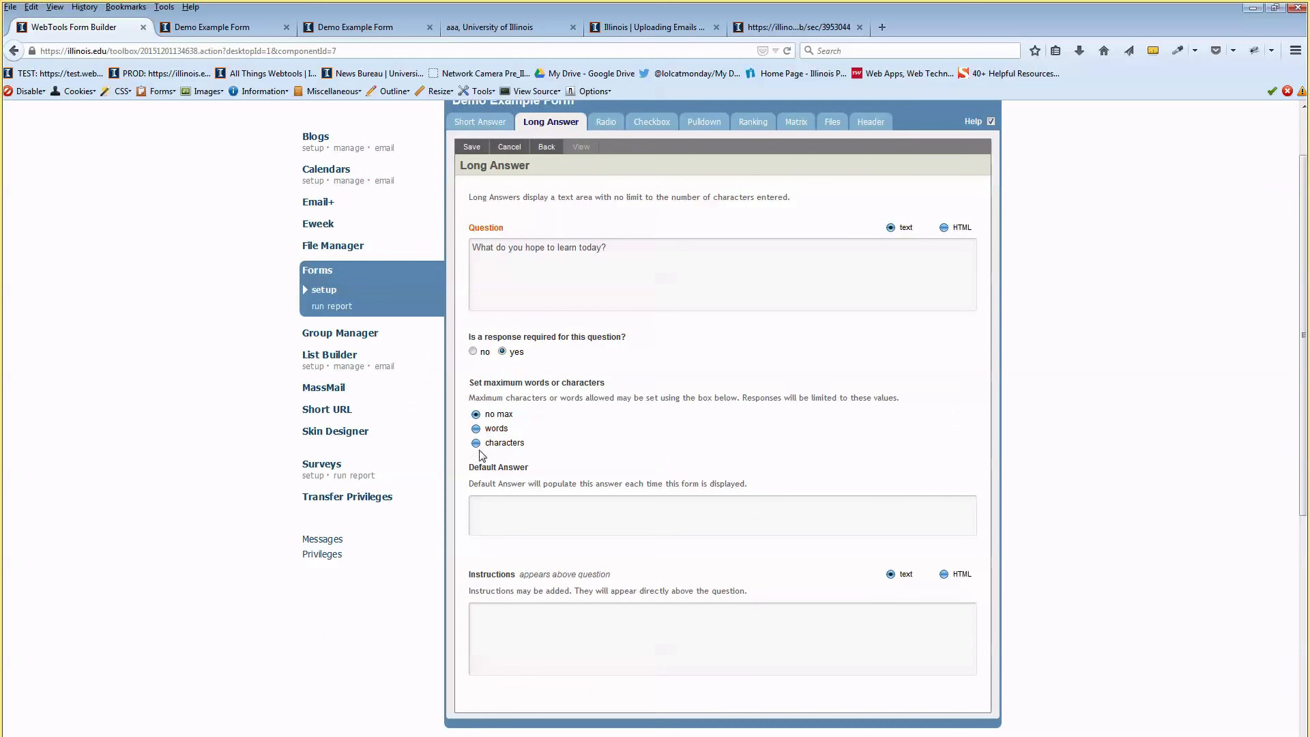
double_click(500, 381)
scroll(495, 394, down, 2)
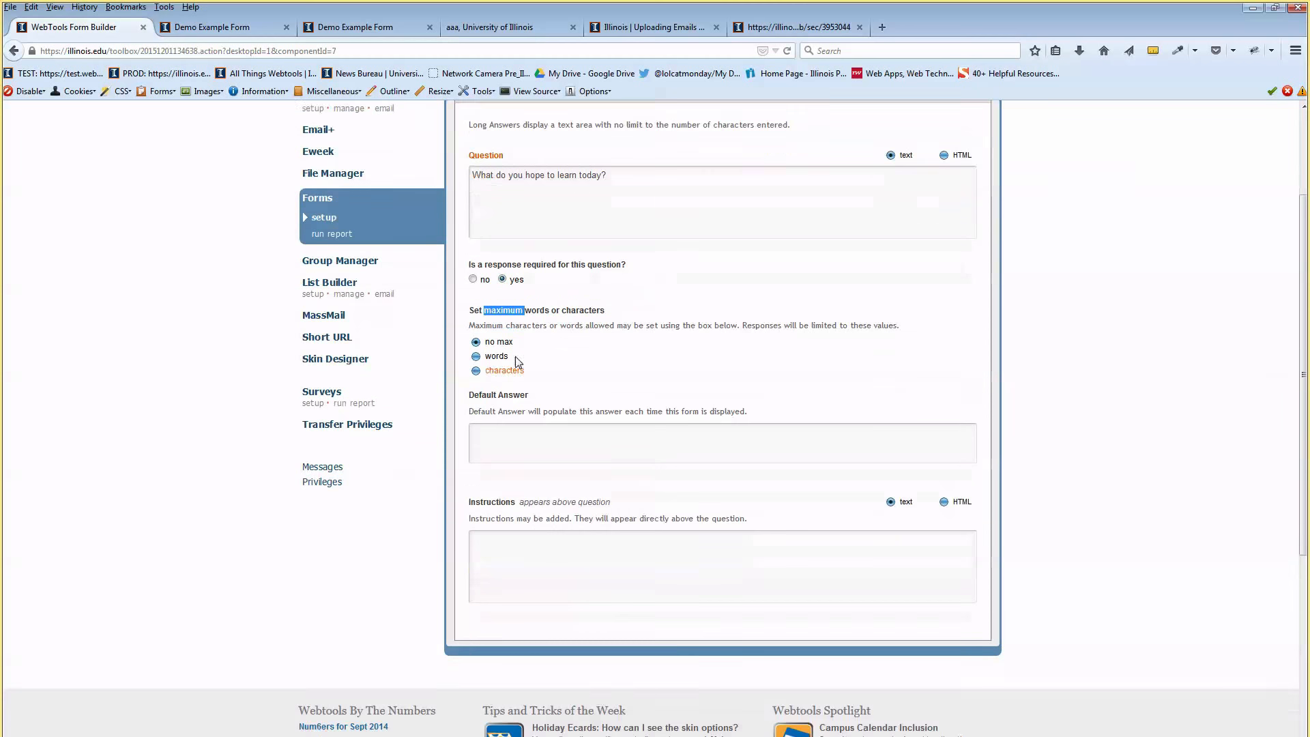
click(500, 423)
scroll(530, 419, down, 2)
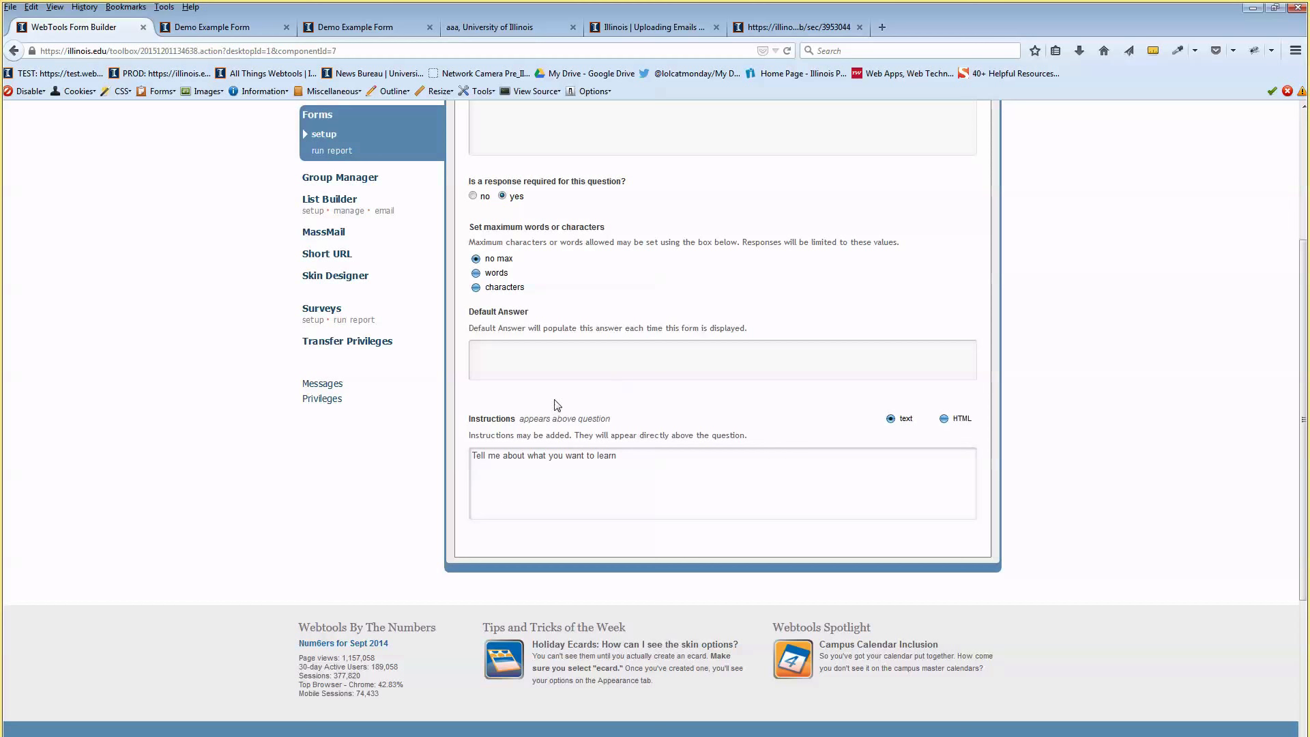
triple_click(502, 463)
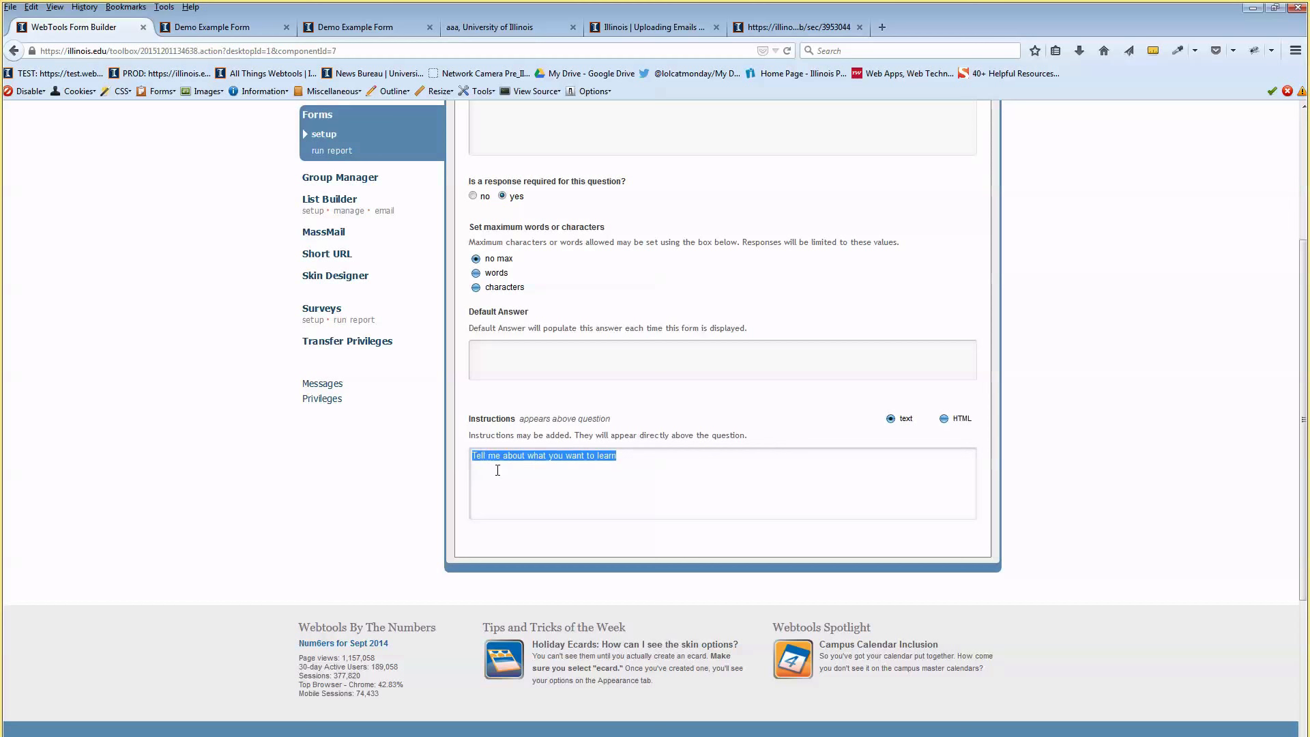
click(495, 469)
mouse_move(482, 455)
mouse_down()
mouse_move(592, 455)
mouse_move(473, 460)
mouse_up()
click(595, 455)
Save the long-answer question and return to the question list
scroll(570, 458, up, 3)
scroll(570, 457, up, 1)
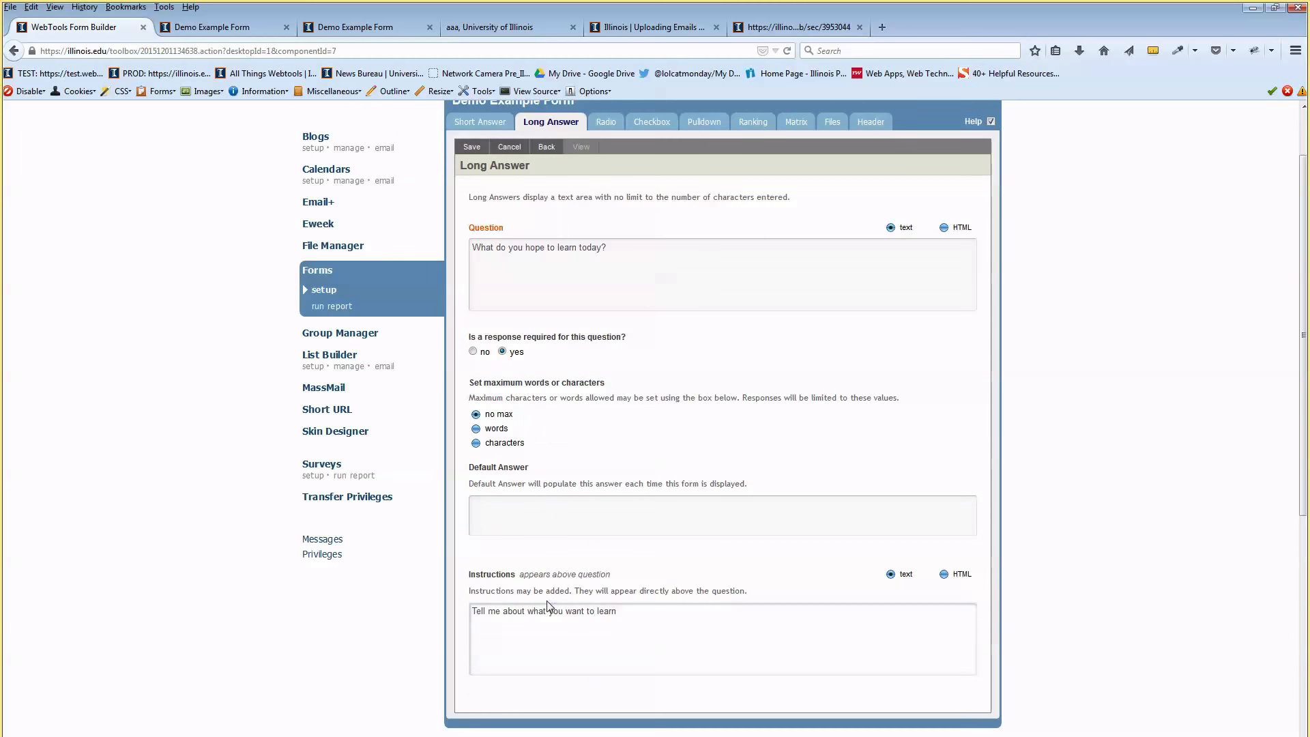
scroll(580, 419, up, 2)
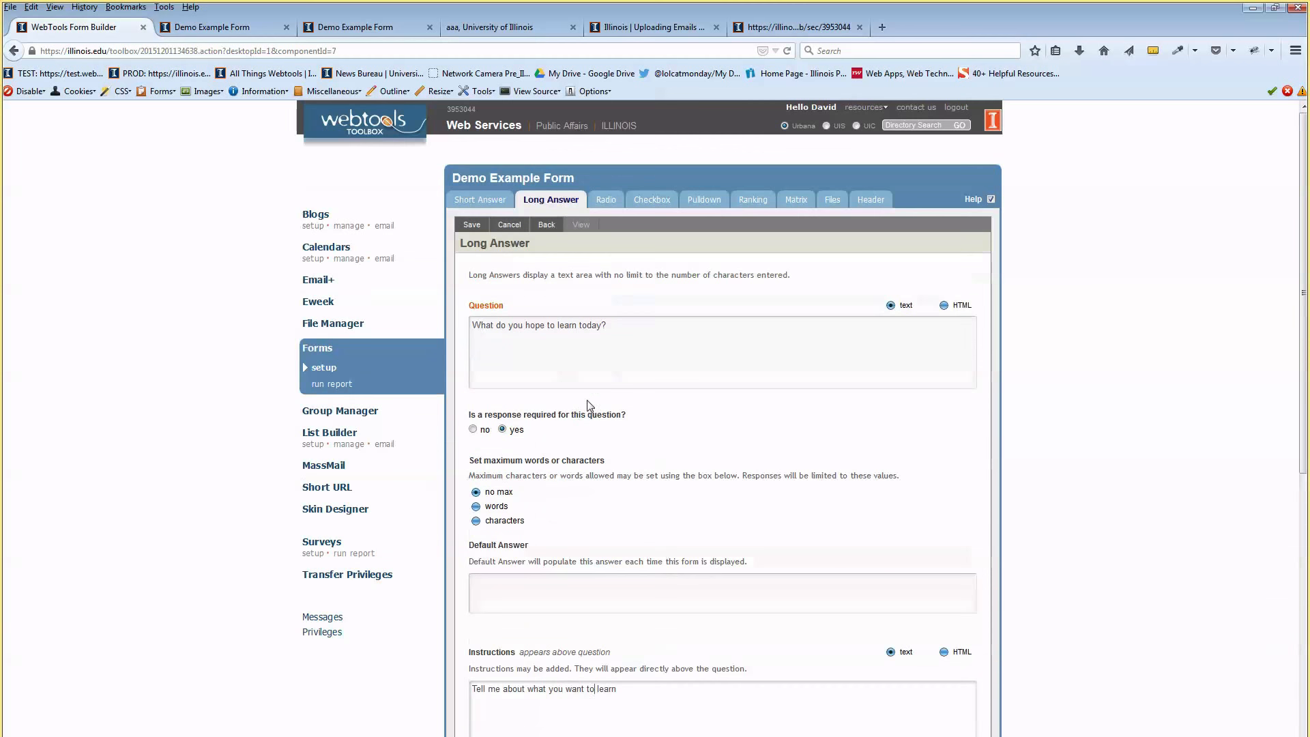
click(472, 228)
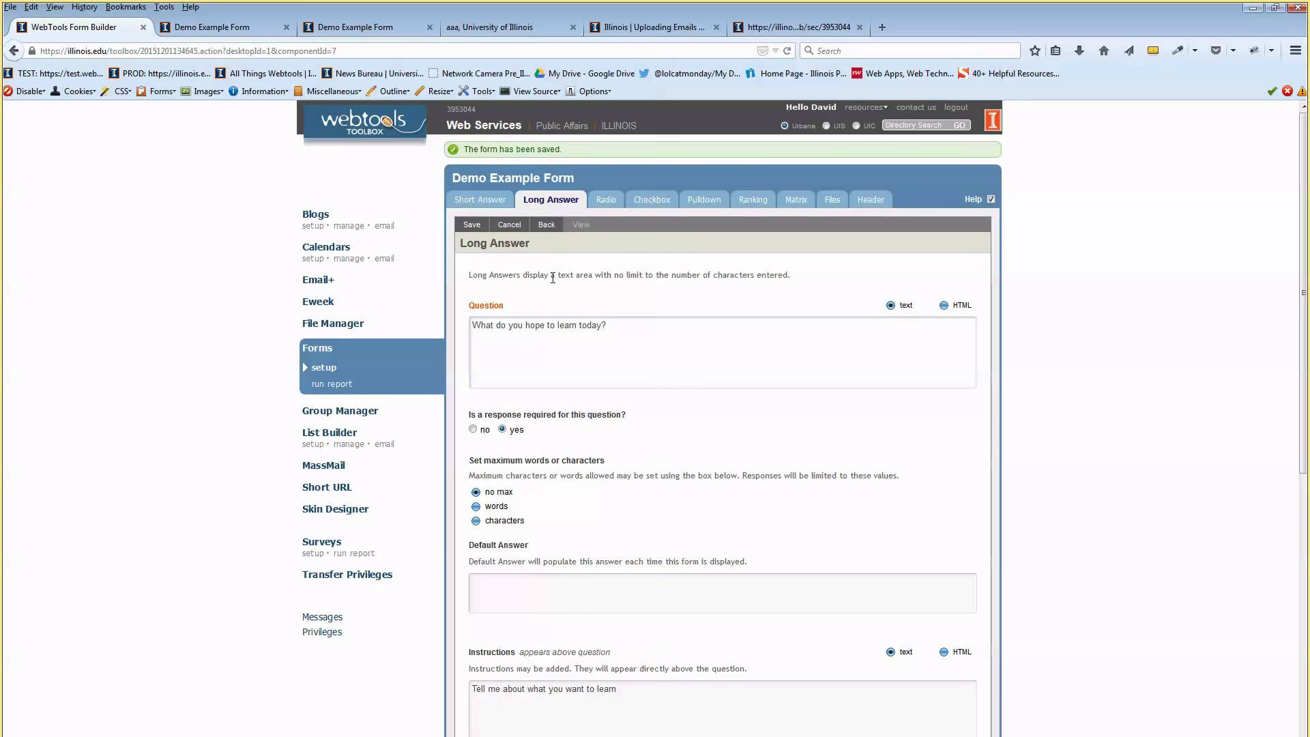
click(547, 224)
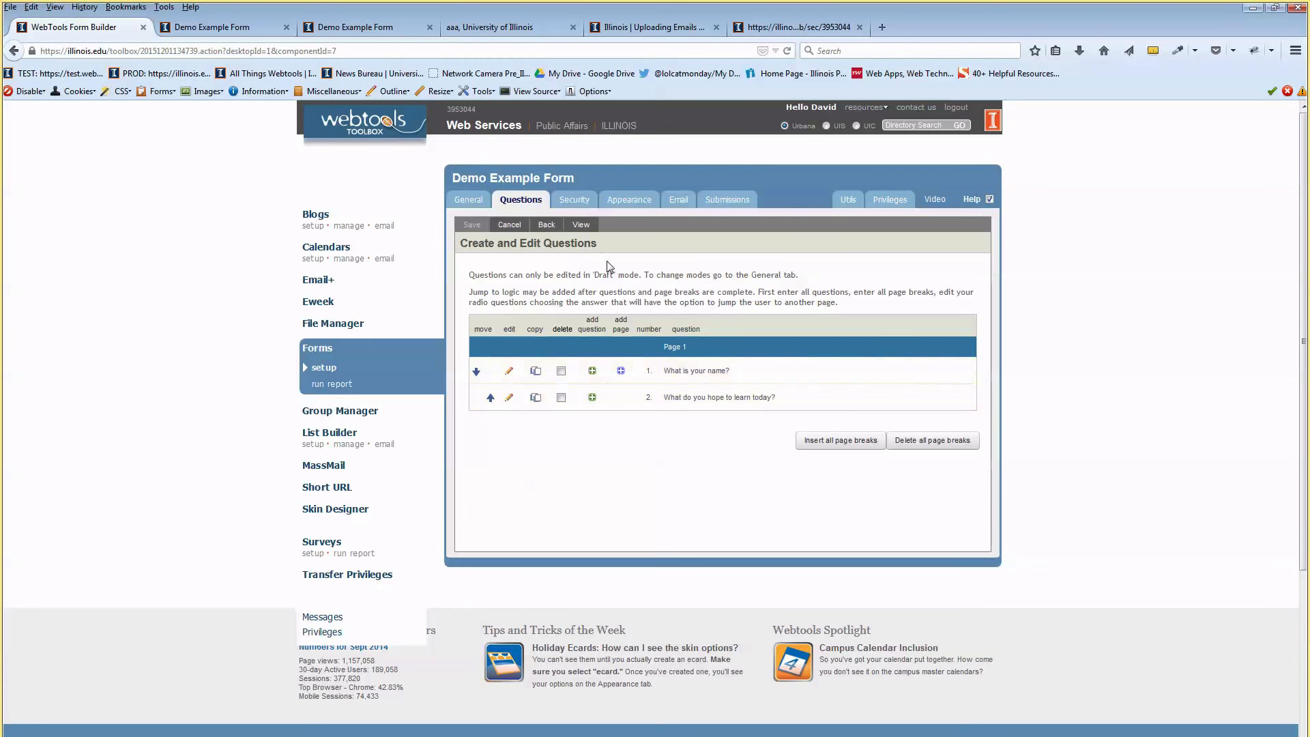
Preview the form to check question 2's required answer box, then return to the question editor
click(580, 225)
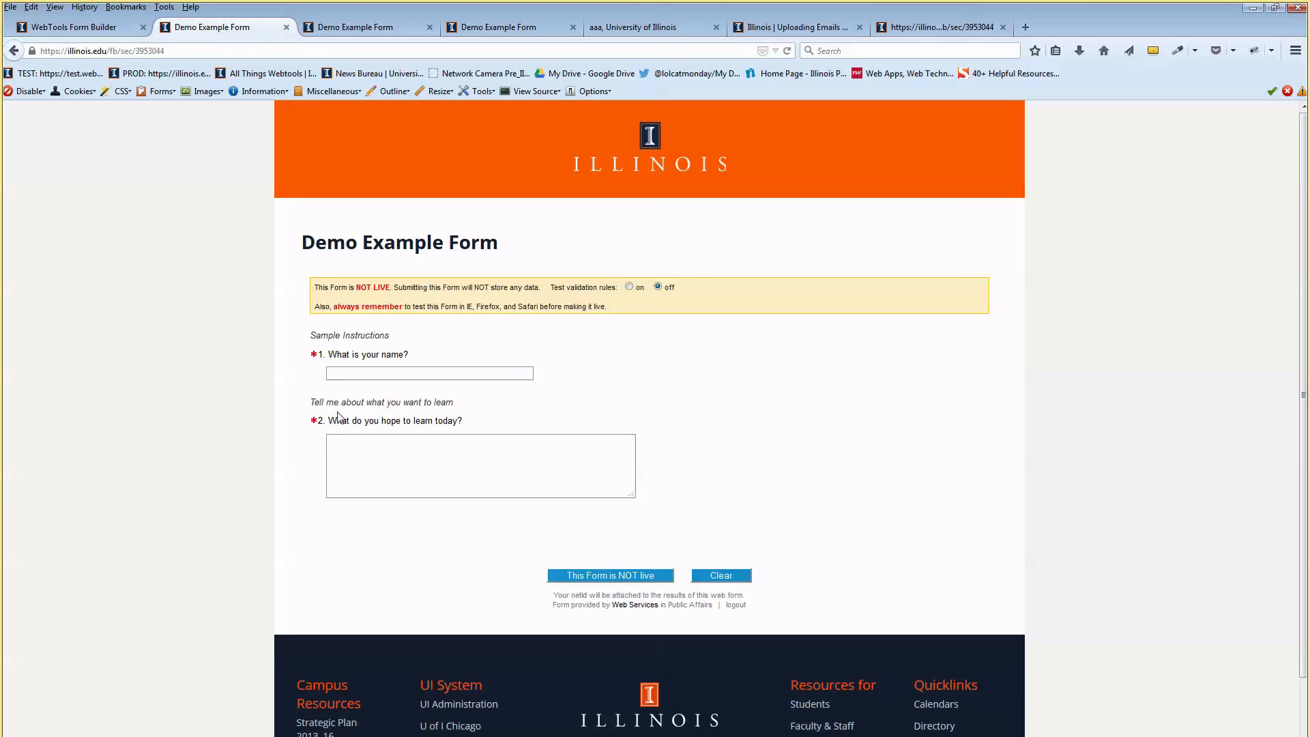
click(410, 453)
scroll(448, 358, down, 2)
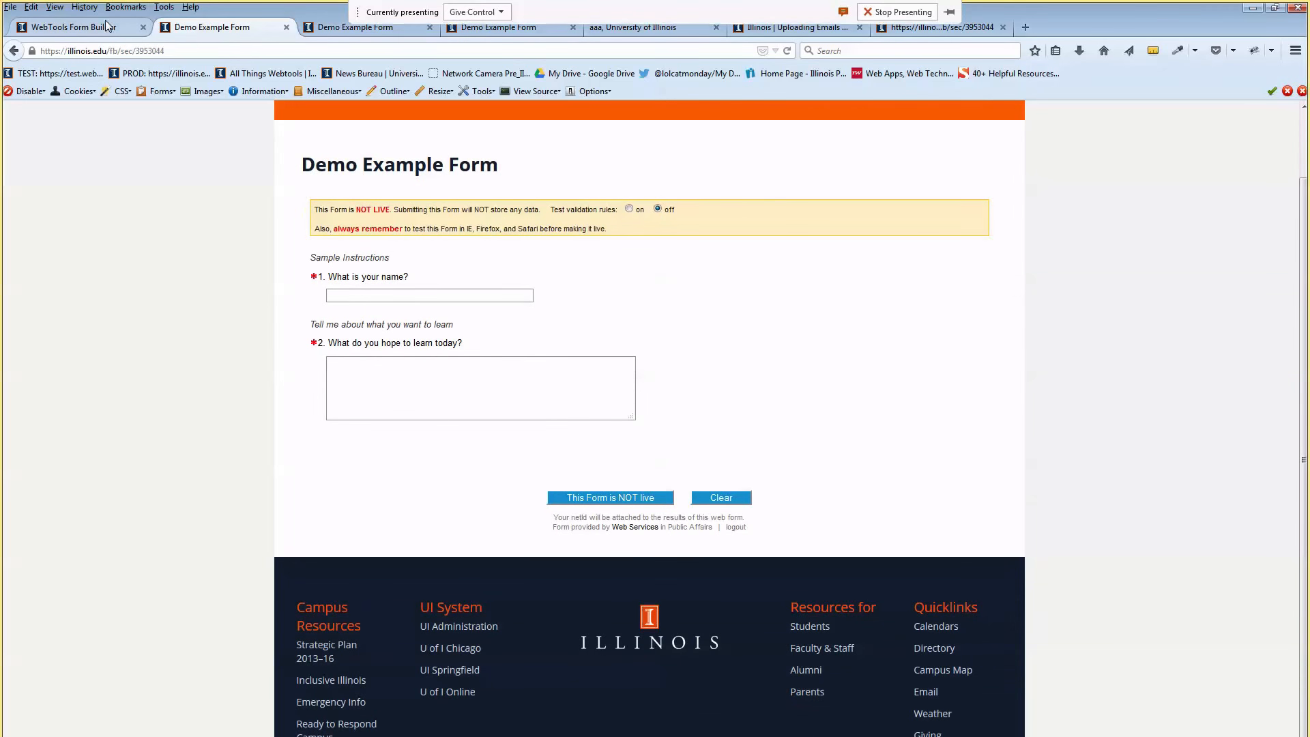
click(75, 31)
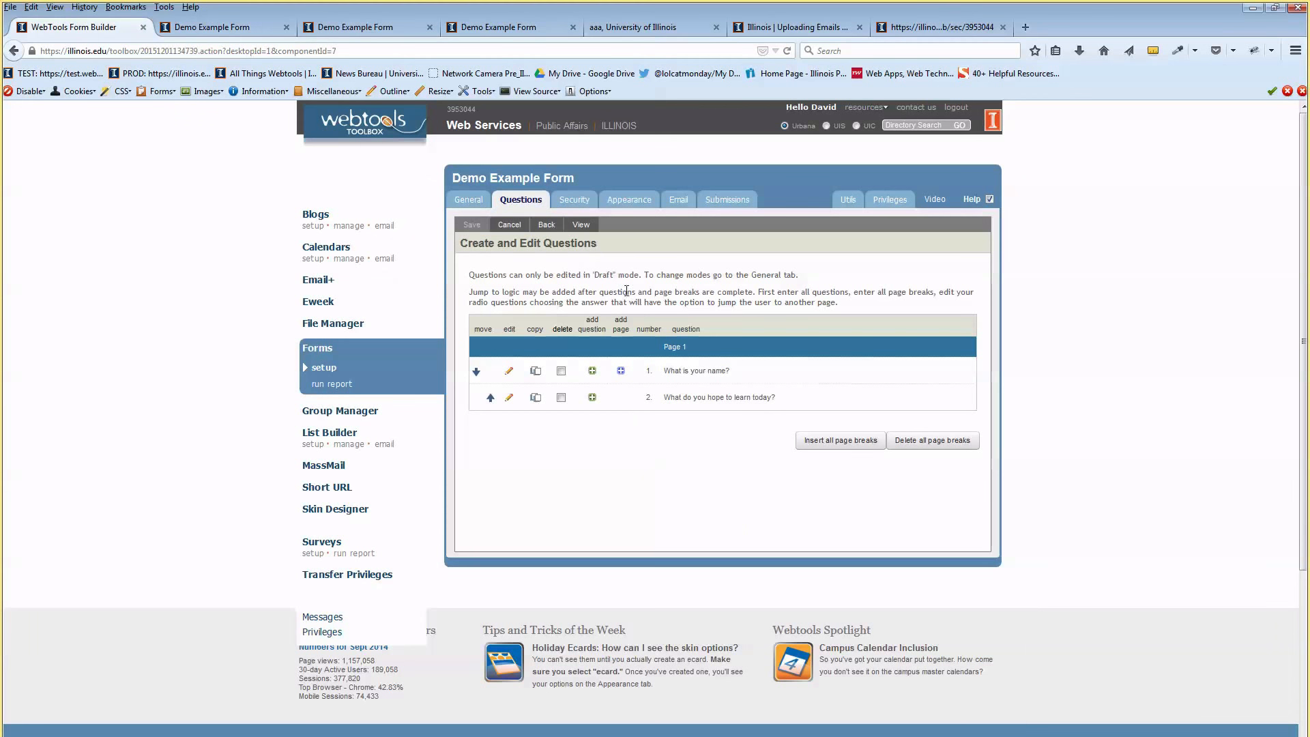
Add a Radio question after question 2 asking 'What day of the week works best for you?'
click(592, 397)
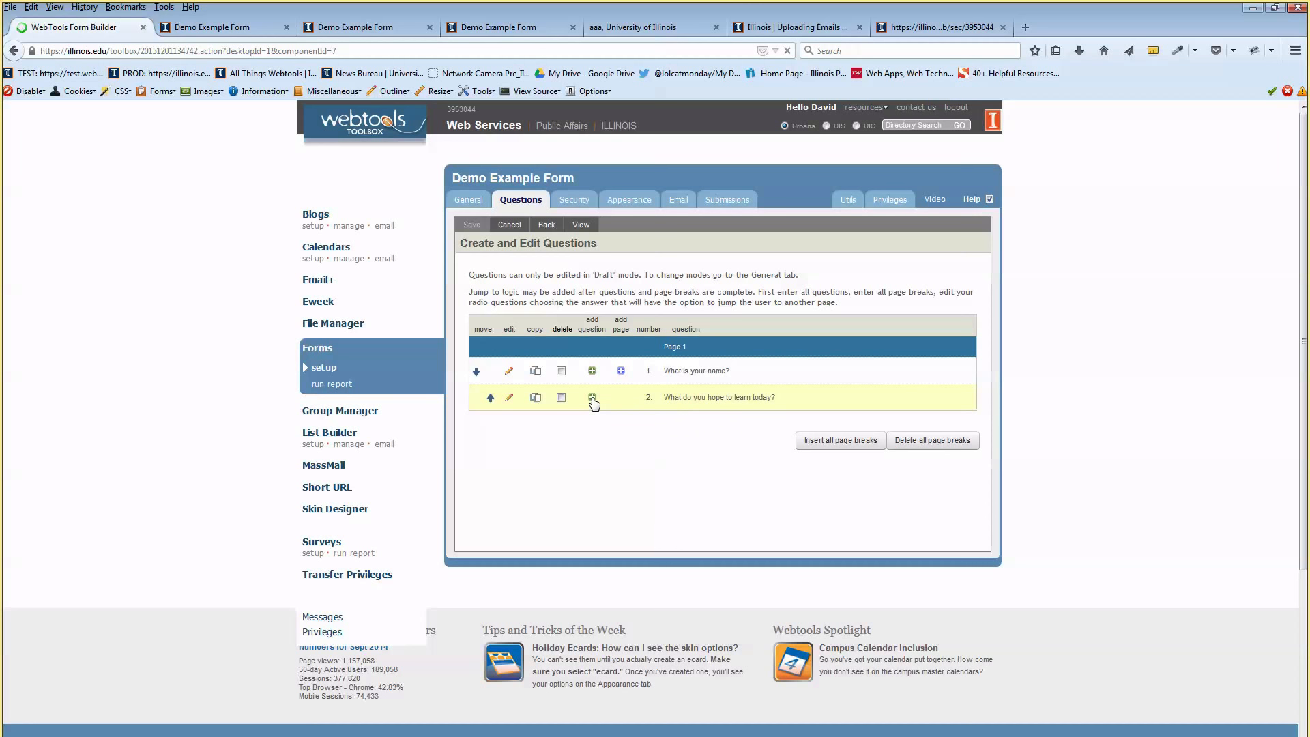
click(613, 199)
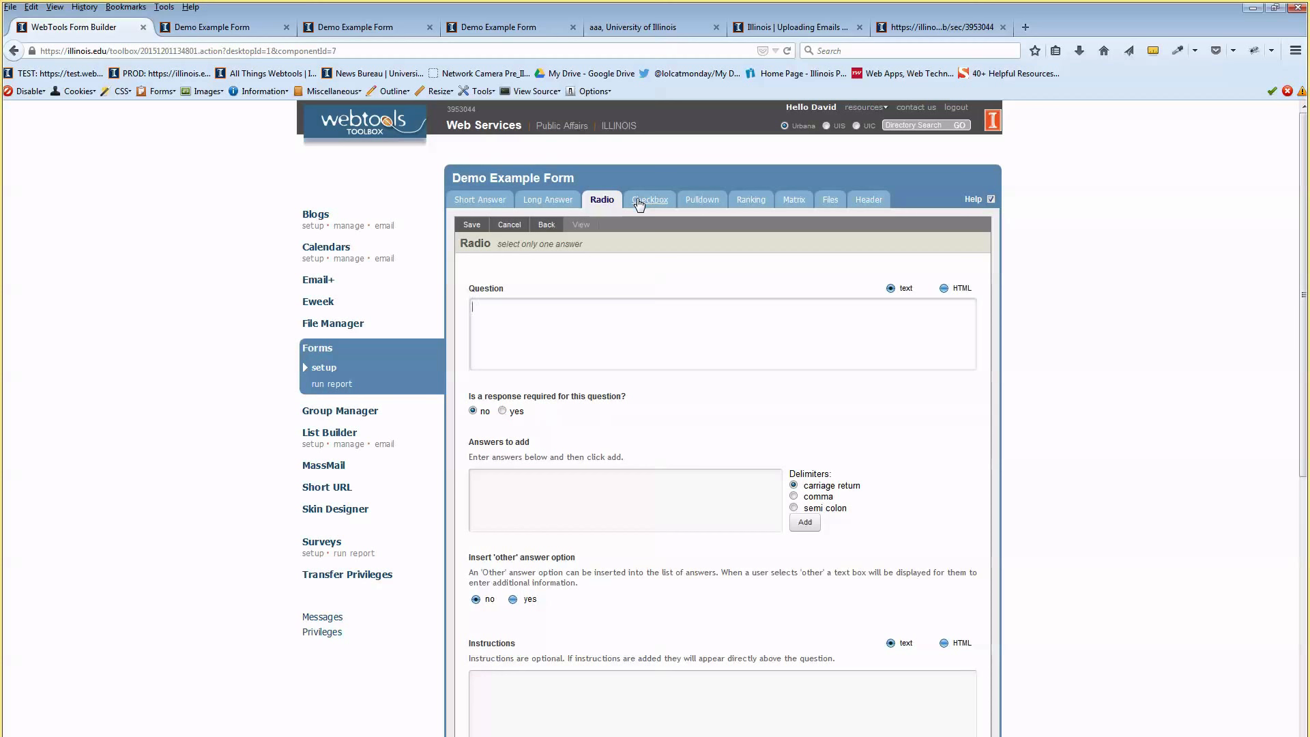
double_click(606, 202)
click(634, 319)
text(What da)
text(ou)
key(BackSpace)
drag(574, 307, 578, 305)
text(ks)
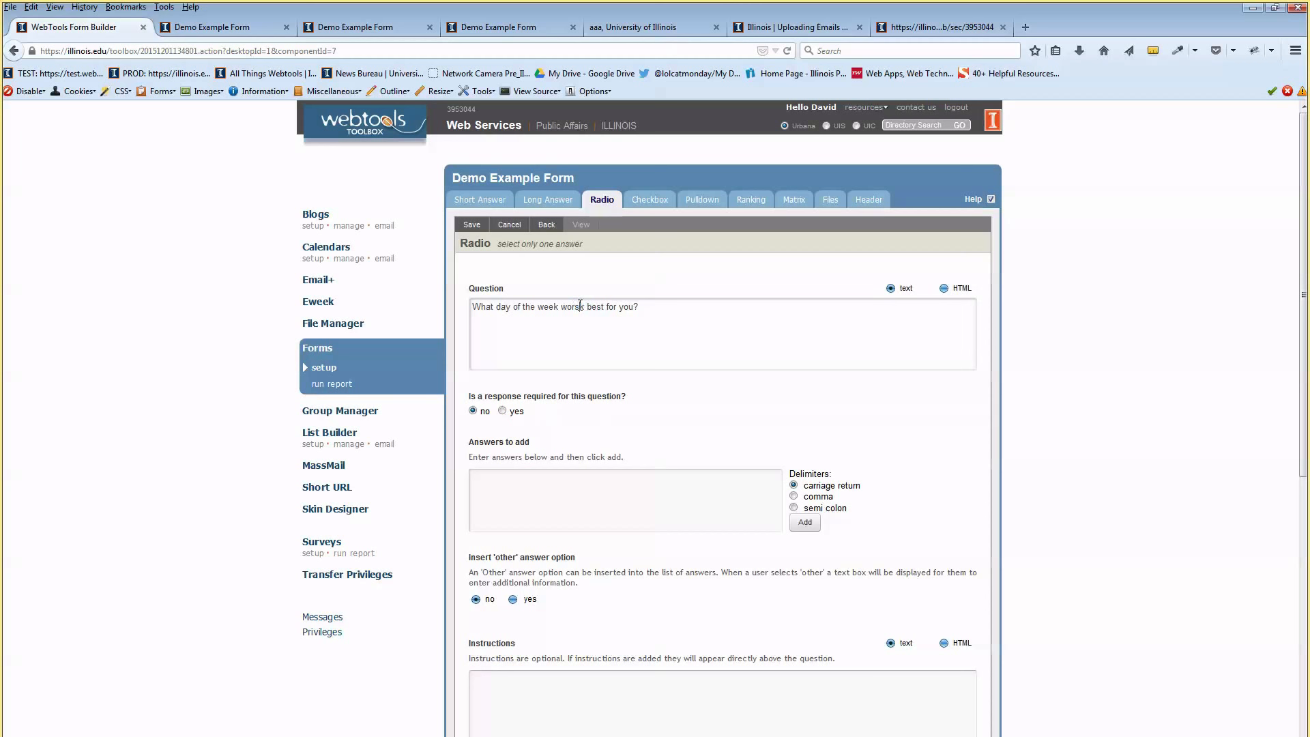
Make the weekday question required
scroll(638, 326, down, 2)
click(502, 333)
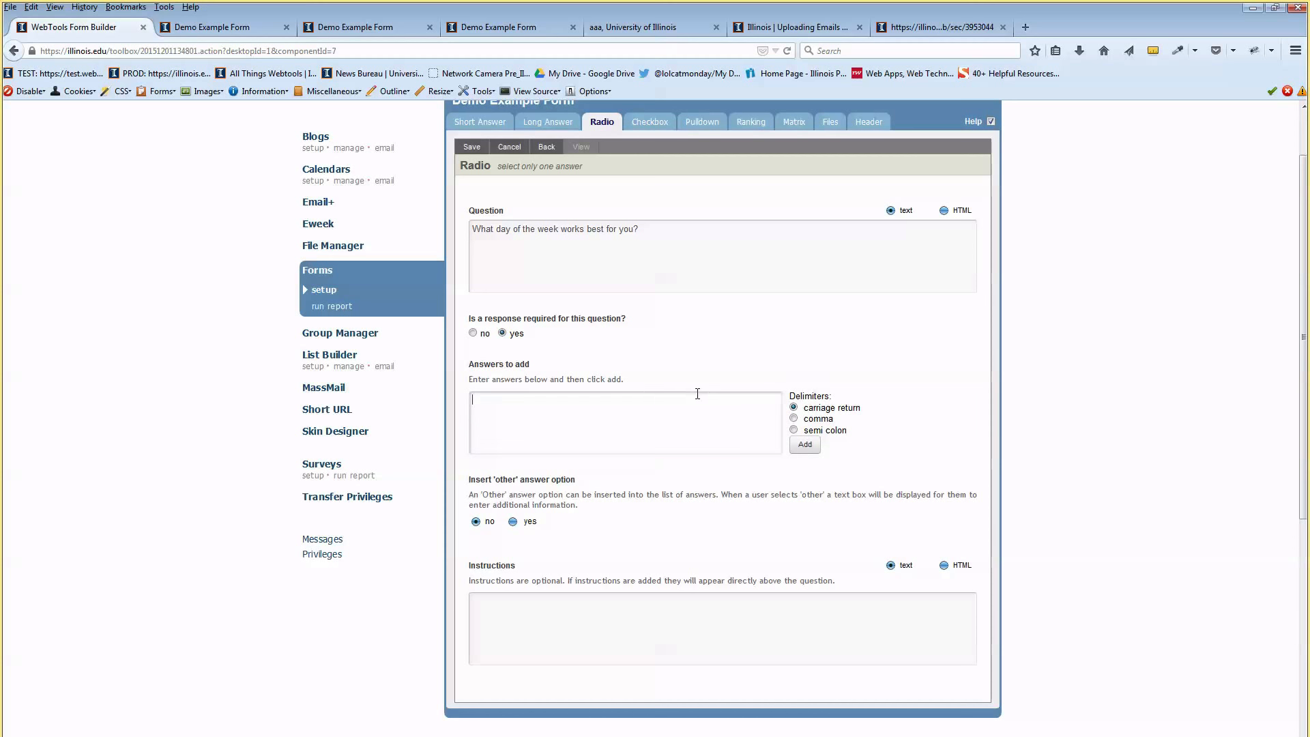
scroll(543, 354, down, 2)
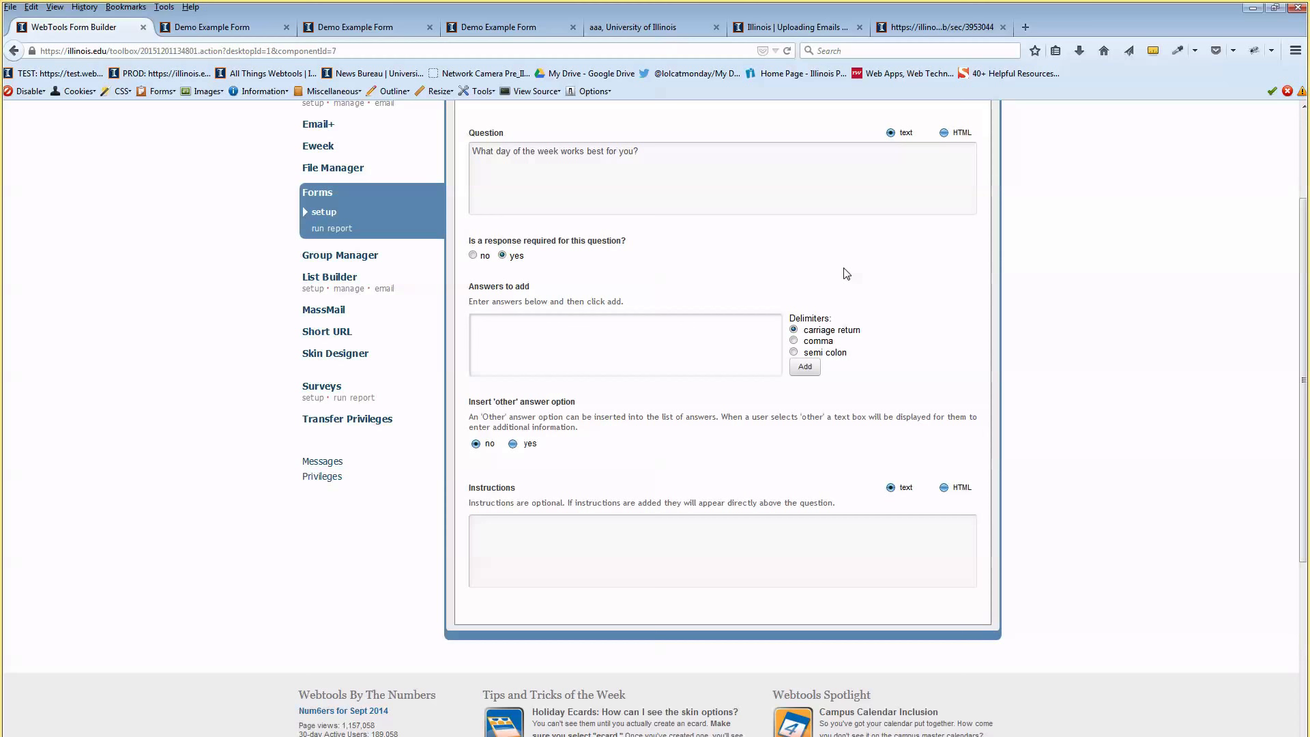
Enter Monday, Tuesday, Wednesday, Thursday and Friday as answers, one per line
drag(485, 304, 564, 303)
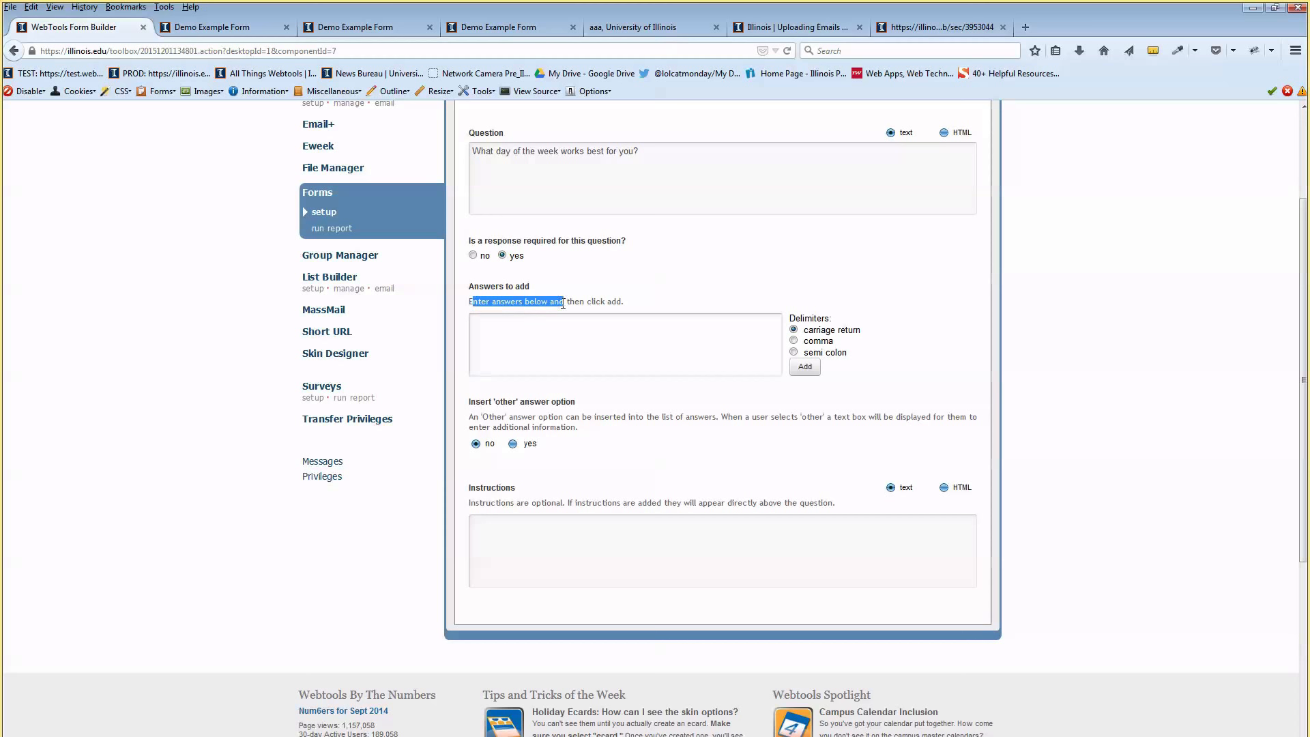
click(776, 386)
text(onda)
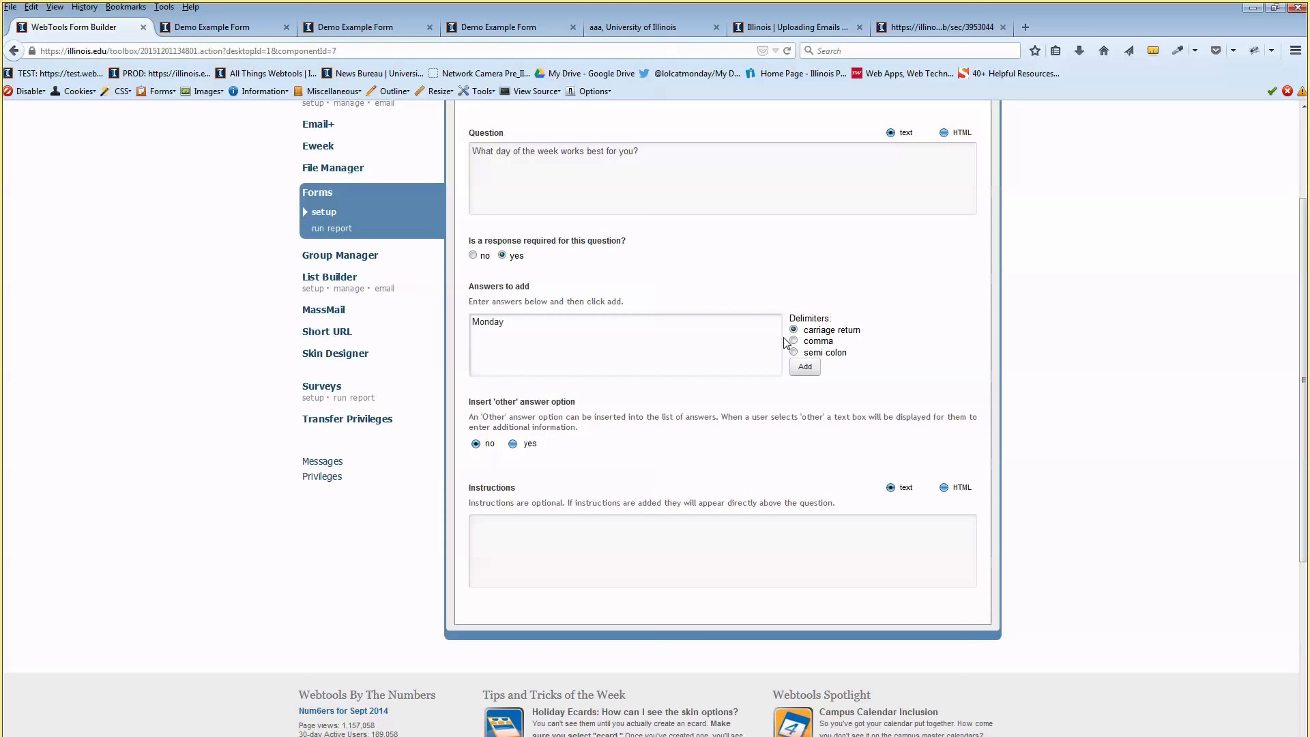
text(y)
key(Return)
text(Tuesday Wednesday Thursday Friday)
key(ctrl+a)
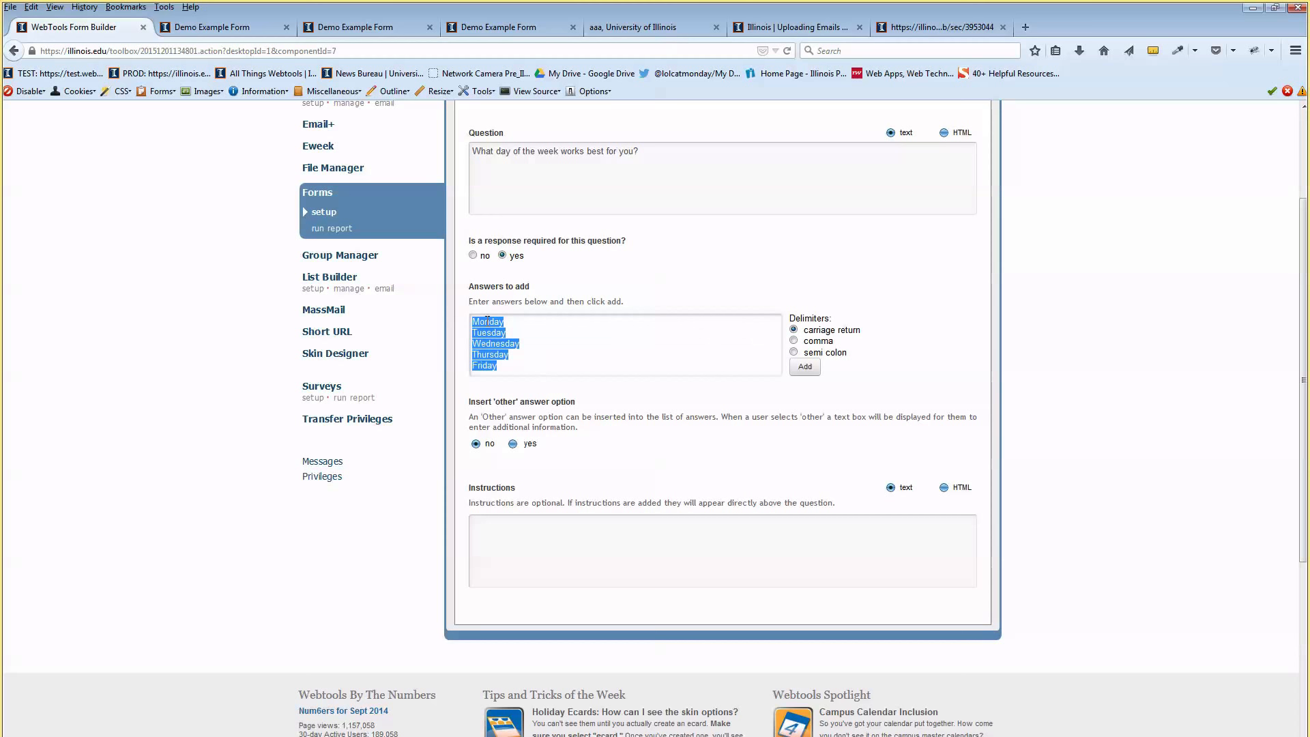
click(513, 322)
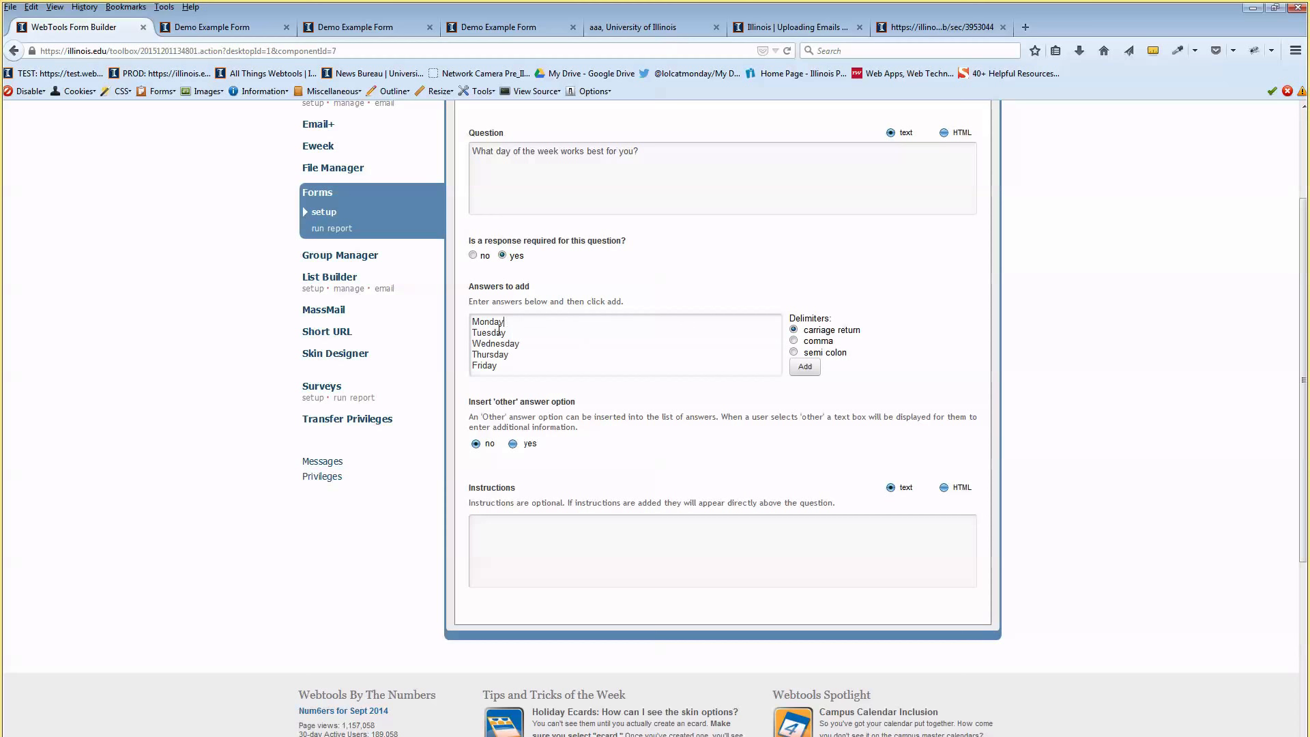
click(519, 355)
Try comma and semicolon separators, keep line breaks, and add the five day answers
double_click(811, 319)
click(796, 341)
click(794, 352)
drag(489, 322, 506, 358)
click(521, 335)
click(801, 342)
click(794, 352)
mouse_move(825, 352)
mouse_down()
mouse_move(815, 349)
mouse_move(833, 344)
mouse_up()
click(794, 340)
click(792, 330)
click(743, 330)
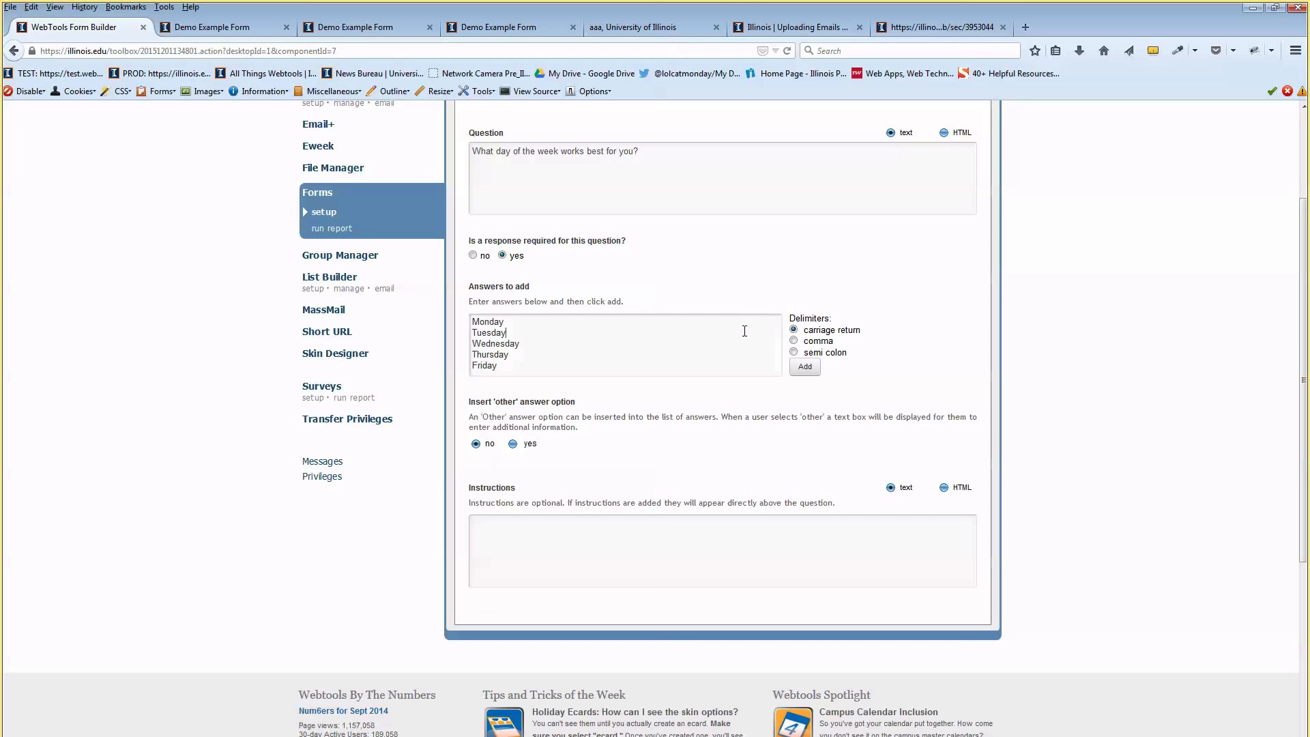
click(805, 371)
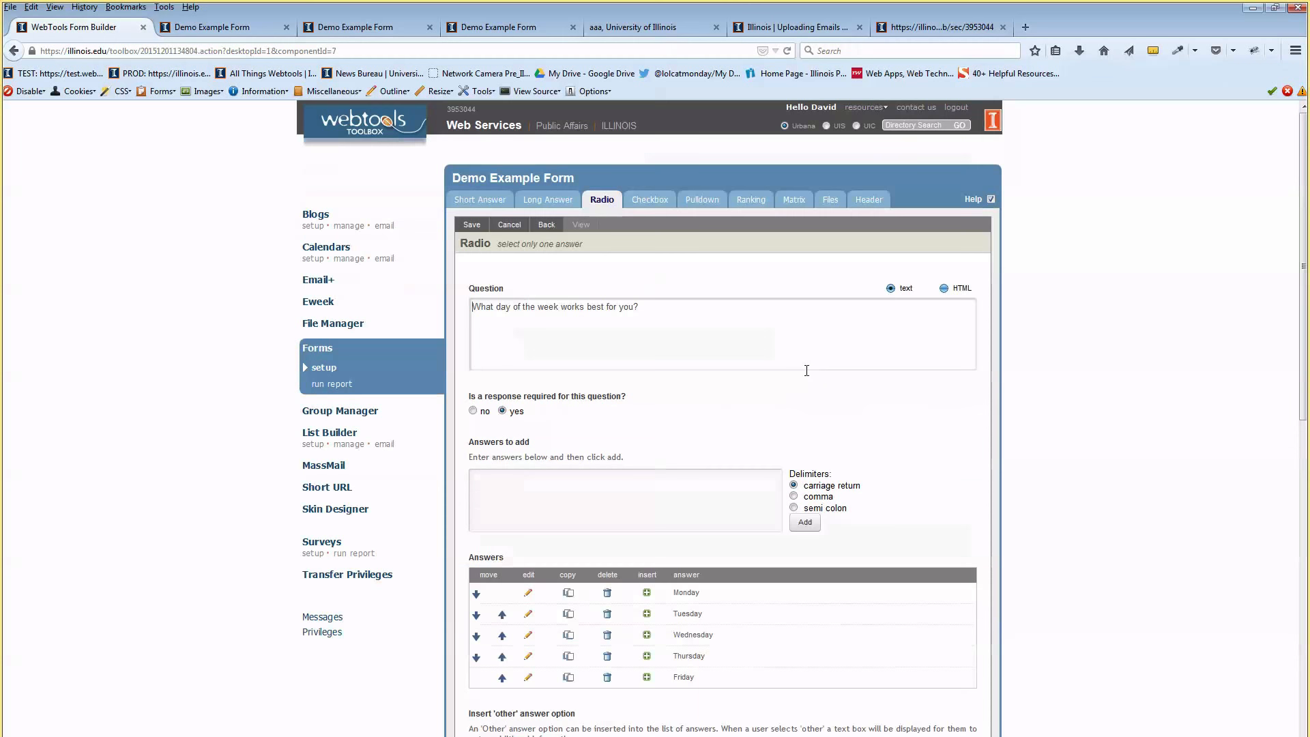
Turn on the 'Other' answer option for the weekday question
scroll(784, 382, down, 3)
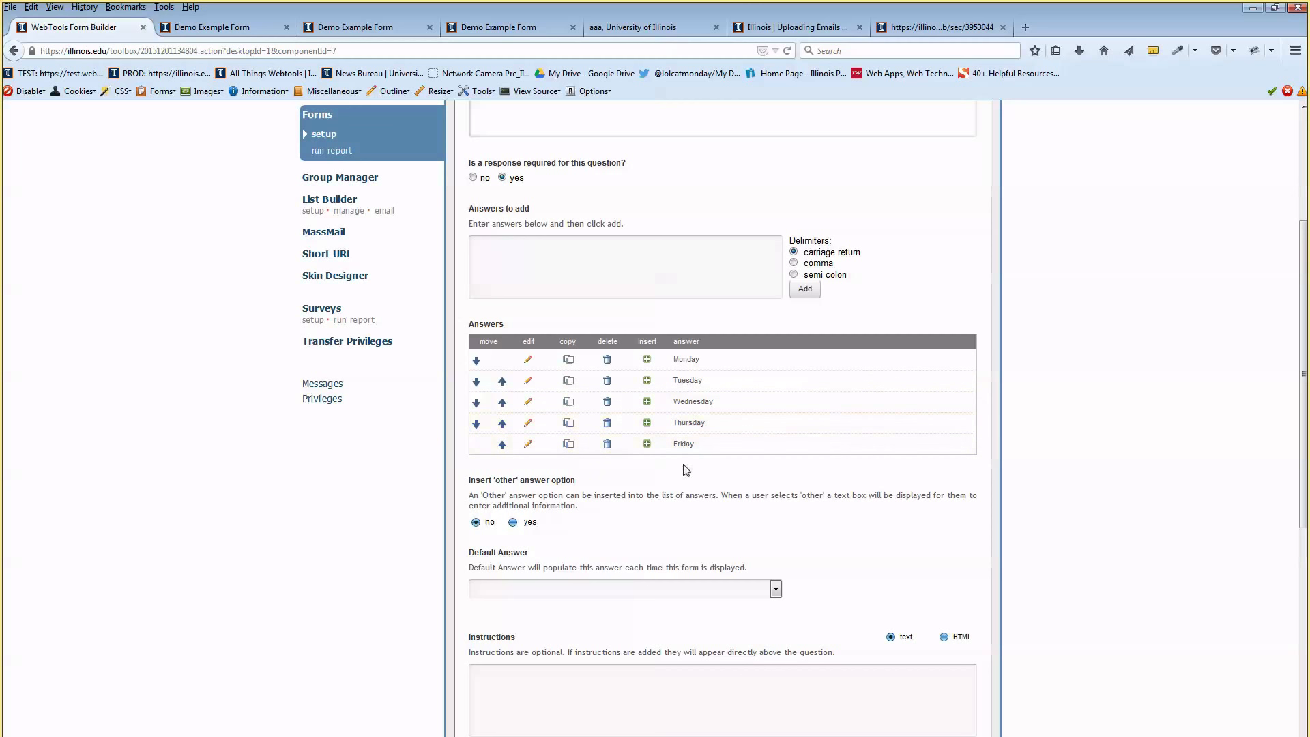
scroll(650, 483, down, 1)
scroll(650, 483, down, 2)
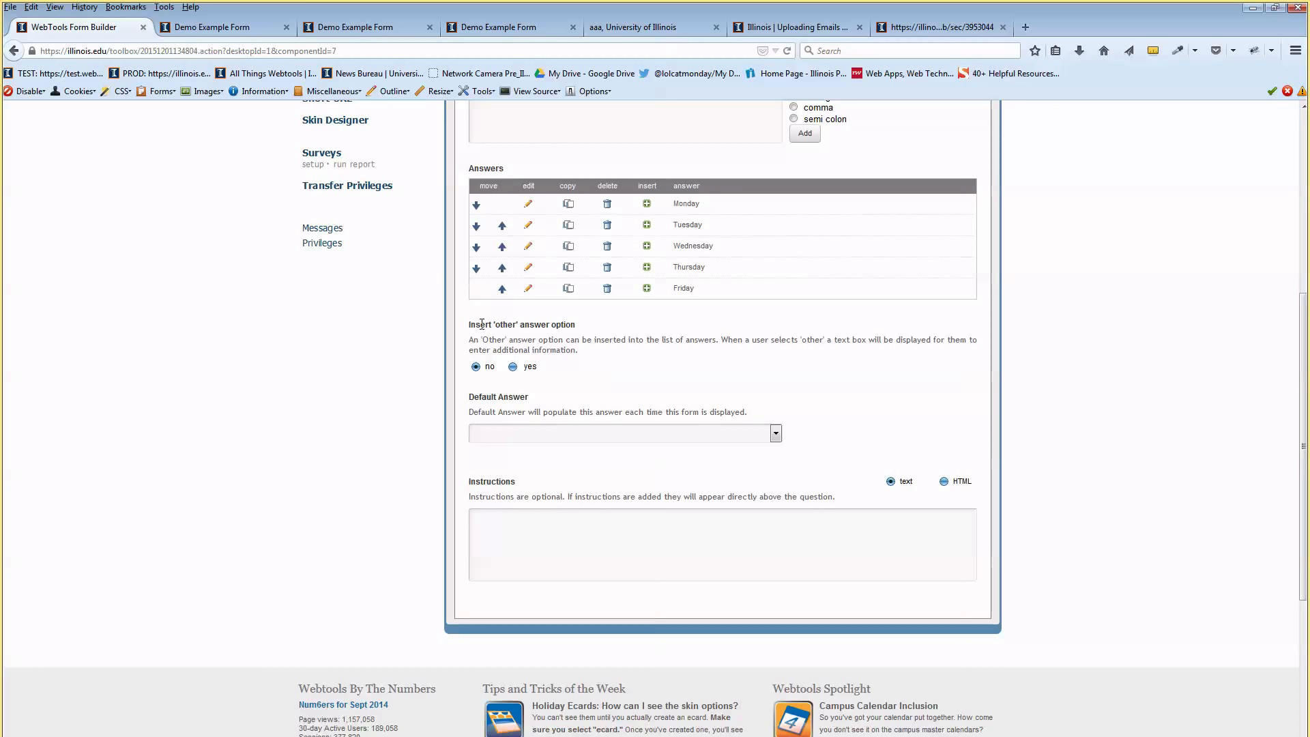
drag(482, 324, 542, 325)
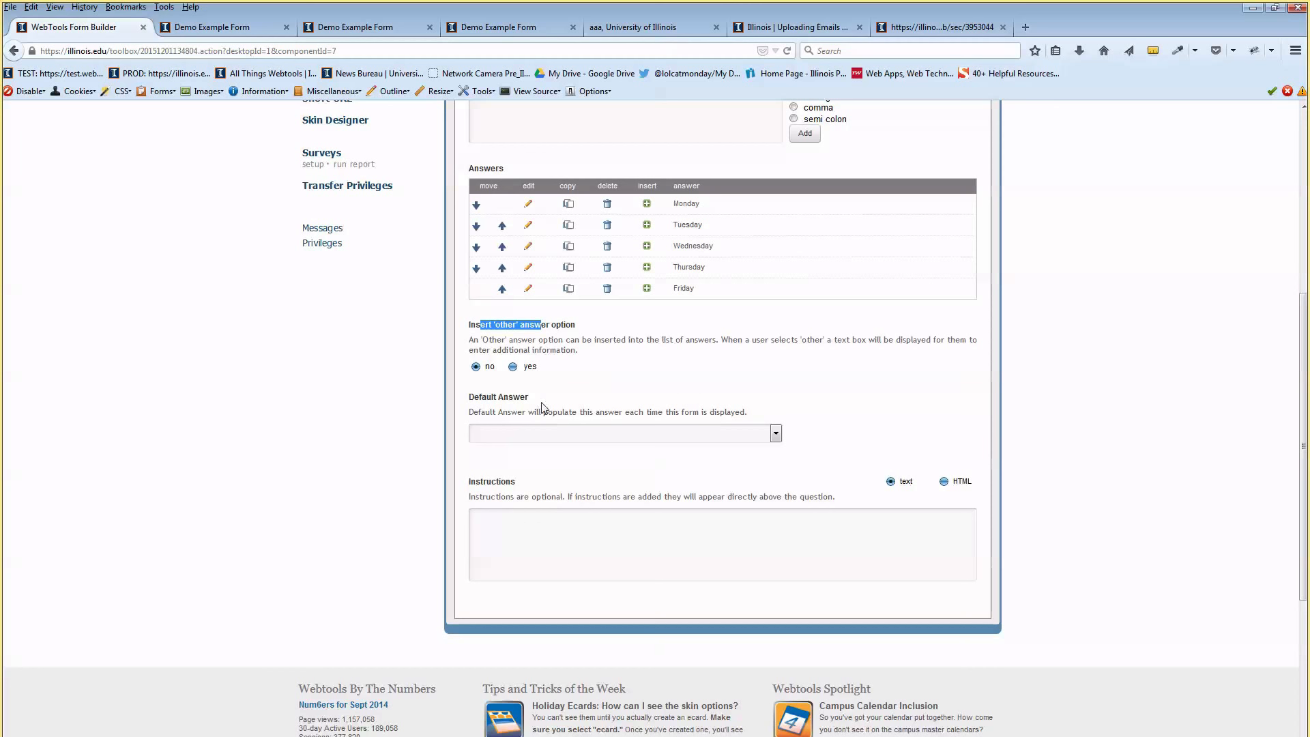
click(513, 367)
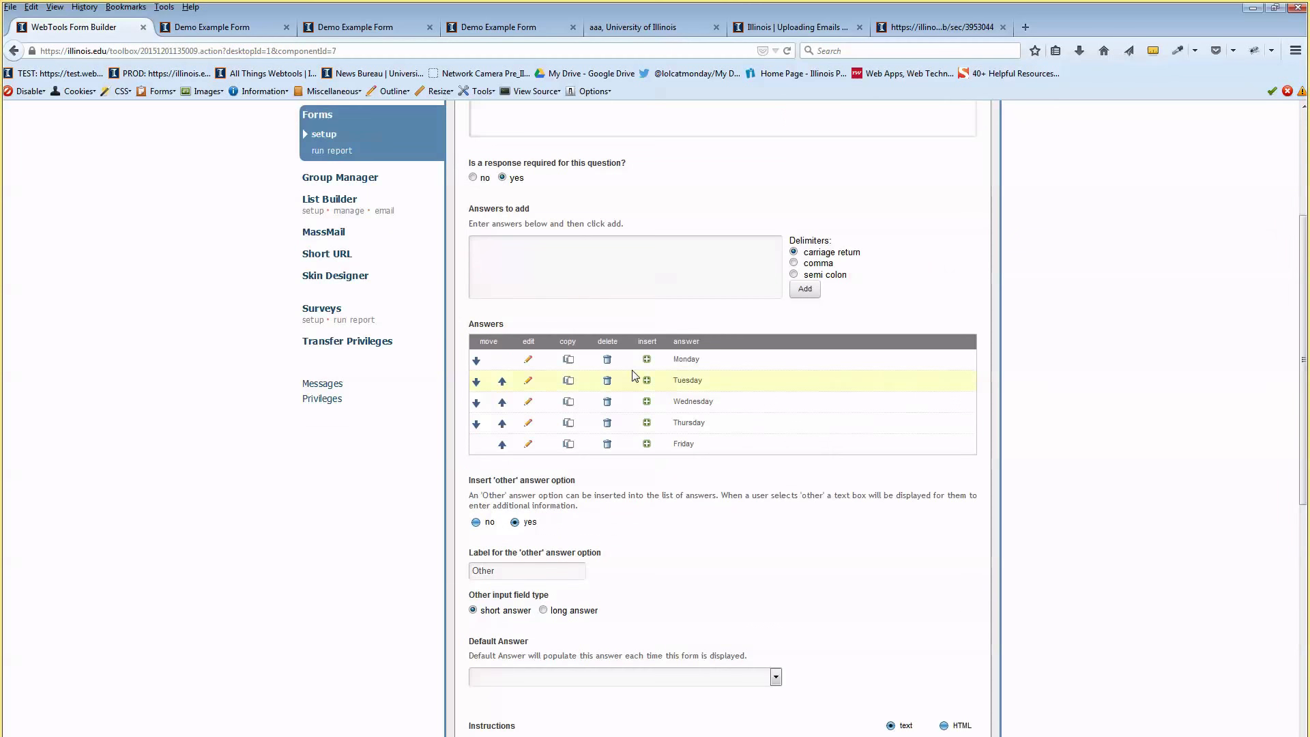
scroll(632, 375, down, 2)
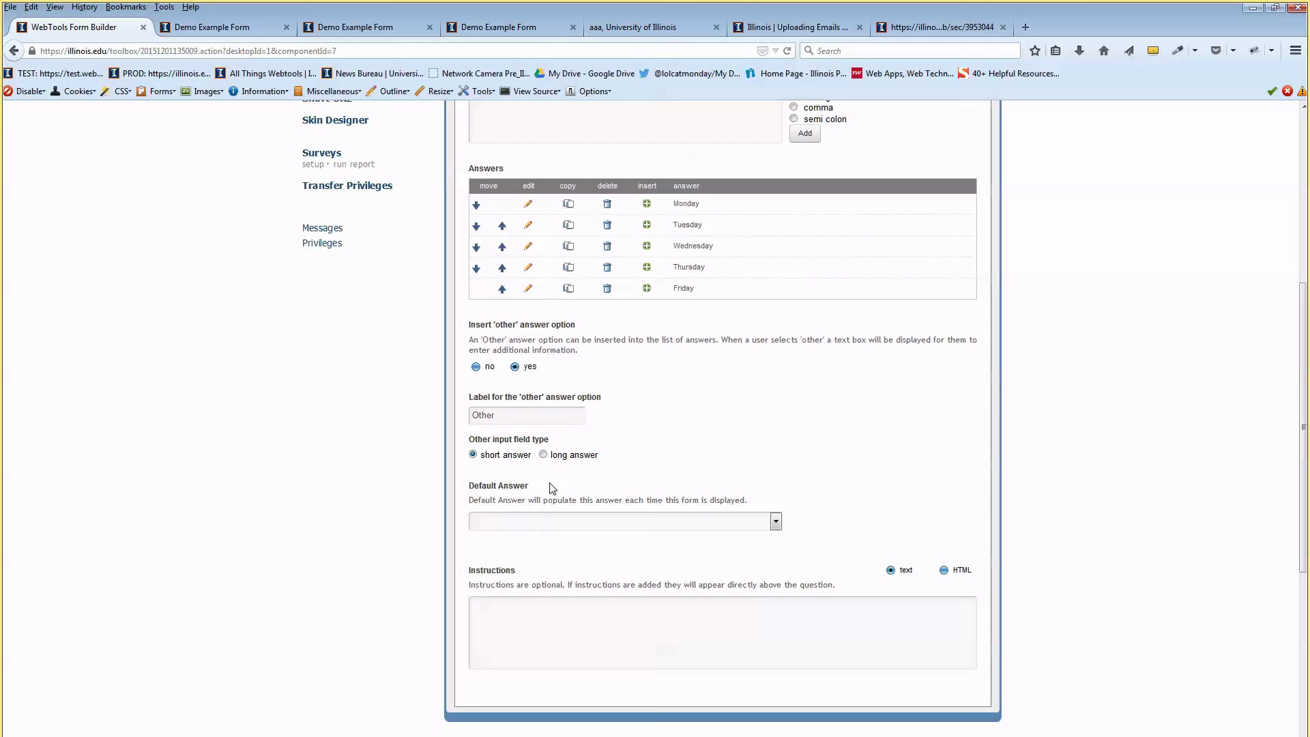
scroll(601, 495, down, 1)
Set the instructions to 'Choose only 1 option below' and save the weekday question
click(563, 538)
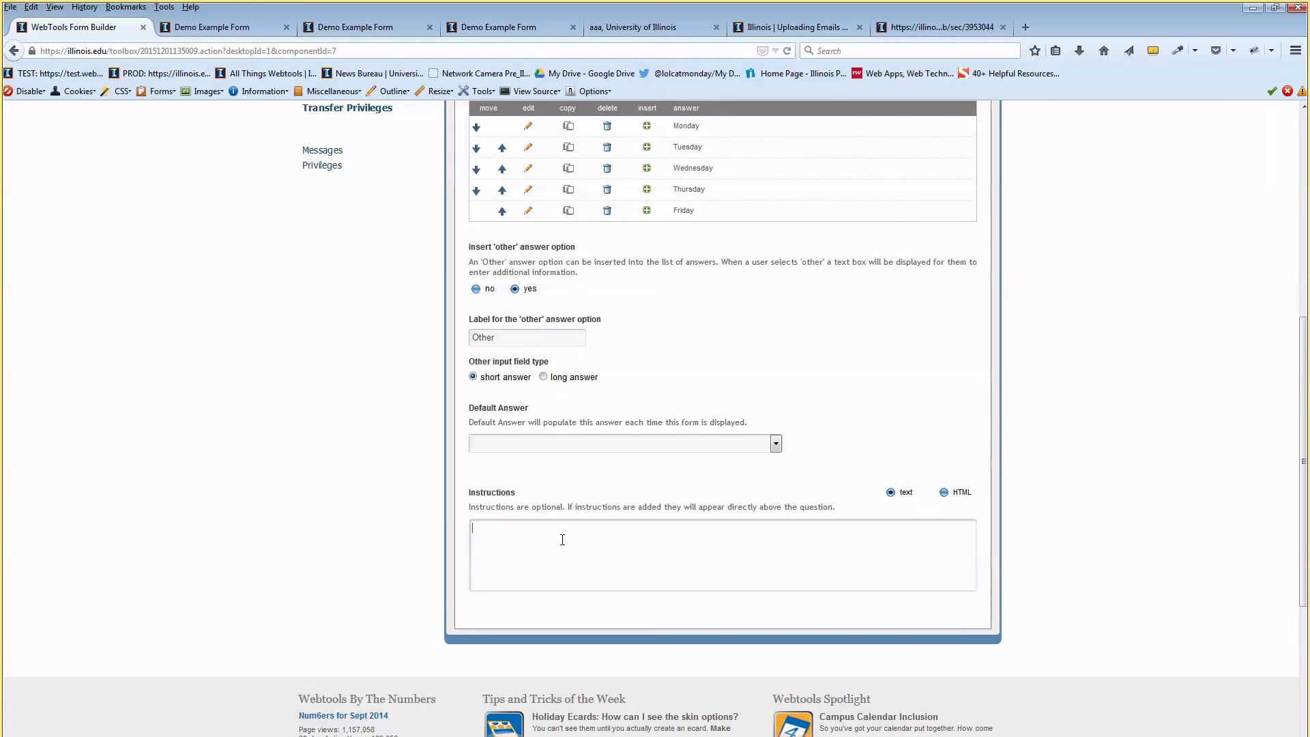
text(Sample Ins)
key(ctrl+a)
text(Choose)
text(only 1 option belopw)
key(BackSpace)
key(BackSpace)
text(w)
scroll(607, 525, up, 7)
click(474, 226)
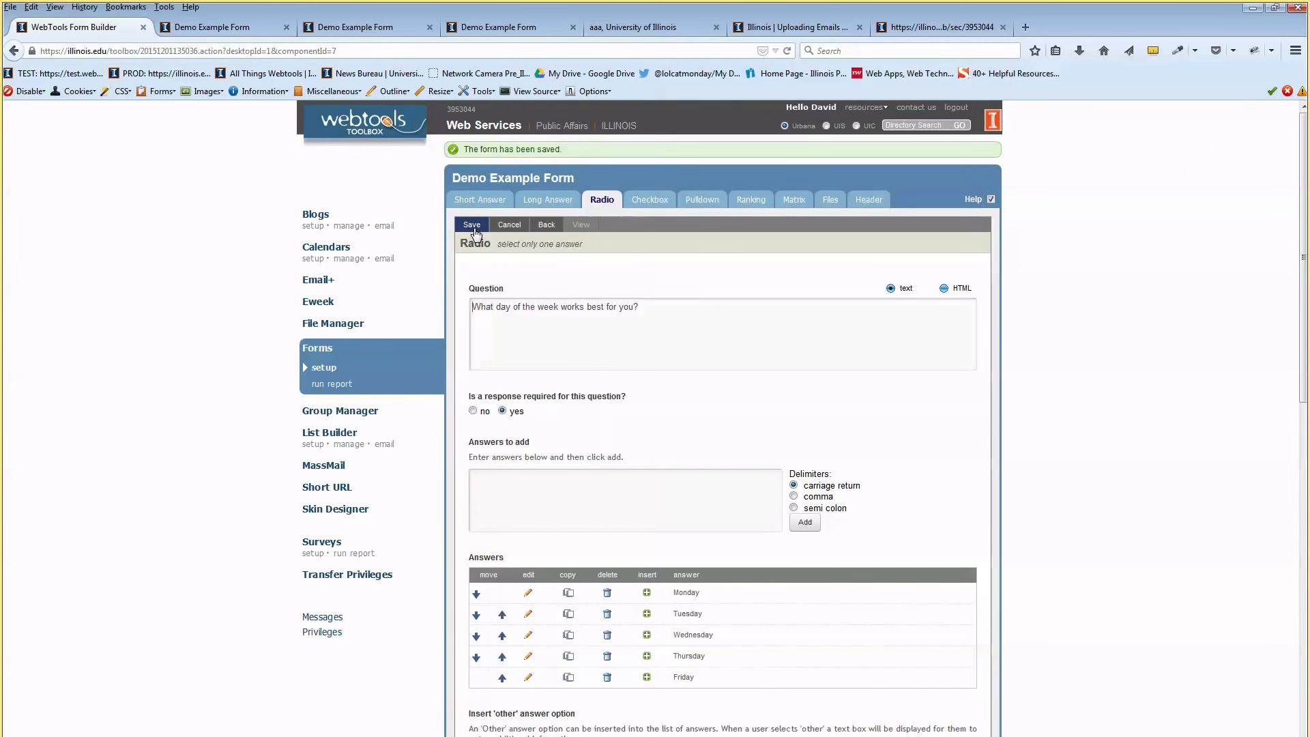
Open the form preview and try each weekday answer from Monday to Friday
click(545, 224)
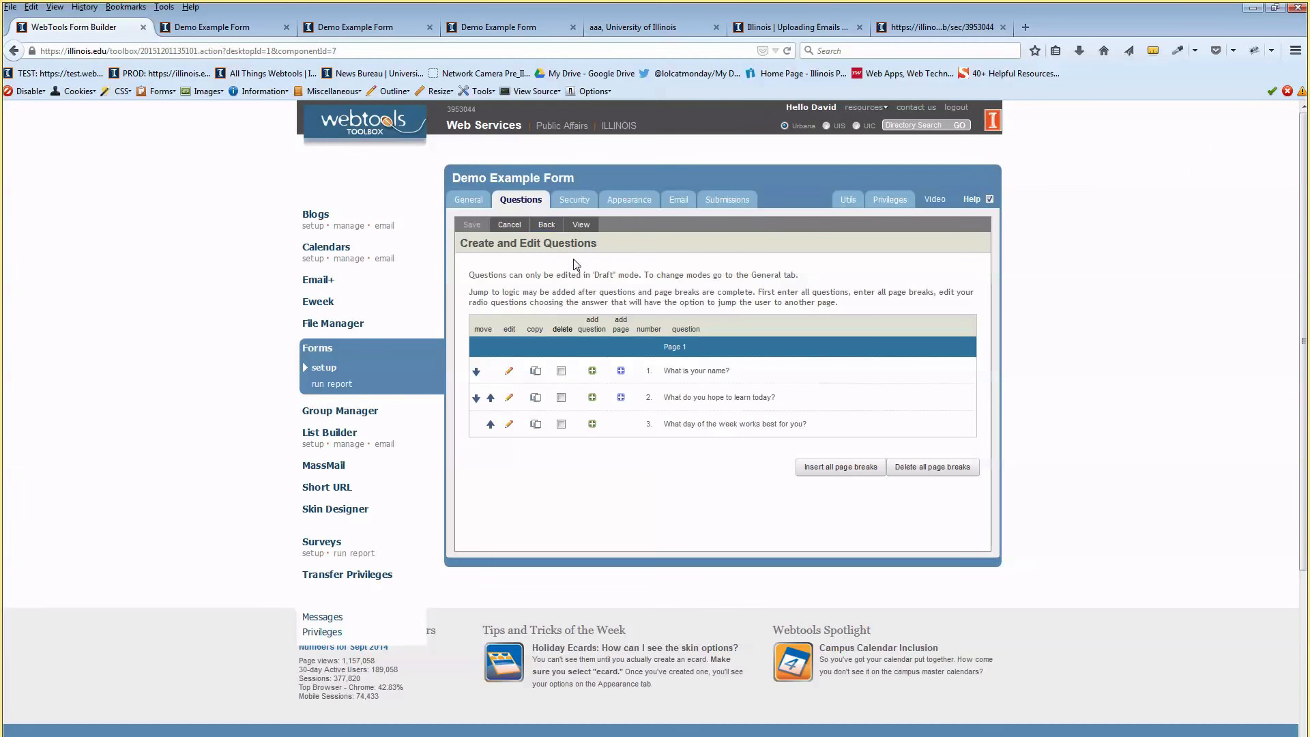
click(579, 225)
scroll(783, 318, down, 3)
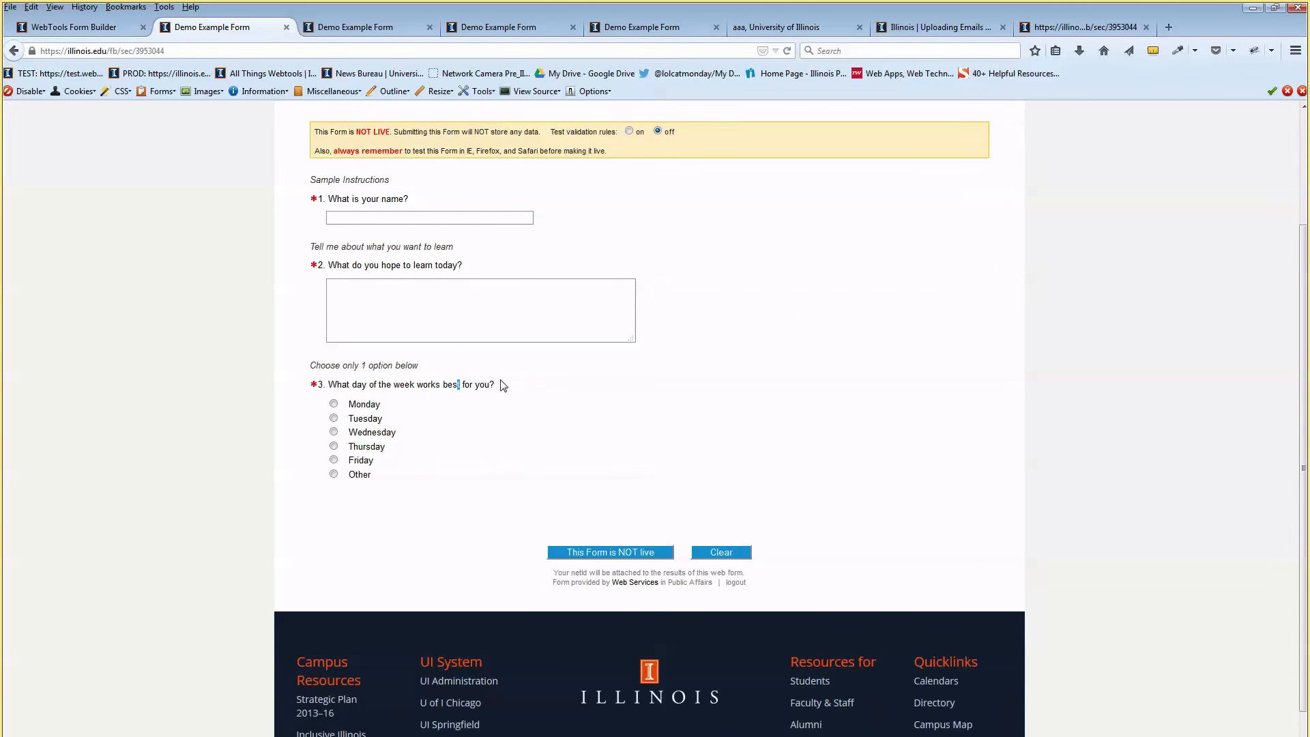
click(334, 406)
click(334, 418)
click(333, 432)
click(334, 446)
click(333, 460)
Choose Other, enter 'Saturday' in its text box, and return to the builder
click(333, 474)
text(Saturday)
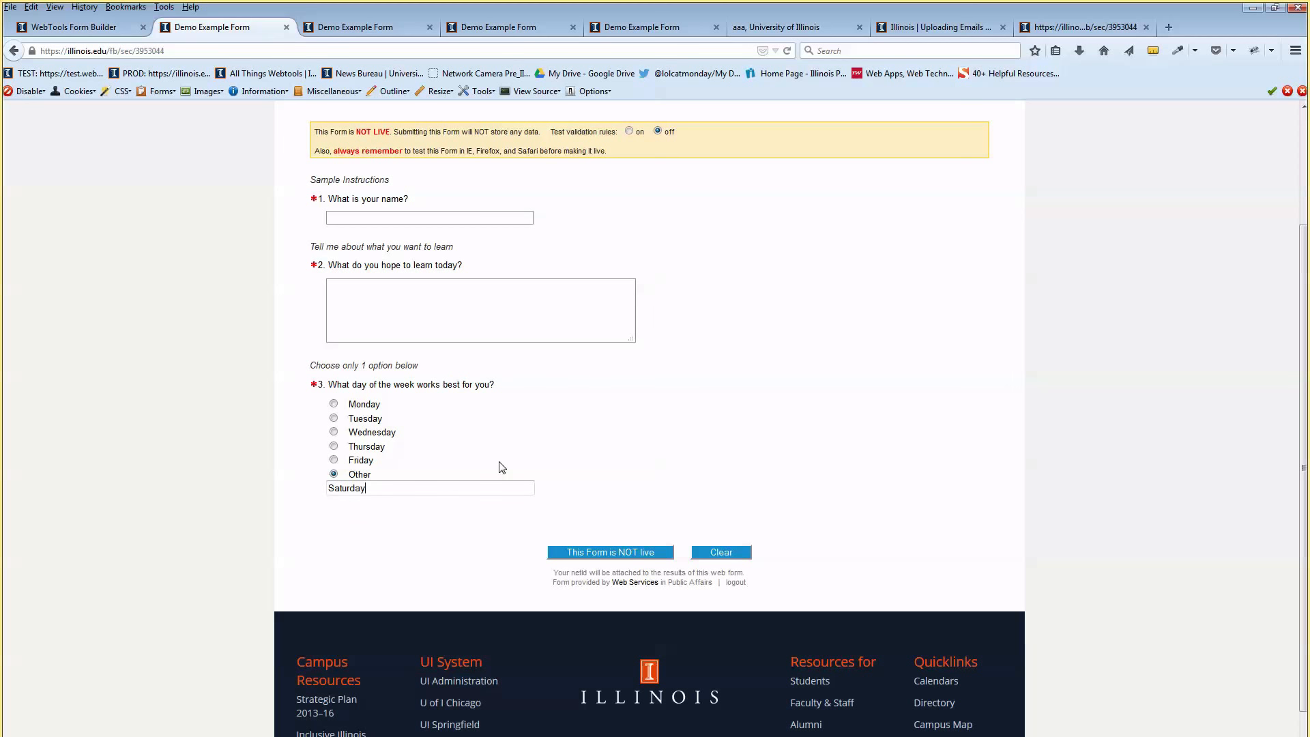
drag(350, 478, 369, 479)
click(369, 478)
click(89, 27)
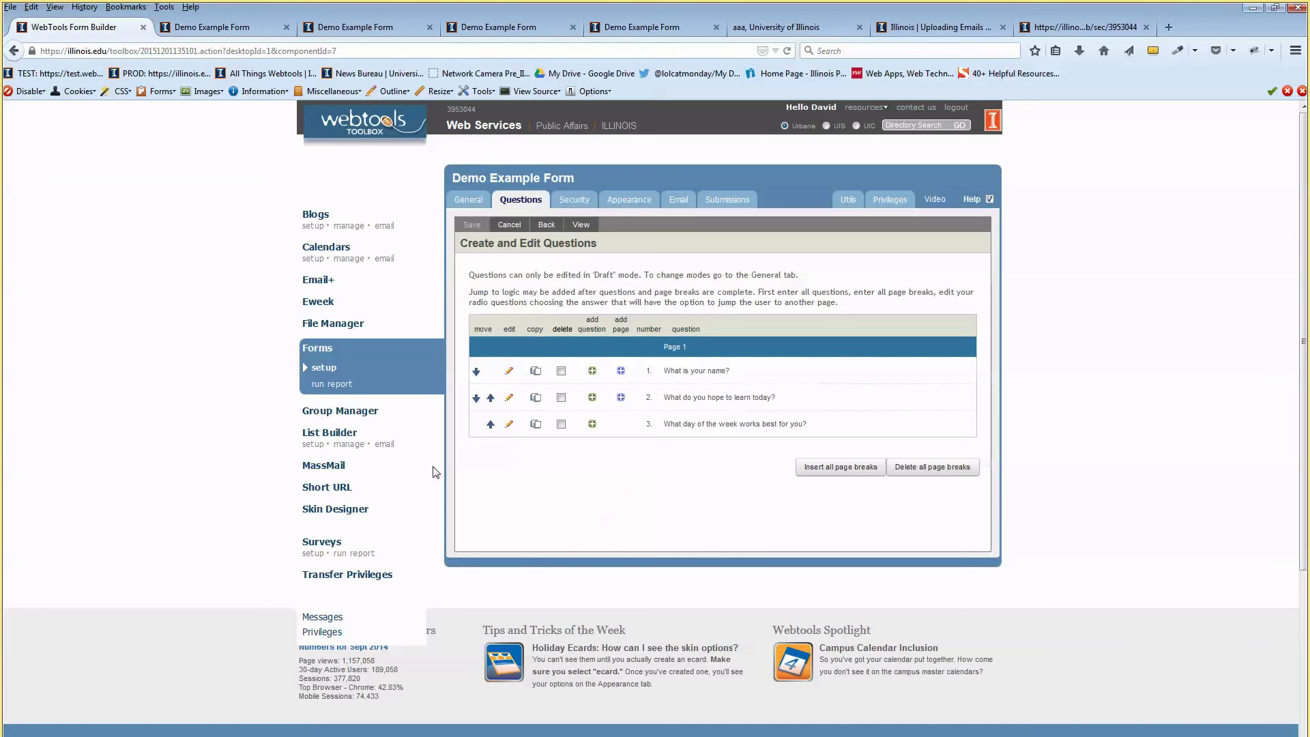
Relabel question 3's Other option to 'Something else', save, and return to the list
click(509, 425)
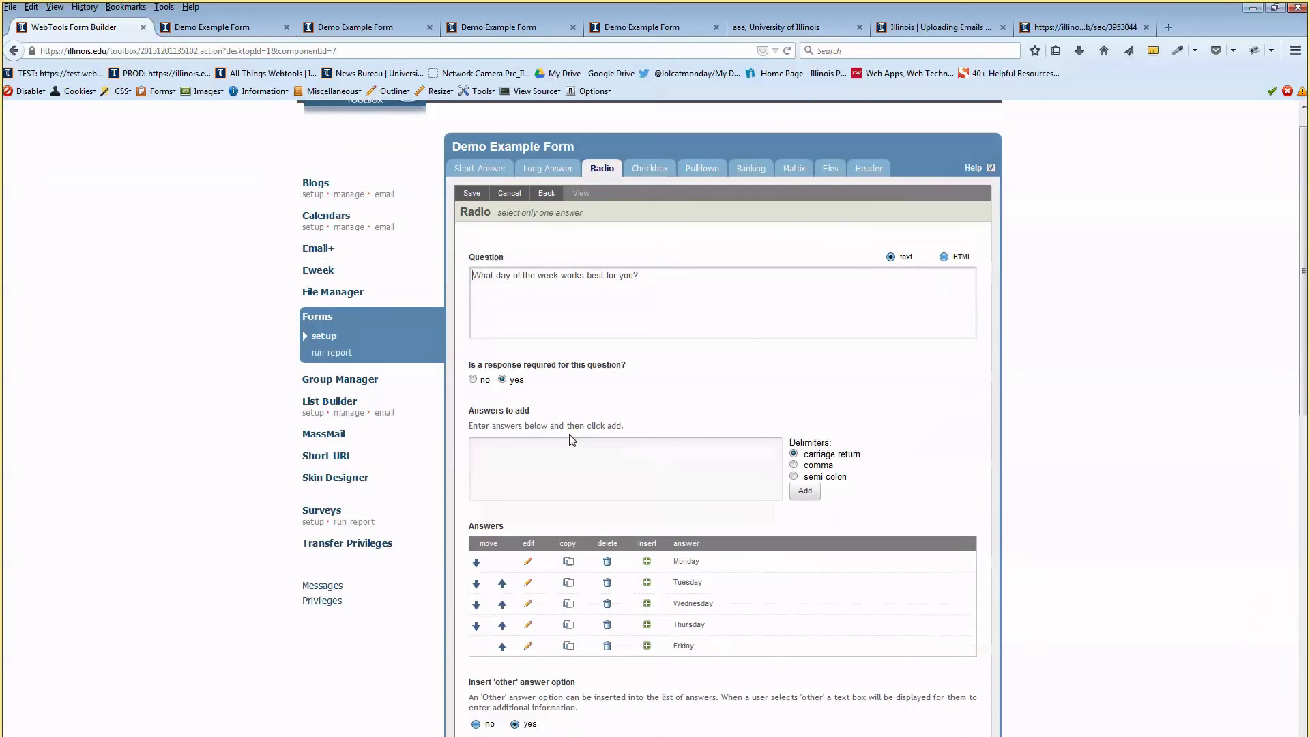
scroll(515, 477, down, 5)
double_click(518, 496)
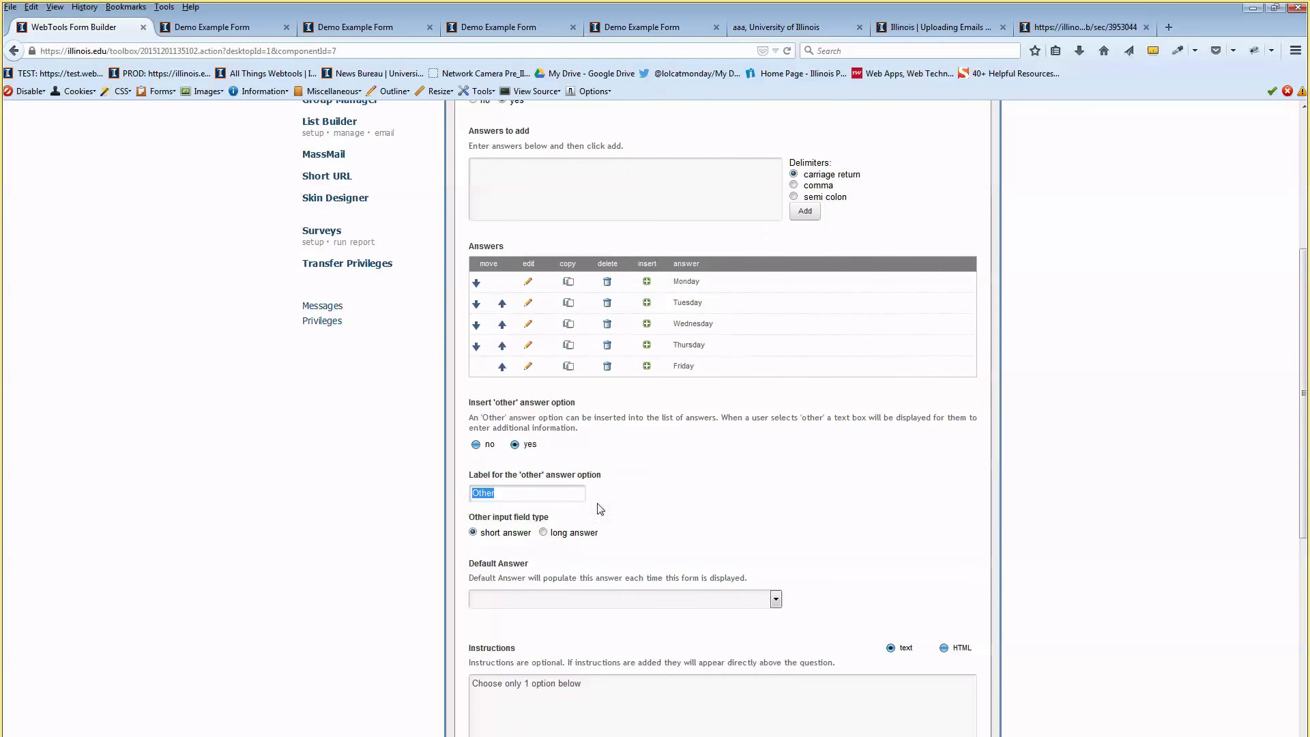
text(Something else)
scroll(577, 277, up, 5)
click(471, 146)
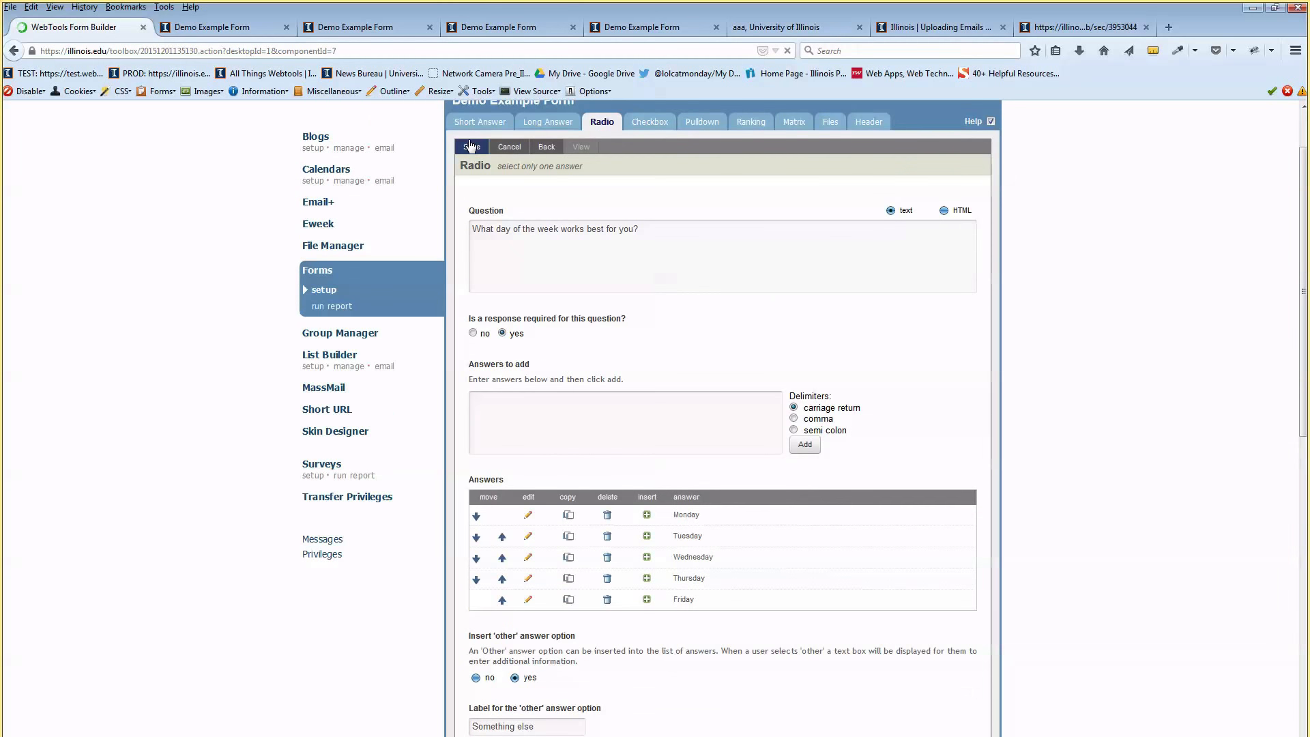
click(549, 225)
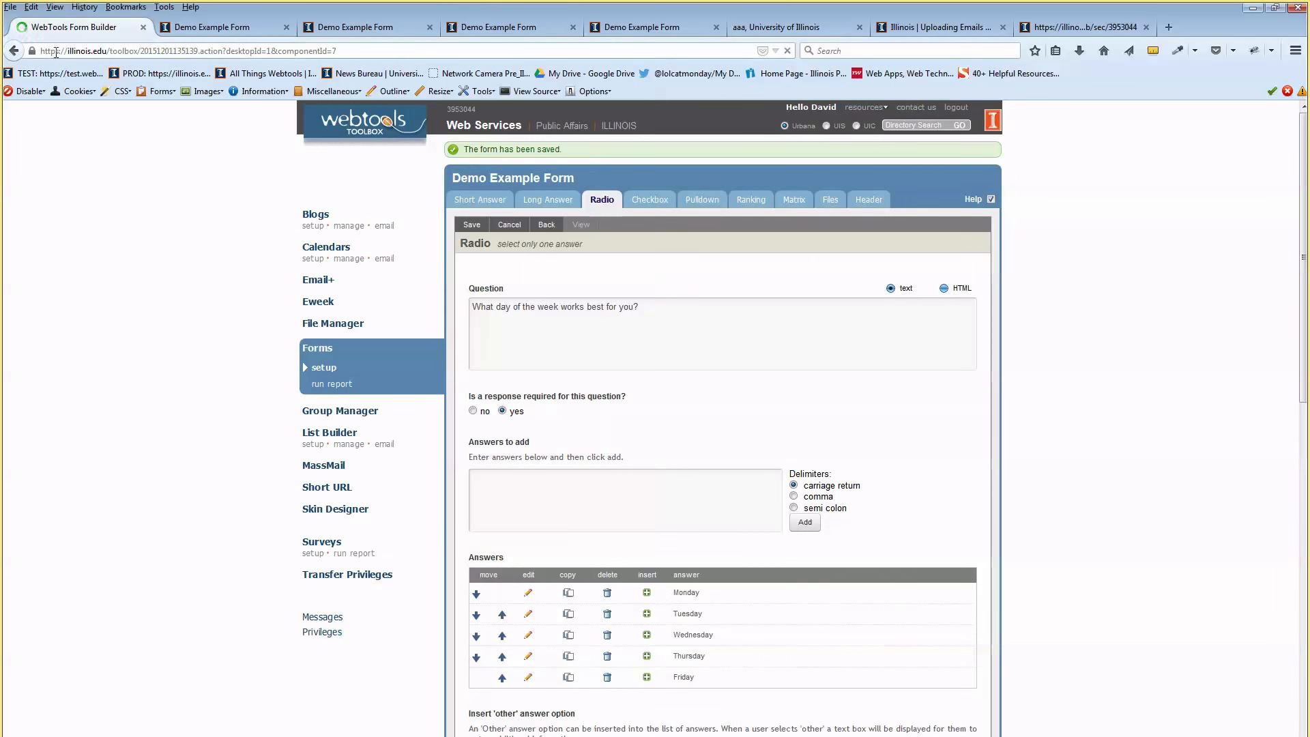
Preview the form, confirm 'Something else' shows a text box, then go back to the builder
click(585, 225)
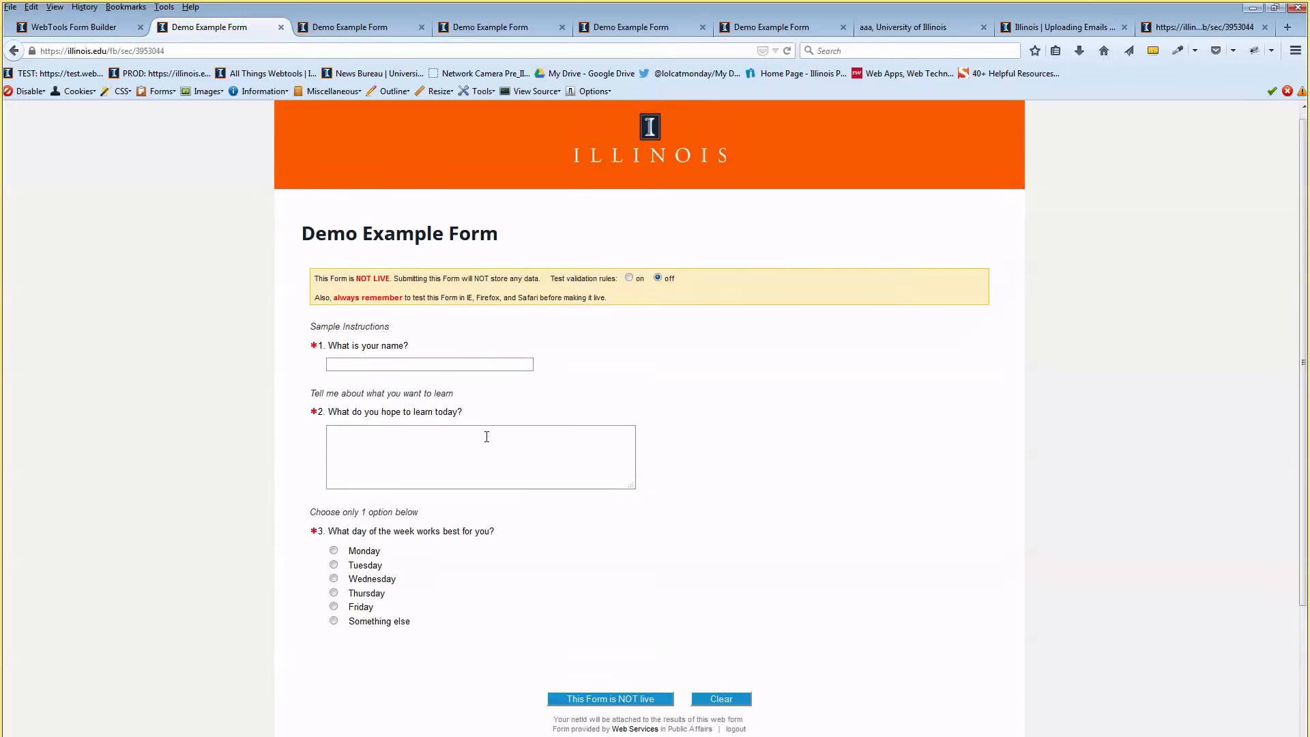
scroll(485, 432, down, 3)
click(334, 552)
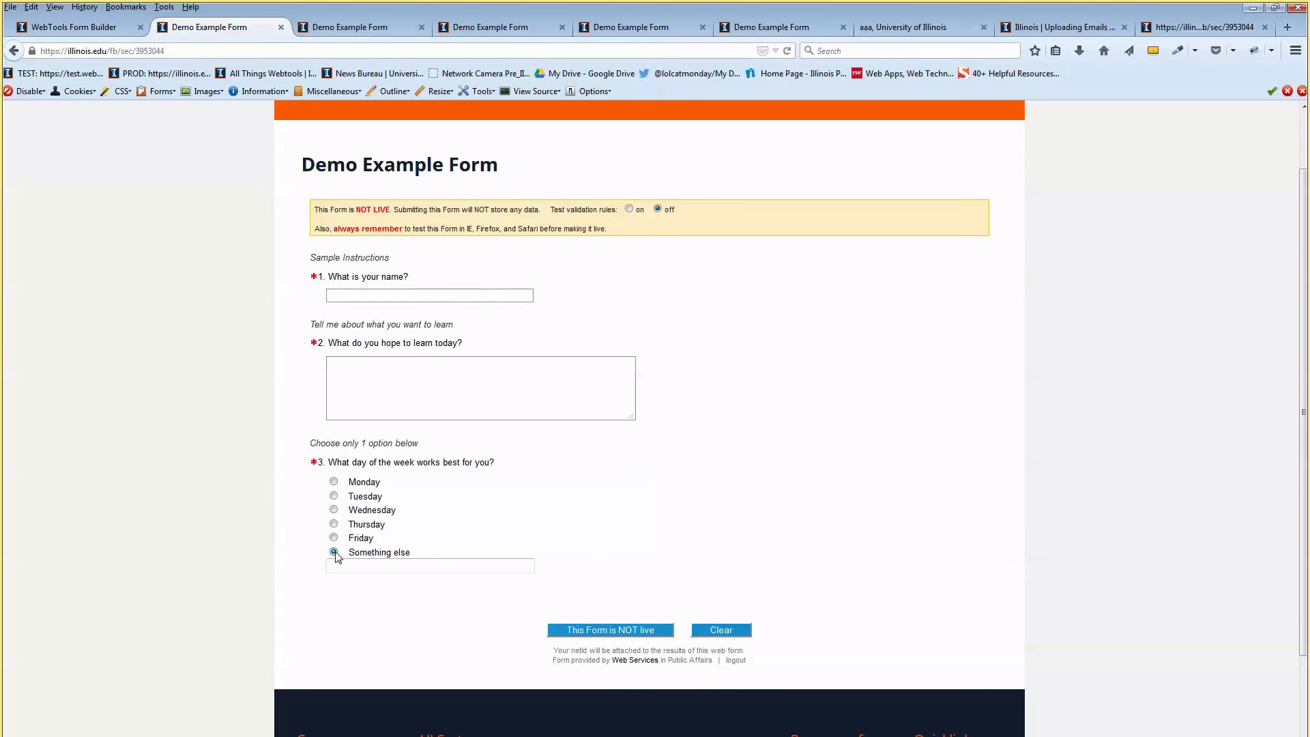
key(ctrl+Page_Up)
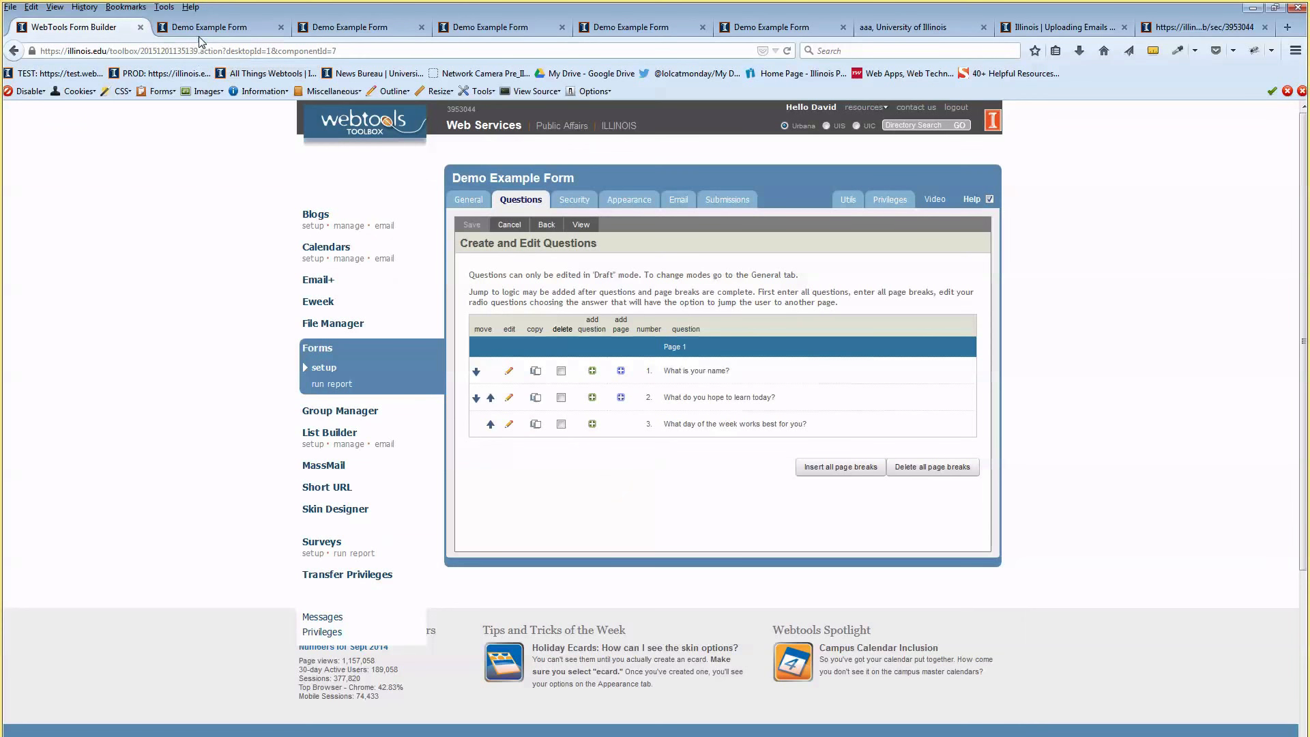
key(ctrl+Page_Down)
click(392, 566)
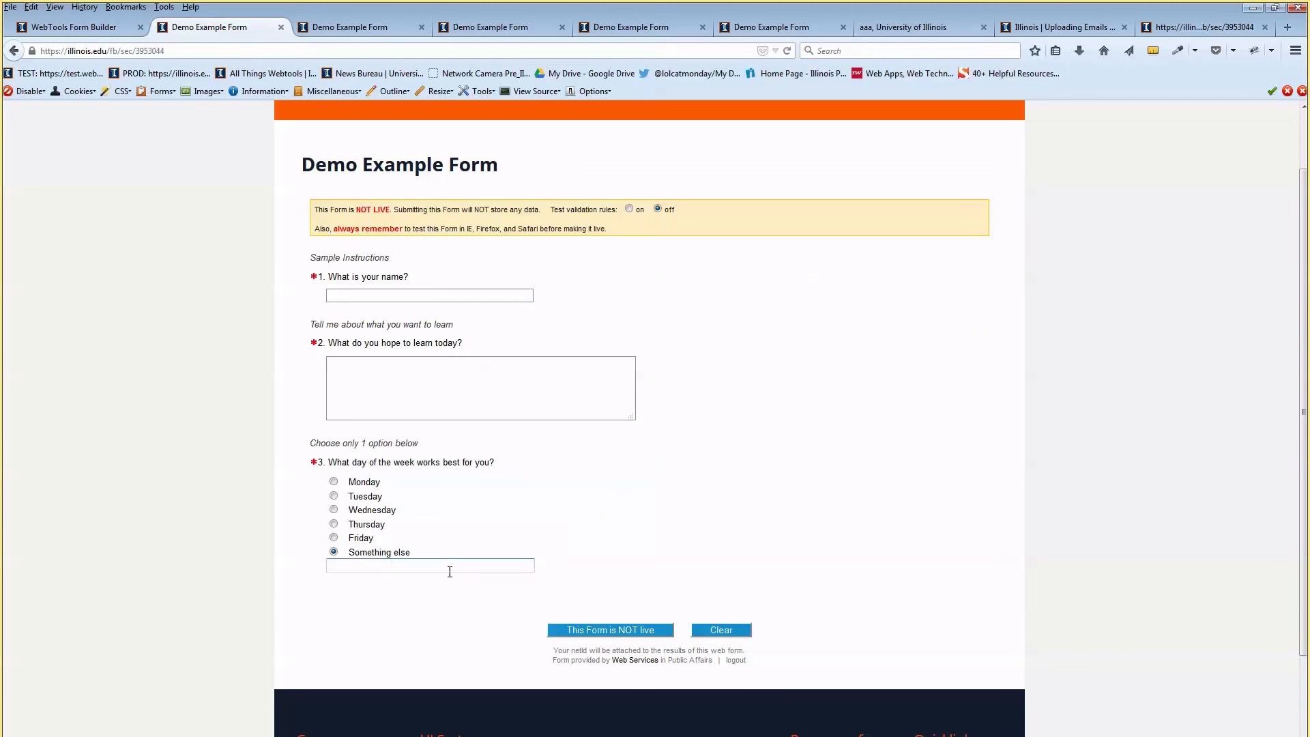
click(429, 371)
click(73, 27)
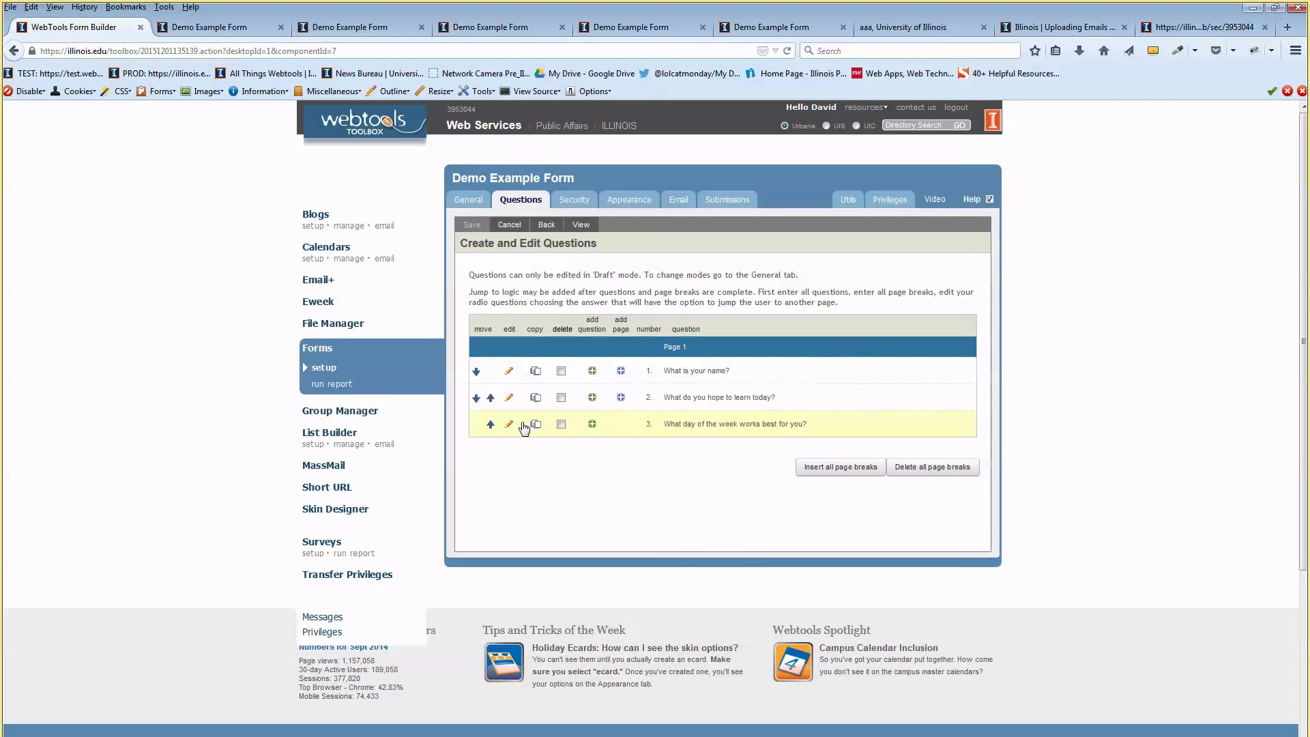
Add a Checkbox question after question 3 asking 'What times are you usually available?'
click(592, 425)
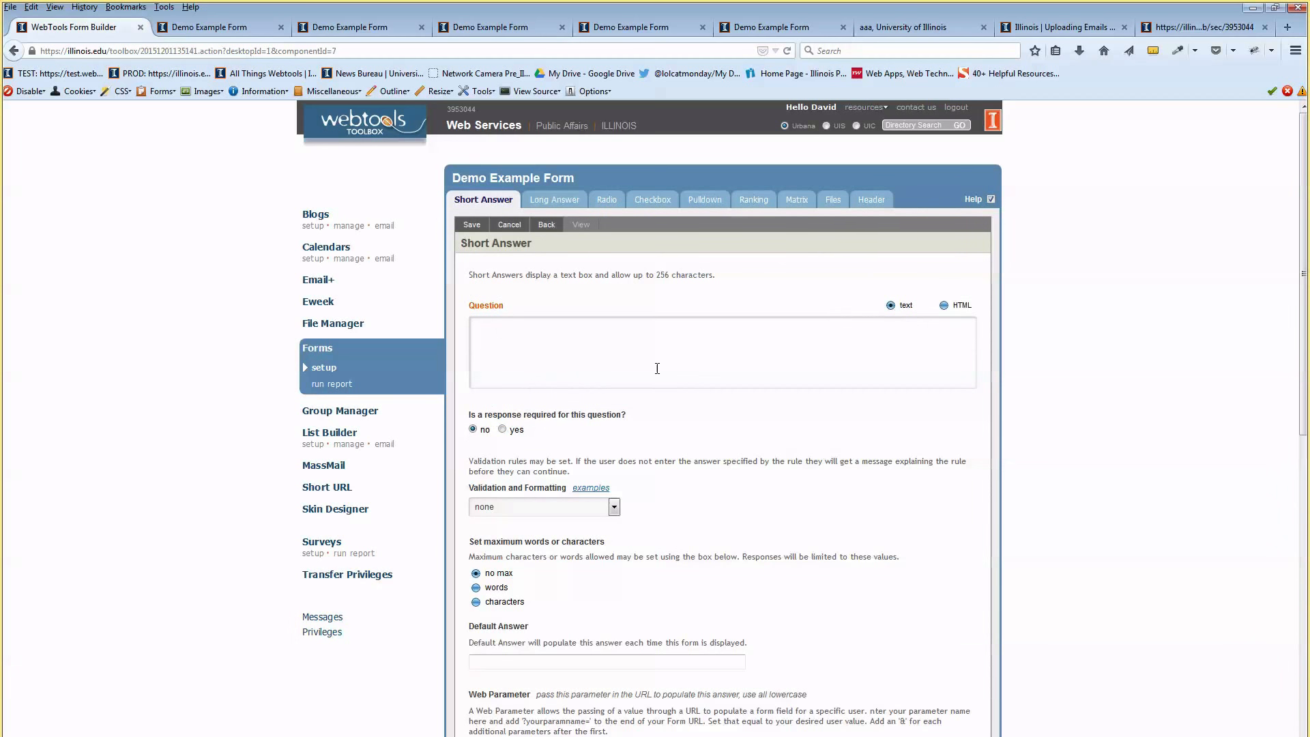
click(667, 202)
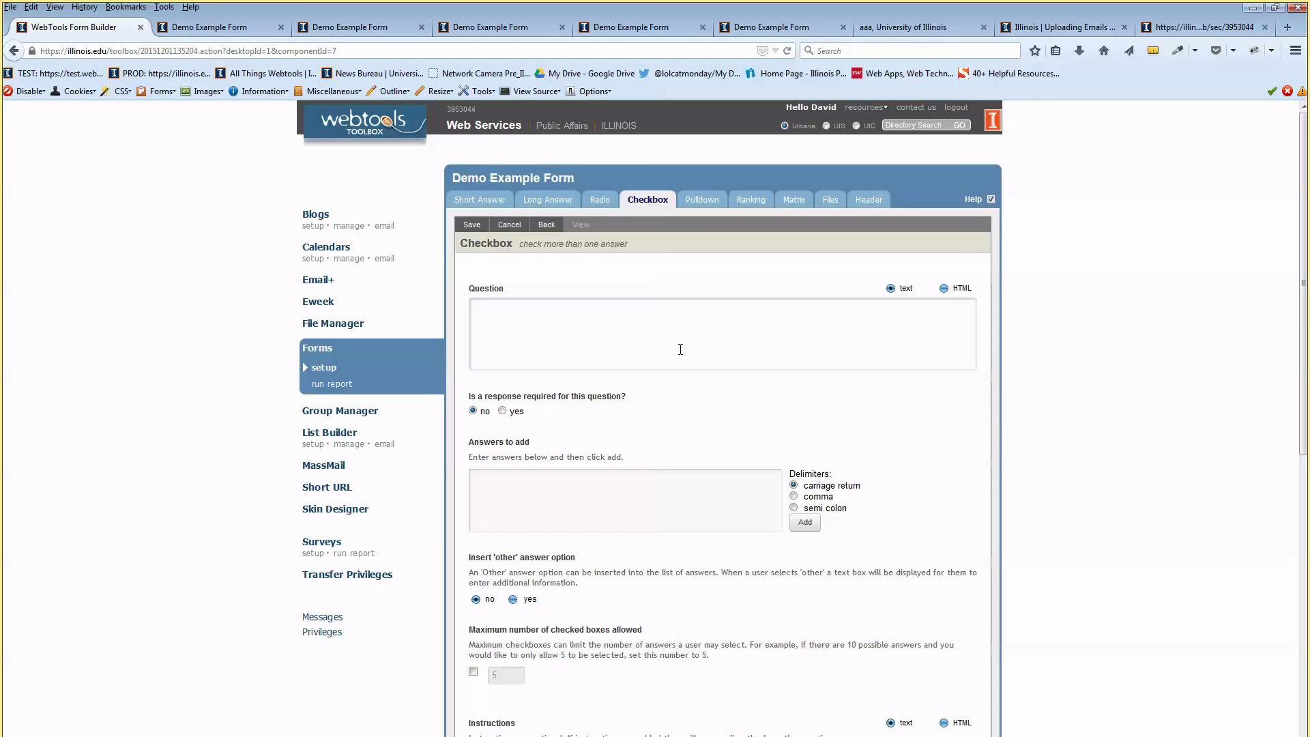
text(What times are you usually availba)
key(BackSpace)
Make it required and add the answers Morning, Afternoon and Evening
scroll(683, 307, down, 2)
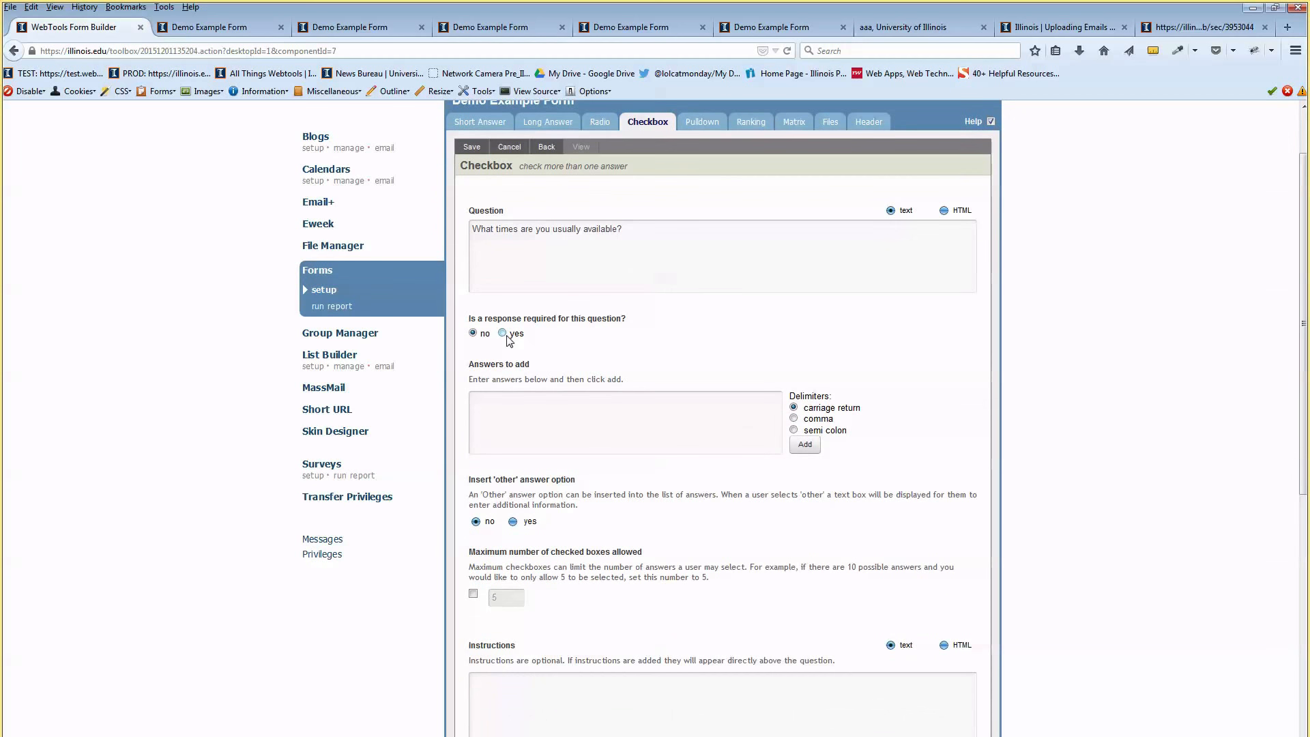
click(502, 333)
scroll(635, 380, down, 2)
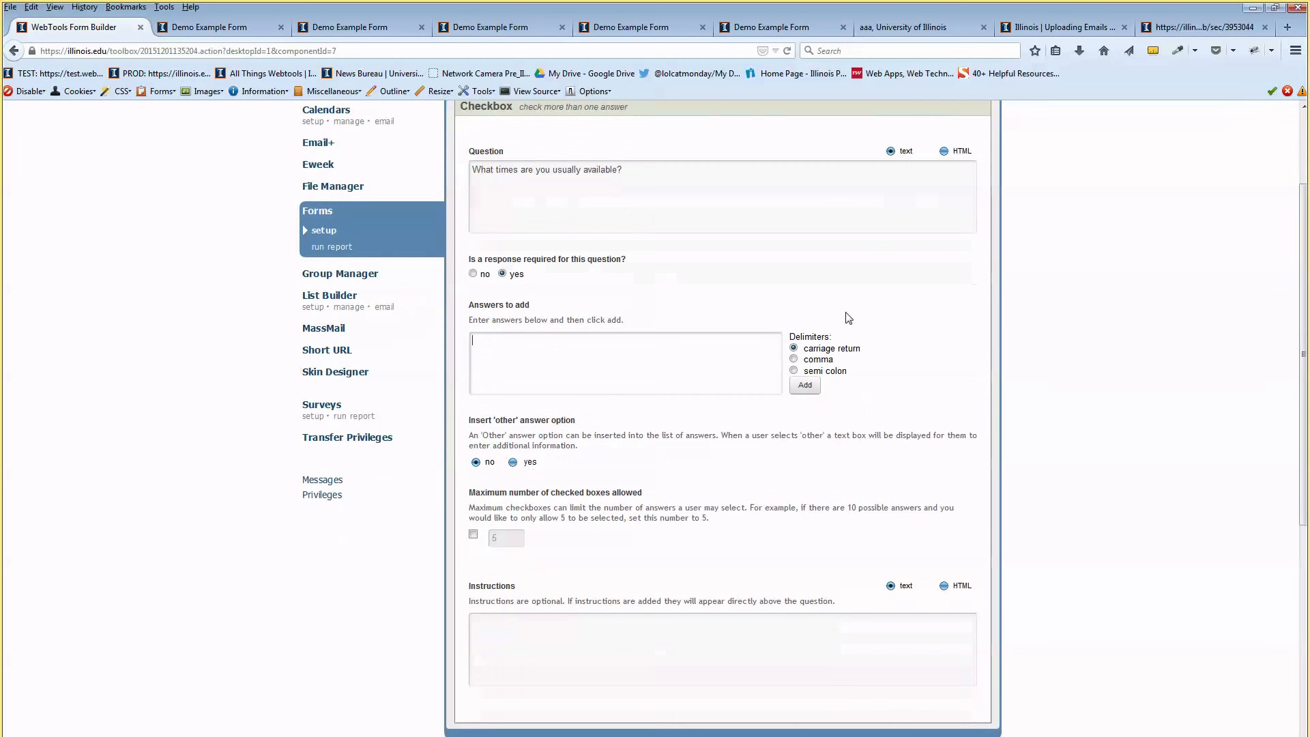
click(634, 334)
text(Monday Tuesday Wednesday Thursday Friday)
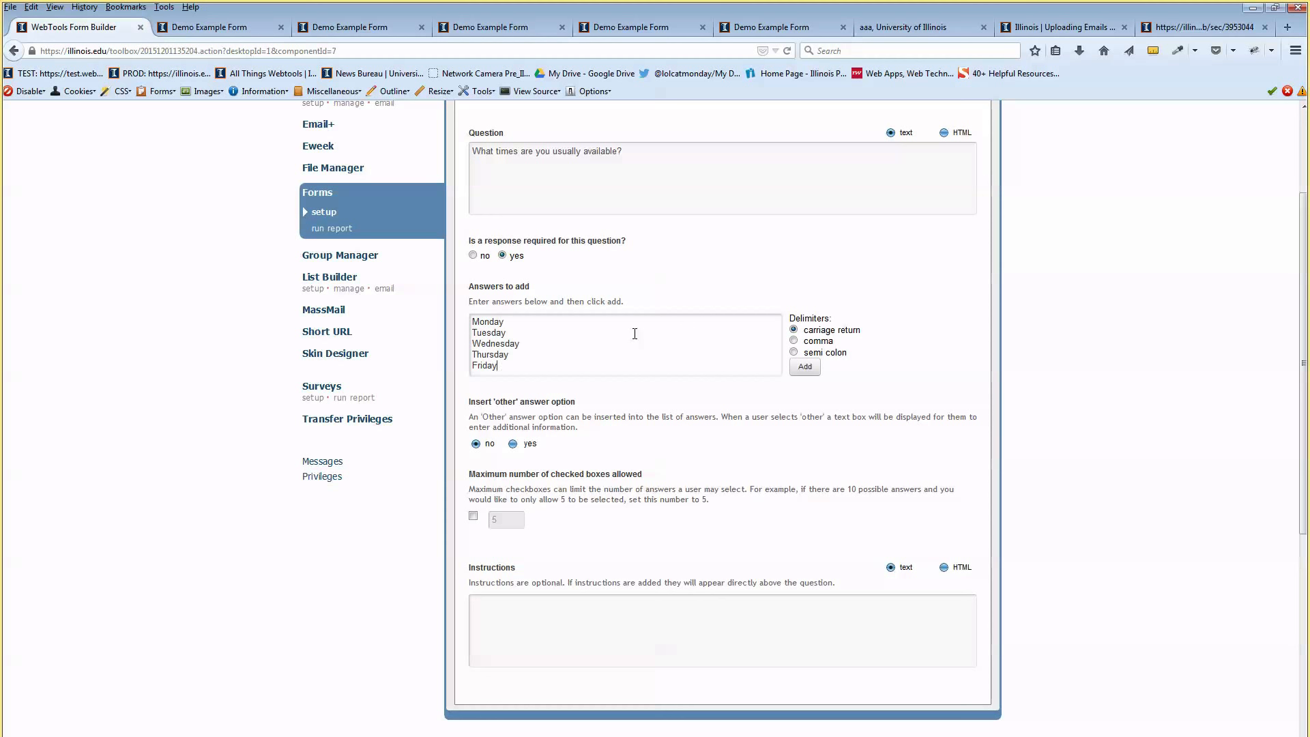
drag(539, 377, 450, 316)
key(BackSpace)
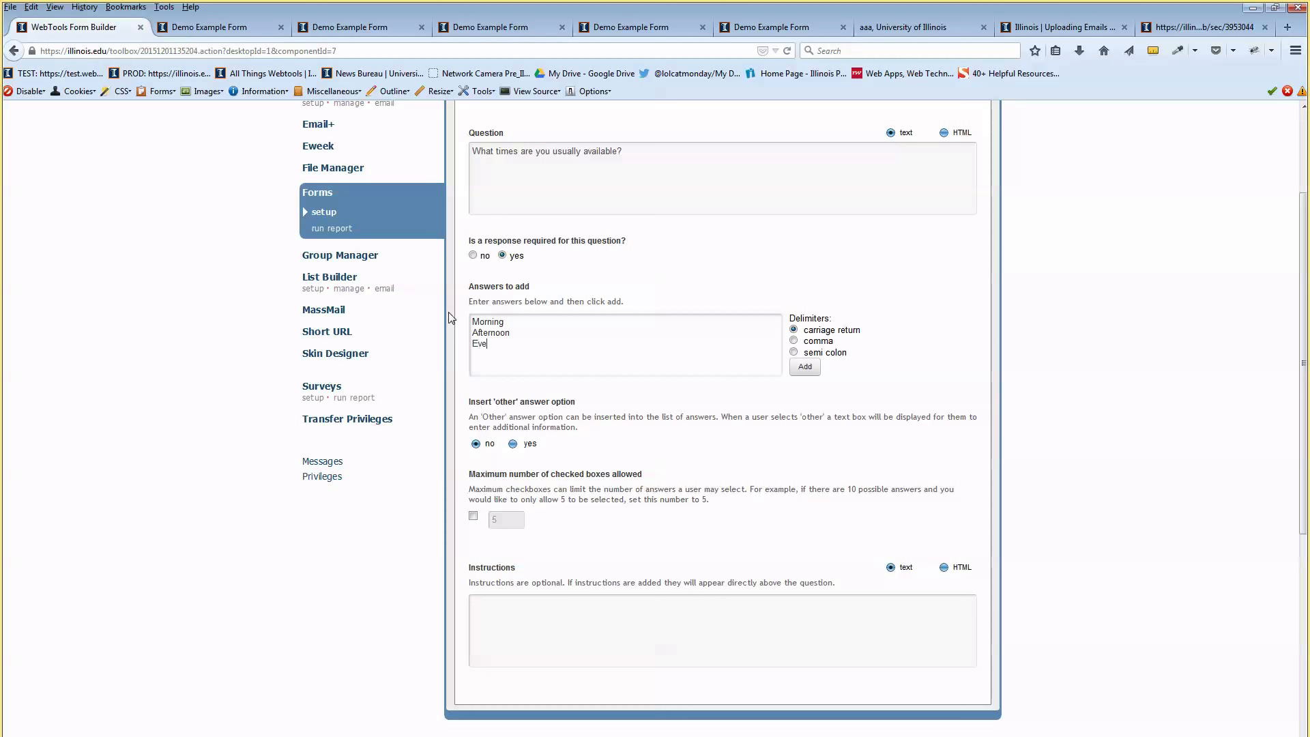
key(Left)
key(Left)
key(Left)
key(BackSpace)
click(805, 366)
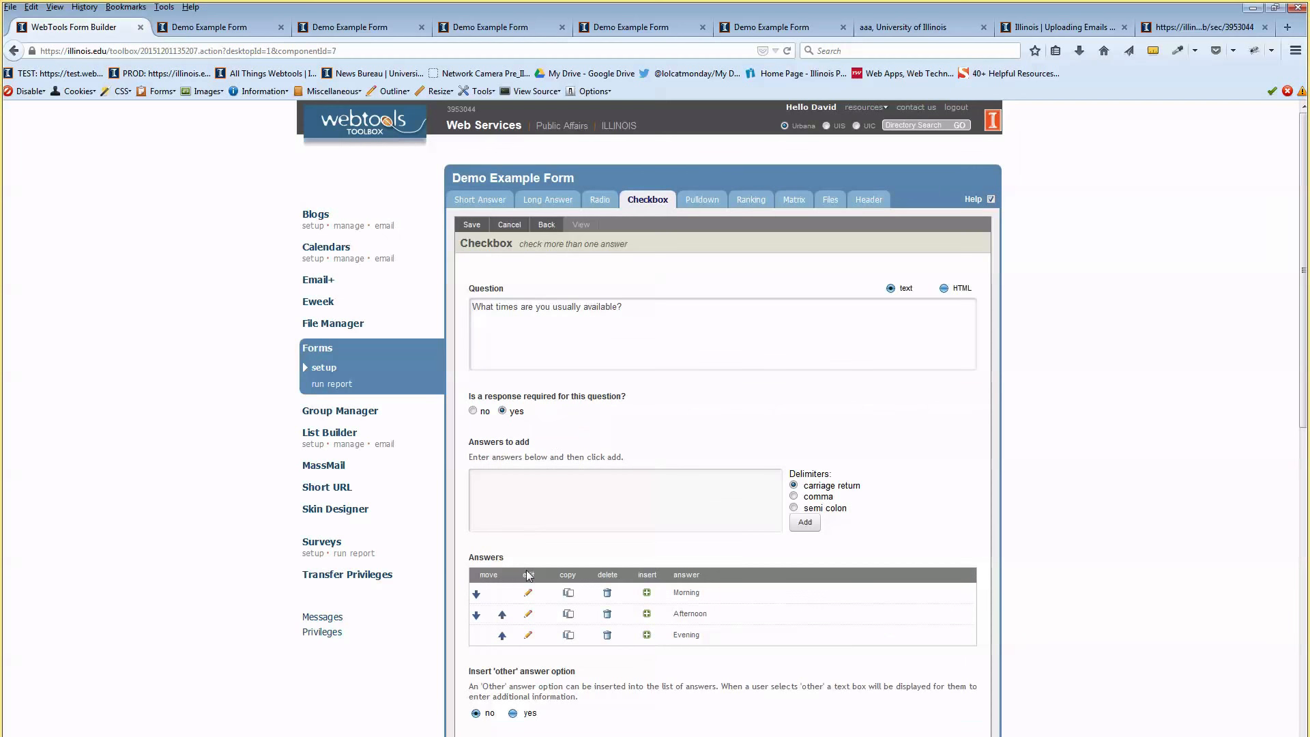
Enable the maximum checked boxes limit, change it from 5 to 2, and save the question
scroll(516, 654, down, 3)
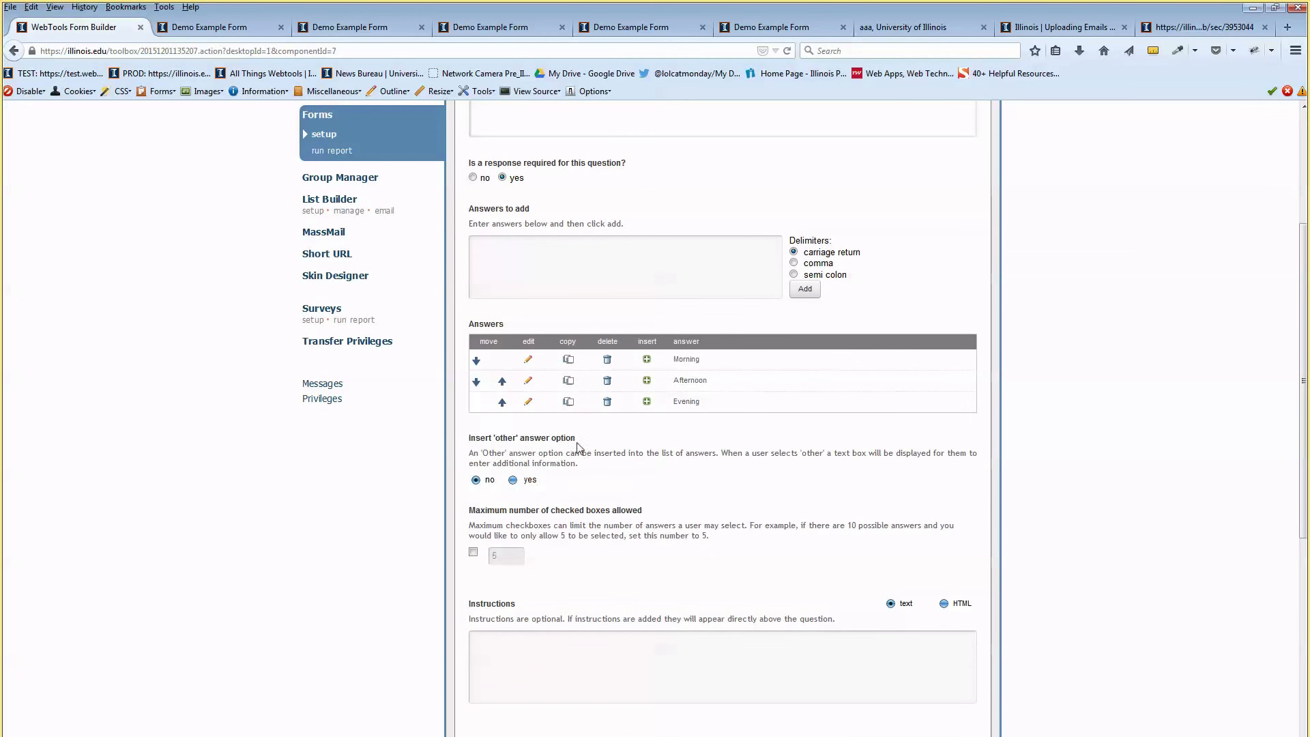
scroll(598, 504, down, 1)
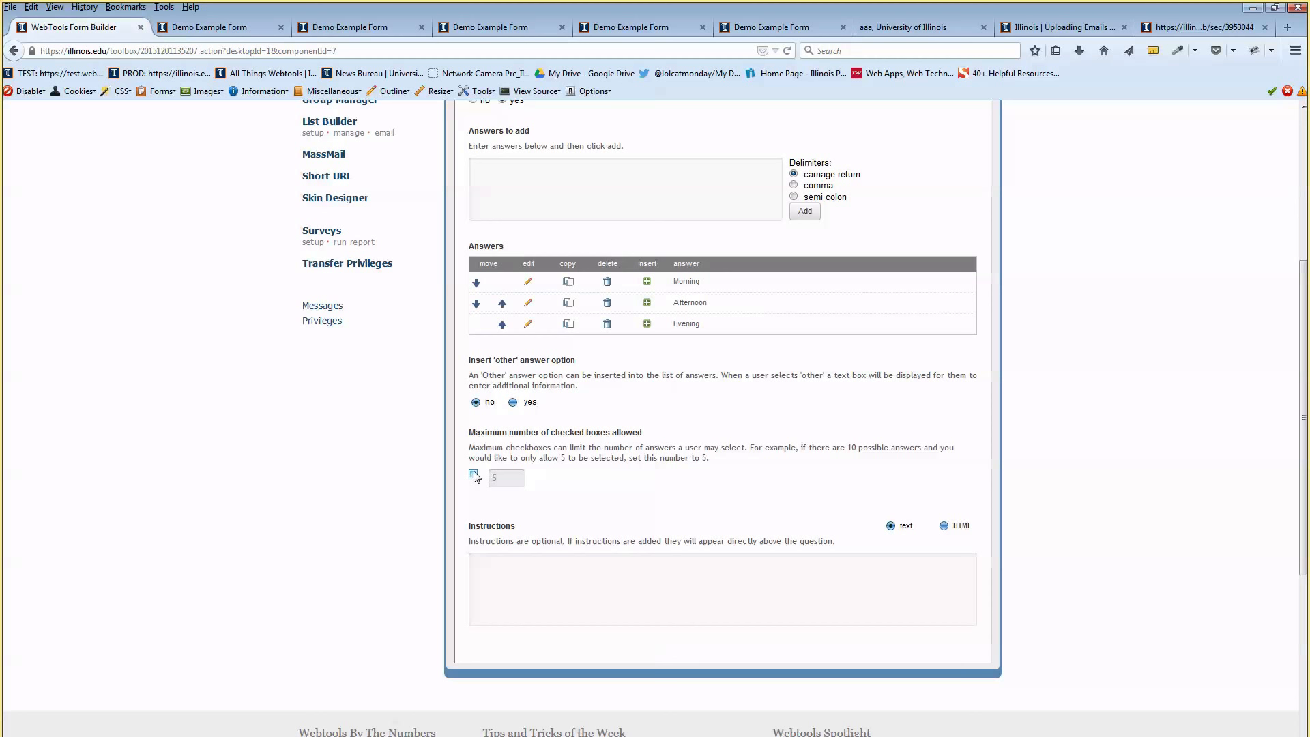
double_click(516, 432)
click(572, 433)
drag(505, 448, 566, 448)
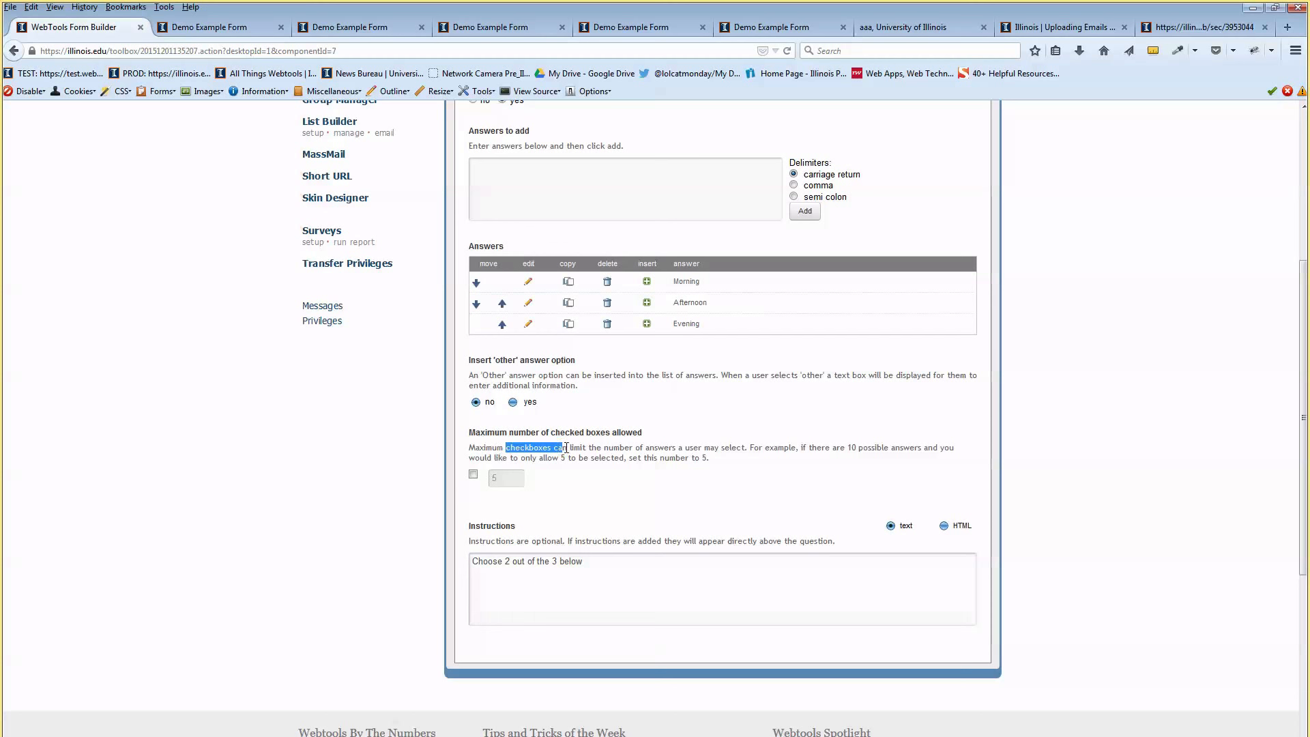
click(599, 448)
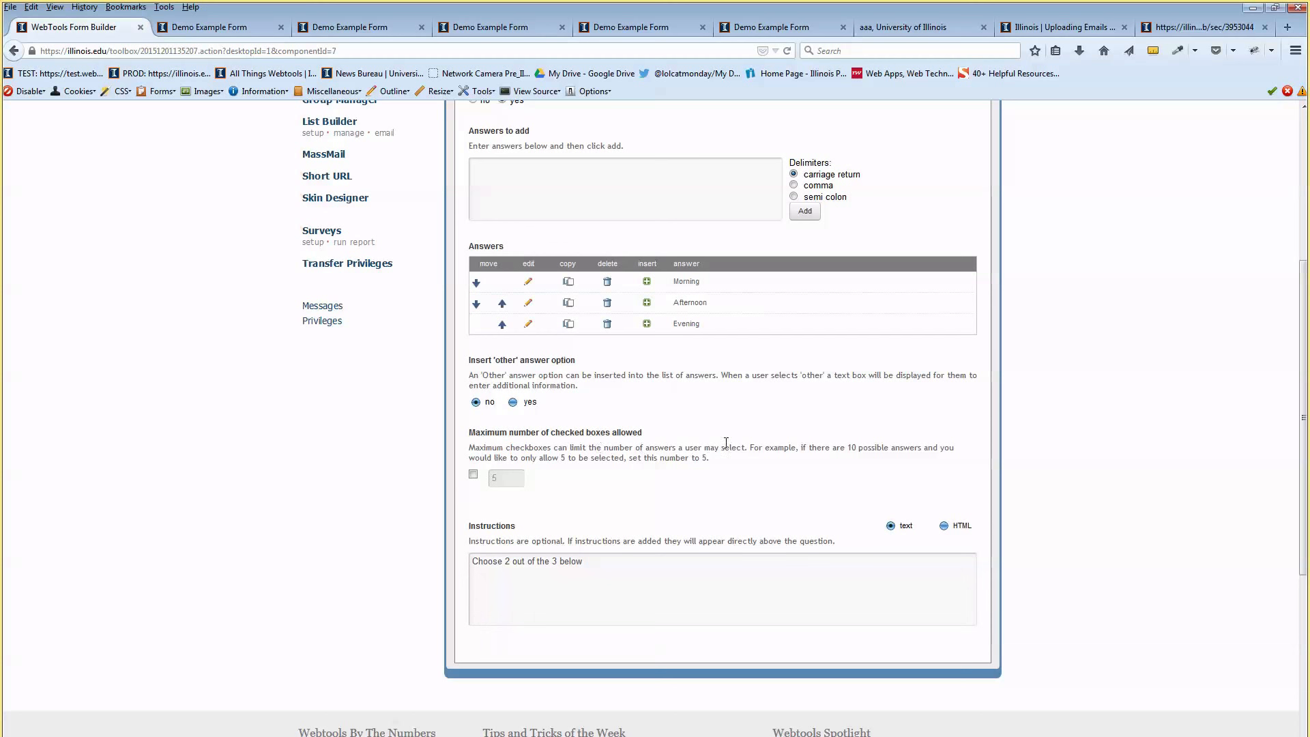
click(473, 475)
drag(505, 477, 485, 475)
text(2)
scroll(601, 444, up, 5)
click(472, 225)
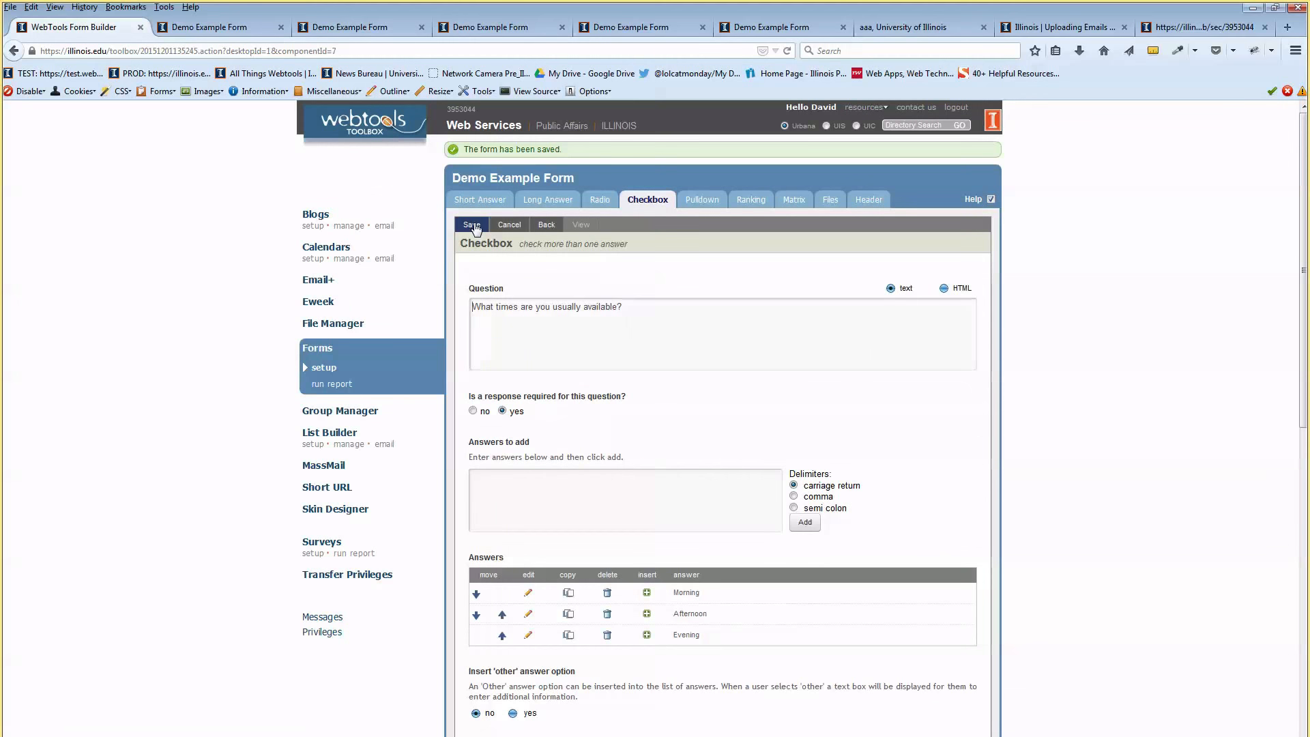
Preview the form and check all three availability boxes: Evening, Afternoon and Morning
click(545, 226)
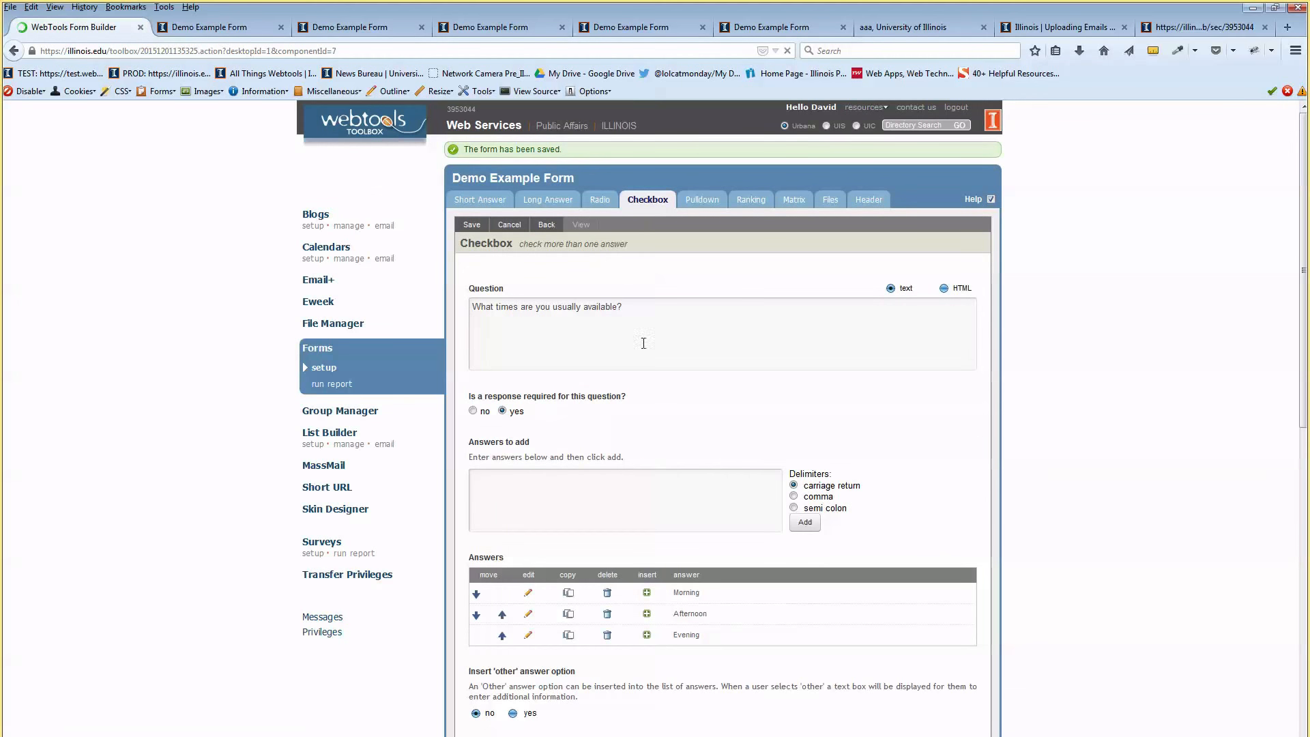
click(580, 223)
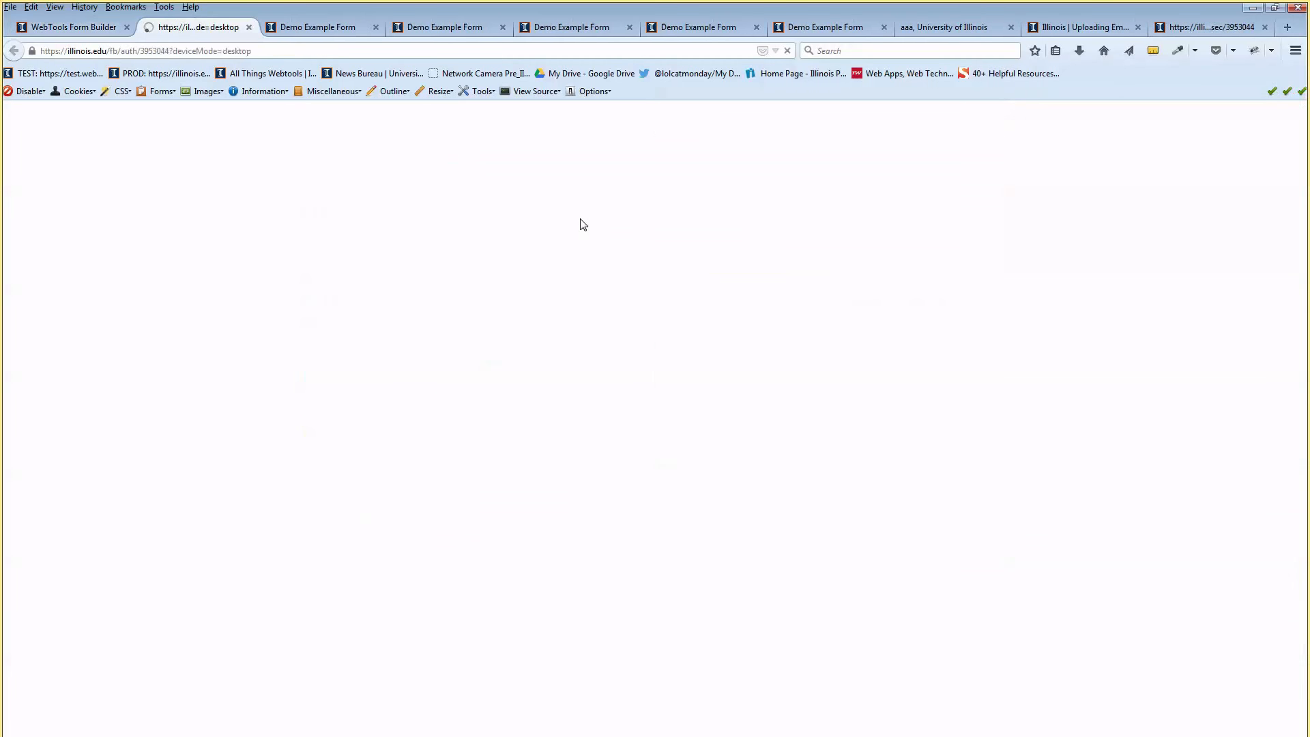
scroll(621, 235, down, 3)
scroll(623, 236, down, 1)
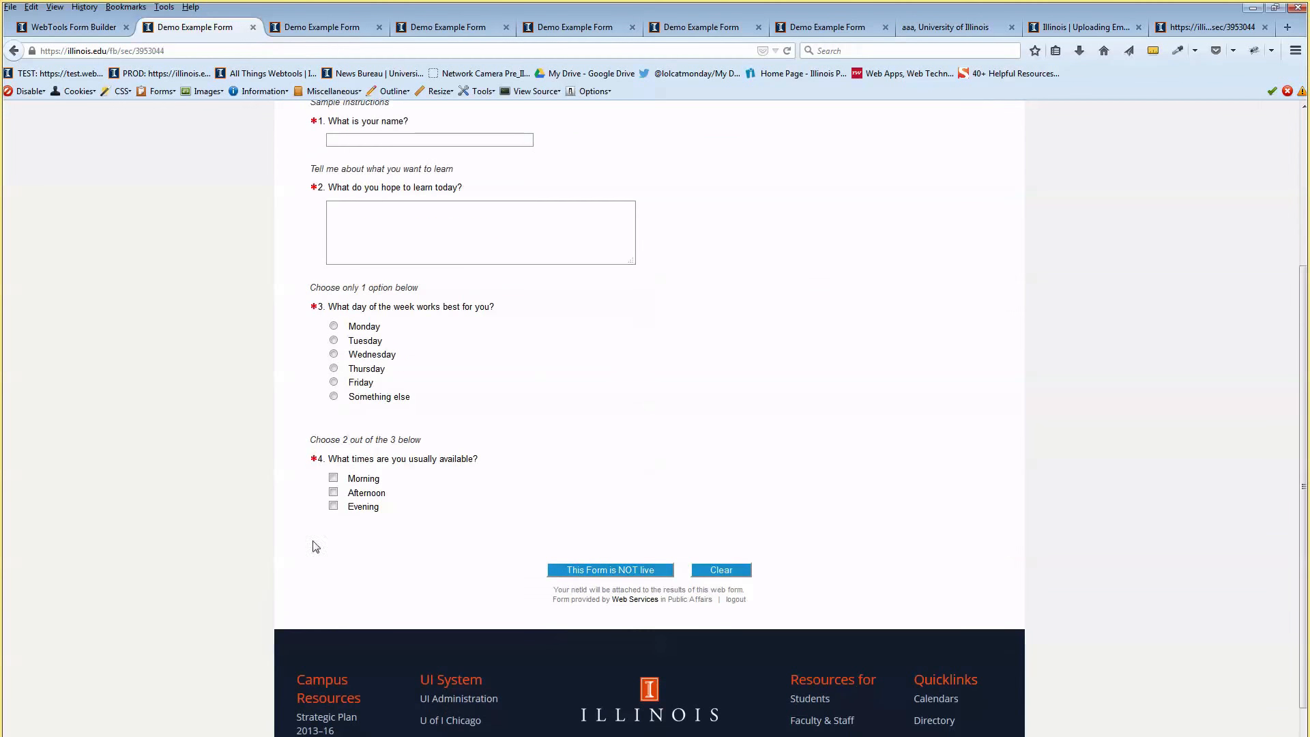
click(333, 507)
click(333, 492)
click(334, 477)
Turn on validation rules, submit the preview, and review the maximum-of-2 error
scroll(409, 511, up, 3)
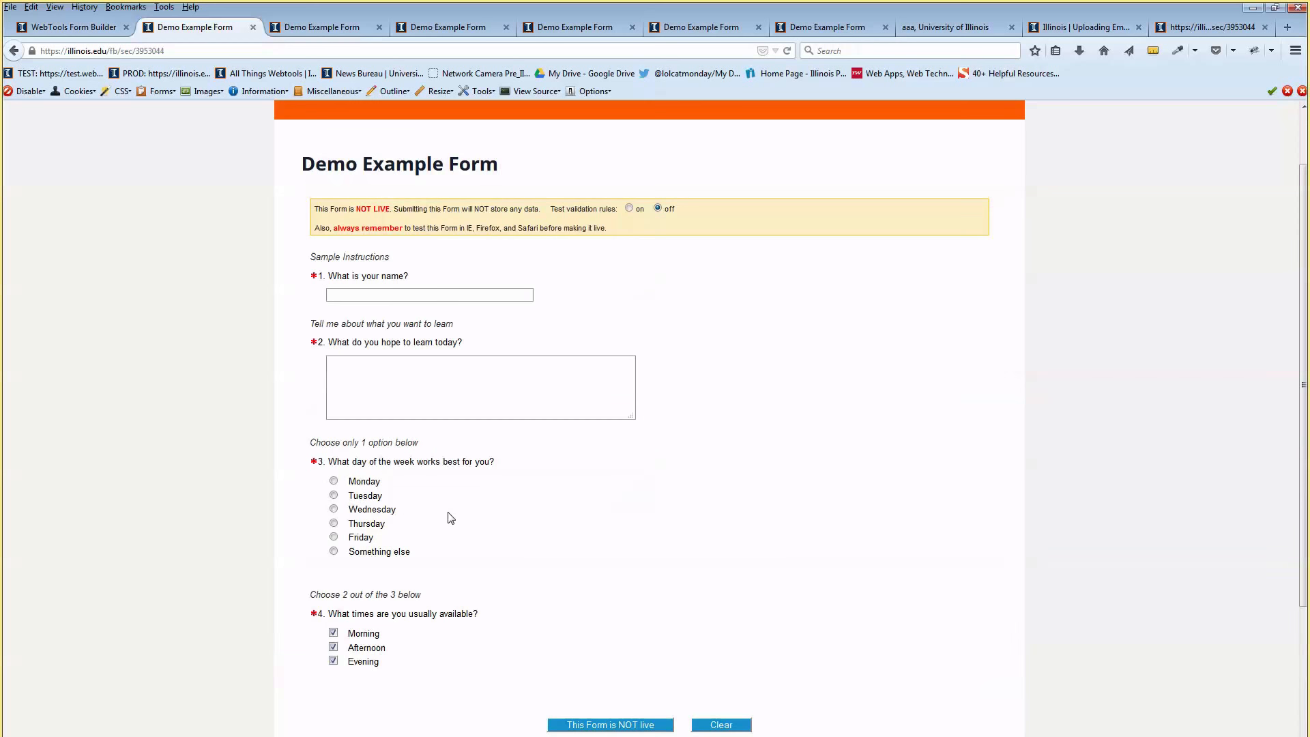
click(631, 210)
scroll(666, 368, down, 2)
click(600, 647)
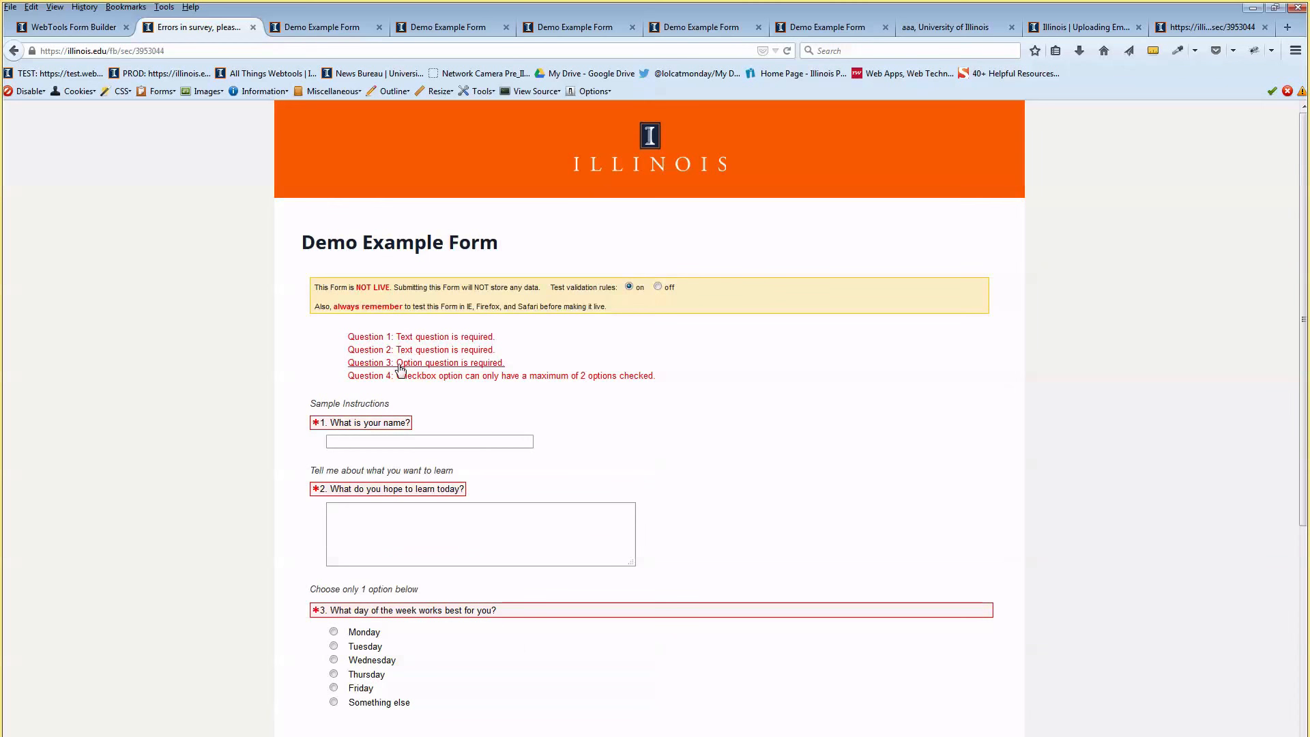
scroll(370, 360, down, 4)
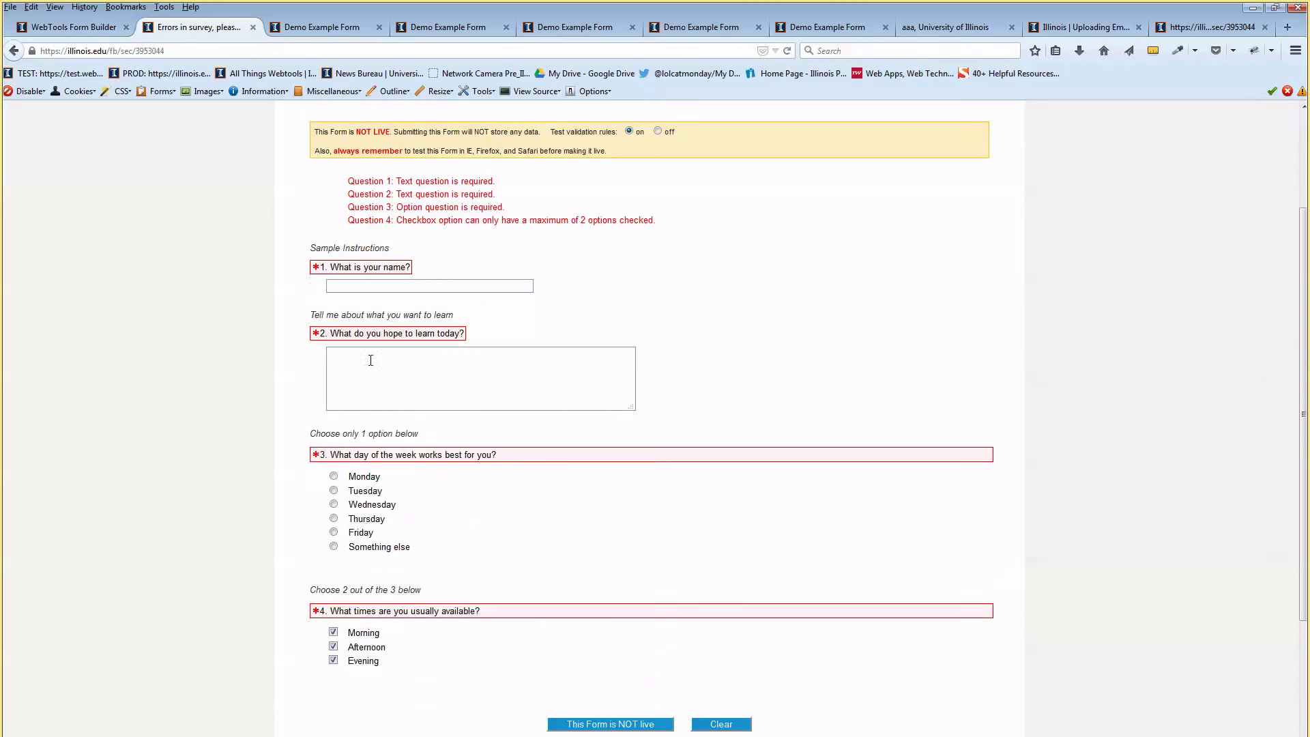
scroll(430, 450, up, 4)
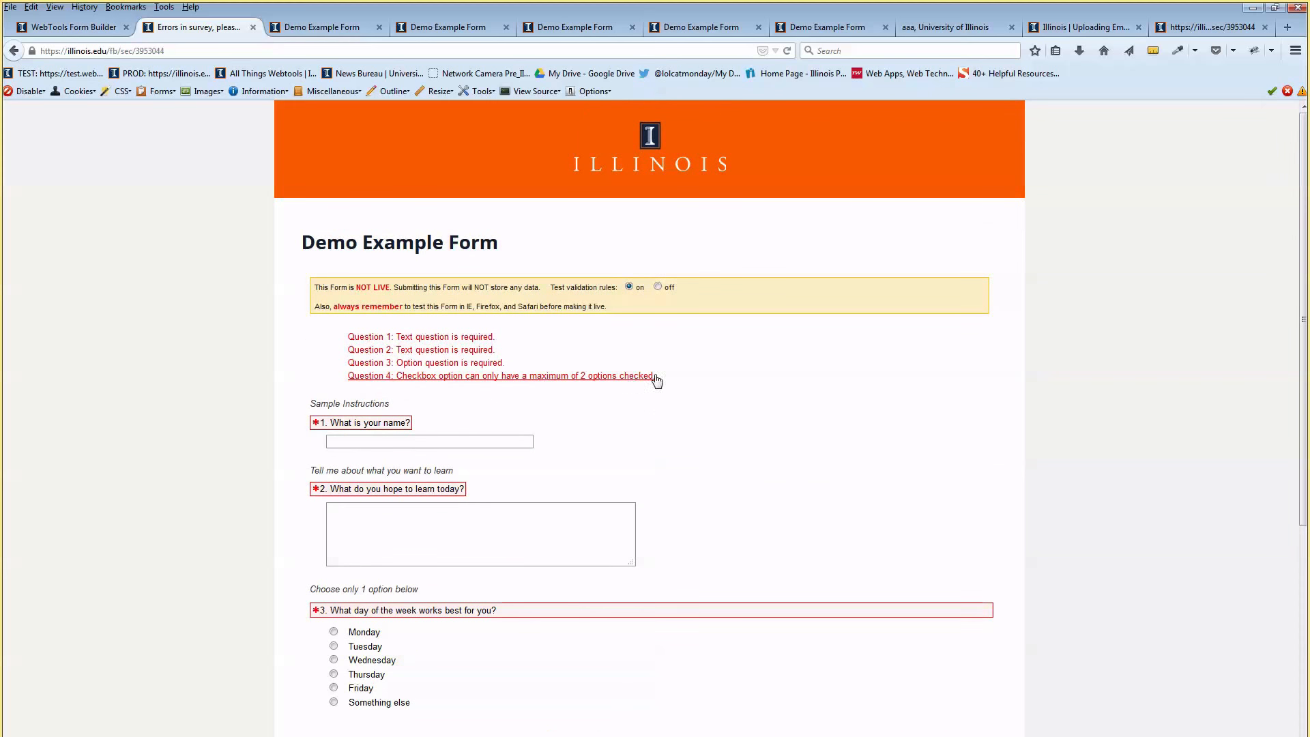
scroll(695, 400, down, 1)
scroll(695, 400, down, 5)
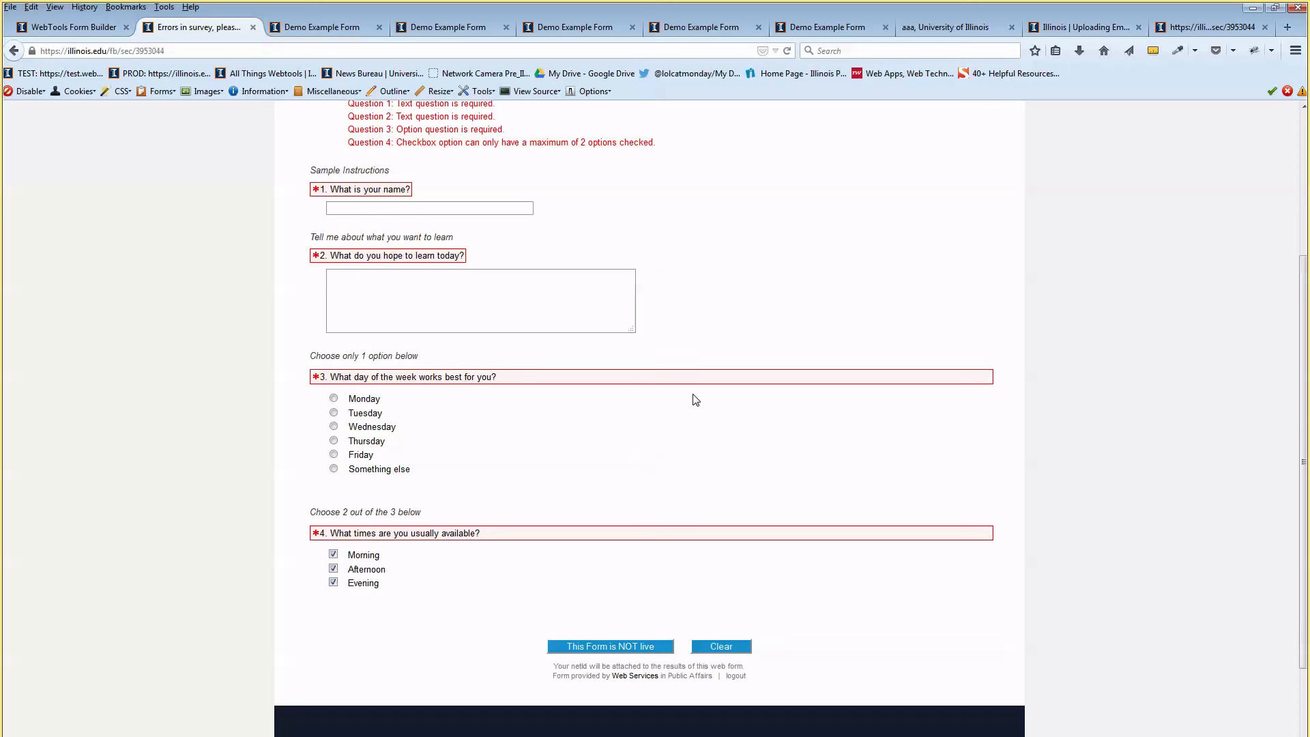
Toggle the availability boxes and weekday picks, then return to the form builder
click(332, 554)
click(333, 568)
click(333, 582)
click(333, 582)
click(333, 568)
click(333, 398)
click(334, 412)
click(333, 569)
click(333, 582)
scroll(477, 545, down, 3)
scroll(548, 521, down, 1)
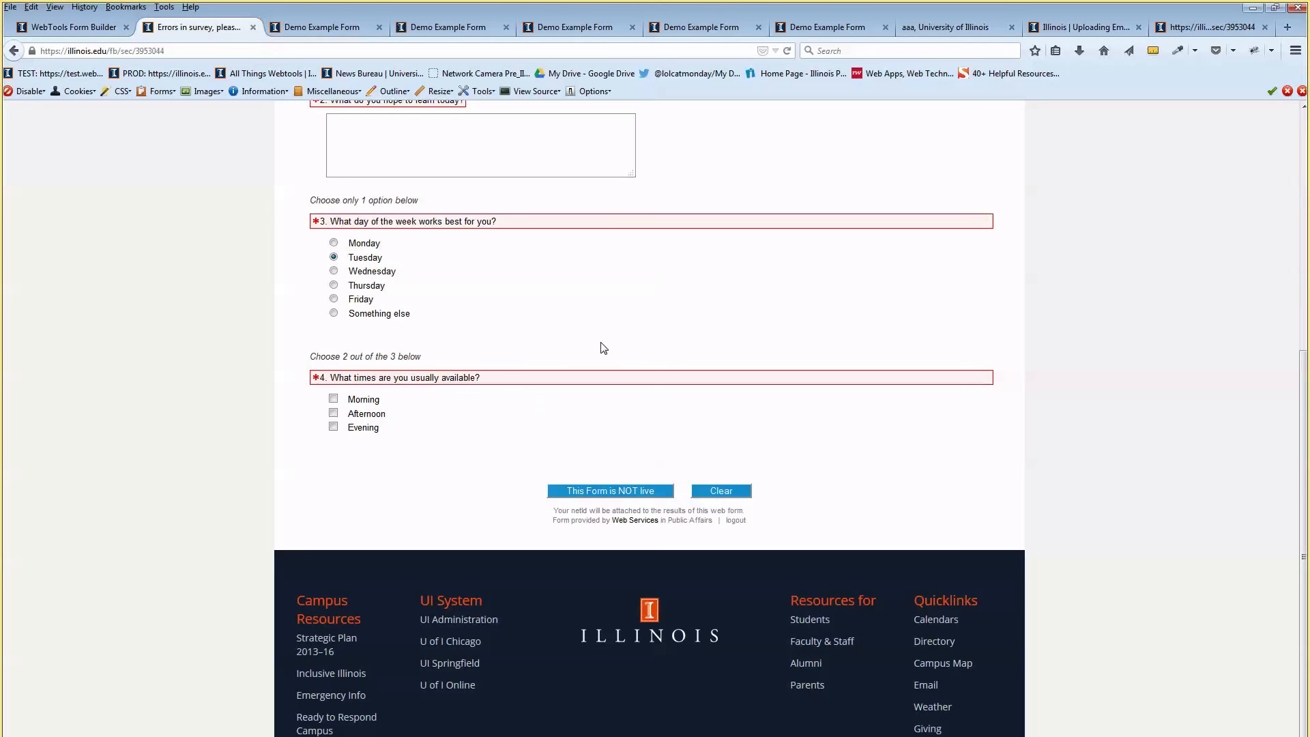
scroll(603, 346, up, 7)
scroll(604, 347, up, 2)
click(71, 27)
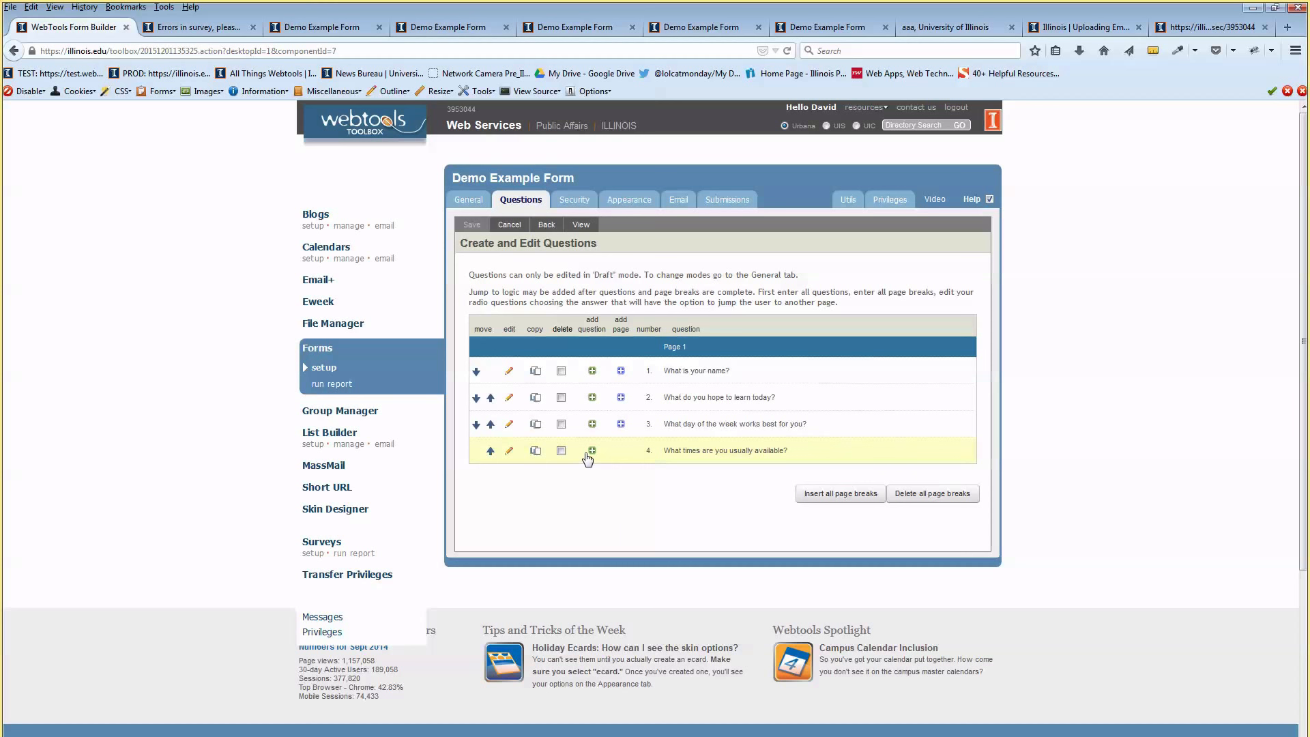
Reopen question 4, 'What times are you usually available?', and scroll through its Checkbox editor
click(509, 450)
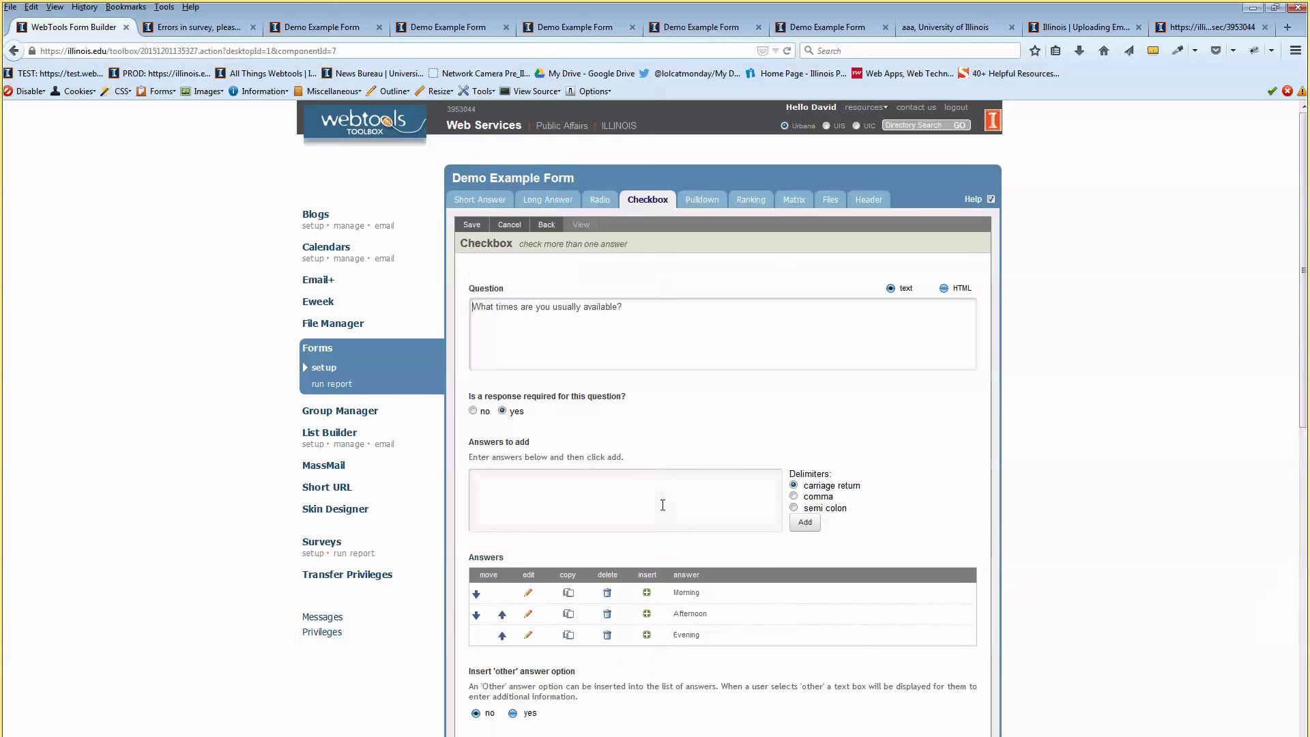
scroll(691, 307, down, 3)
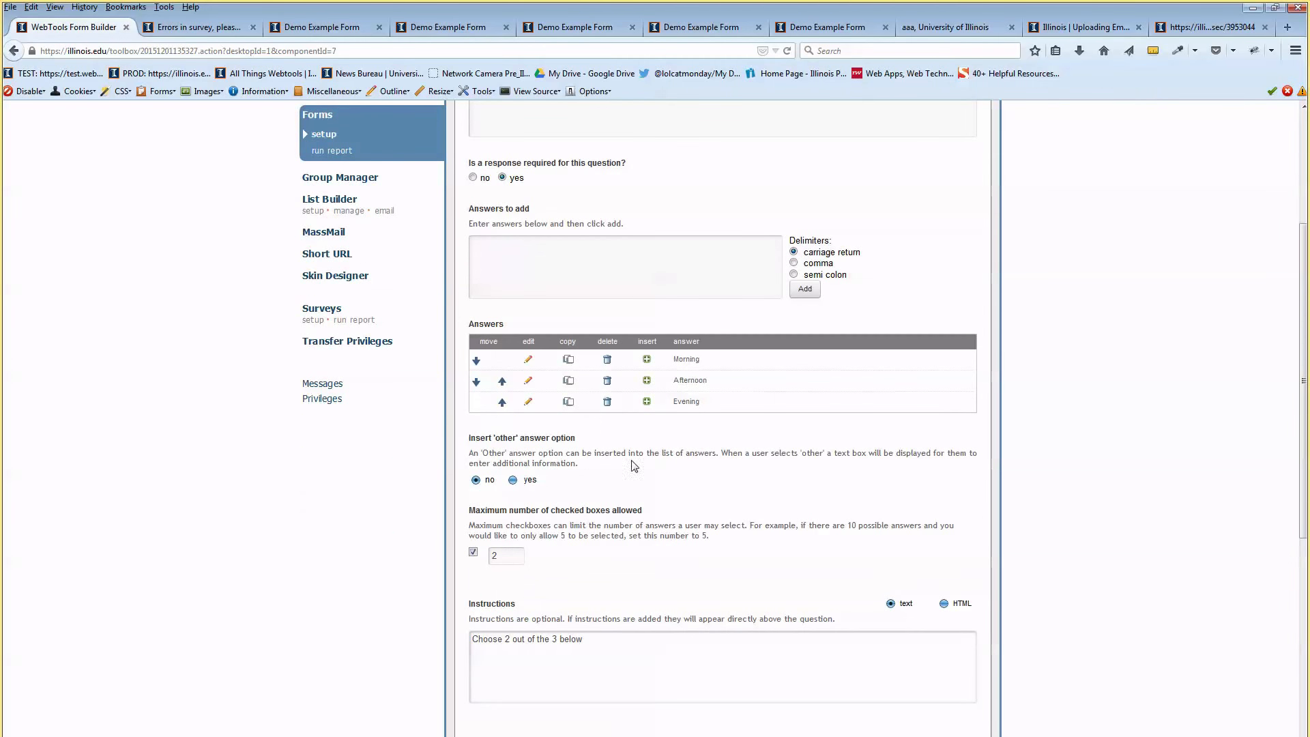
scroll(679, 571, up, 2)
scroll(714, 571, up, 1)
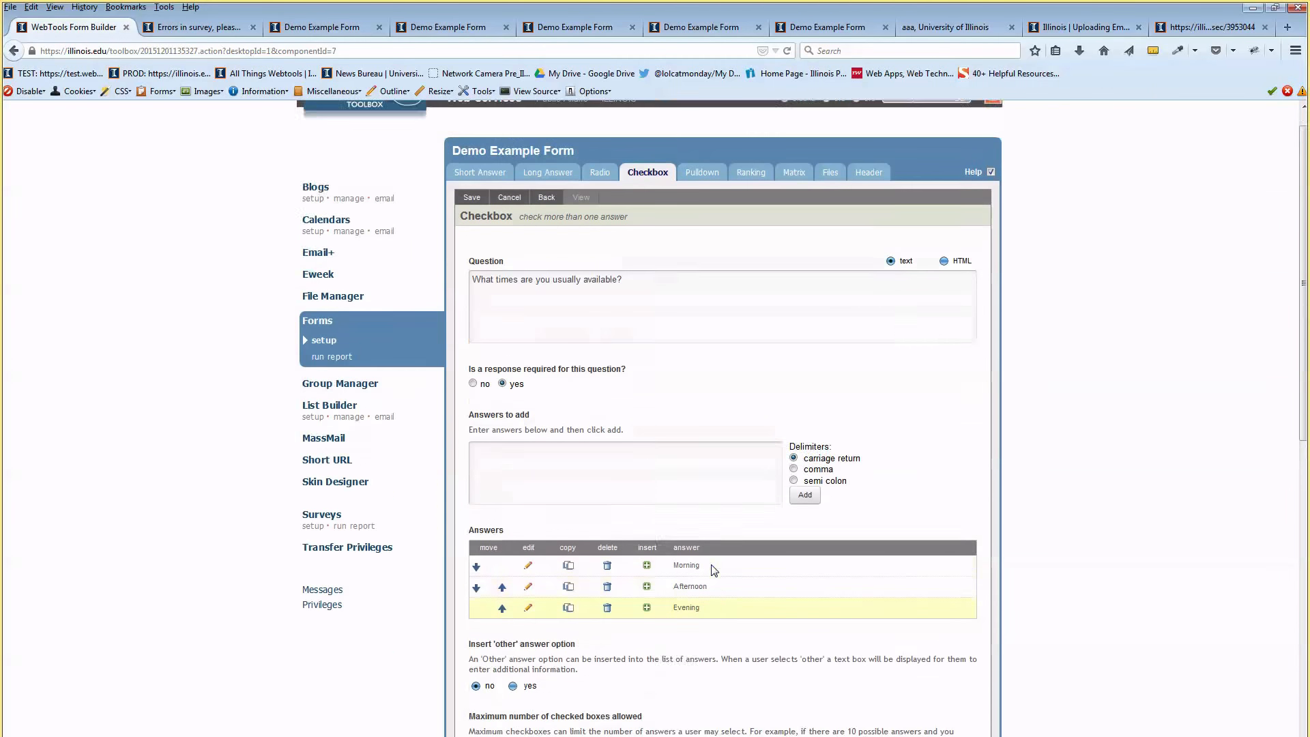
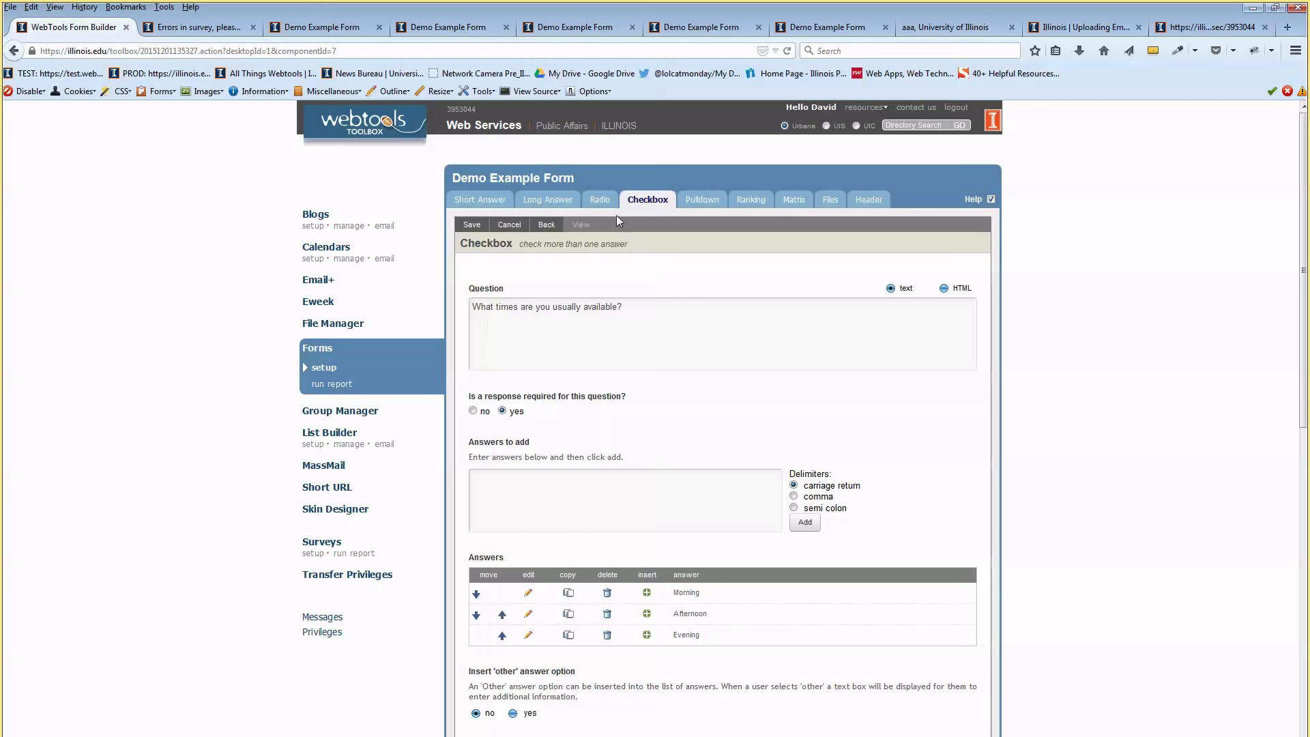
Change 'What times are you usually available?' to a Radio question, save it, and preview the form
click(607, 198)
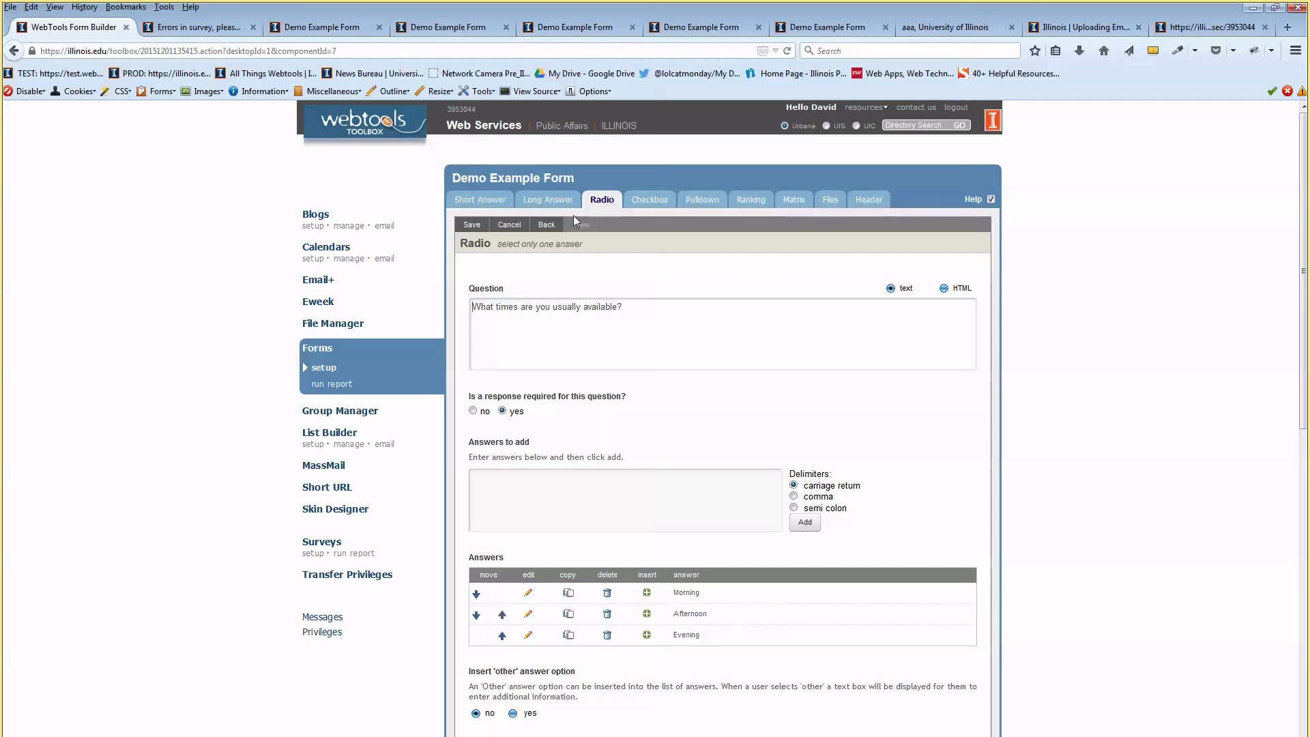
scroll(603, 403, down, 5)
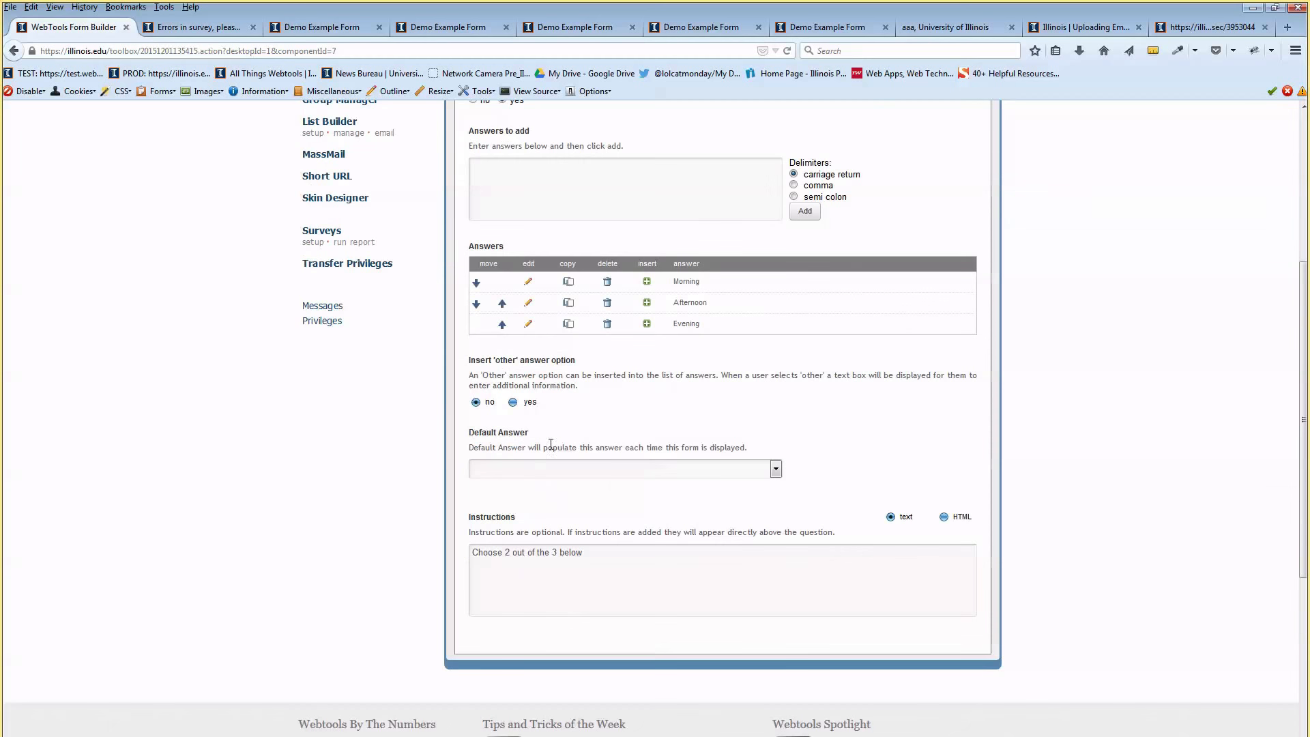
scroll(559, 353, up, 5)
click(472, 225)
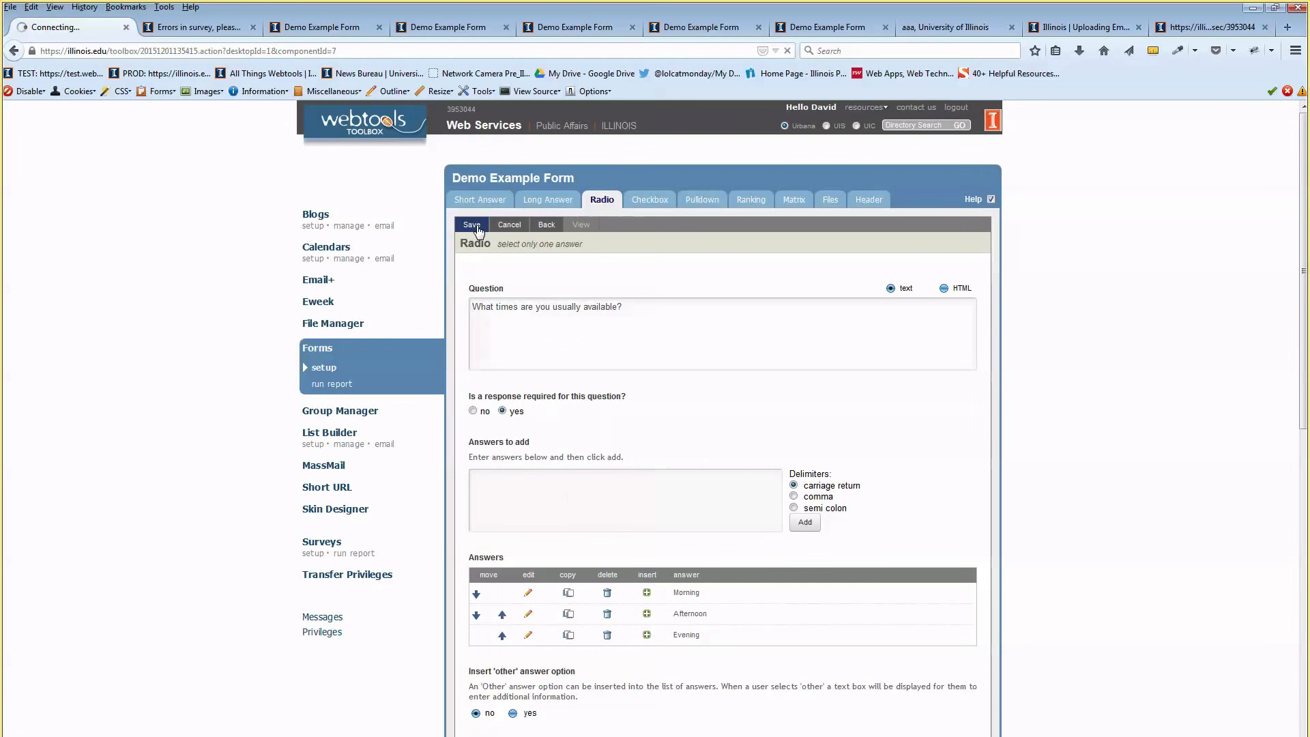
click(544, 226)
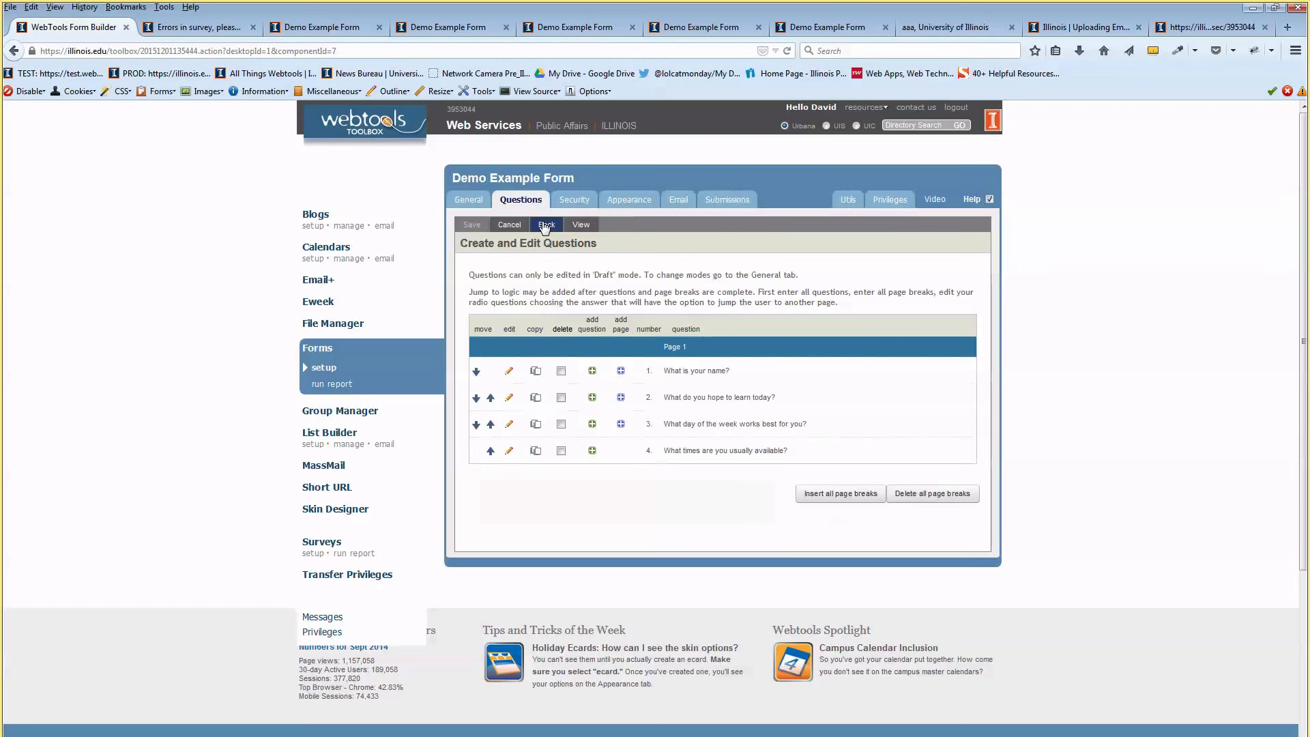
click(580, 224)
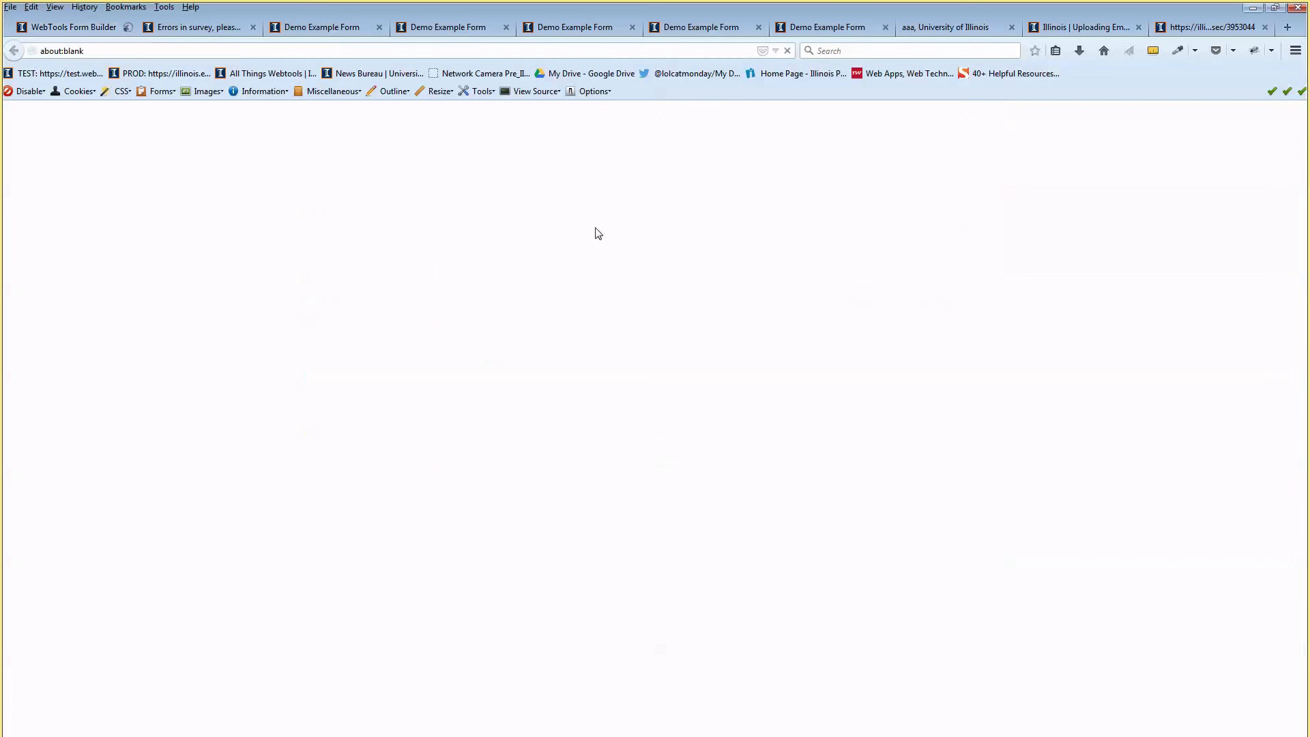
In the preview, pick Evening and then Afternoon to test single choice, then return to the builder
scroll(577, 423, down, 8)
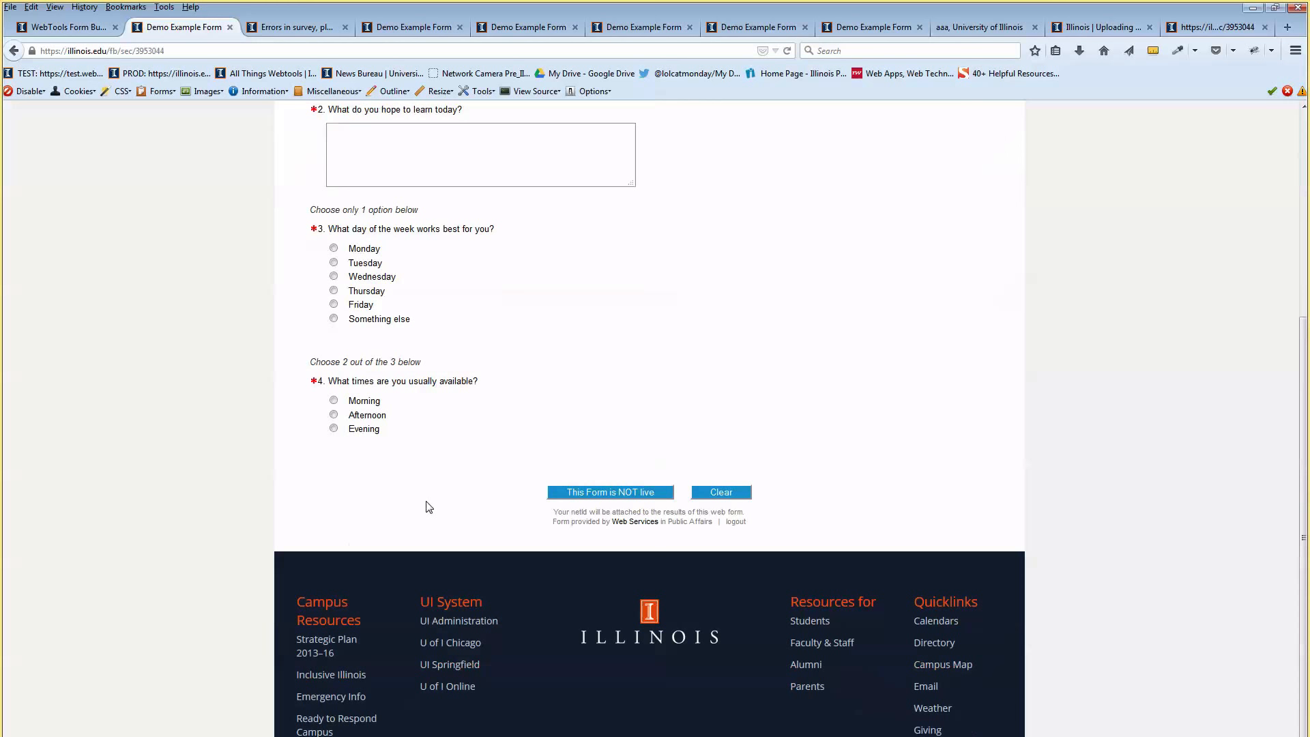
click(333, 428)
click(334, 415)
scroll(476, 433, up, 5)
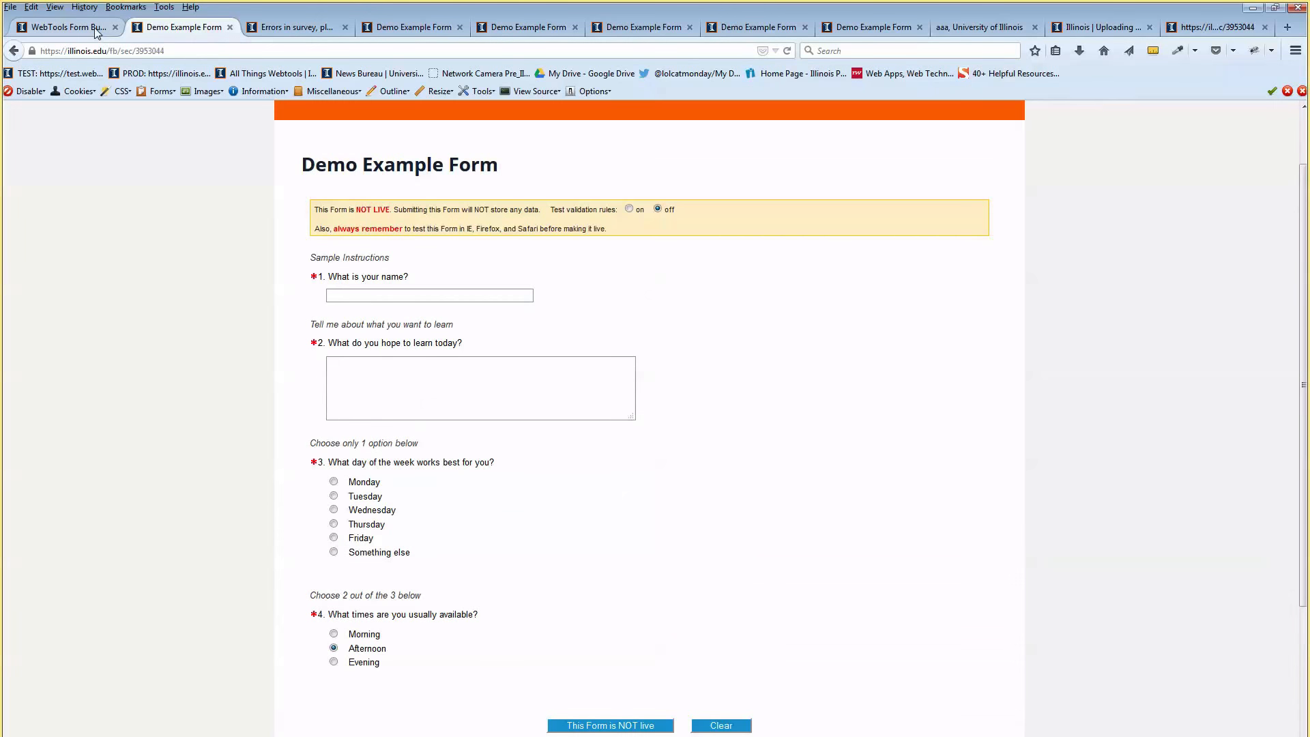
click(68, 27)
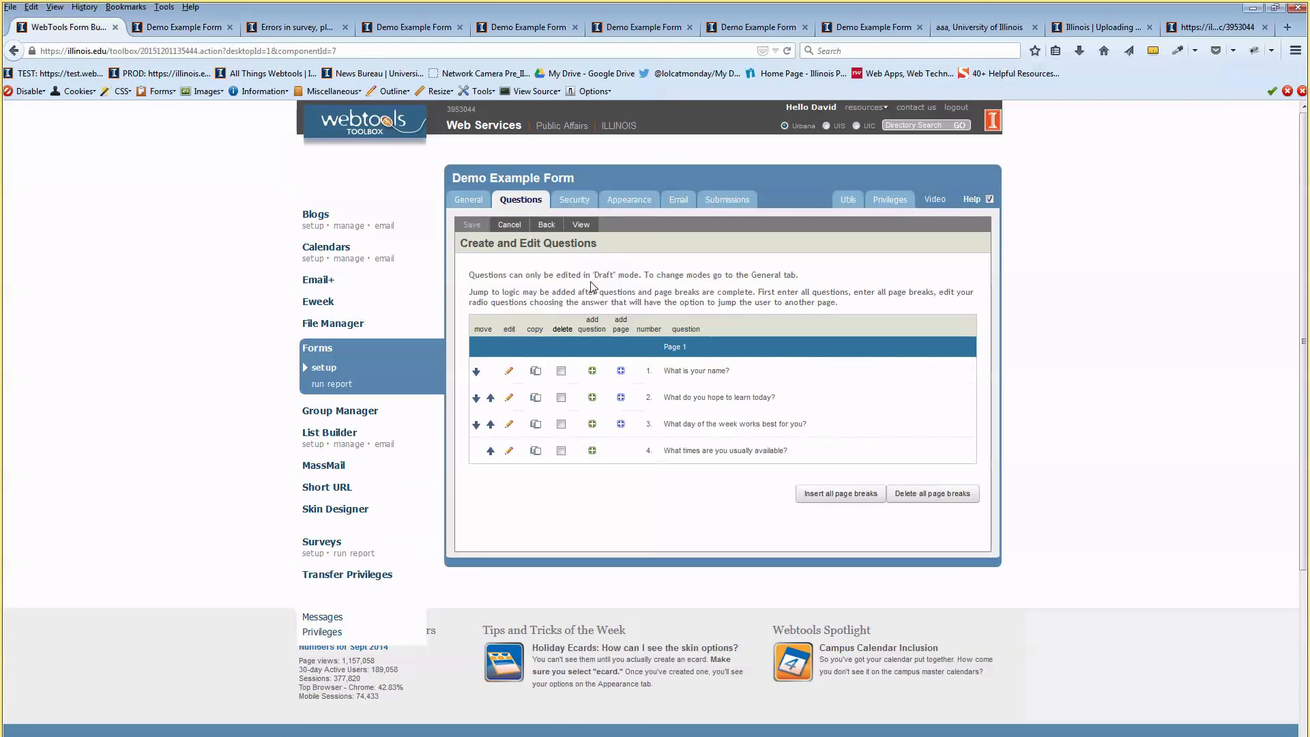
Switch question 4 back to Checkbox, save it, and start a new question after it
click(509, 452)
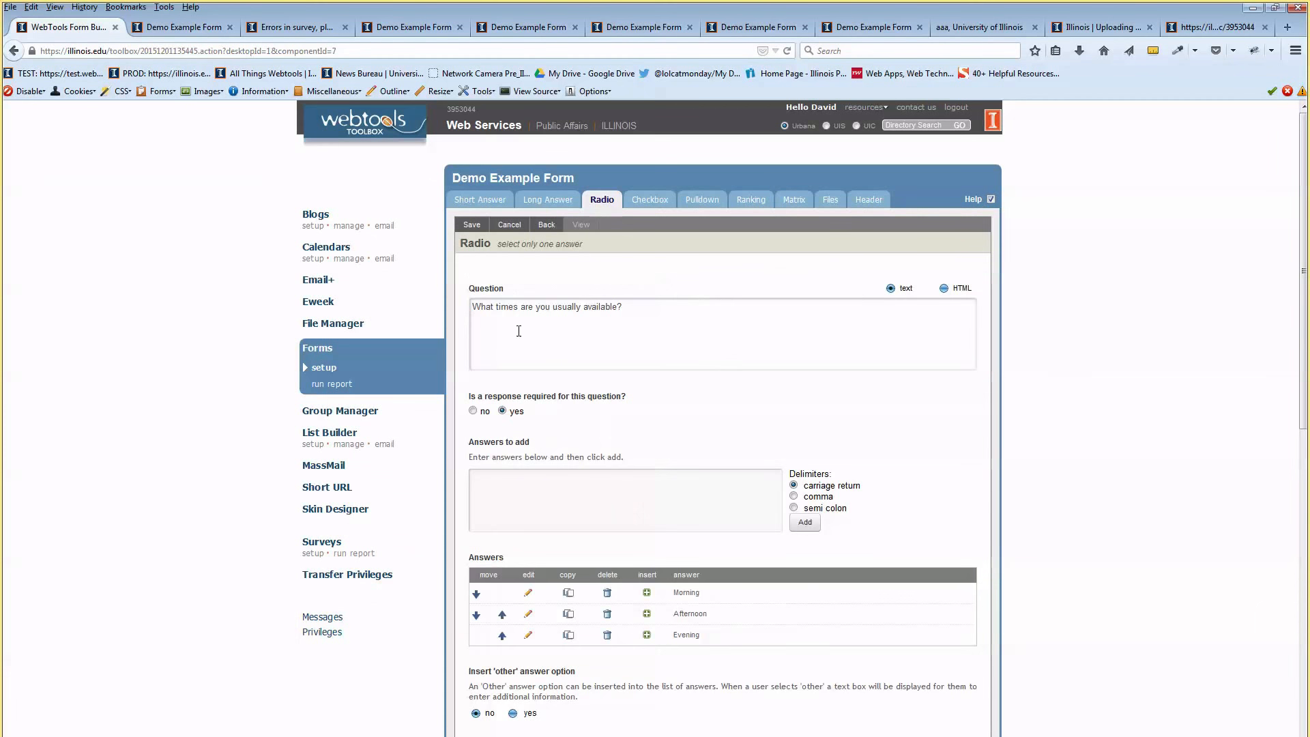
click(645, 200)
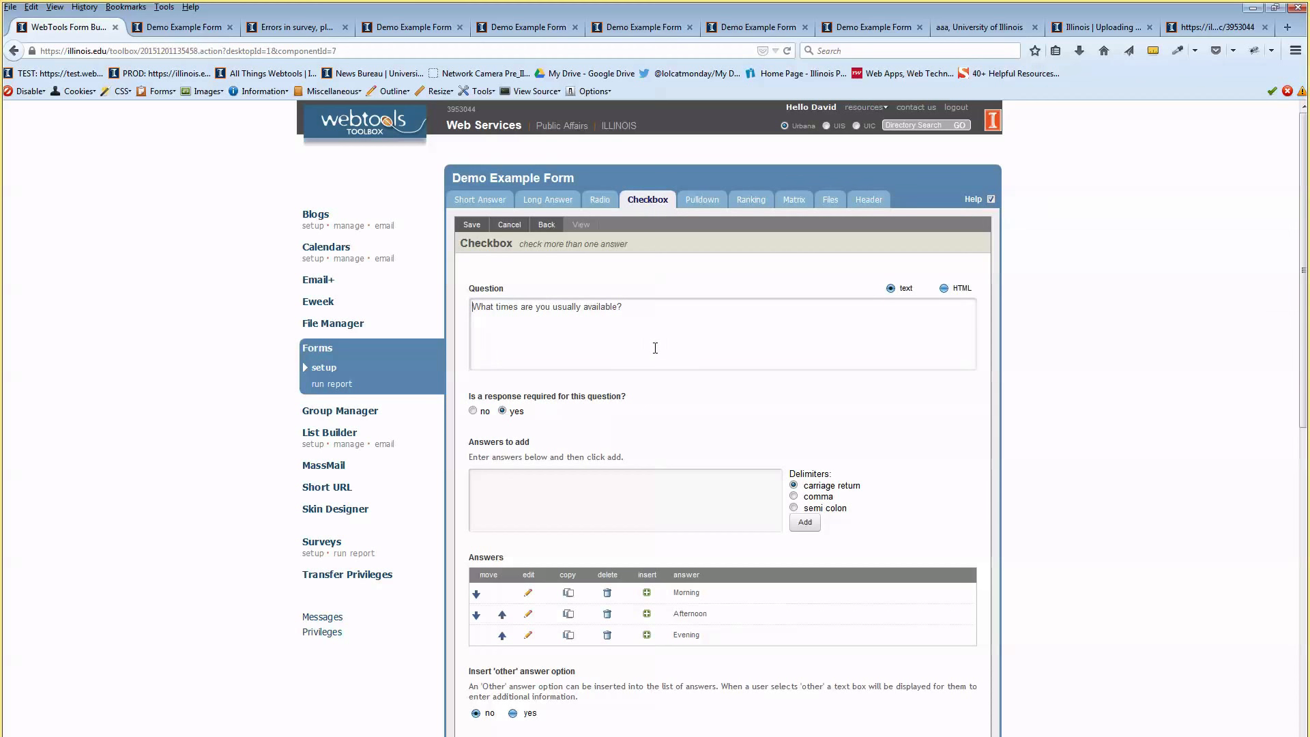
drag(521, 307, 680, 302)
click(672, 320)
click(471, 225)
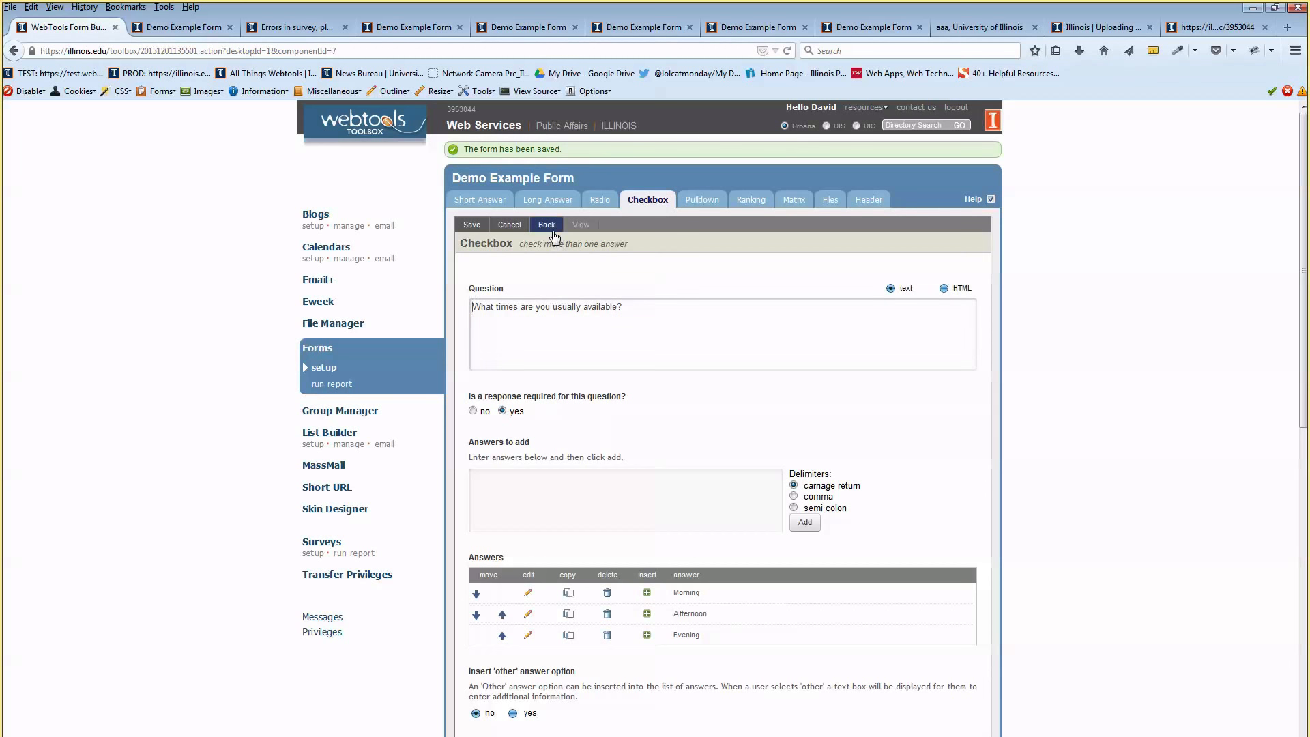
click(553, 233)
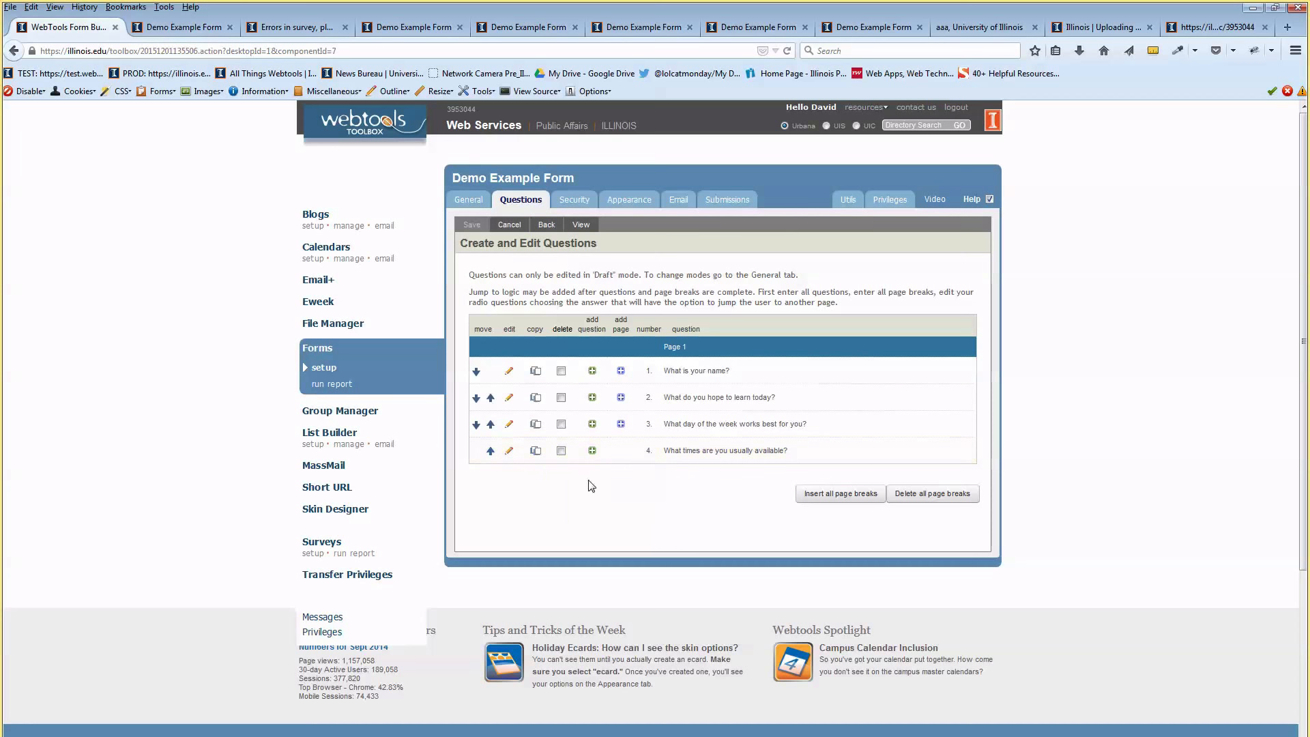
click(592, 452)
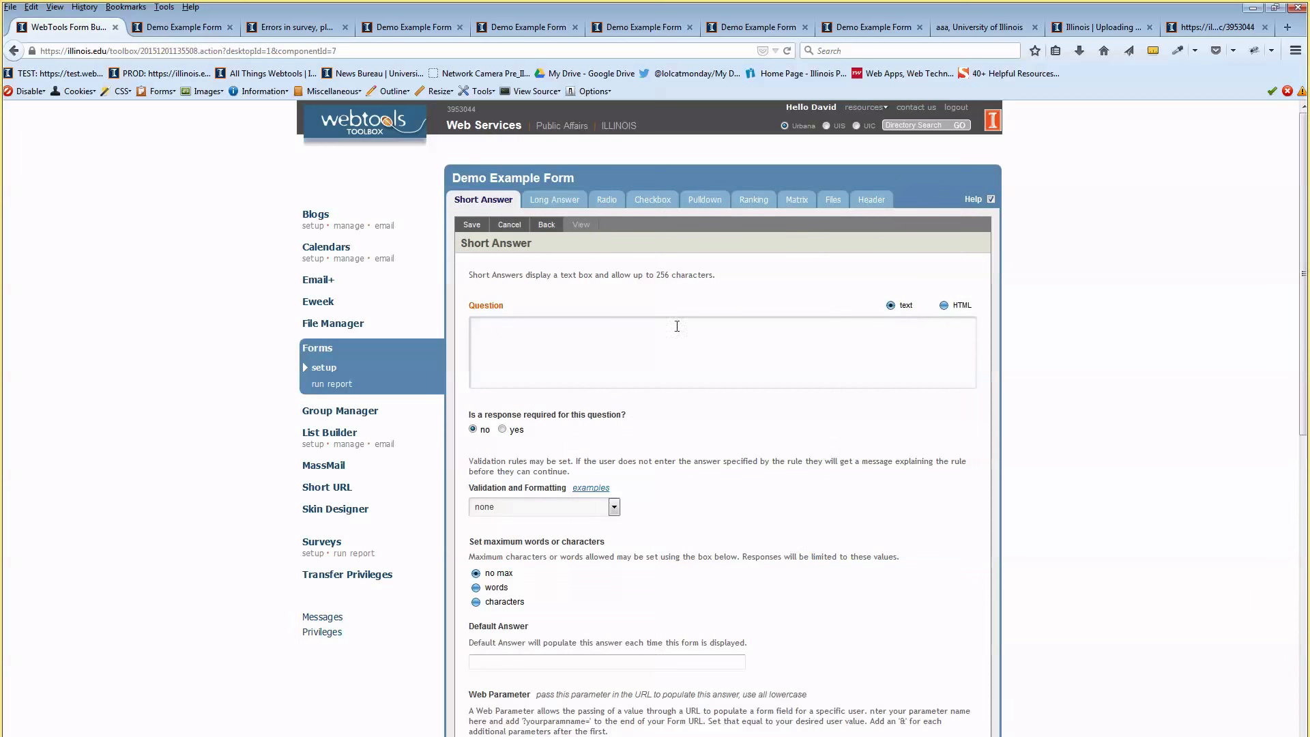
Make the new question a Pulldown worded 'Choose your state'
click(704, 199)
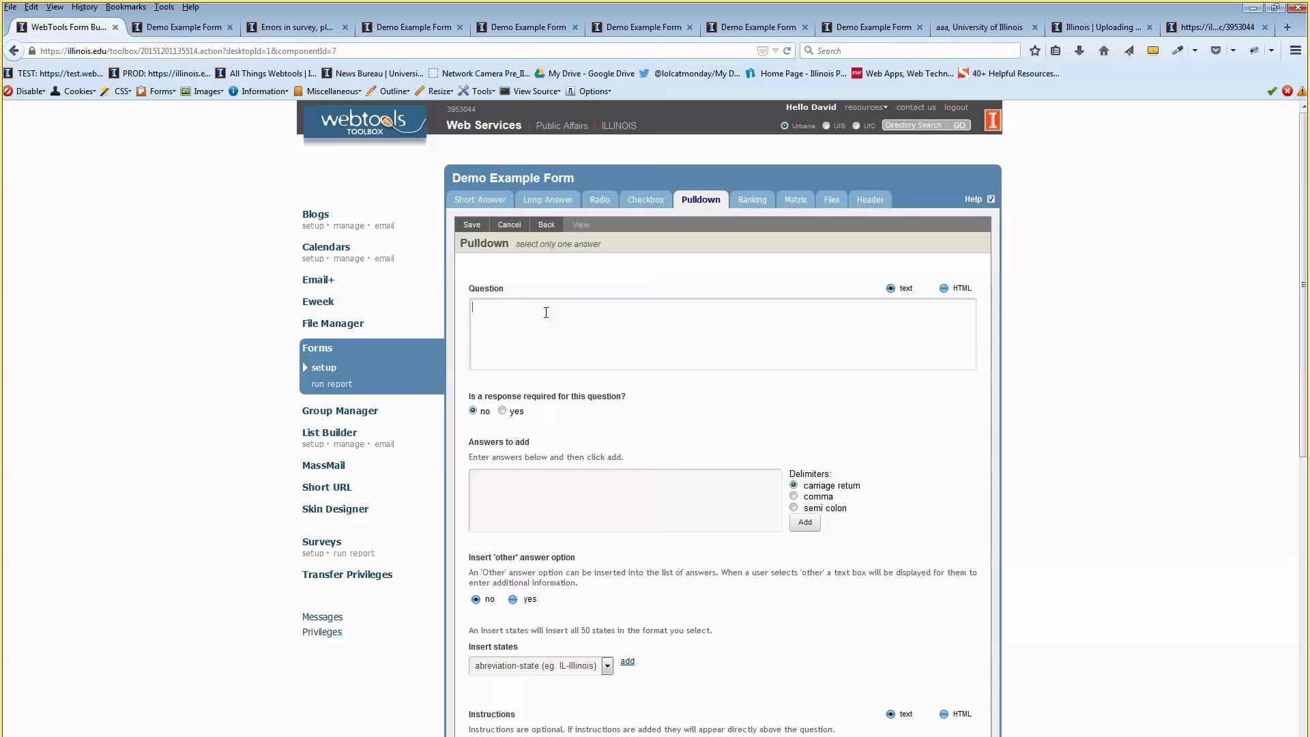
text(ose )
text(the sa)
text(ta)
key(shift+Left)
key(shift+Left)
key(shift+Left)
text(your)
click(551, 312)
Make it required and insert all 50 full state names (e.g. Illinois) as answers
scroll(643, 312, down, 4)
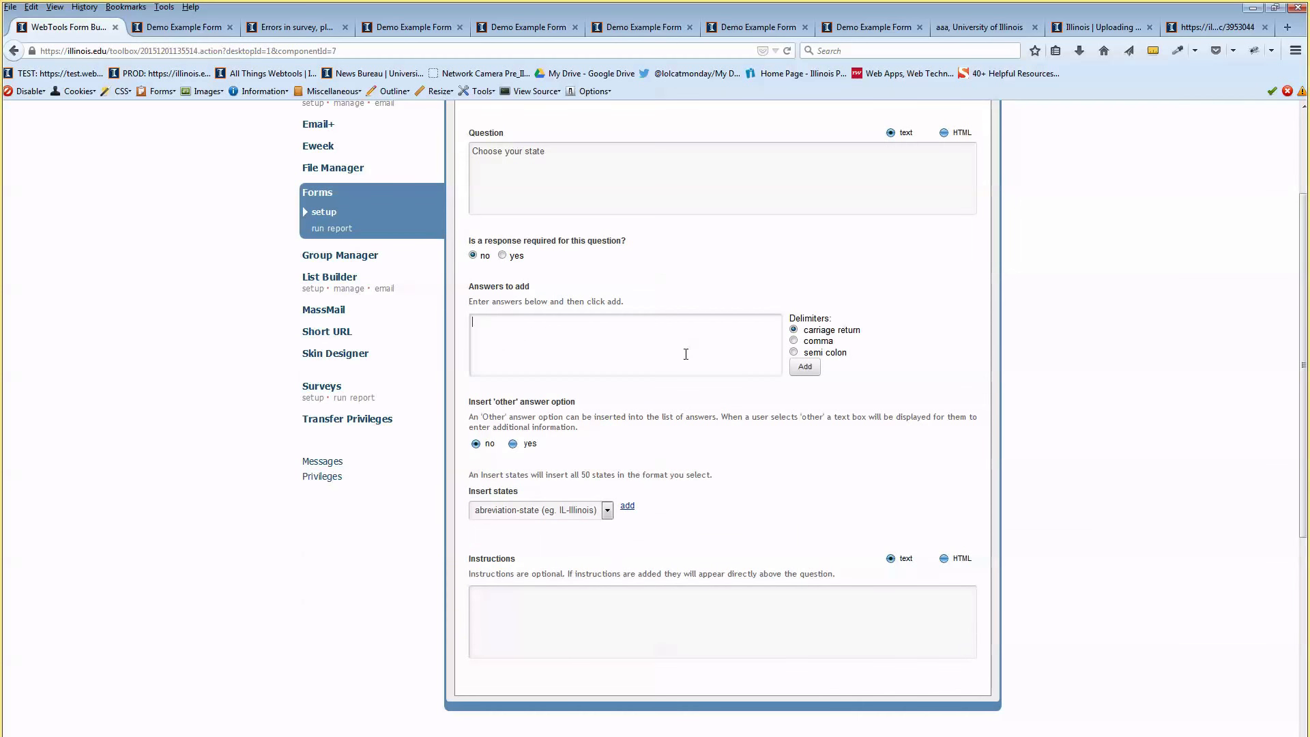
click(507, 256)
scroll(595, 279, down, 2)
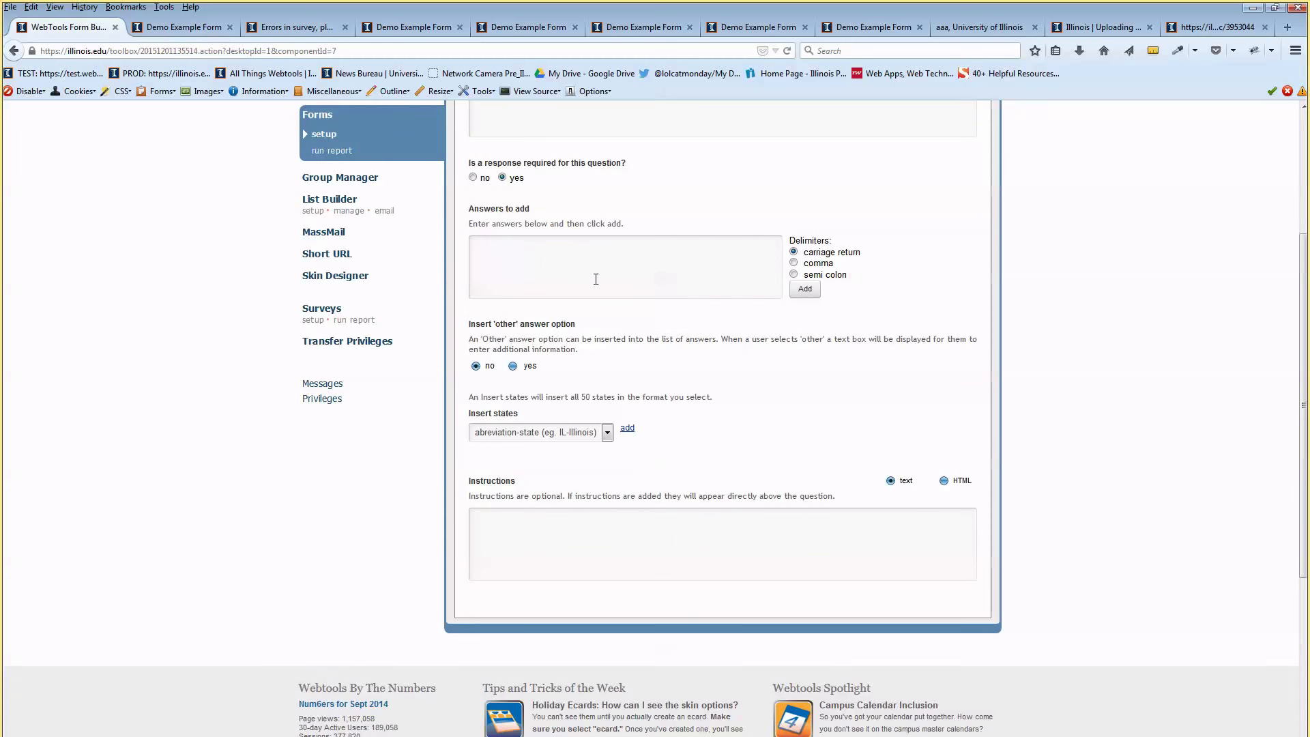
click(546, 432)
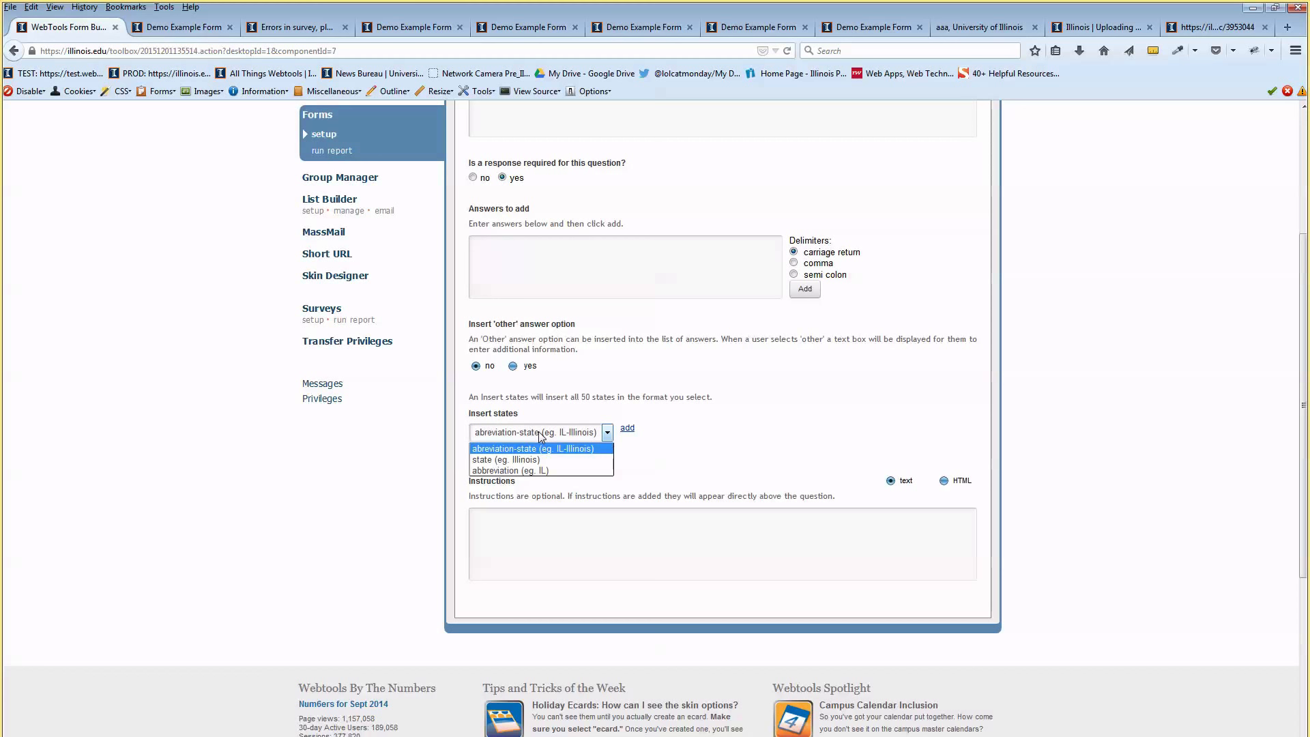
click(585, 461)
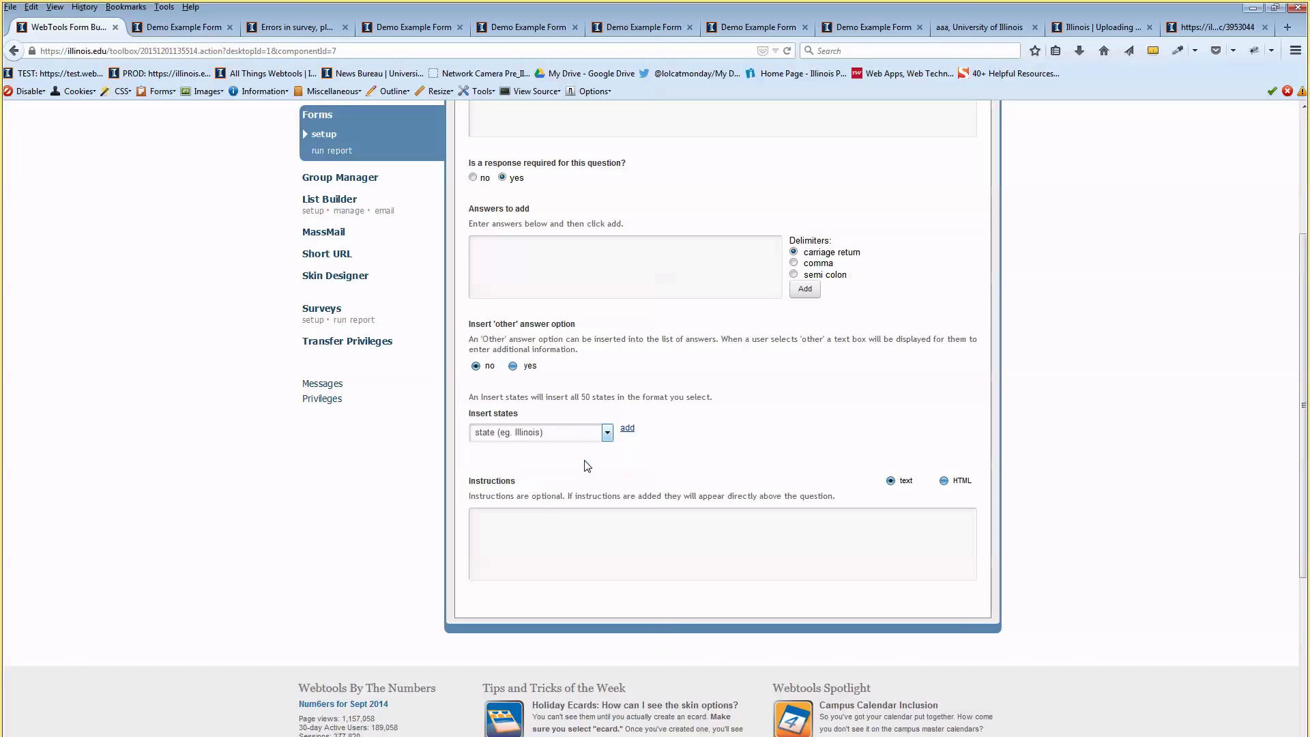
click(627, 428)
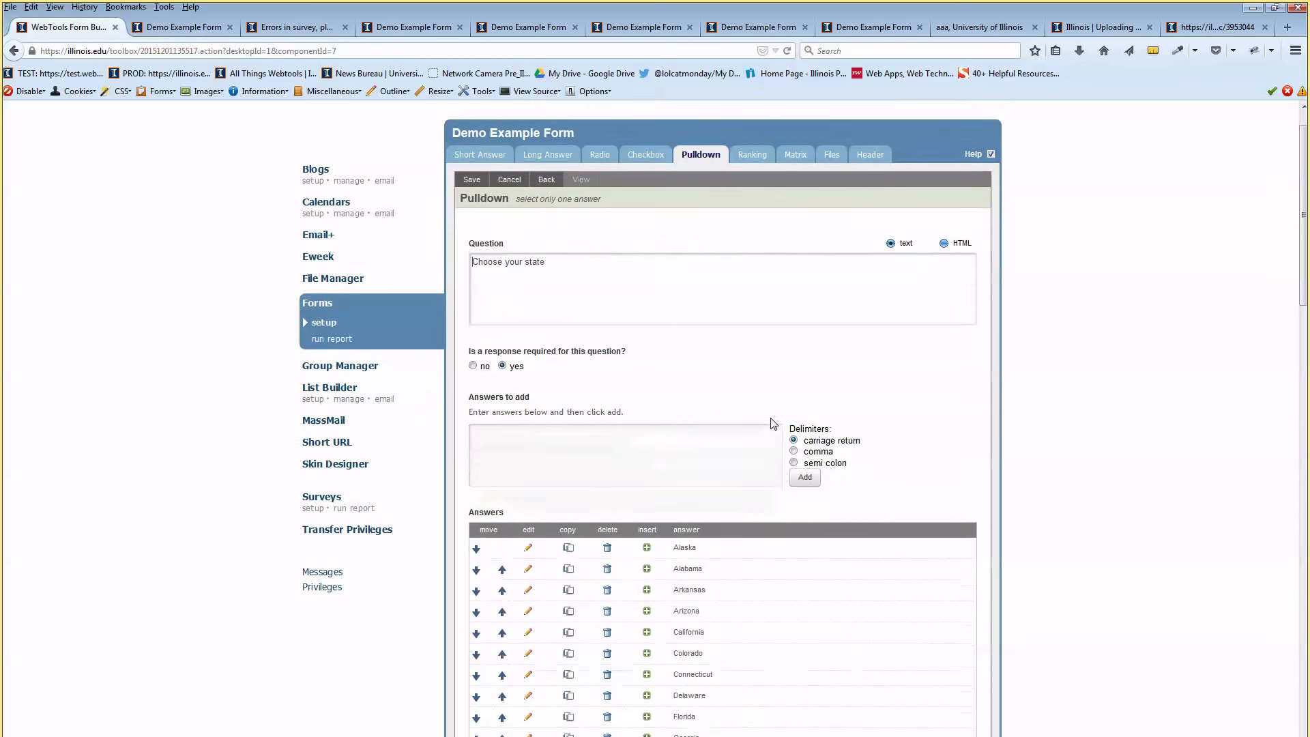
Set Illinois as the default answer for 'Choose your state'
scroll(773, 424, down, 8)
scroll(774, 423, down, 6)
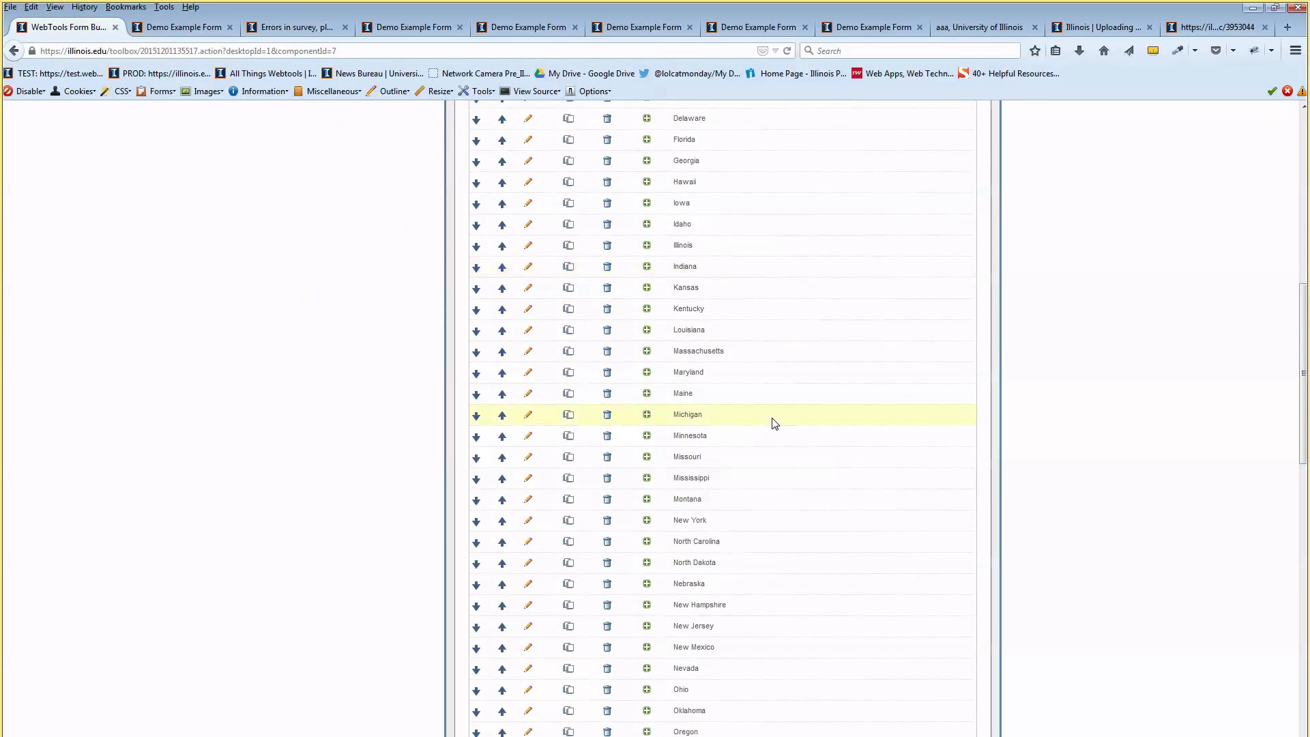
scroll(773, 423, up, 7)
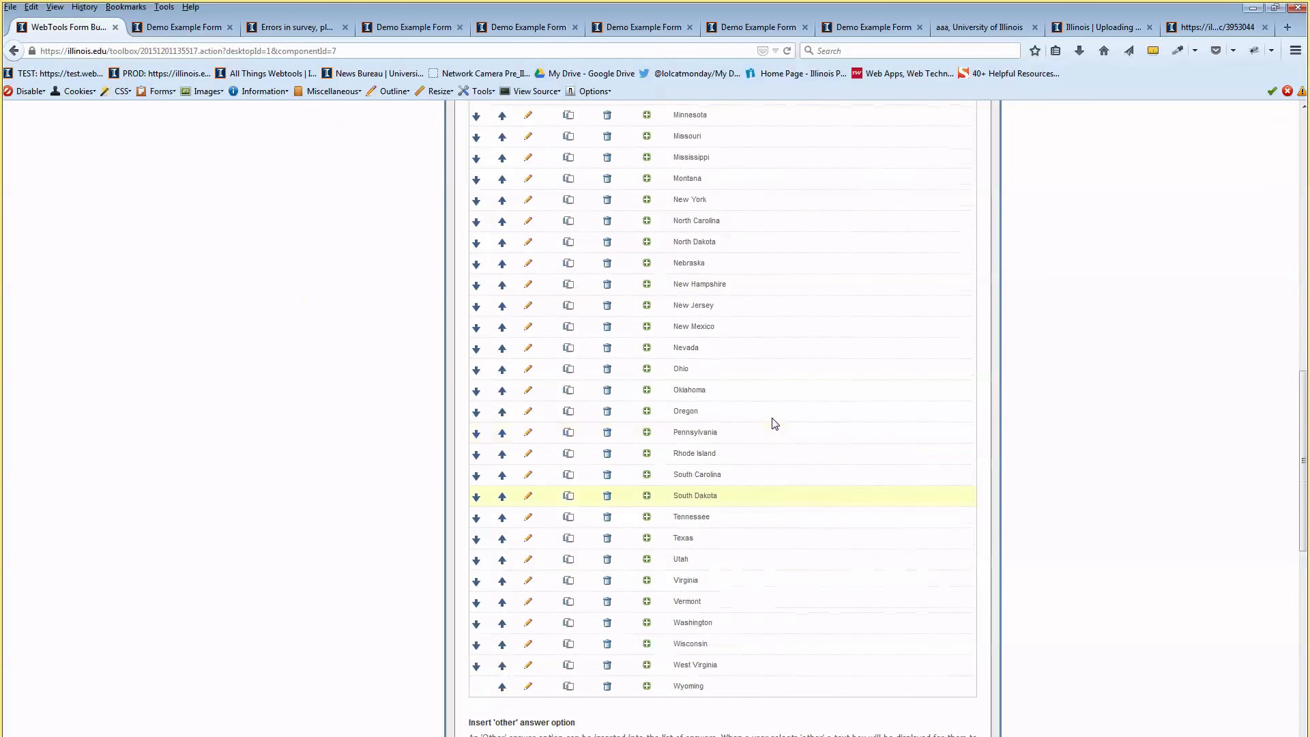
scroll(775, 423, up, 4)
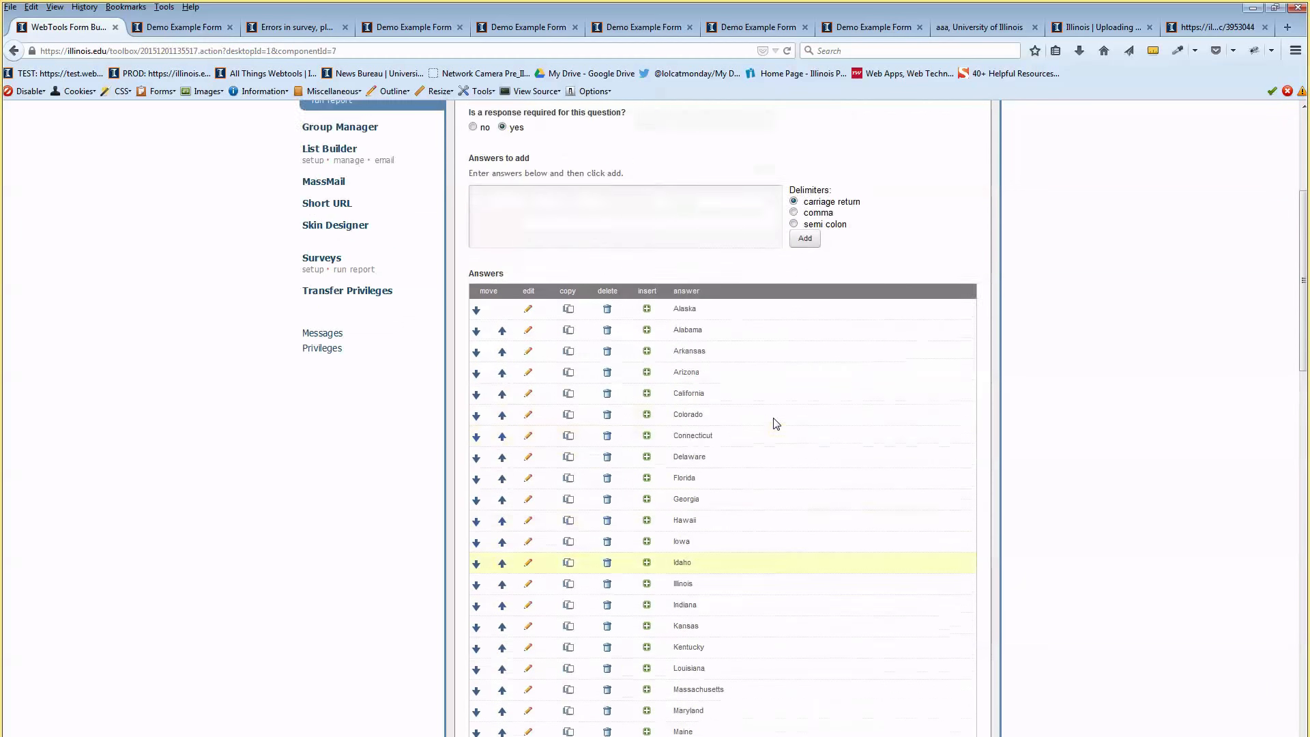
scroll(776, 423, up, 4)
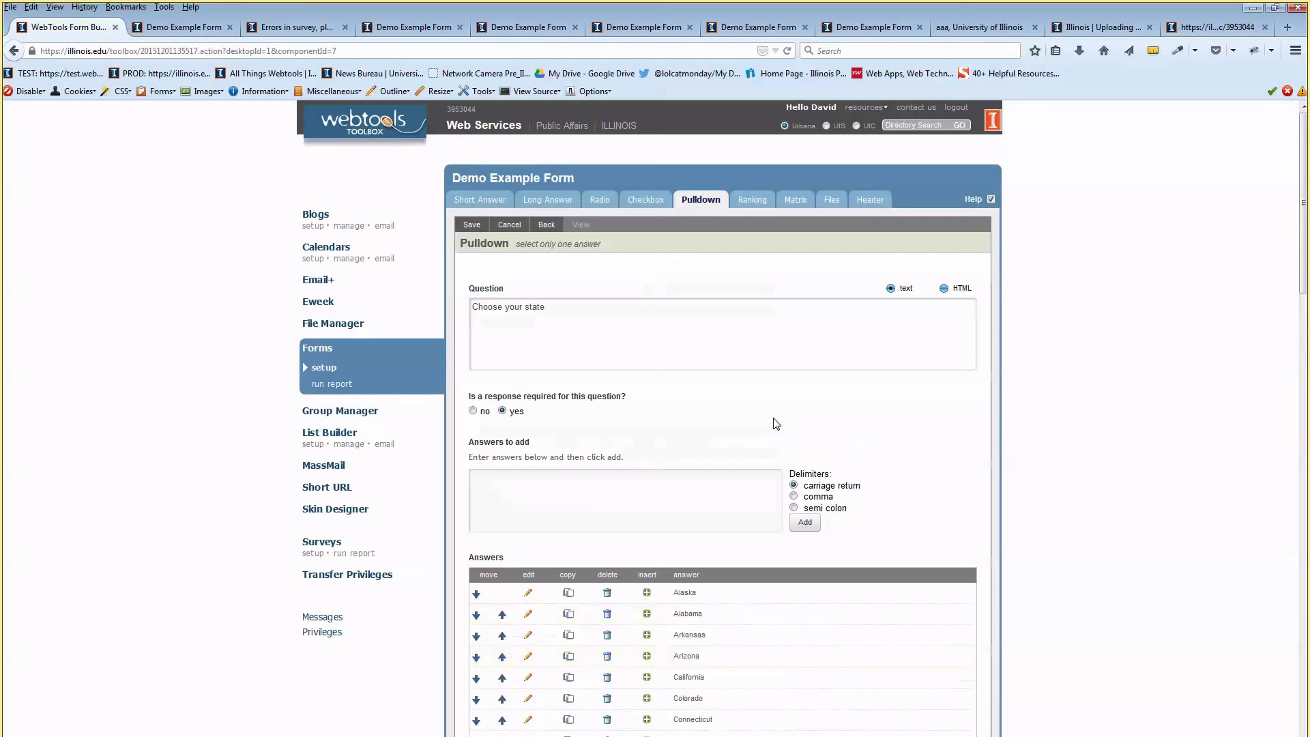
scroll(648, 372, down, 20)
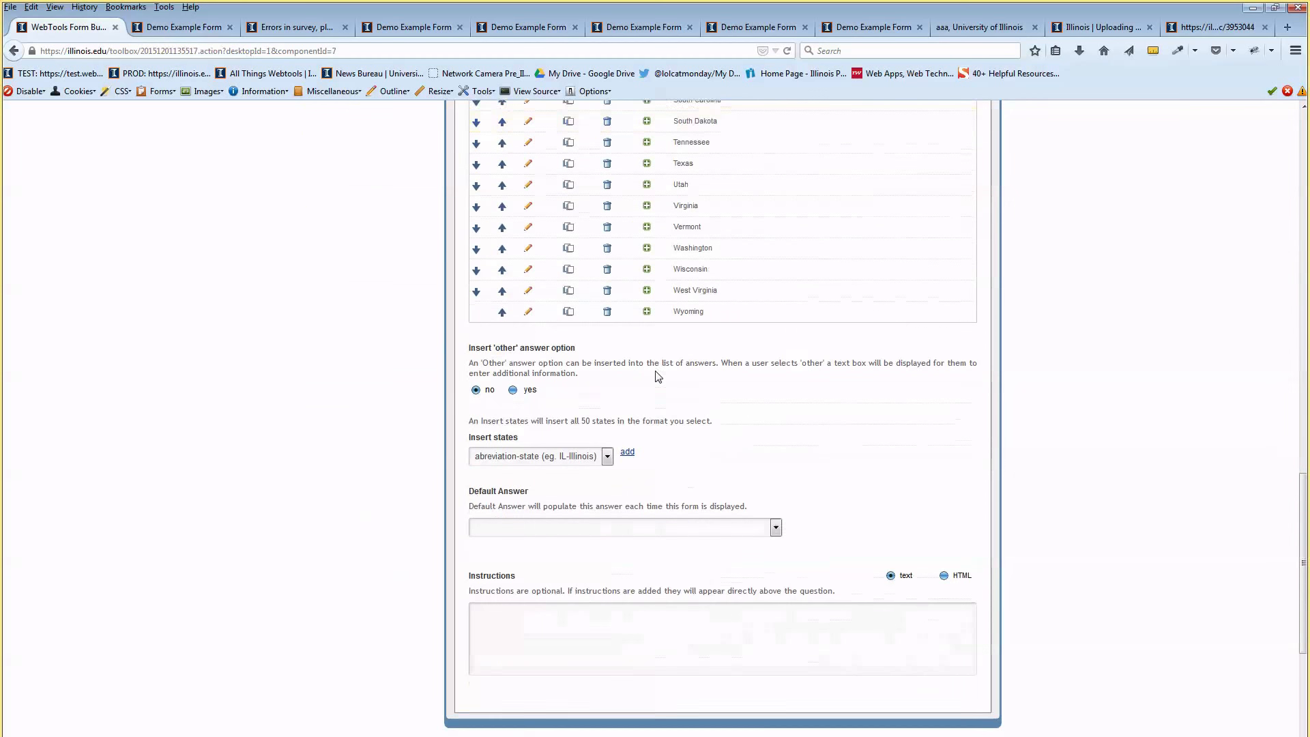
scroll(584, 439, down, 3)
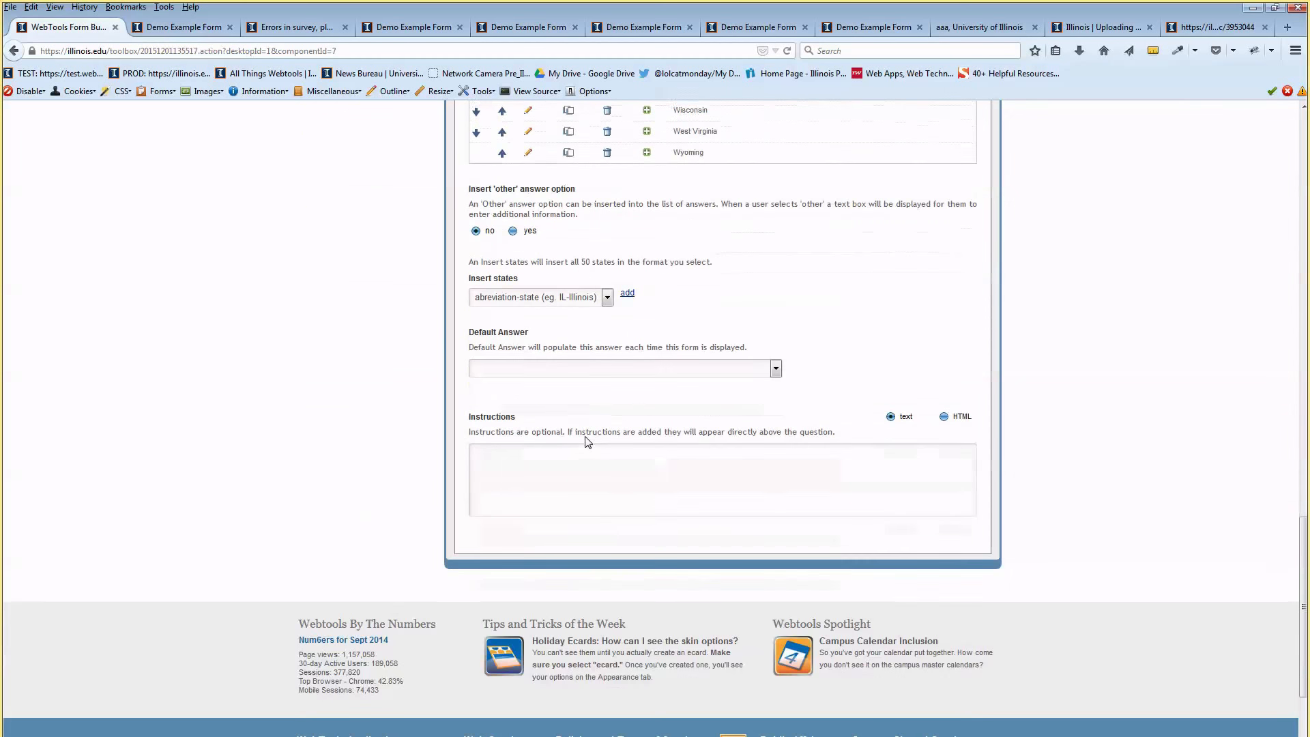
click(586, 367)
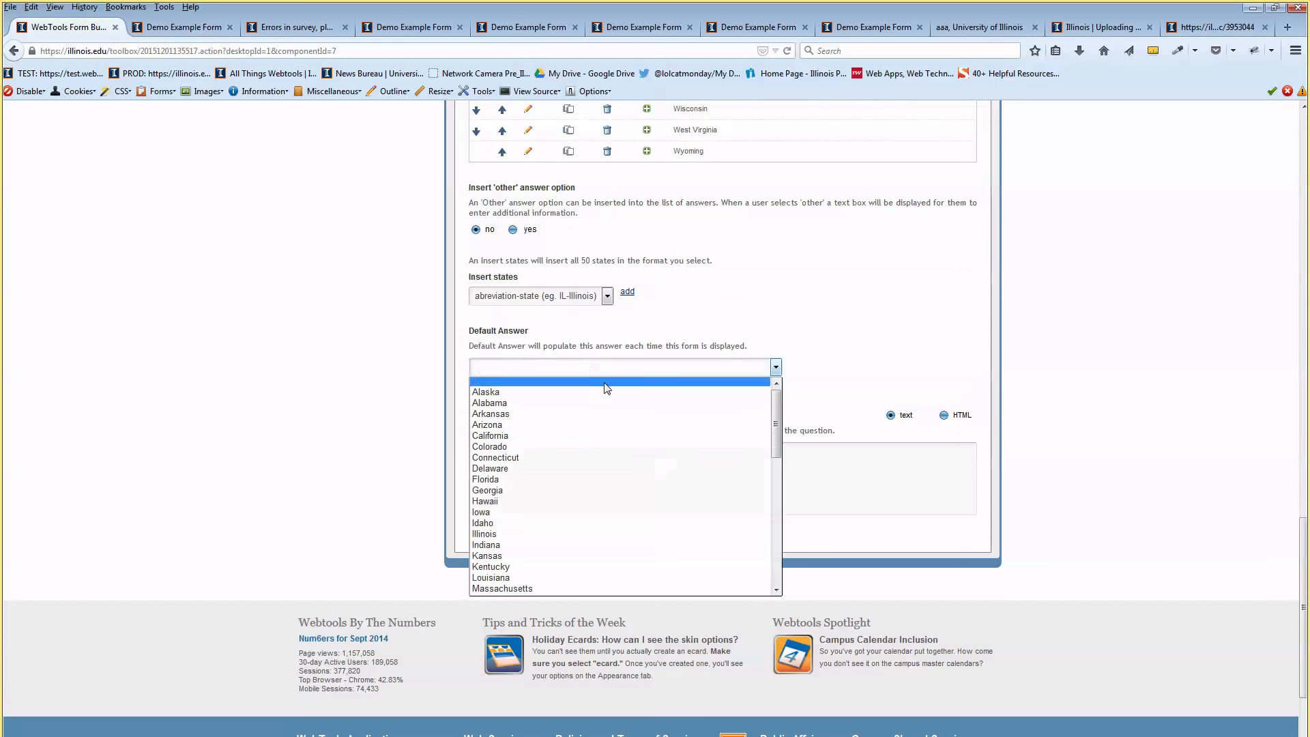
click(617, 533)
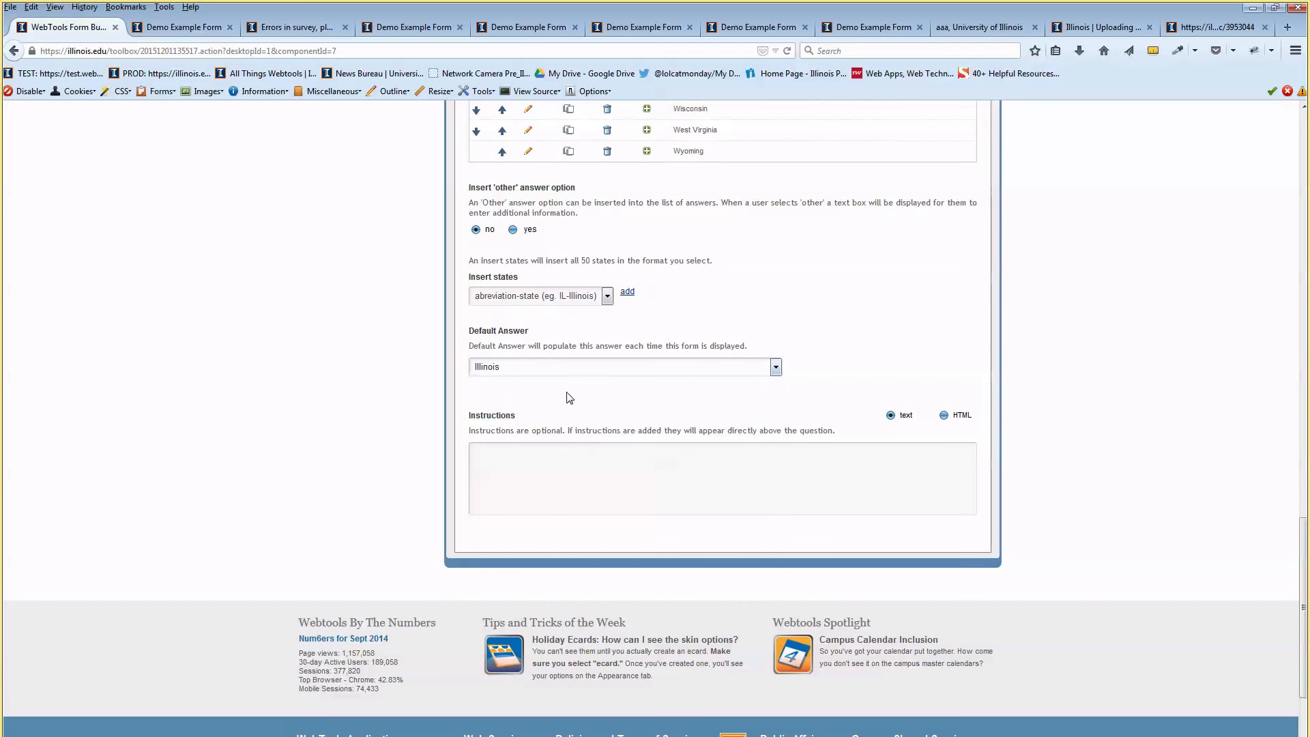
Save the state pulldown question and return to the question list
click(588, 458)
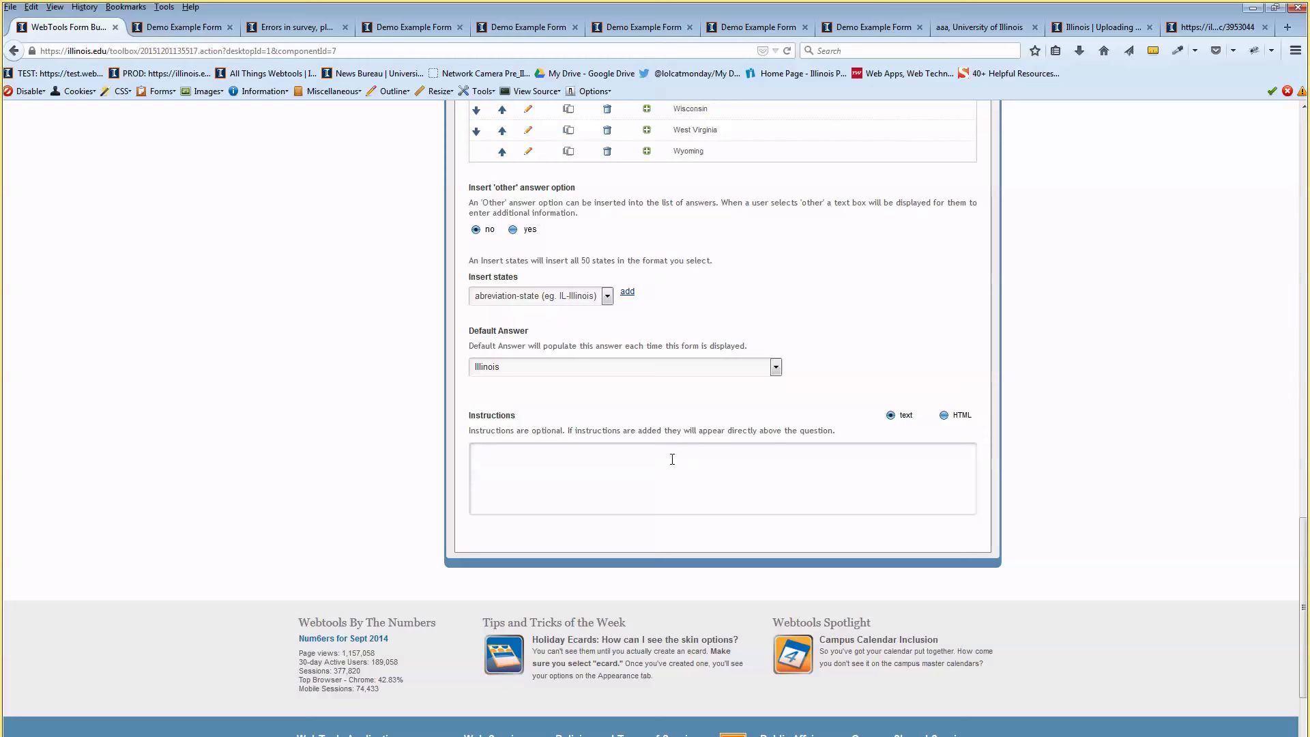
scroll(672, 464, up, 5)
scroll(746, 471, down, 6)
scroll(637, 444, up, 8)
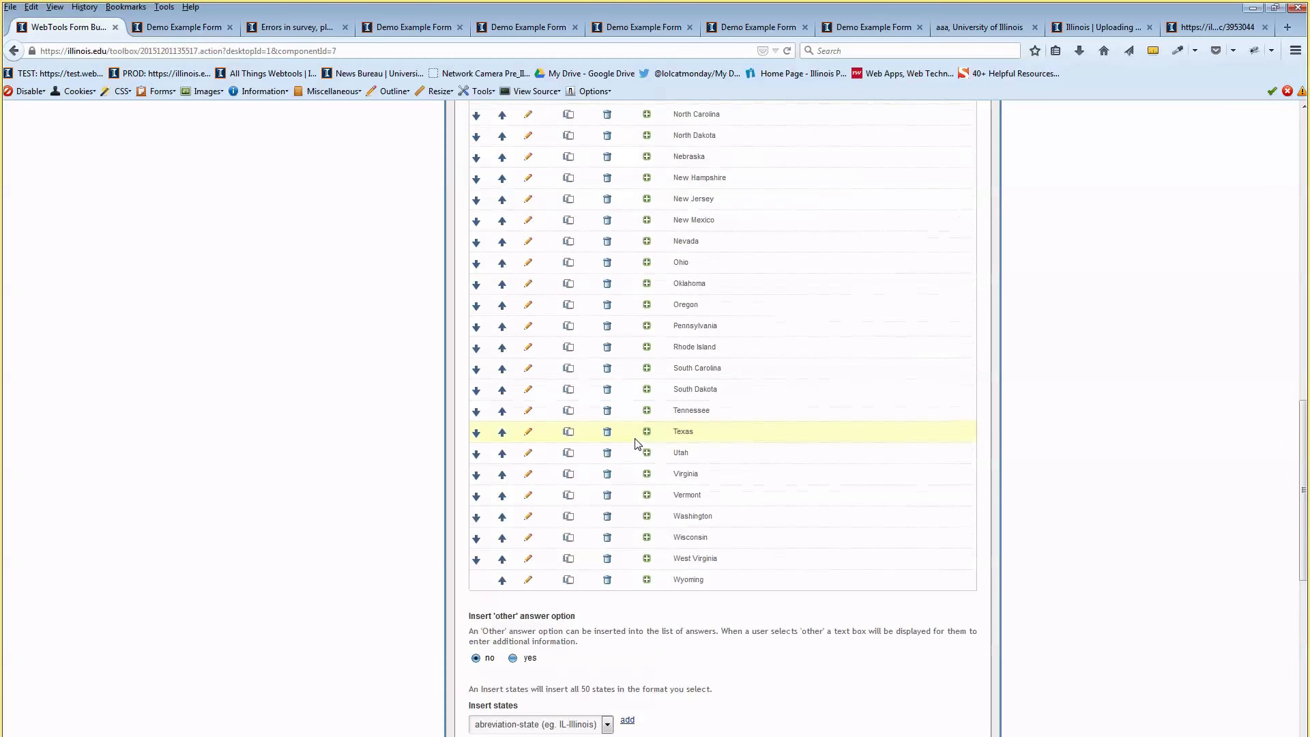
scroll(635, 442, up, 15)
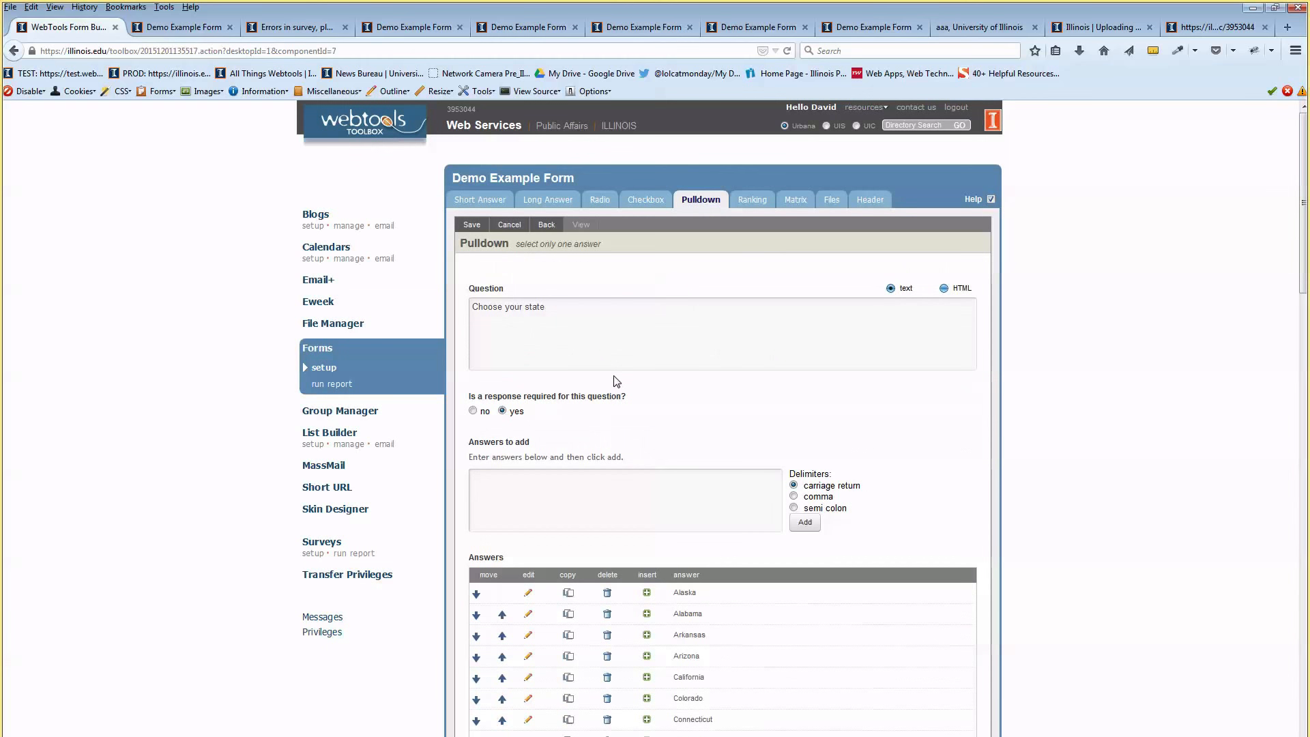
click(474, 228)
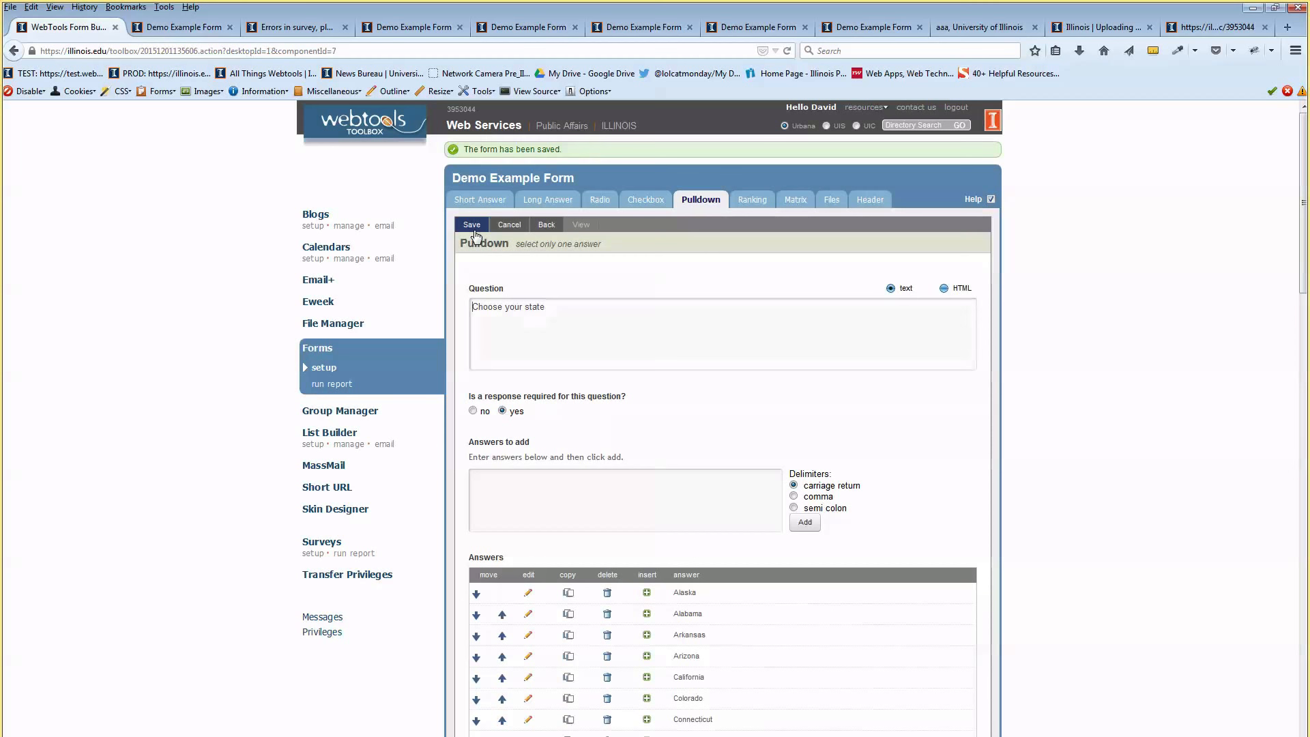
click(545, 226)
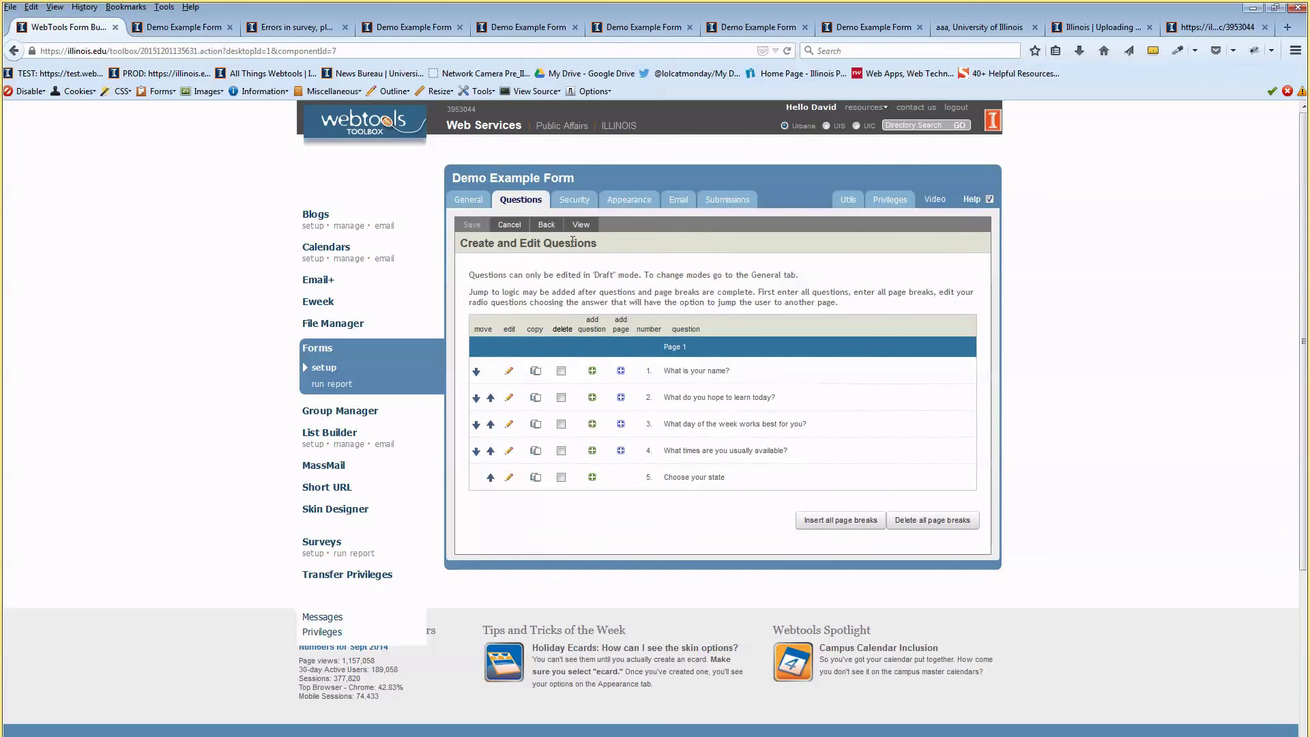
Preview the form live, confirm the state pulldown defaults to Illinois, and return to the builder
click(581, 225)
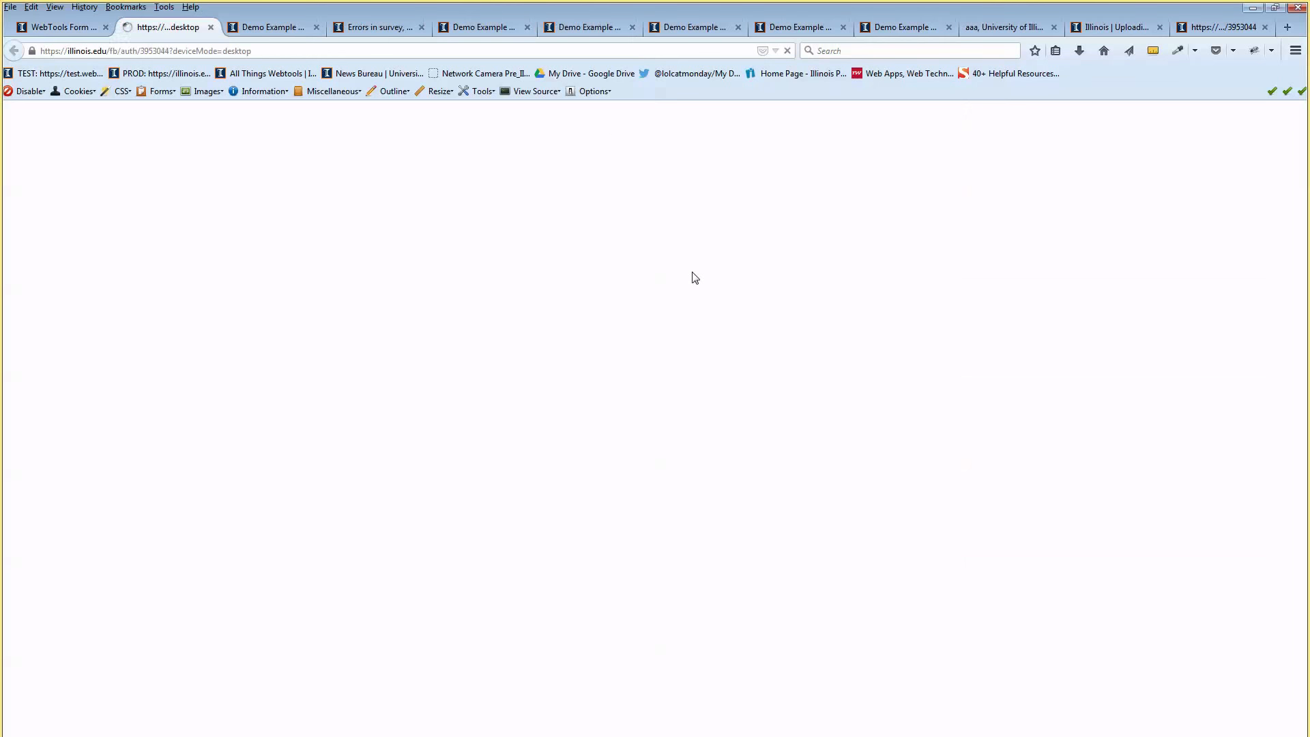
scroll(655, 328, down, 5)
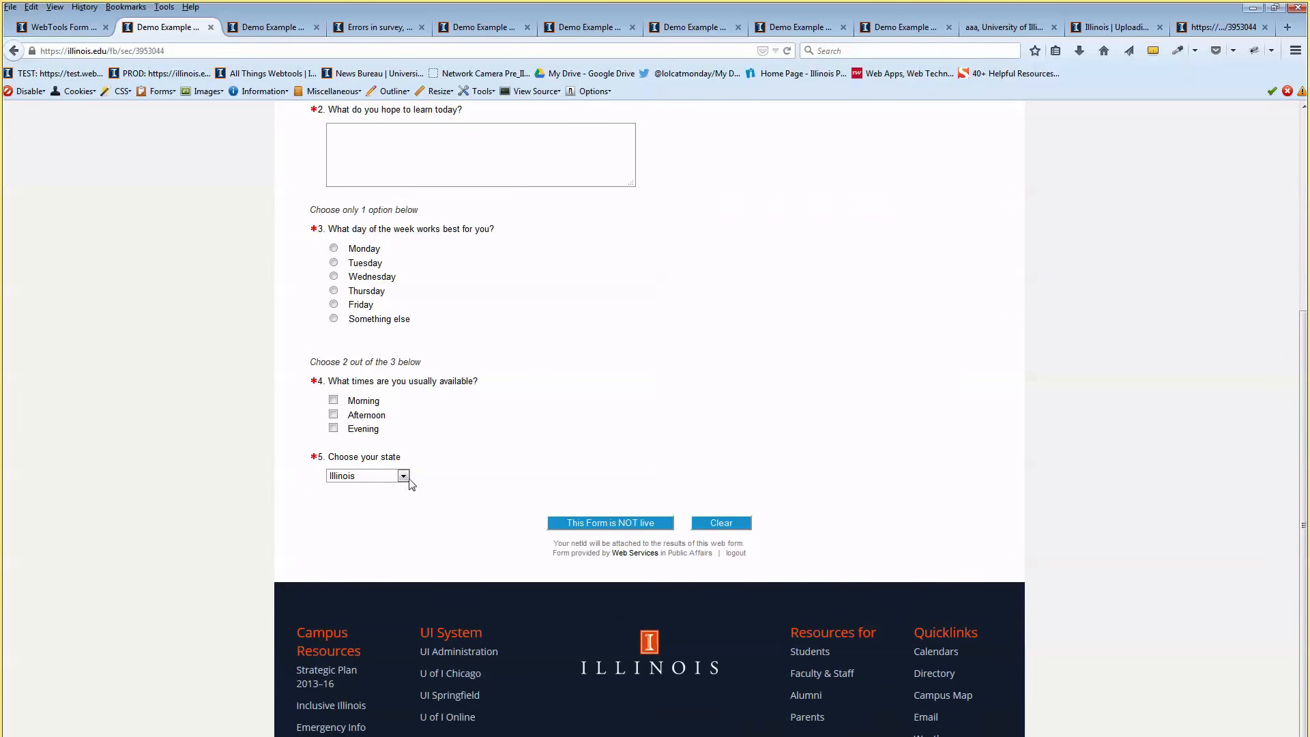
click(363, 477)
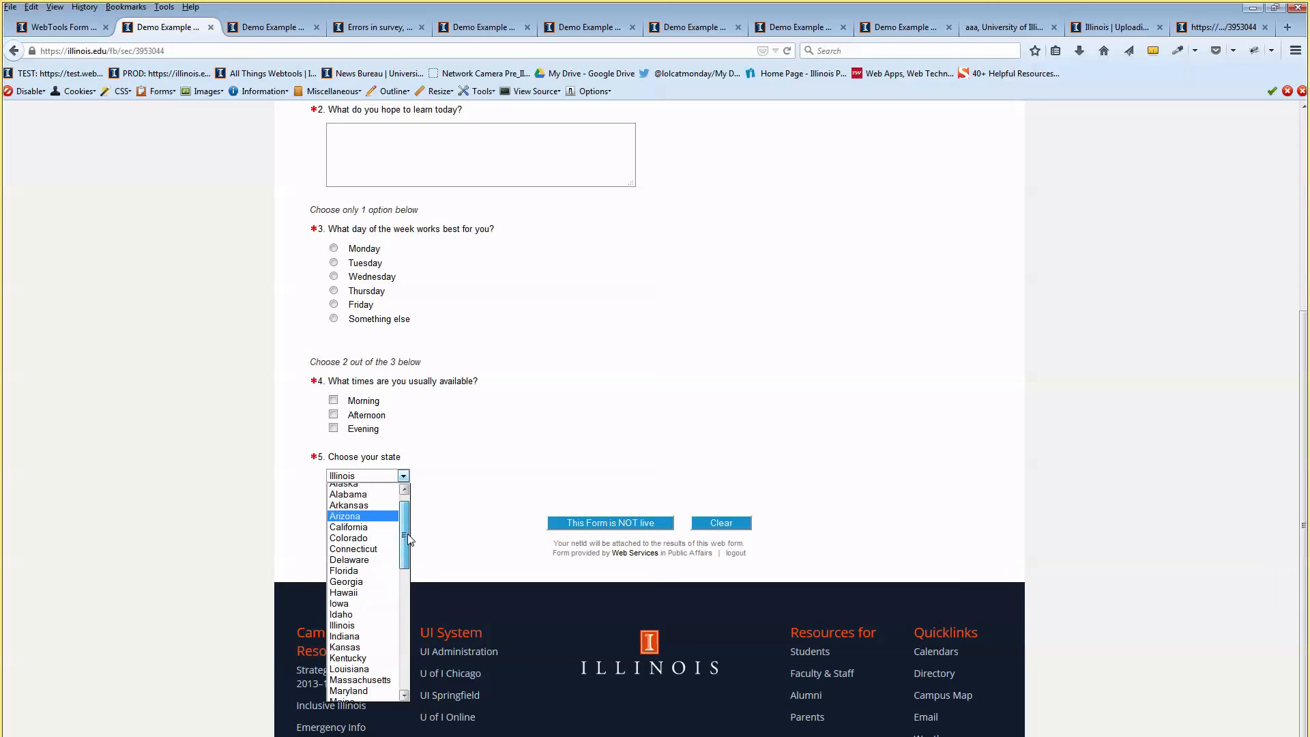
mouse_move(404, 511)
mouse_down()
mouse_move(404, 661)
mouse_move(405, 506)
mouse_up()
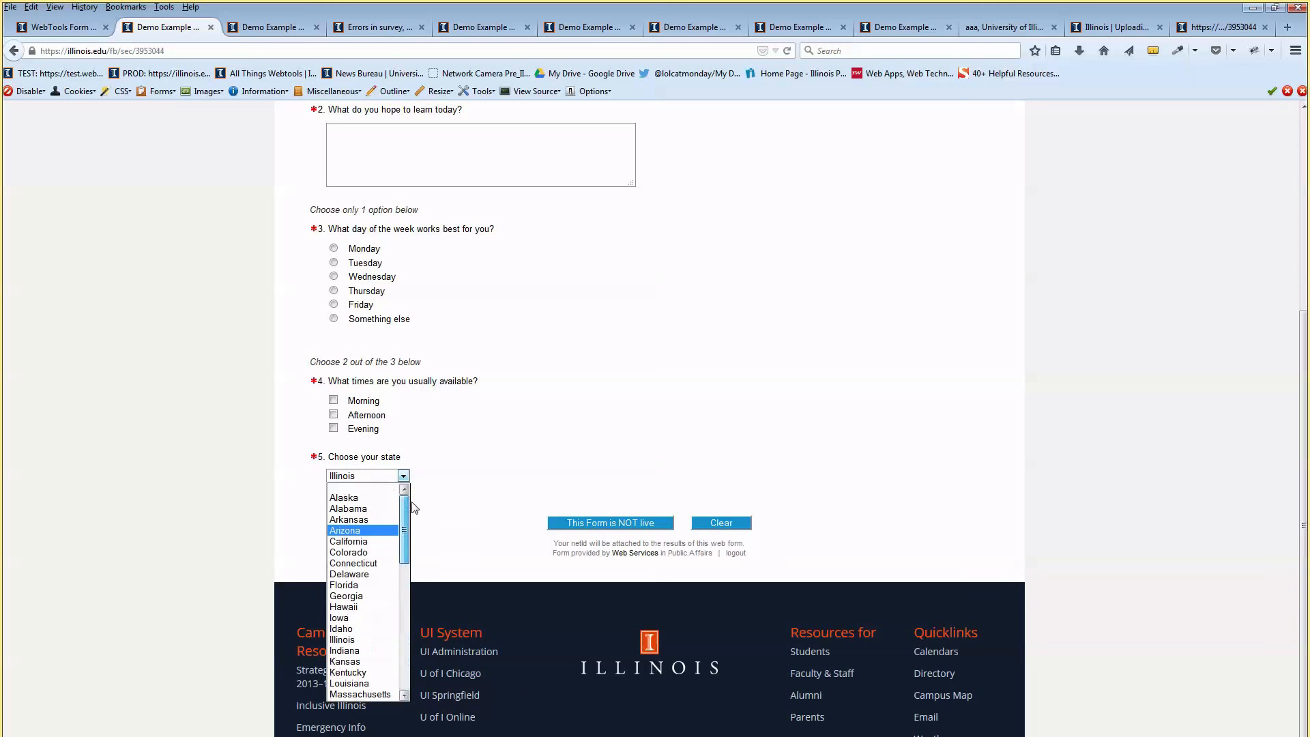
click(450, 425)
scroll(452, 426, up, 5)
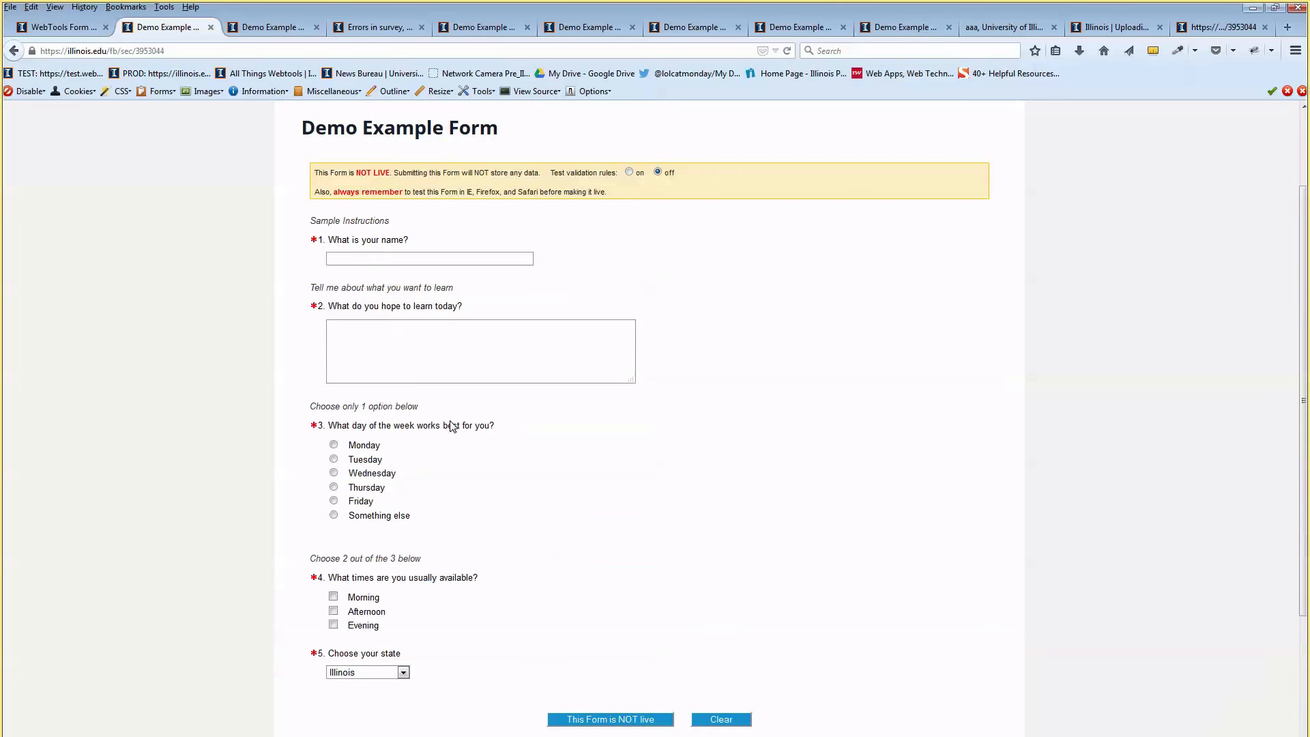
scroll(452, 426, down, 5)
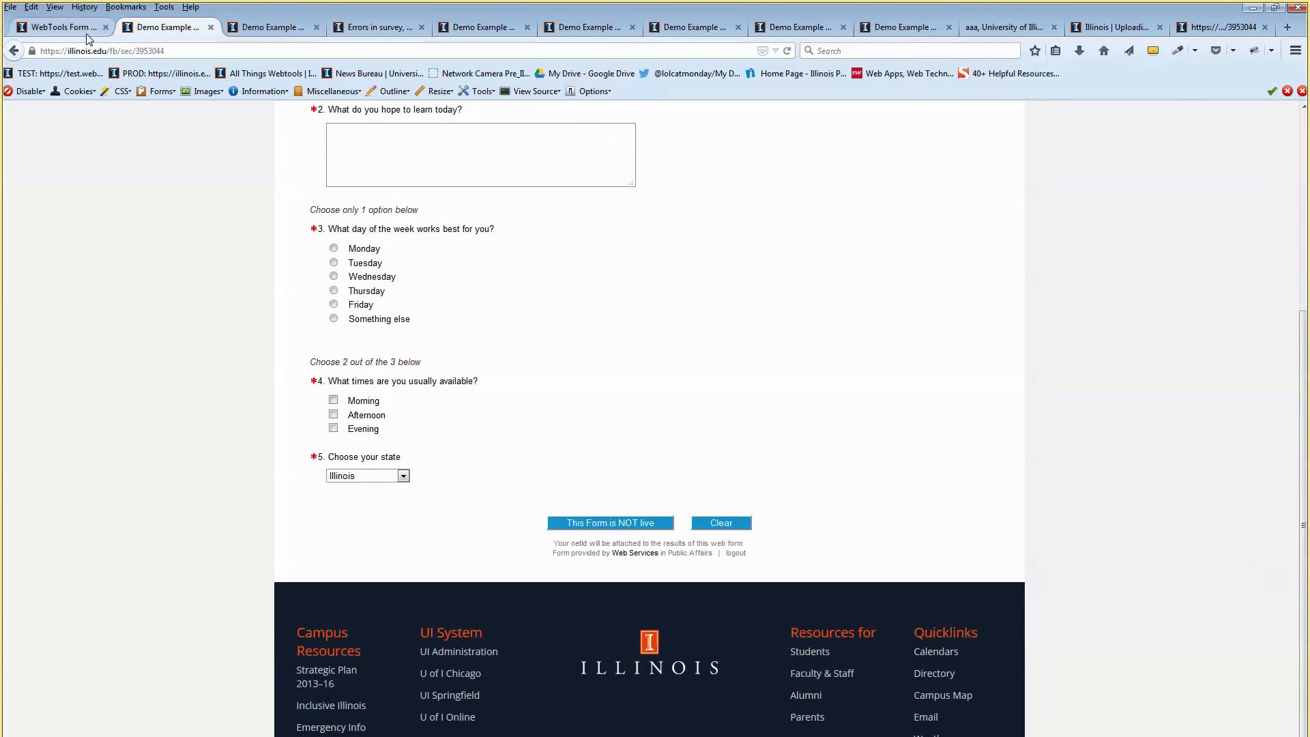
click(96, 30)
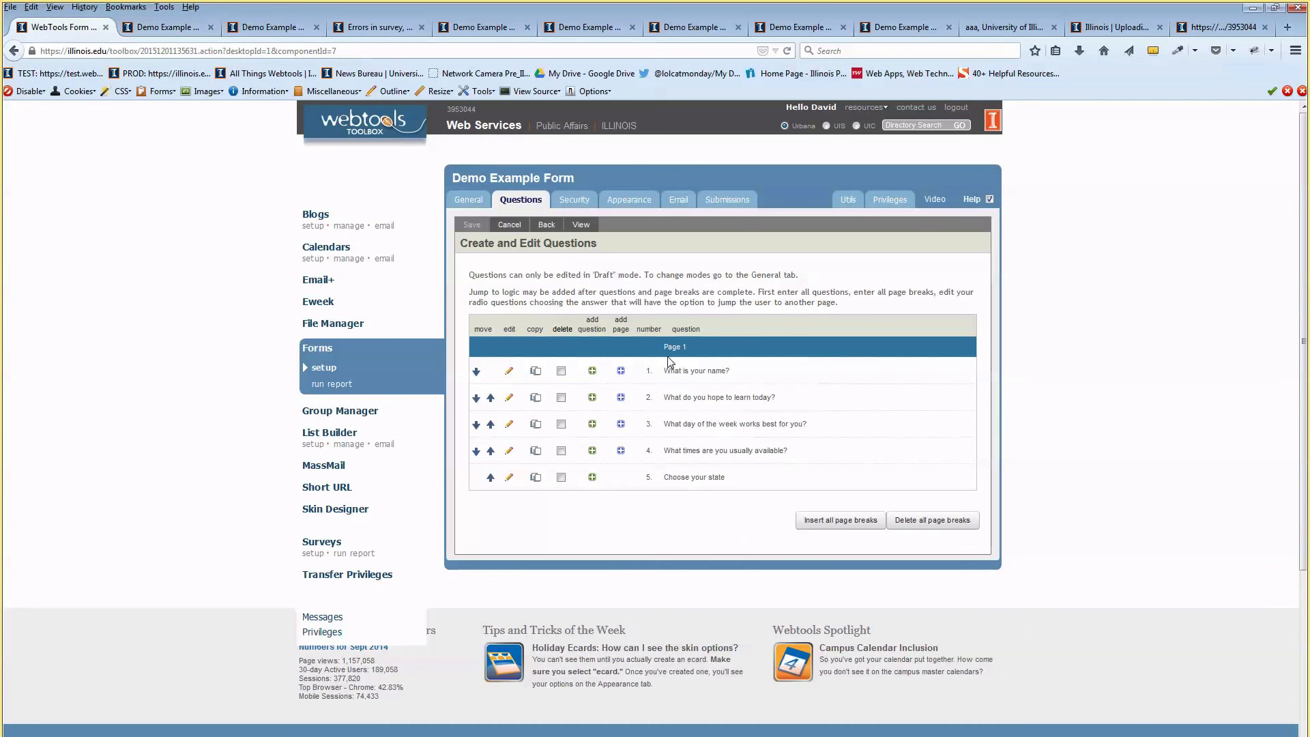
Add a new question after 'Choose your state' and make it a Ranking question
click(592, 477)
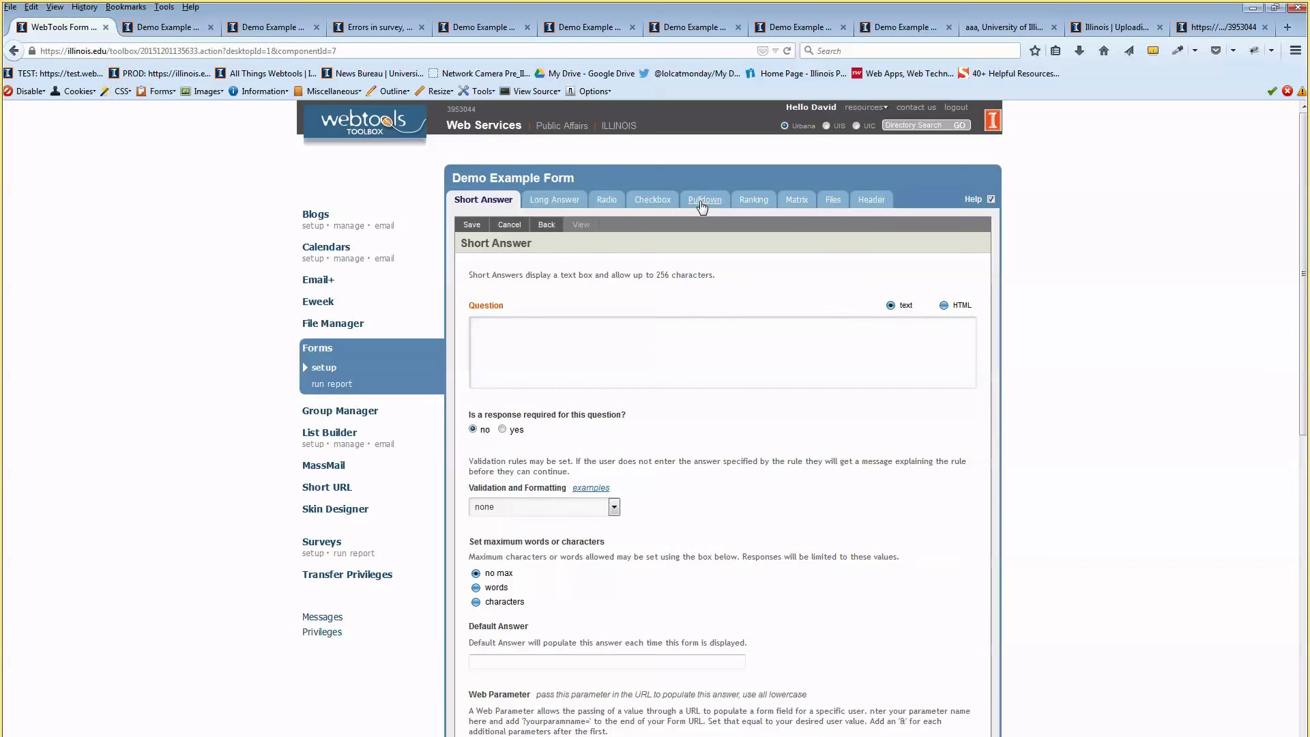
click(755, 202)
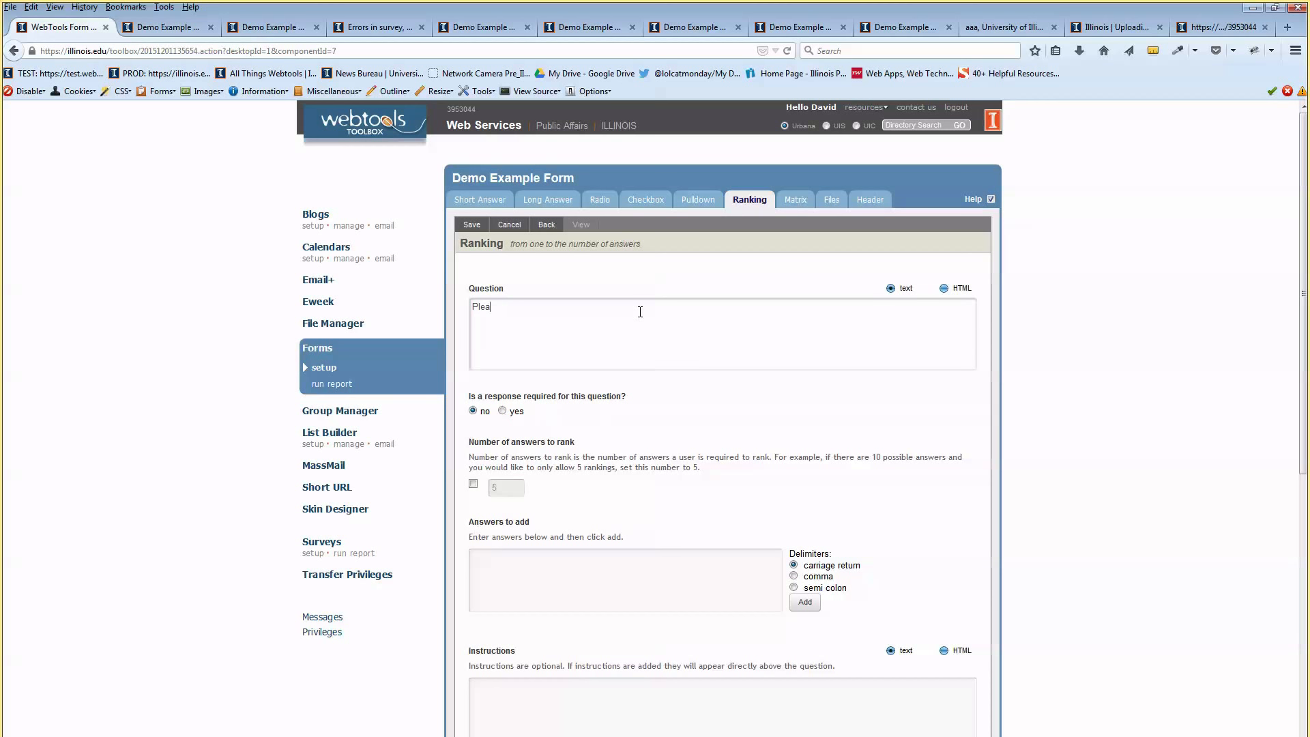
Word the ranking question 'Please rank in order of your preference' and make it required
text(nk in order of your preference)
drag(615, 304, 482, 317)
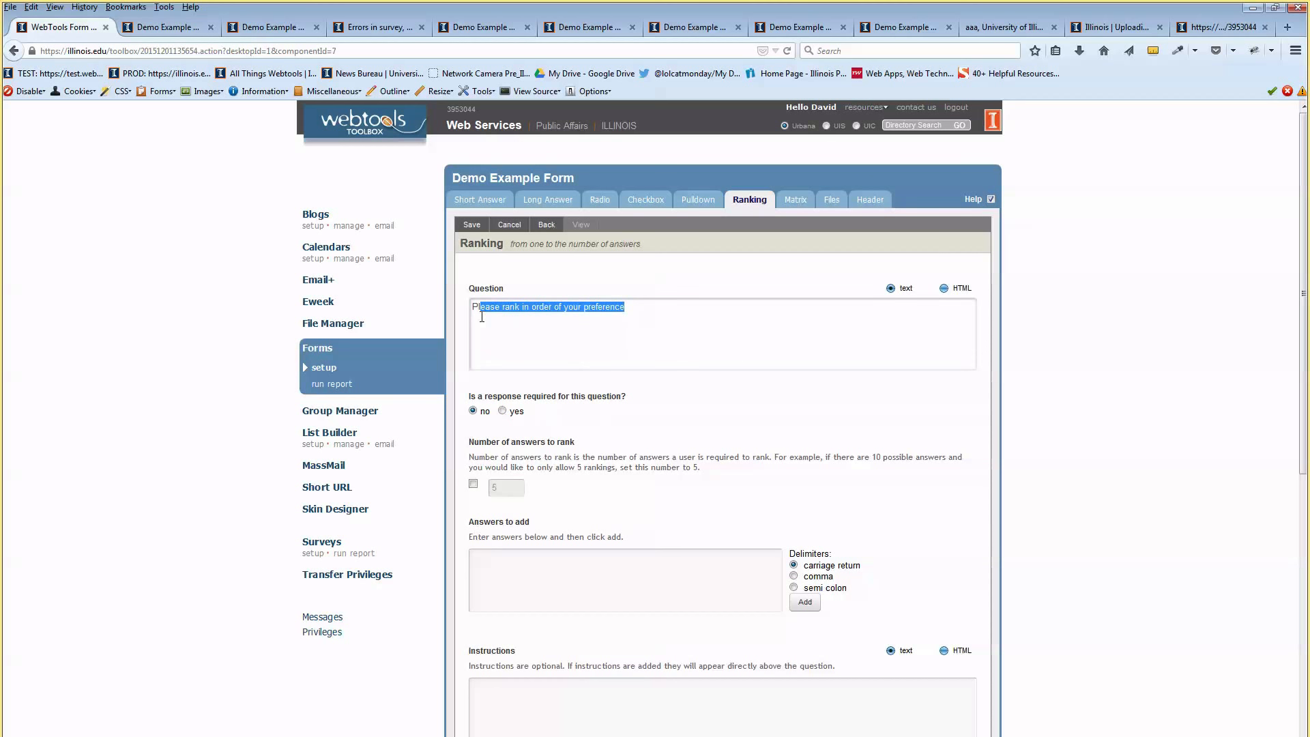
click(482, 317)
scroll(505, 337, down, 2)
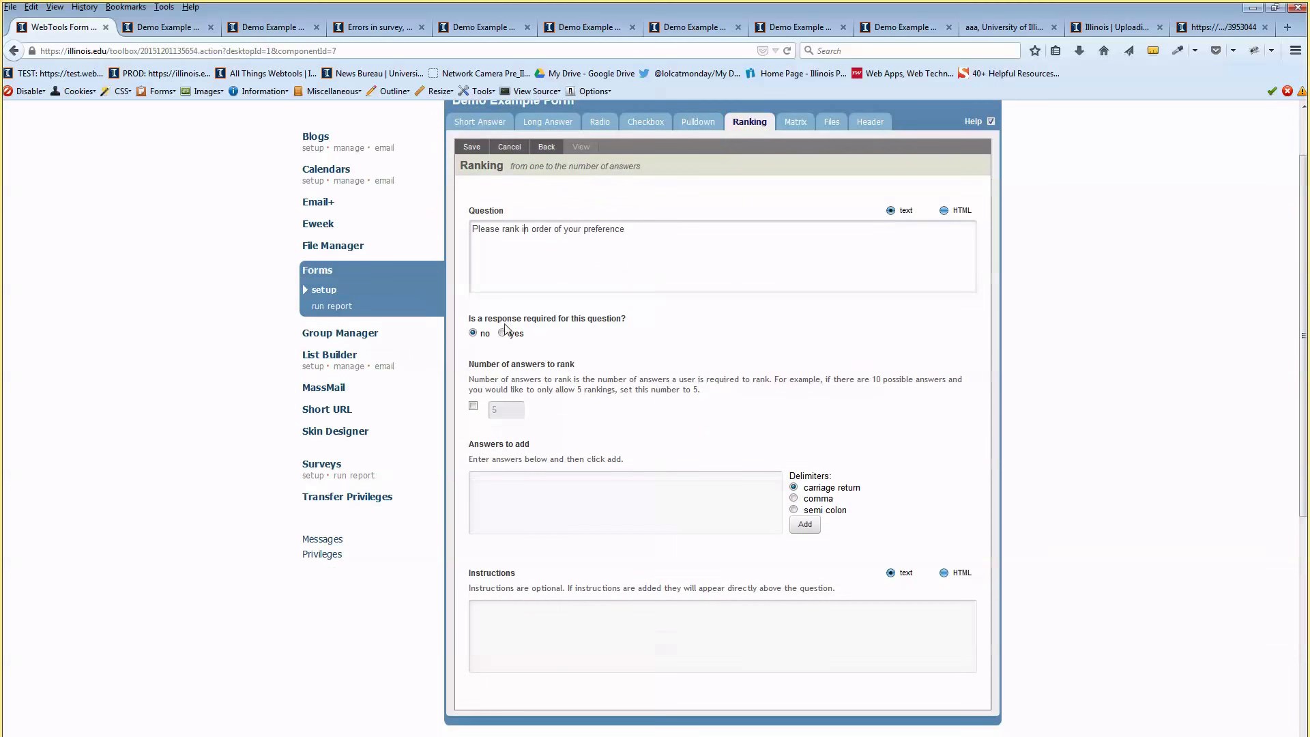
click(503, 333)
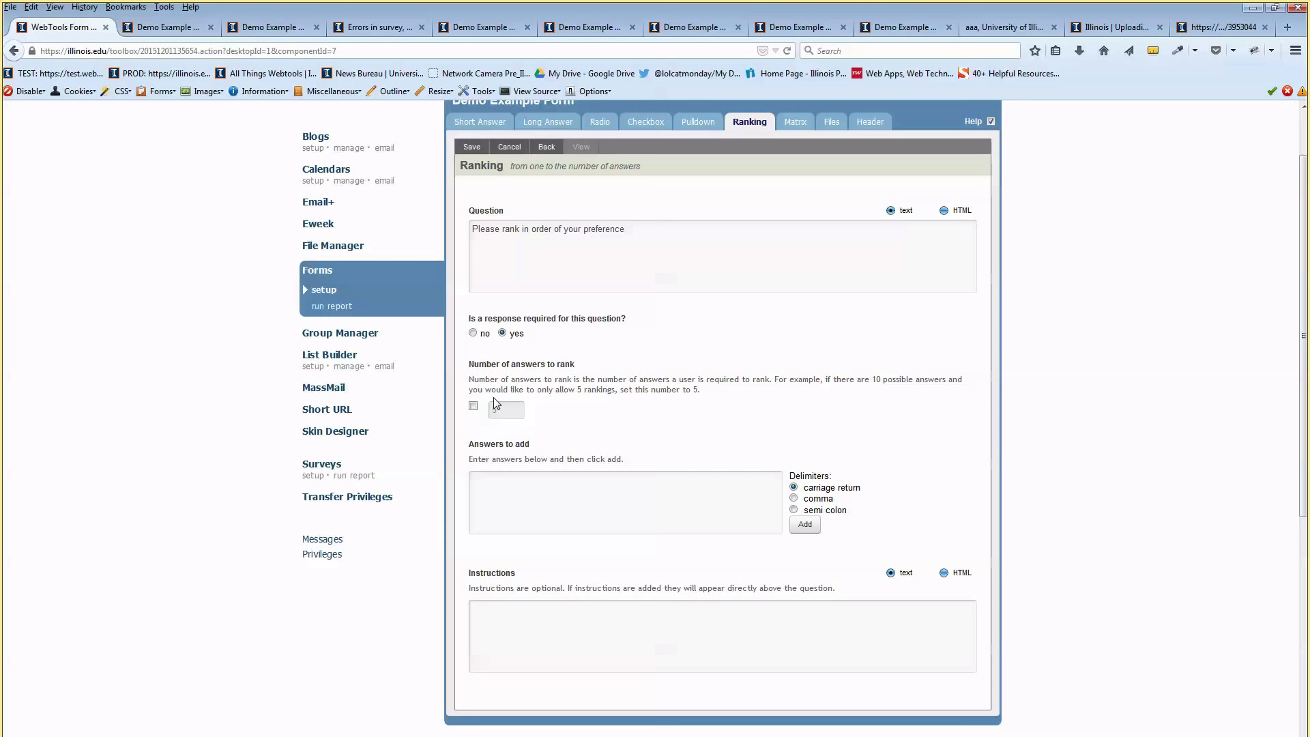
Limit the number of answers to rank to 3
click(474, 407)
click(475, 408)
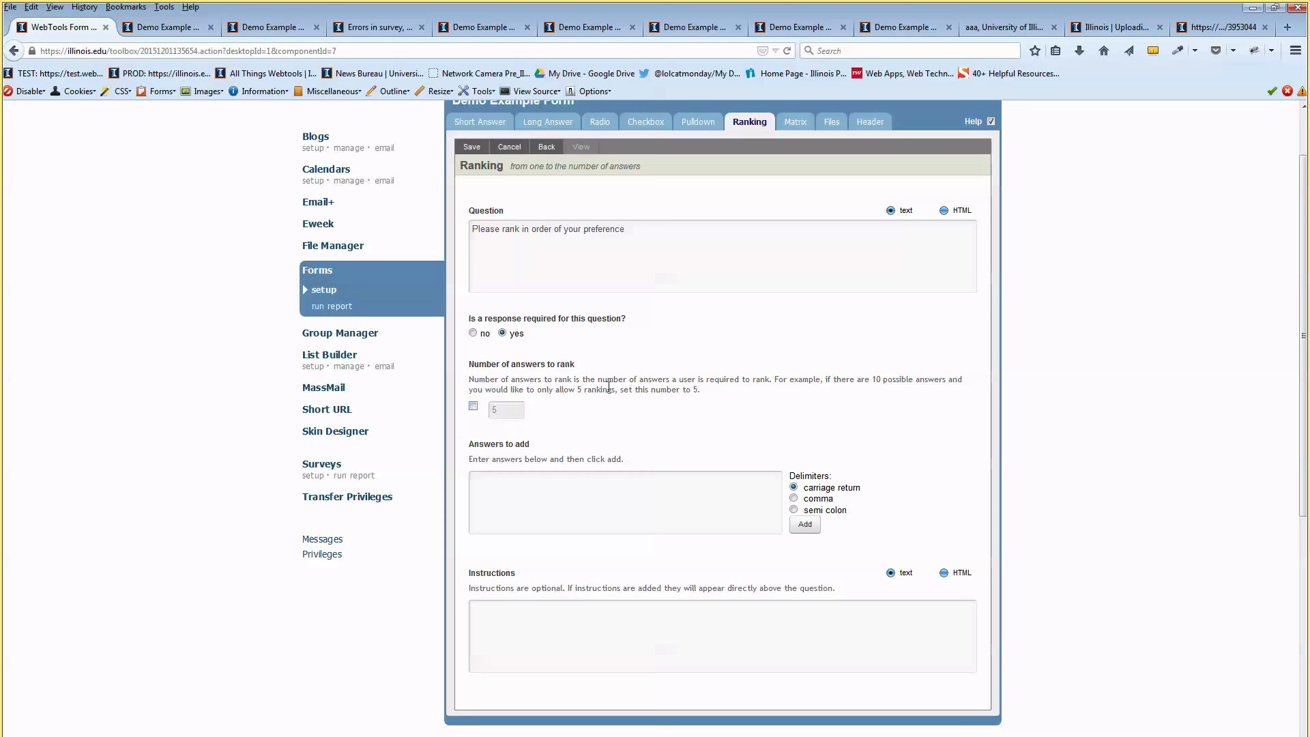
click(474, 406)
text(3)
click(491, 488)
scroll(691, 444, down, 4)
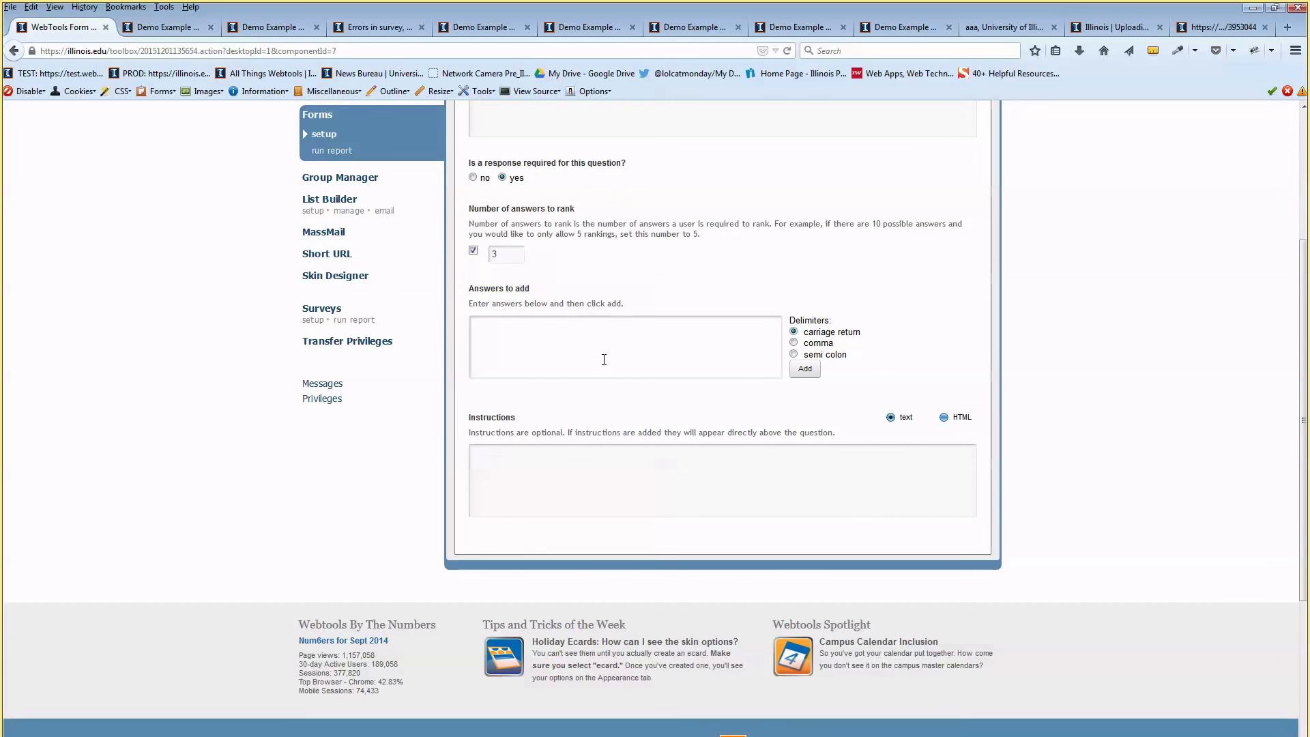
Add answers Going to the movies, Reading a book, Doing a word search, Playing a video game, Playing Sudoku
text(Going to the movies)
key(Return)
text(Reading a book)
key(Return)
text(Do)
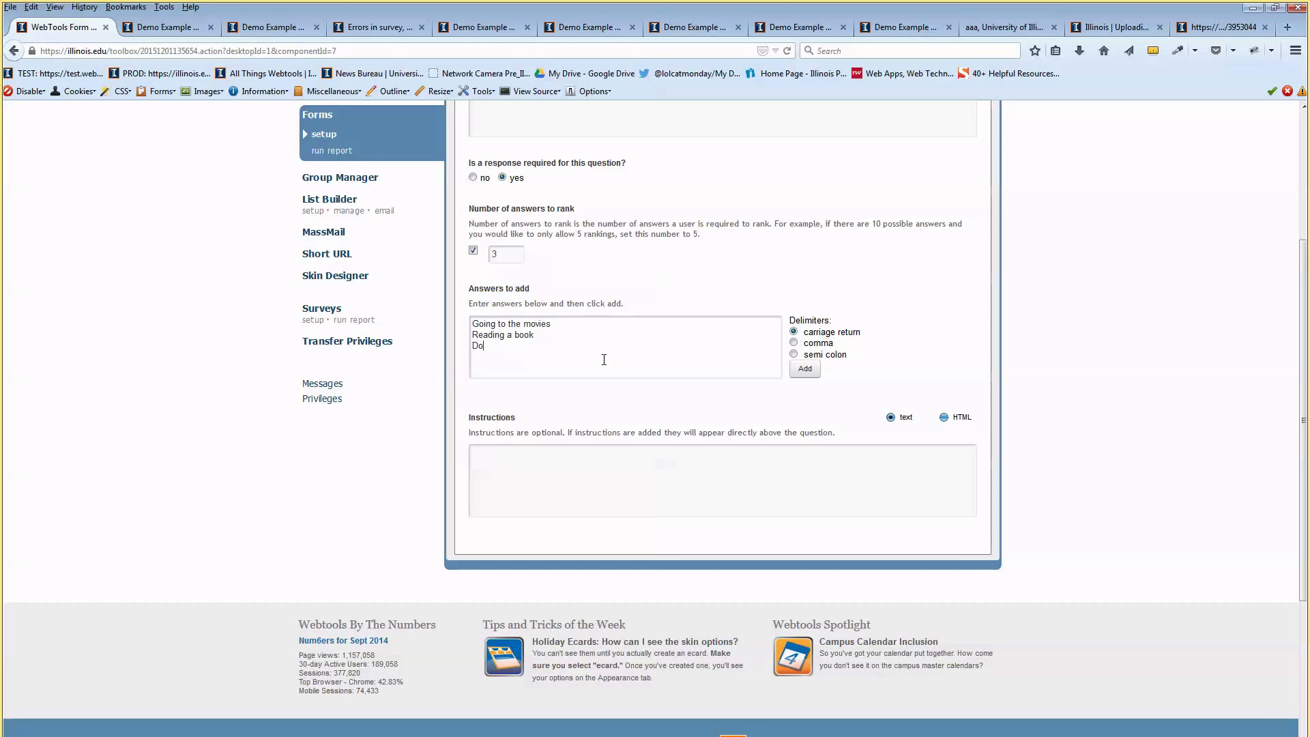
text(ing a word search)
key(Return)
text(playing a video game)
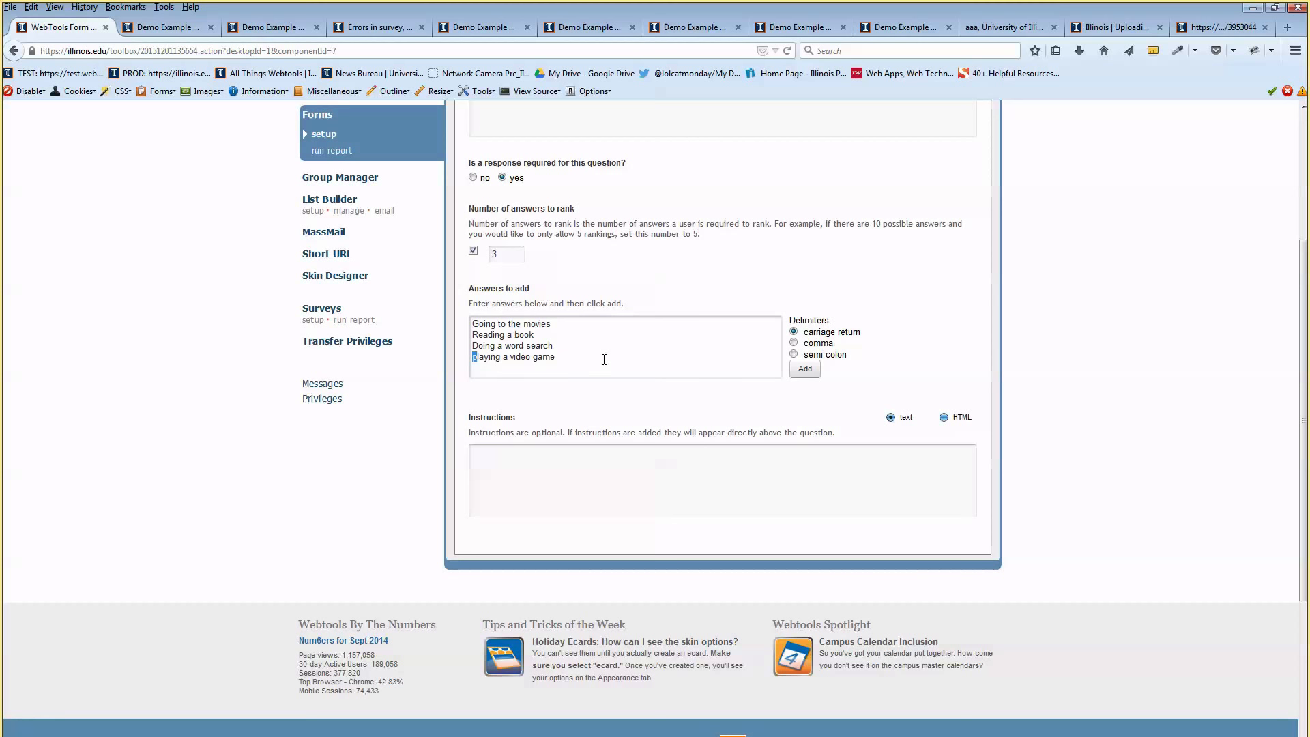
text(P)
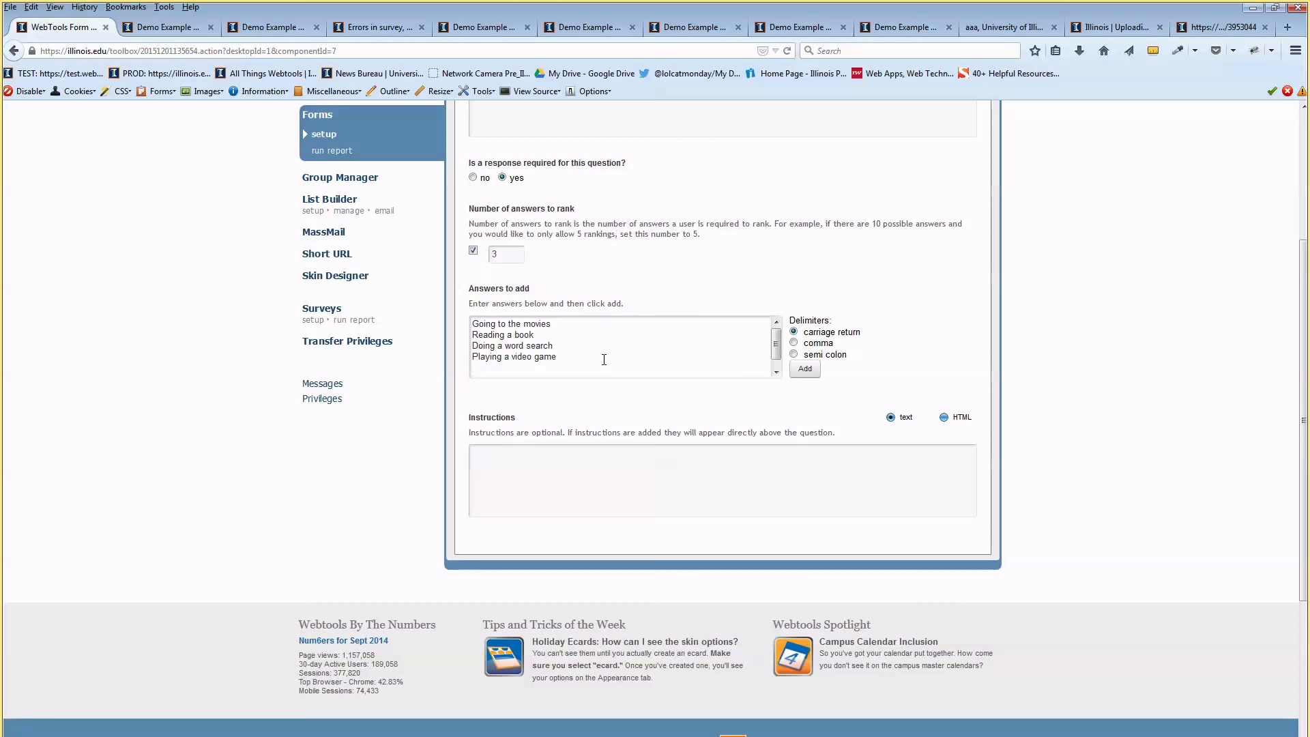
text(PLaying Sudok)
key(Left)
key(Left)
key(BackSpace)
text(l)
click(605, 349)
click(487, 251)
click(805, 369)
Add the instruction 'Rank only your top 3' and save the ranking question
scroll(811, 332, down, 8)
scroll(811, 331, down, 1)
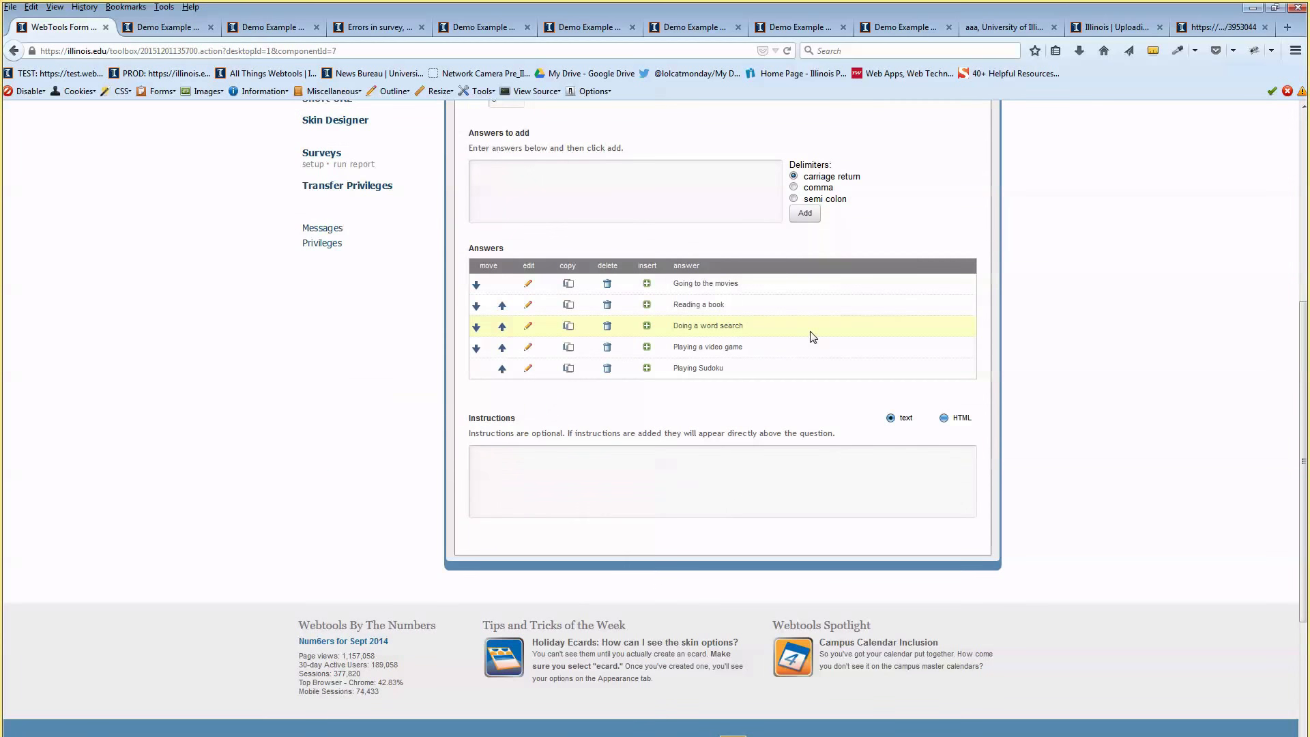
click(722, 457)
text(Rank only your top 3)
scroll(585, 378, up, 6)
click(473, 228)
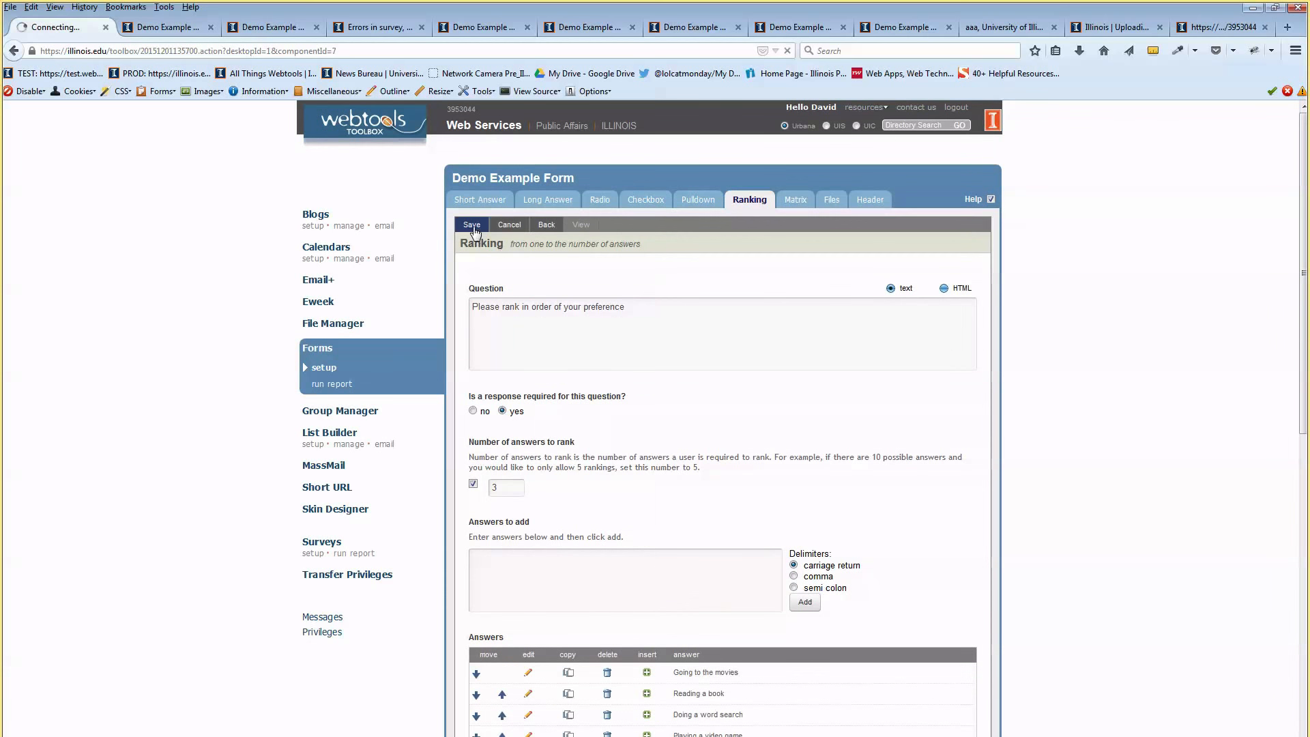
Open the live preview and rank Going to the movies 1 and Doing a word search 2
click(547, 224)
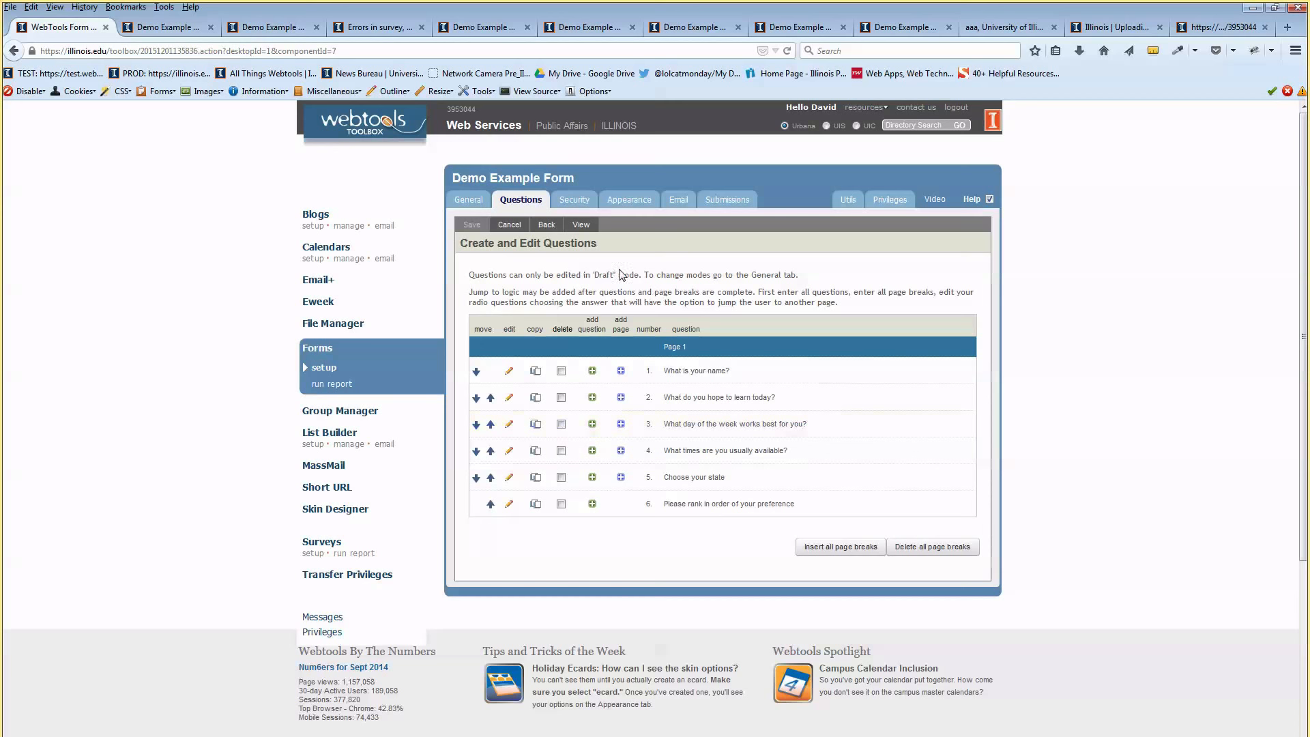
click(583, 226)
scroll(585, 230, down, 10)
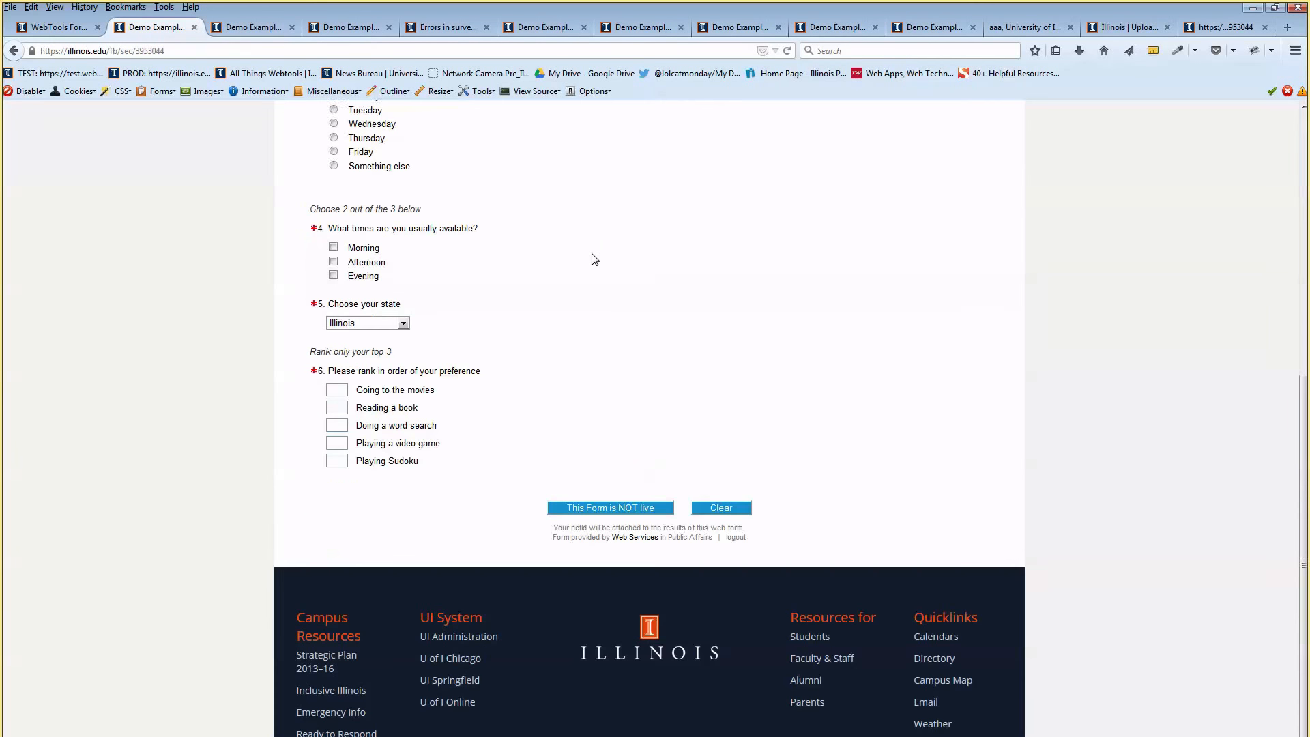
drag(326, 349, 466, 369)
click(341, 387)
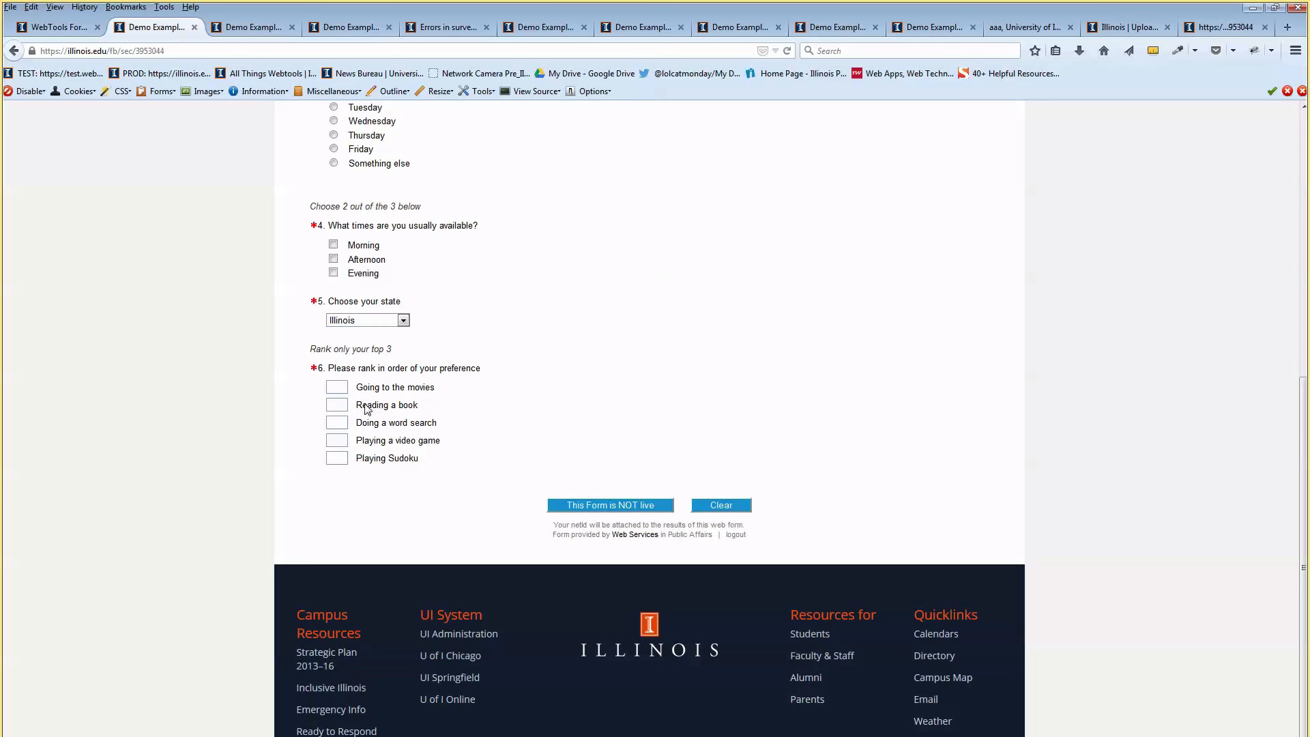
text(1)
click(340, 419)
text(2)
Clear the entered rank numbers and return to the form builder
drag(350, 349, 388, 349)
click(340, 386)
click(338, 418)
click(336, 441)
key(BackSpace)
click(338, 423)
key(BackSpace)
click(340, 382)
click(67, 30)
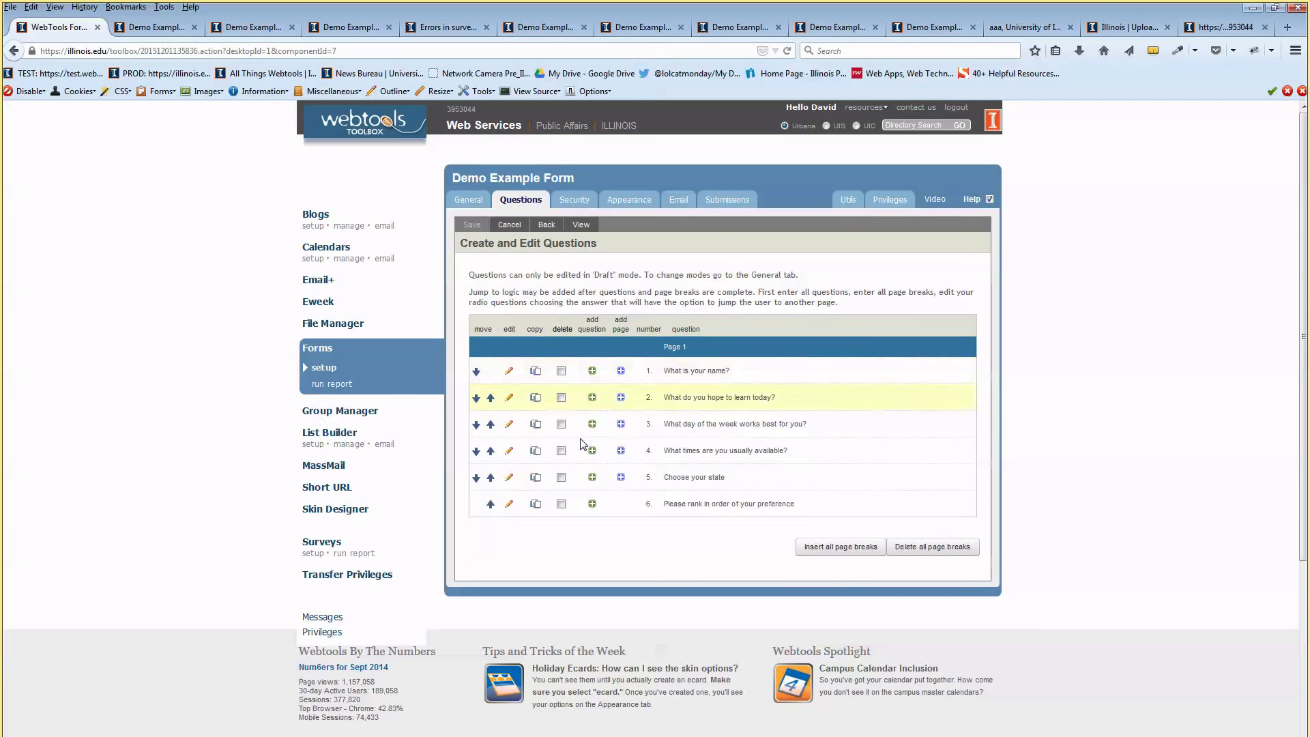
Change the ranking instructions to begin 'Insert numbers 1-3 into the fields below.' and save
click(509, 505)
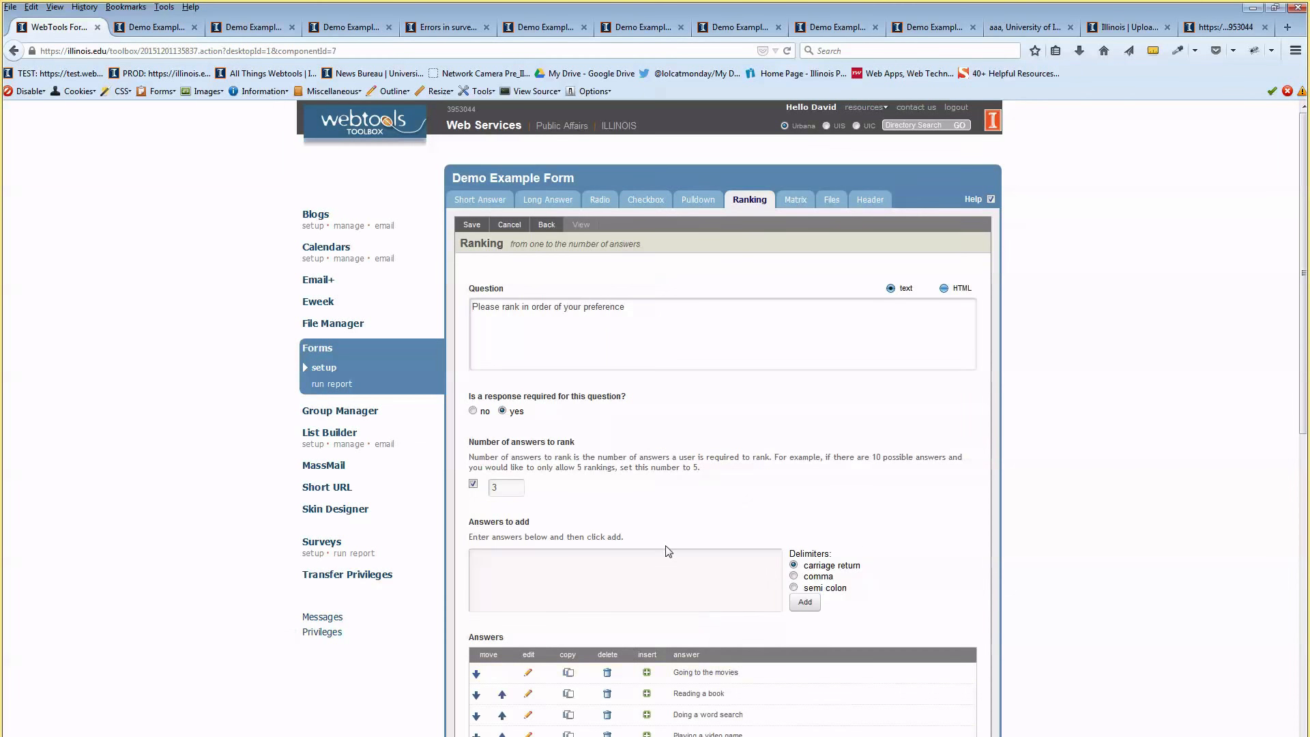
scroll(667, 539, down, 6)
click(615, 383)
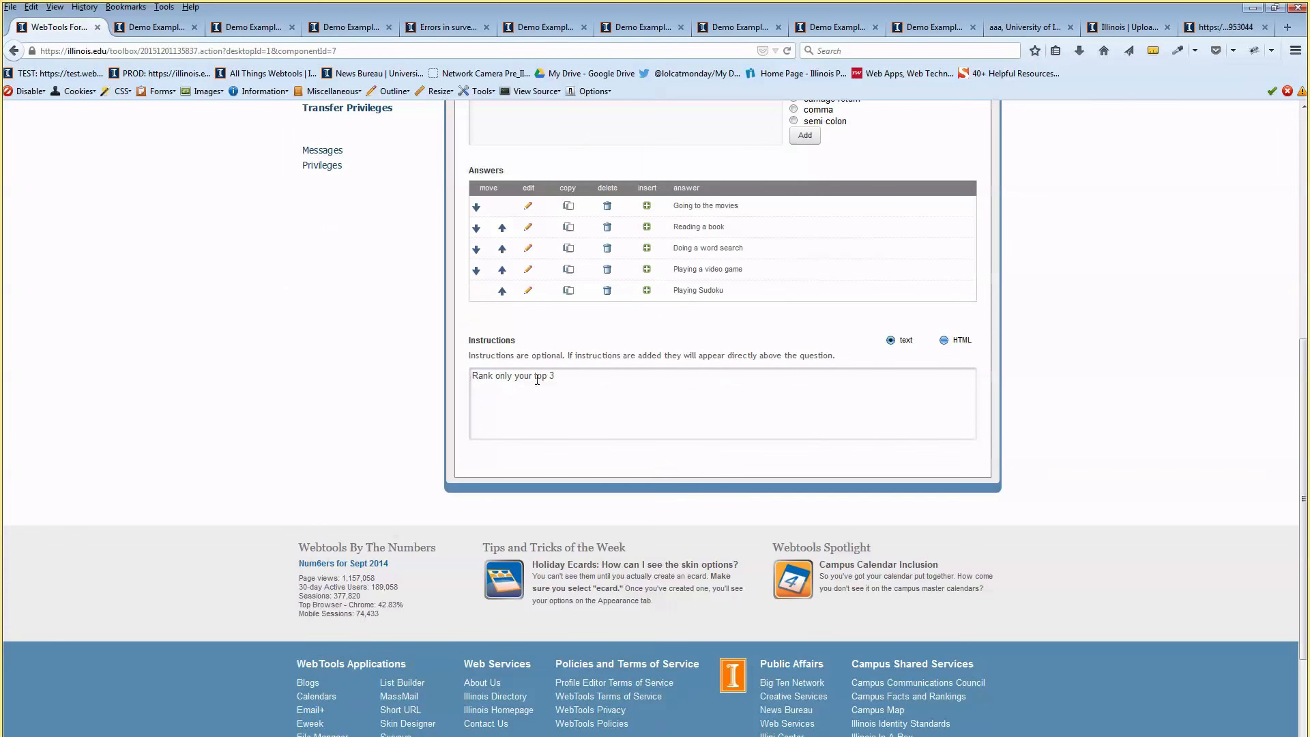
drag(472, 375, 574, 374)
text(Inseftr)
text(rt )
text(number)
text(s 1-3 into the)
text( fields below. Rank )
text(only your t)
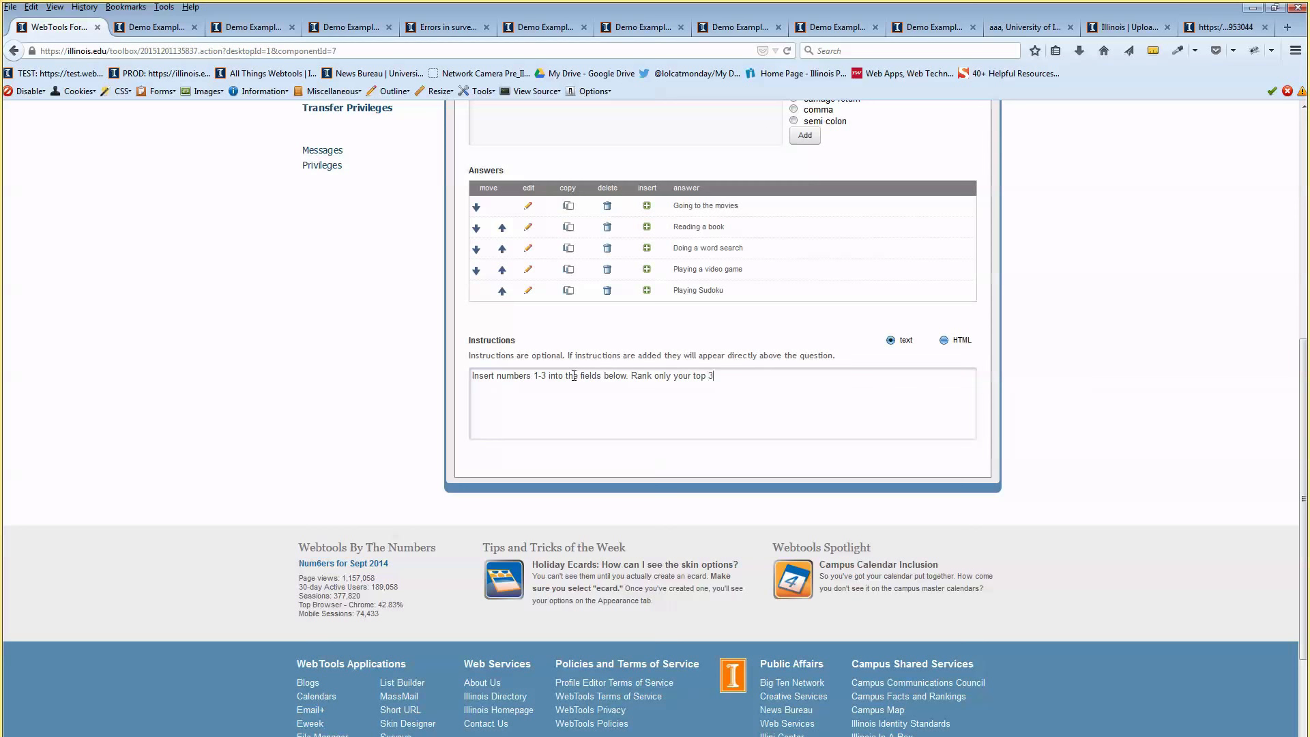
scroll(588, 365, up, 7)
click(482, 229)
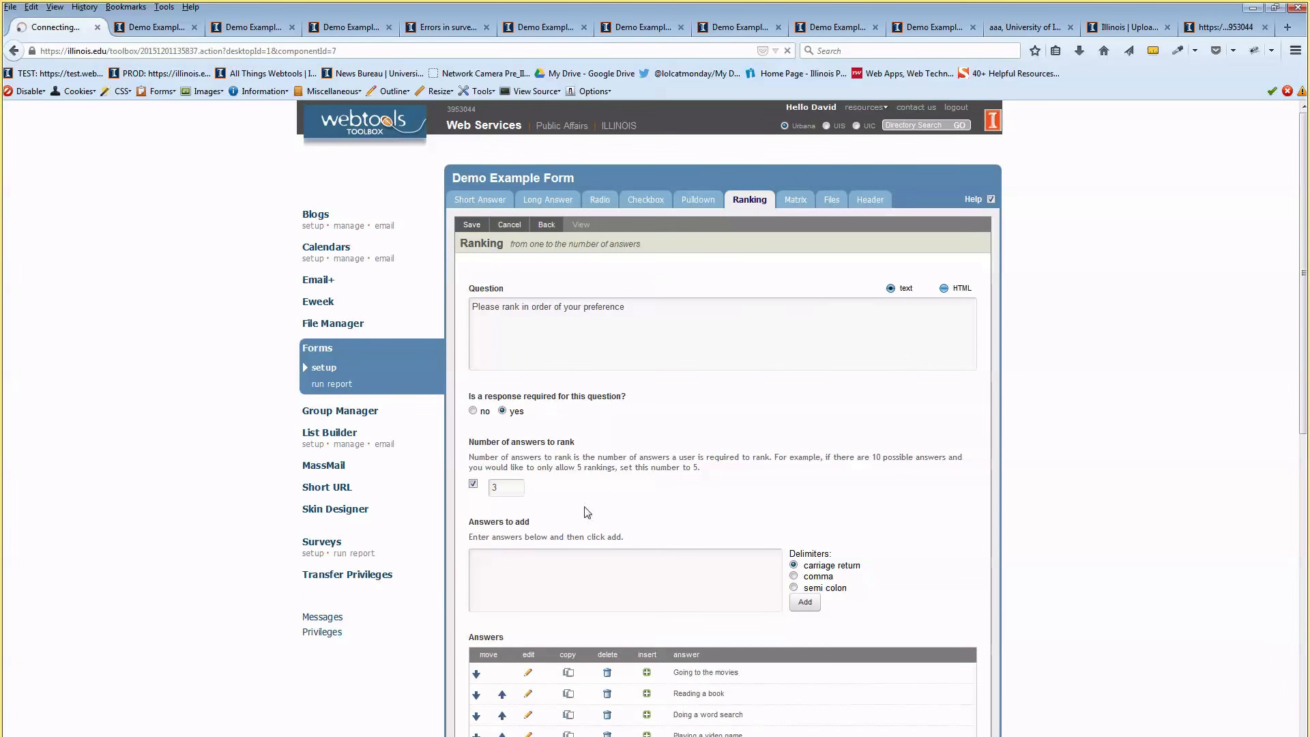
click(546, 225)
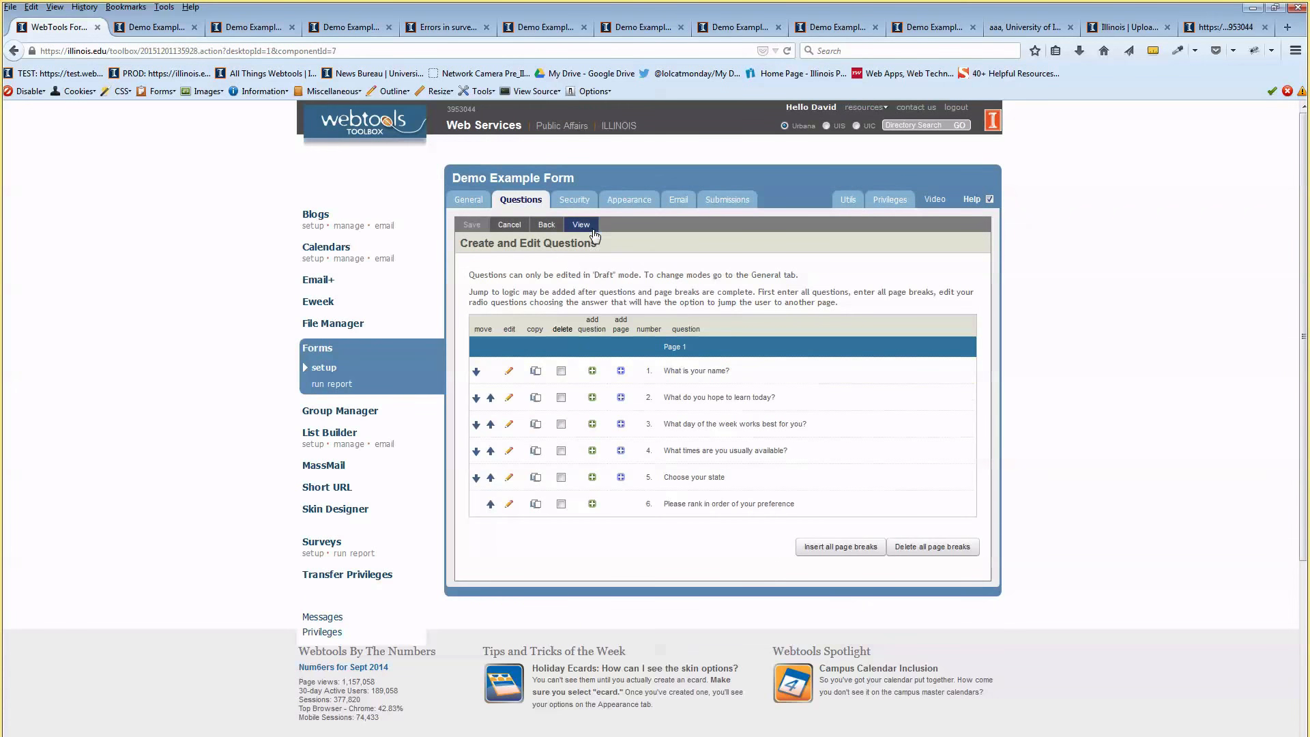
In the live form preview, rank four activities 1 through 4 in the ranking question
click(580, 224)
scroll(585, 400, down, 5)
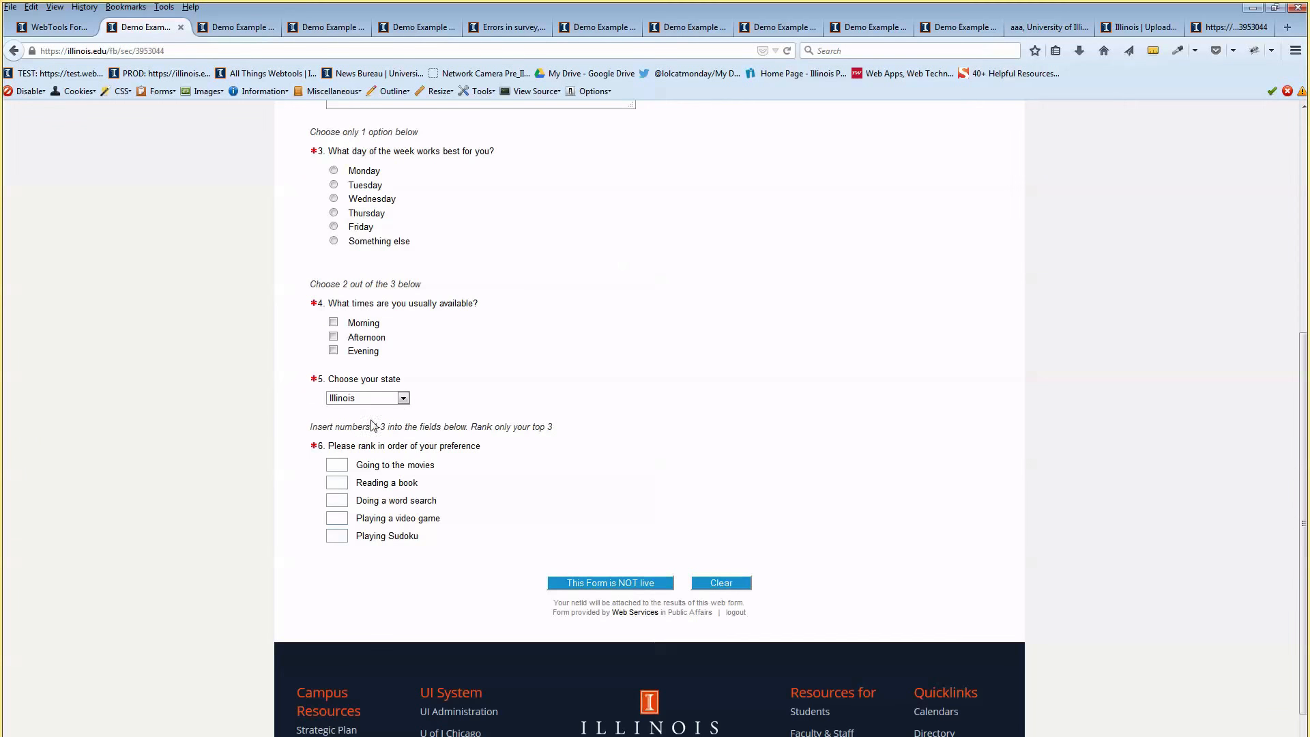
drag(352, 427, 446, 427)
click(319, 432)
click(341, 463)
click(343, 483)
text(2)
click(338, 500)
text(3)
click(338, 517)
text(4)
Submit the response and see the error requiring exactly 3 ranked options
scroll(491, 477, up, 1)
scroll(737, 371, up, 10)
scroll(653, 323, down, 15)
click(625, 505)
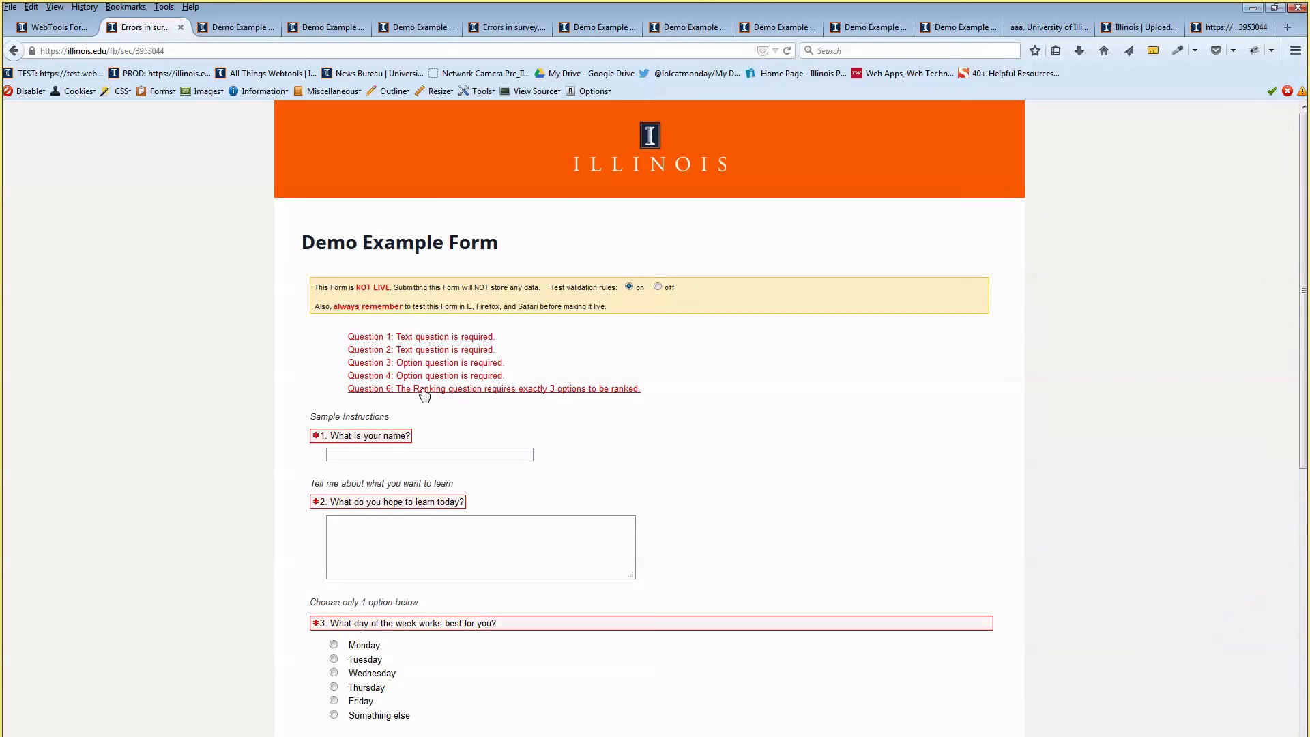
drag(646, 389, 516, 399)
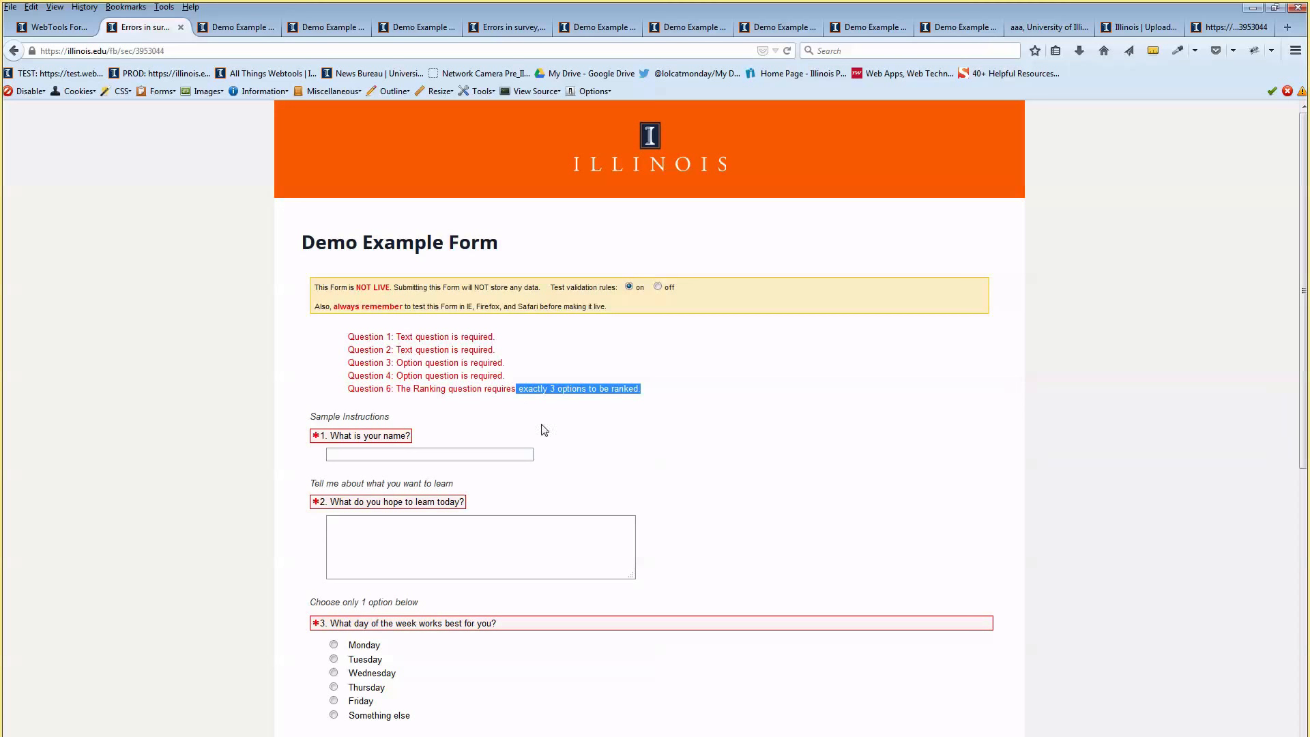
Back in the form builder, review question 6's ranking settings and cancel without changes
click(73, 11)
click(72, 12)
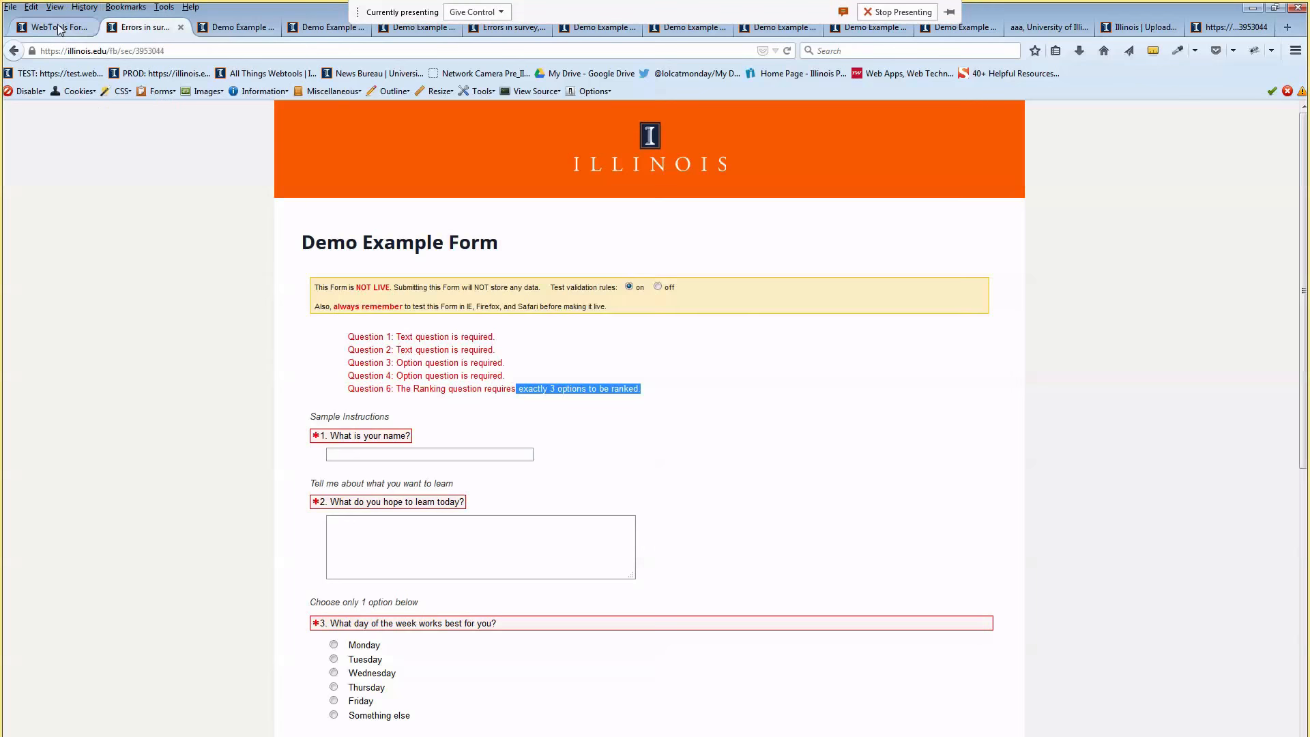
click(60, 27)
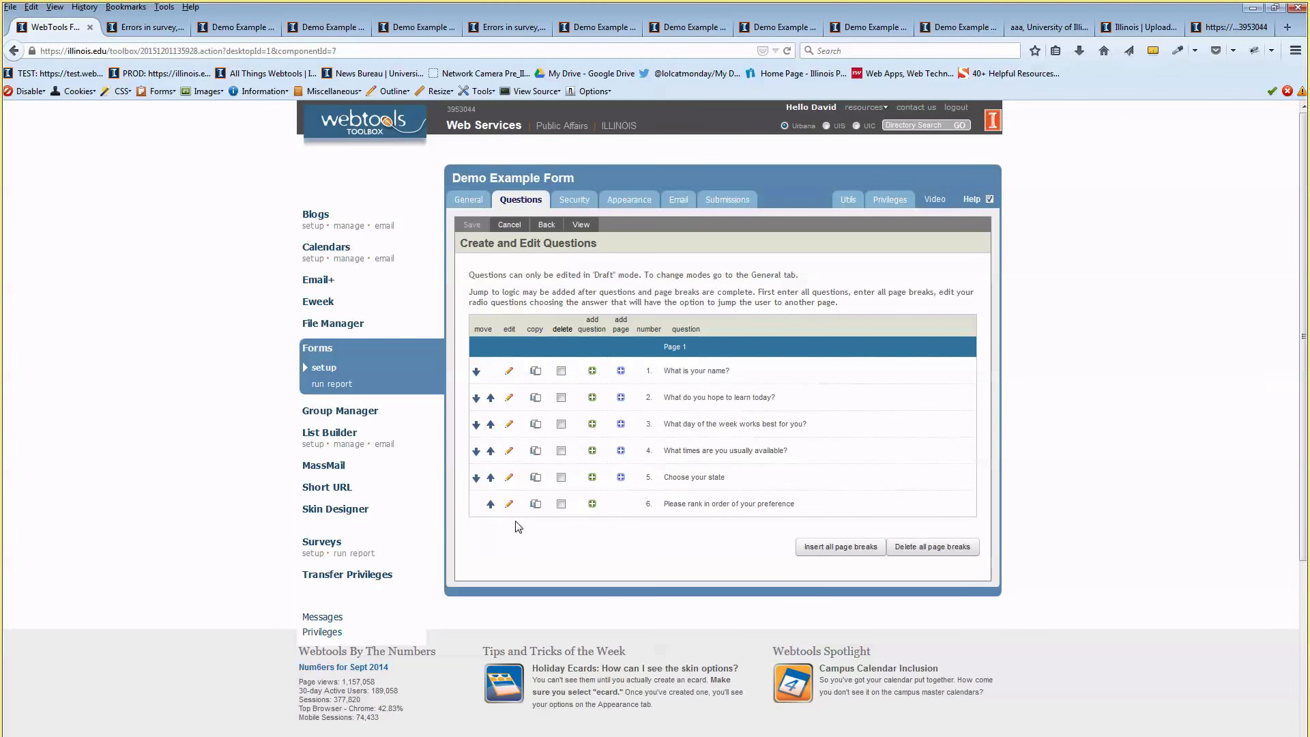
click(508, 503)
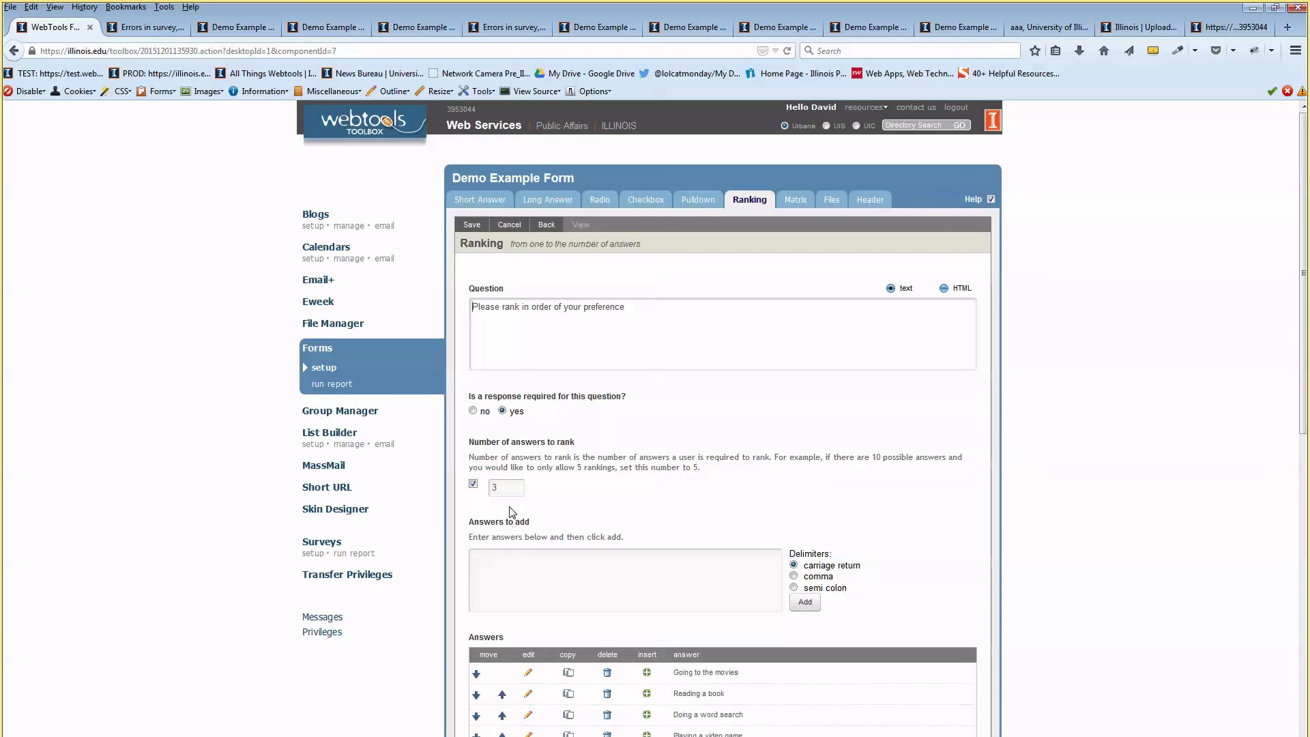
scroll(518, 512, down, 4)
scroll(519, 512, down, 3)
scroll(575, 461, up, 6)
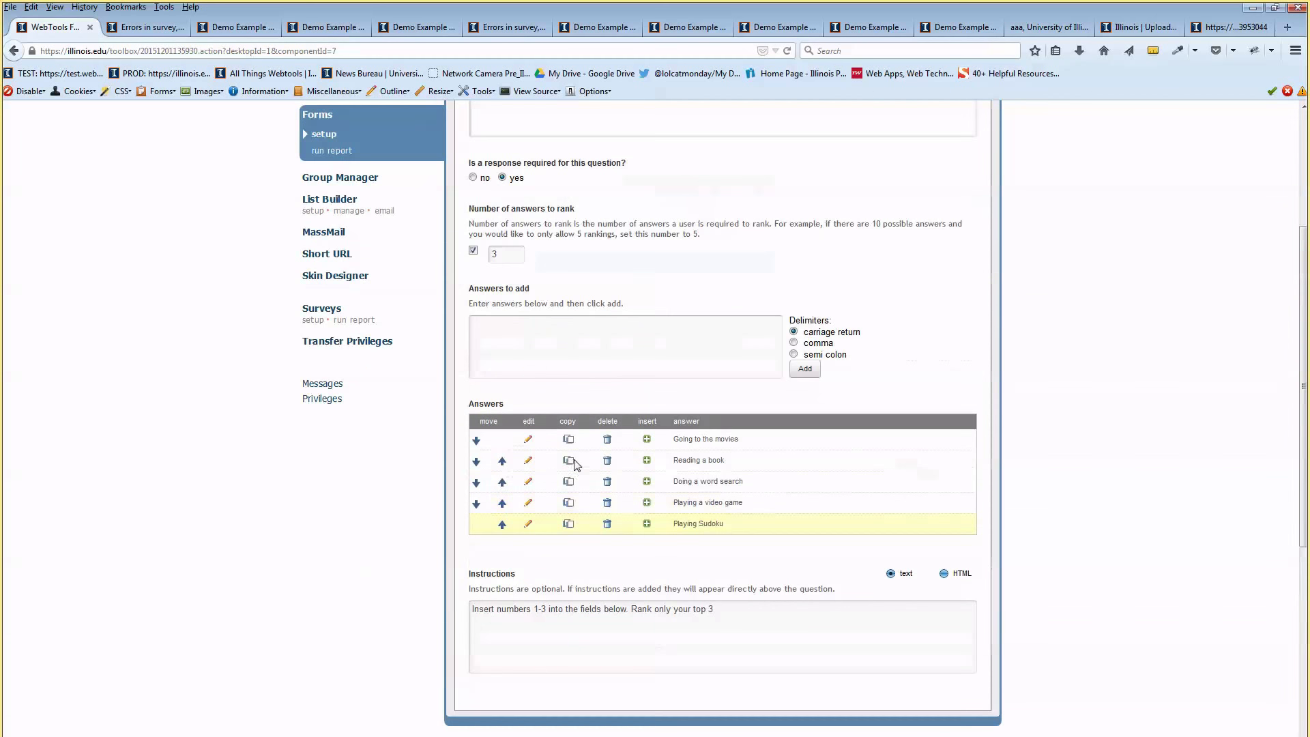
scroll(577, 469, up, 3)
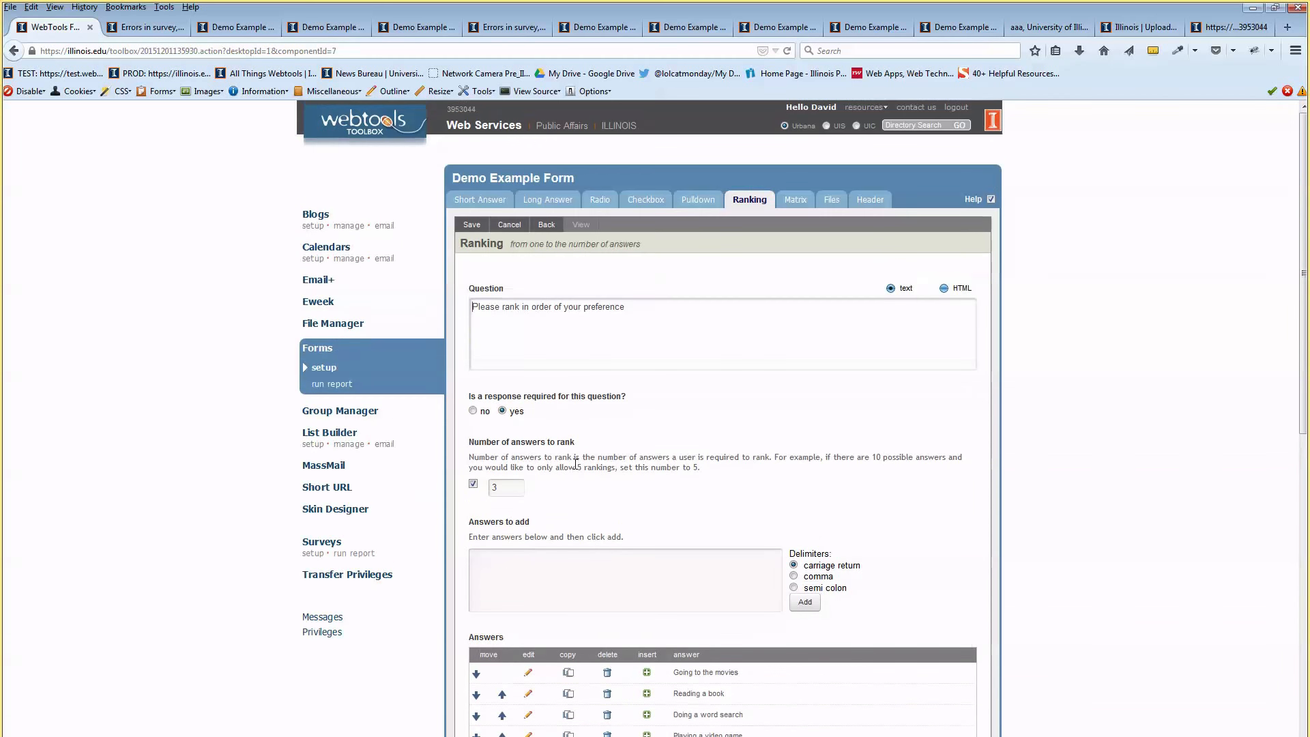
click(523, 230)
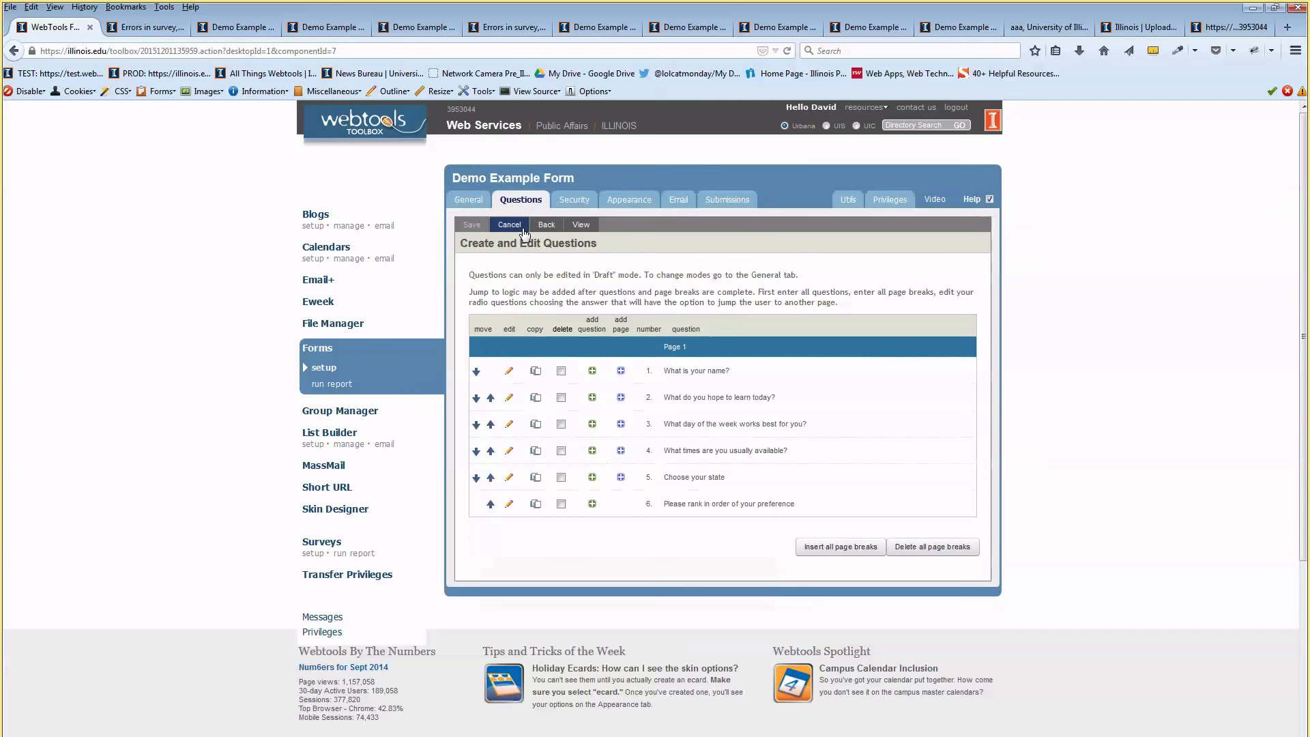
click(591, 506)
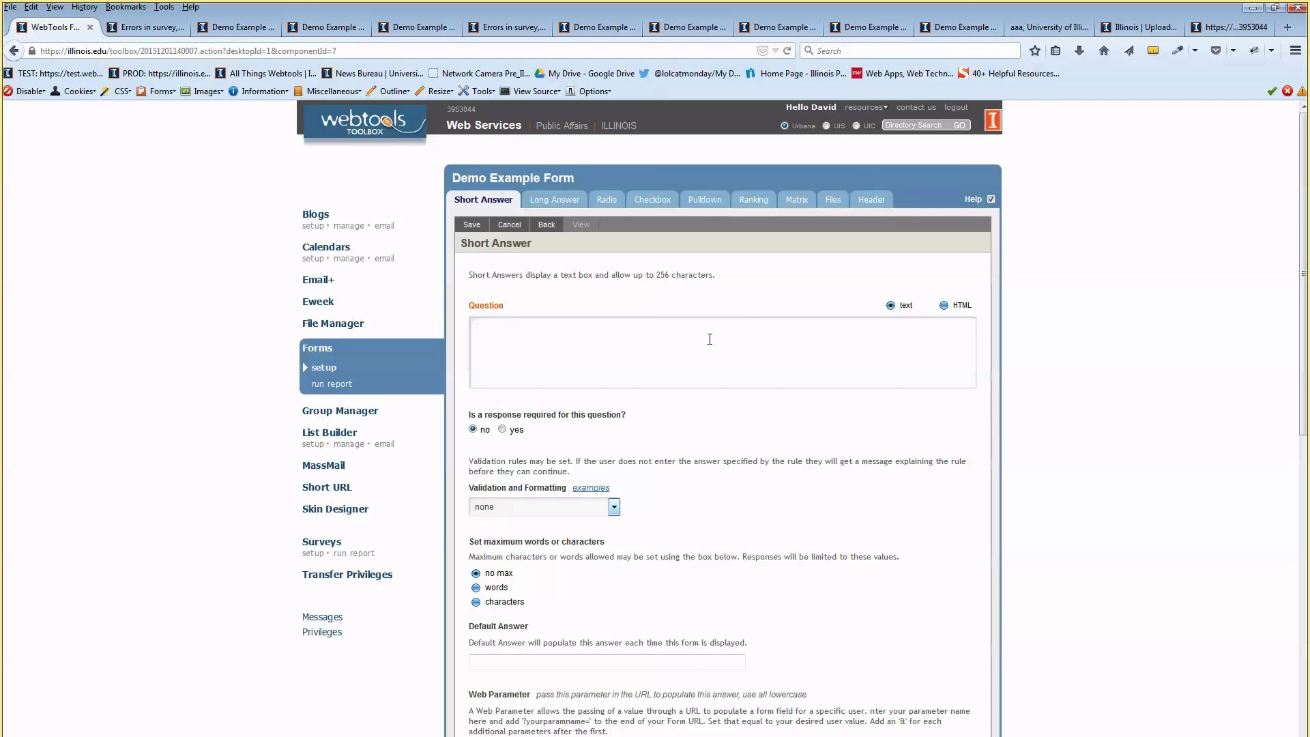
Change the new question from Short Answer to an empty Question Matrix
scroll(710, 339, down, 3)
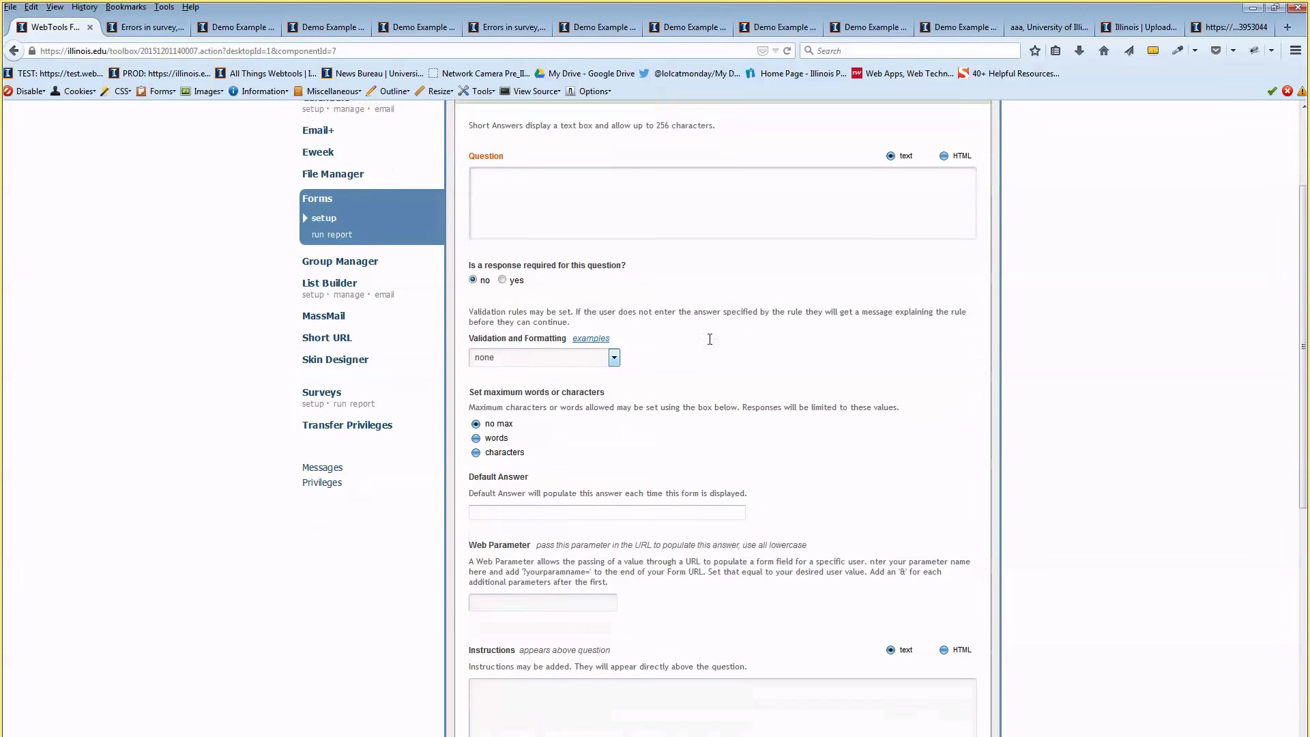
scroll(711, 345, up, 3)
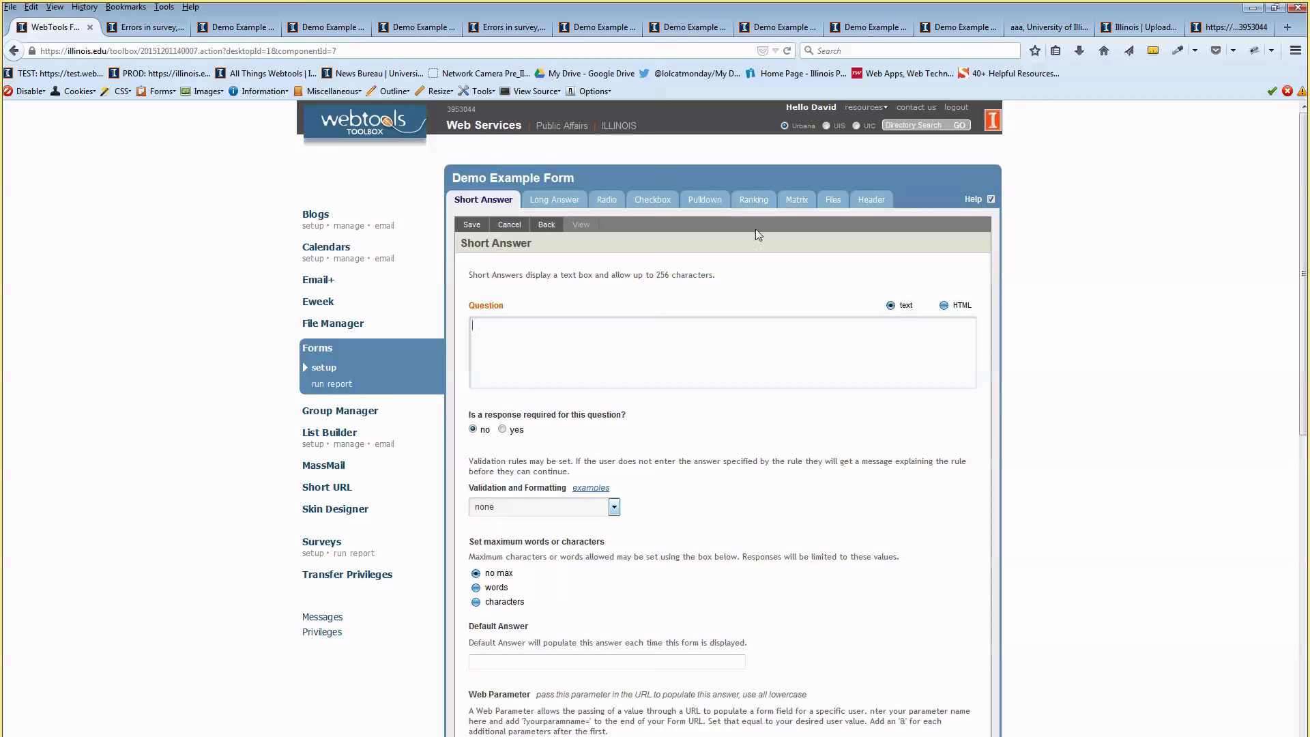
click(791, 200)
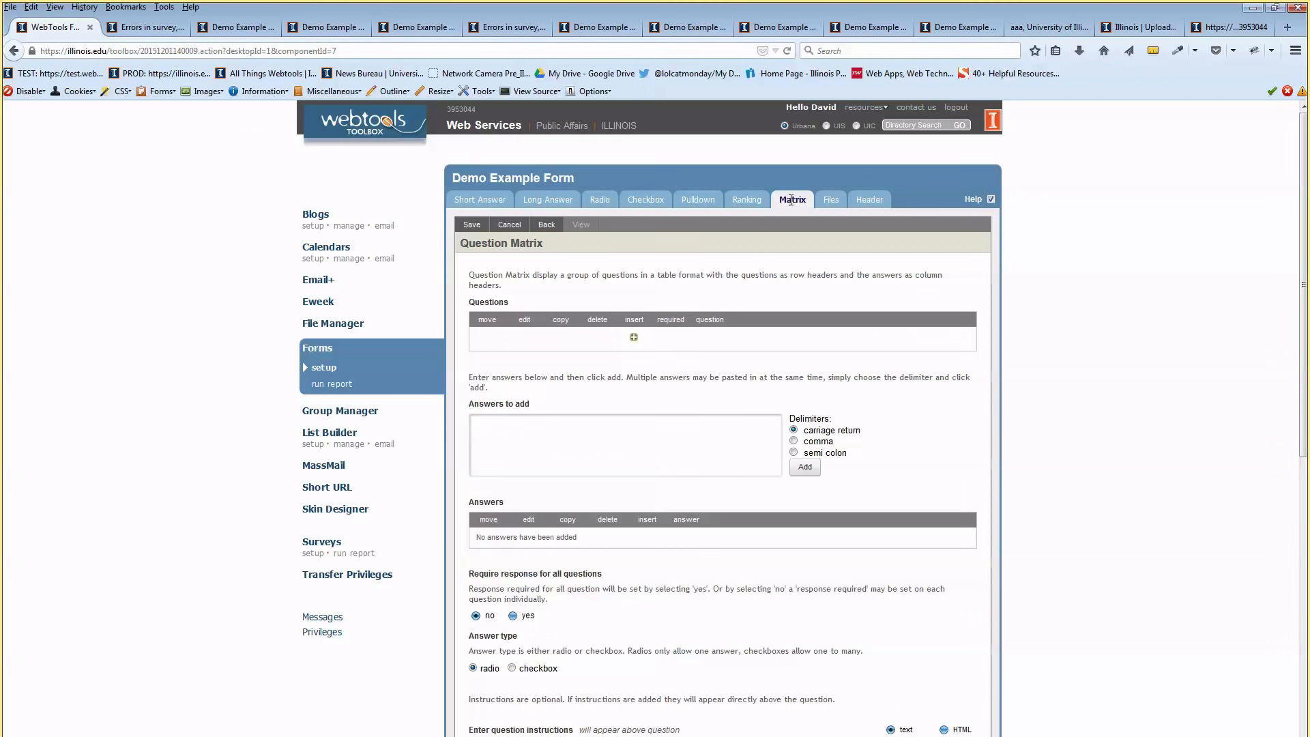
Add the first matrix statement 'Do you enjoy where you…' and mark it required
click(634, 337)
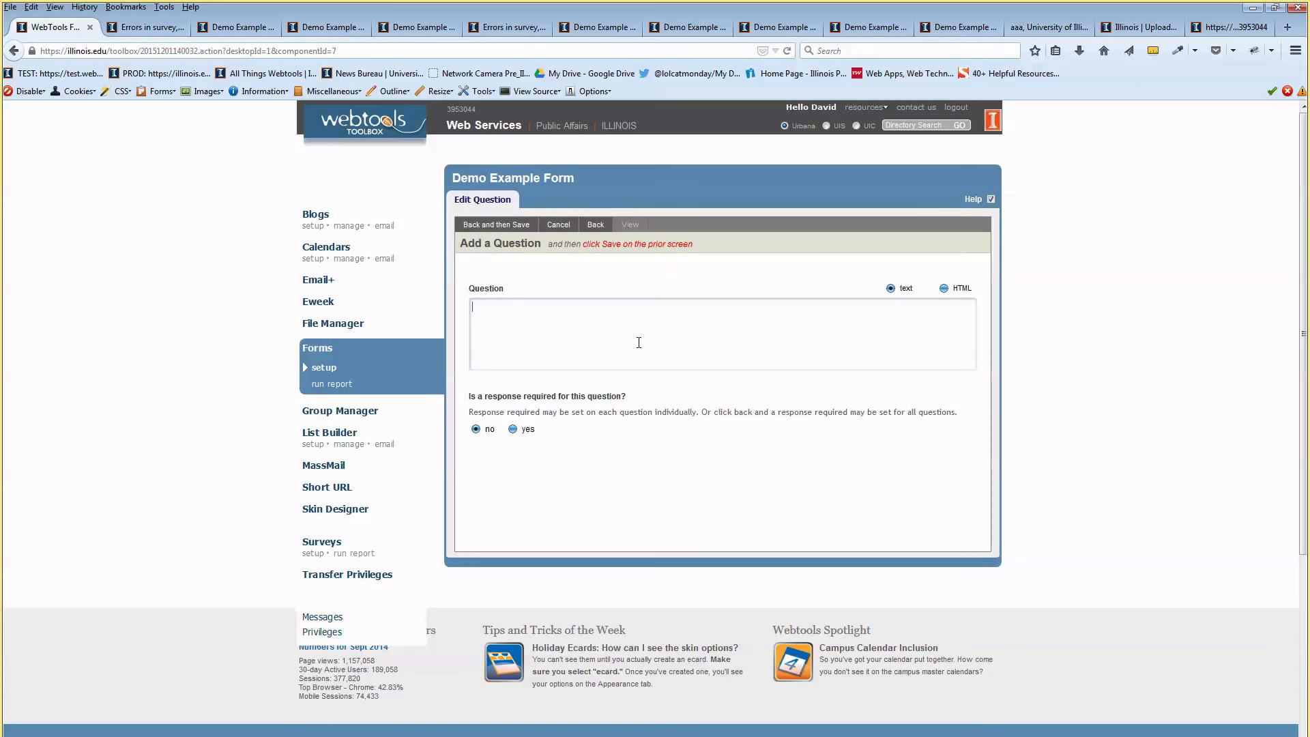
text(Do you enjoy where you work?)
click(515, 429)
click(492, 226)
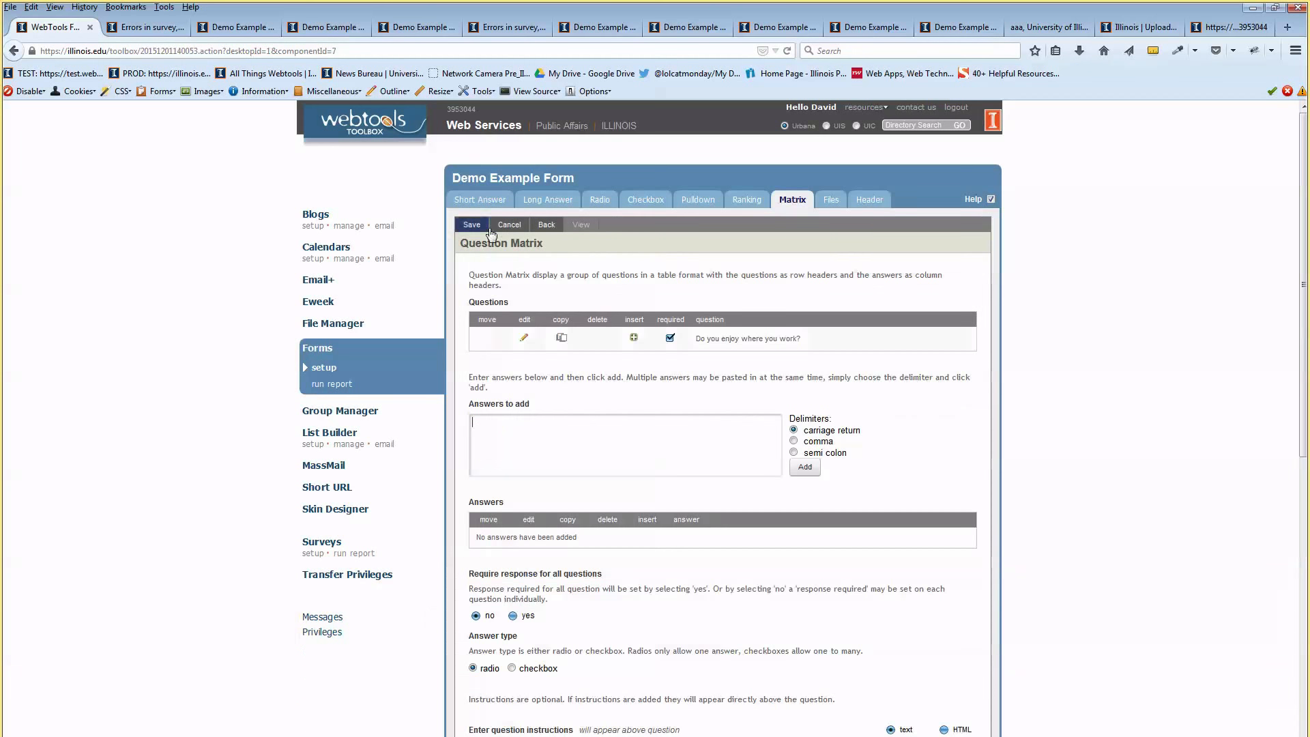
Add a second statement about doing what you do best, starting it with 'I am'
click(633, 338)
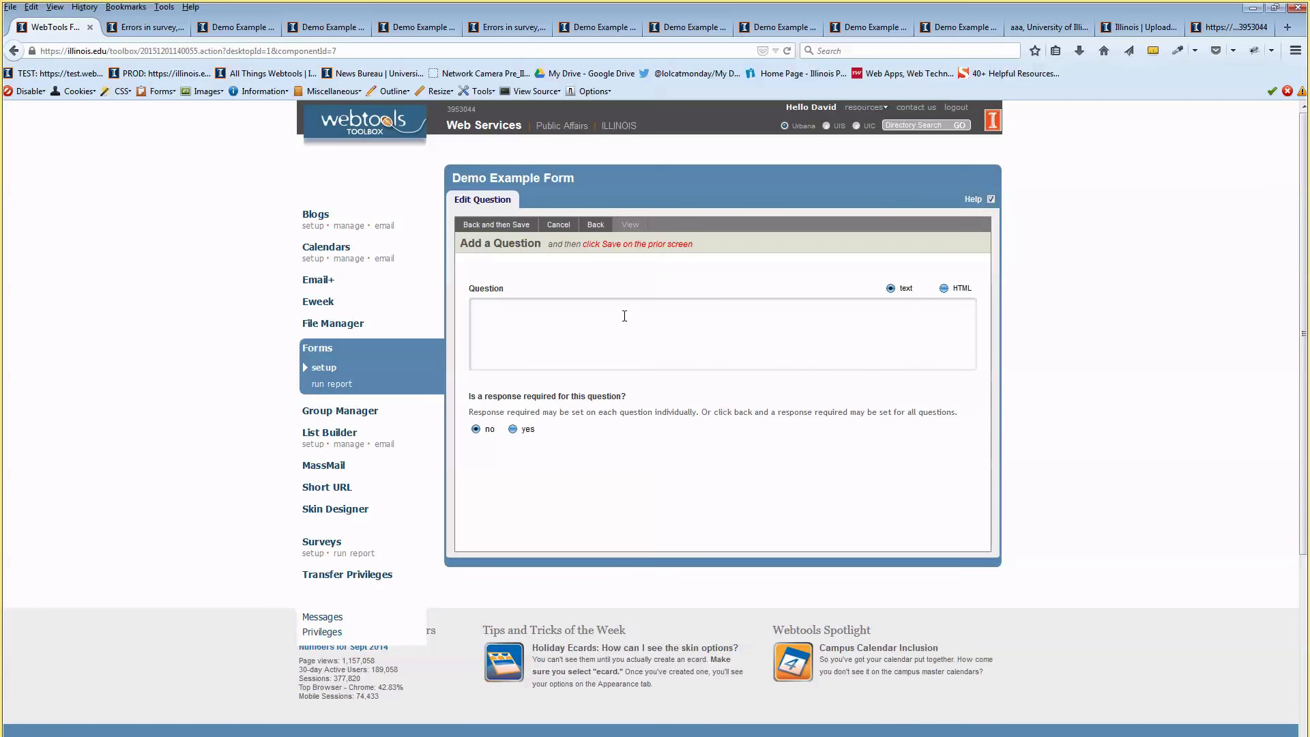
text(Are you able to do what you do best every day)
drag(504, 307, 468, 311)
text(I am)
click(498, 230)
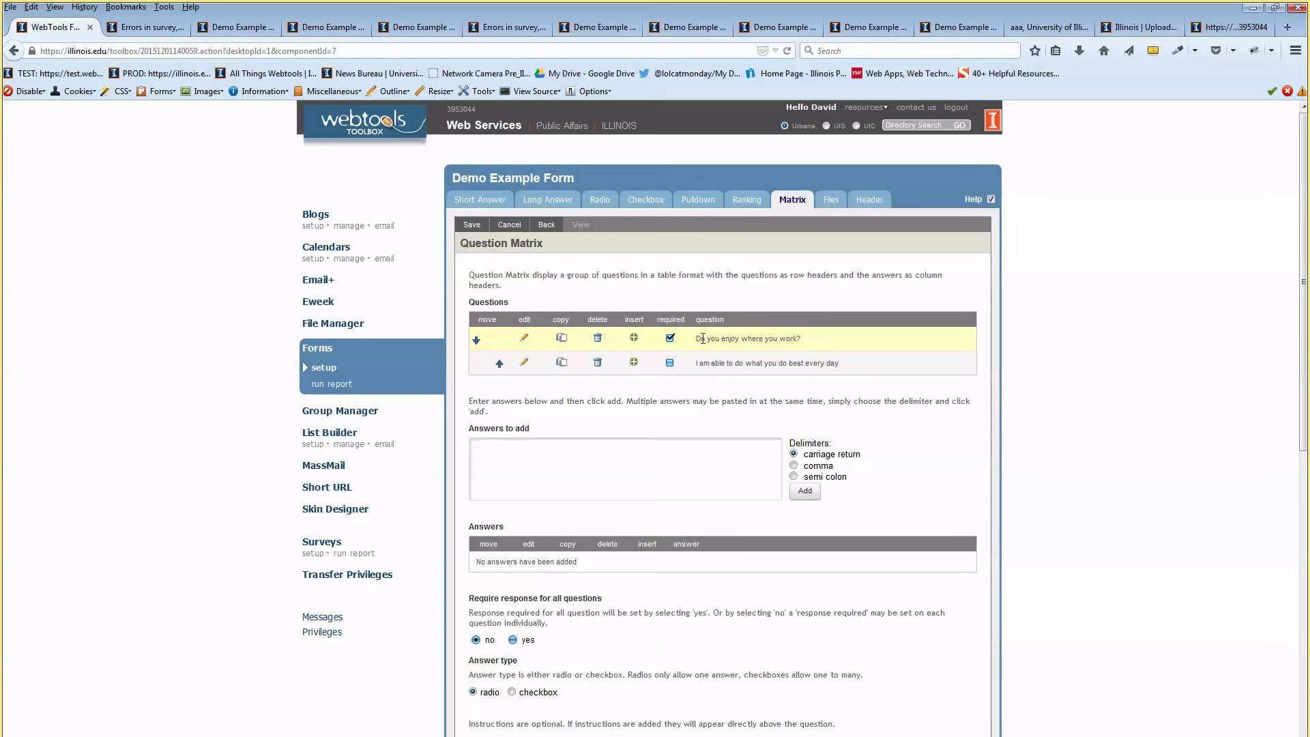
Reword the first statement to 'I enjoy where I work?' and leave the second unchanged
click(524, 338)
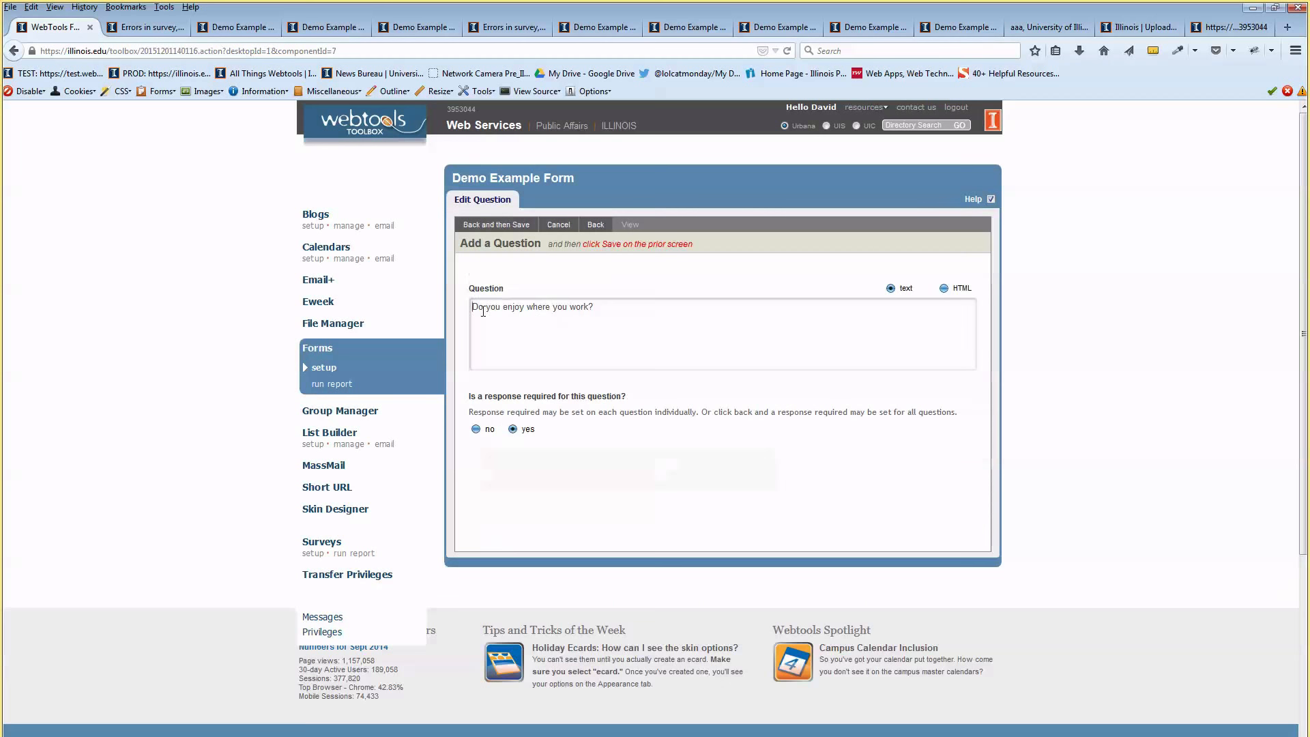
drag(500, 307, 472, 306)
key(BackSpace)
key(shift+Right)
key(shift+Right)
key(shift+Right)
key(shift+Right)
key(shift+Right)
key(Right)
key(Right)
key(BackSpace)
key(BackSpace)
text(I)
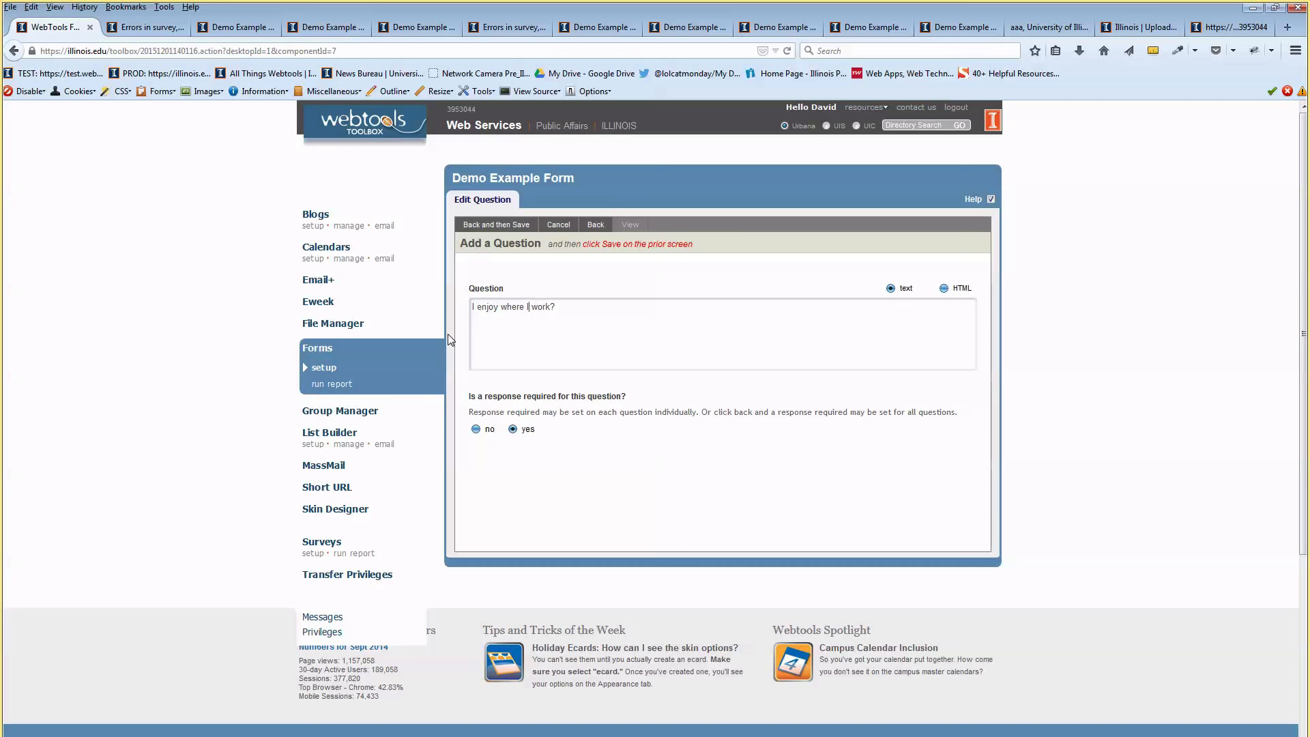
click(471, 225)
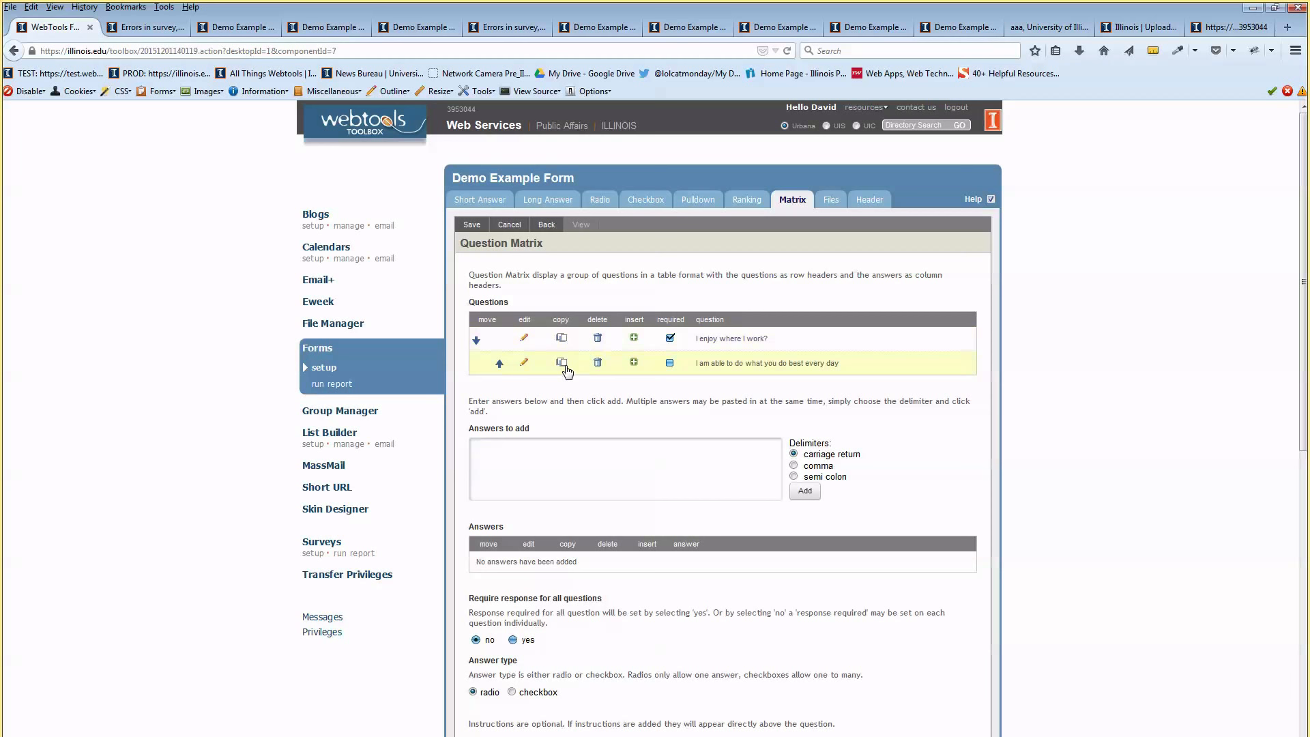
click(524, 362)
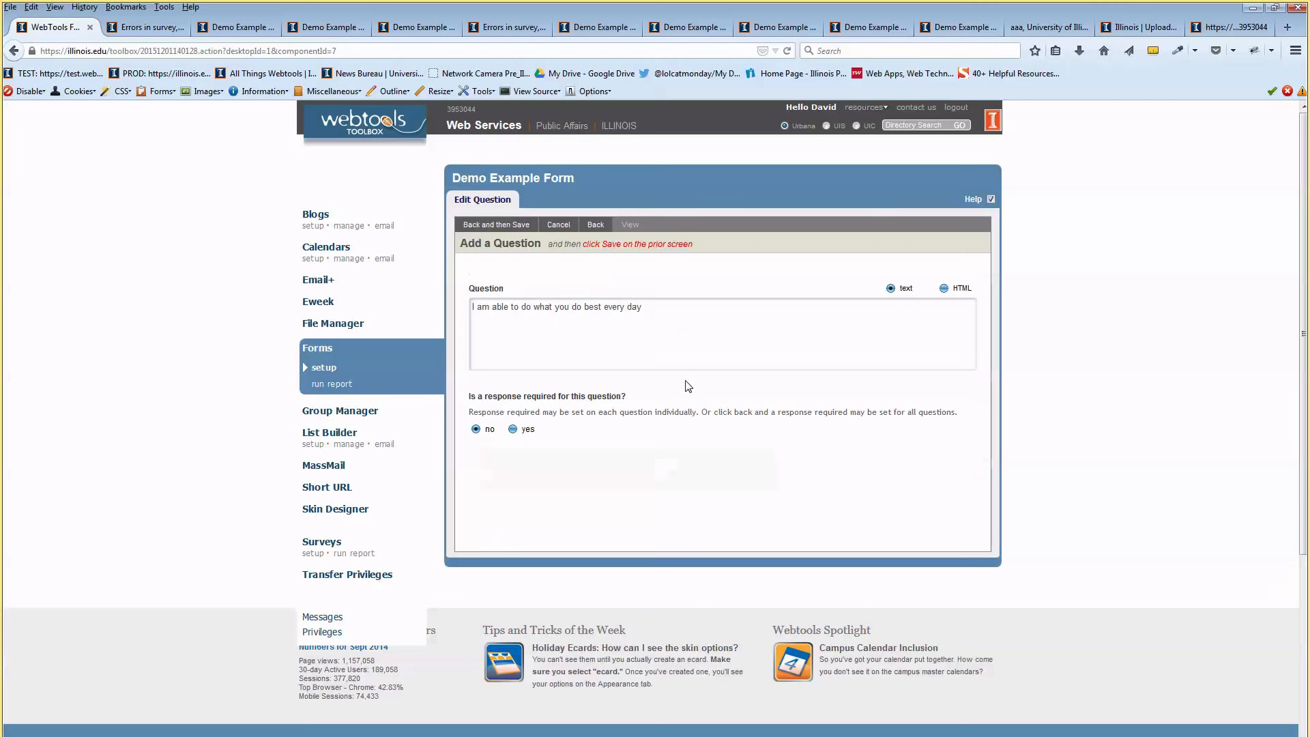
click(559, 225)
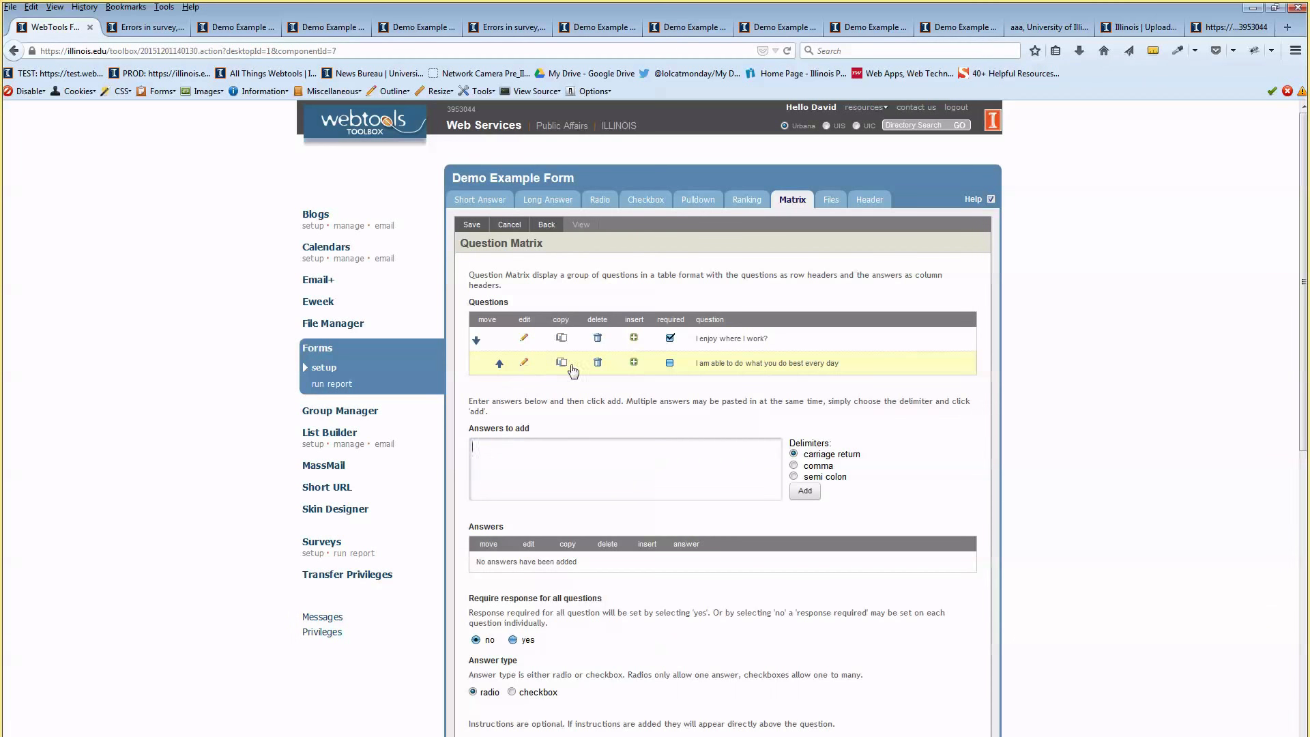
Add the third statement 'I have a best friend at work'
click(634, 363)
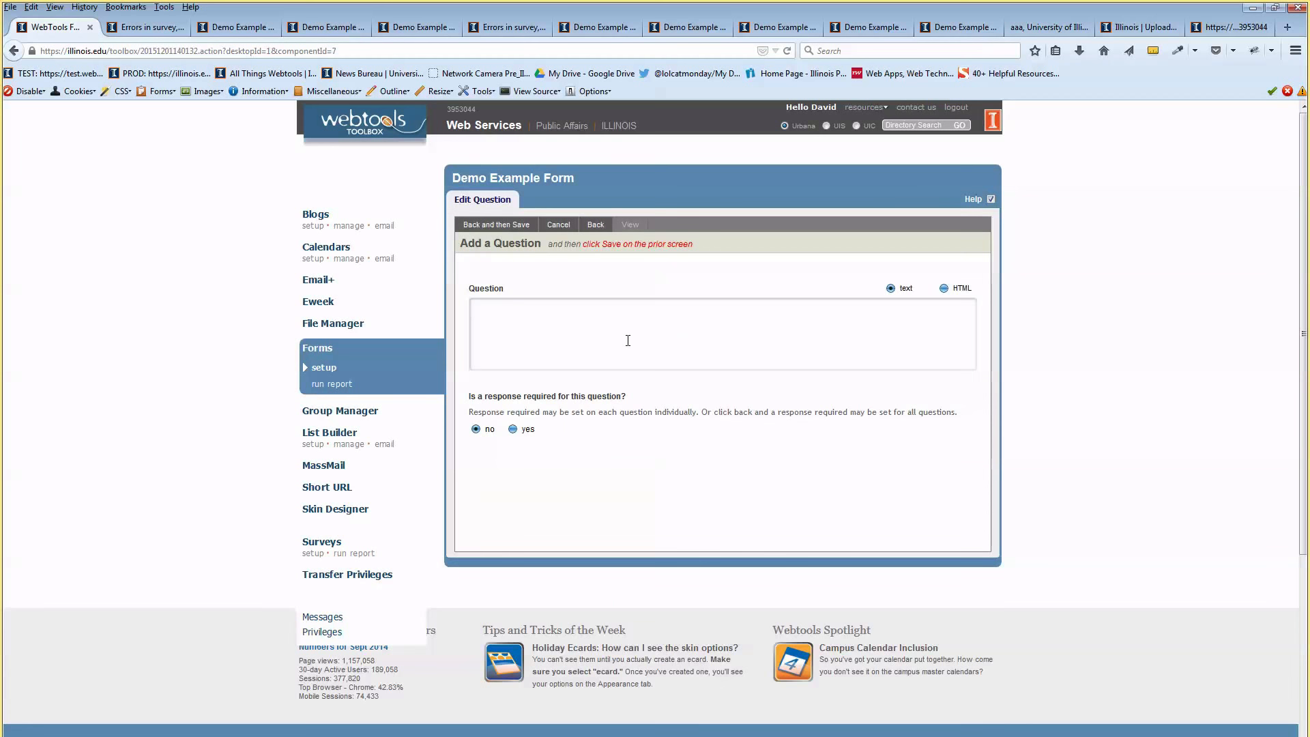
text(I have a best friend at work)
click(511, 226)
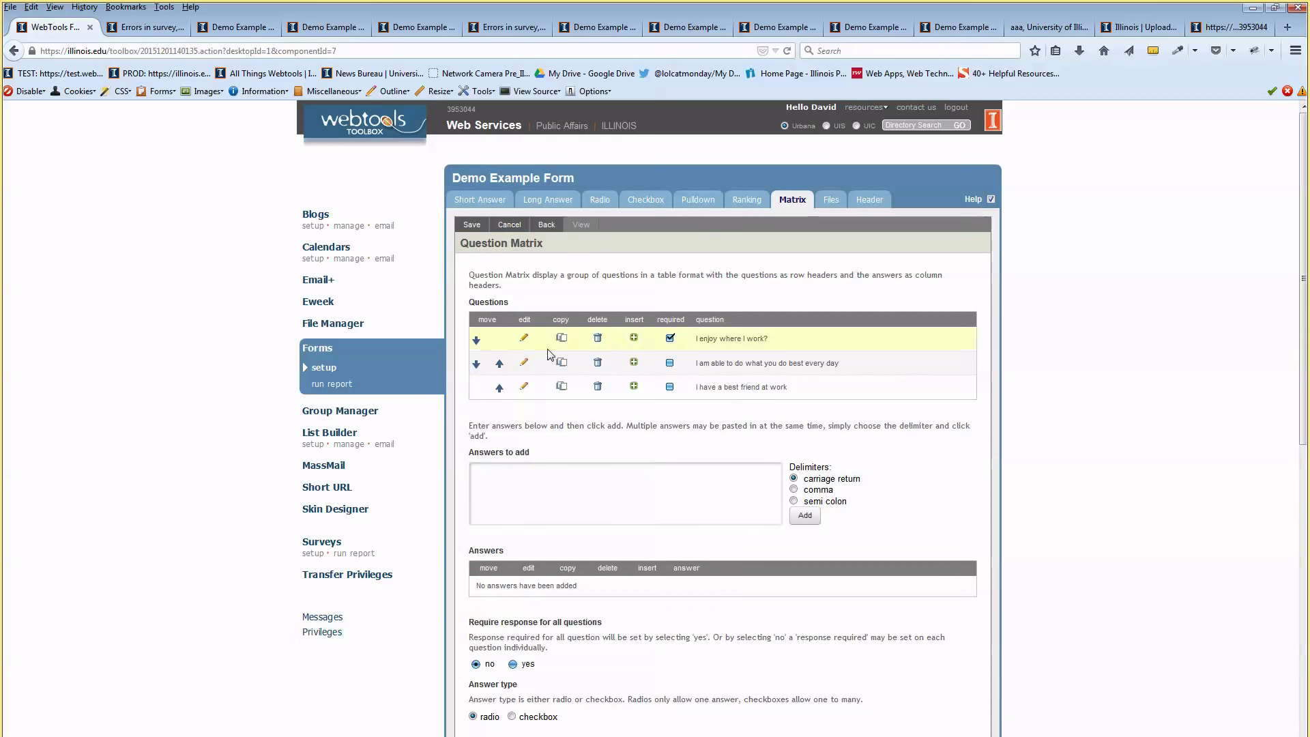
Enter the answer scale Strongly Disagree, Not sure, Strongly Agree and add it to the matrix
scroll(647, 391, down, 2)
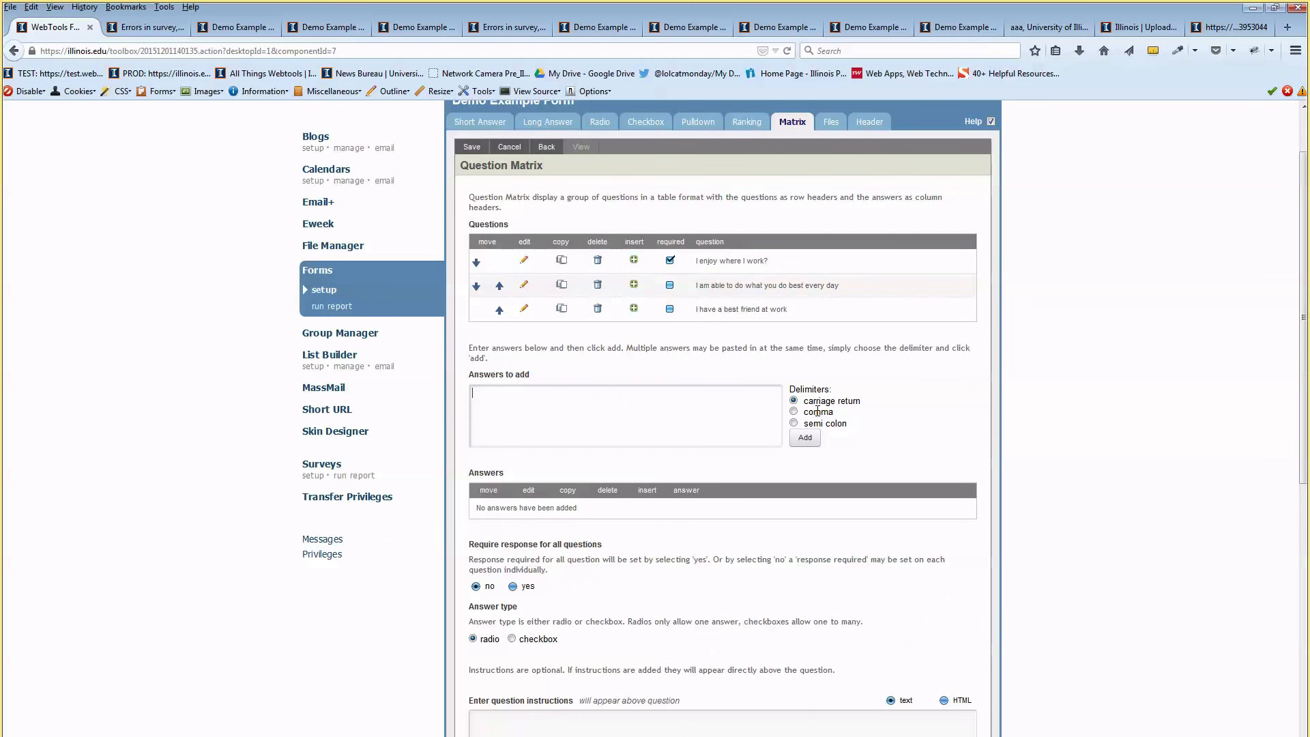
text(Strongly Disagree)
key(Return)
text(- )
text(-- )
text(Strong)
text(ly Agree)
key(Up)
key(Return)
text(Not sure)
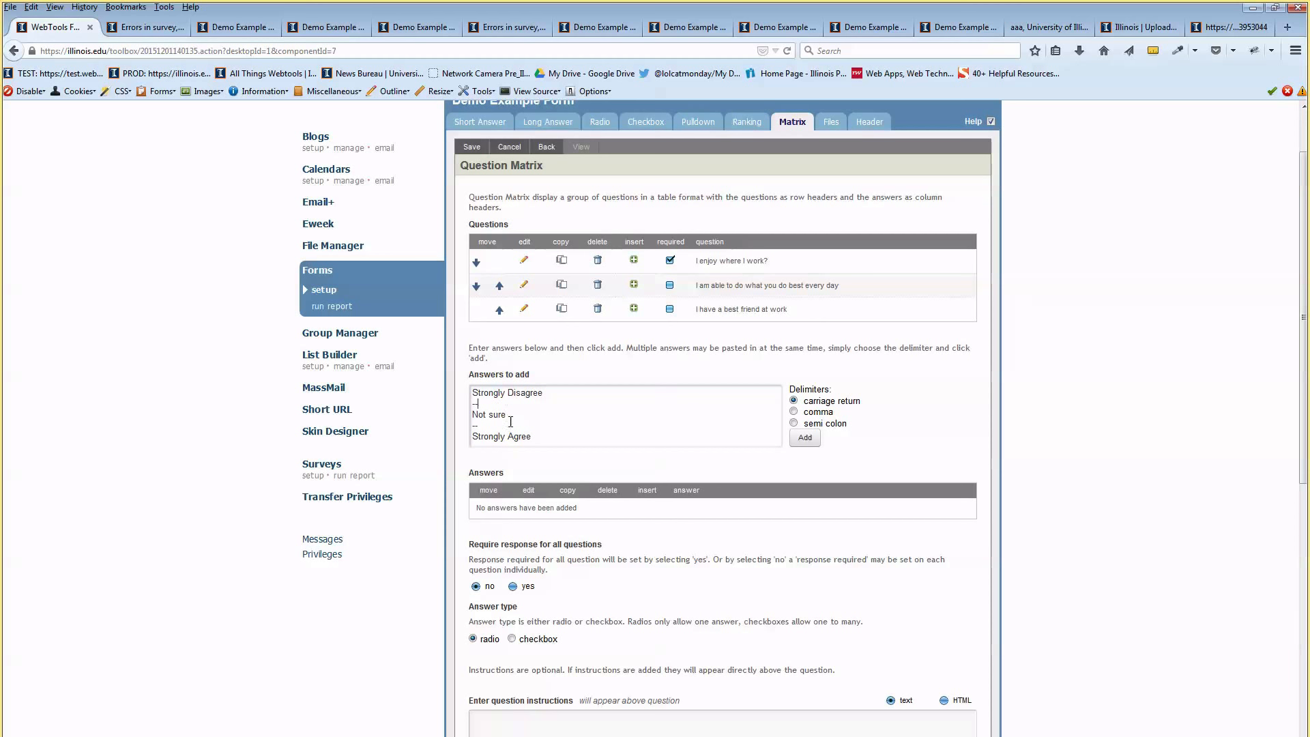
click(806, 439)
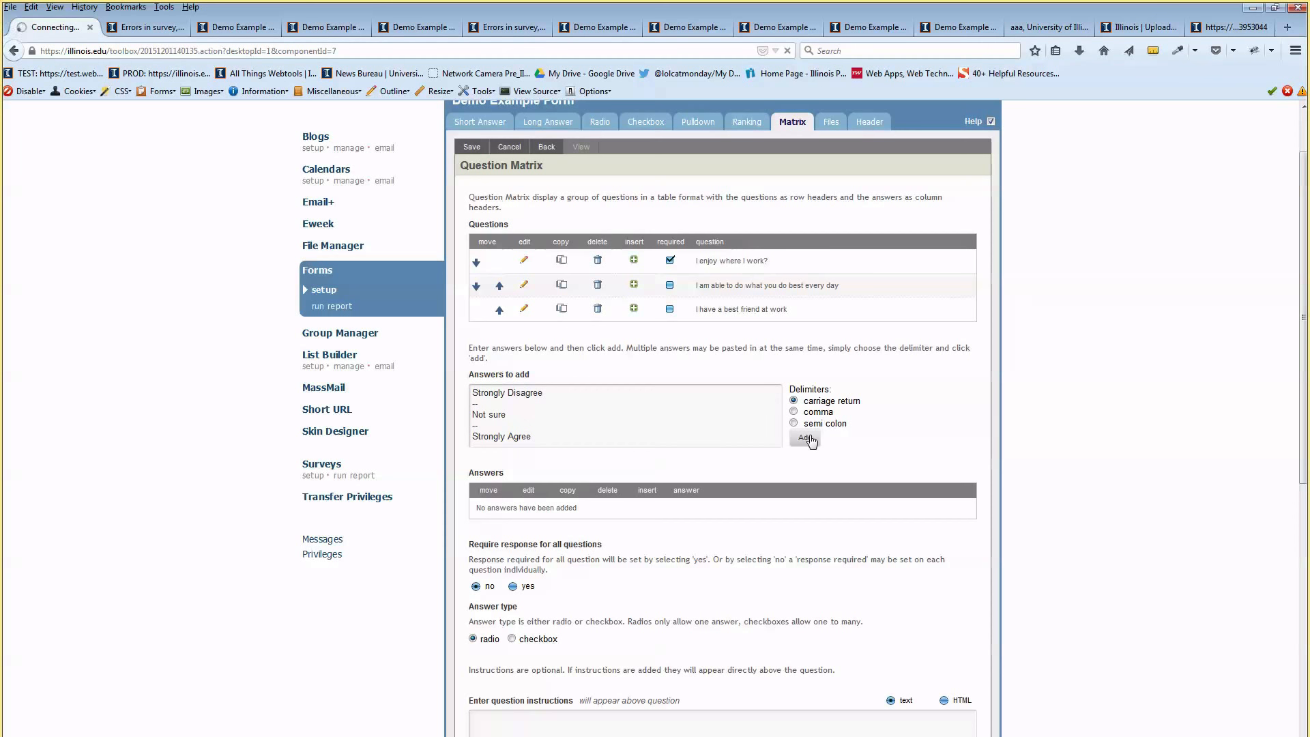
Set Require response to yes for all questions, save, and go back to the list
scroll(690, 447, down, 3)
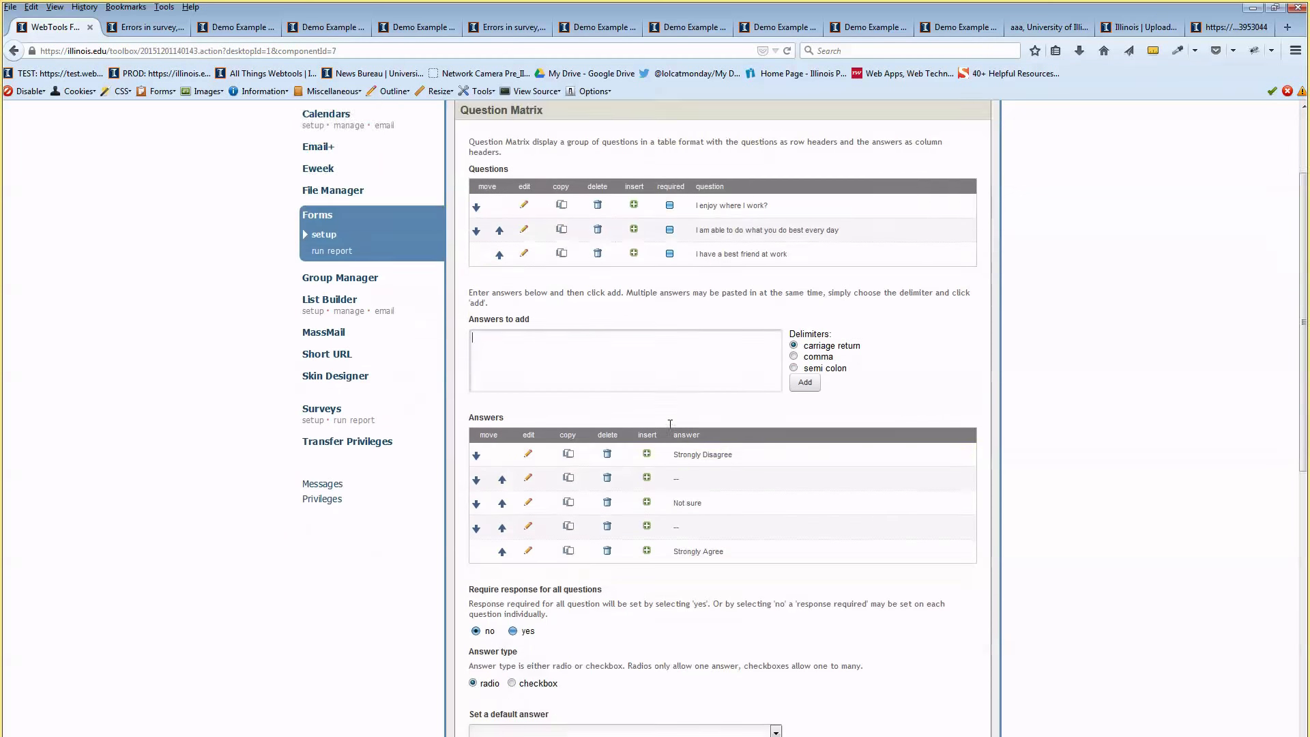
scroll(687, 452, down, 4)
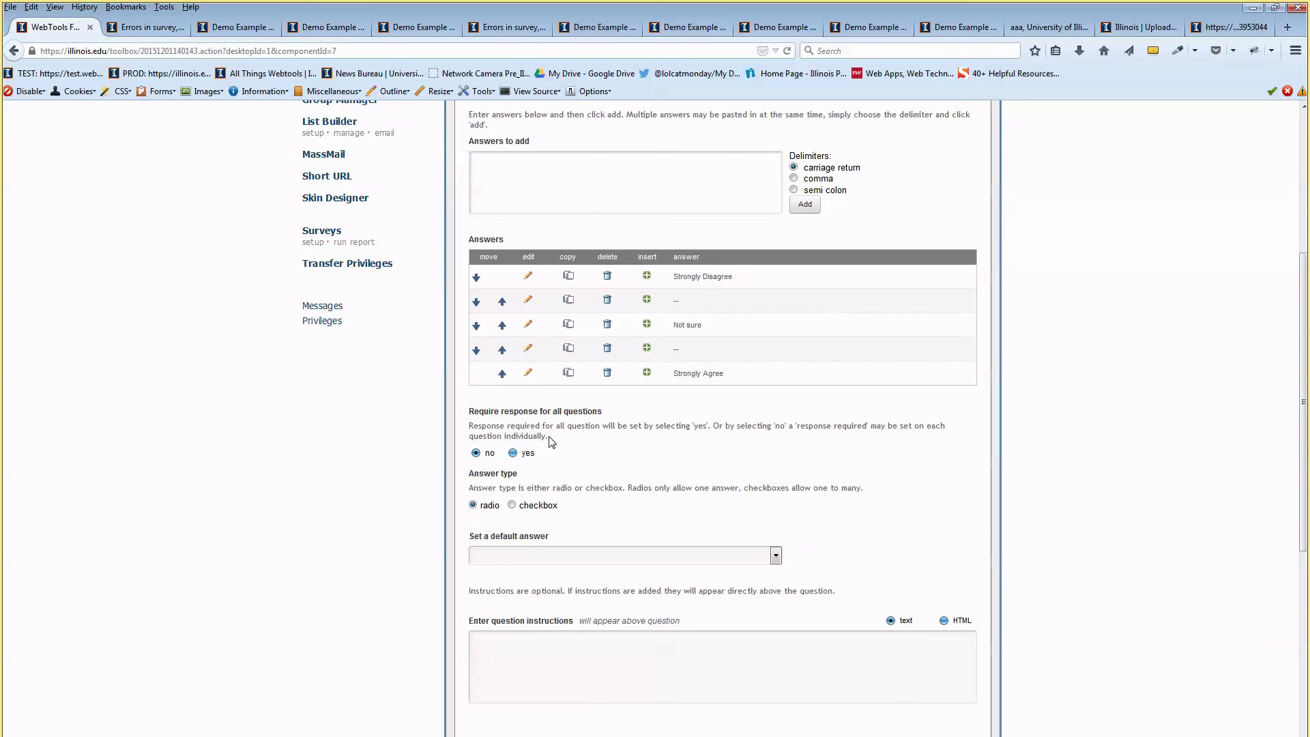
click(513, 454)
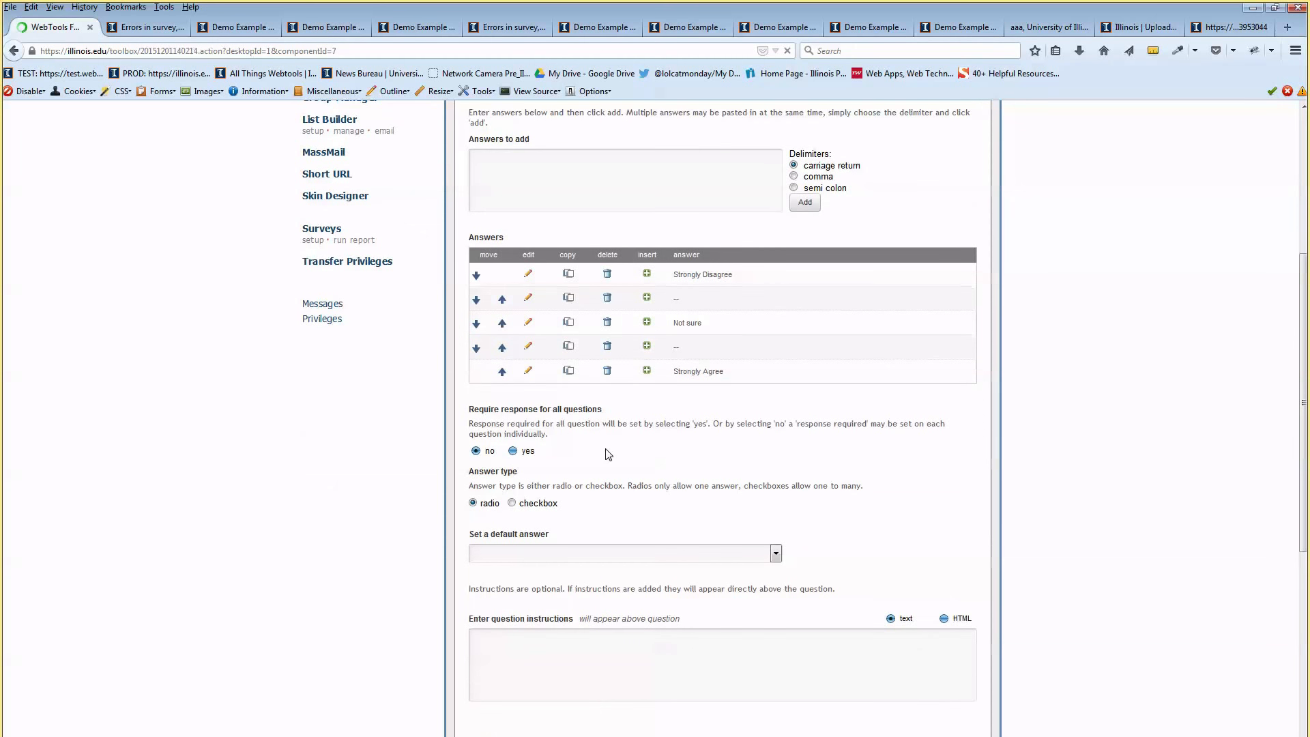
scroll(607, 453, down, 12)
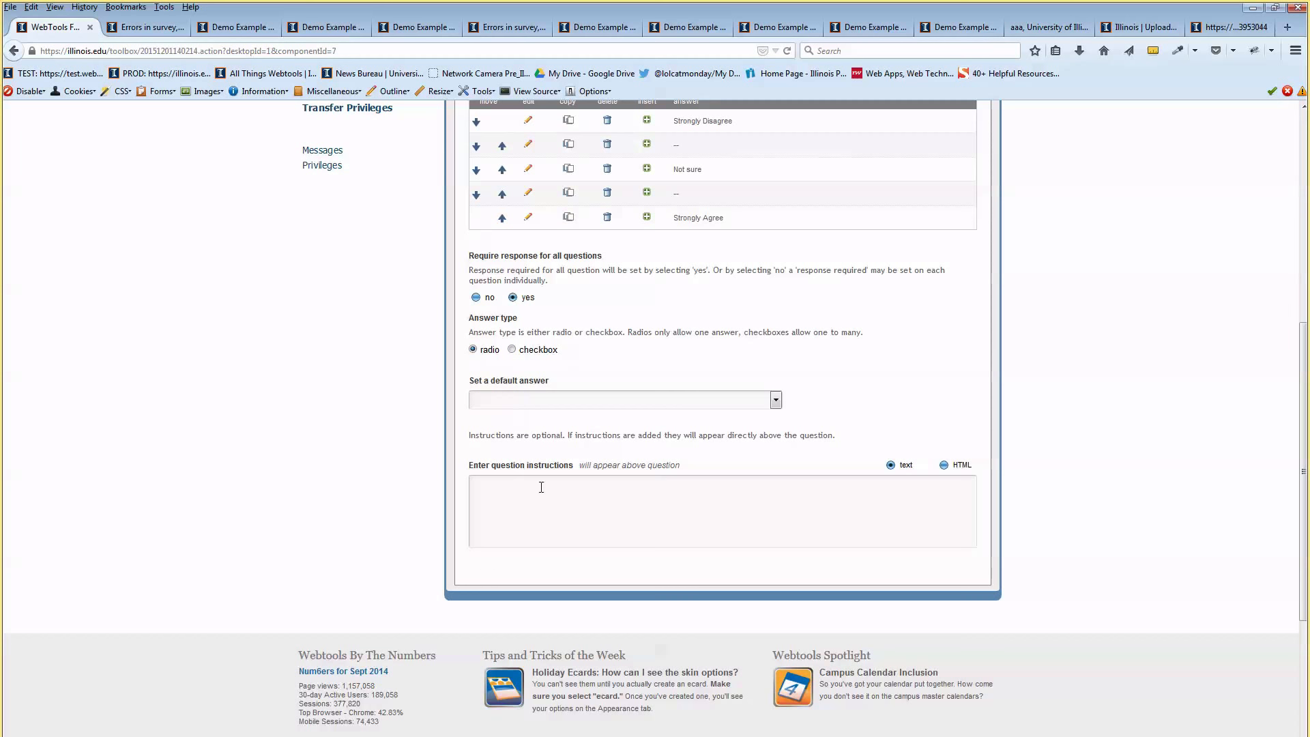
scroll(587, 434, up, 6)
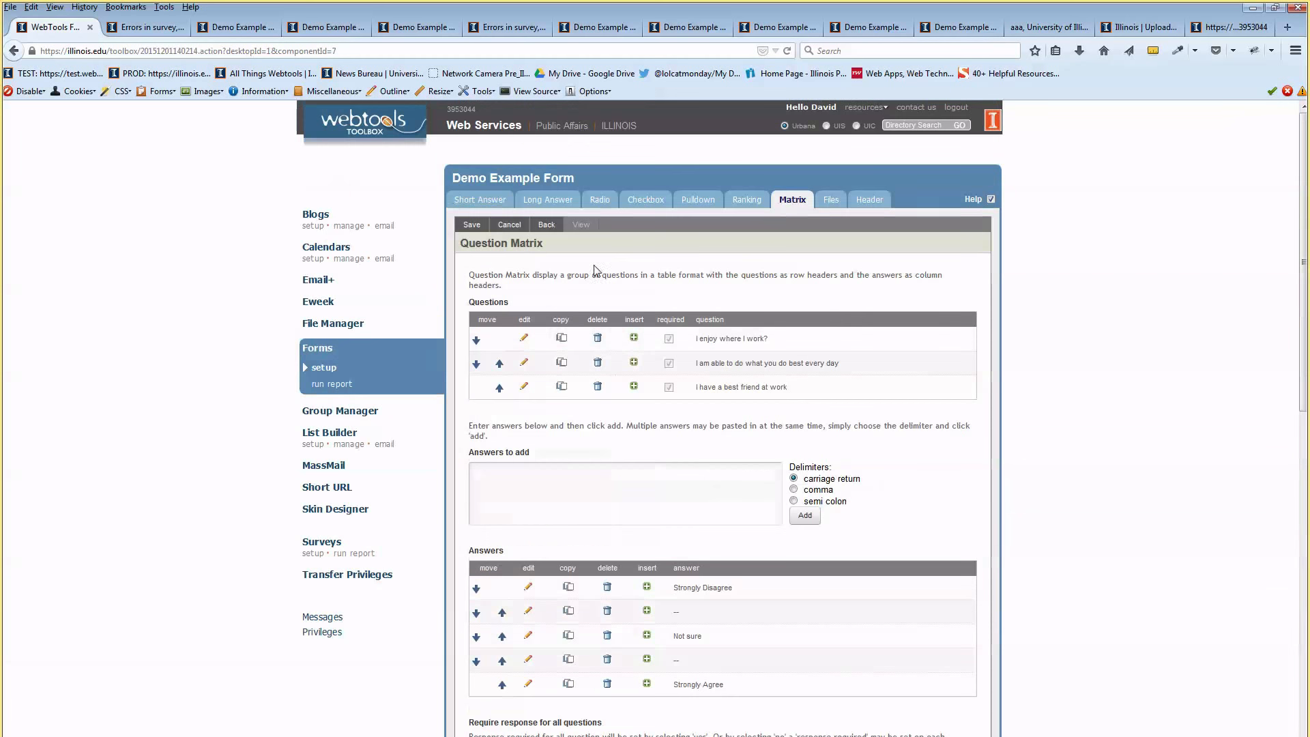
click(474, 227)
click(548, 225)
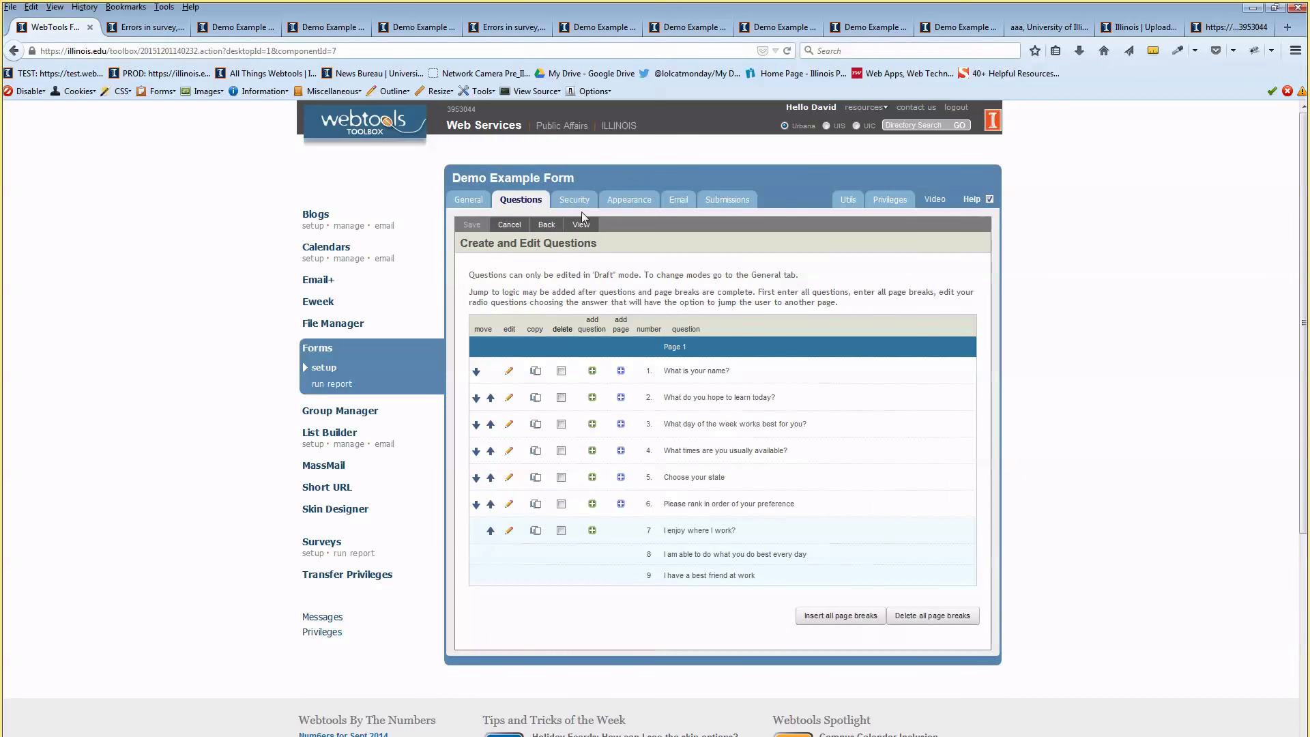
In the live preview, answer question 7, ending on Strongly Agree
click(580, 224)
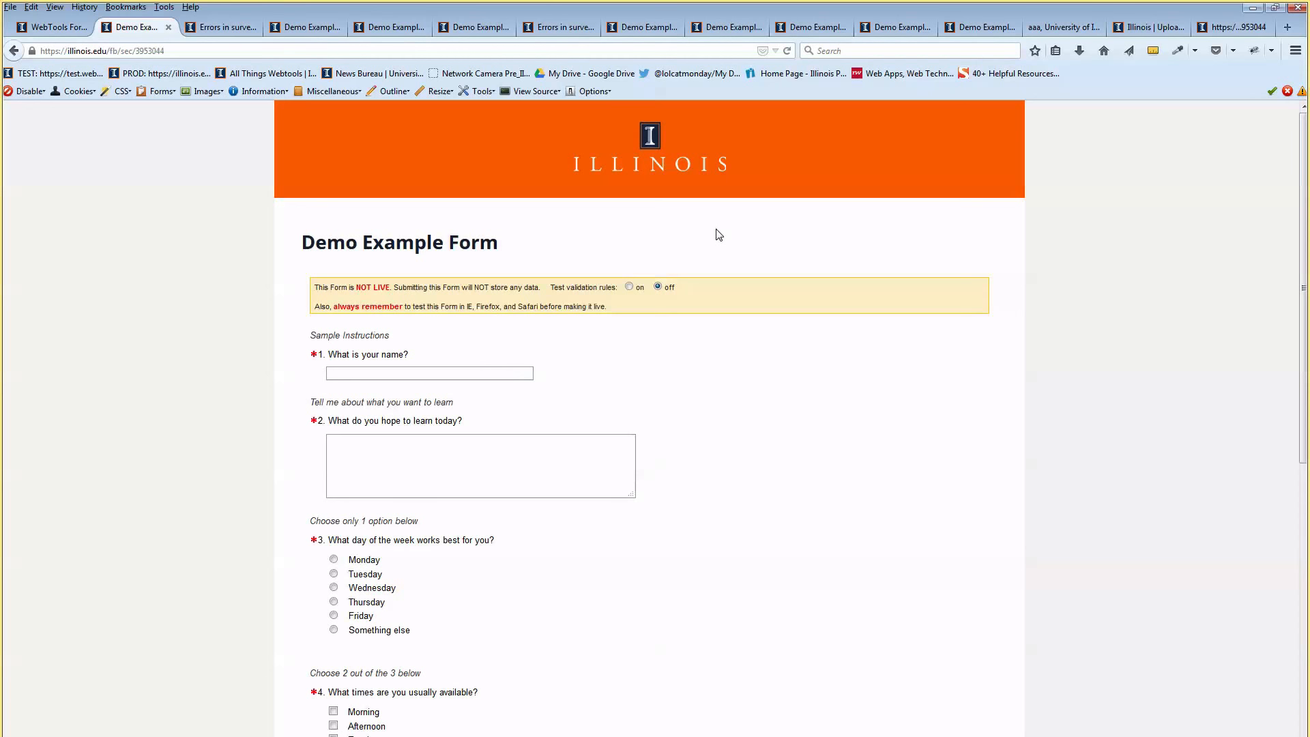
scroll(713, 233, down, 10)
scroll(573, 396, down, 4)
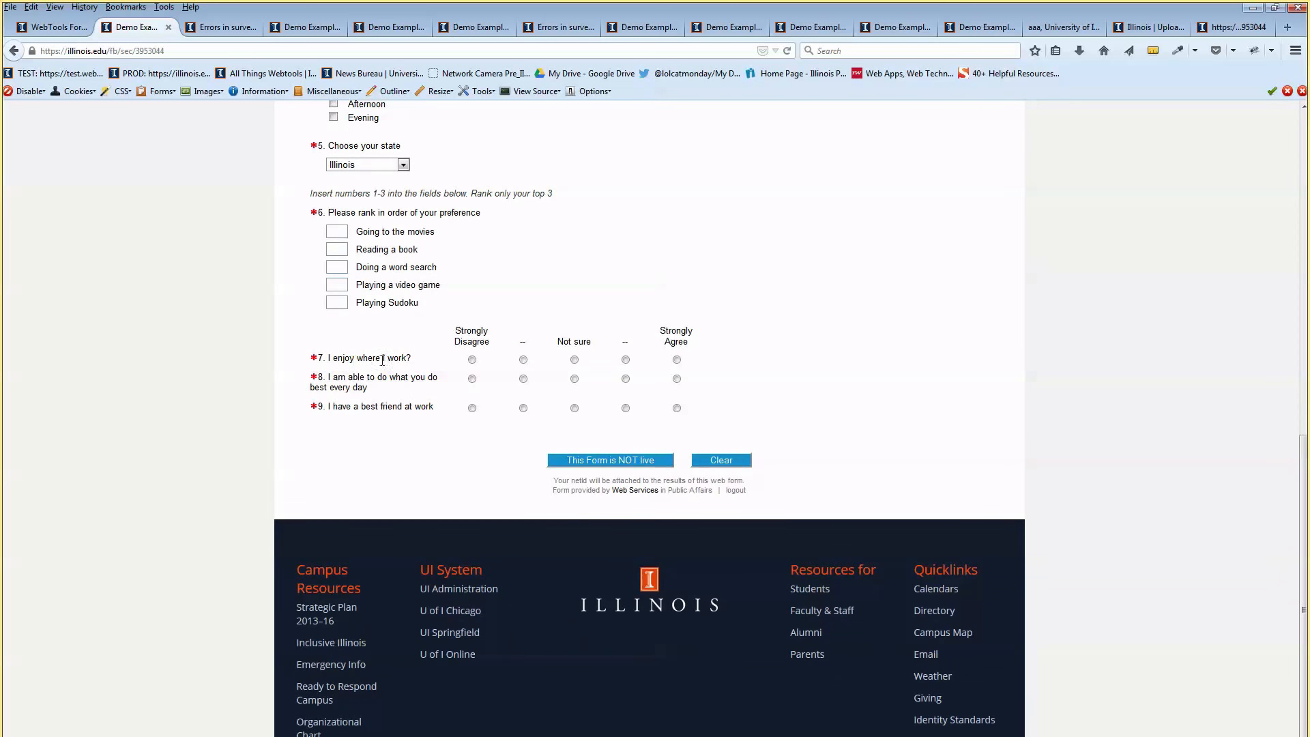
click(472, 359)
click(575, 360)
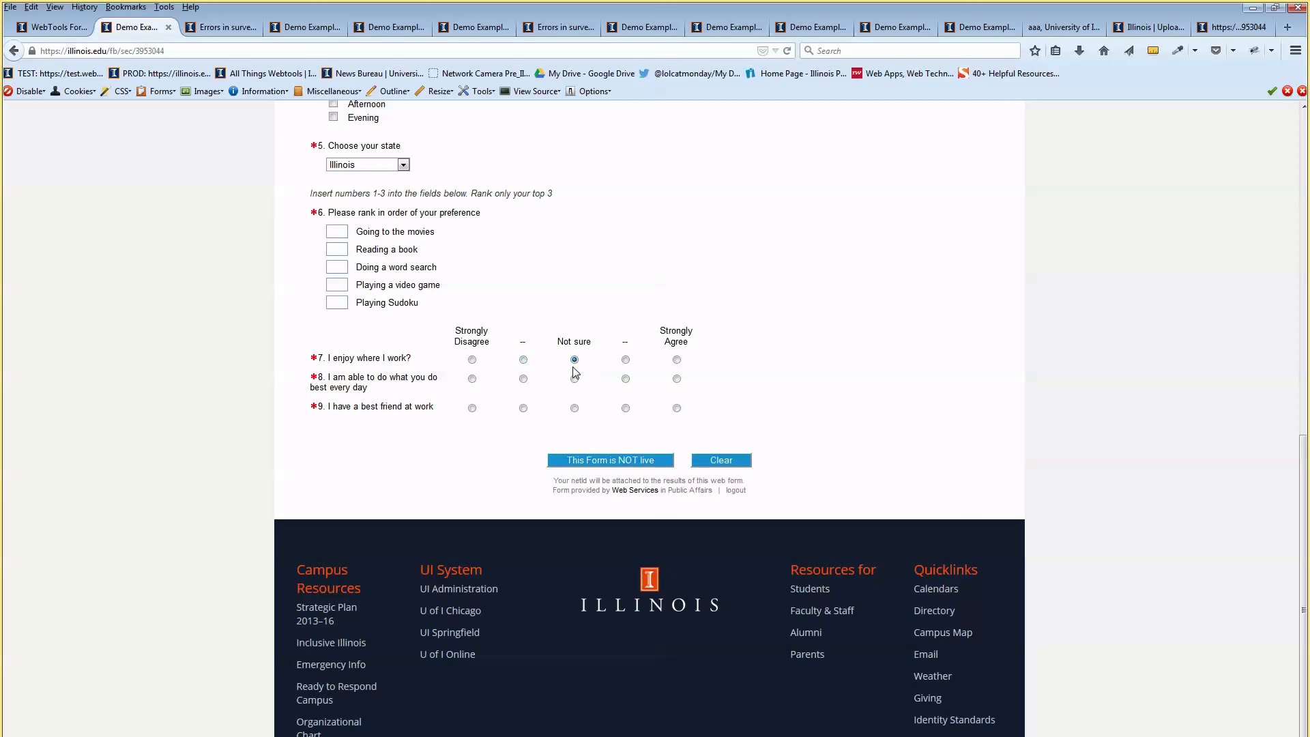
click(676, 359)
Answer question 8 with the fourth option and question 9 with Strongly Agree, then return to the builder
drag(358, 382, 397, 389)
click(625, 379)
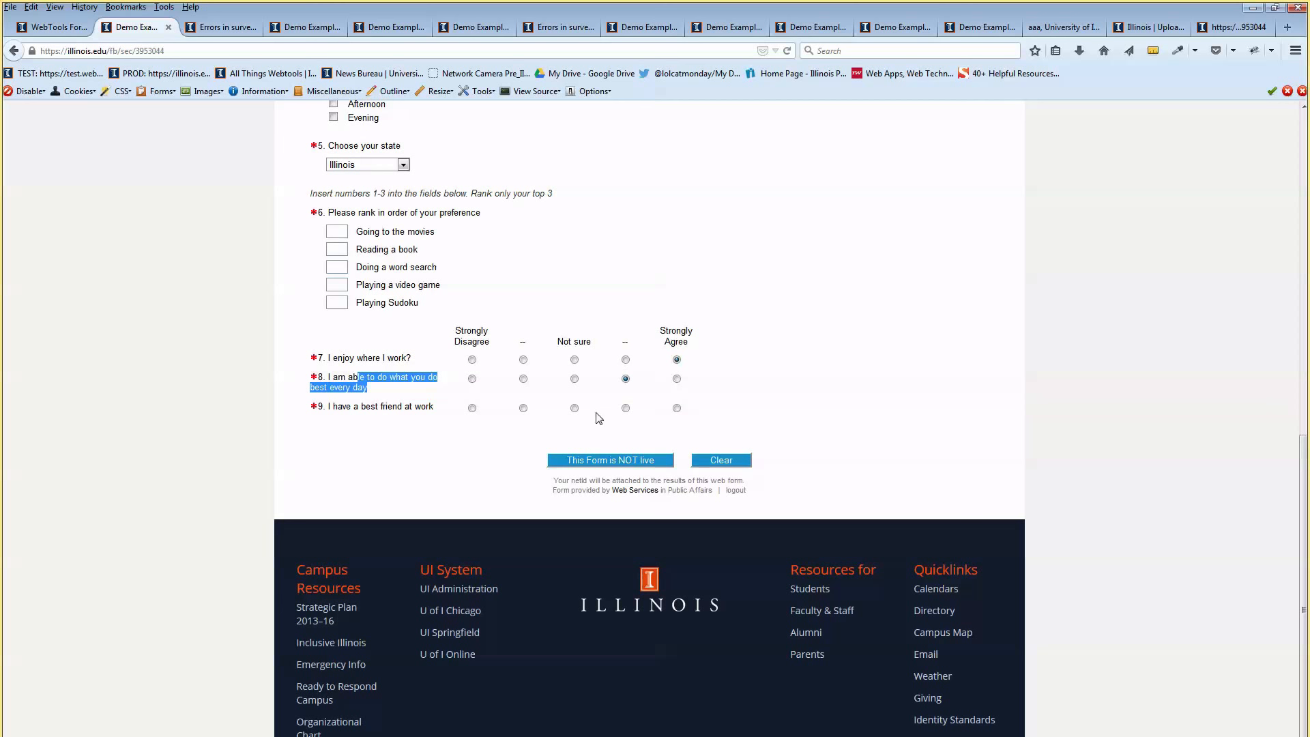
click(677, 408)
click(499, 433)
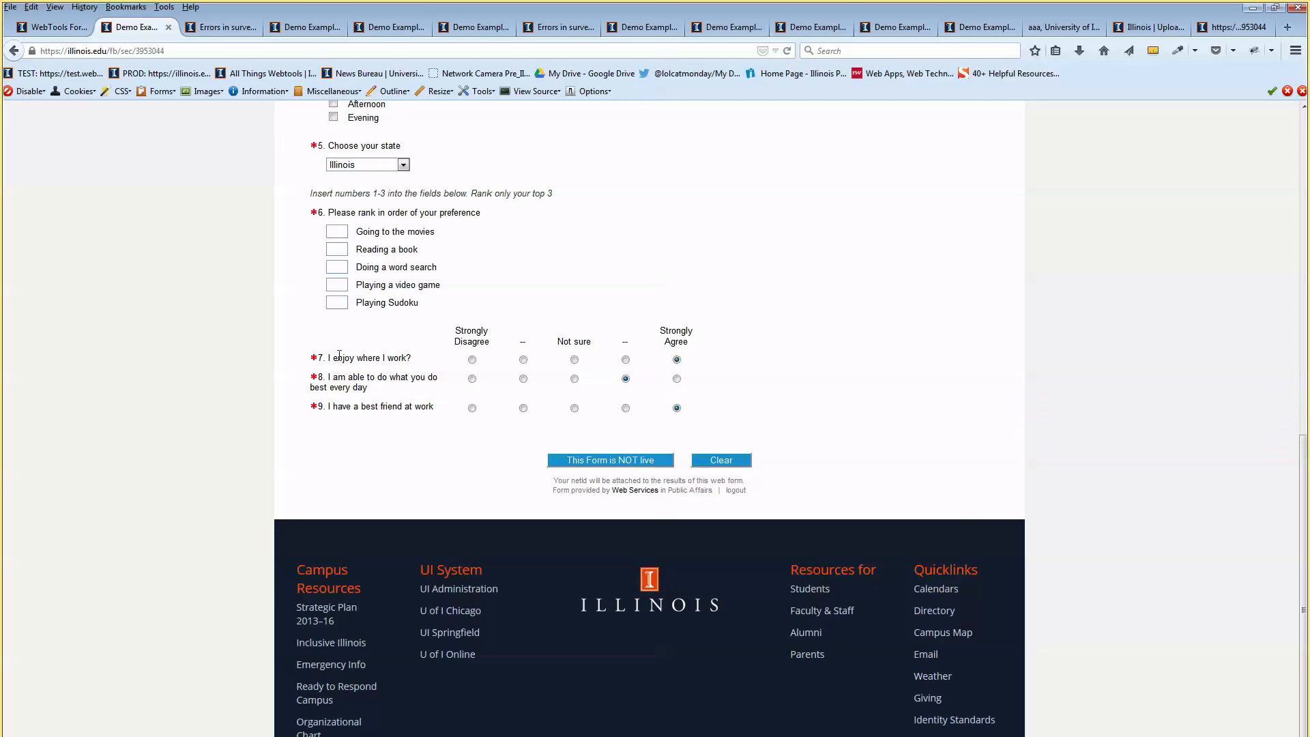
drag(339, 355, 674, 329)
click(675, 331)
scroll(546, 316, down, 1)
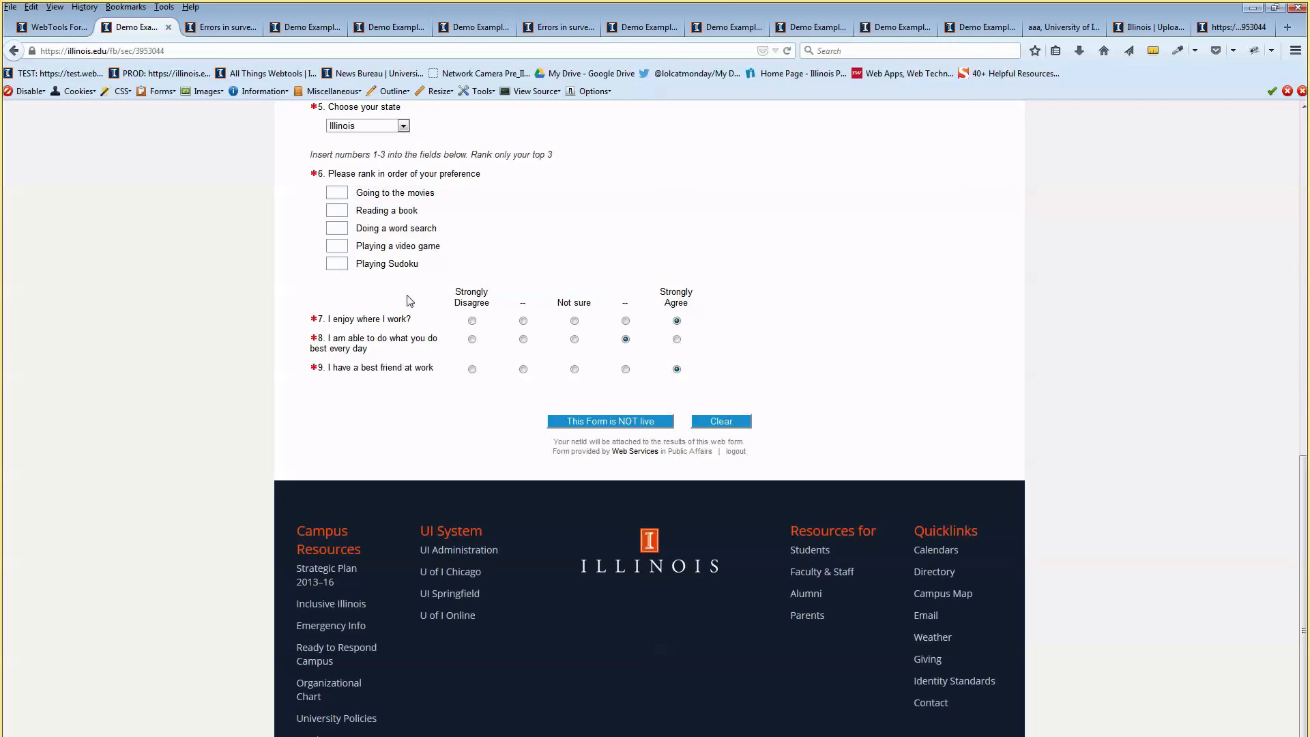
click(54, 33)
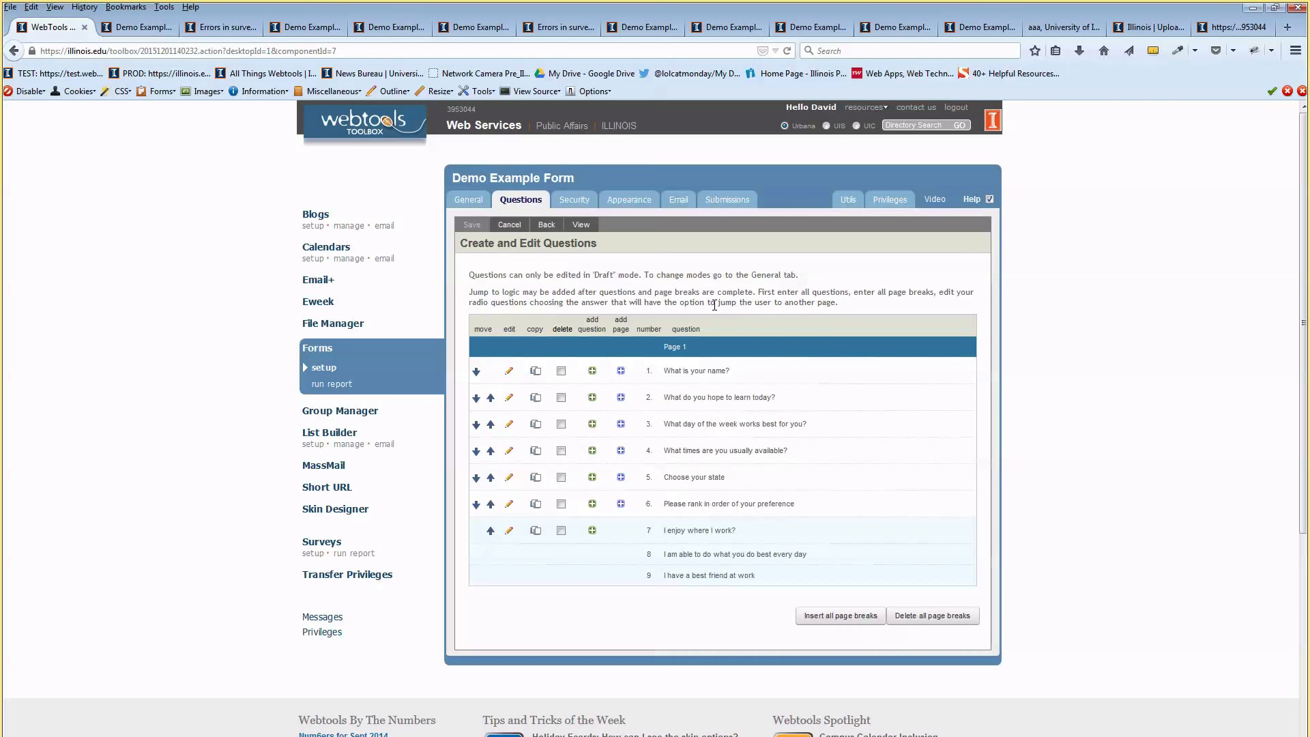
Add a required File Upload question 'Please upload your resume' after the matrix questions
click(592, 537)
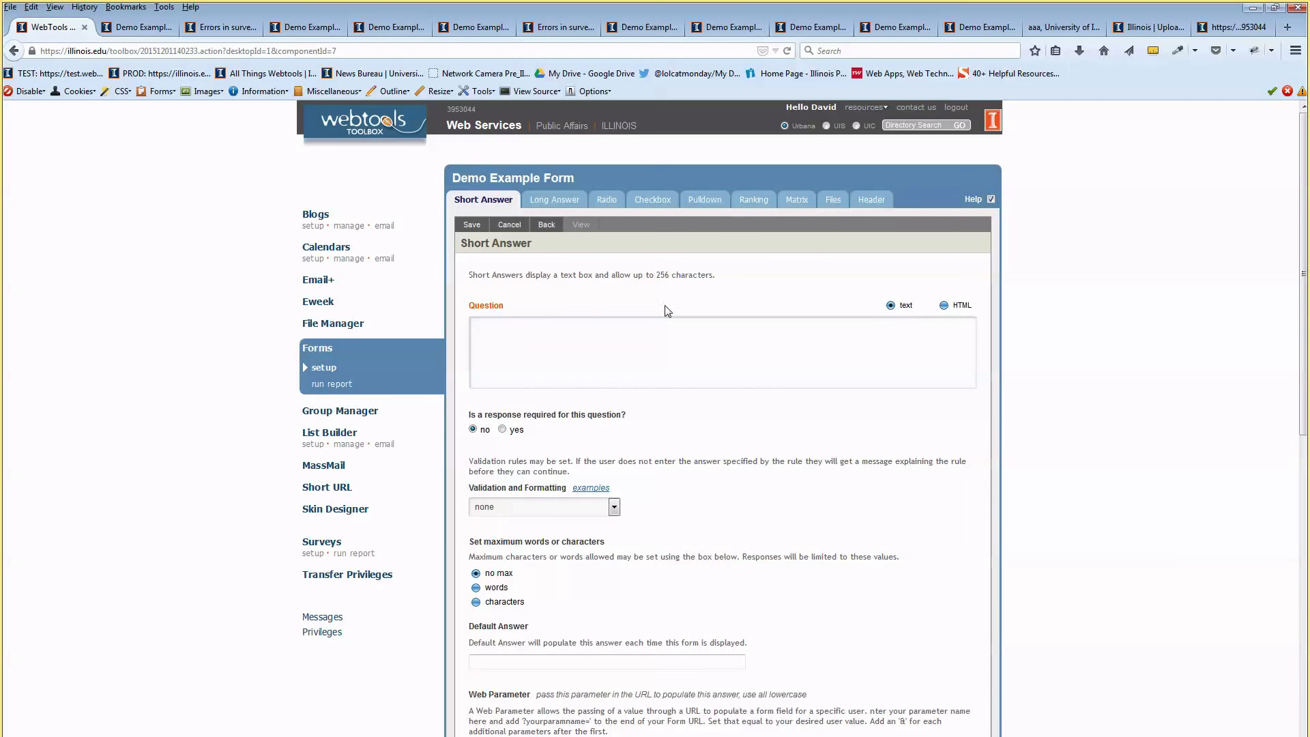
click(840, 202)
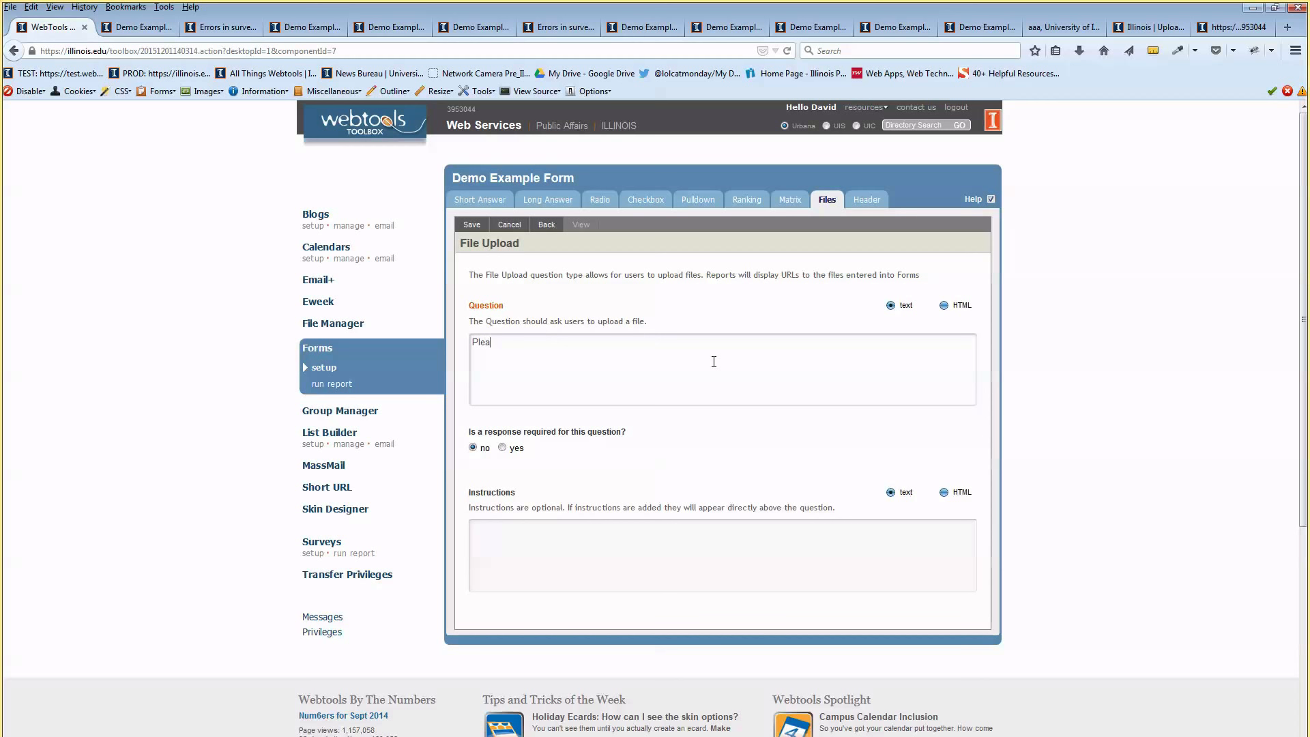
text(se upload your resume)
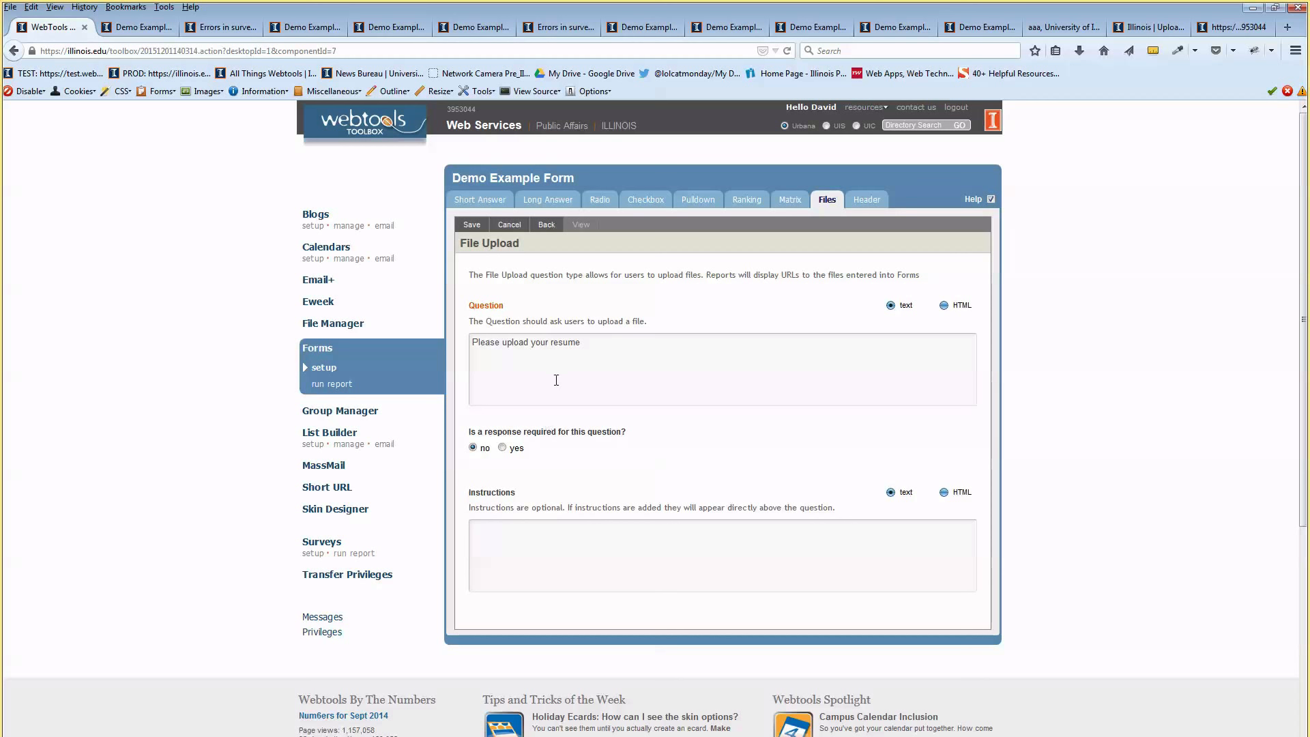
click(601, 344)
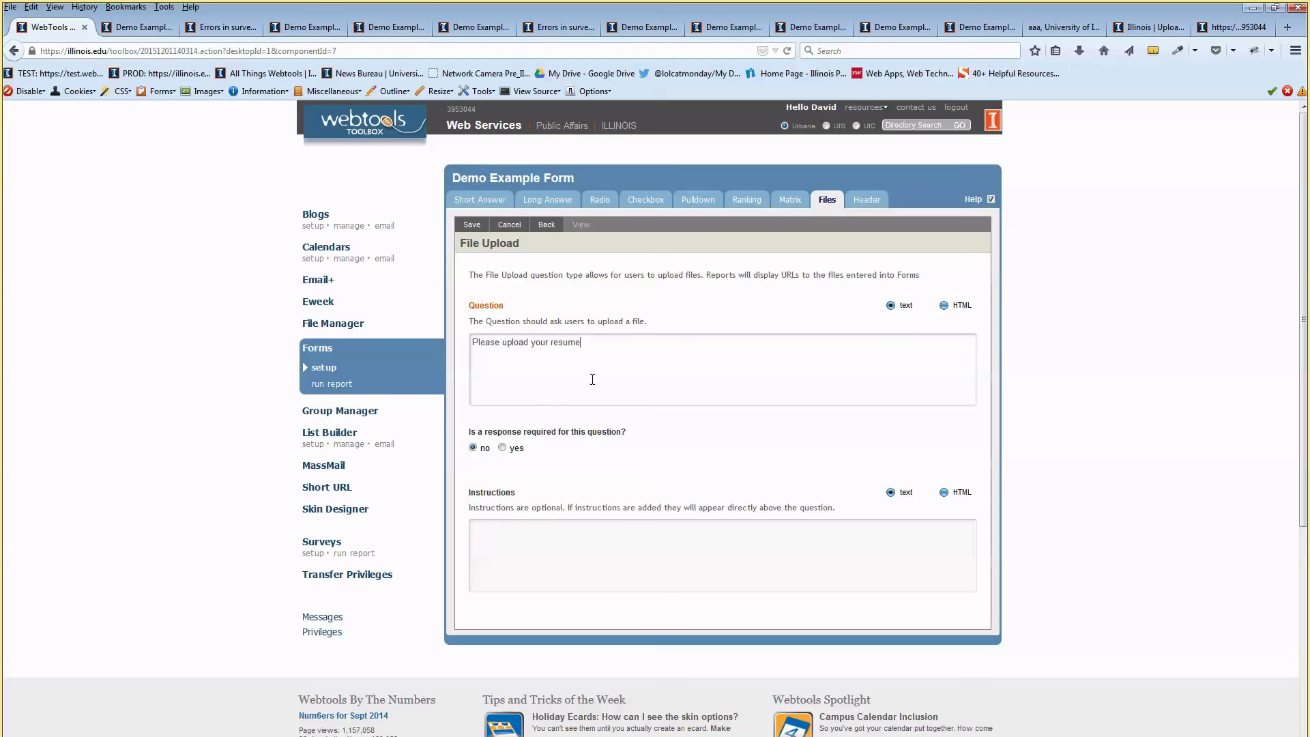
click(506, 448)
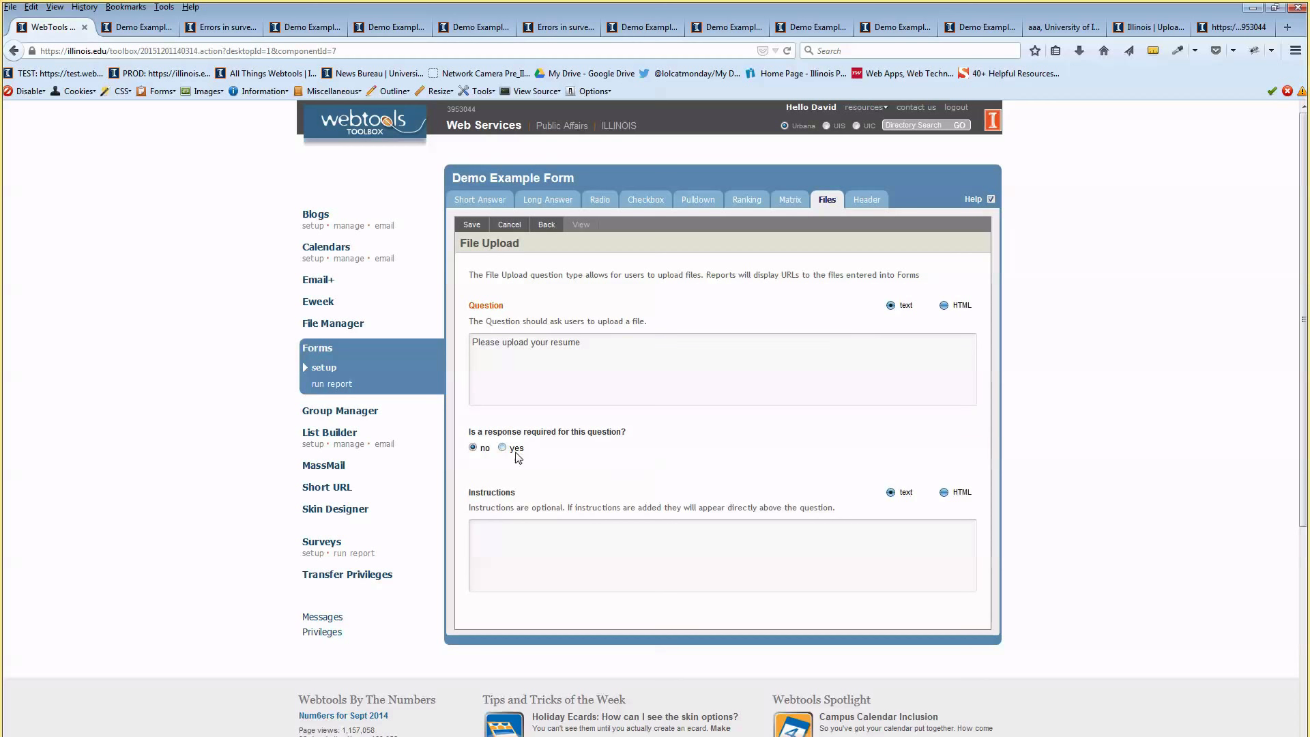
Enter the instructions 'Please upload your resume' and save the question
click(594, 532)
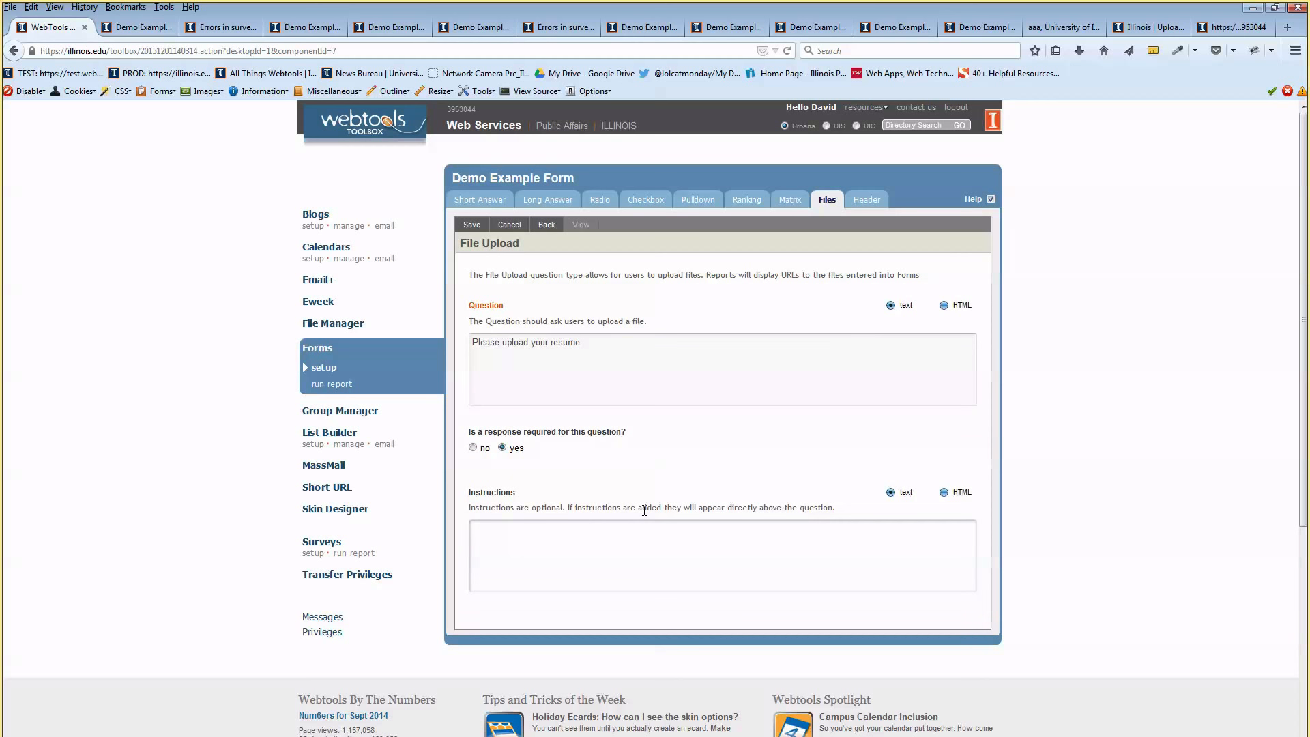
text(Please upload your resume)
click(470, 228)
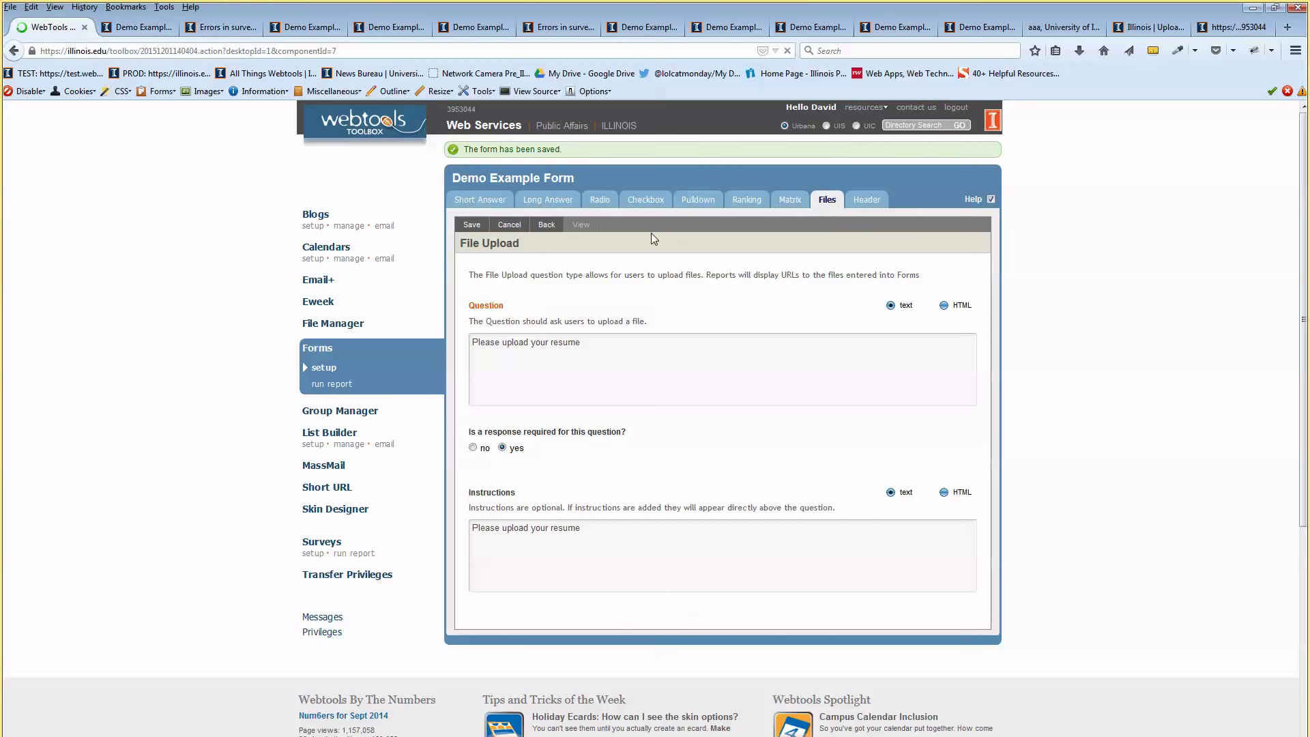
click(581, 224)
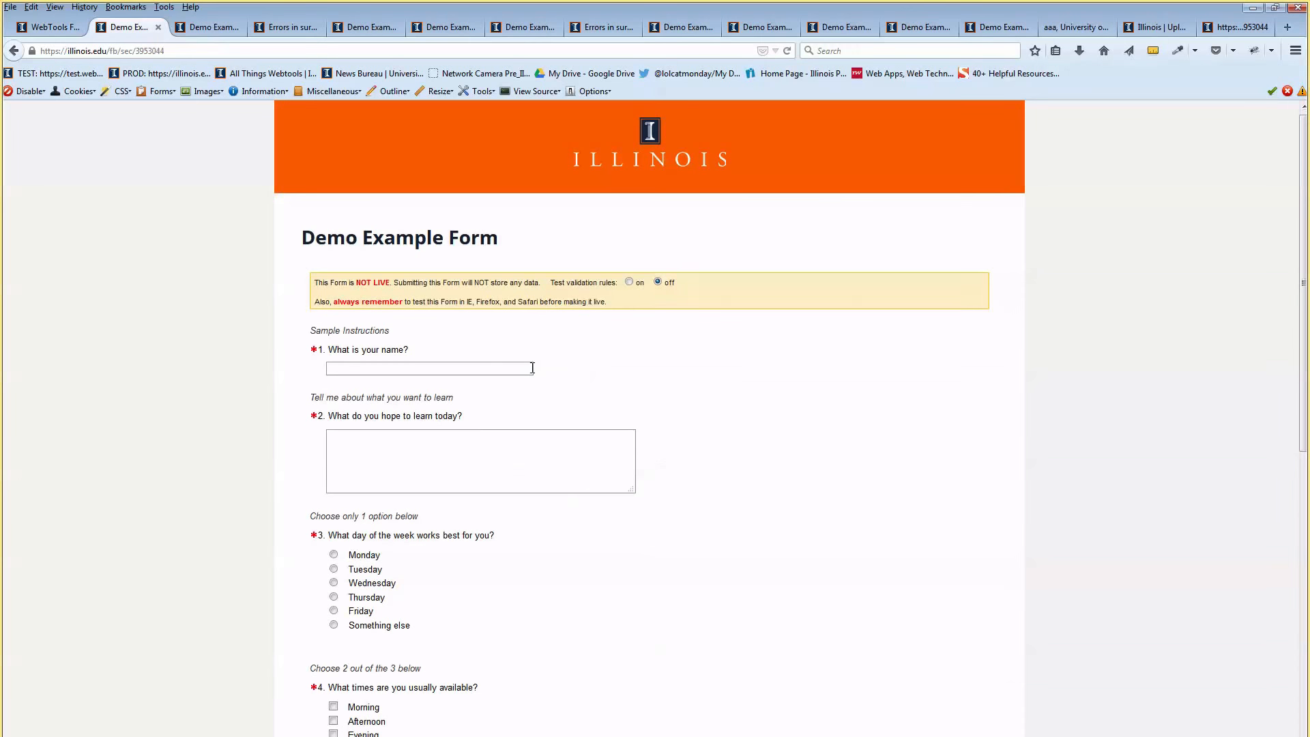
Attach texture.png to the resume upload question in the preview, then return to the question list
scroll(532, 373, down, 10)
scroll(532, 373, down, 5)
drag(346, 352, 401, 349)
click(506, 351)
click(357, 373)
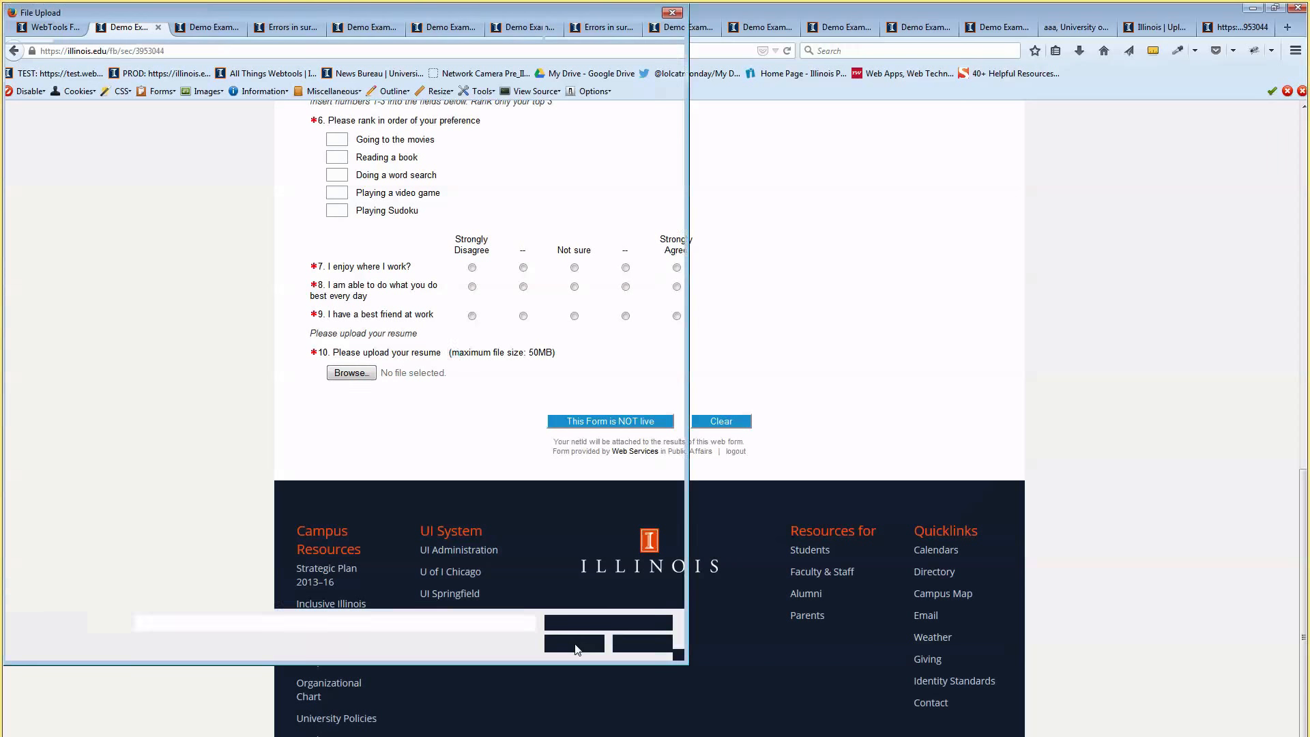
key(Escape)
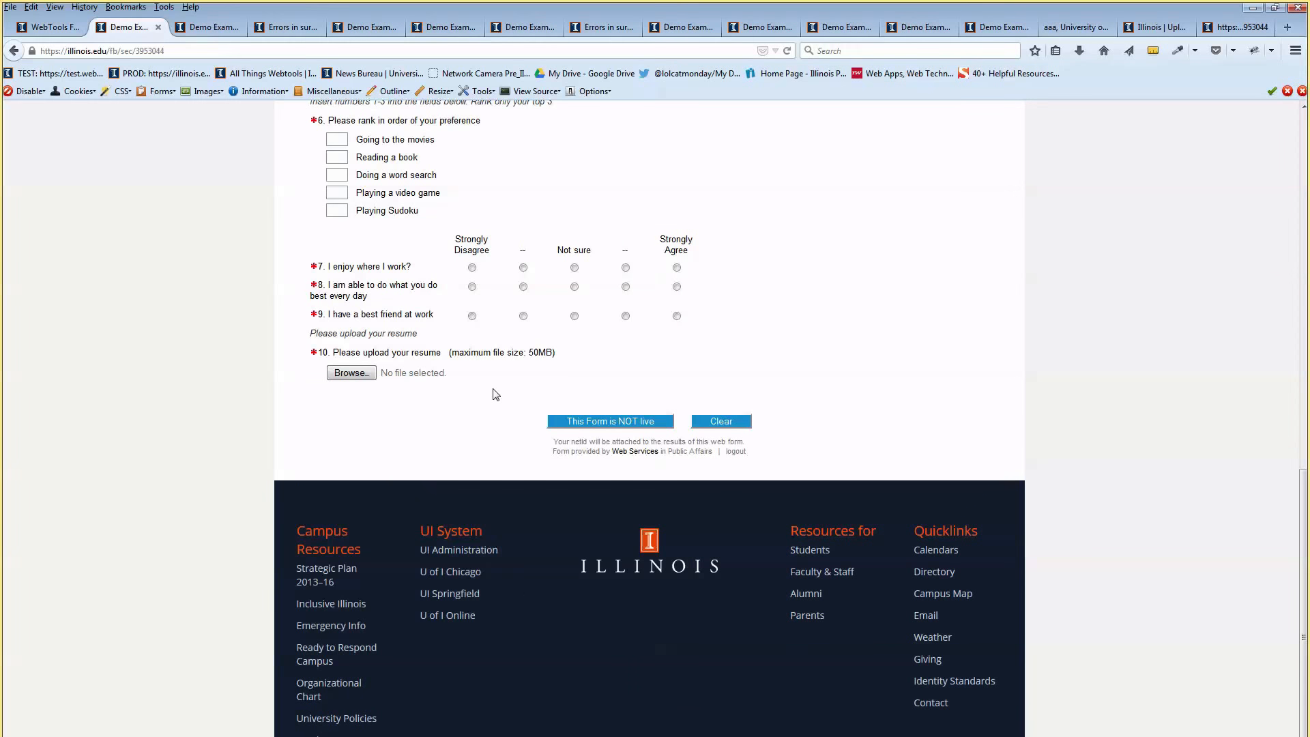
click(362, 376)
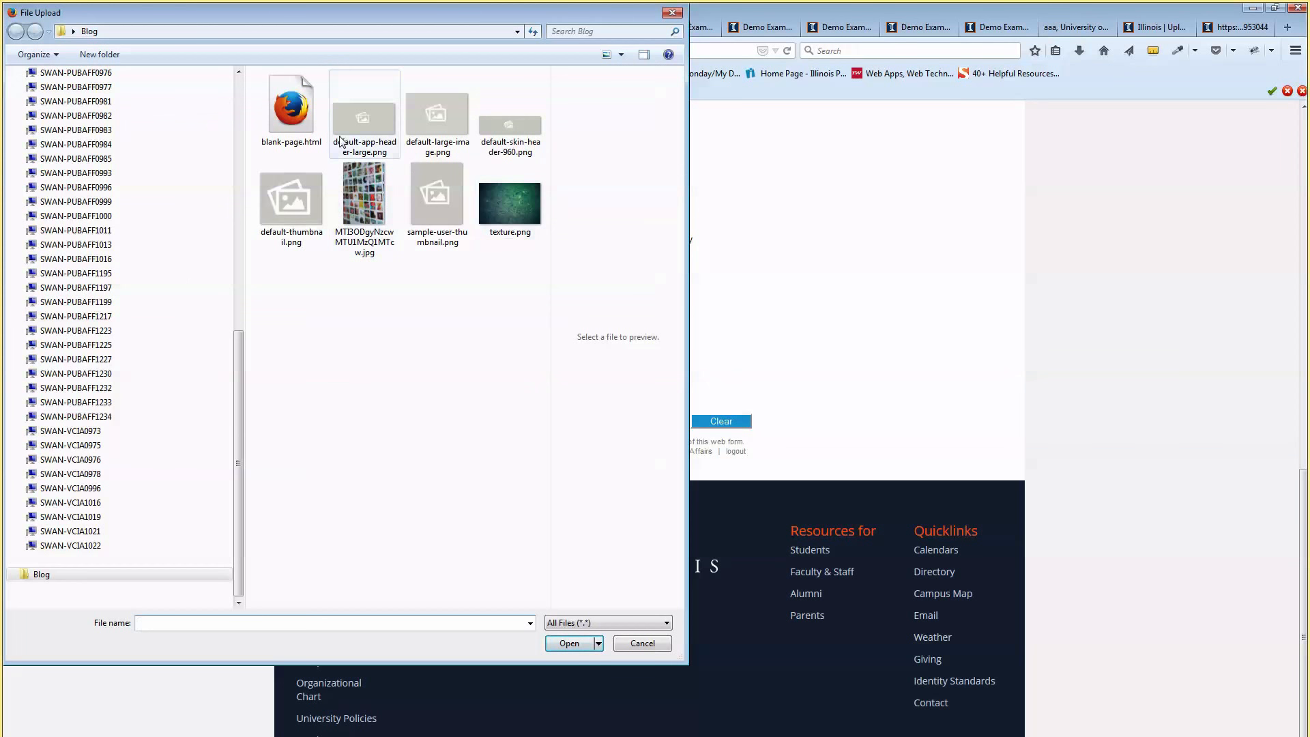
click(514, 191)
click(573, 640)
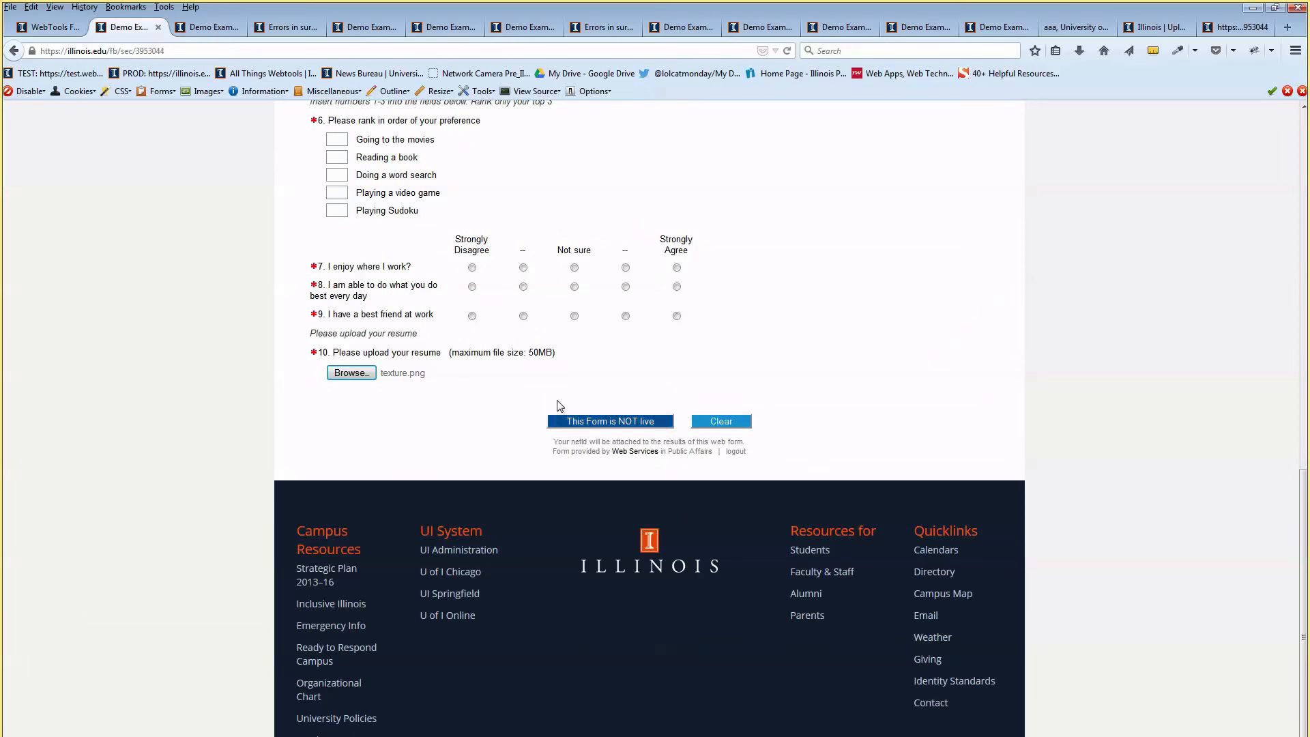
scroll(465, 425, up, 2)
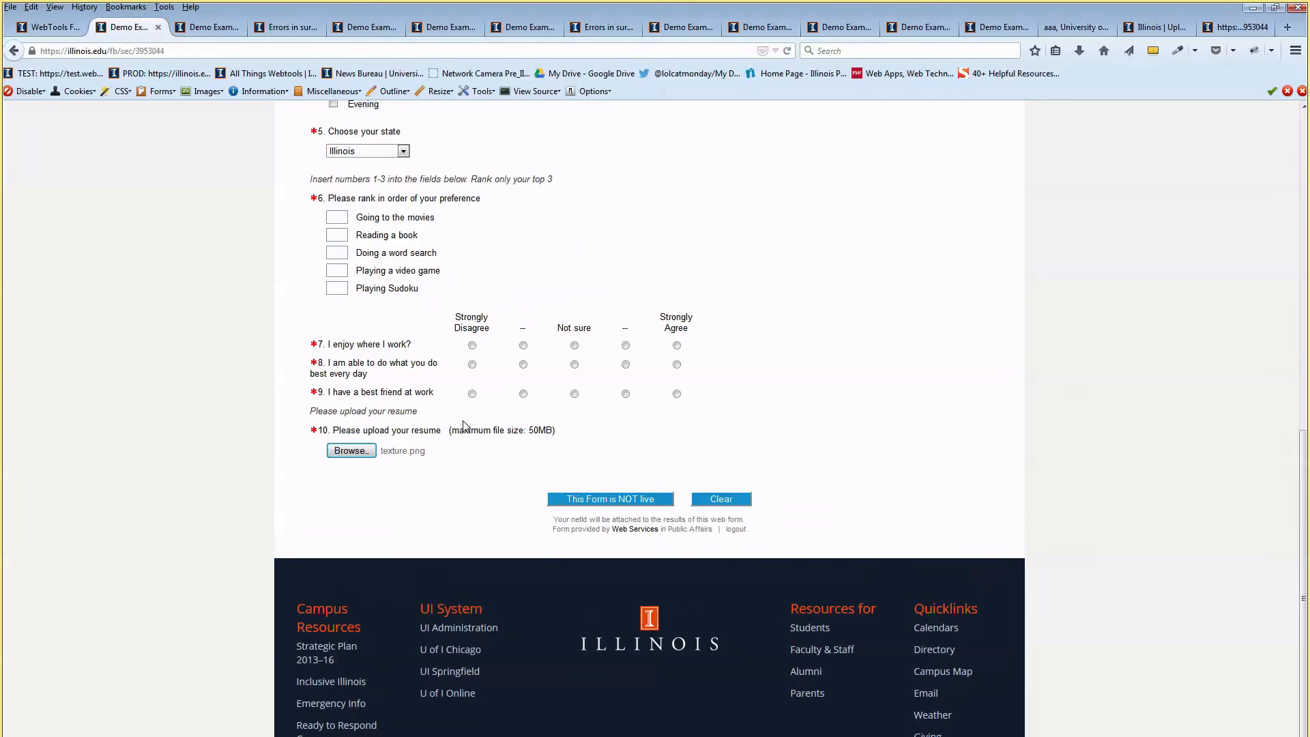
click(67, 30)
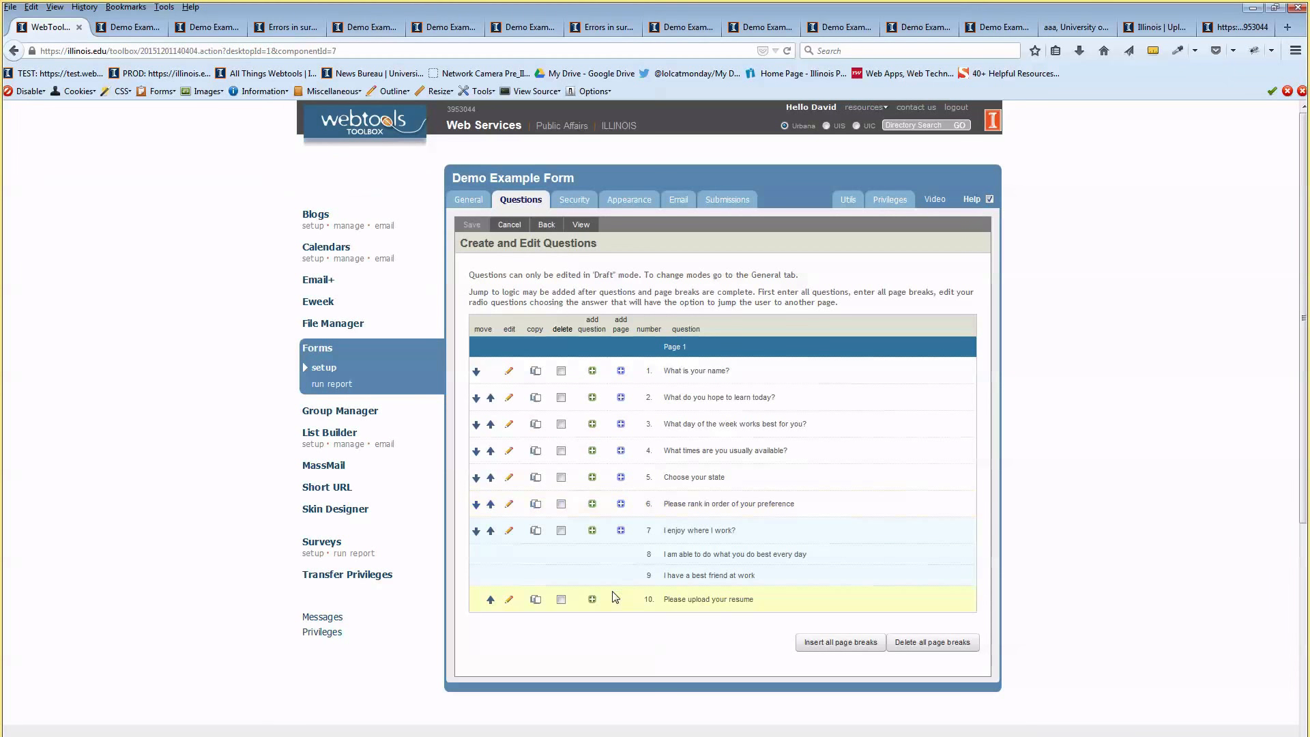
Add a section header labelled 'Sample Header' after question 10
click(592, 599)
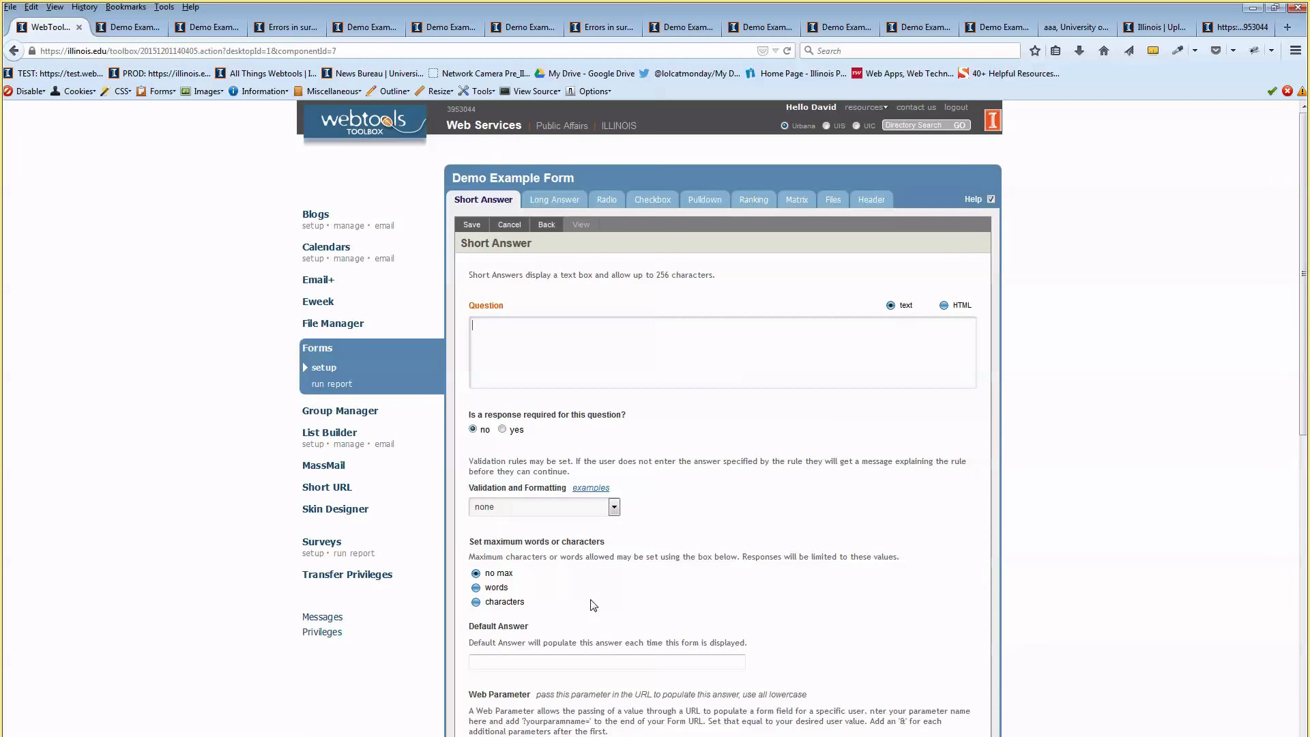
click(876, 203)
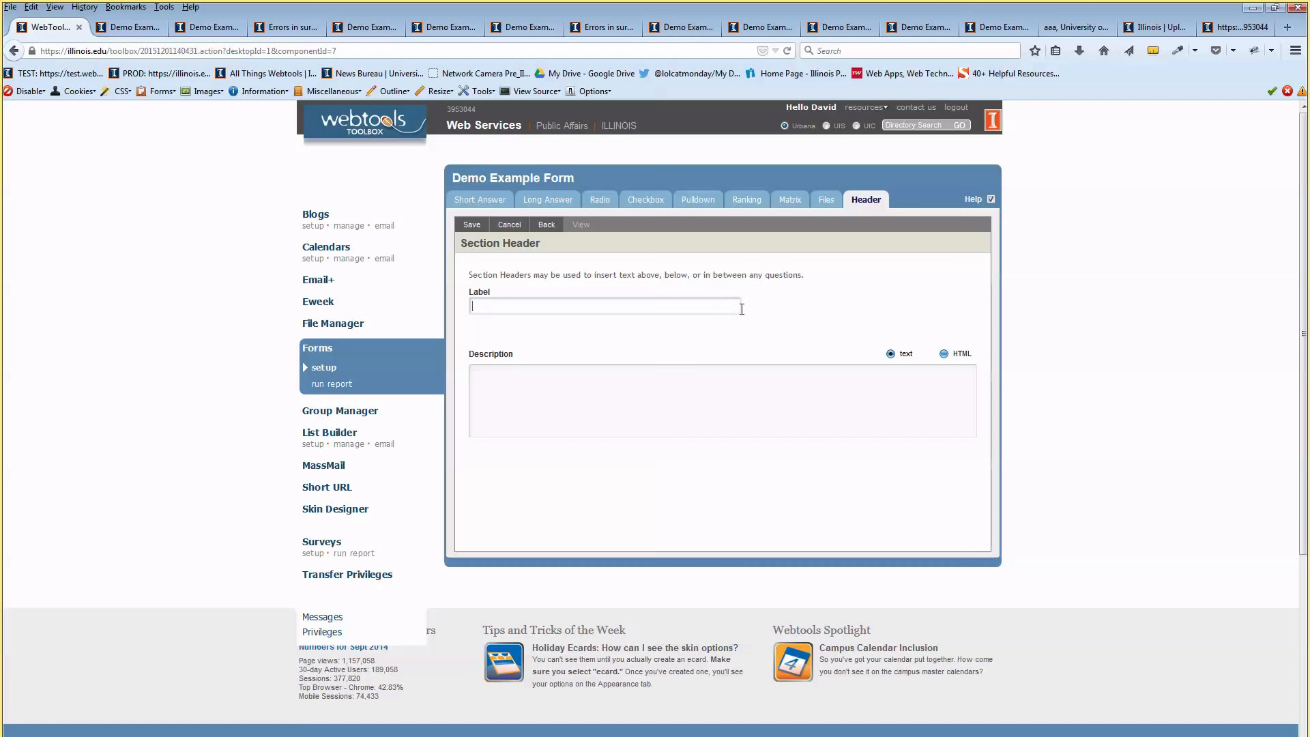
text(Samplke Header)
key(BackSpace)
key(ctrl+a)
key(ctrl+c)
Fill the header description with the label text plus 'Description', then save and go back
click(698, 396)
key(ctrl+v)
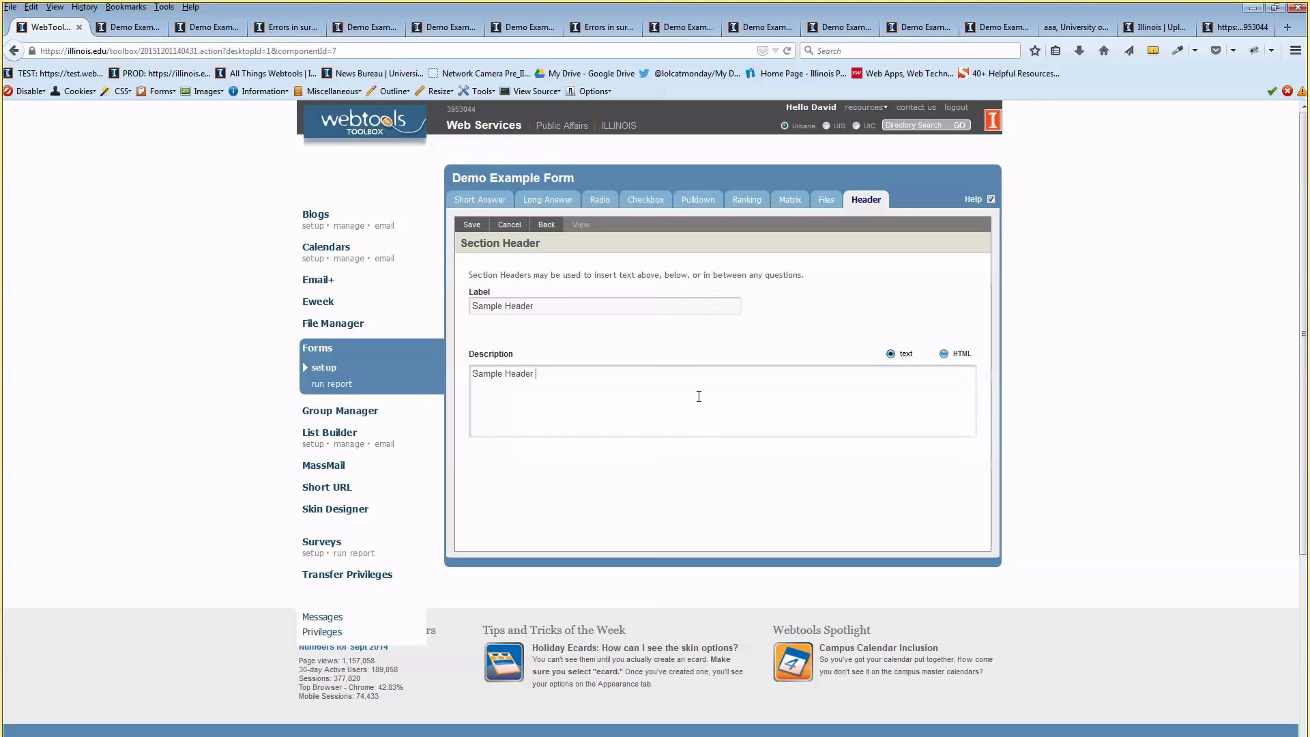
text(Description)
click(471, 225)
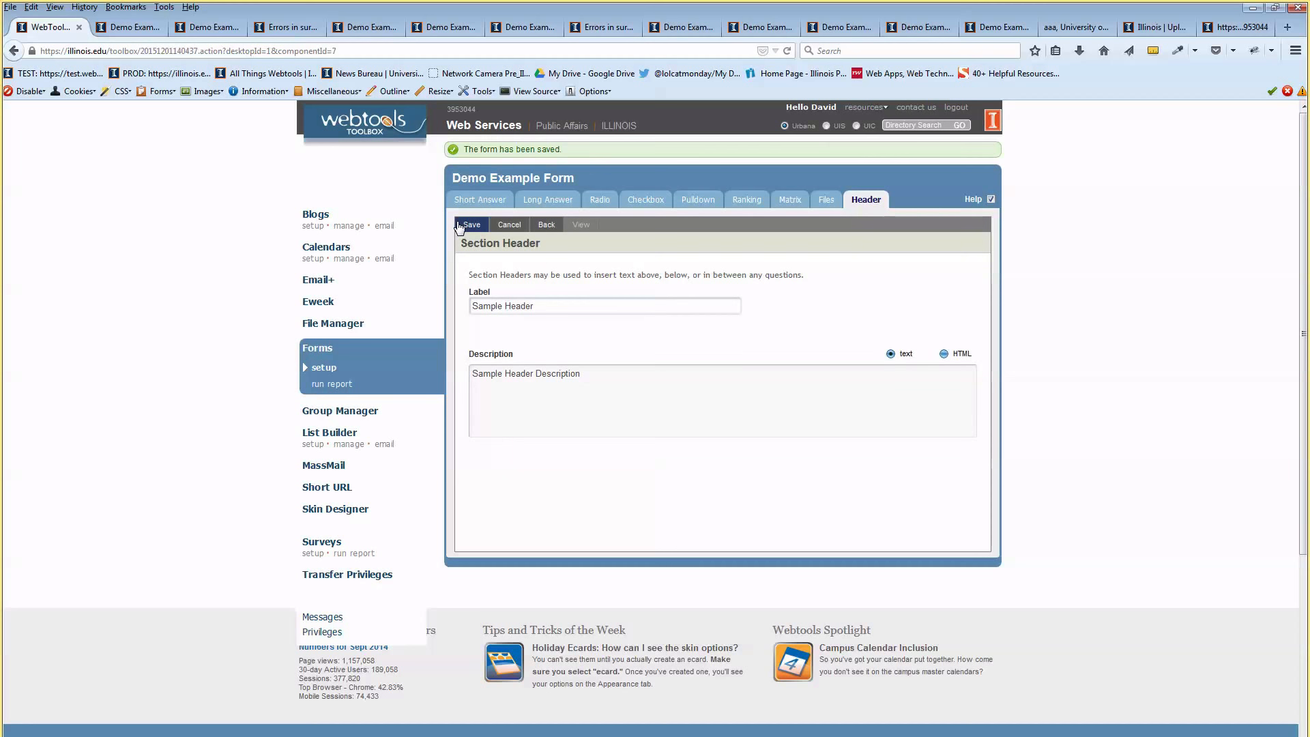
click(545, 228)
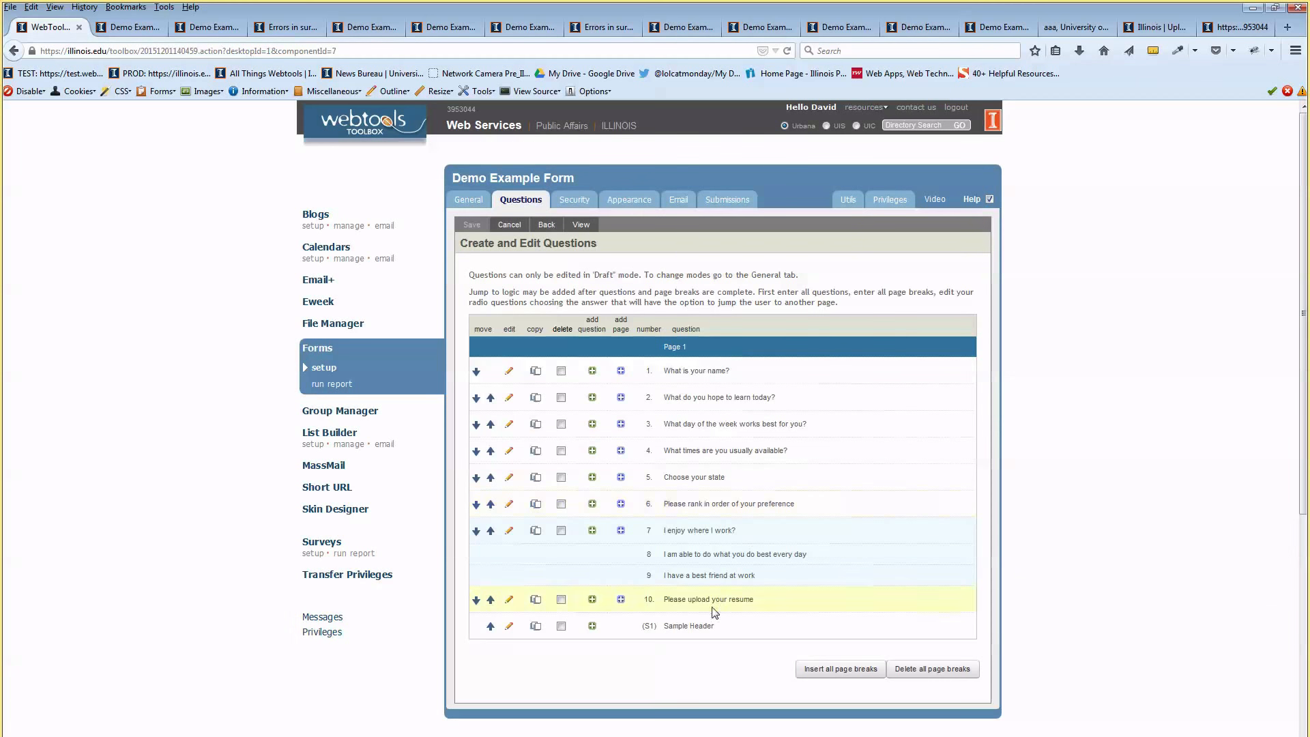
click(580, 226)
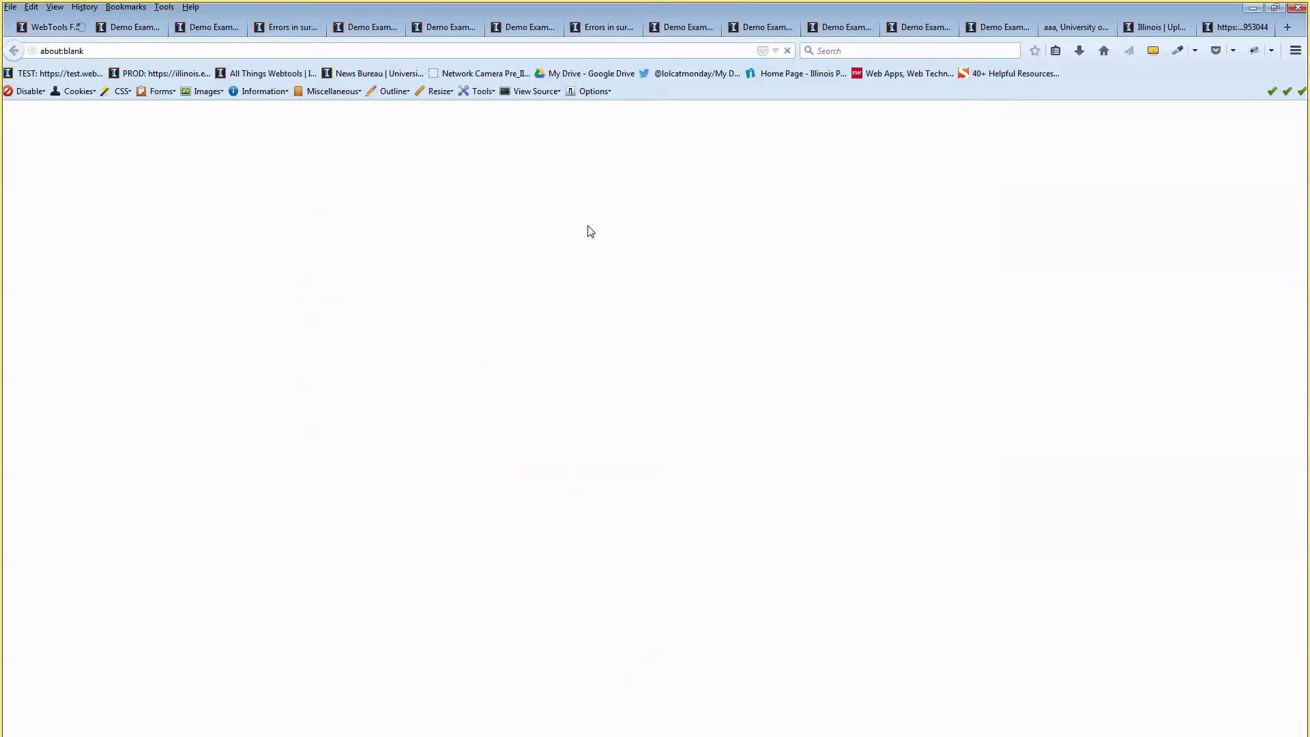
scroll(667, 357, down, 15)
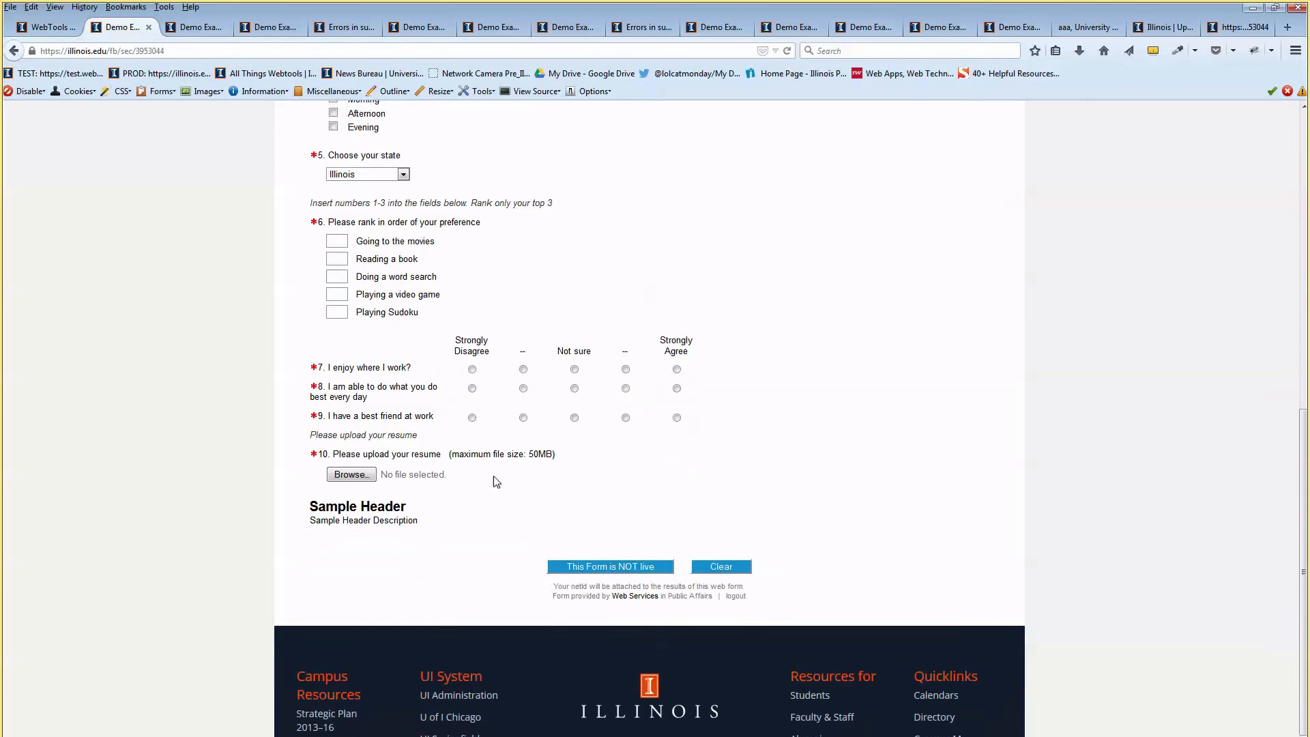
drag(348, 494, 414, 513)
click(433, 509)
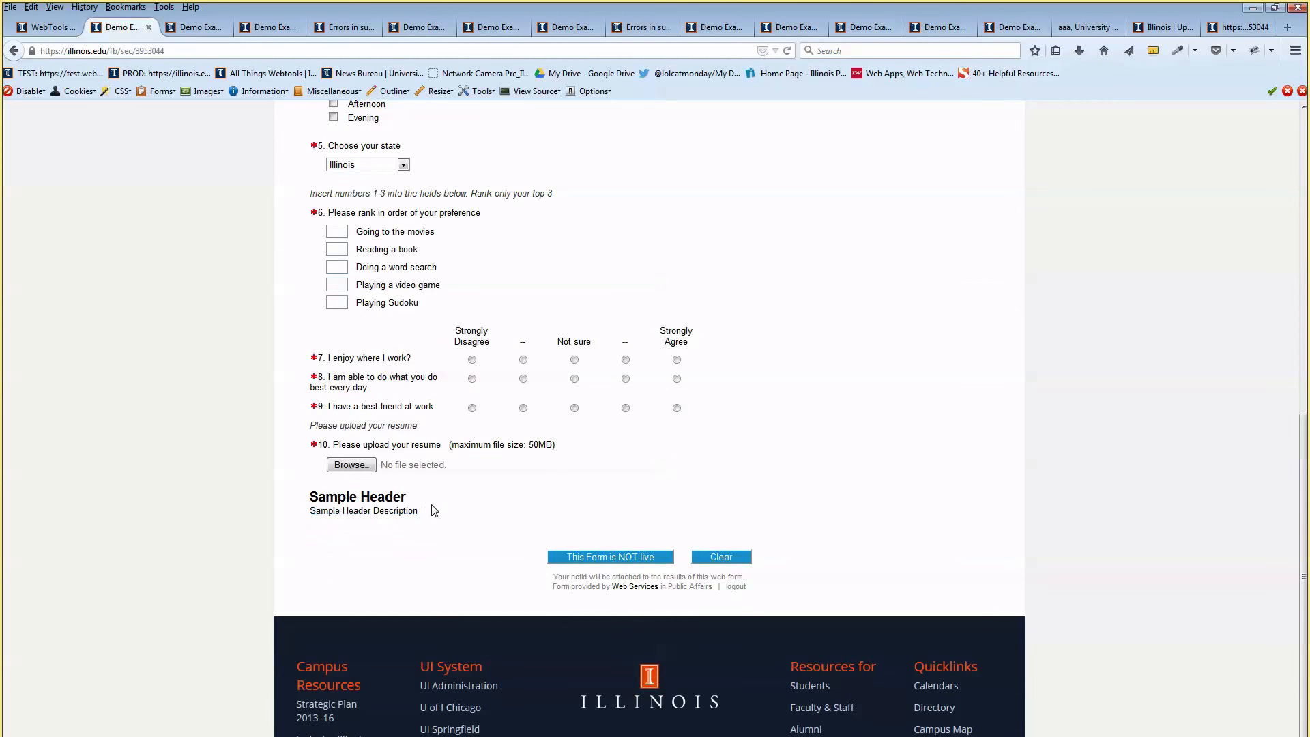
scroll(463, 510, up, 4)
scroll(464, 510, down, 2)
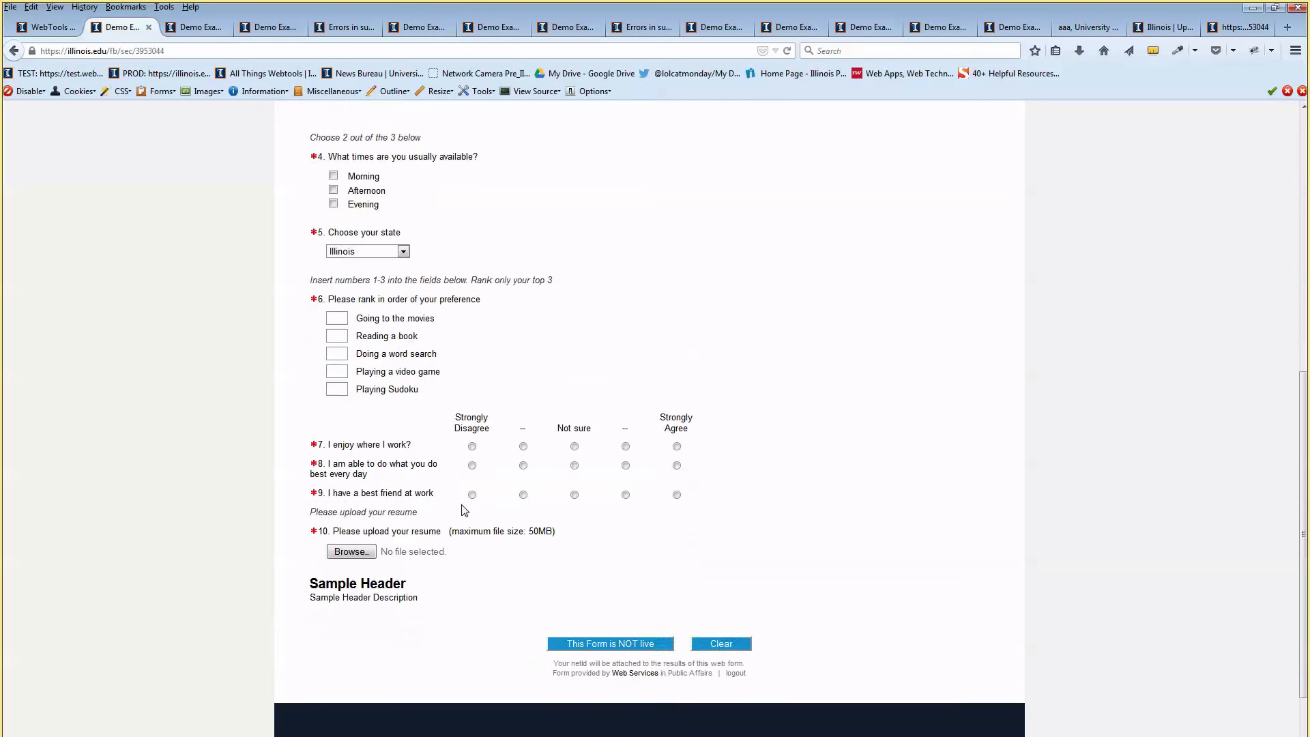
drag(358, 574, 384, 599)
click(395, 594)
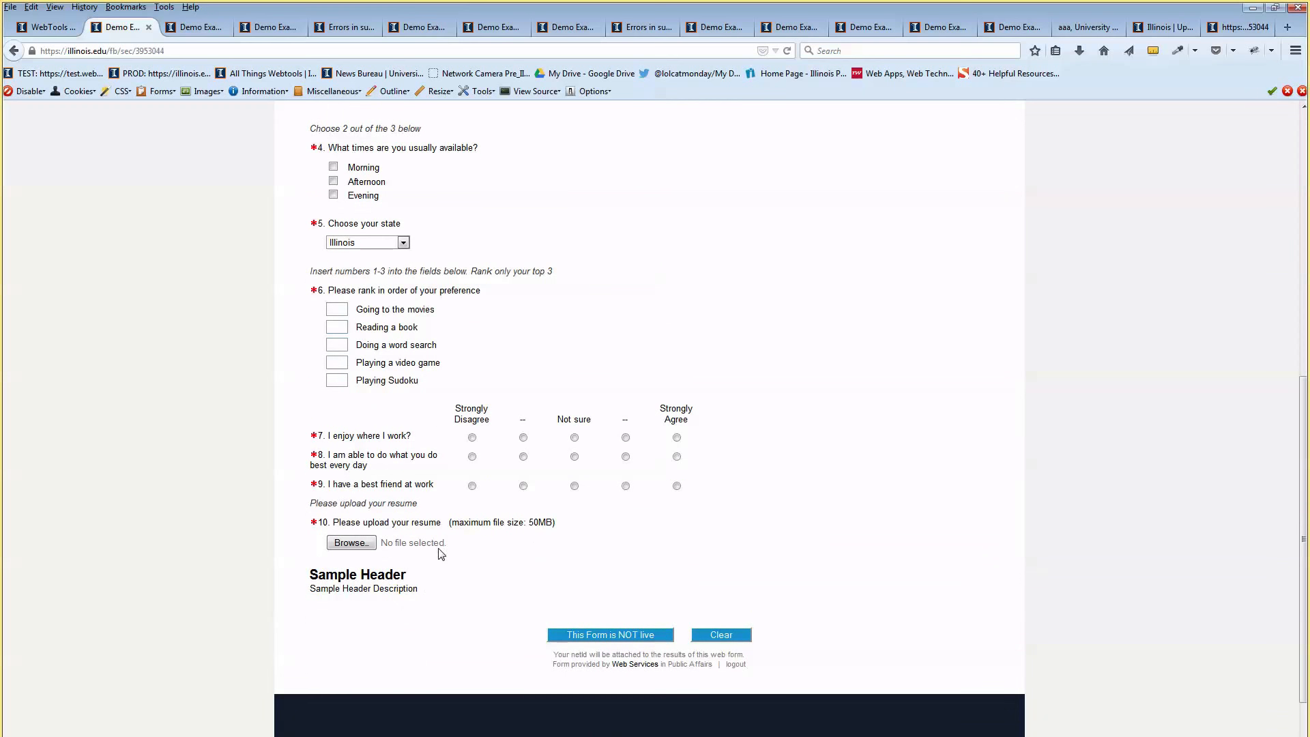
scroll(441, 554, up, 12)
scroll(429, 502, down, 14)
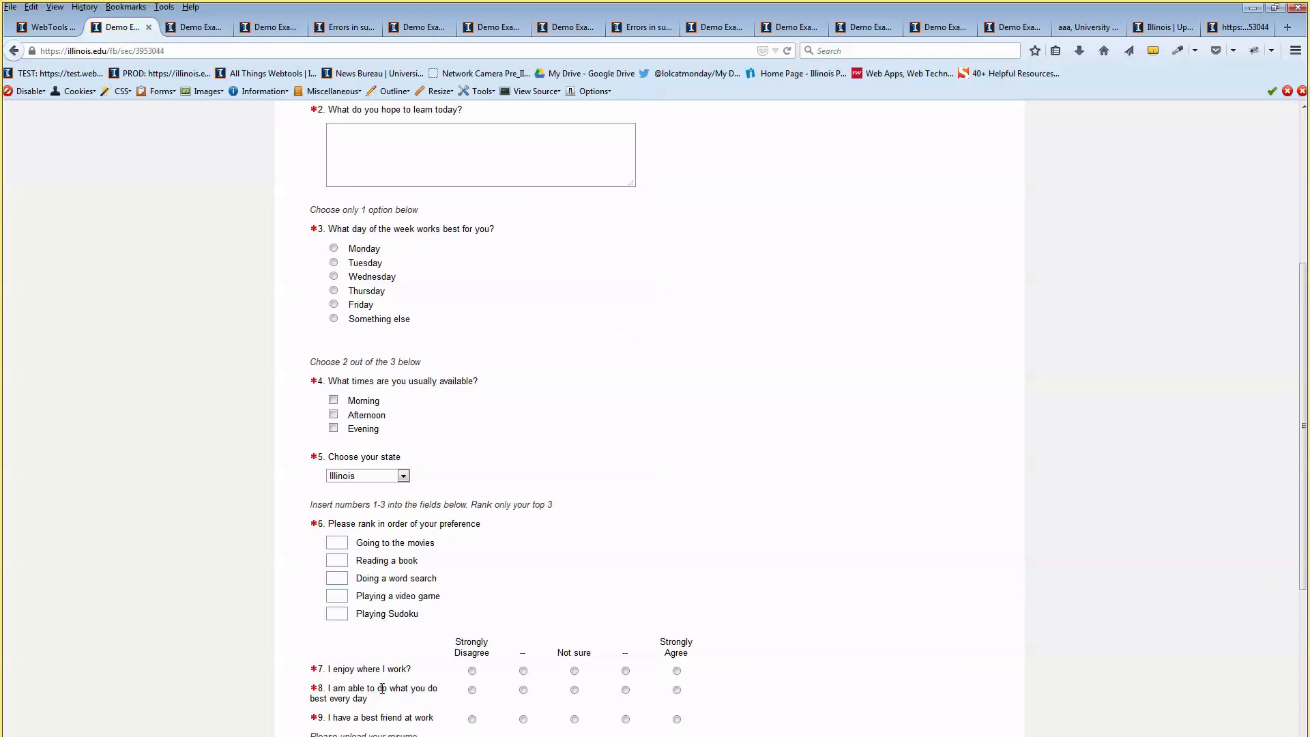
mouse_move(346, 575)
mouse_down()
mouse_move(369, 575)
mouse_move(339, 576)
mouse_up()
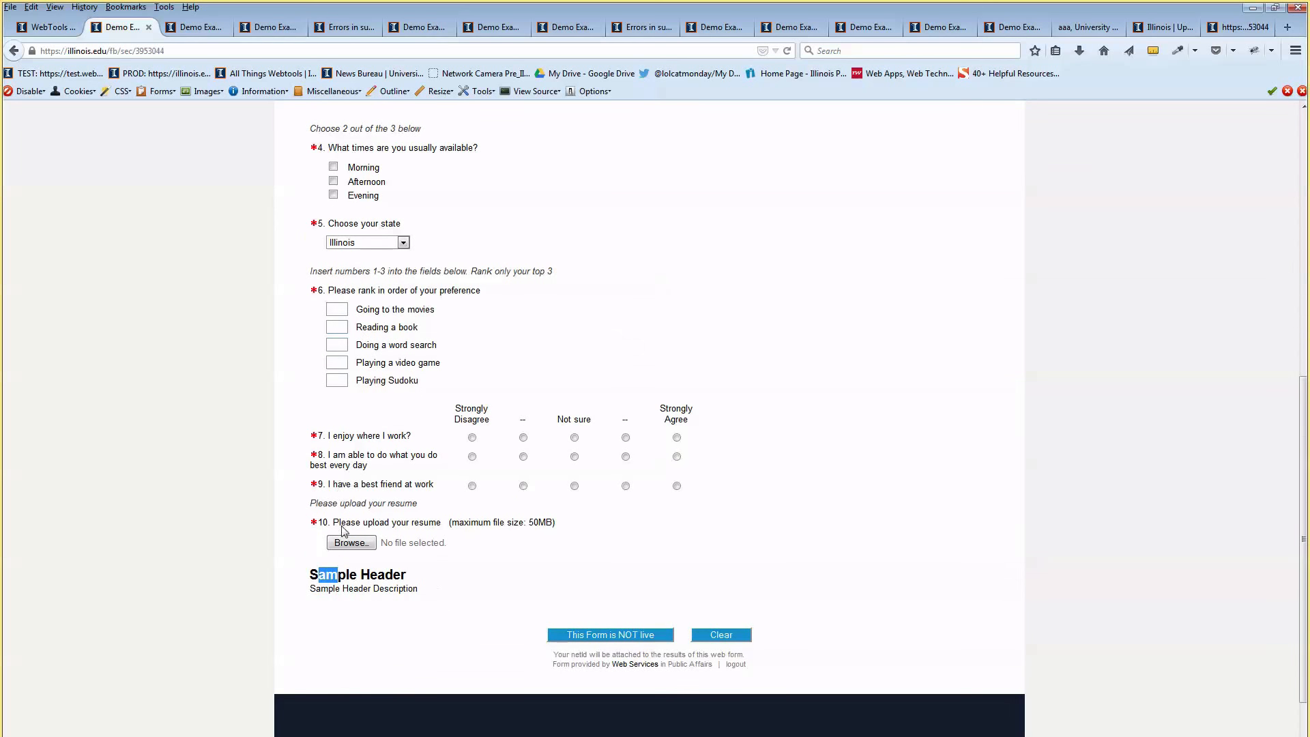
click(349, 575)
key(ctrl+shift+Tab)
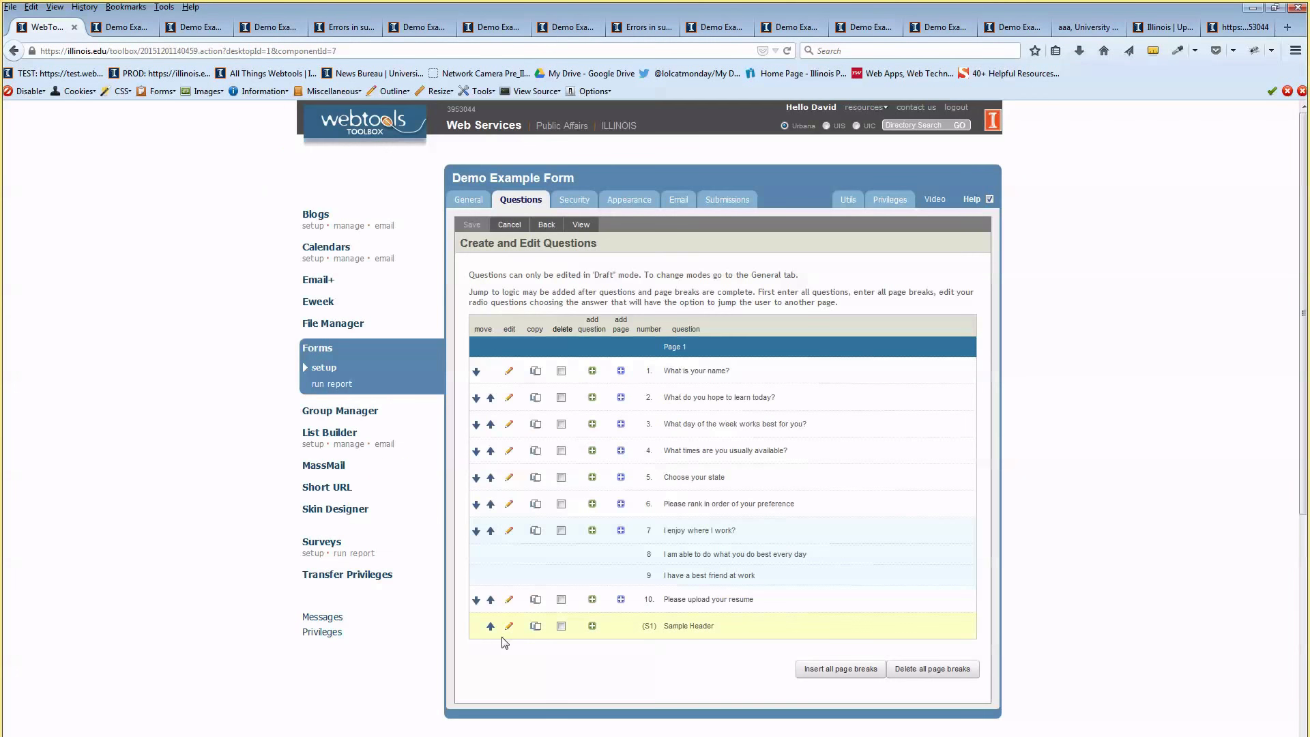
Move the Sample Header row up four places, past questions 10, 7, 6 and 5
click(490, 625)
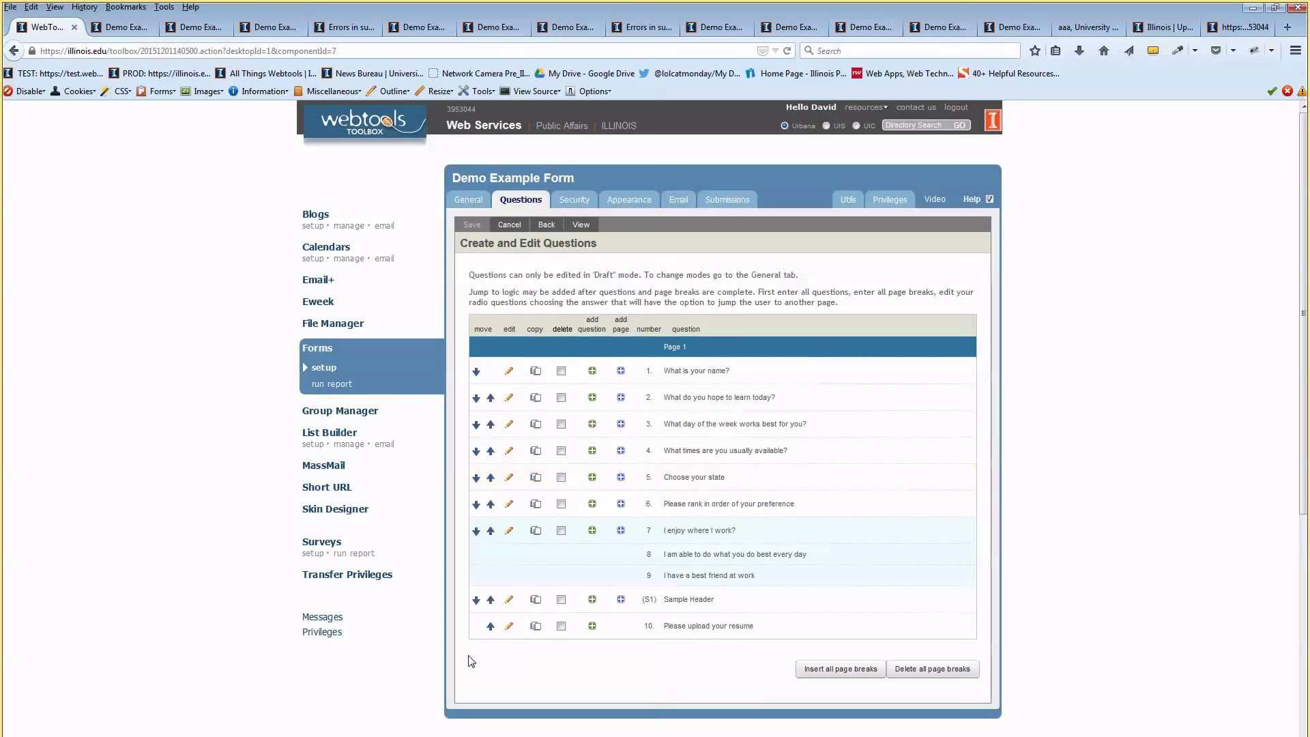
click(490, 600)
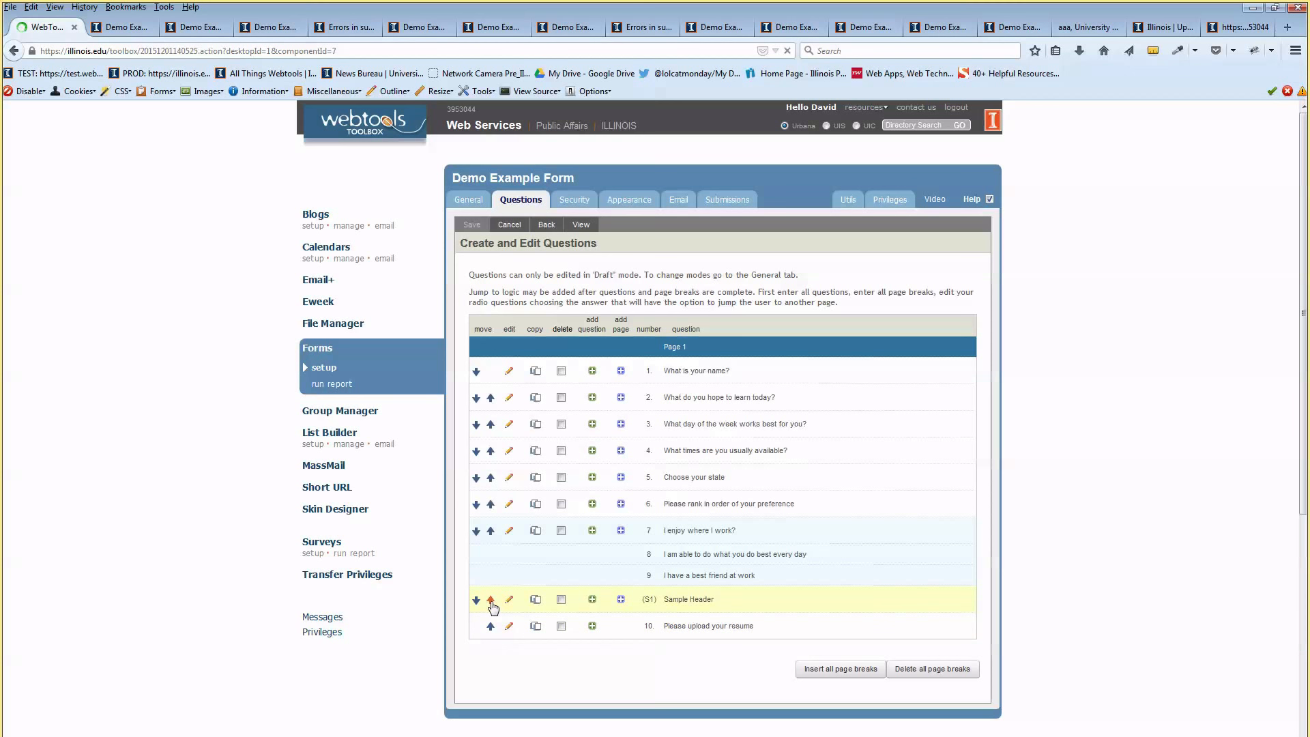
click(490, 530)
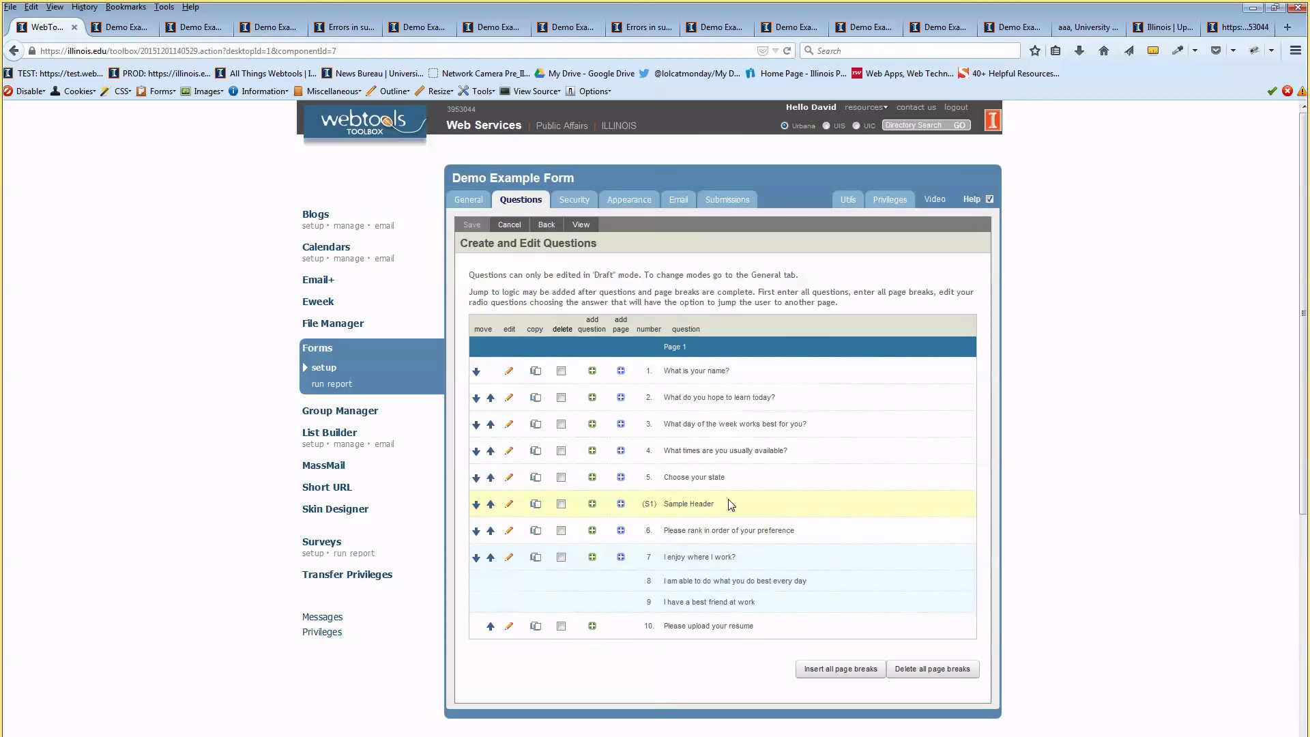
click(491, 503)
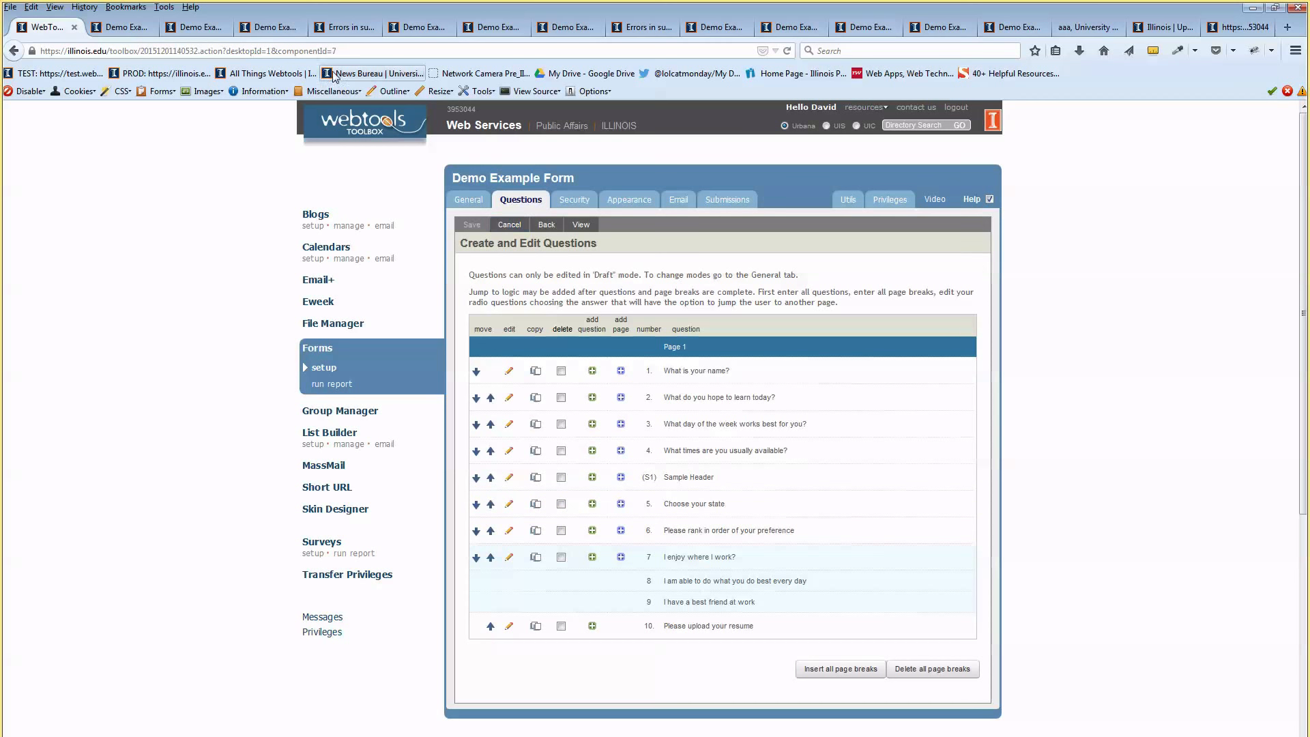
click(580, 226)
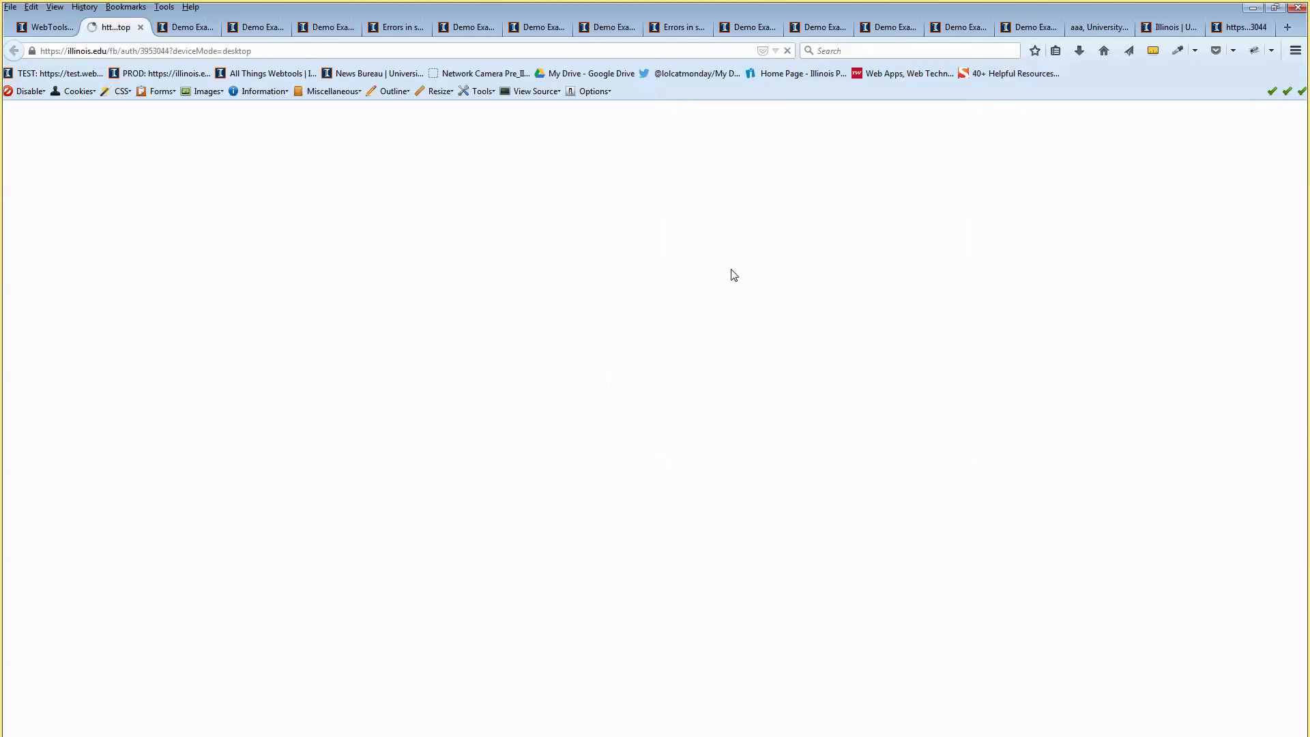
scroll(731, 273, down, 5)
scroll(635, 324, down, 2)
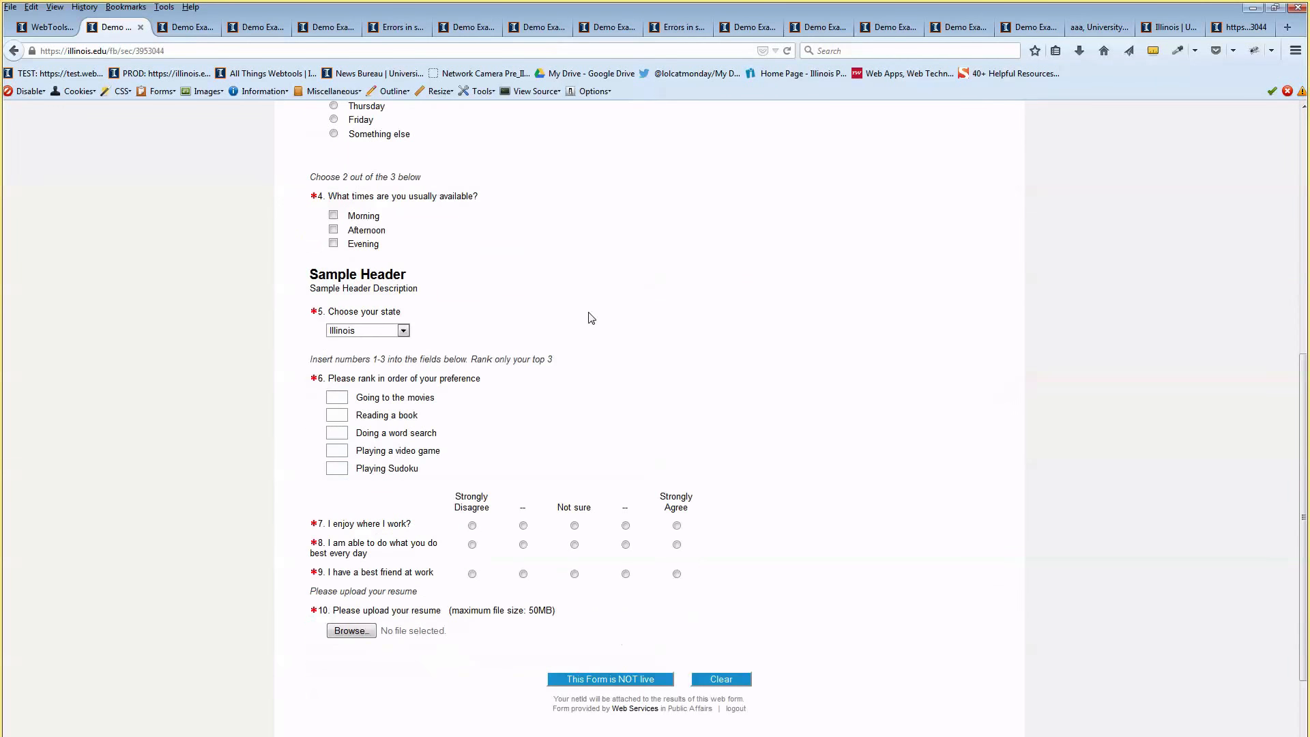
drag(337, 226, 573, 243)
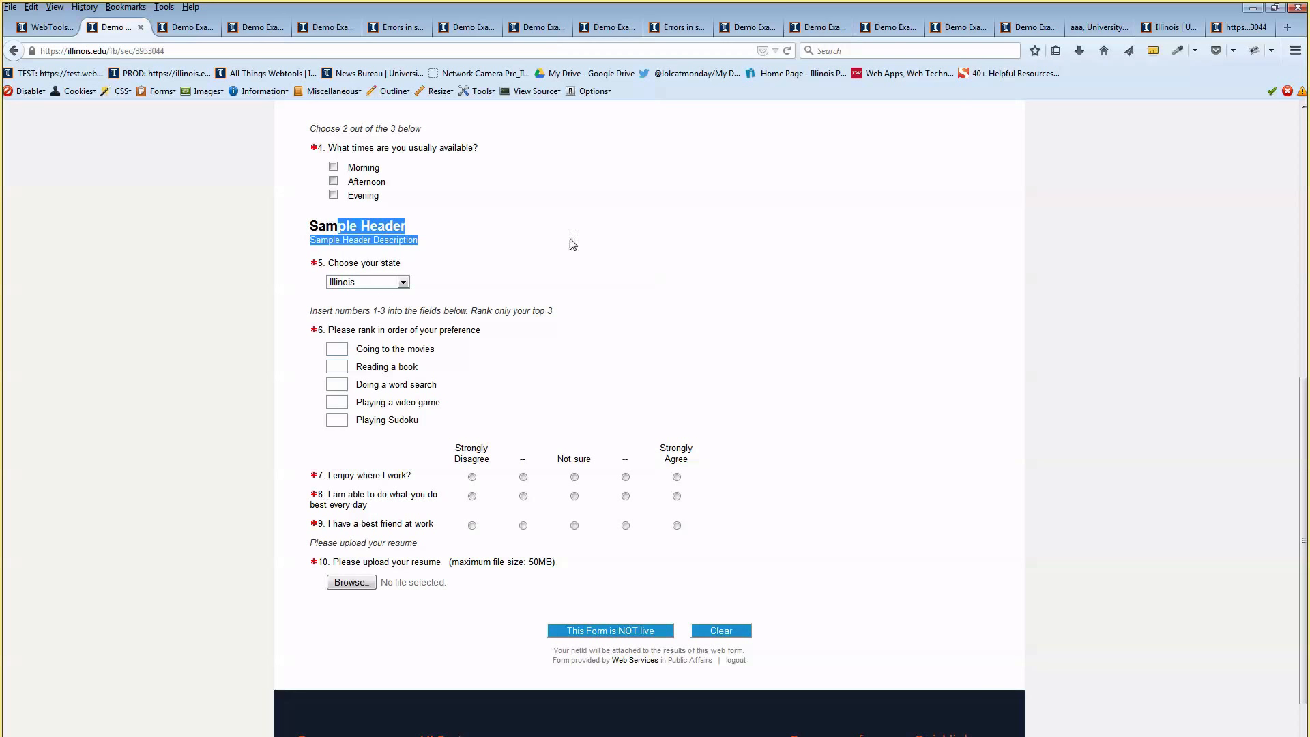
click(622, 255)
scroll(622, 256, up, 4)
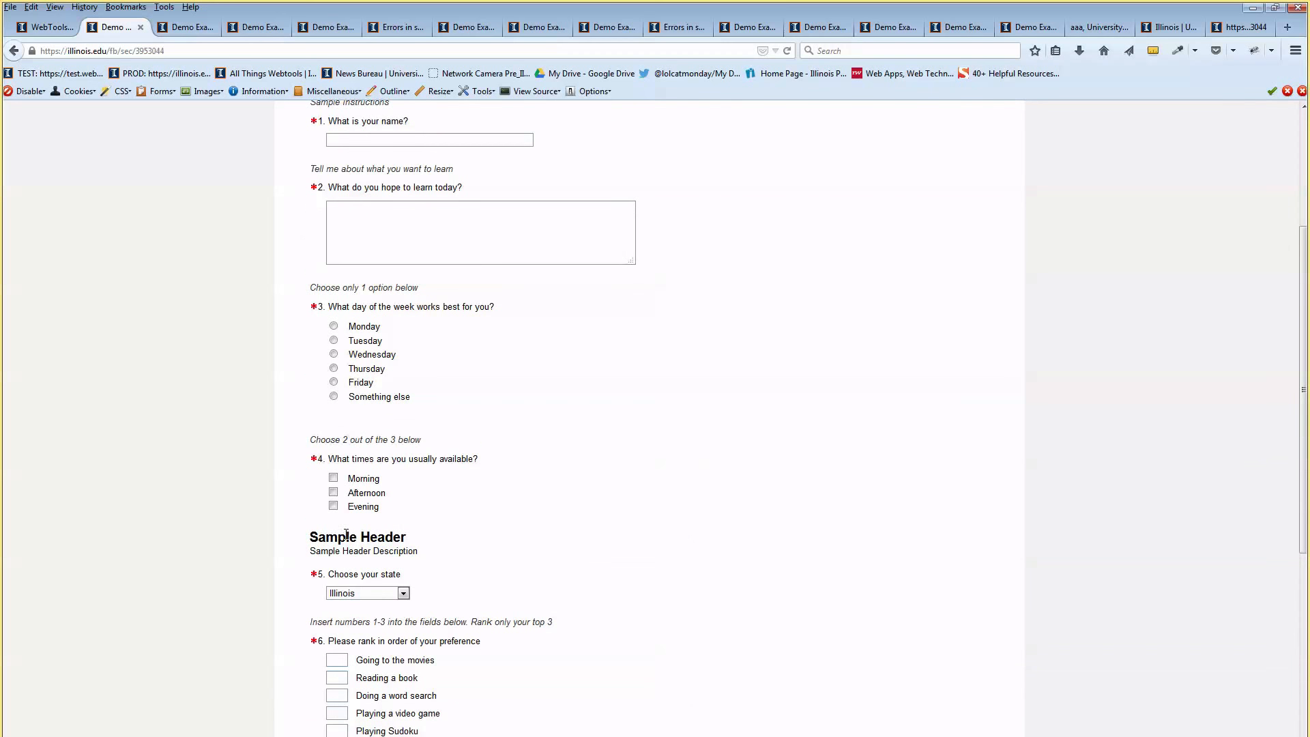
drag(346, 538, 360, 538)
click(472, 461)
click(406, 536)
scroll(459, 506, down, 3)
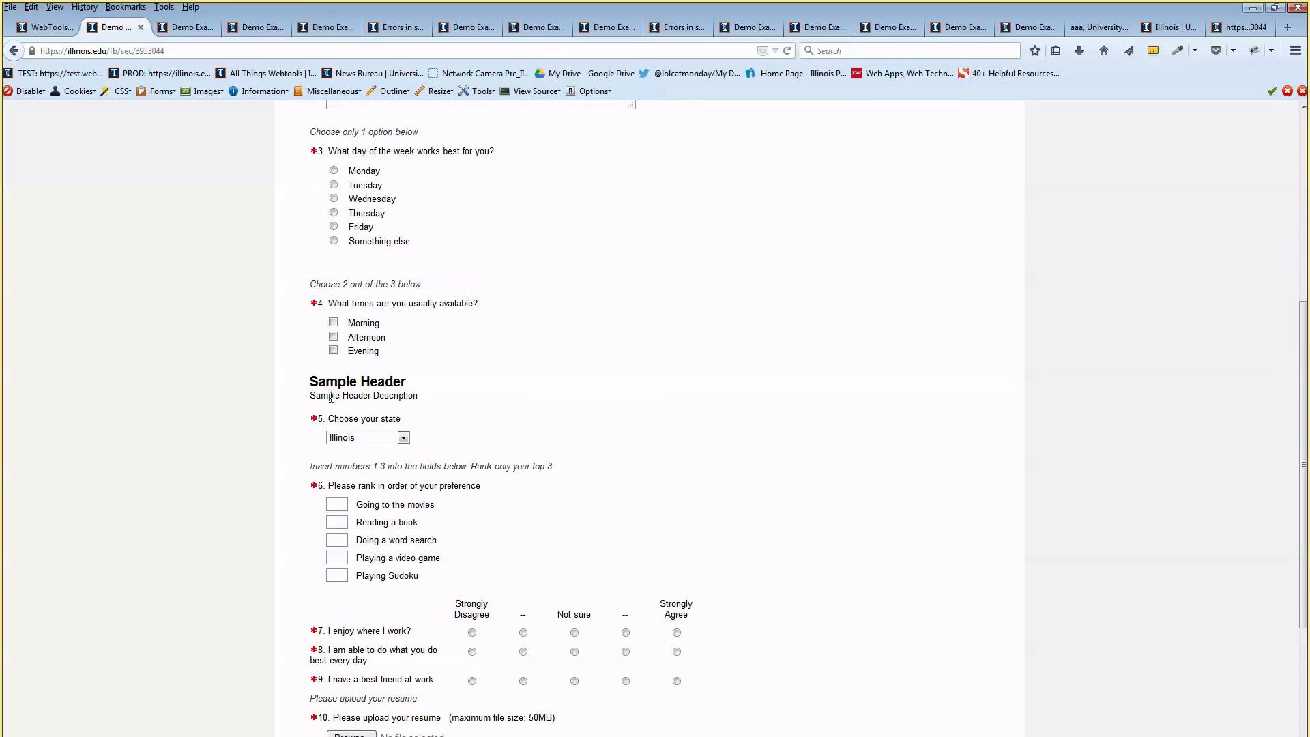
drag(357, 381, 410, 398)
double_click(382, 399)
scroll(414, 398, down, 2)
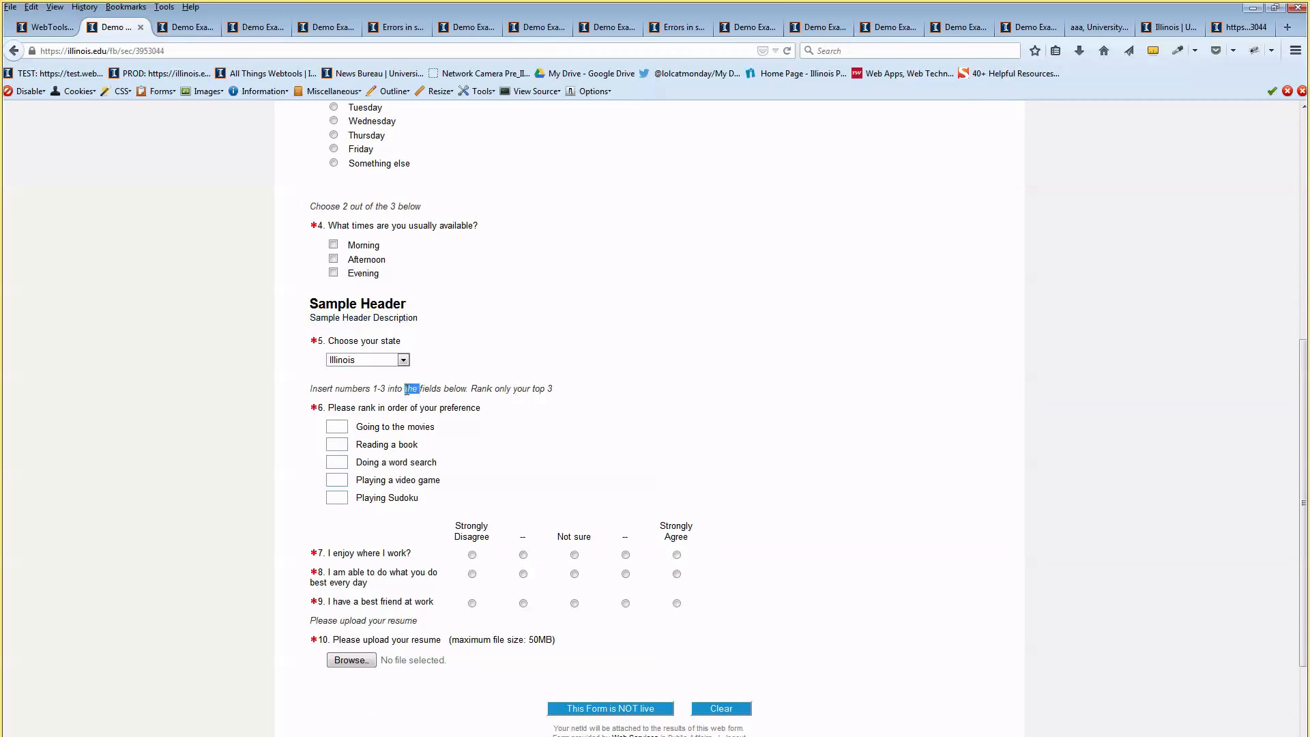
triple_click(407, 389)
click(521, 320)
click(46, 27)
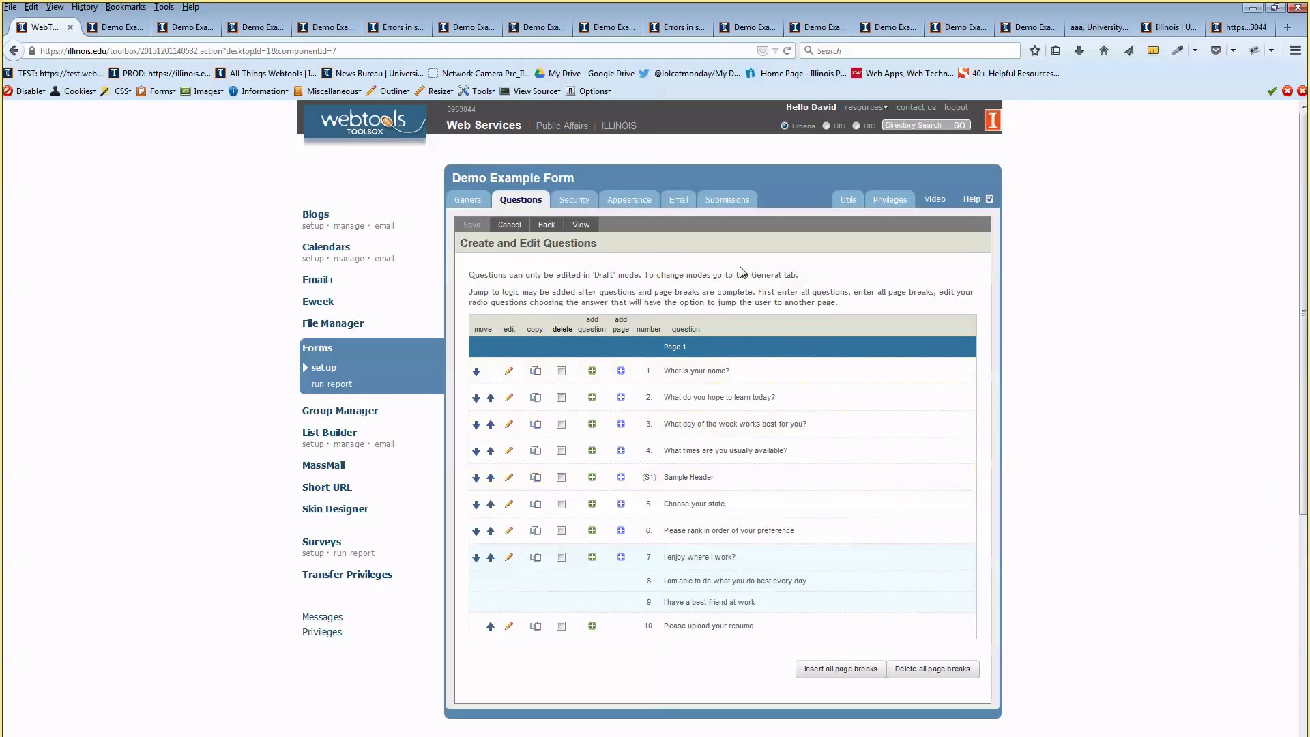
Review the paged form and open its live preview at page 1 of 8
scroll(740, 266, down, 2)
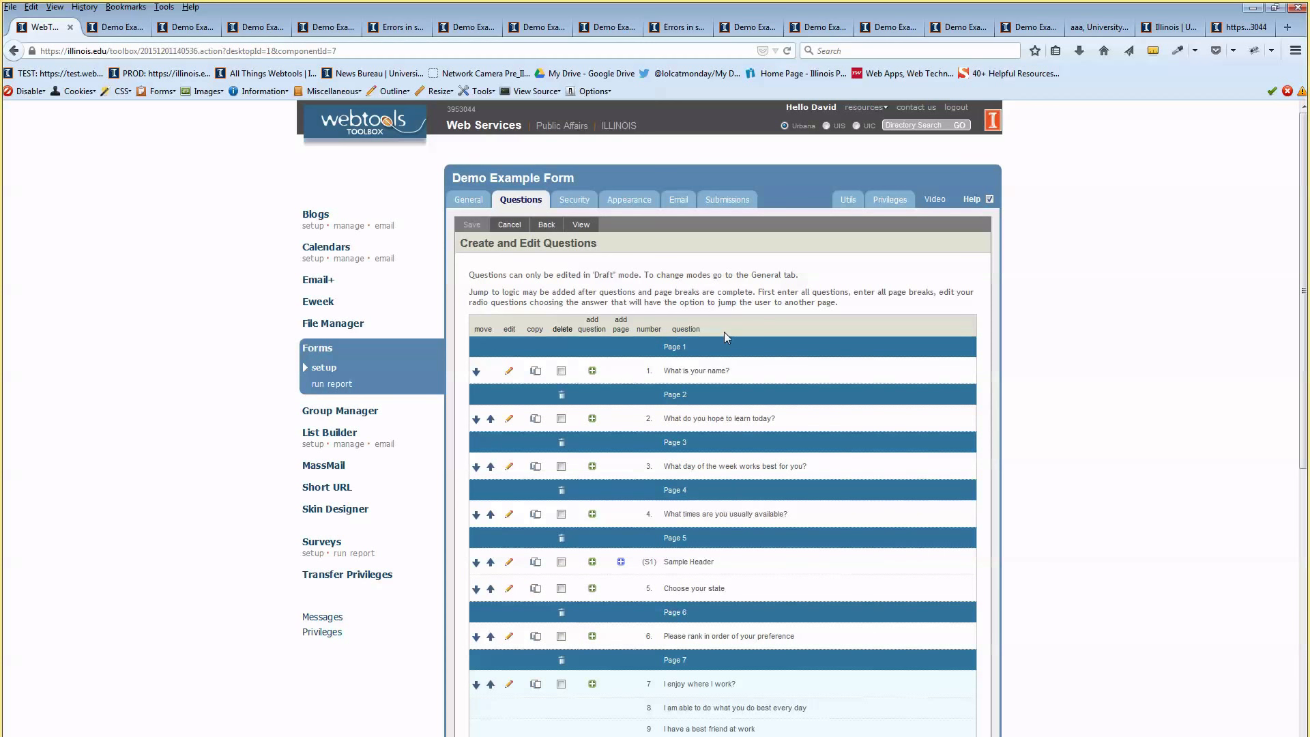
scroll(723, 332, down, 2)
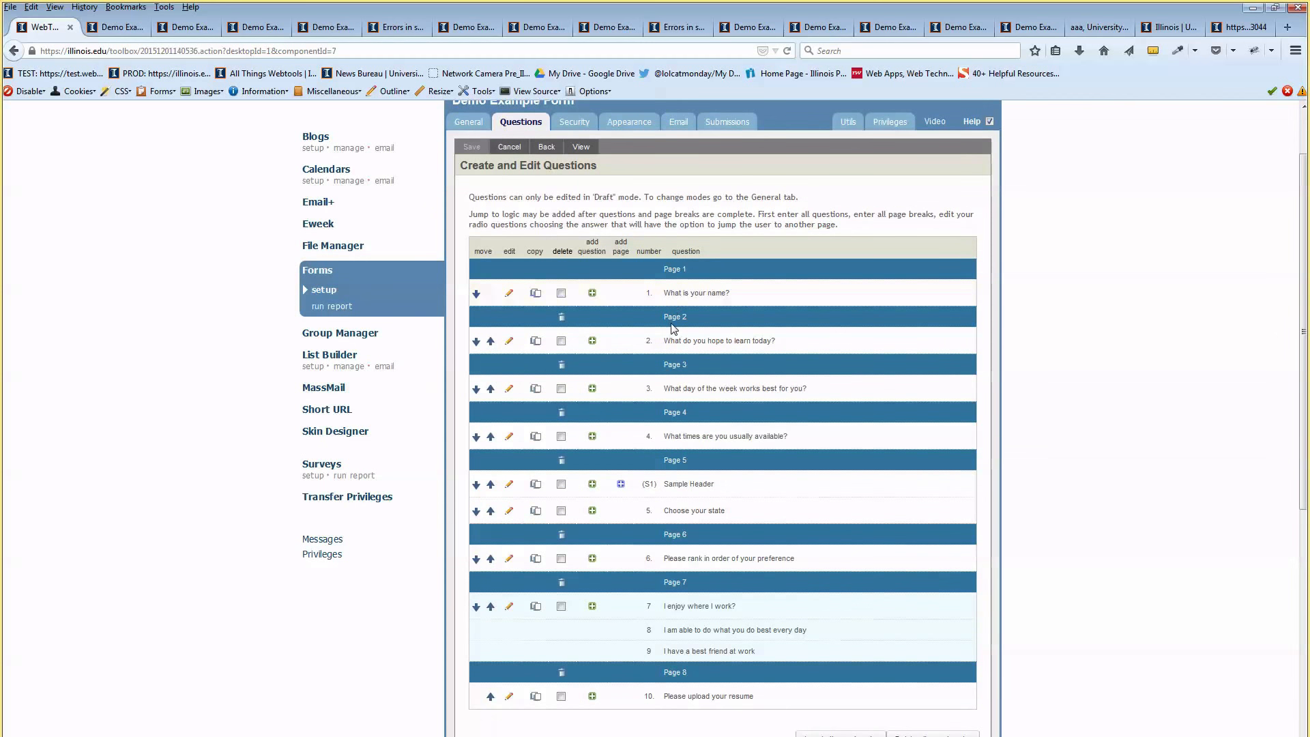
click(582, 148)
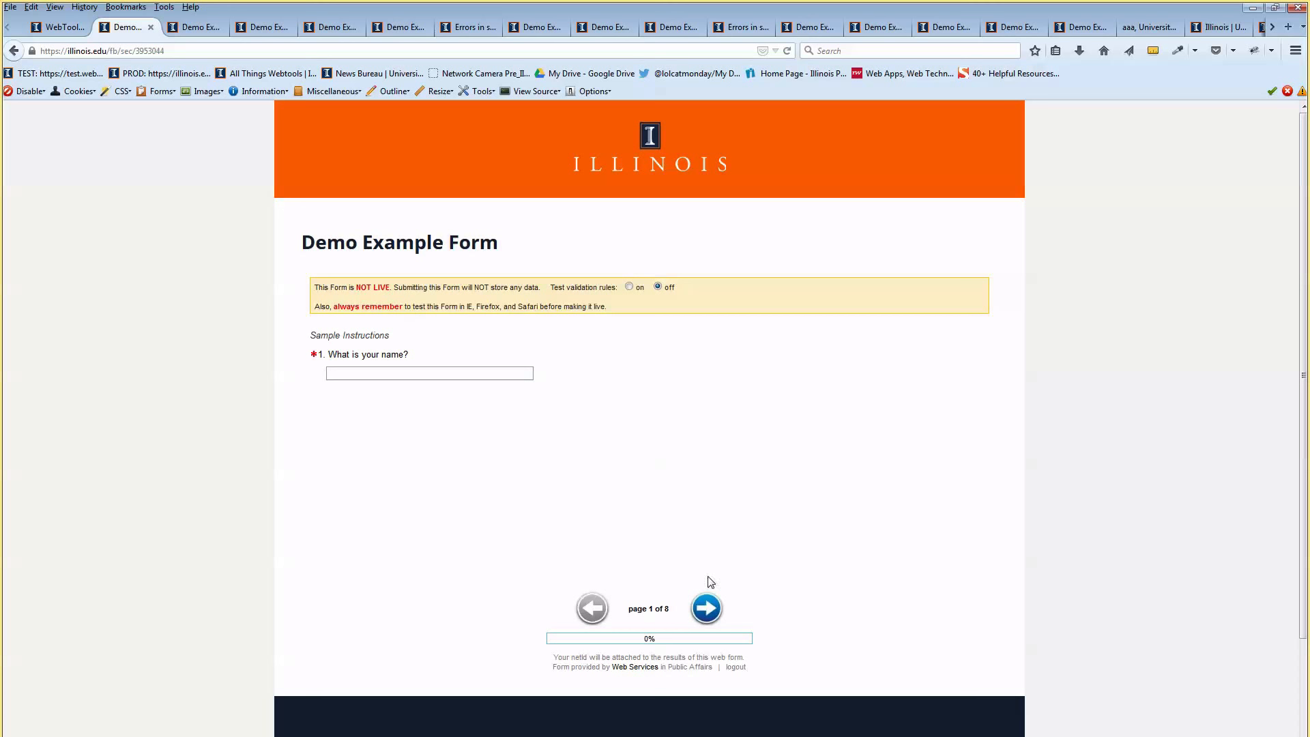
Enter a name in question 1 of the preview and advance to page 2
scroll(638, 588, down, 4)
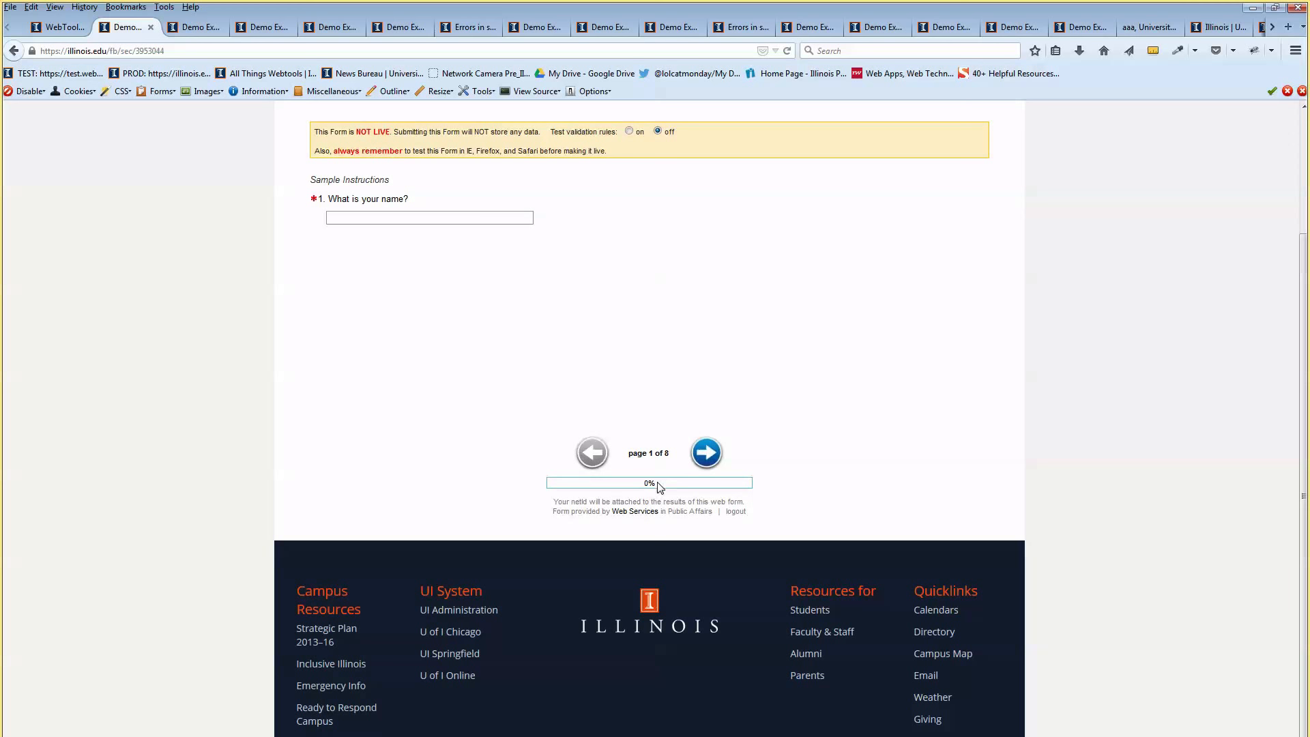
double_click(647, 484)
click(652, 490)
scroll(652, 494, up, 2)
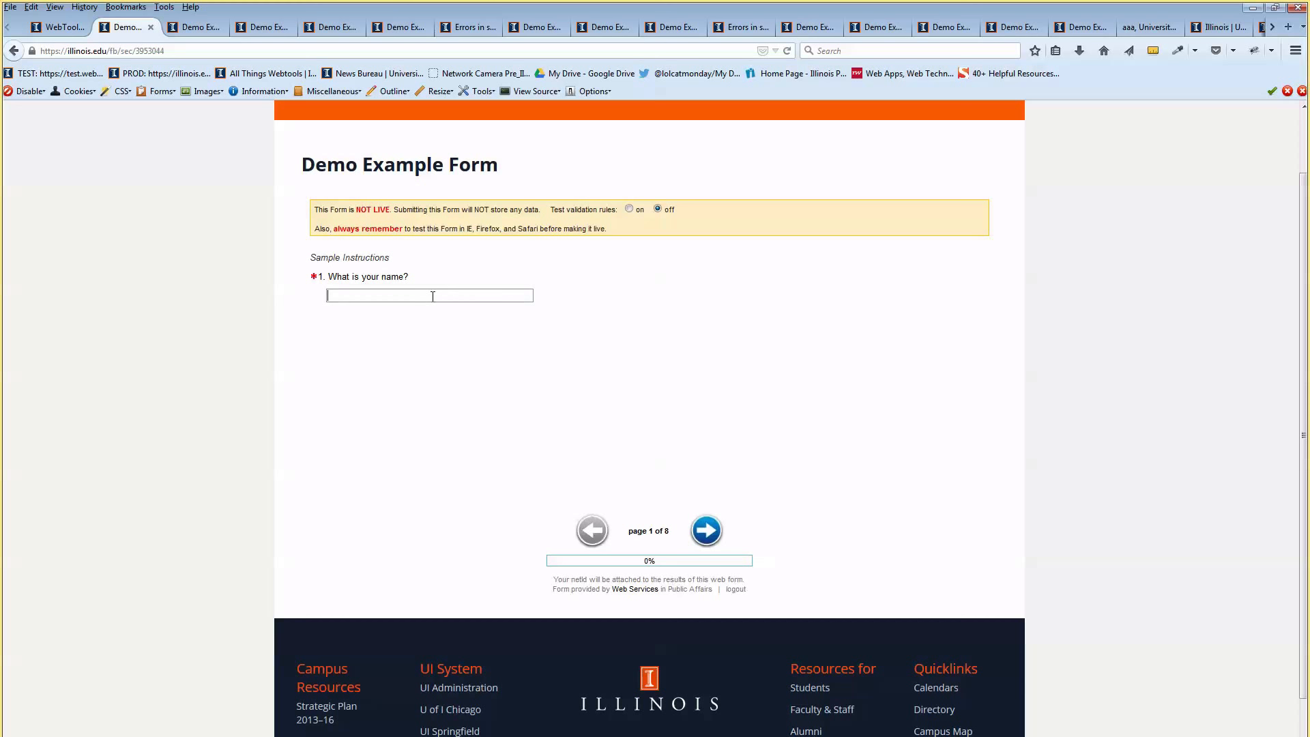
text(DSav)
key(Delete)
click(692, 541)
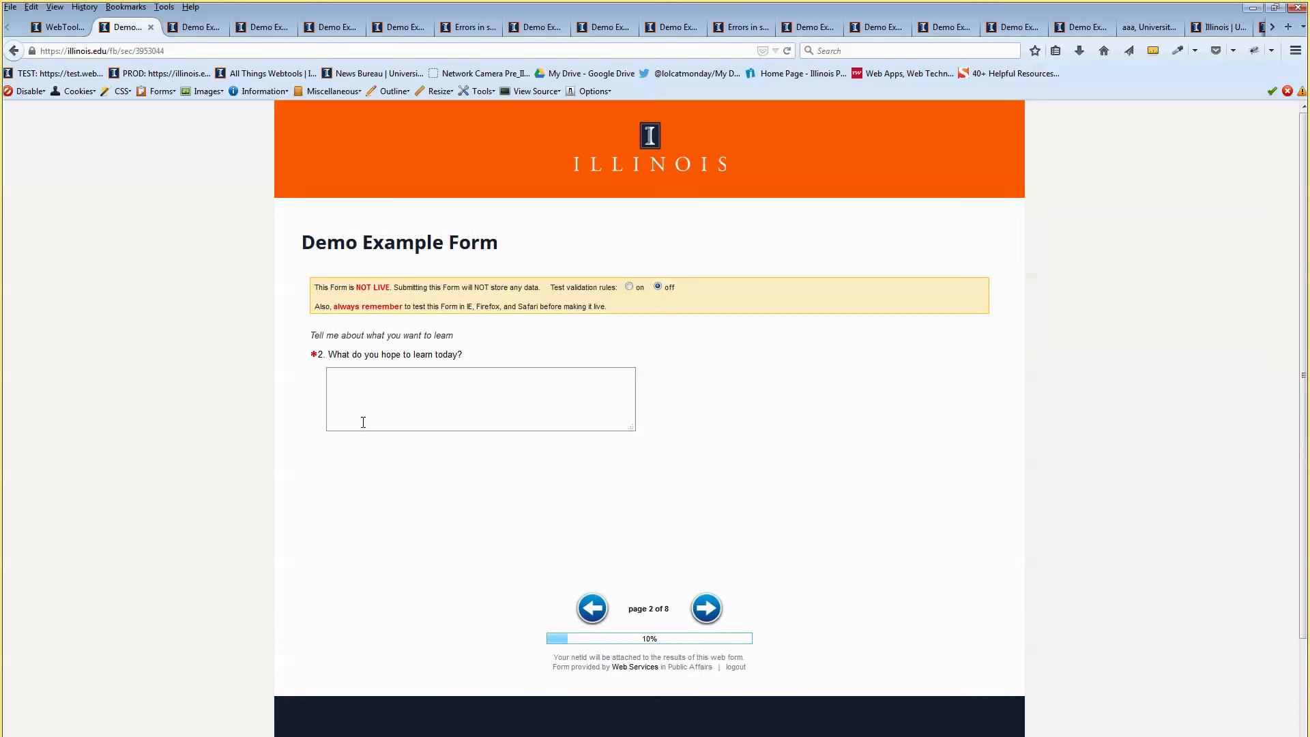
Look over page 2's 'What do you hope to learn today?' question, then return to the question list
click(365, 406)
click(407, 356)
drag(416, 355, 435, 344)
click(437, 354)
click(64, 28)
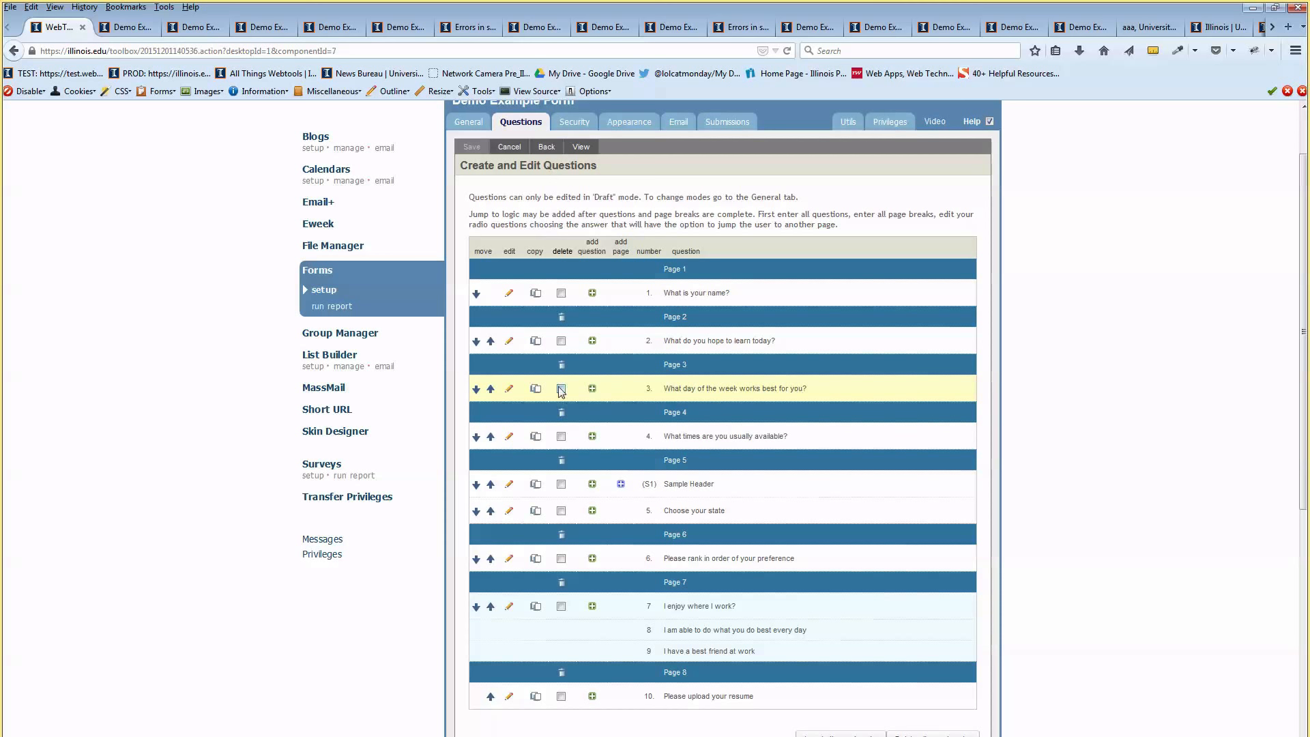
Make question 3's Monday answer jump to page 8, save it, and go back to the question list
click(509, 388)
scroll(512, 392, down, 4)
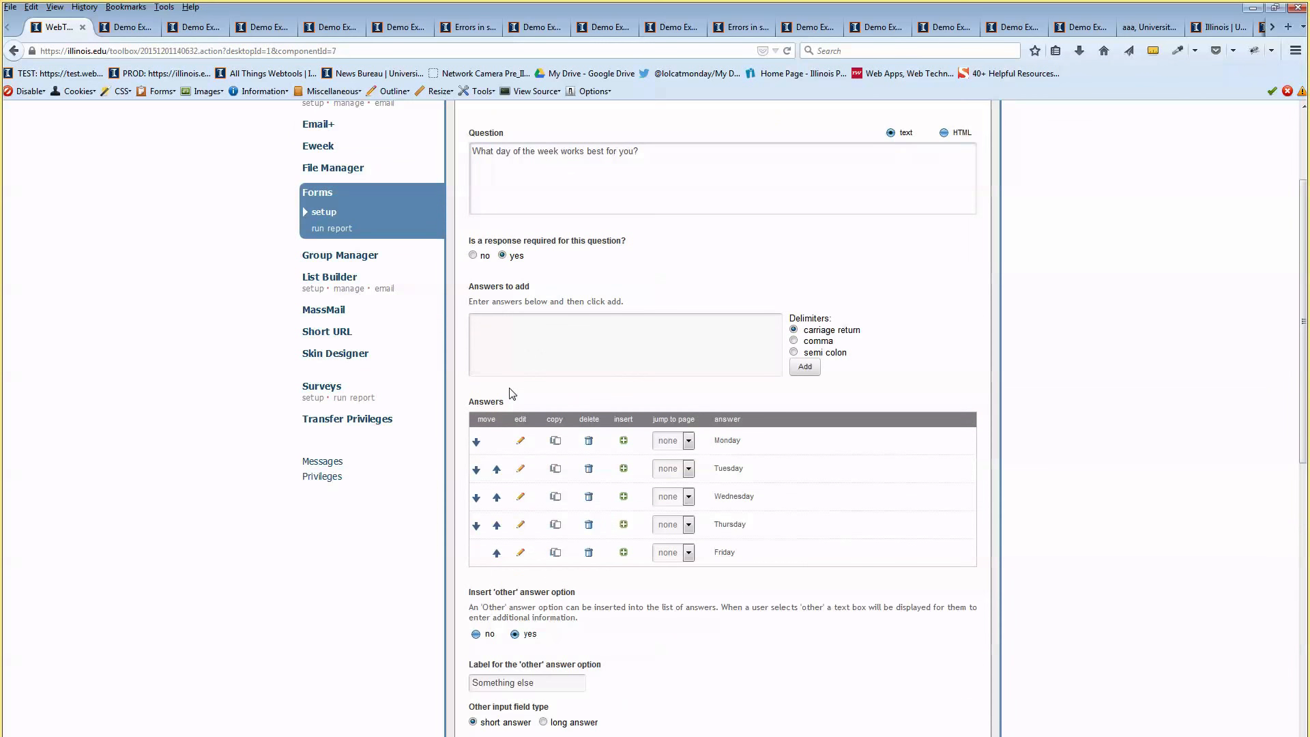
scroll(512, 387, up, 4)
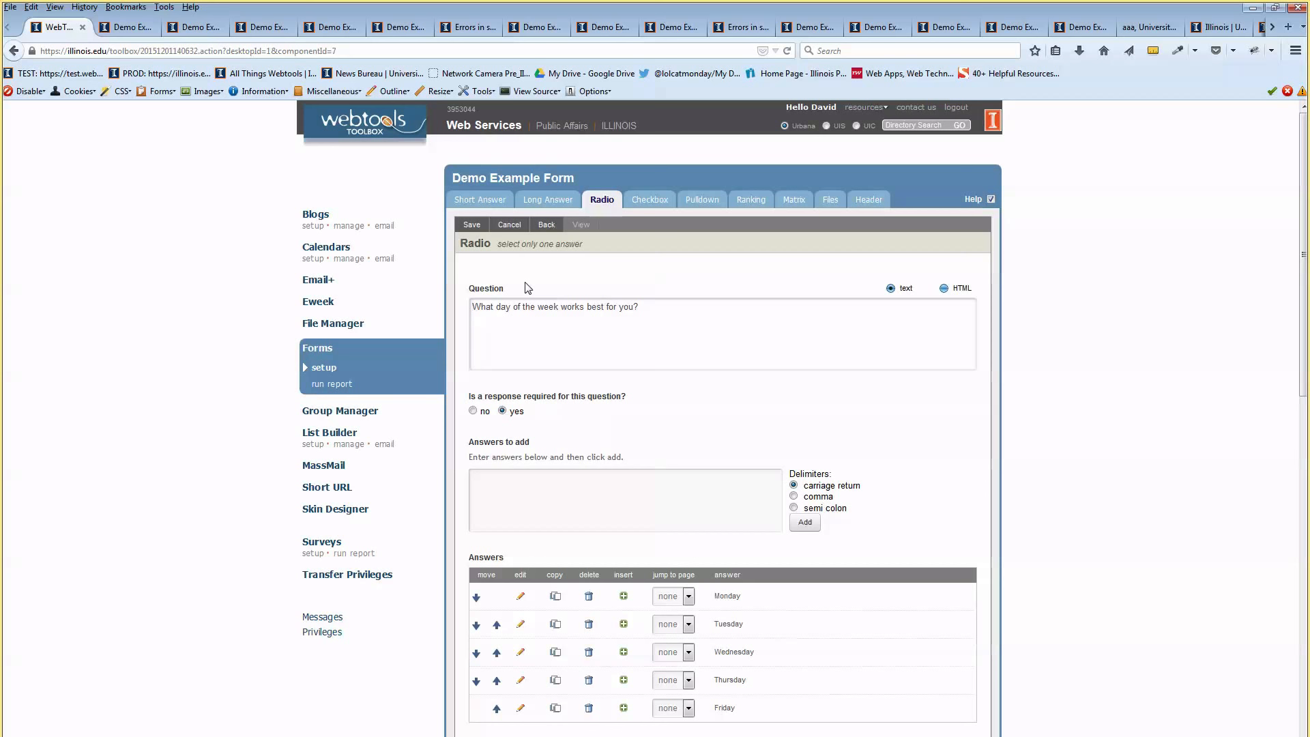
scroll(575, 288, down, 4)
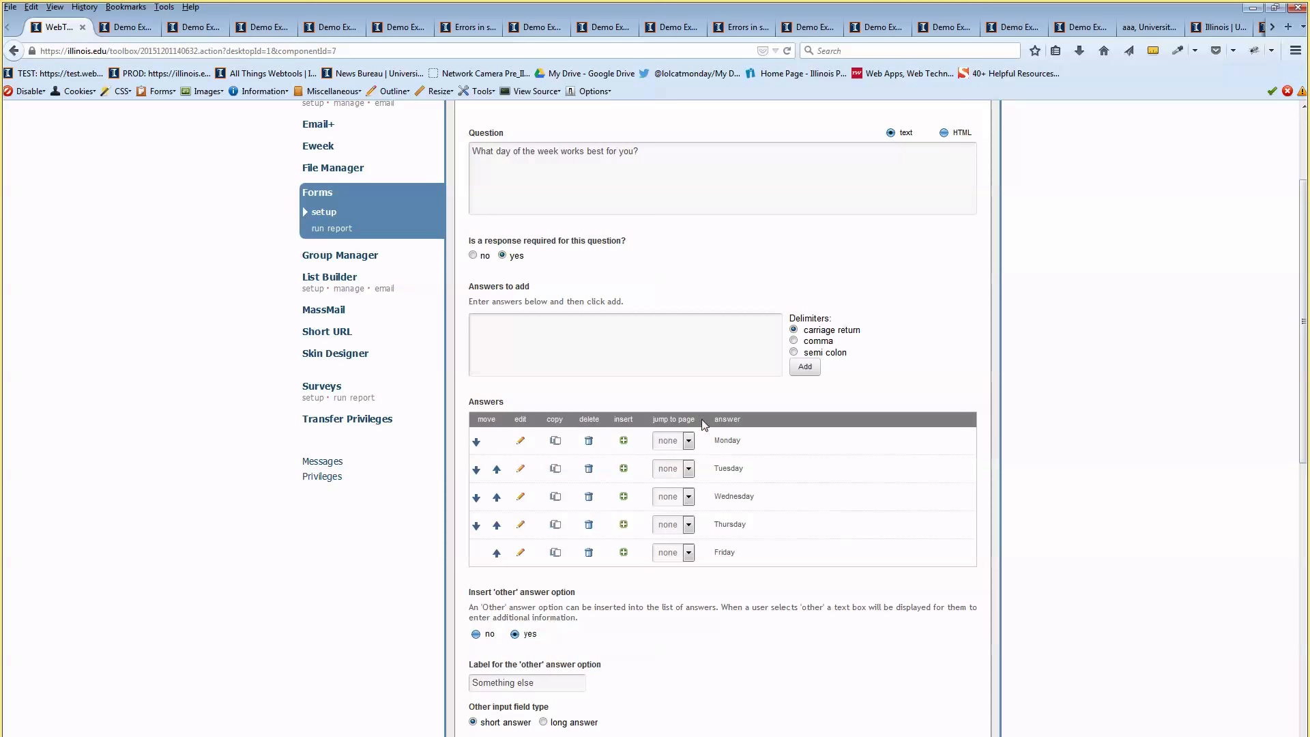
click(689, 442)
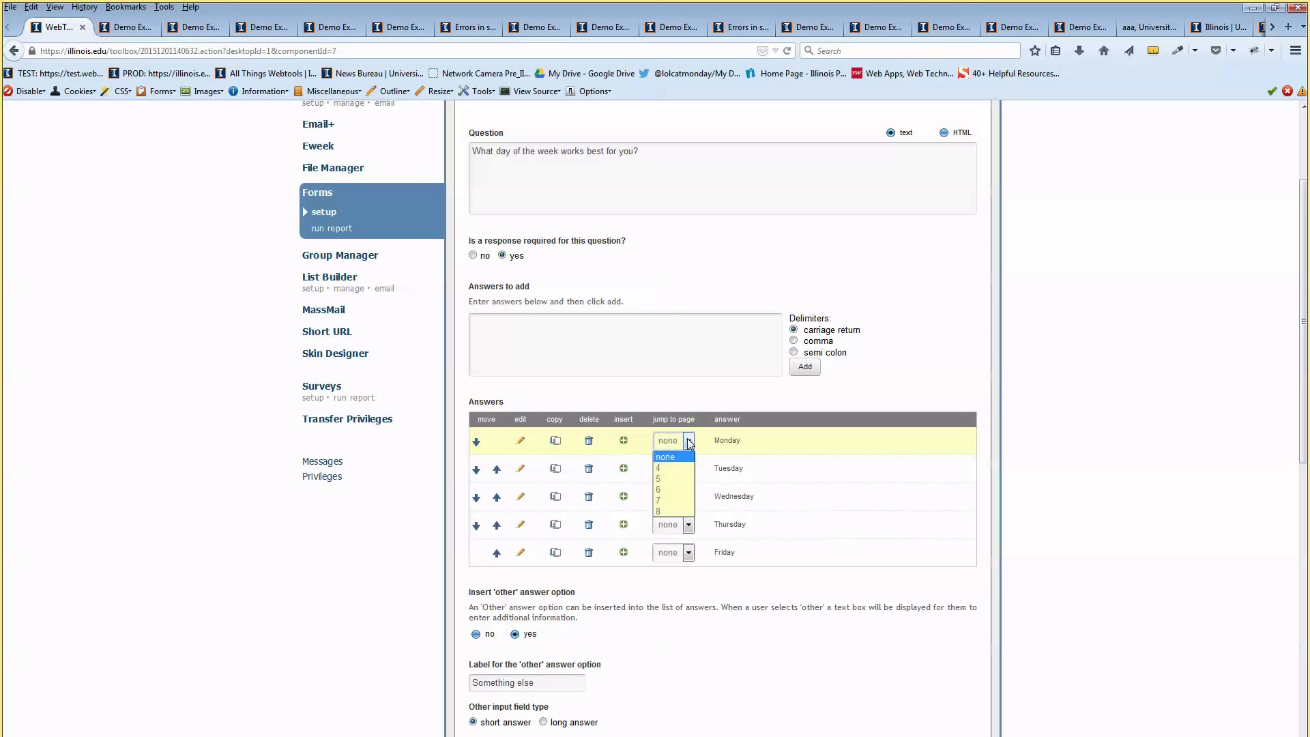
click(670, 513)
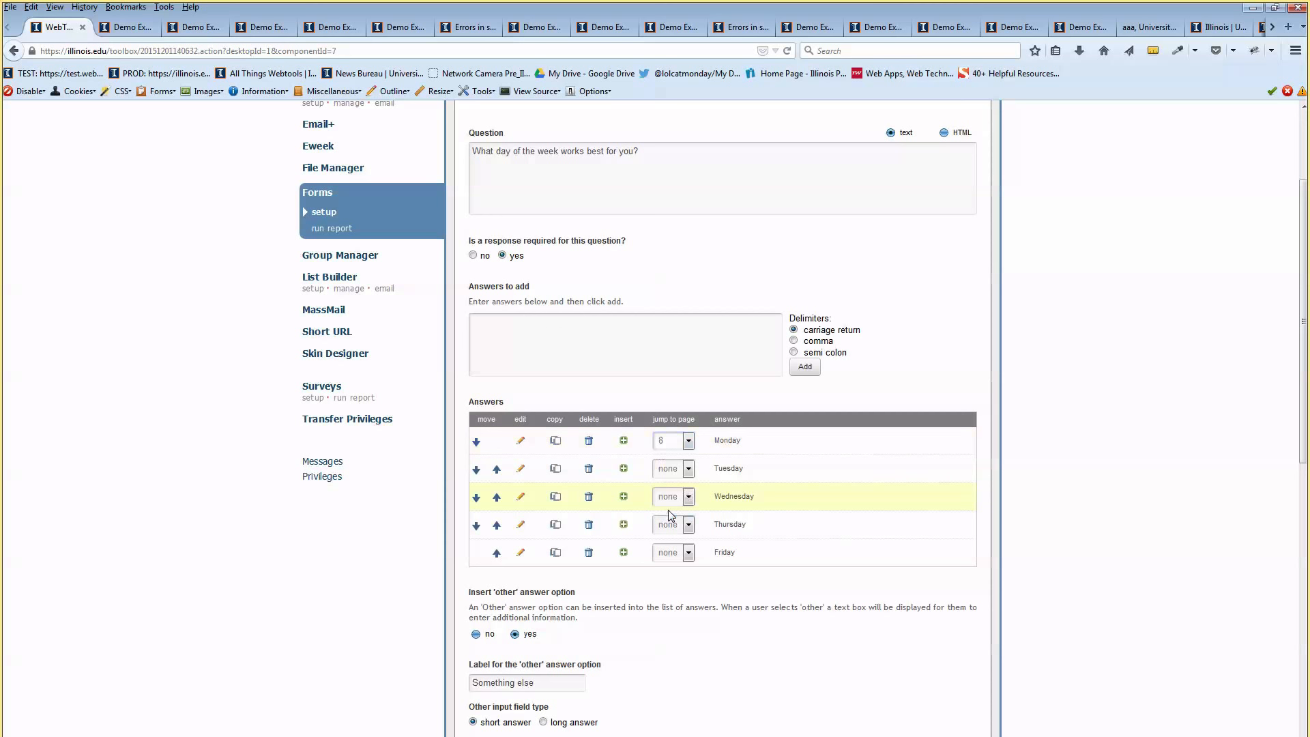
drag(723, 441, 748, 442)
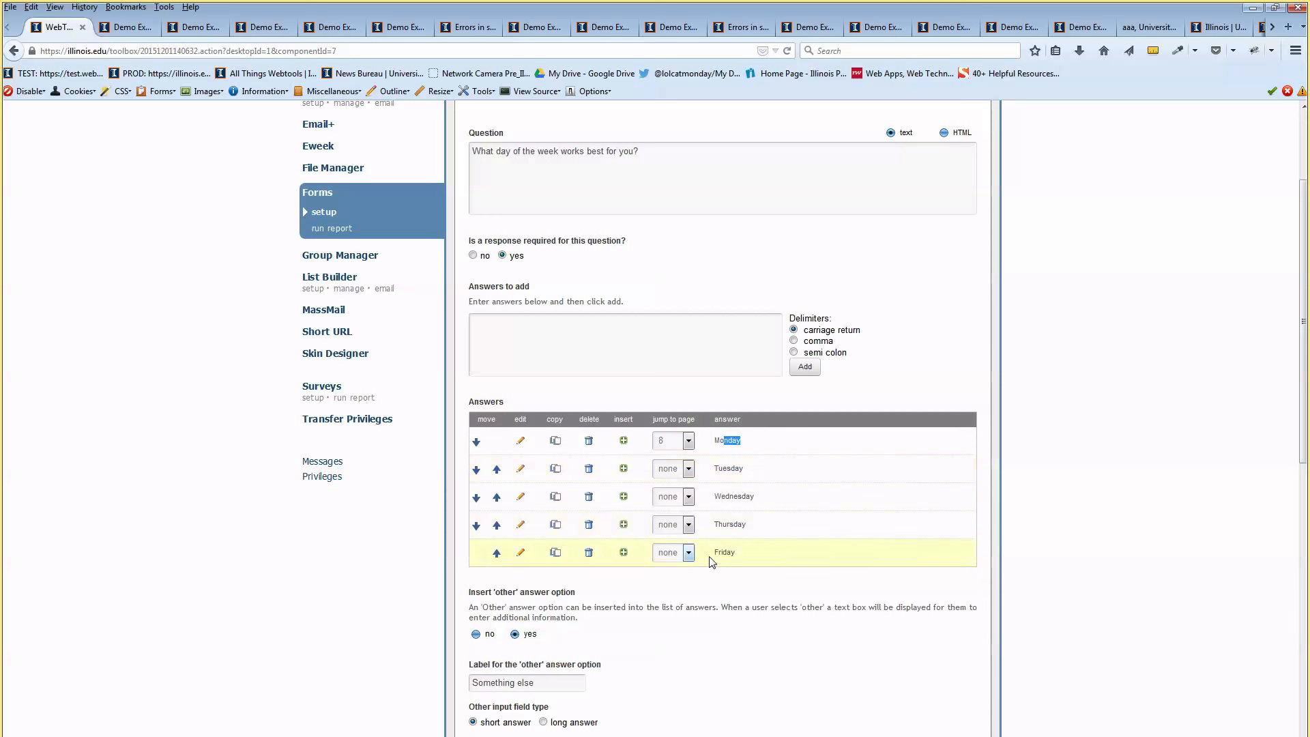
click(800, 398)
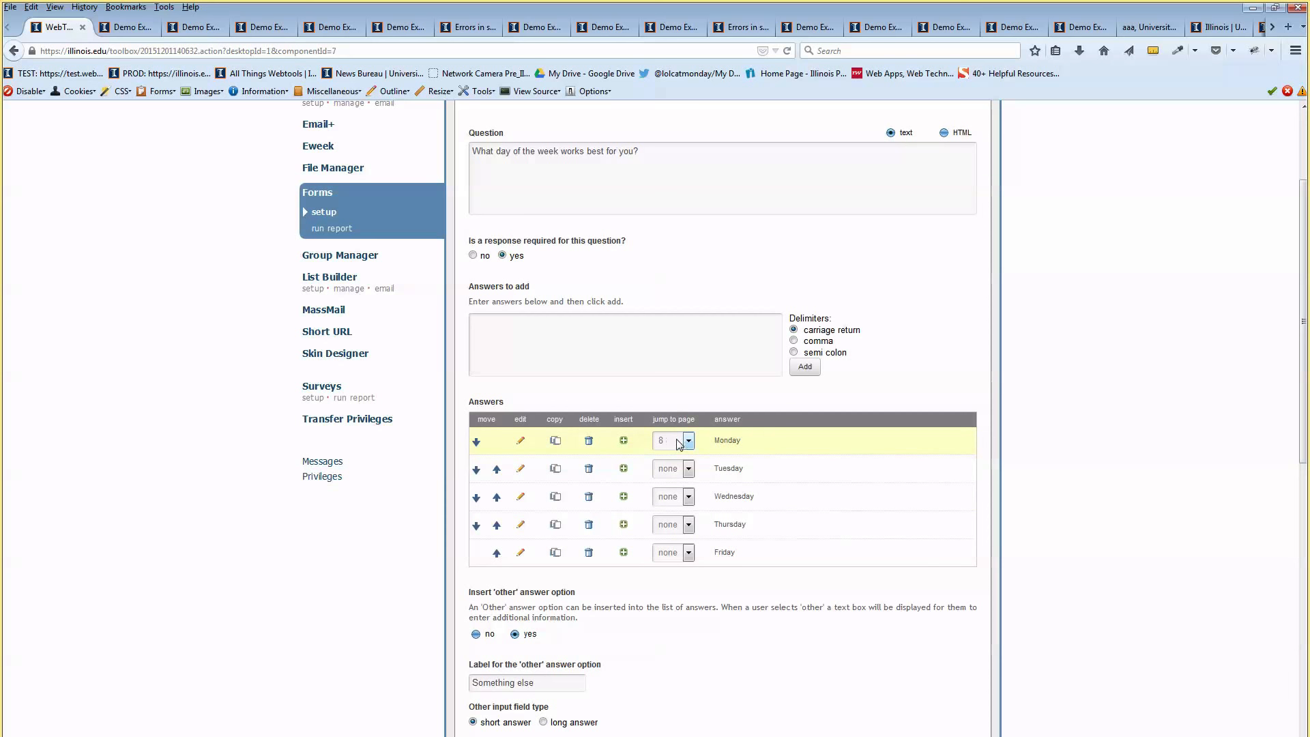
scroll(647, 307, up, 4)
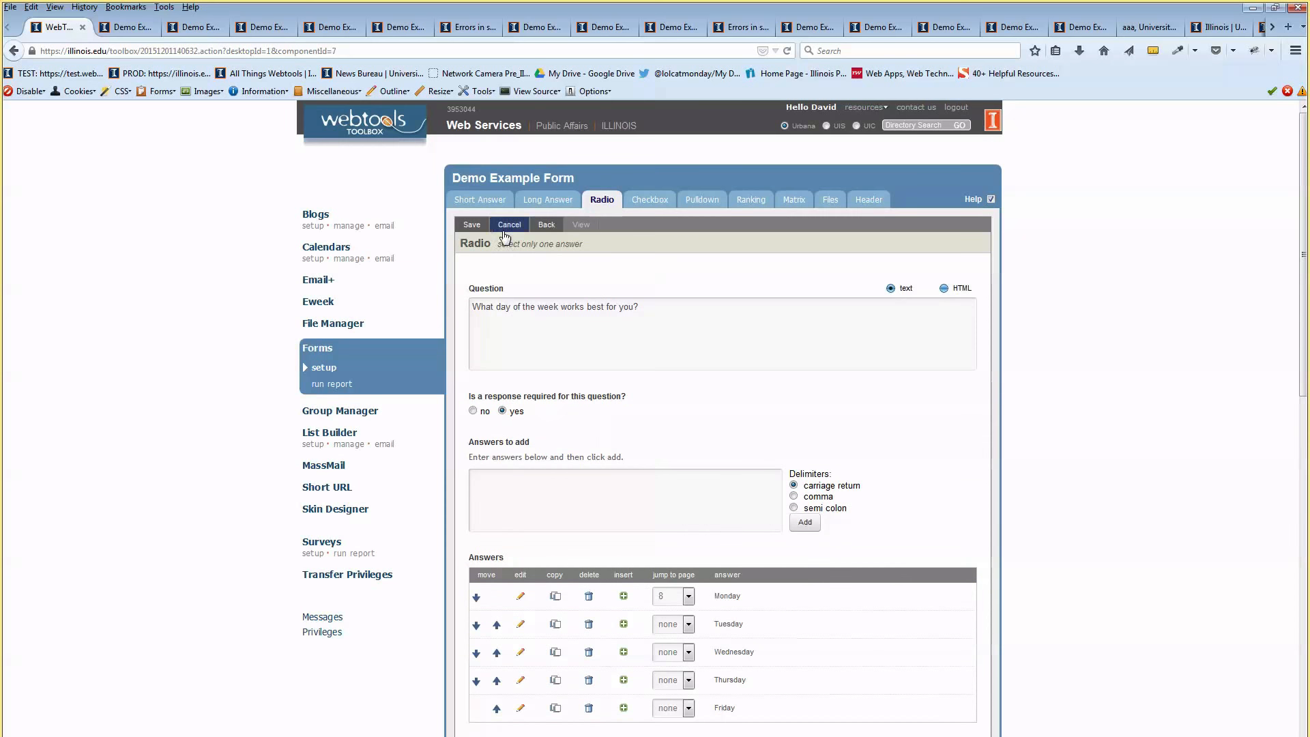
click(479, 227)
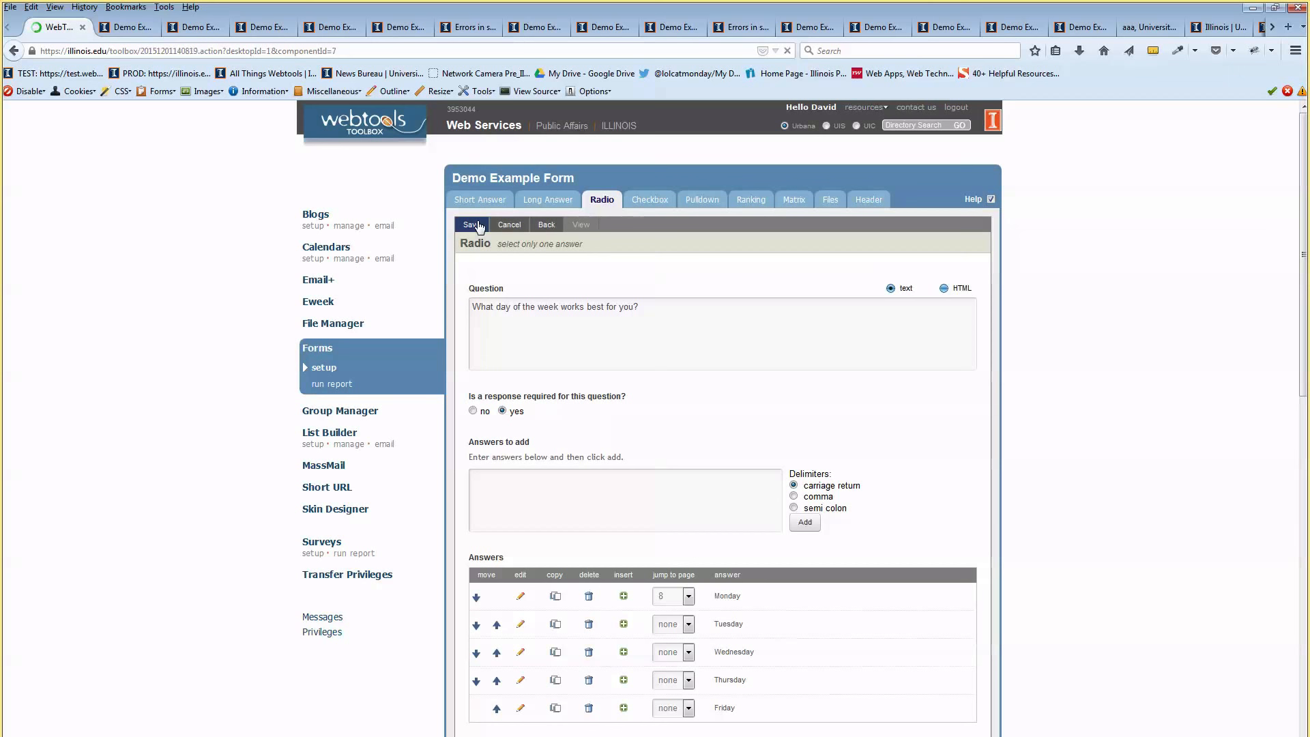
click(553, 226)
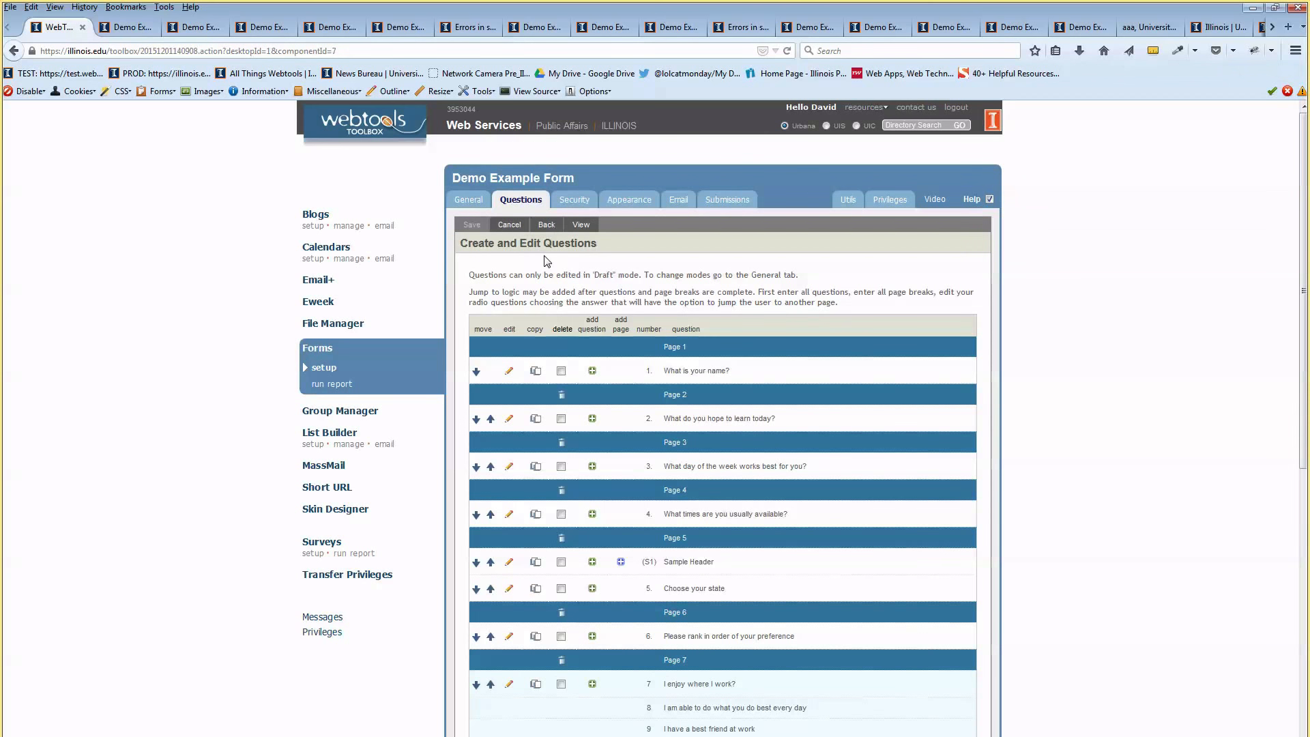
Open the live preview and fill in page 1's name and page 2's learning answer
click(581, 225)
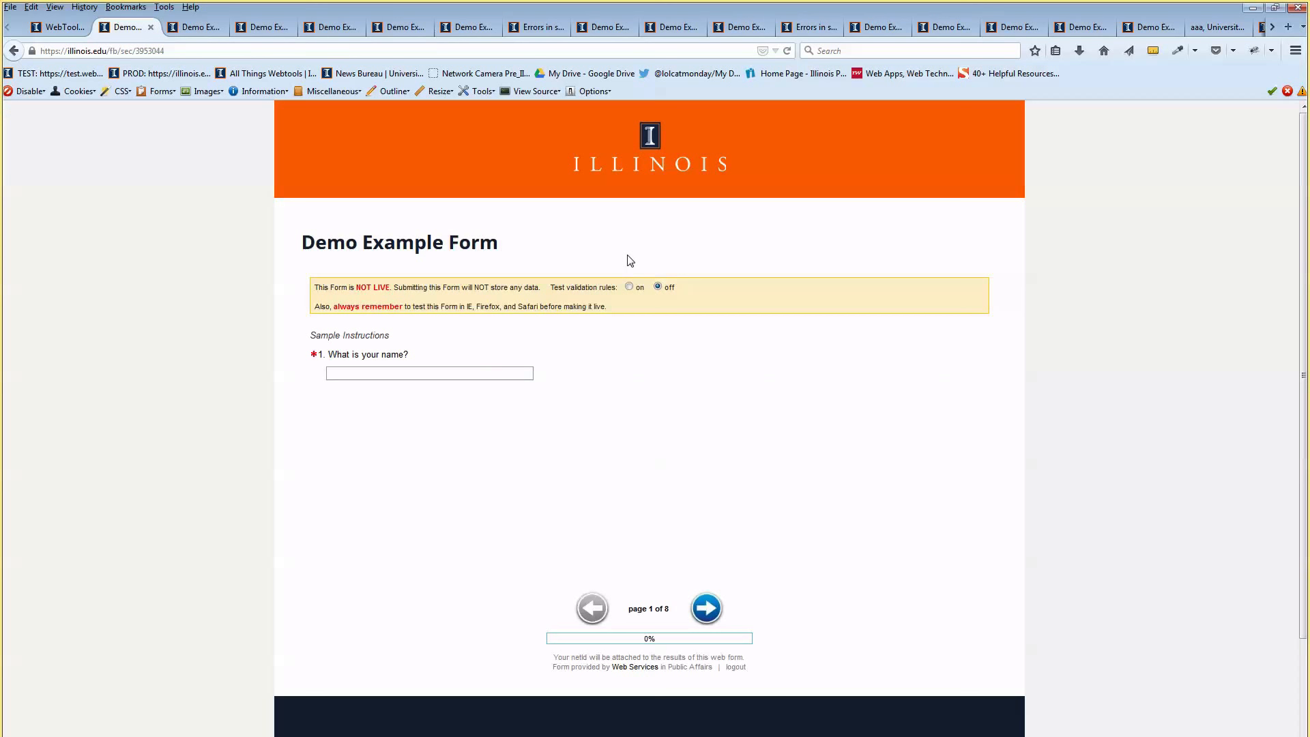
click(452, 374)
text(David)
click(551, 350)
click(706, 608)
click(530, 413)
text(sdgsr)
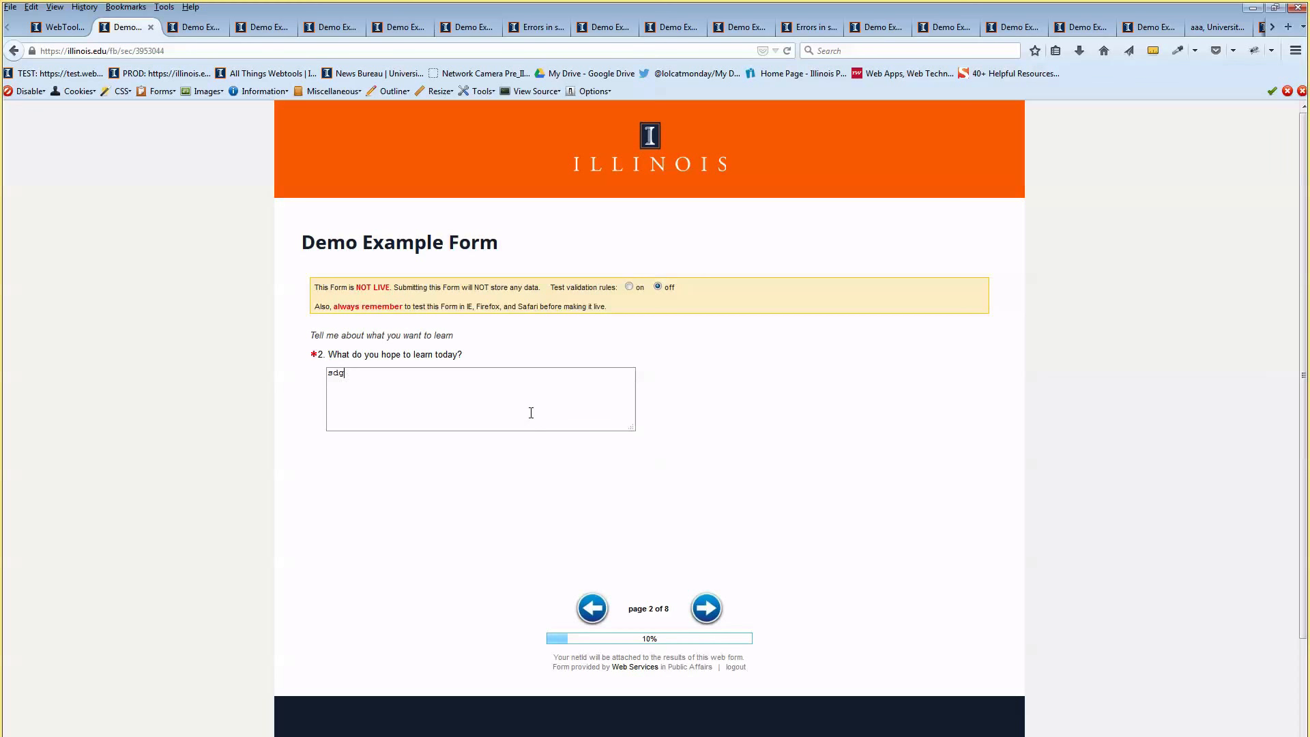
click(704, 610)
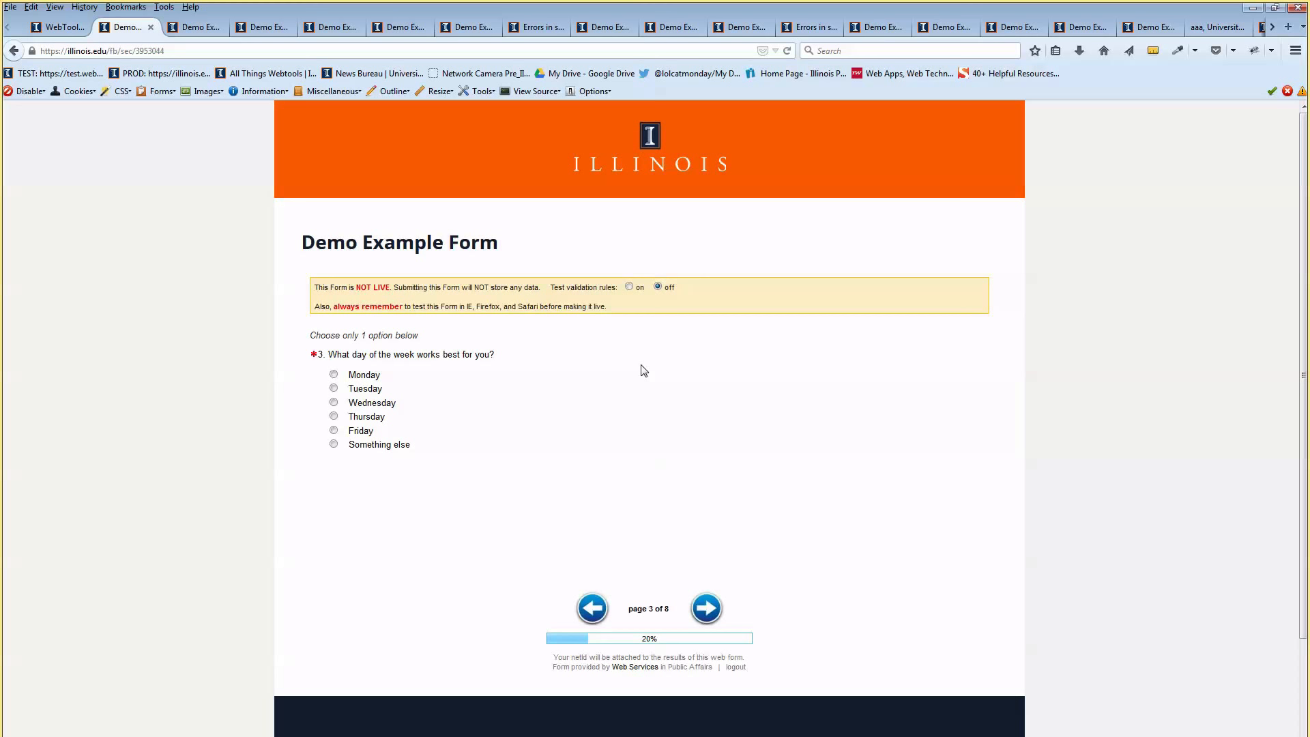
Choose Monday on page 3 and confirm it jumps to page 8's resume upload
click(333, 374)
click(713, 608)
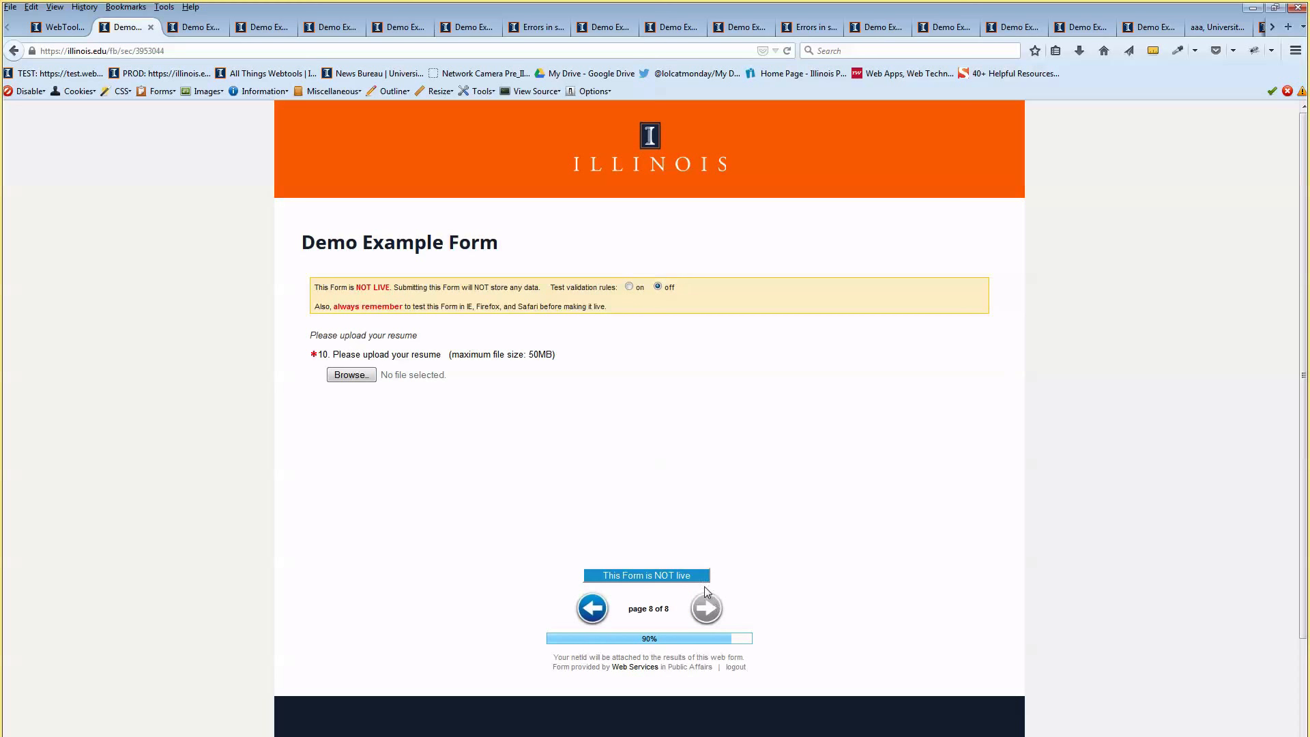
drag(323, 355, 386, 355)
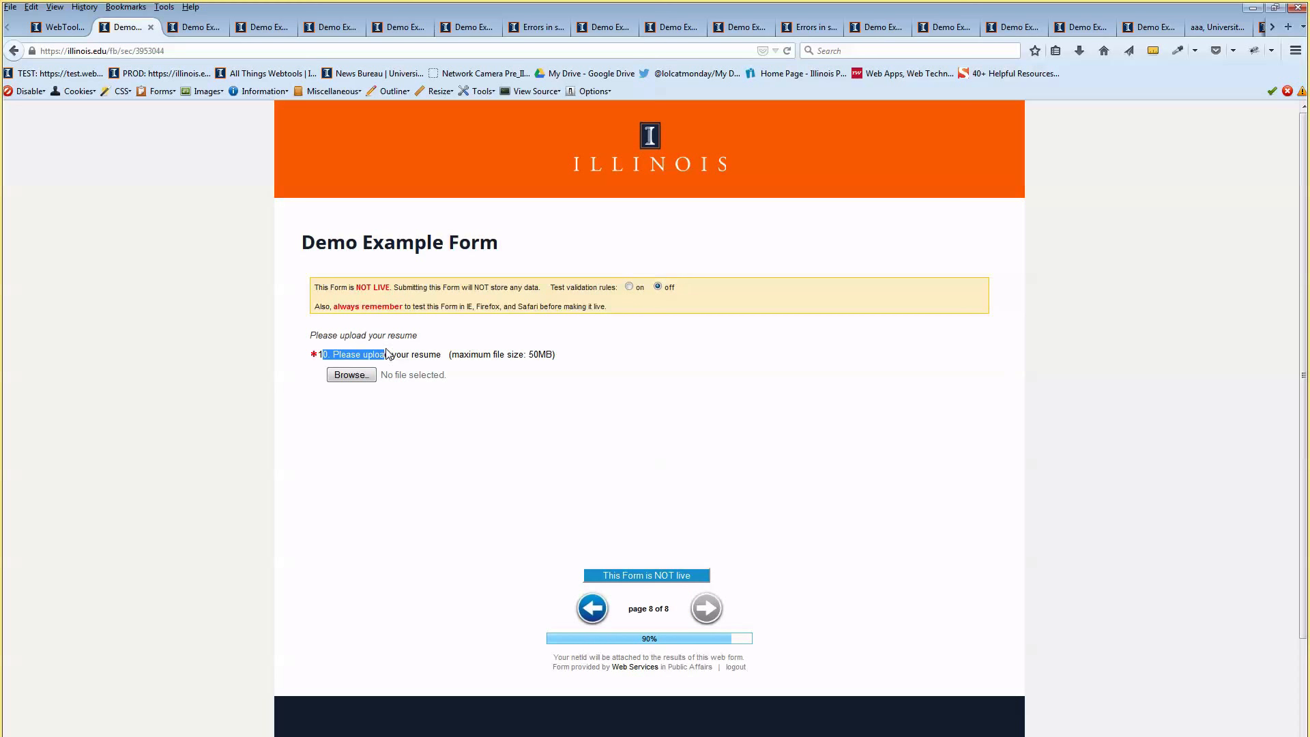
click(343, 356)
click(639, 643)
click(58, 28)
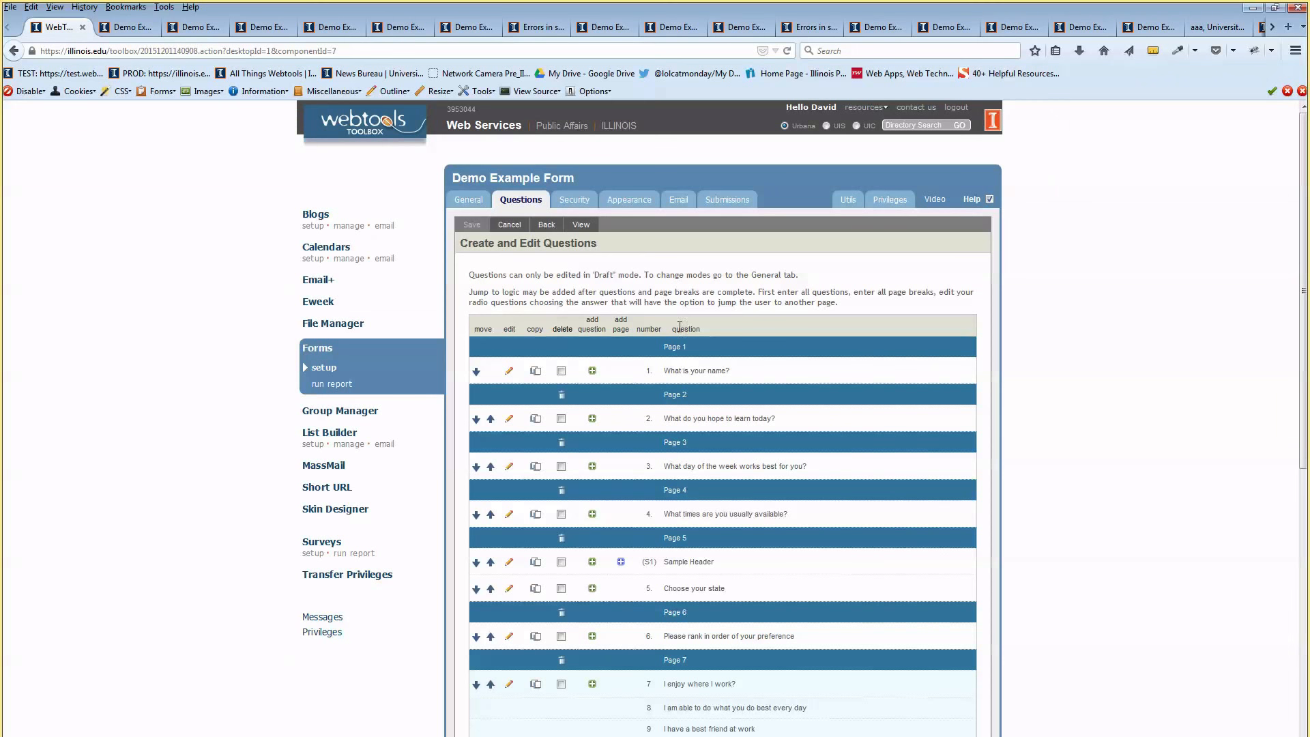
Scroll to the bottom of the question list and delete all page breaks
scroll(683, 324, down, 2)
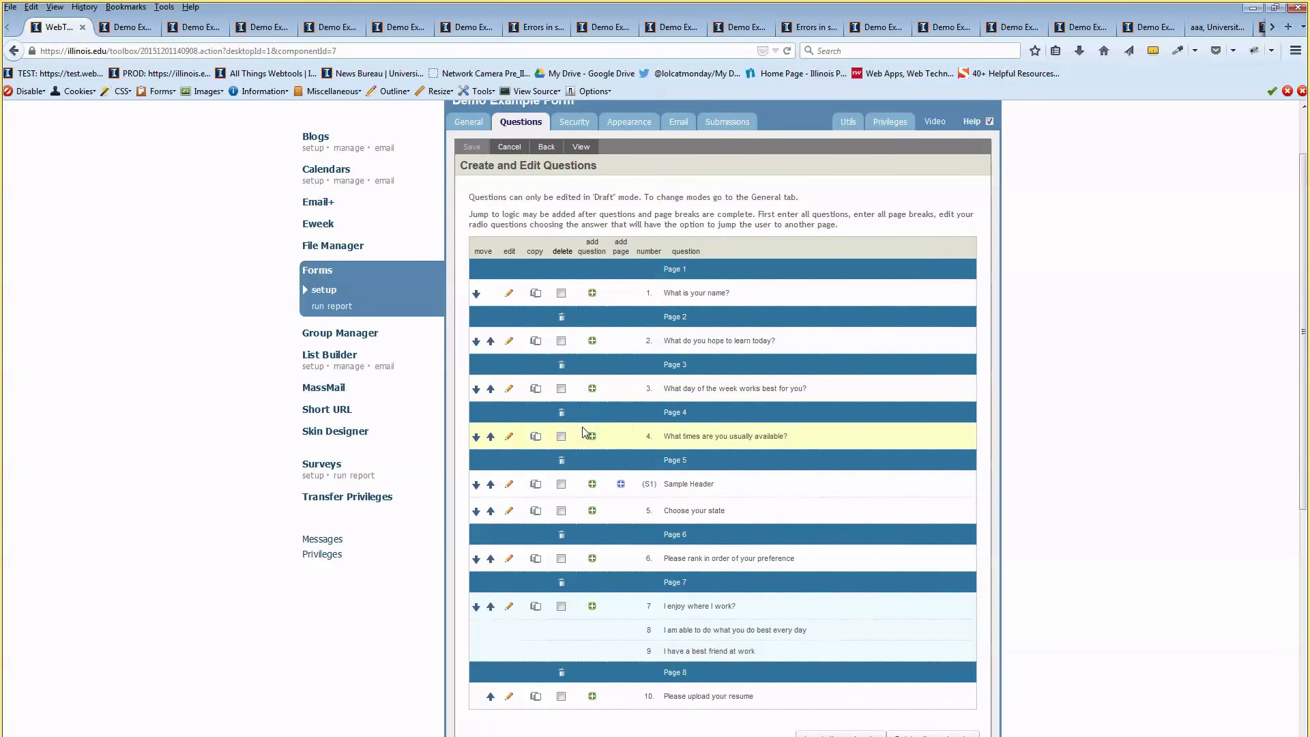
scroll(836, 440, down, 1)
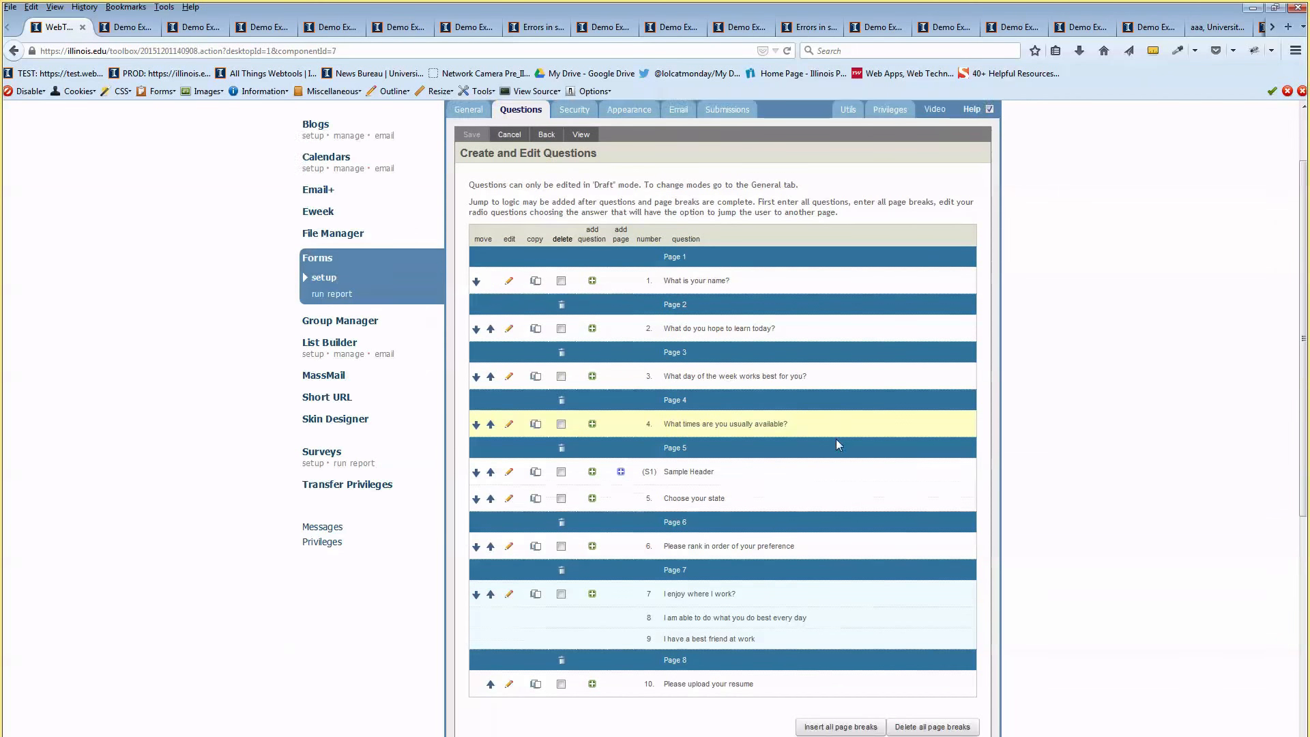
scroll(836, 442, down, 2)
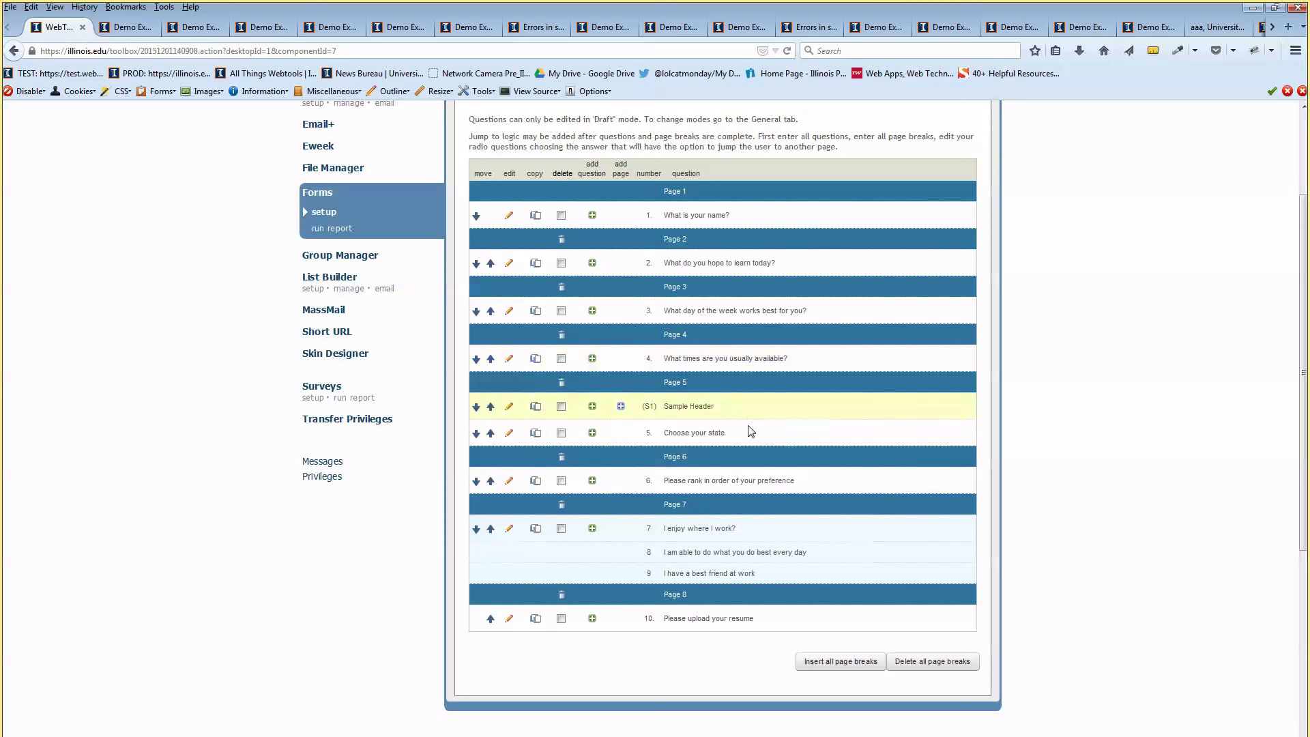
click(922, 667)
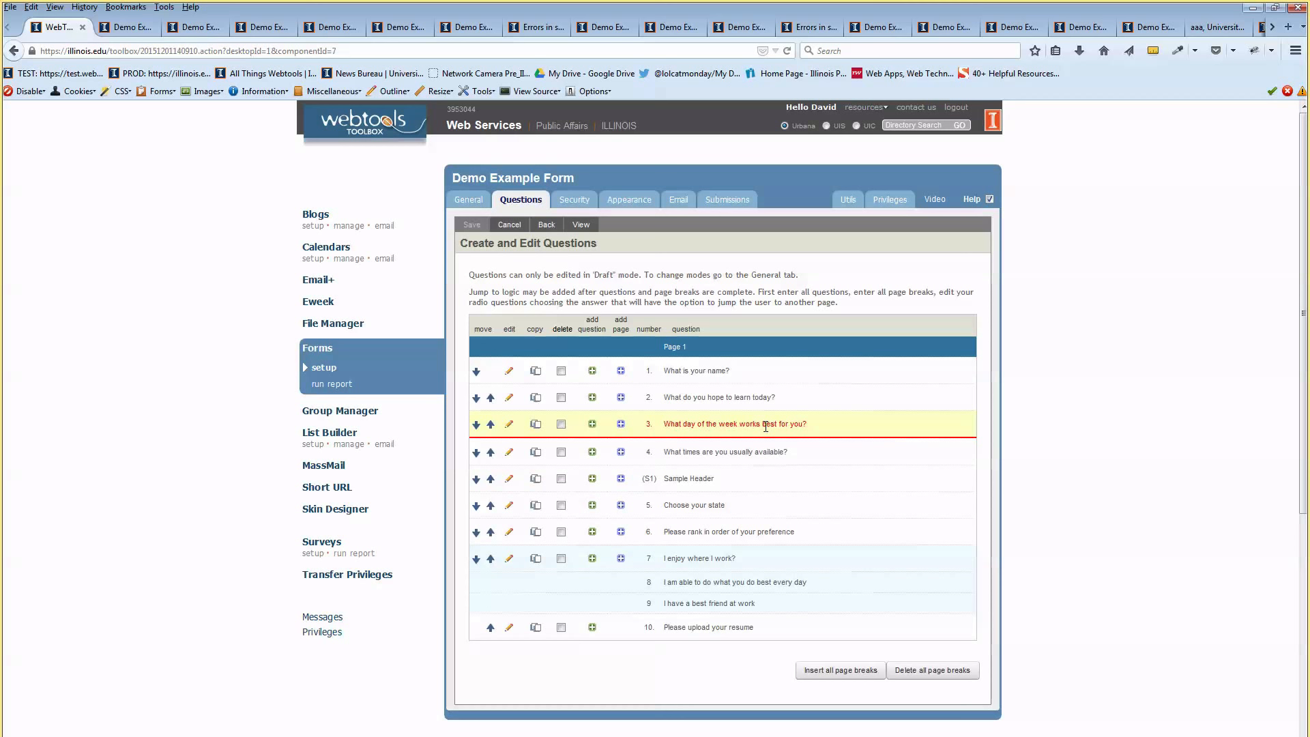
Add page breaks after questions 3 and 6, and set question 3's Monday jump to page 3
click(620, 425)
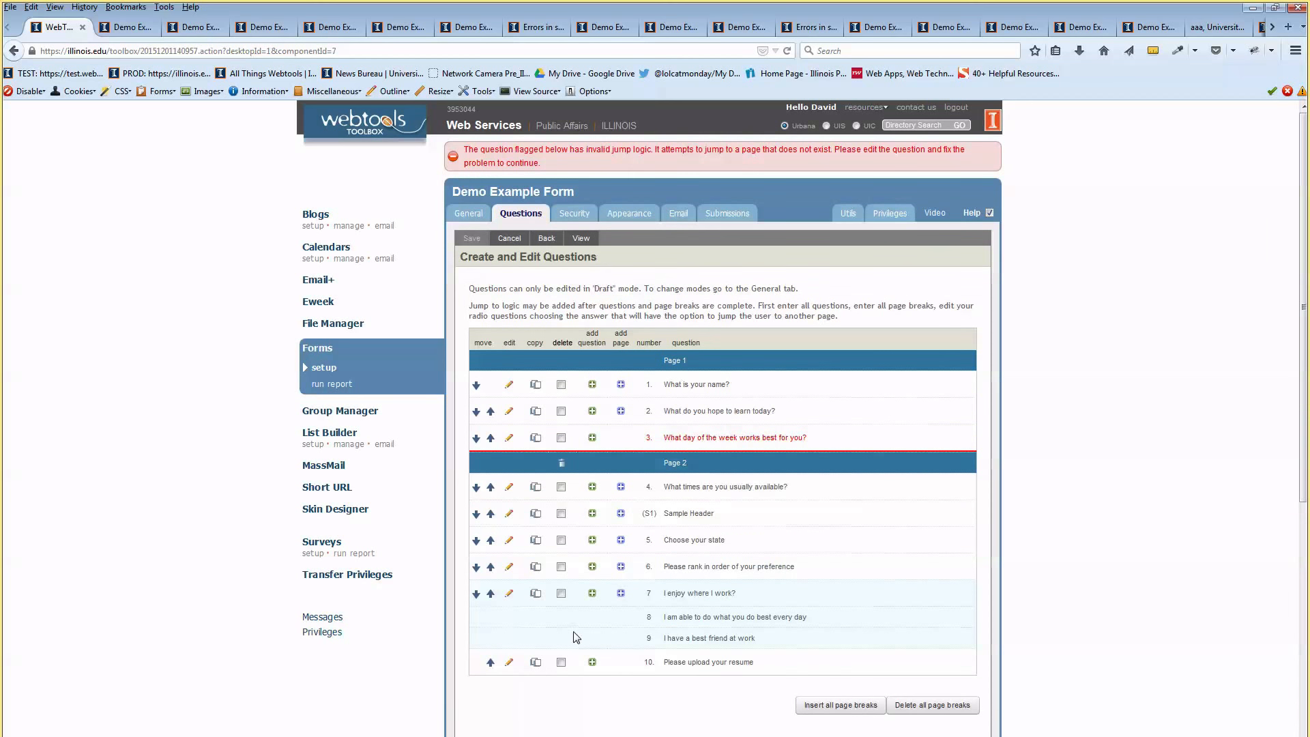
click(621, 566)
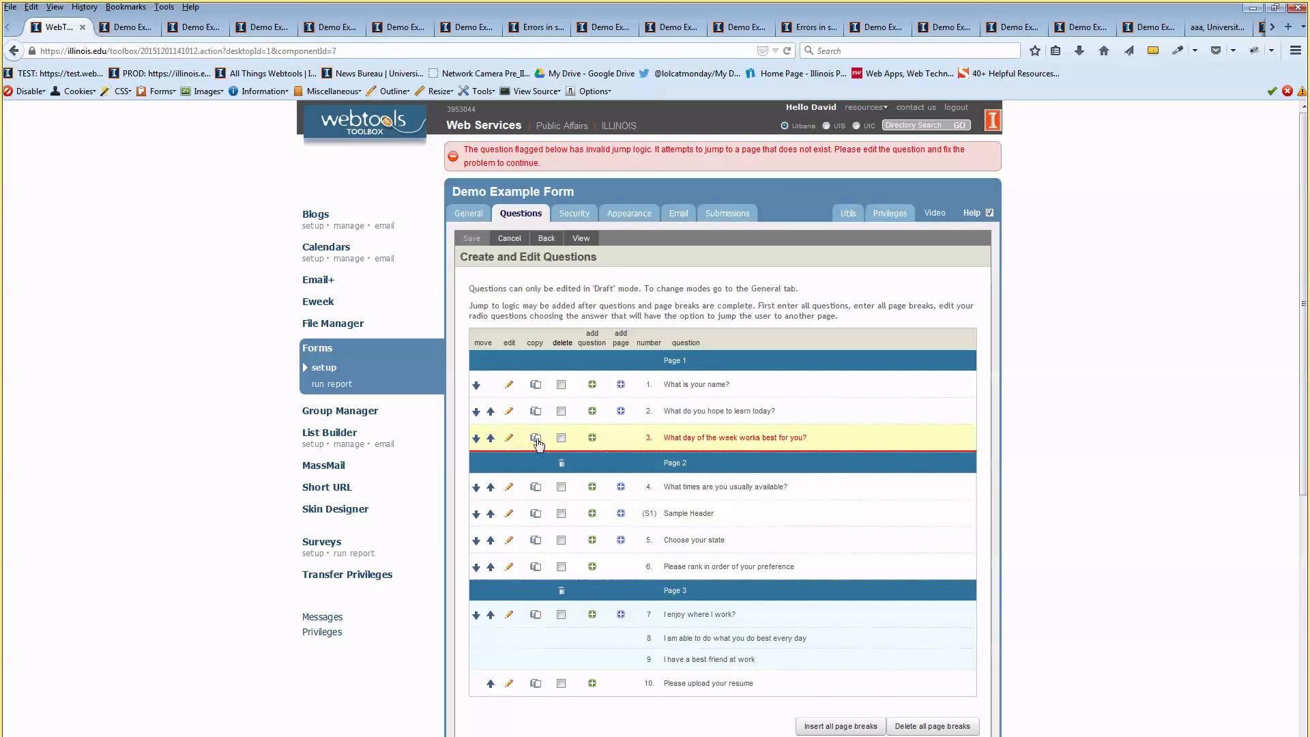
click(508, 437)
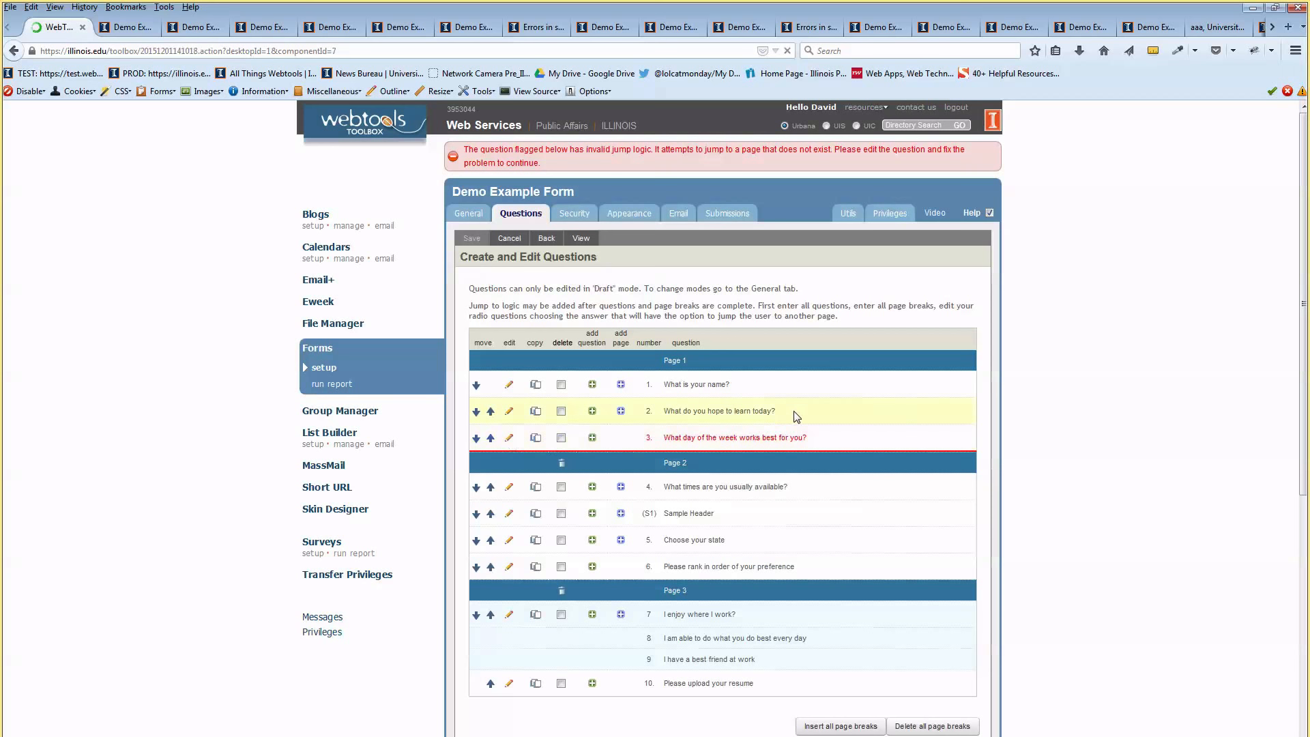
scroll(672, 418, down, 3)
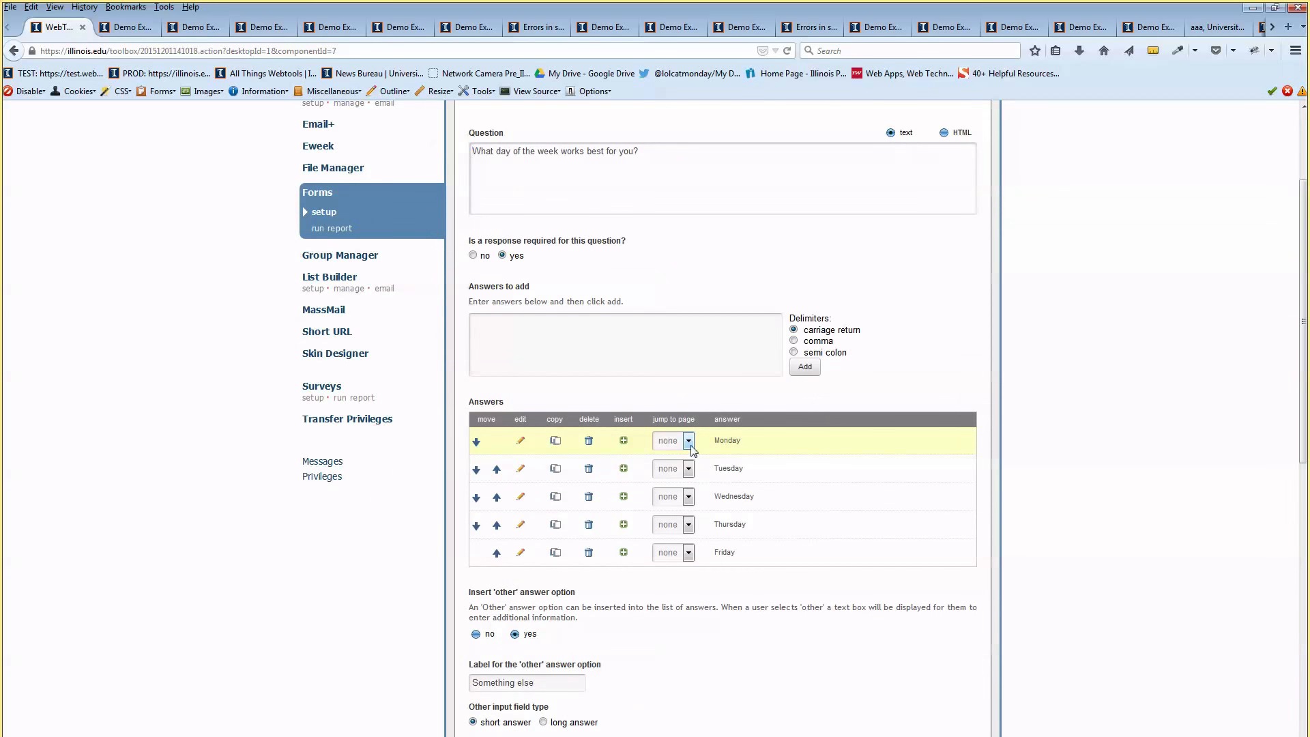
click(688, 441)
click(668, 478)
Save the Monday jump to page 3 and return to the question list
scroll(437, 323, up, 3)
click(472, 225)
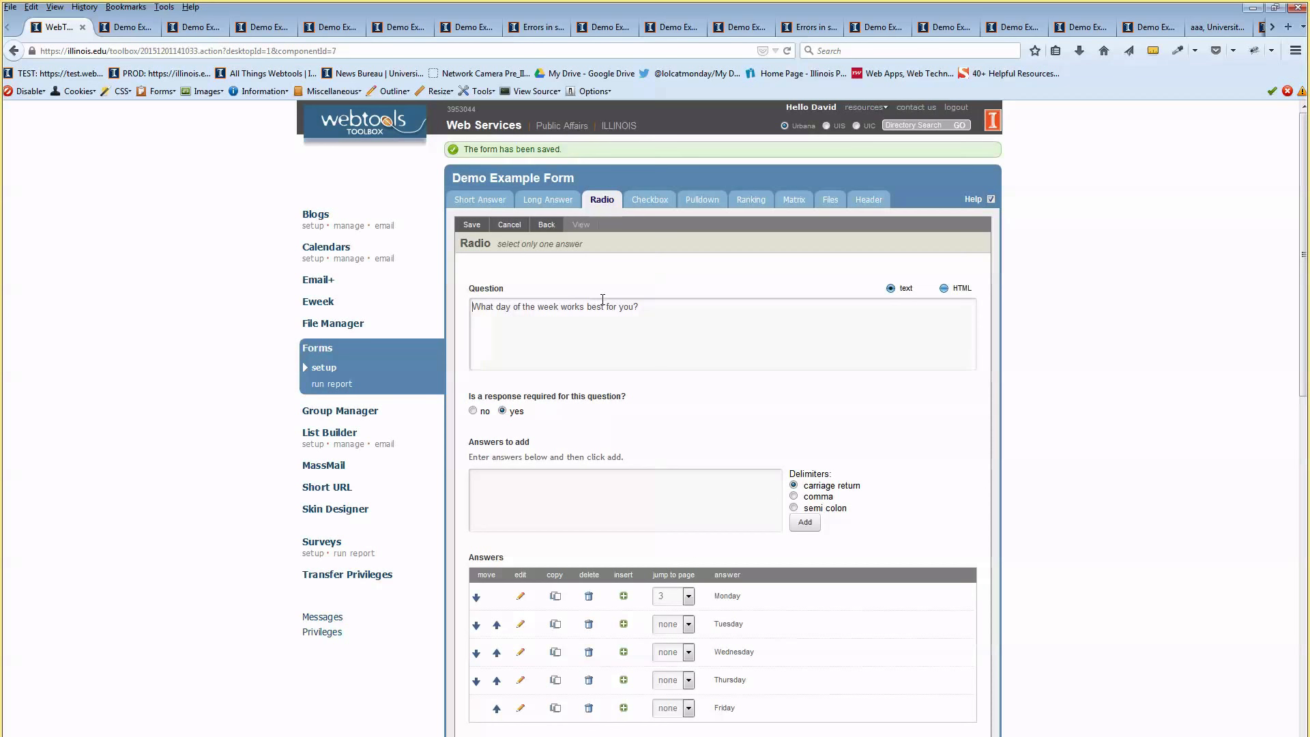
click(546, 225)
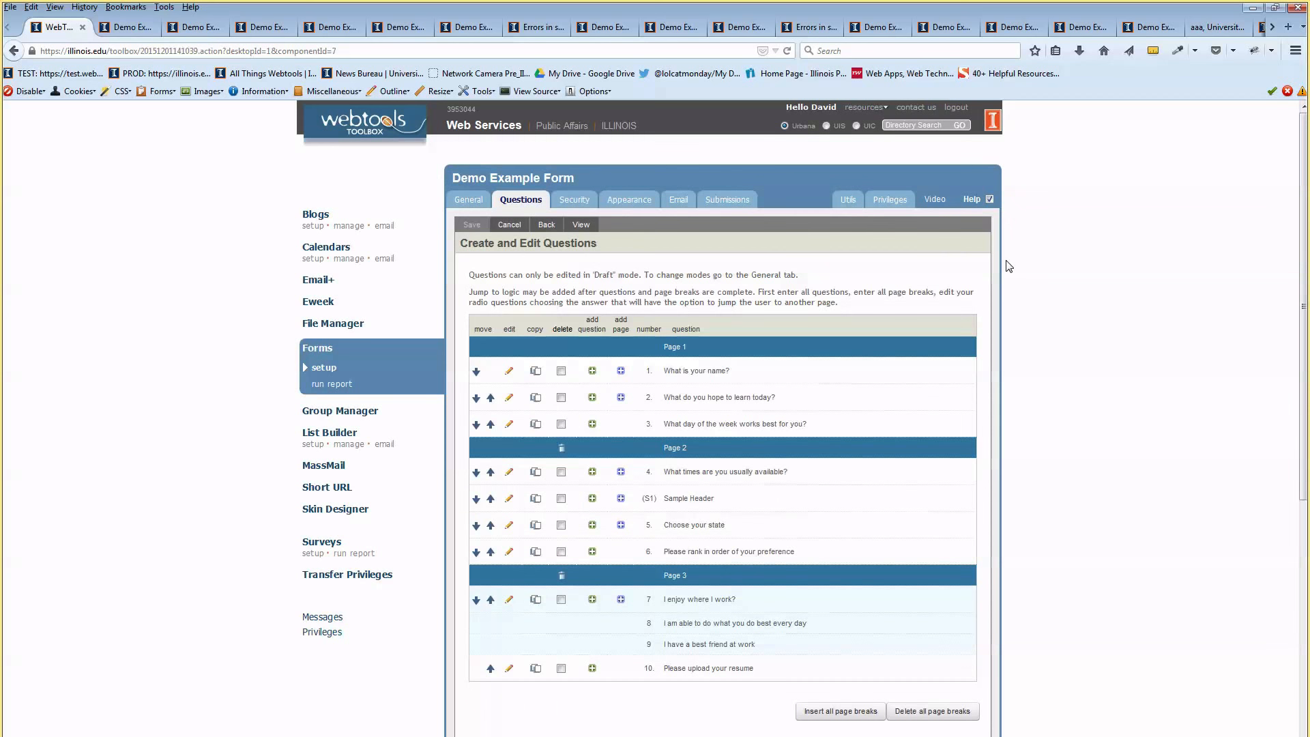
Open the form's Security settings, showing Secured access for three campuses
scroll(1035, 383, down, 3)
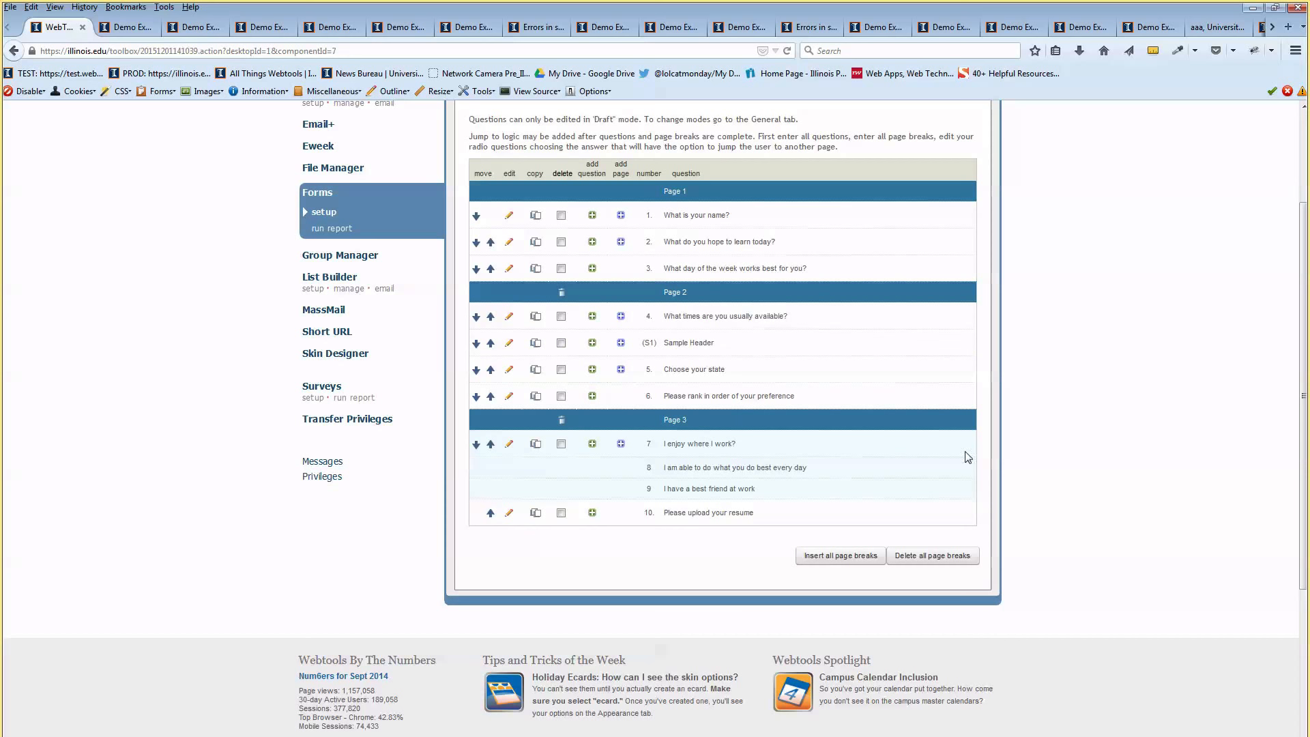
scroll(661, 273, up, 2)
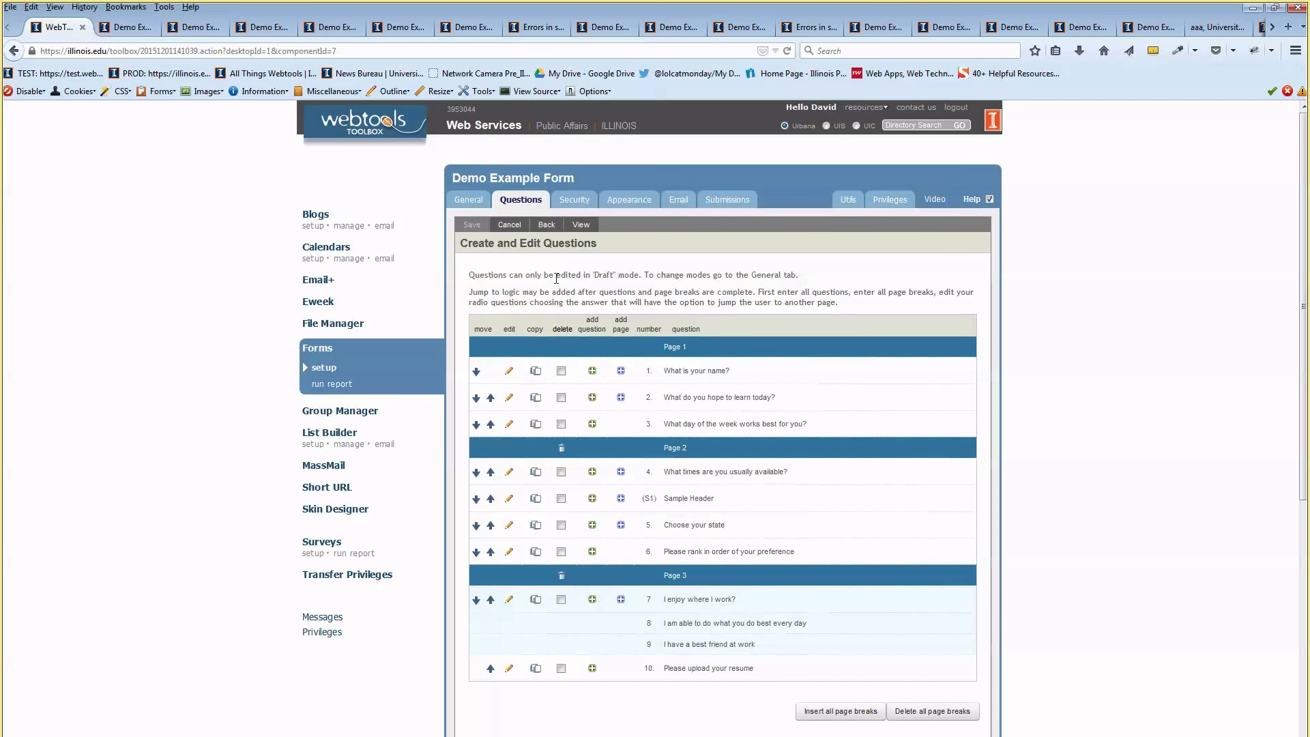
click(575, 202)
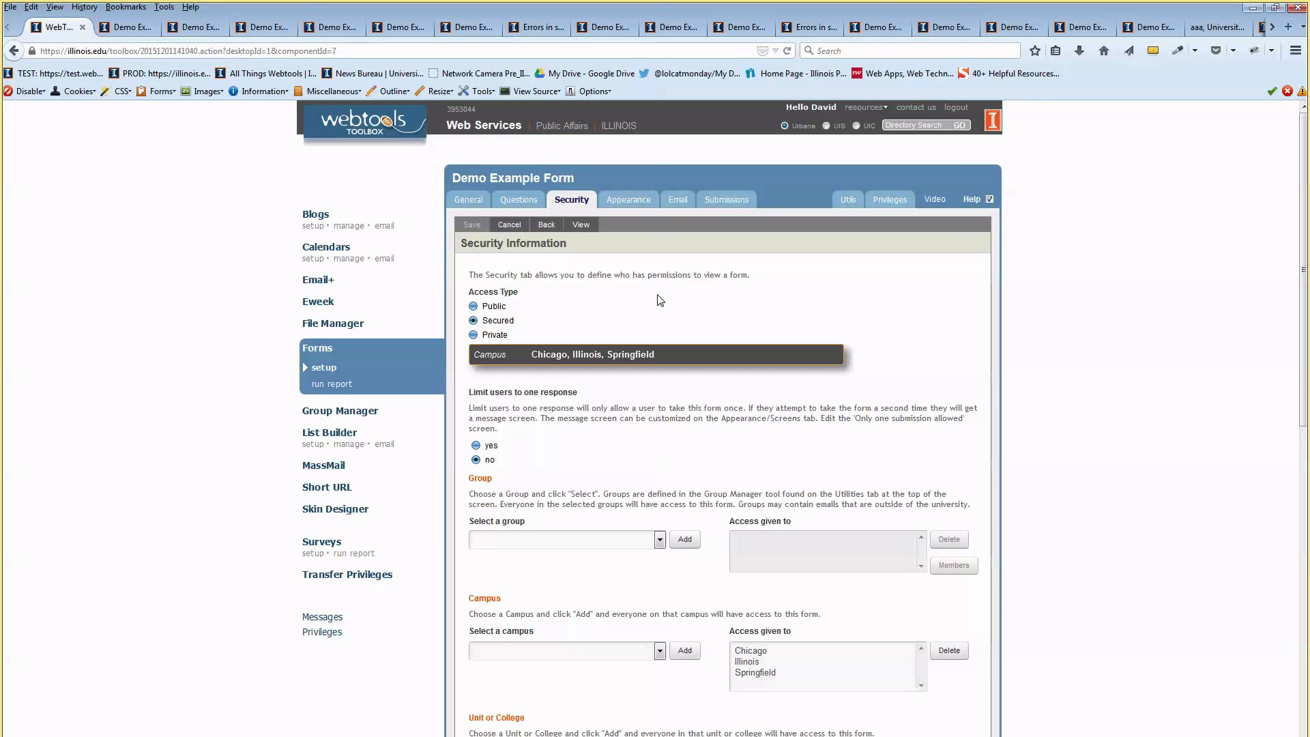
click(501, 309)
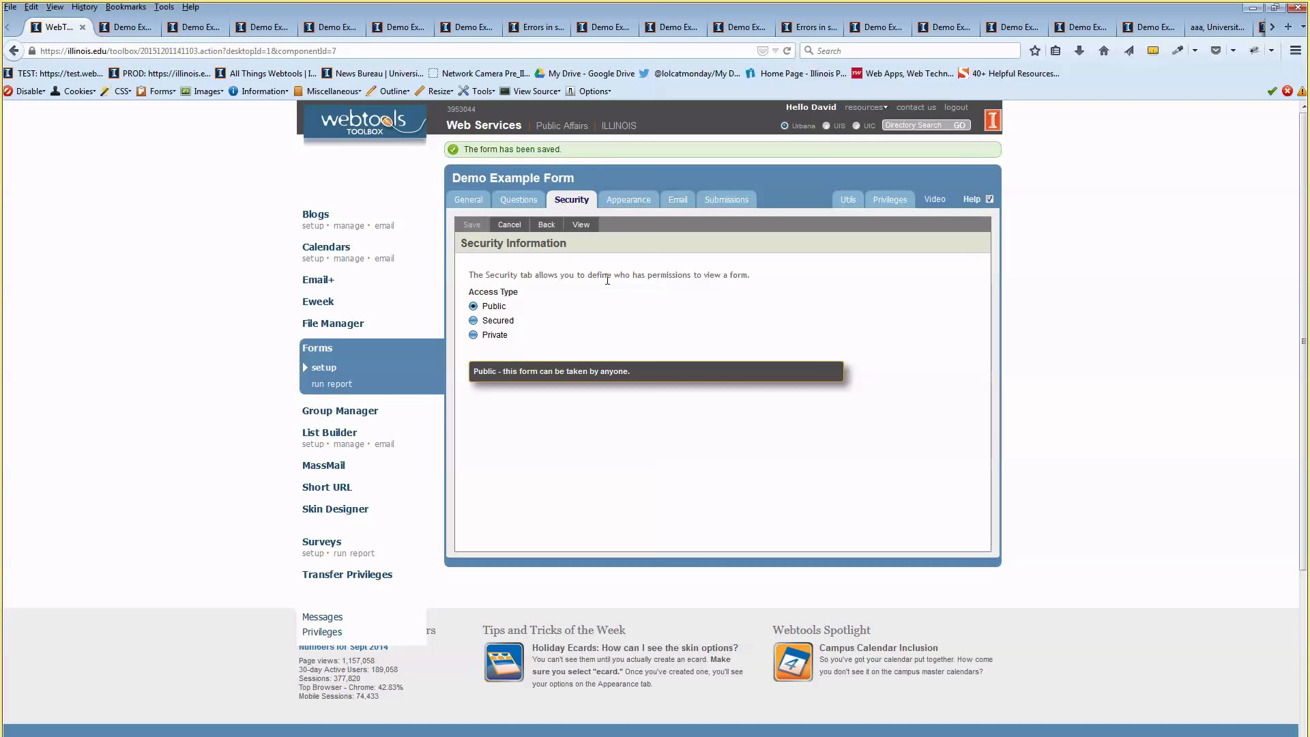
click(507, 322)
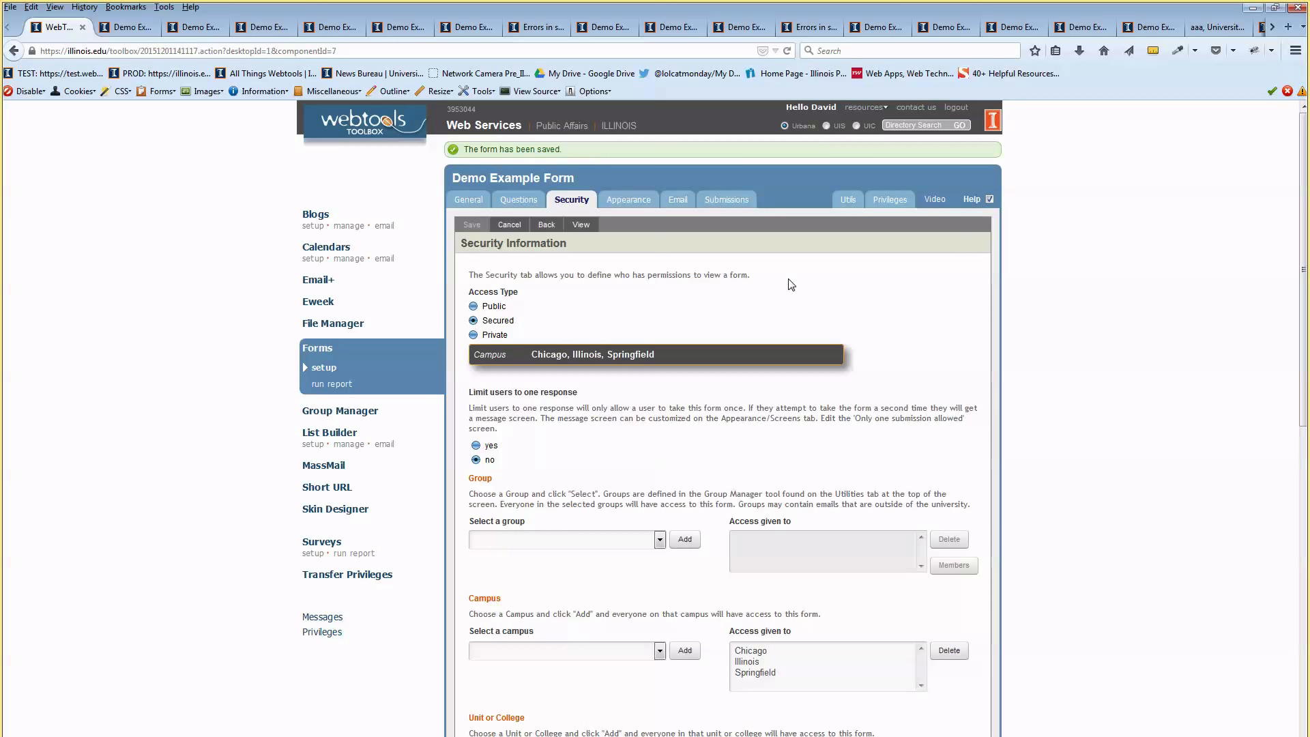
scroll(785, 284, down, 5)
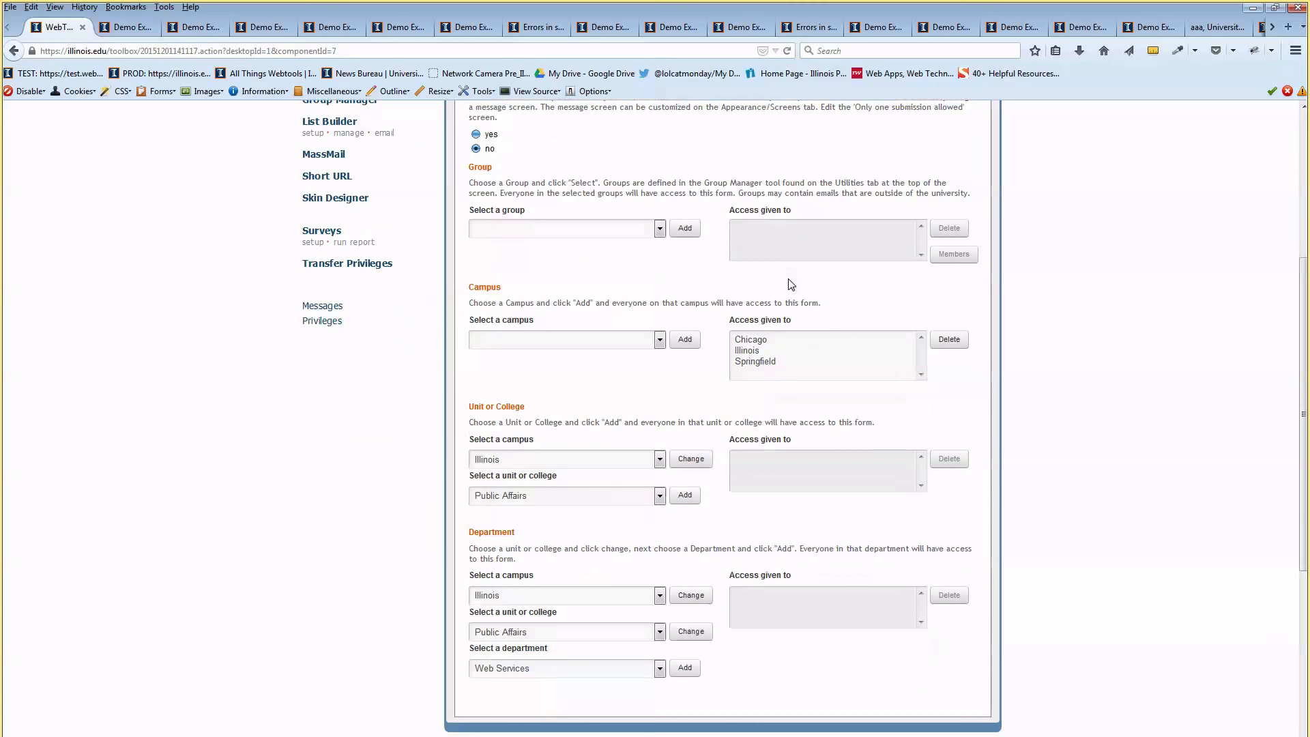
drag(739, 324, 778, 315)
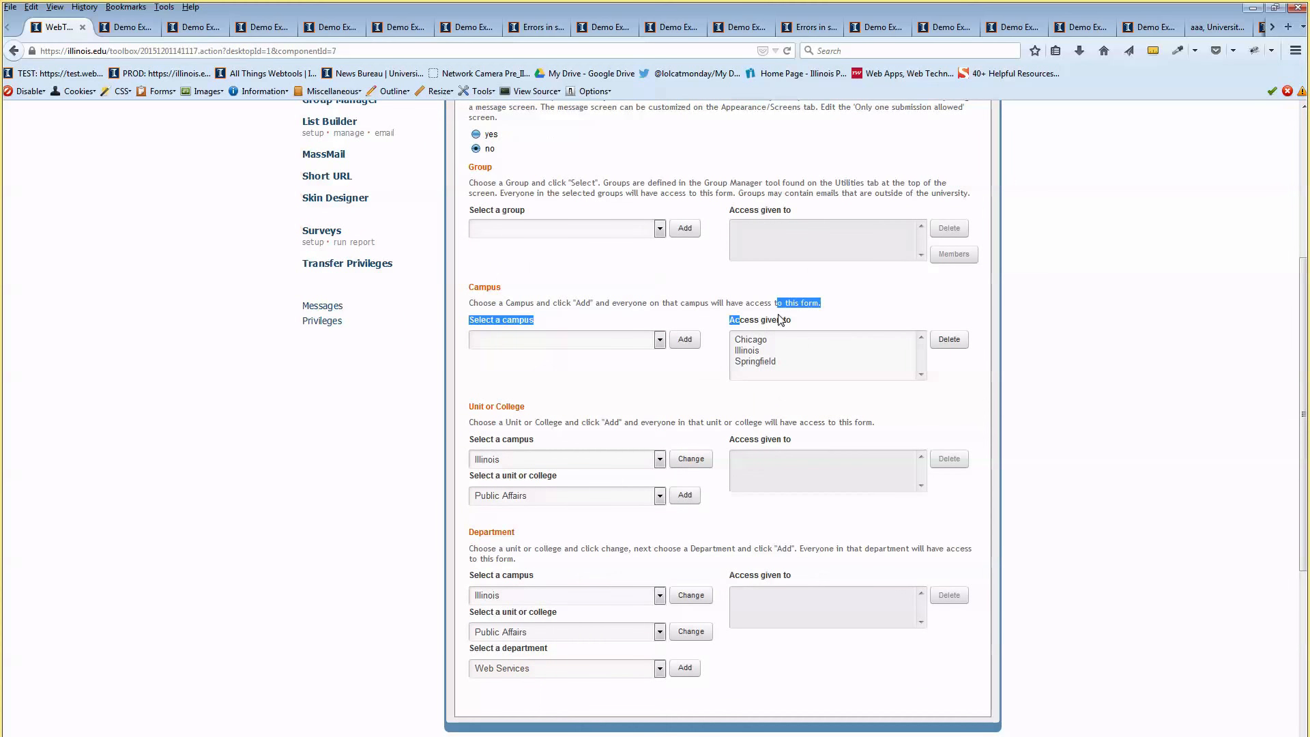
click(760, 324)
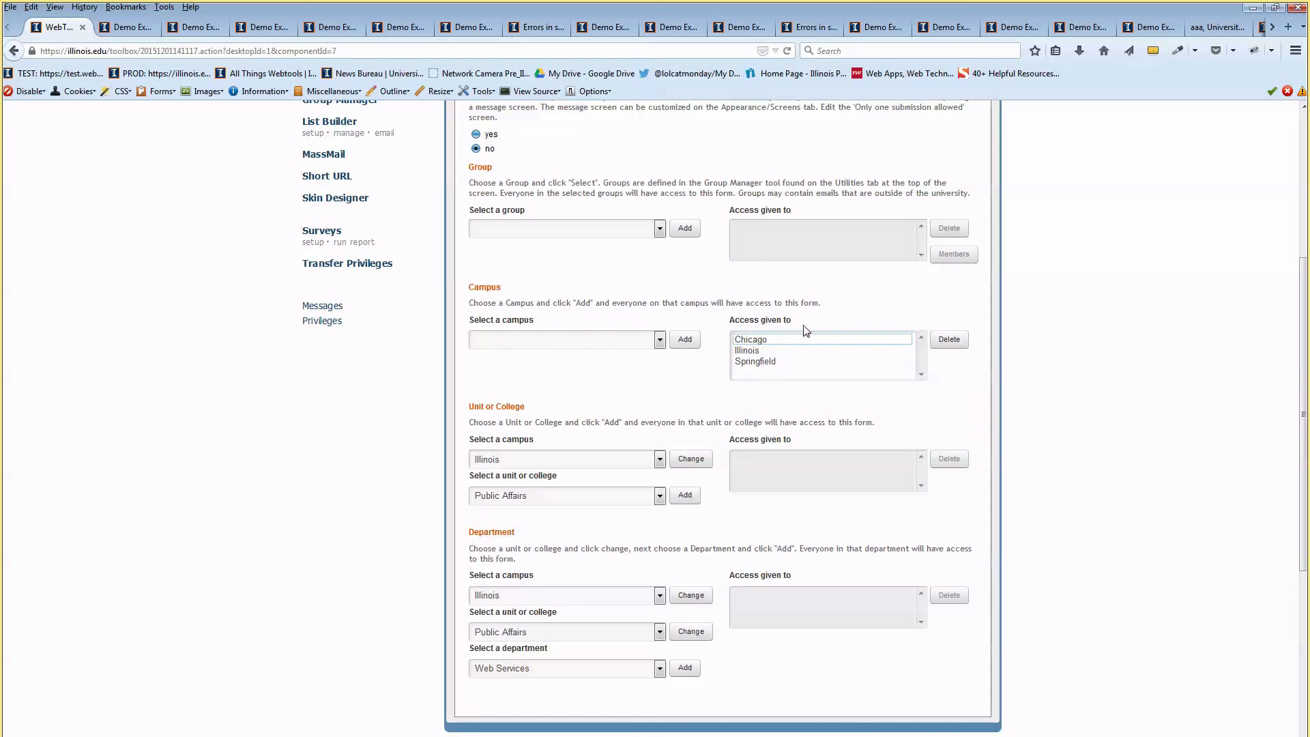
click(765, 305)
scroll(688, 321, up, 2)
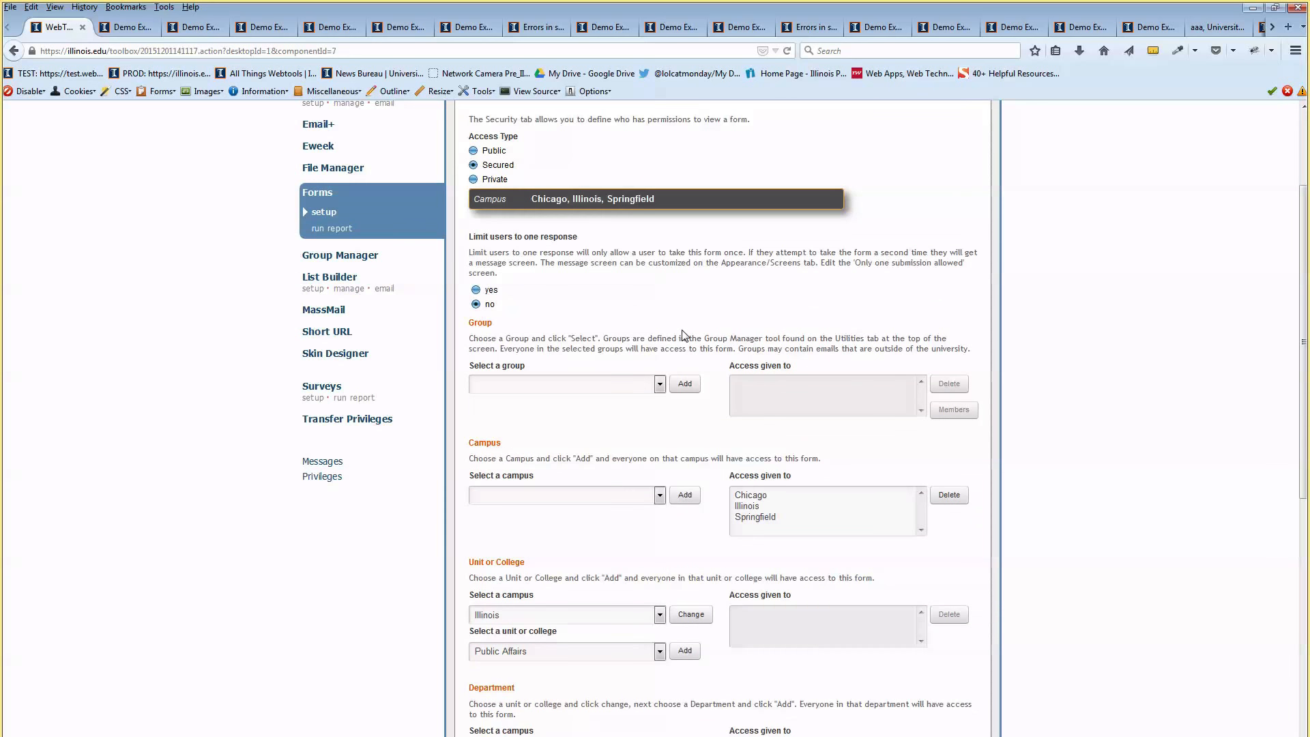
scroll(683, 335, down, 1)
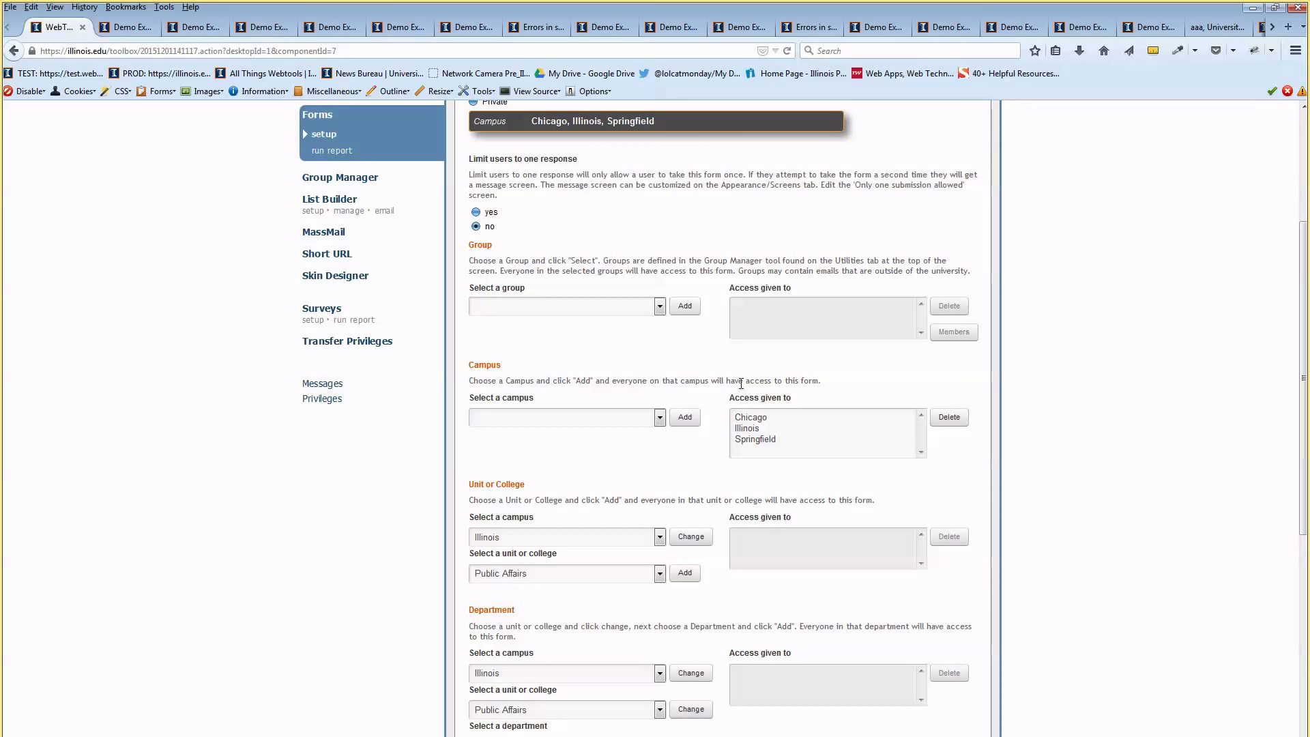
scroll(740, 377, up, 4)
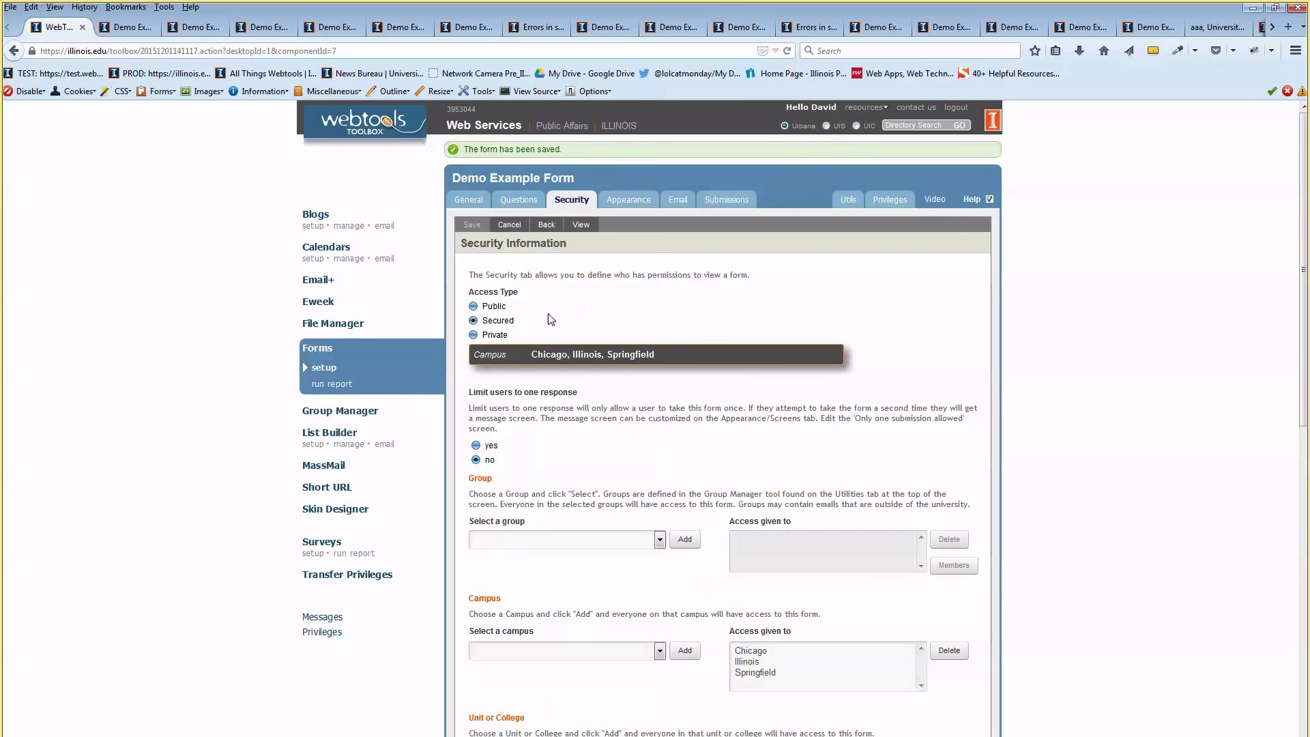
drag(486, 321, 506, 321)
click(506, 321)
scroll(815, 472, down, 2)
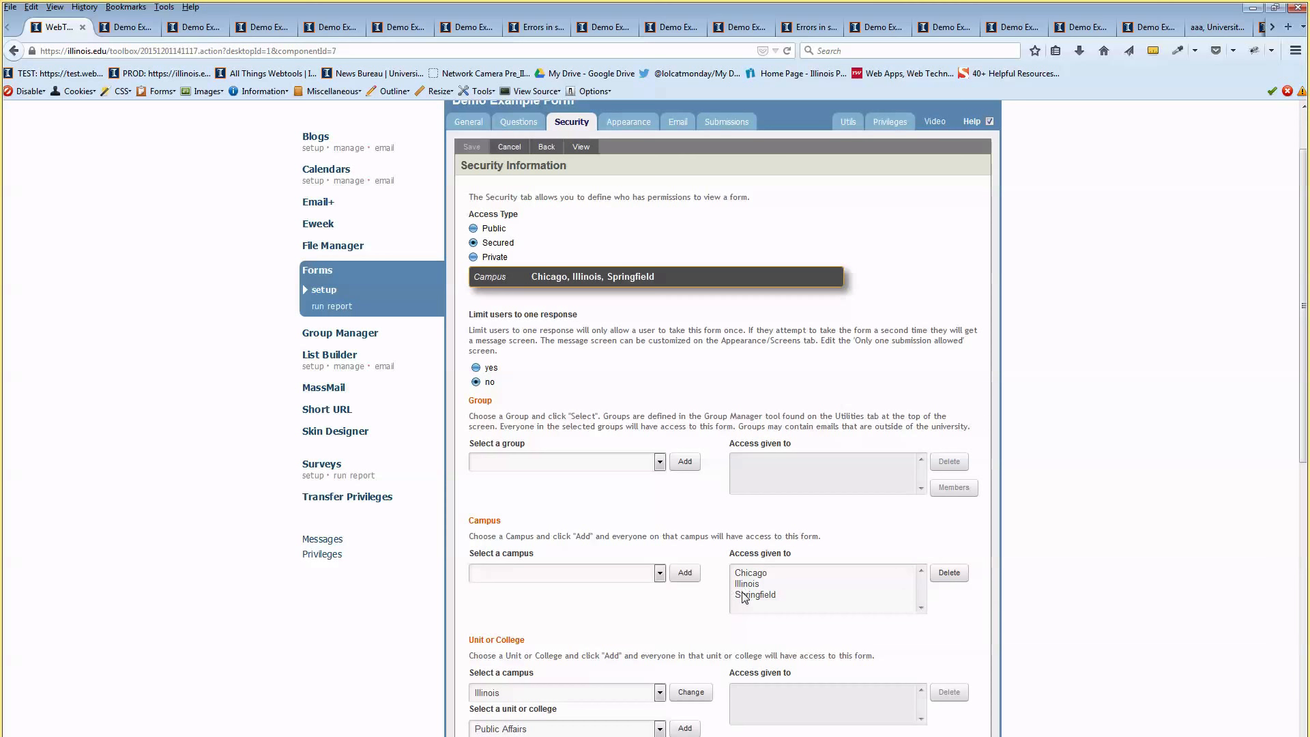
click(753, 575)
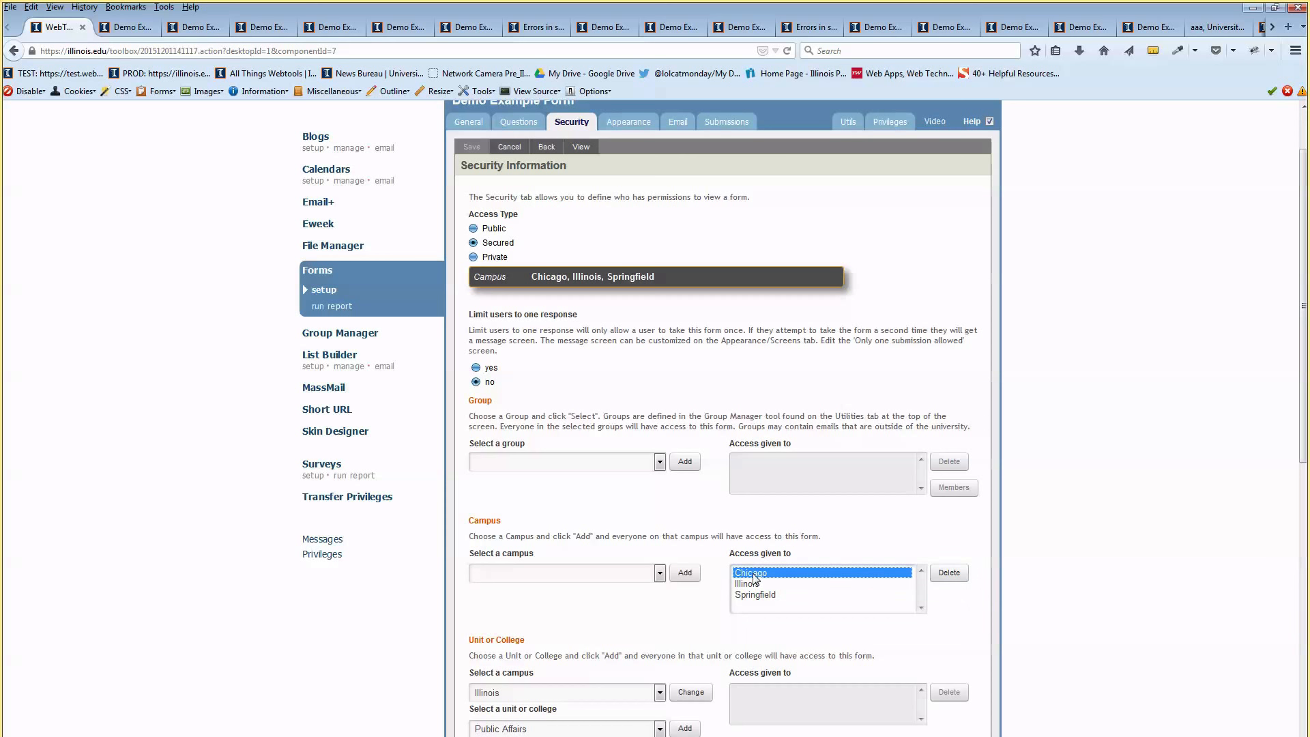
click(745, 584)
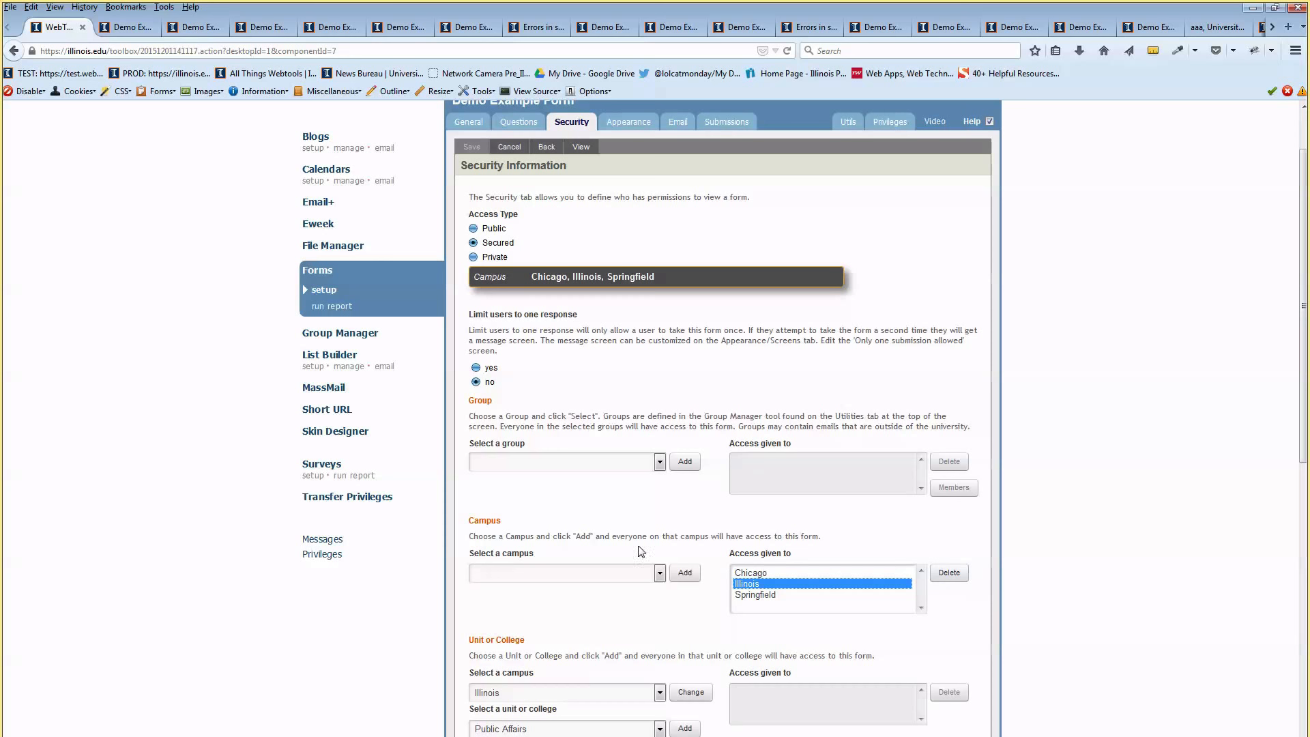
scroll(694, 497, down, 2)
scroll(695, 497, up, 2)
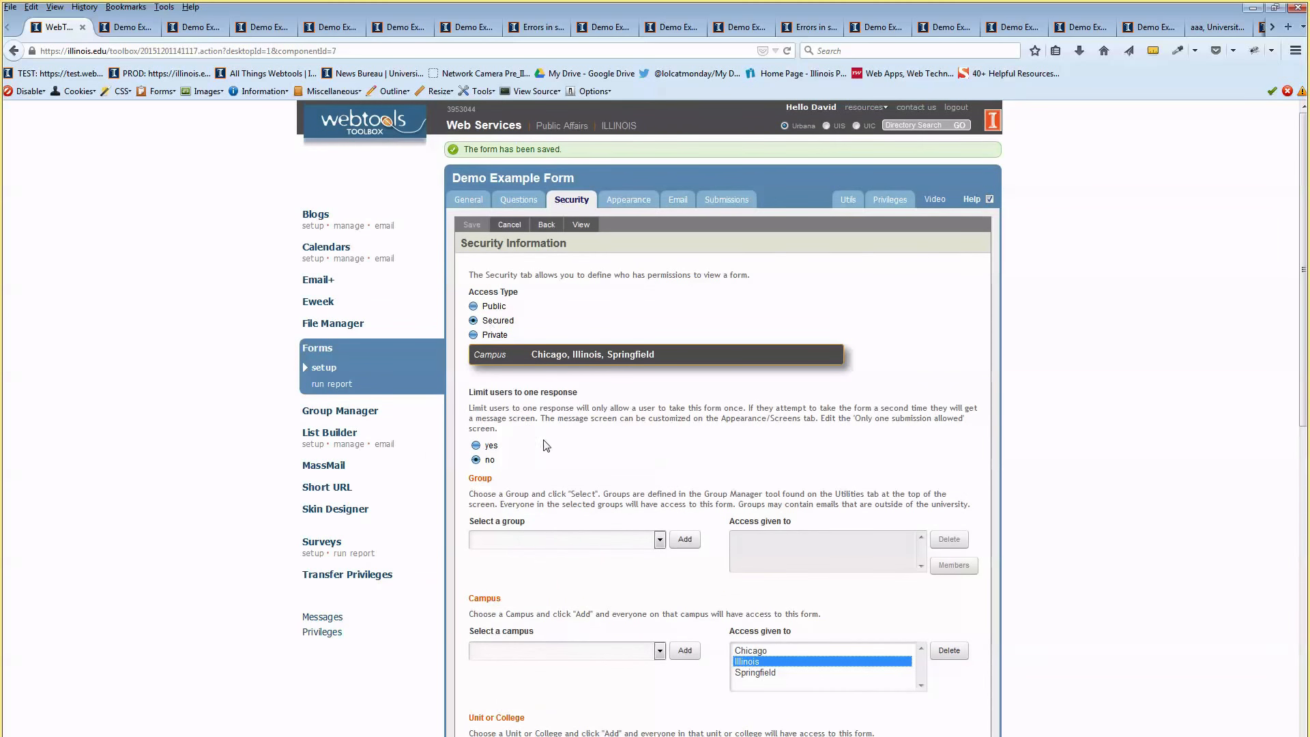
scroll(546, 445, down, 3)
click(642, 305)
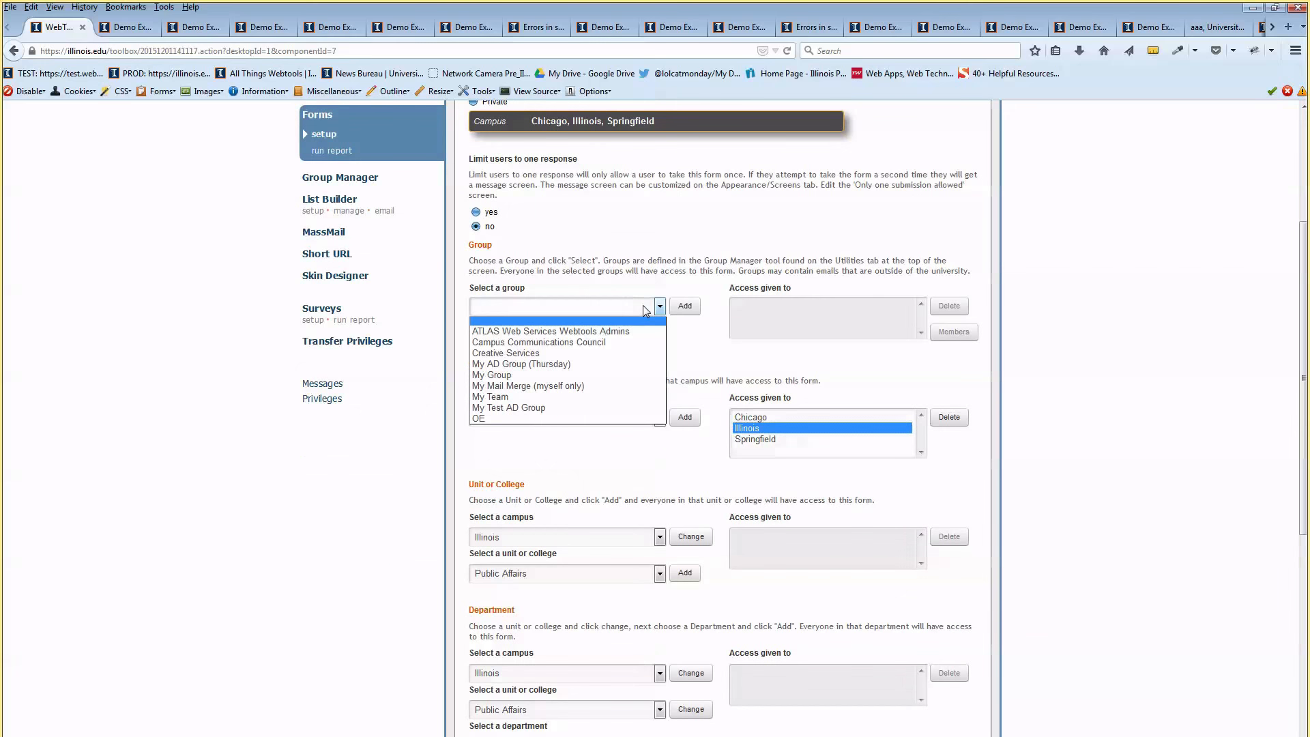
click(627, 365)
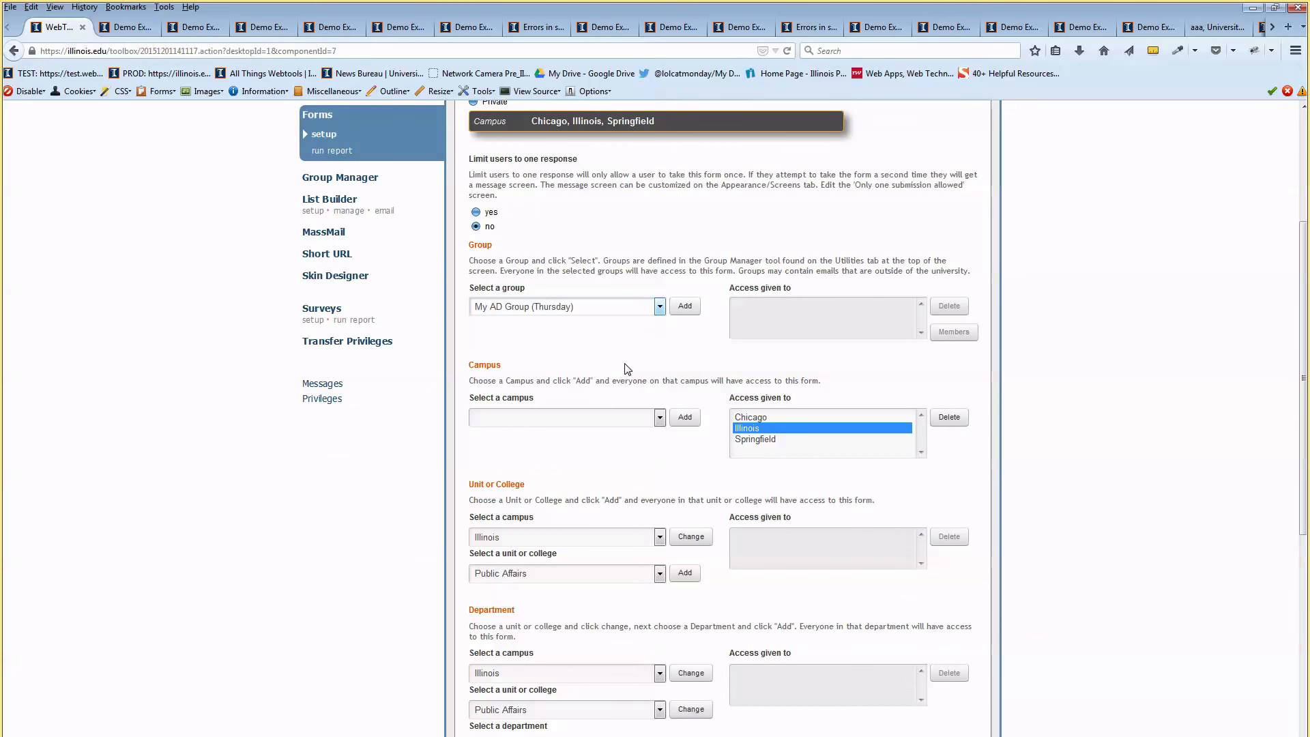
click(683, 306)
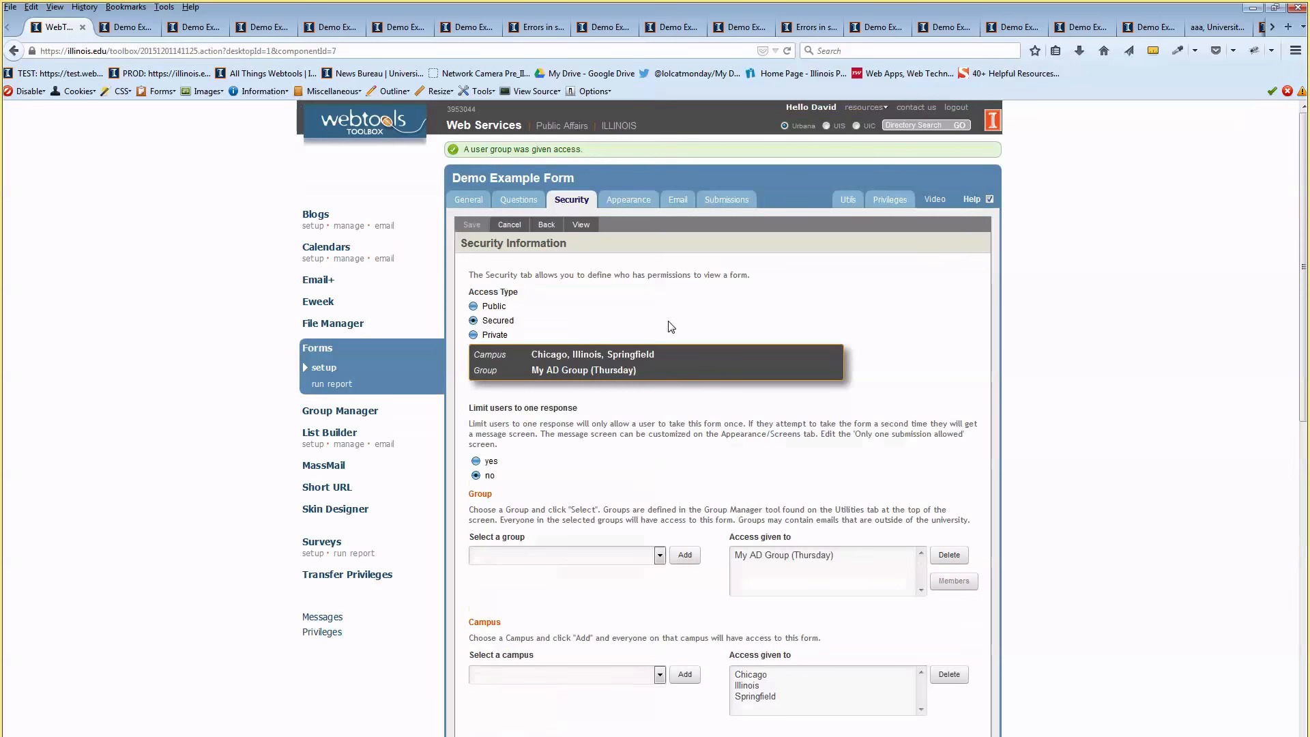
scroll(671, 327, down, 3)
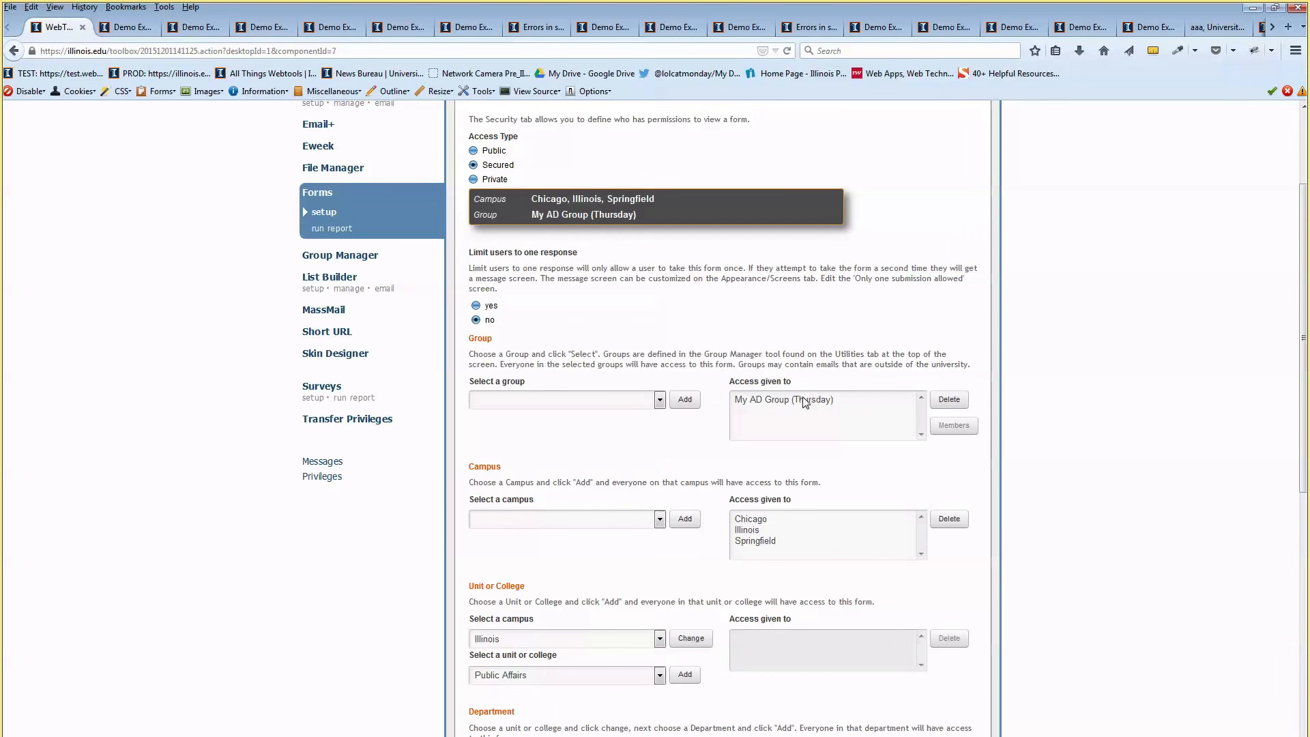
click(808, 399)
click(949, 400)
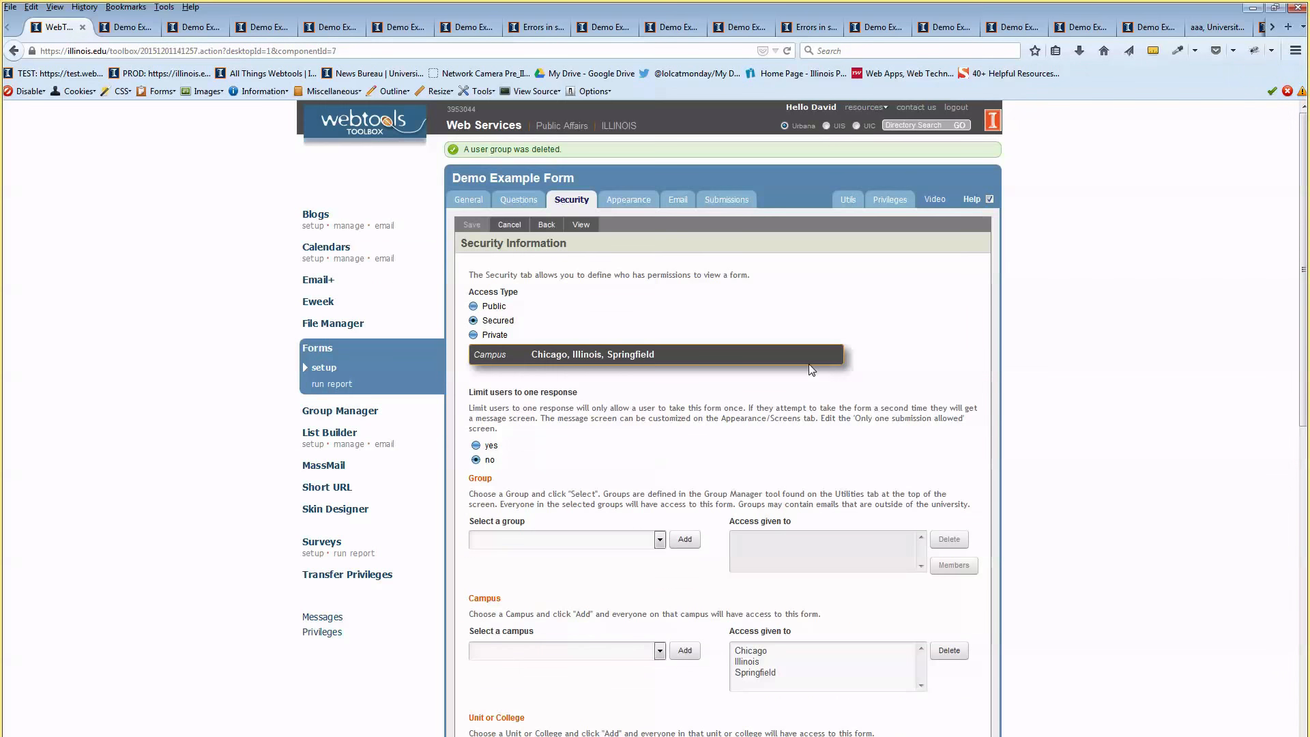
scroll(811, 369, down, 3)
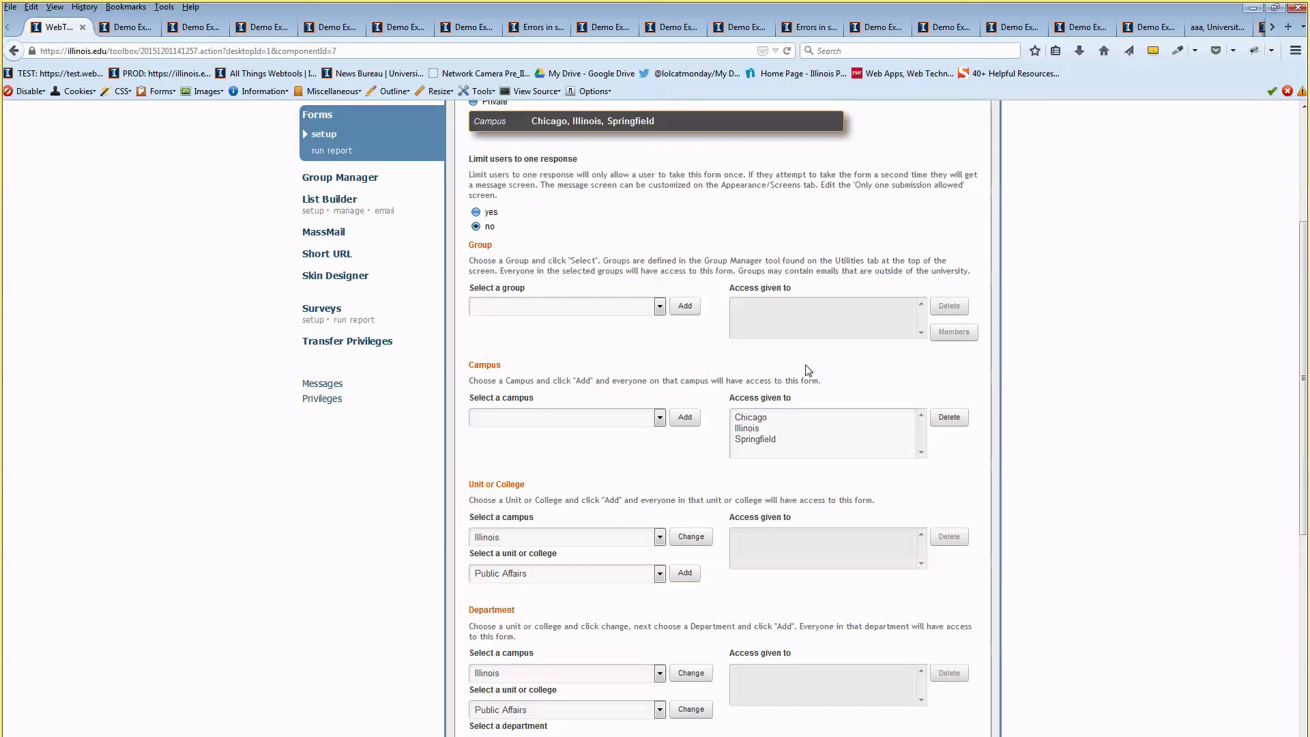
scroll(808, 371, down, 4)
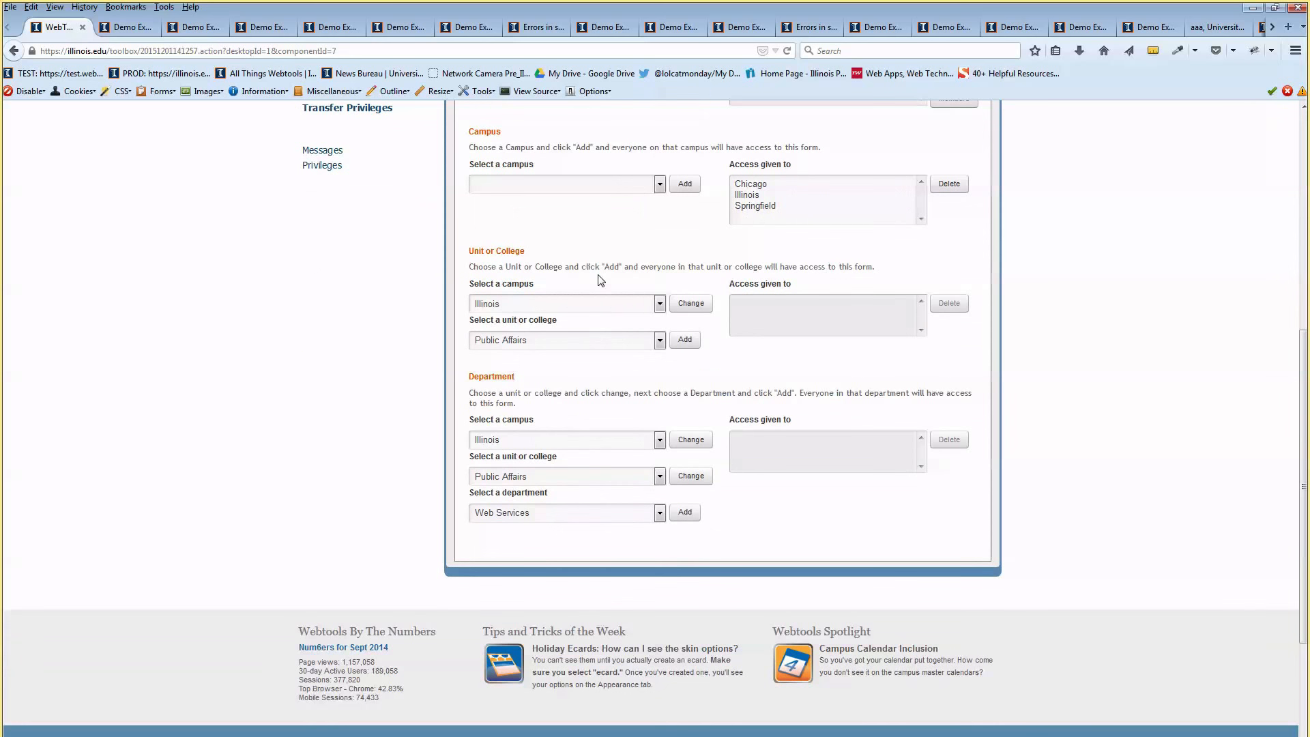
click(528, 297)
click(532, 317)
scroll(617, 365, up, 2)
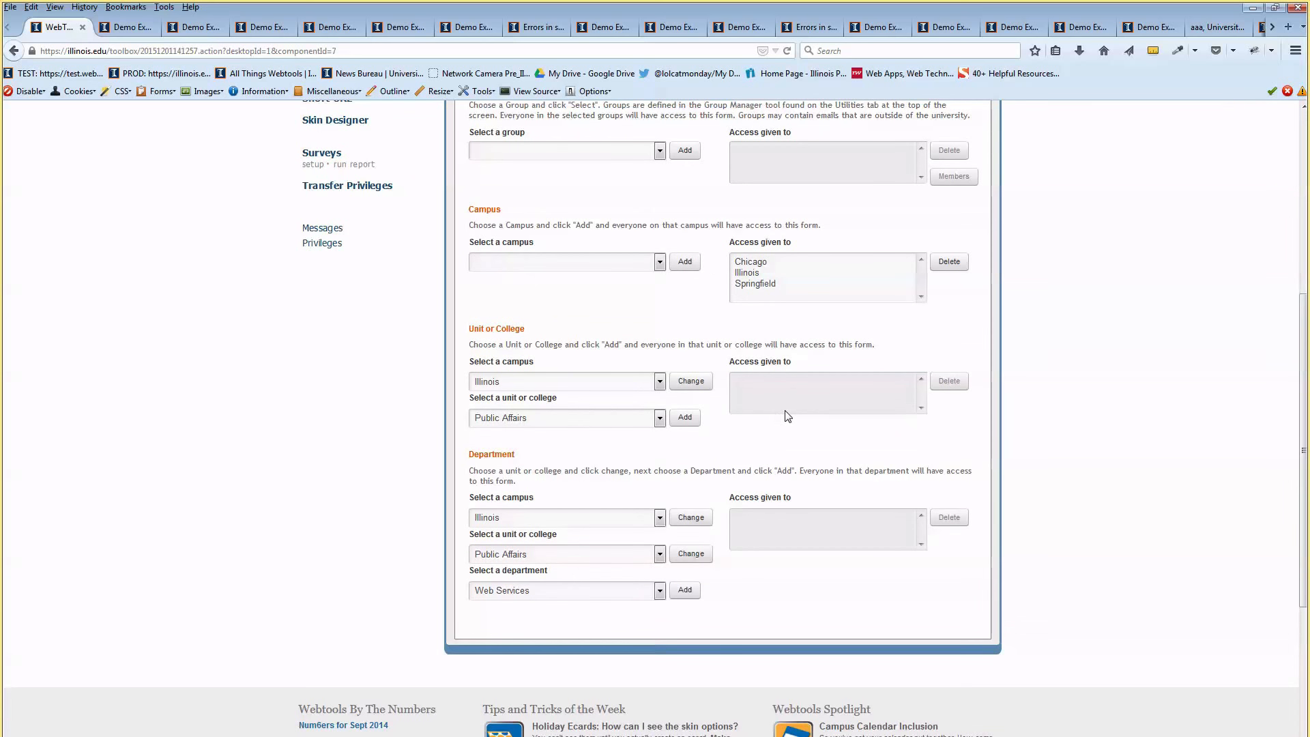
scroll(731, 424, up, 8)
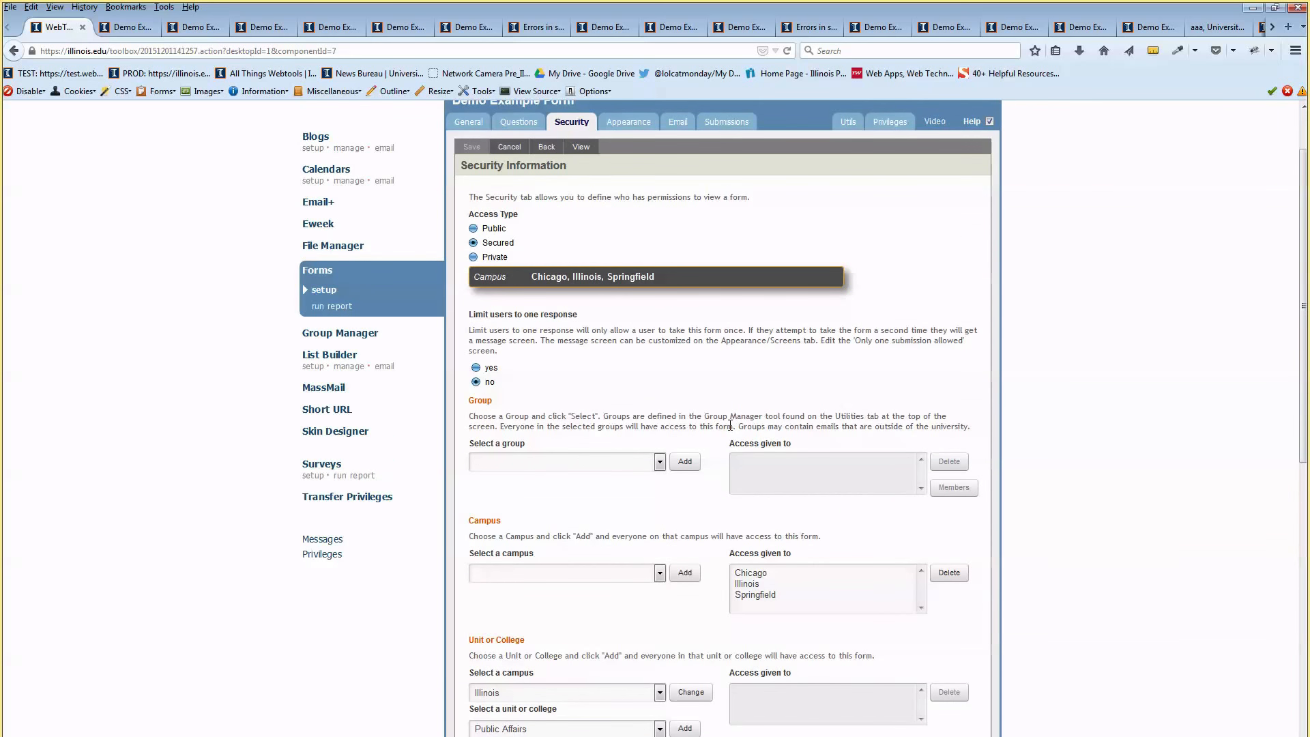
scroll(729, 426, up, 2)
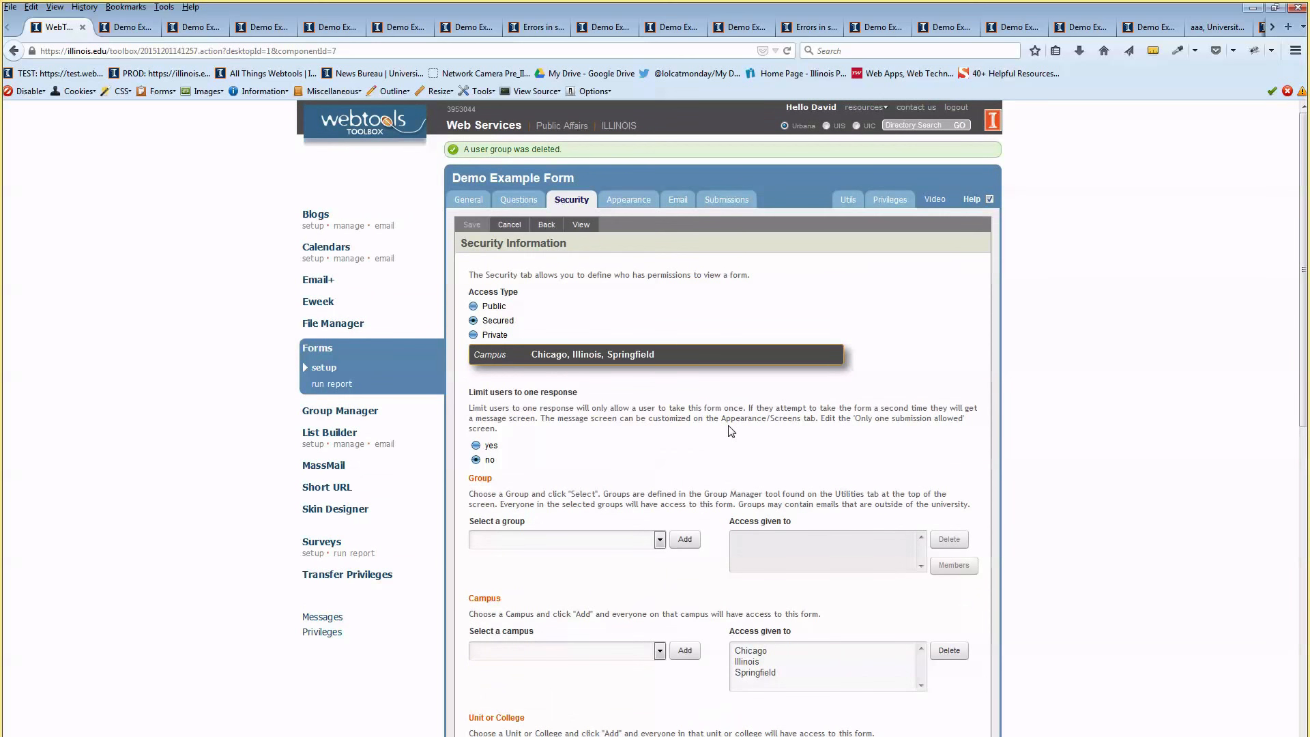
double_click(517, 392)
click(574, 407)
drag(537, 408, 596, 408)
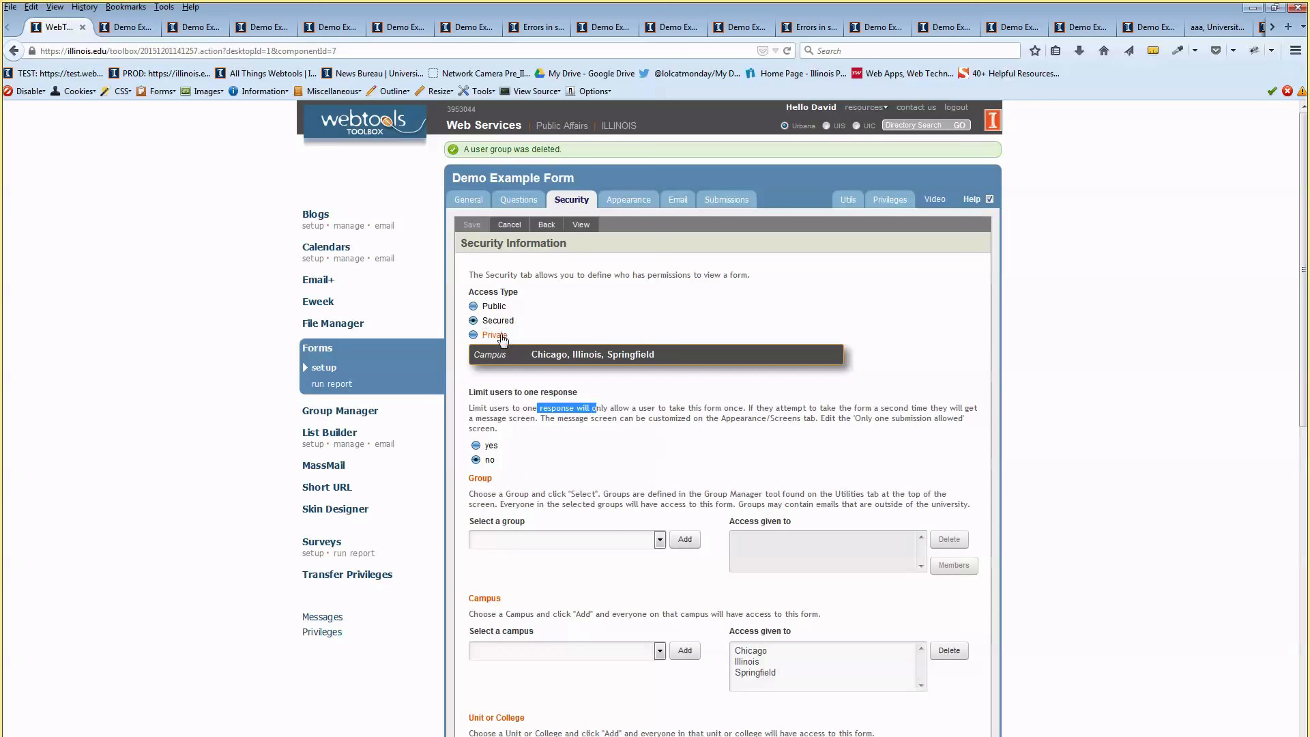
click(472, 307)
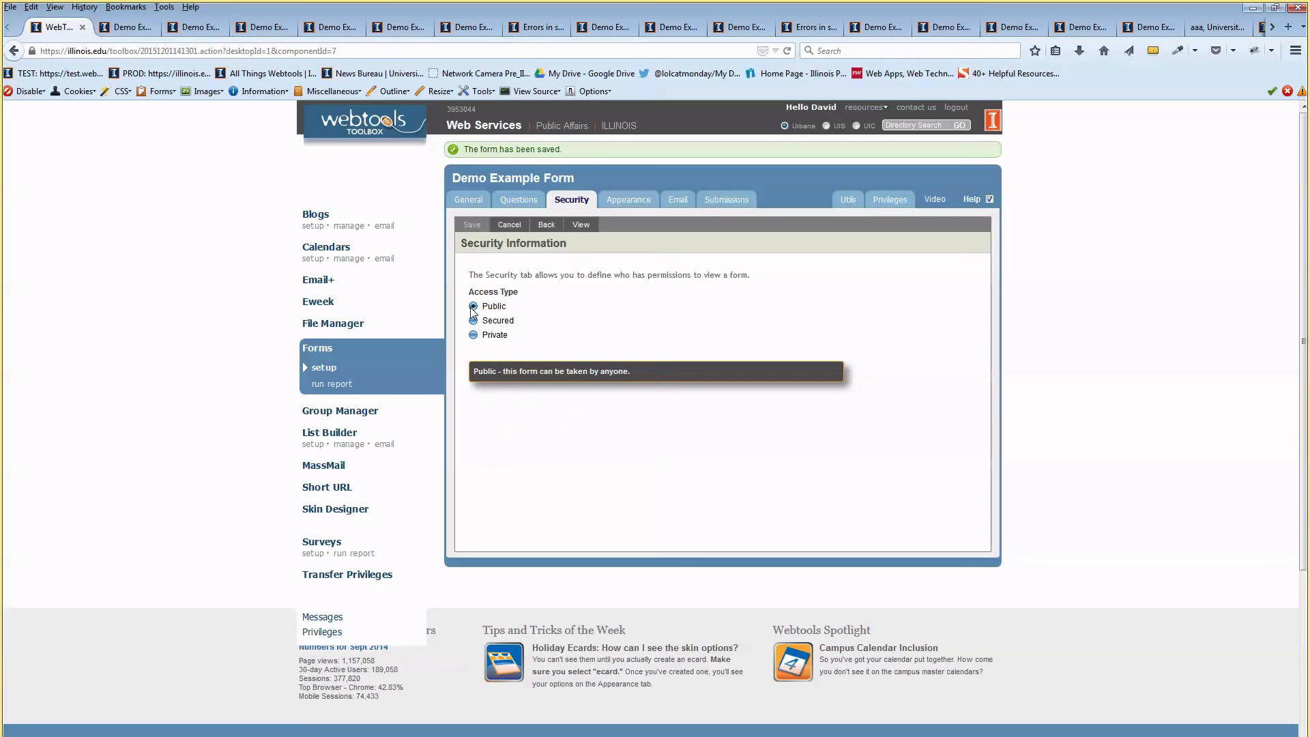
click(474, 320)
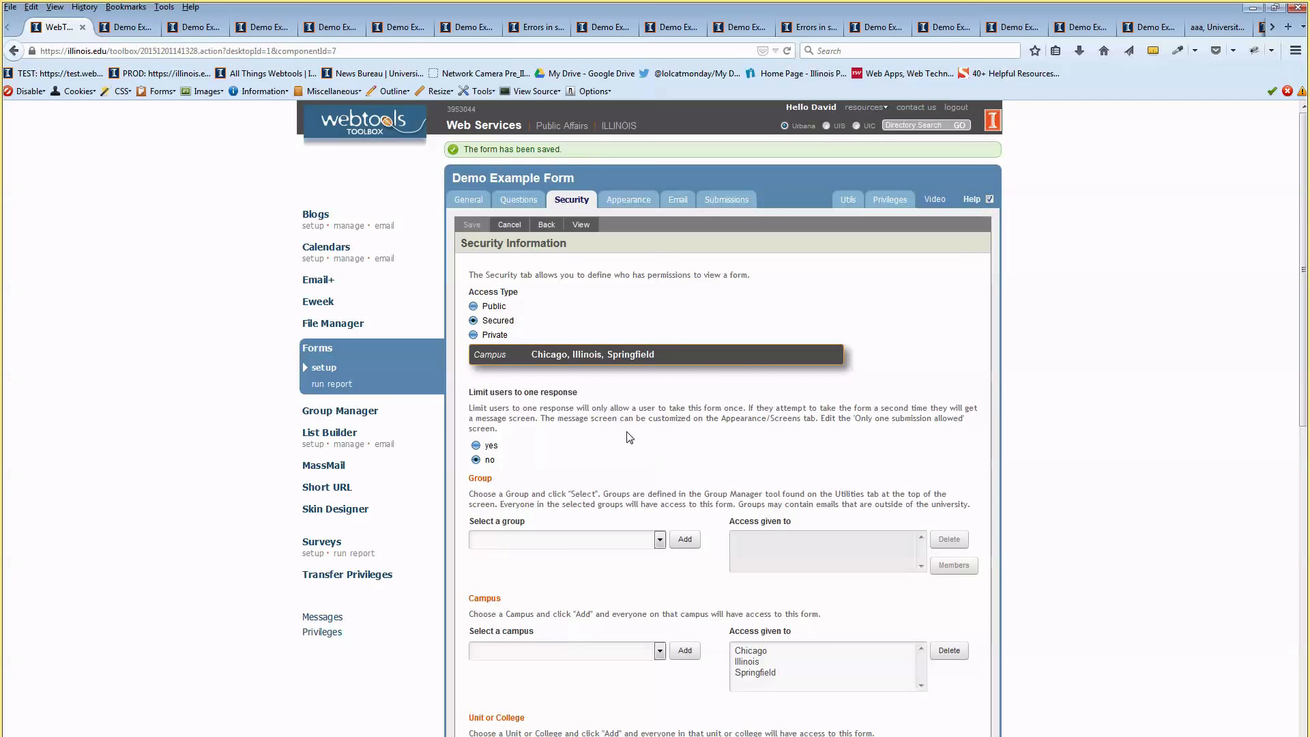
scroll(631, 354, down, 2)
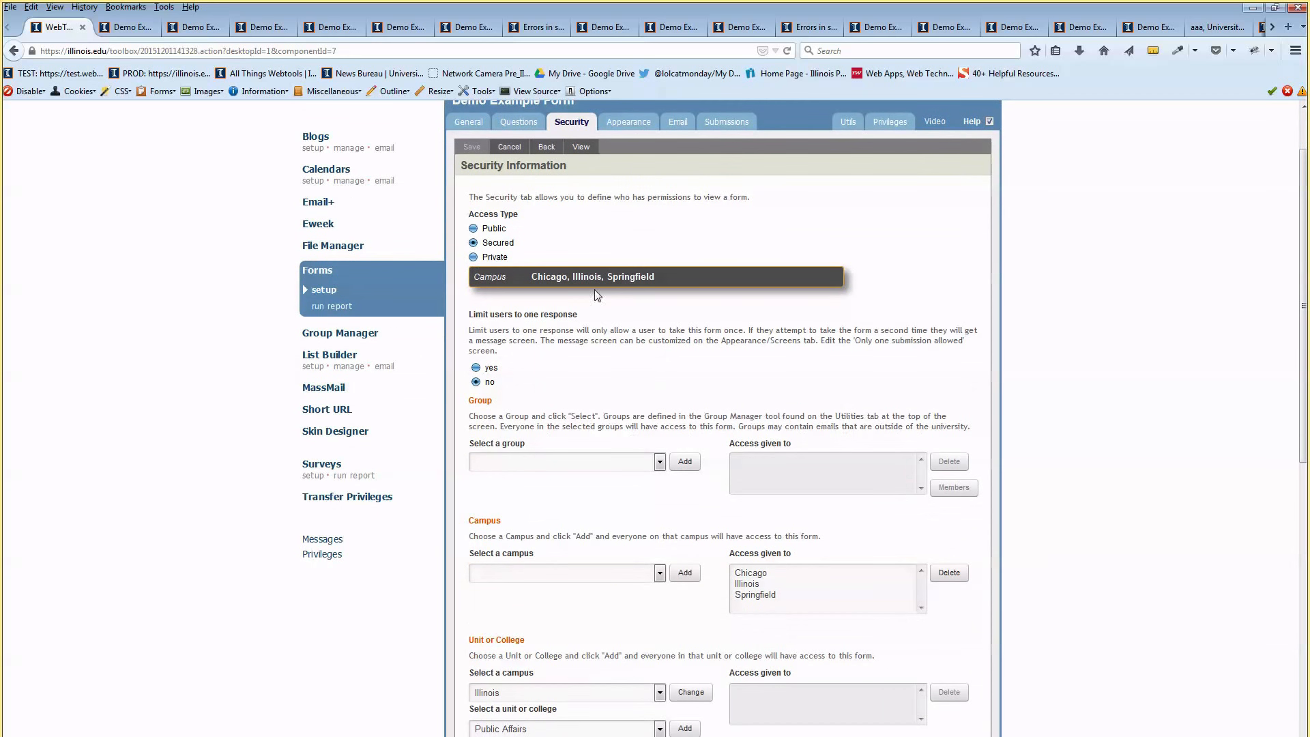
drag(510, 244, 488, 245)
click(535, 311)
click(473, 257)
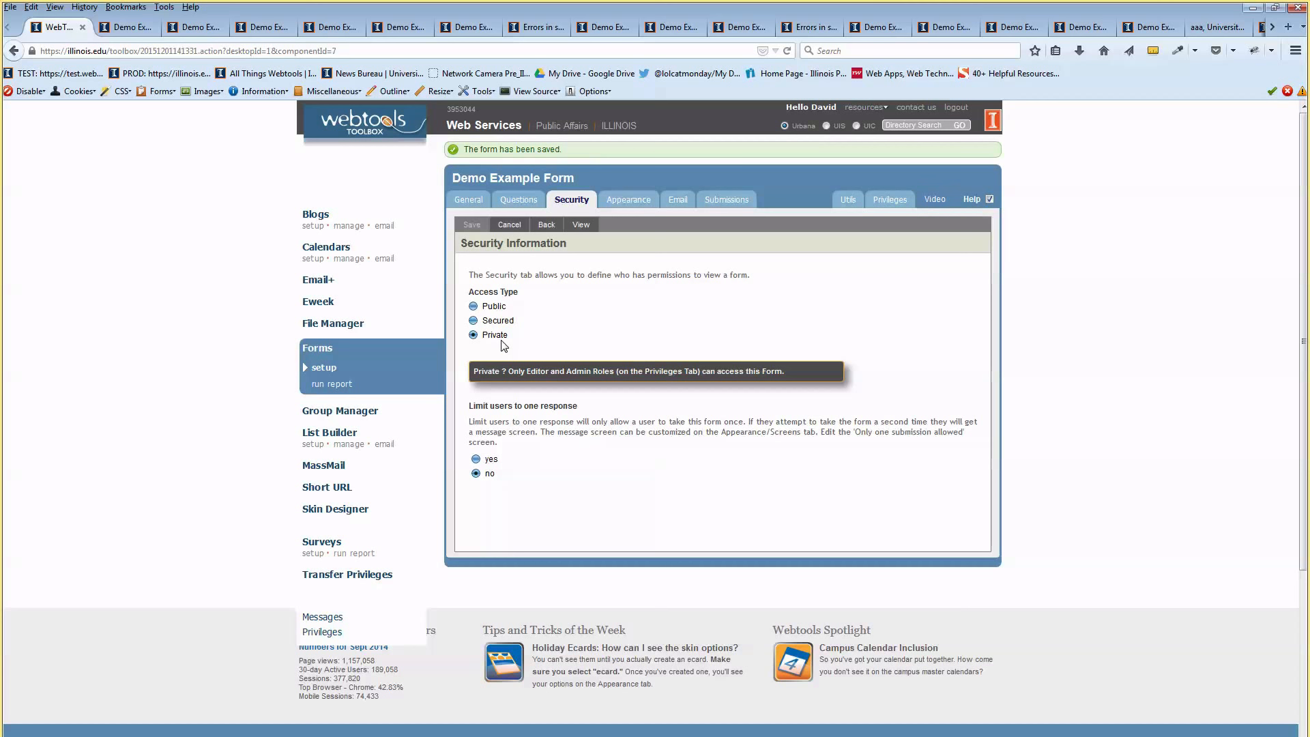
click(478, 323)
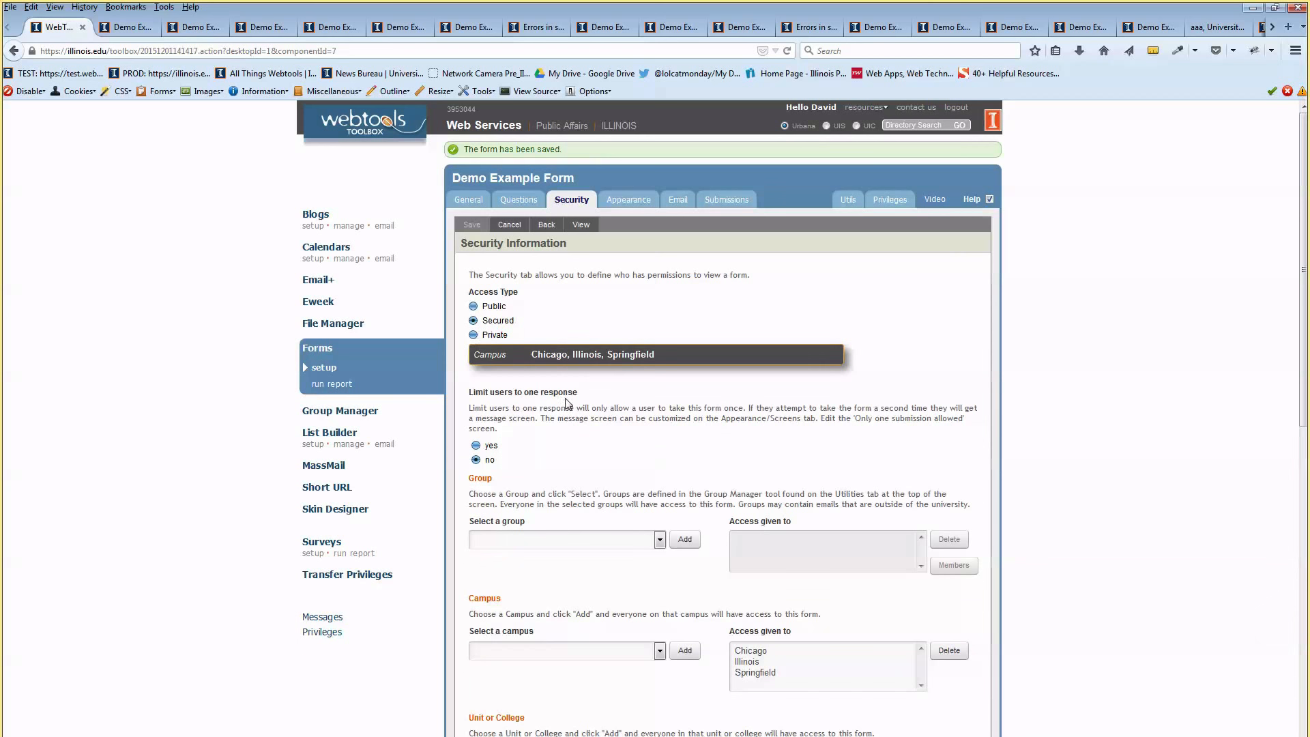
scroll(596, 436, down, 3)
scroll(795, 379, up, 3)
Open the Appearance skin settings and check the preview's page-8 resume upload
click(628, 200)
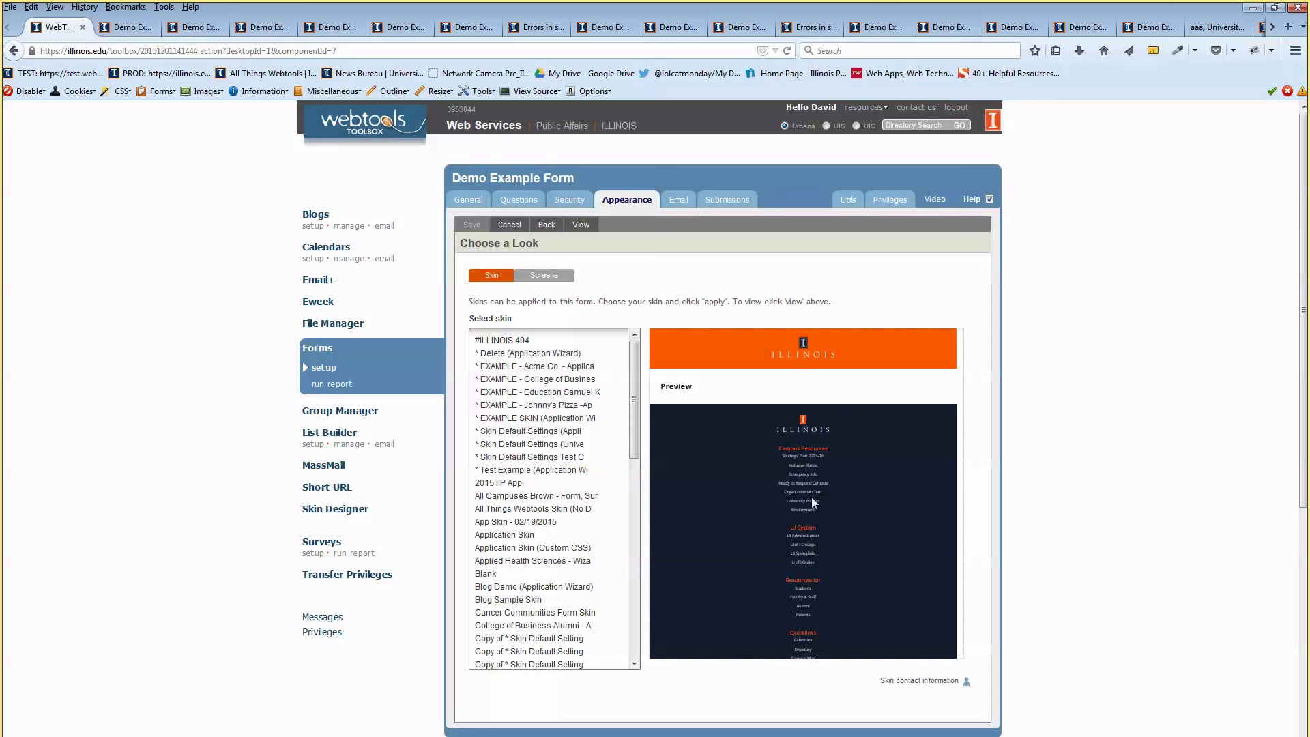
click(196, 27)
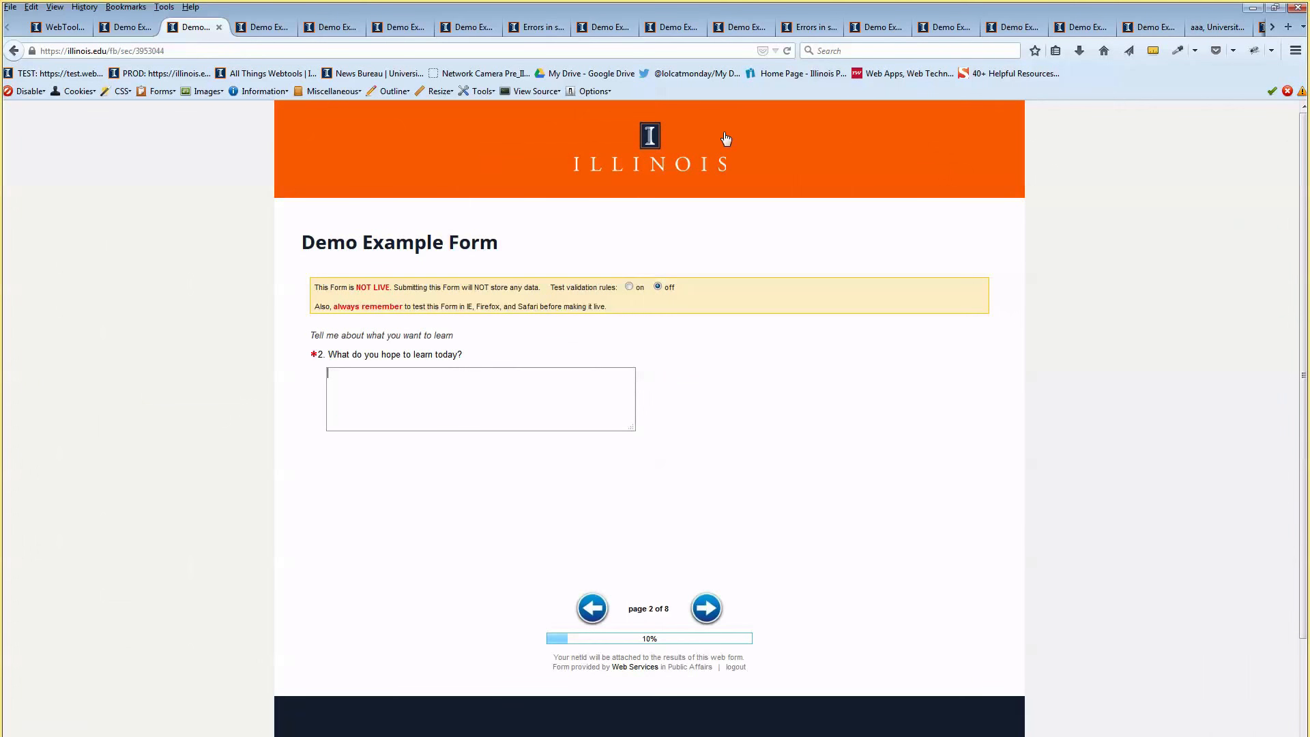
scroll(389, 530, down, 3)
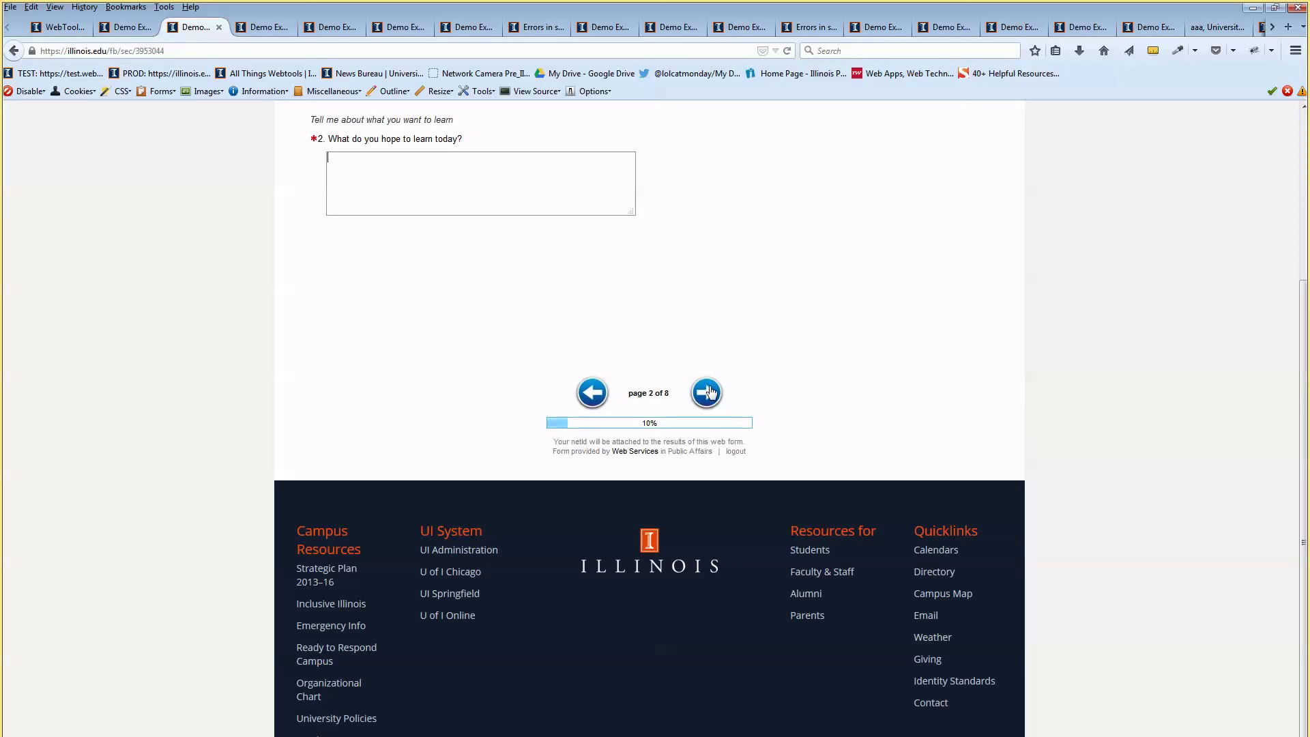
scroll(506, 646, up, 3)
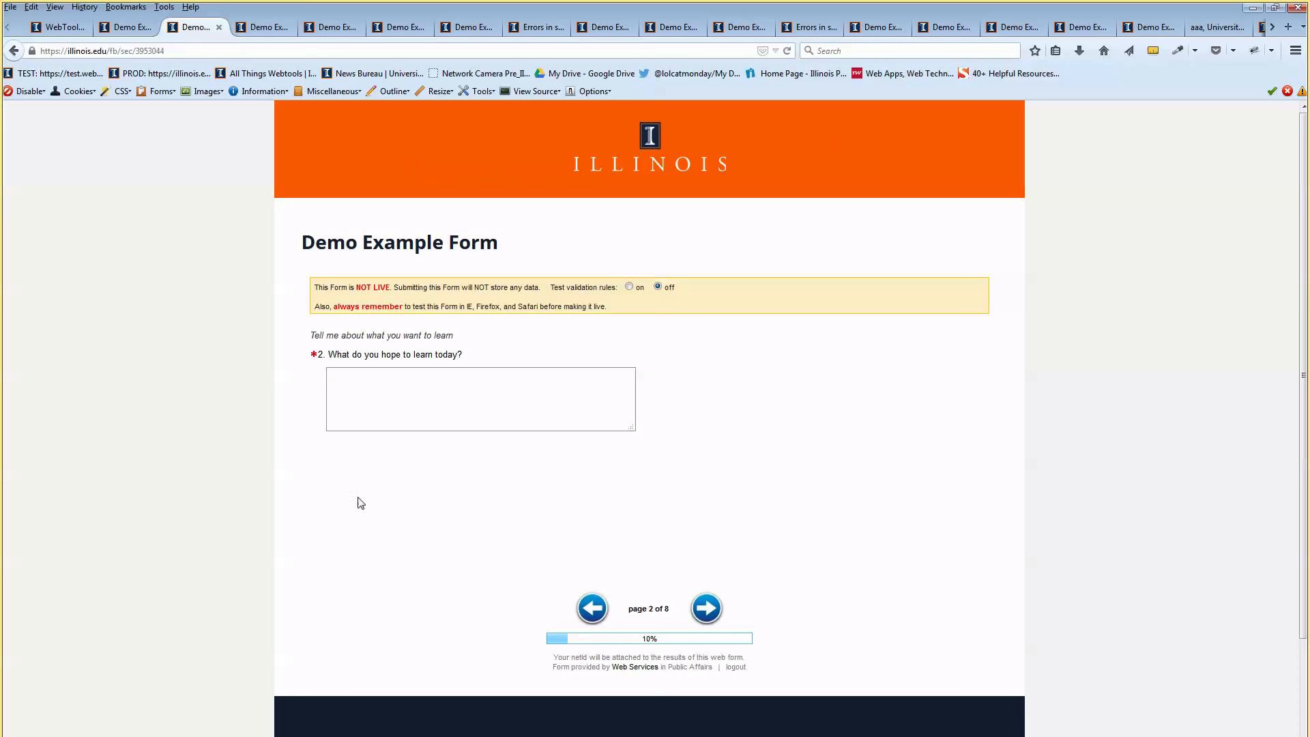
click(129, 28)
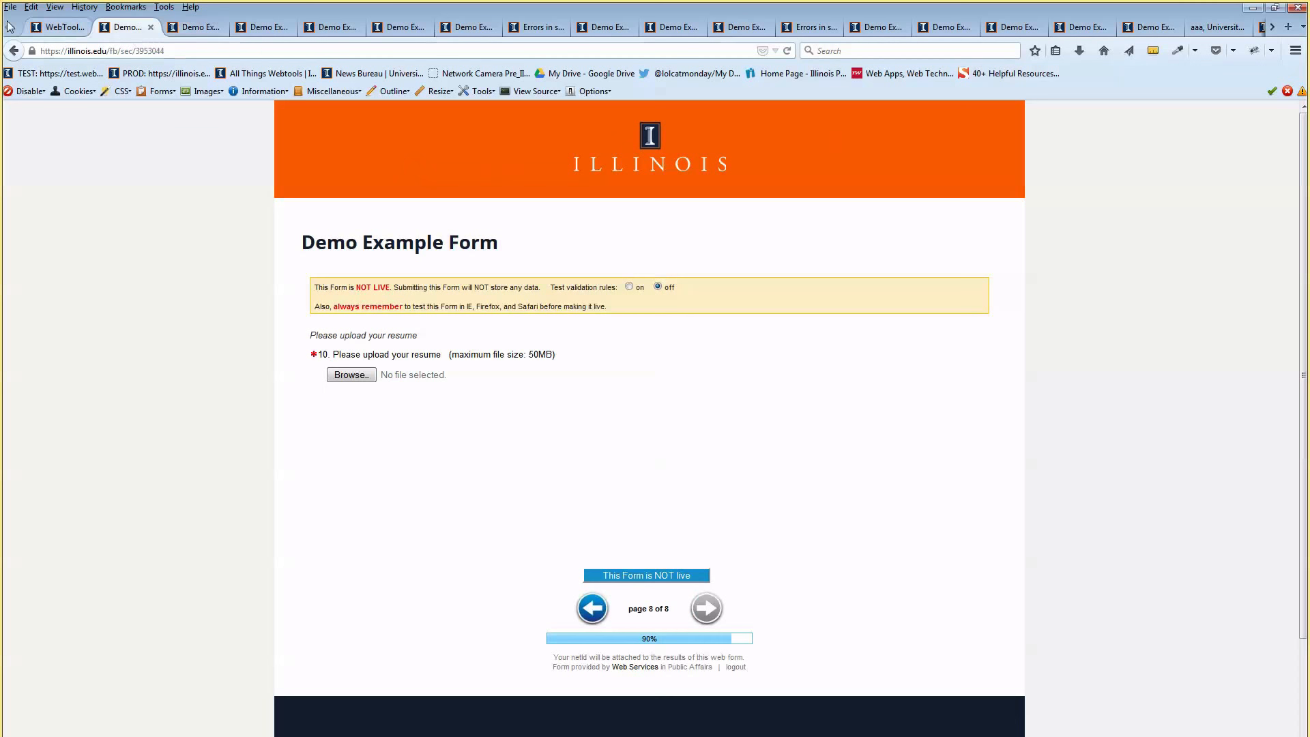
click(58, 28)
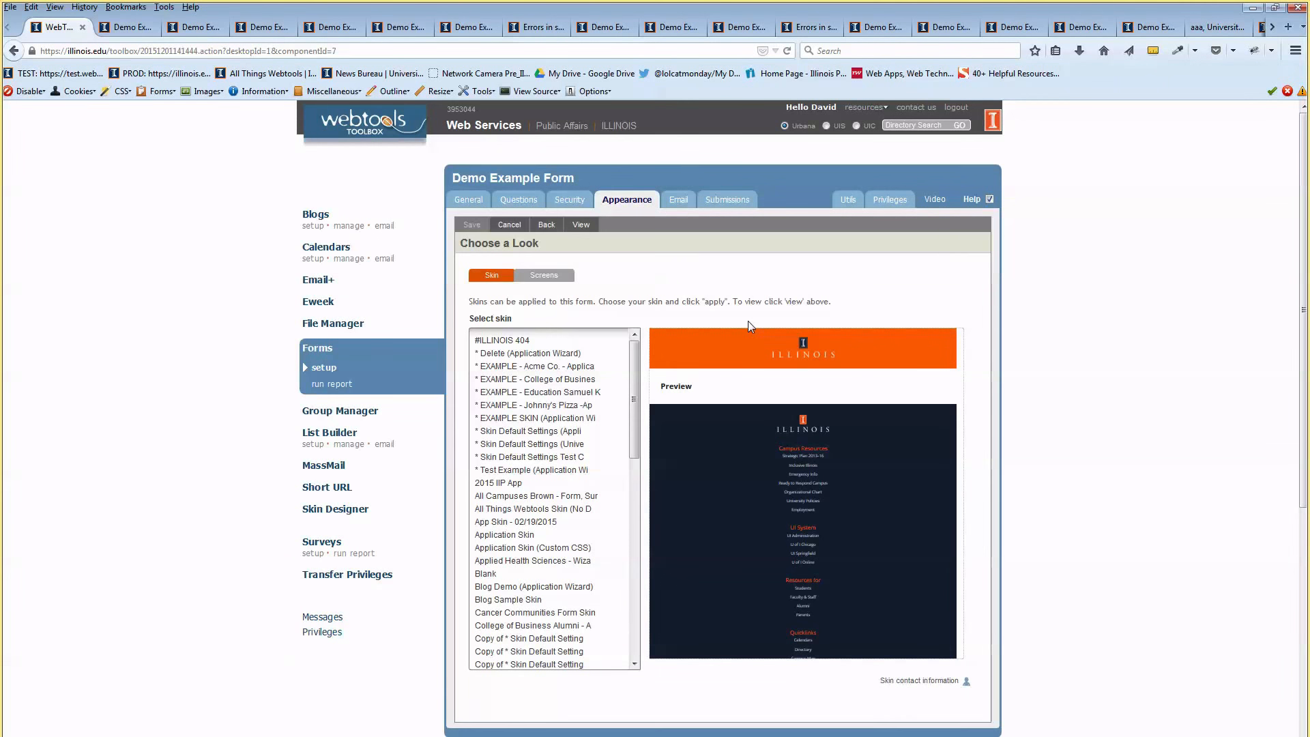
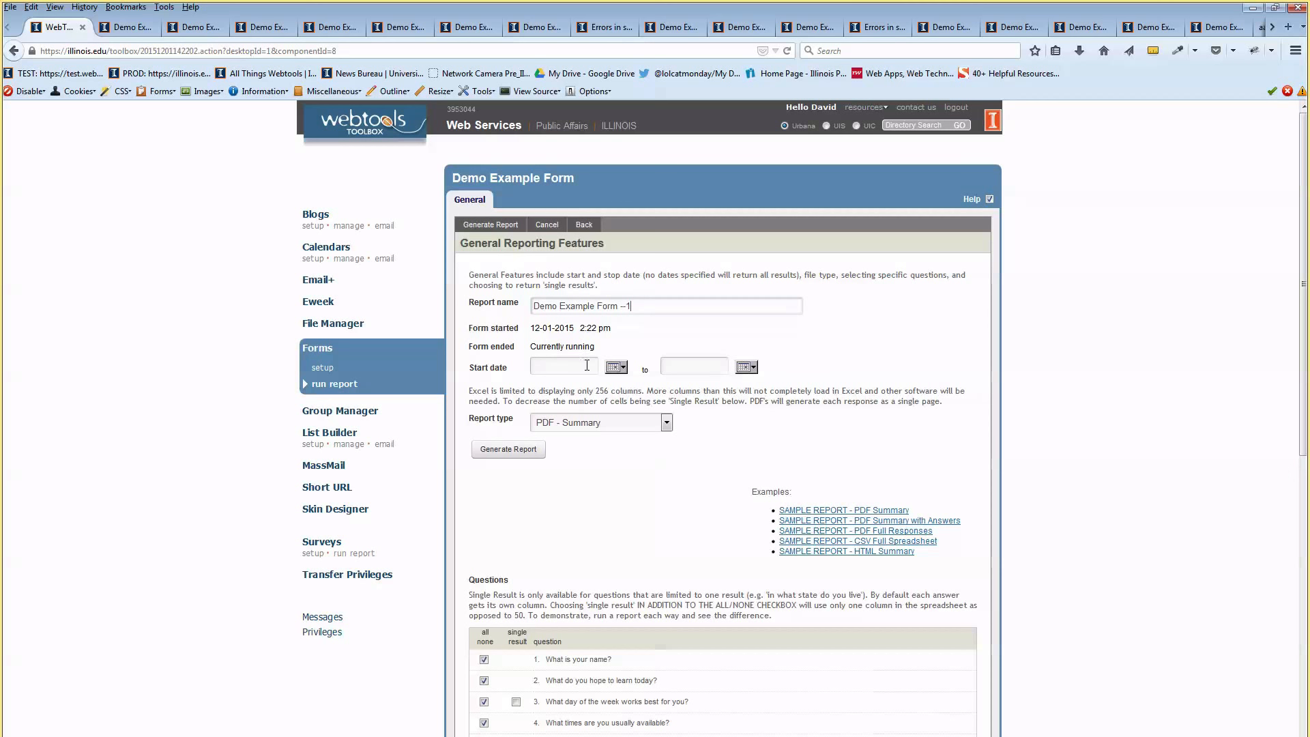
Check the Start date calendar and Report type list, then open the sample CSV Full Spreadsheet report
click(554, 369)
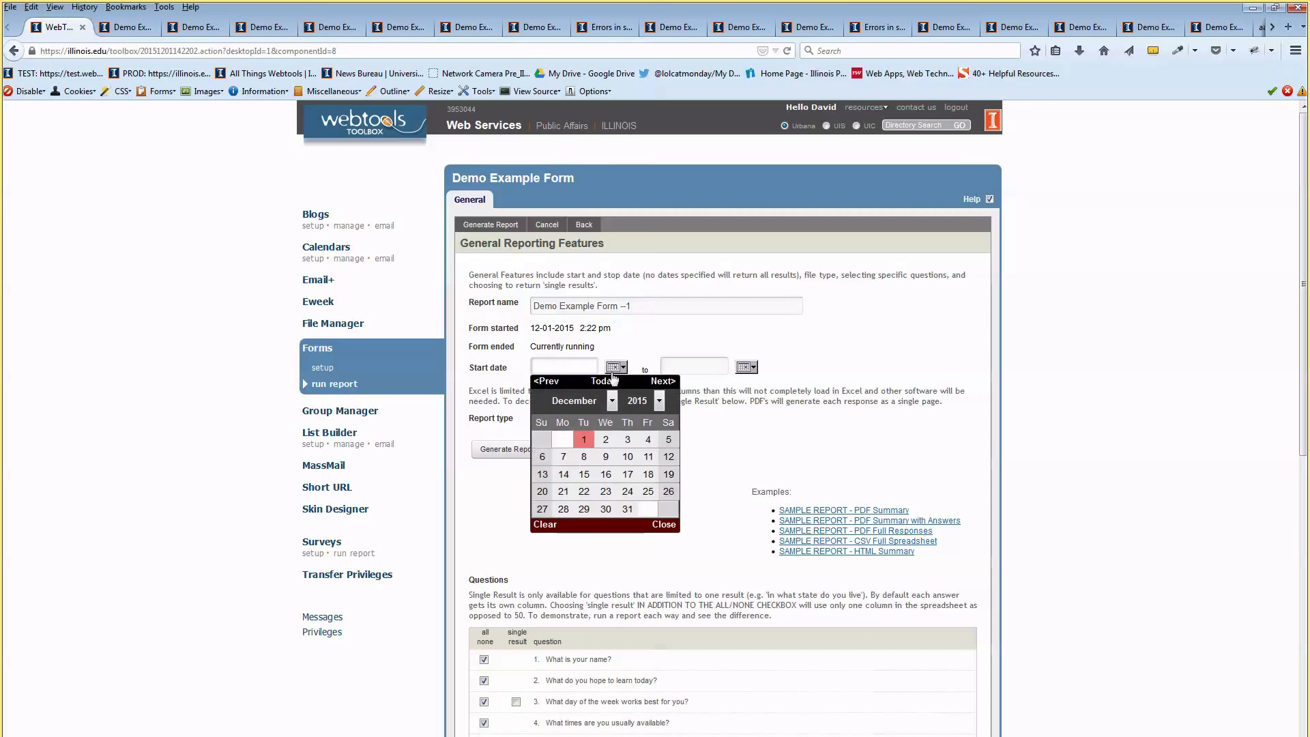
click(640, 342)
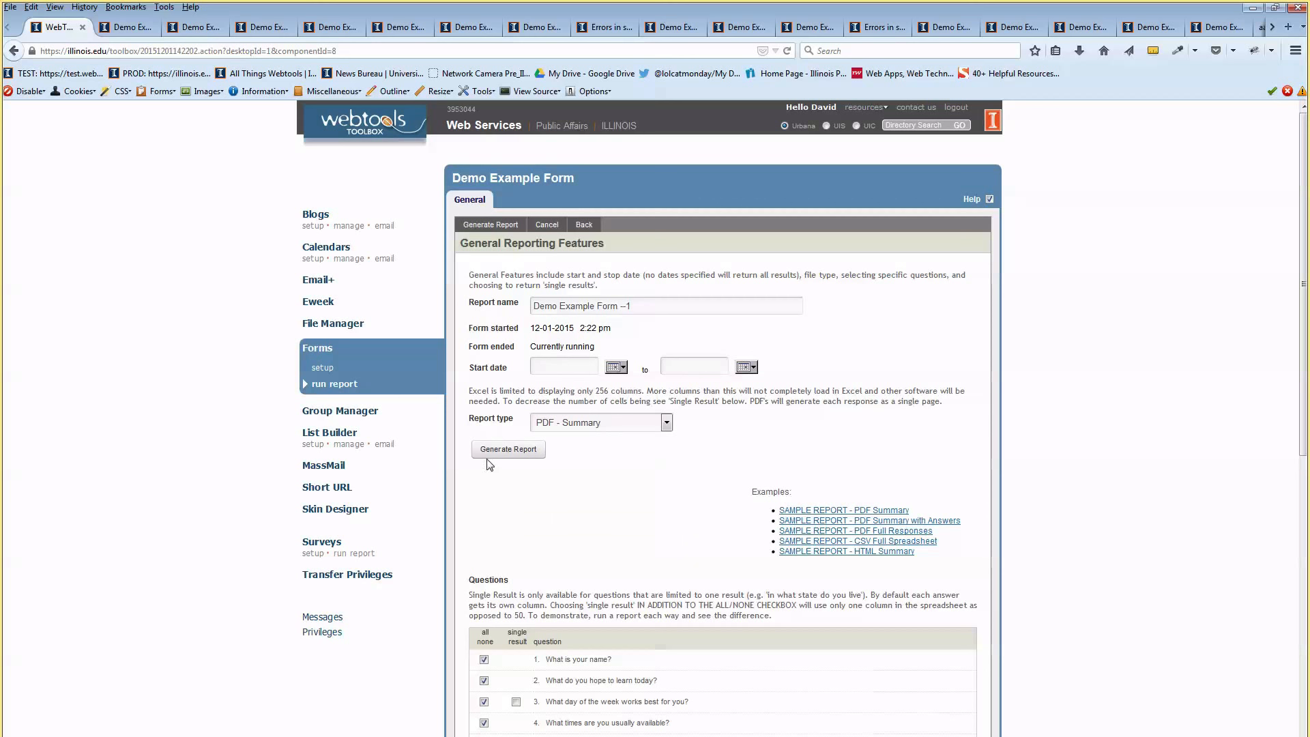
scroll(580, 445, down, 1)
scroll(571, 444, down, 2)
click(574, 344)
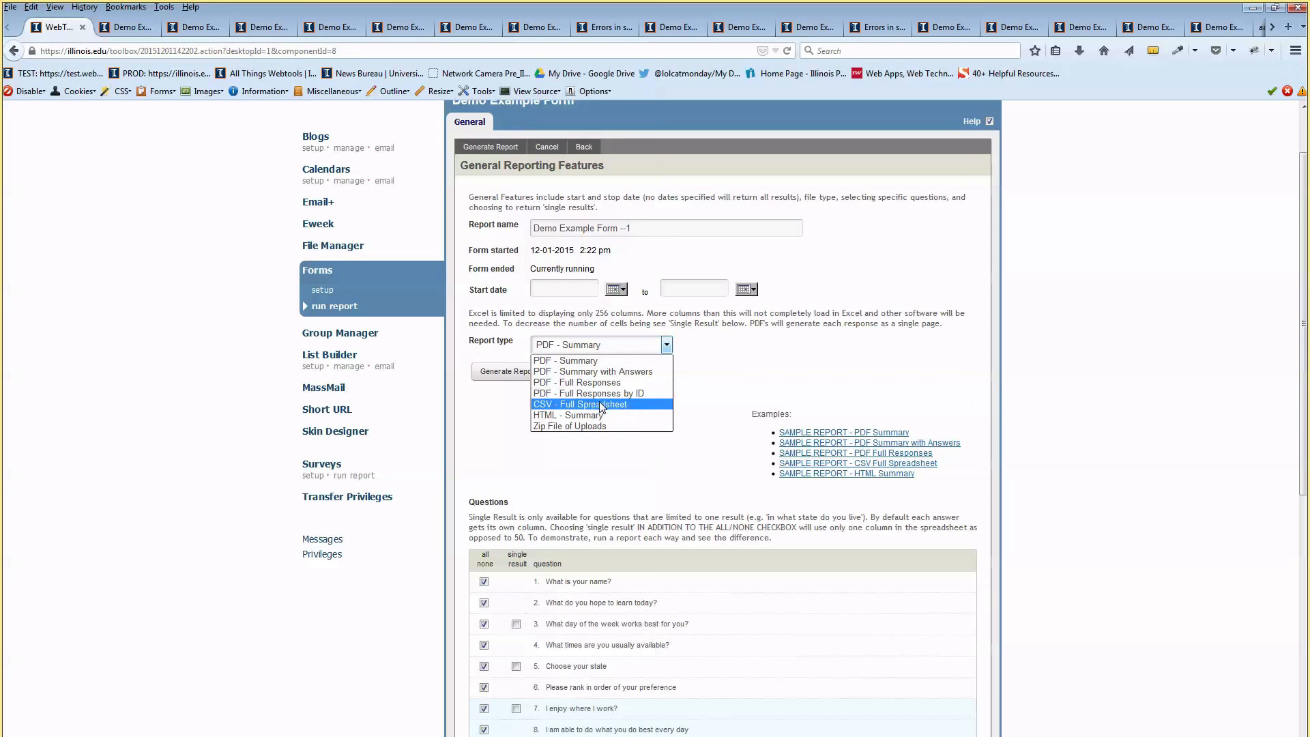
click(705, 354)
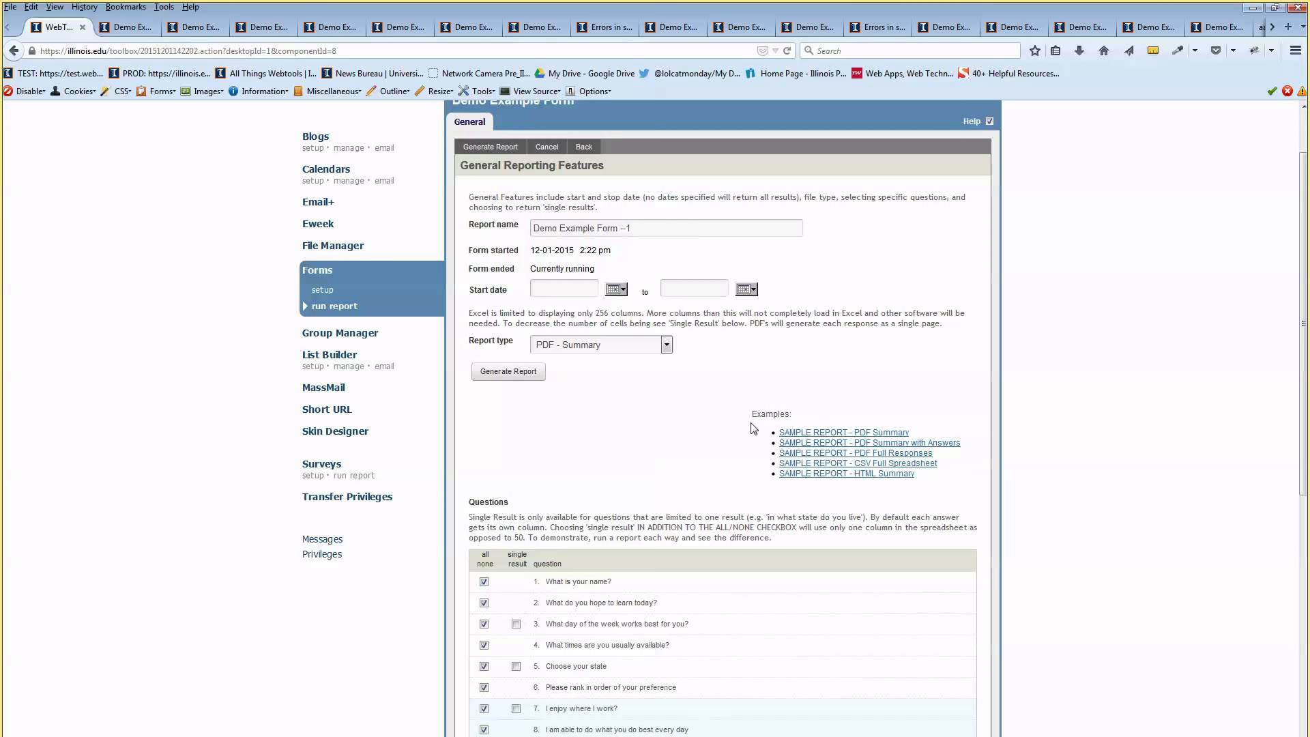
click(807, 467)
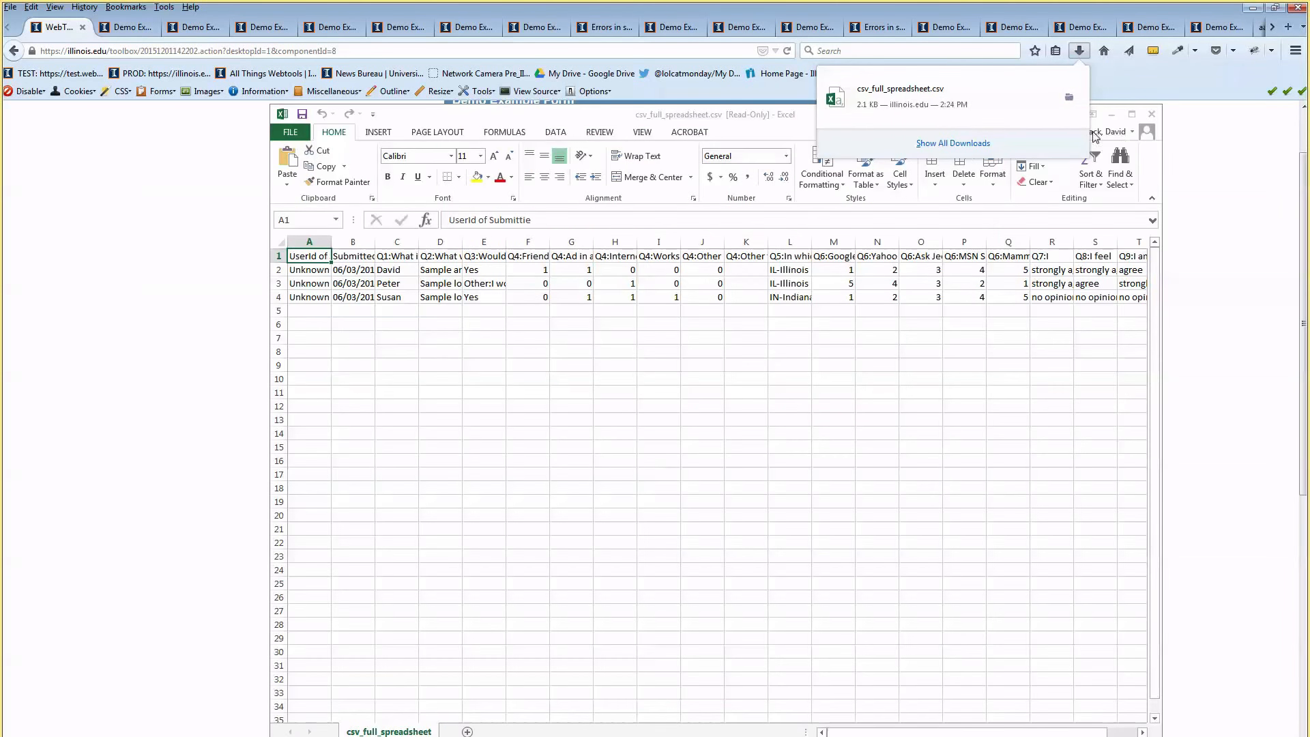
Widen column A to read the three responses' user ids, then close Excel without saving
click(486, 323)
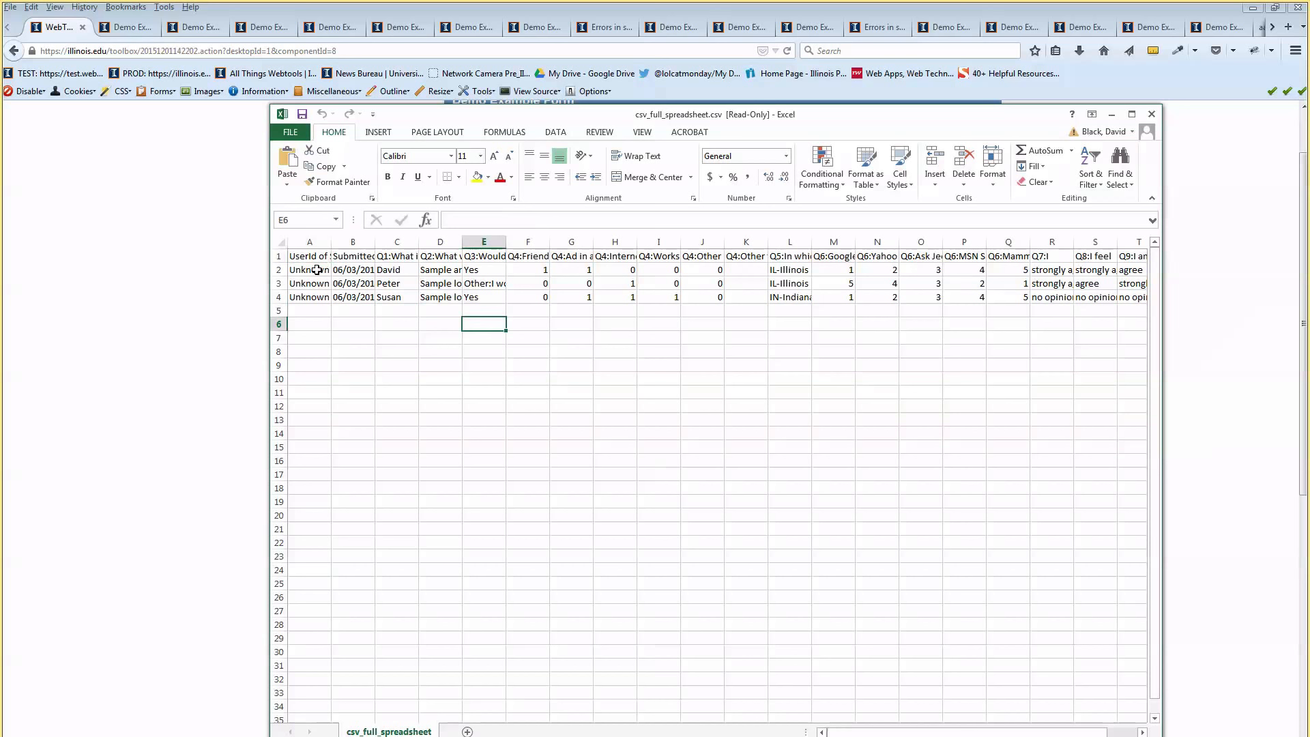
drag(331, 242, 443, 242)
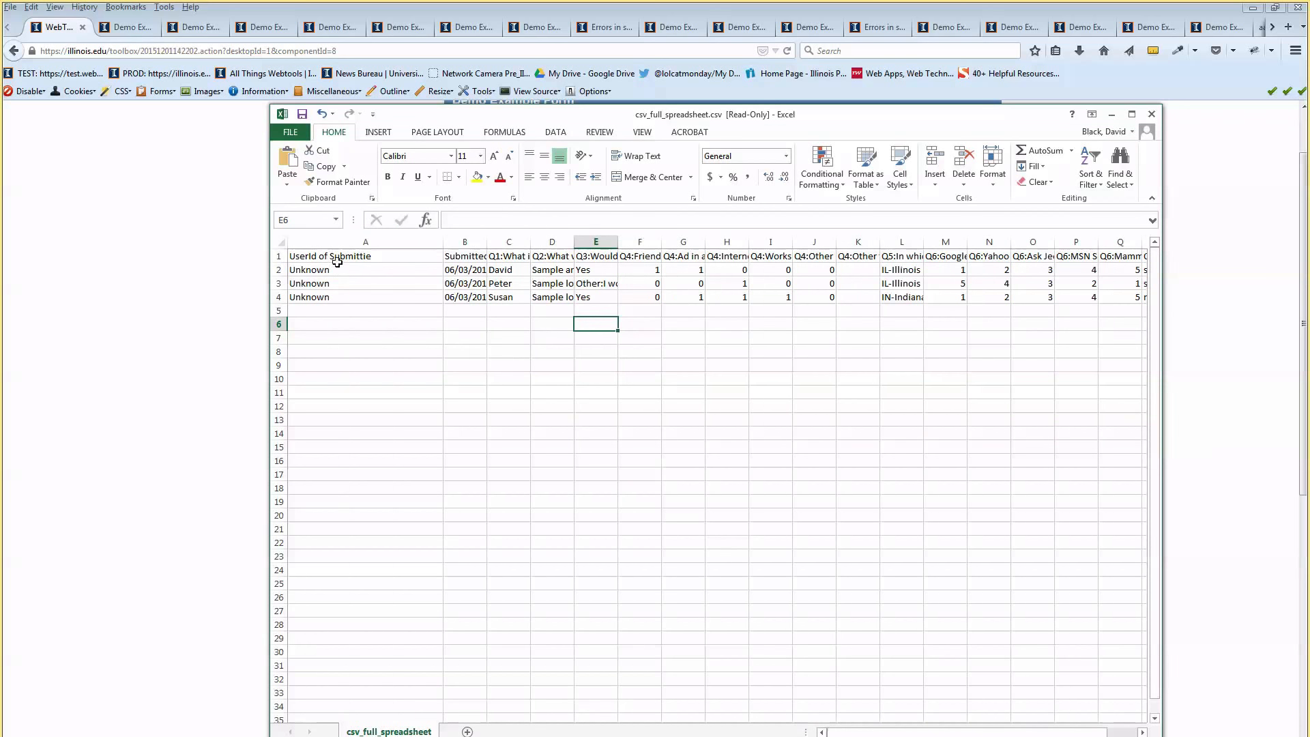
click(337, 258)
click(333, 269)
click(329, 283)
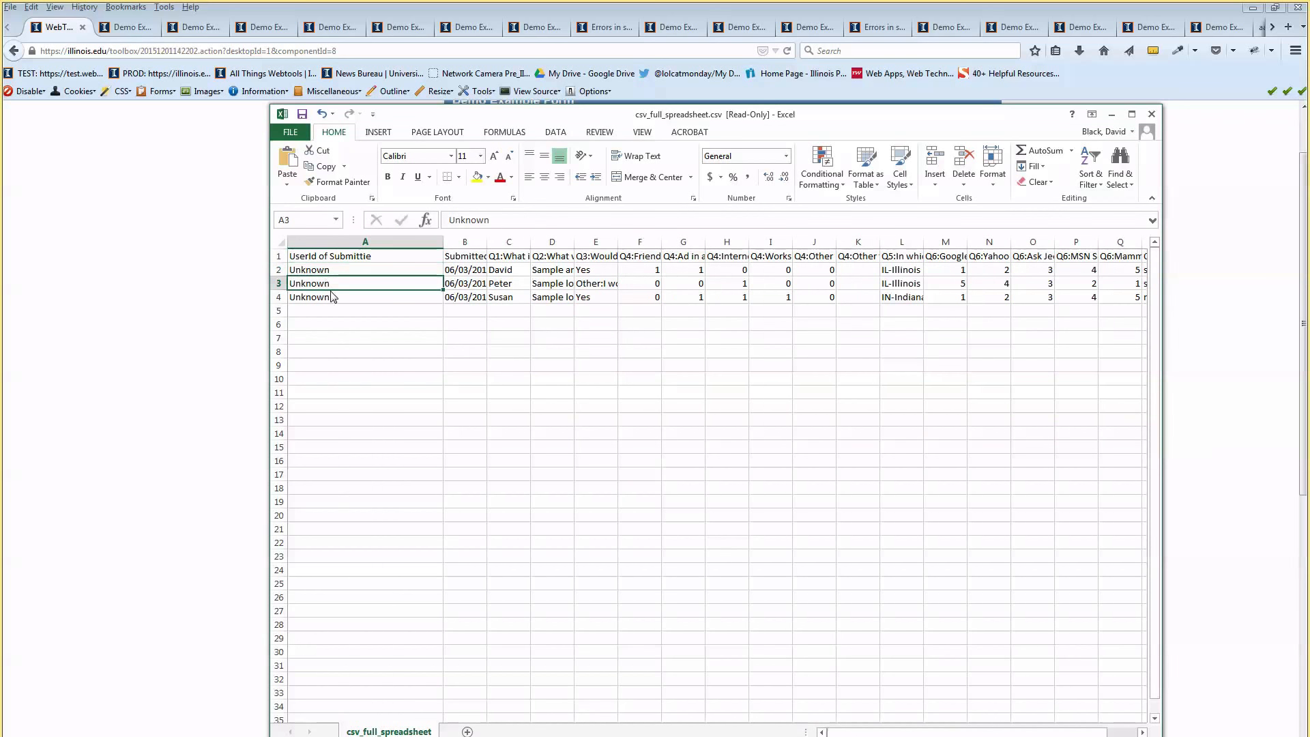
click(332, 297)
key(Up)
key(Up)
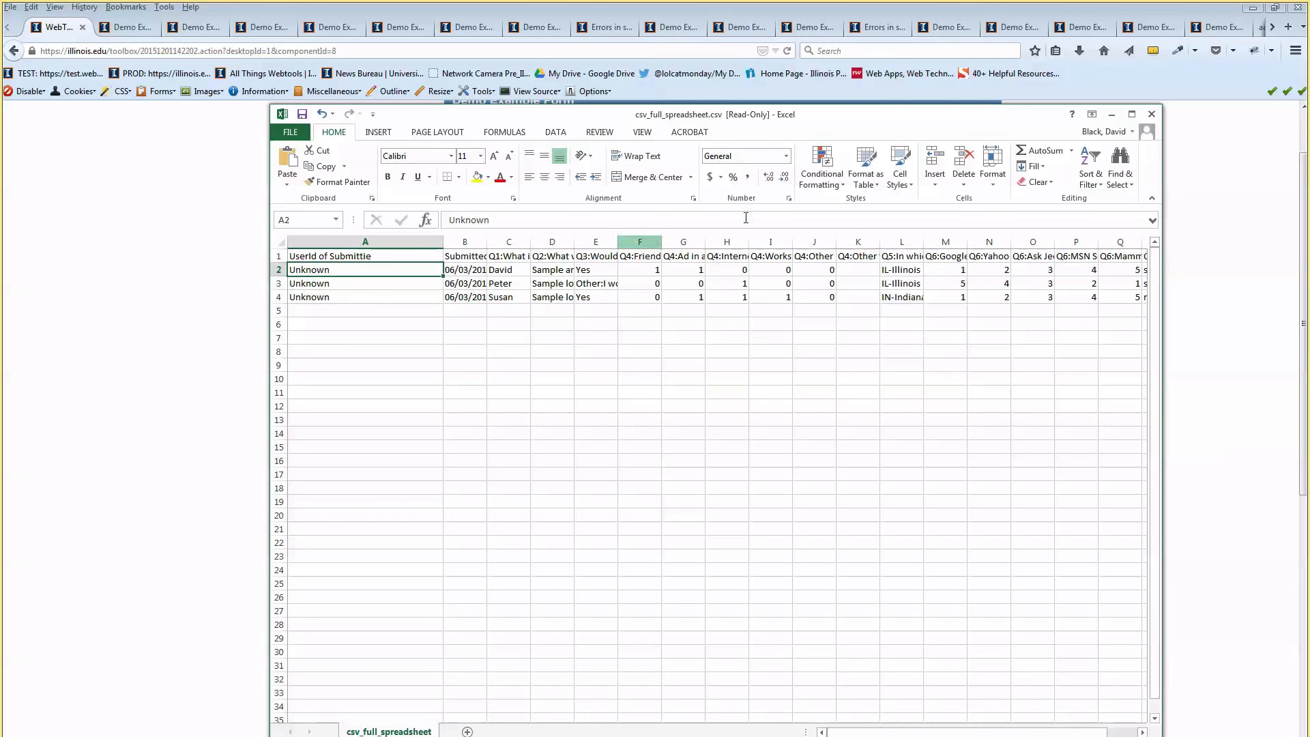
click(1151, 114)
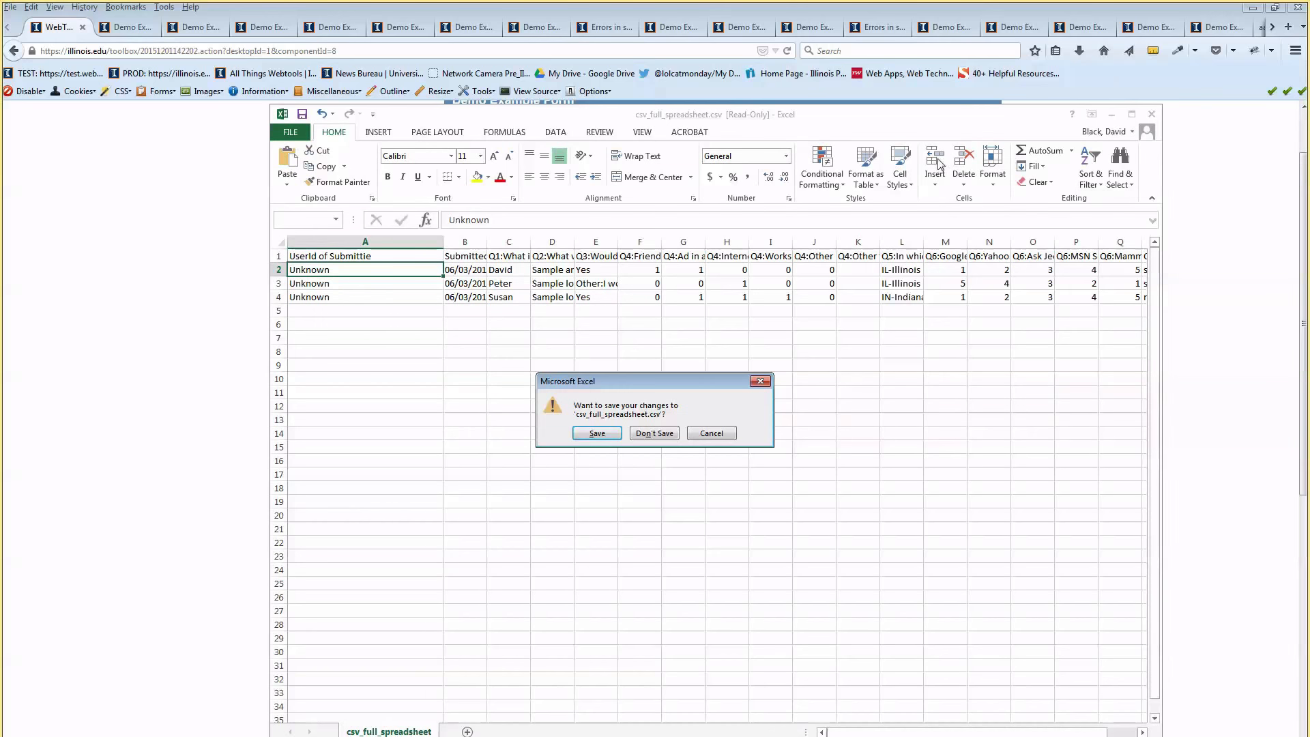
click(653, 435)
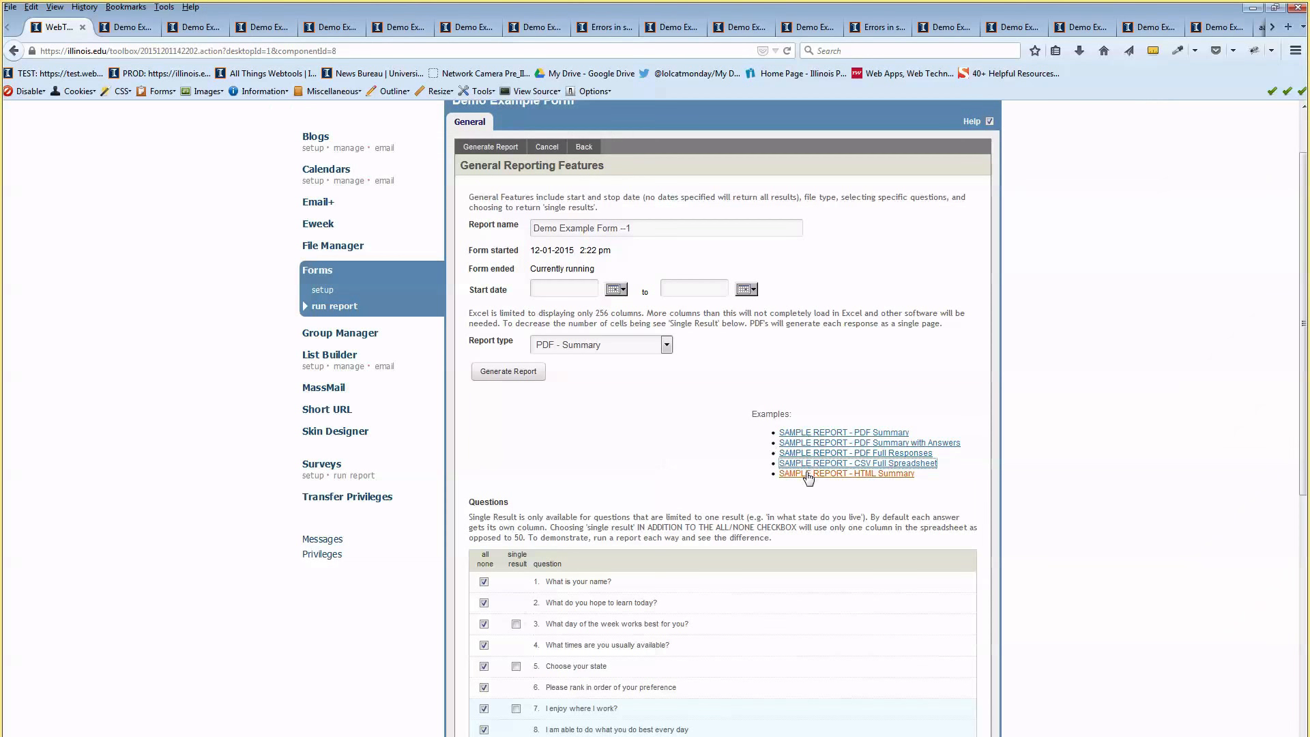
Set the report type to CSV - Full Spreadsheet and generate the report
click(578, 345)
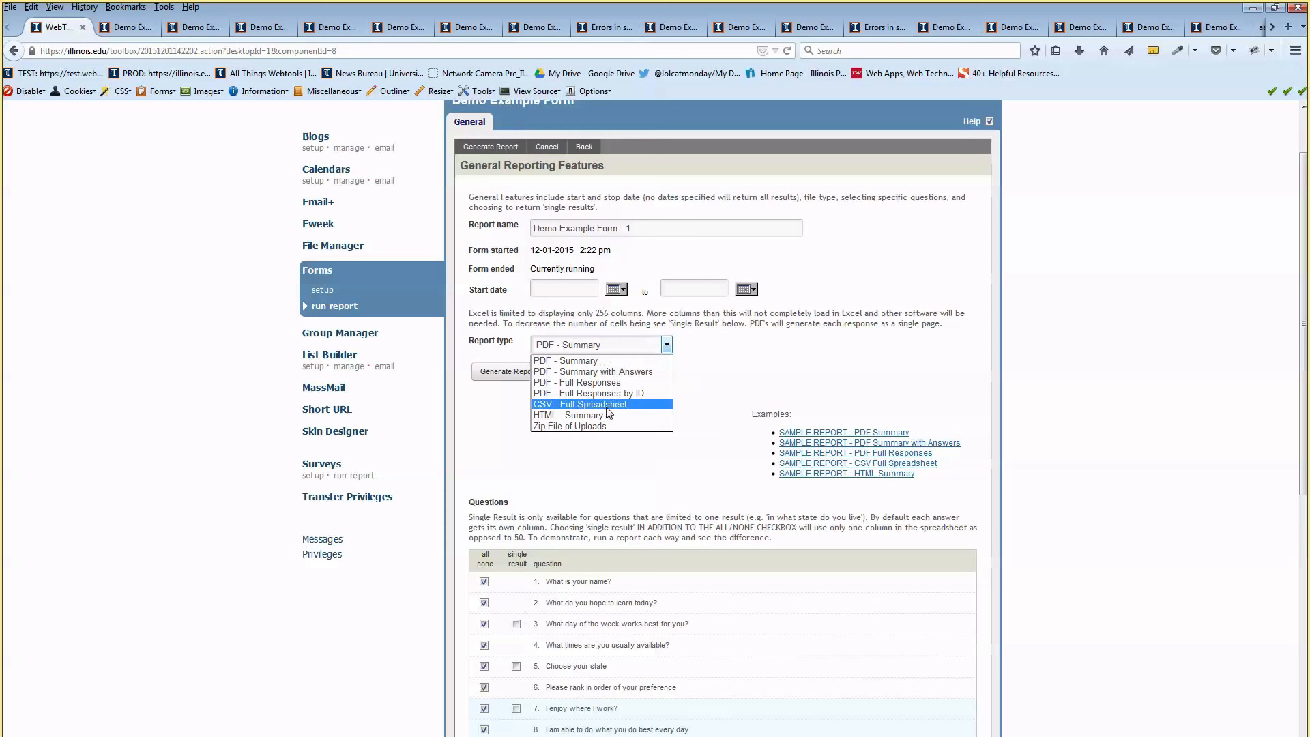
click(603, 404)
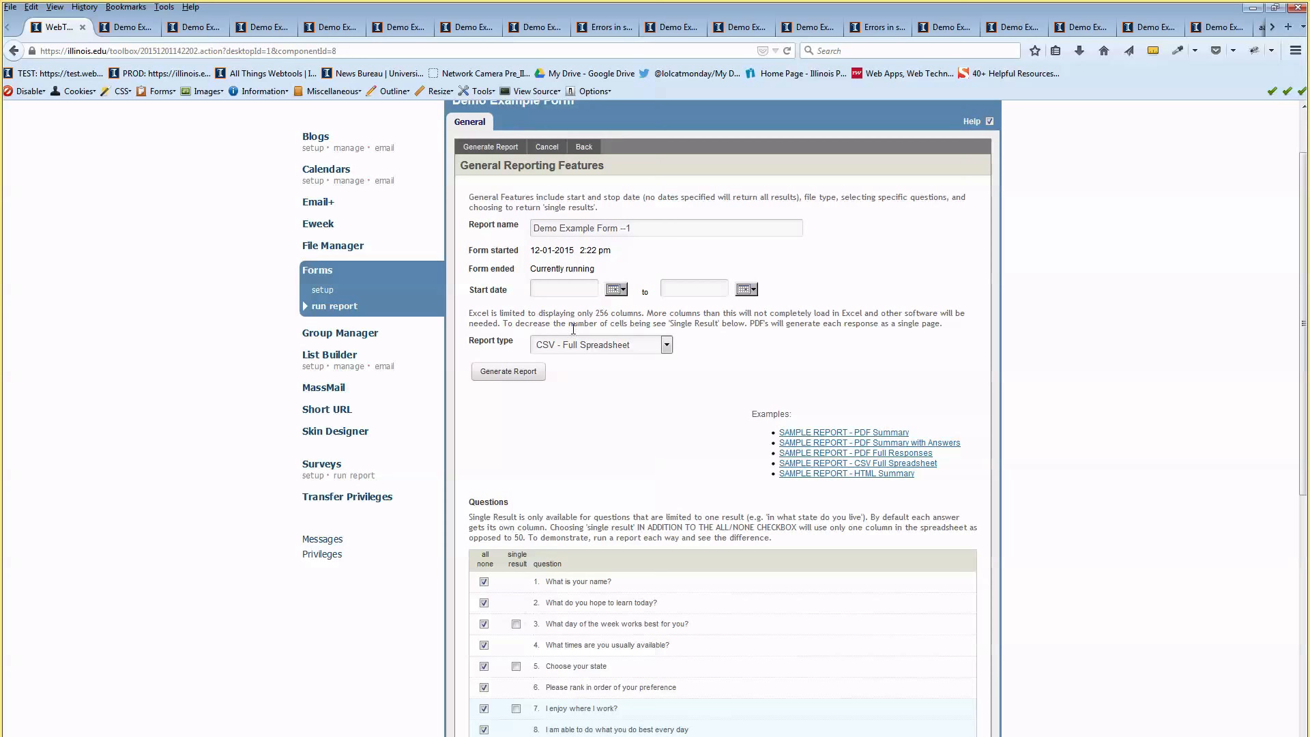
click(496, 377)
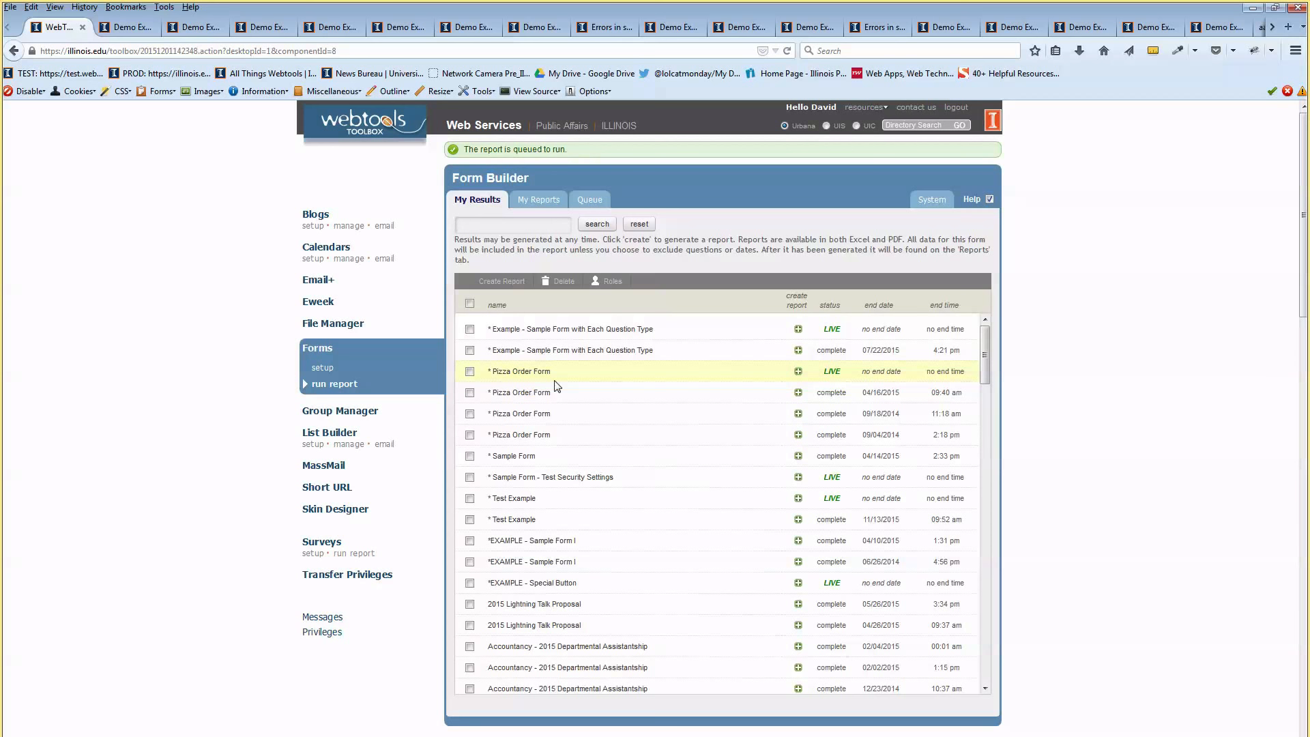
In My Reports, download the Demo Example Form --1 report as 251385.csv
click(539, 200)
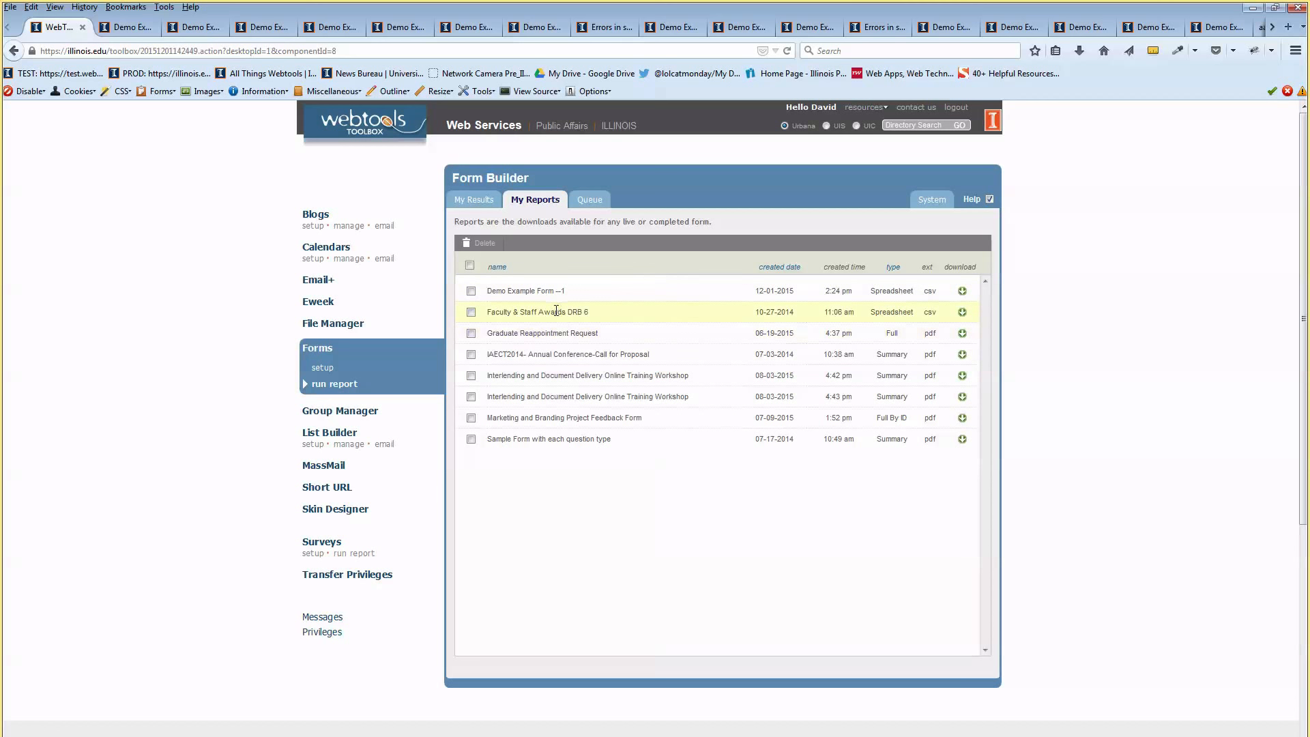
click(961, 290)
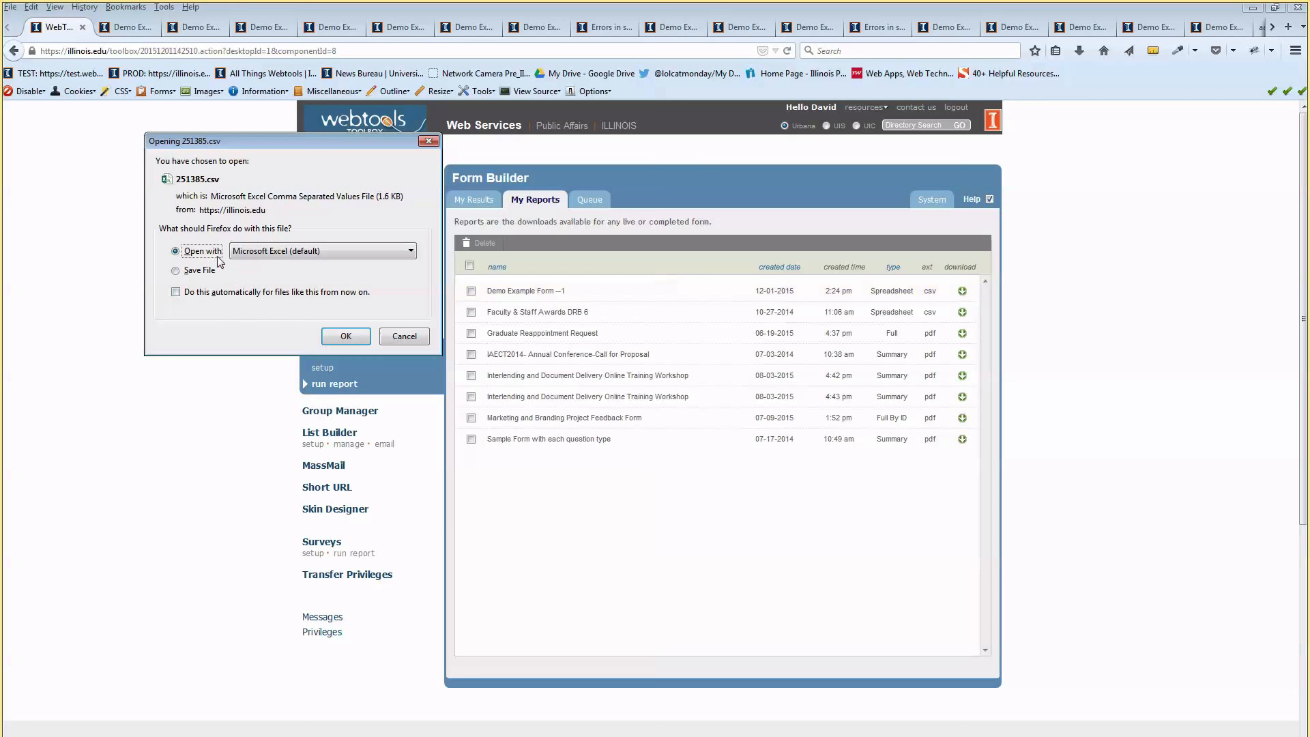
Open 251385.csv in Excel, resize columns A and D, and inspect columns J, K and cell F2
click(346, 337)
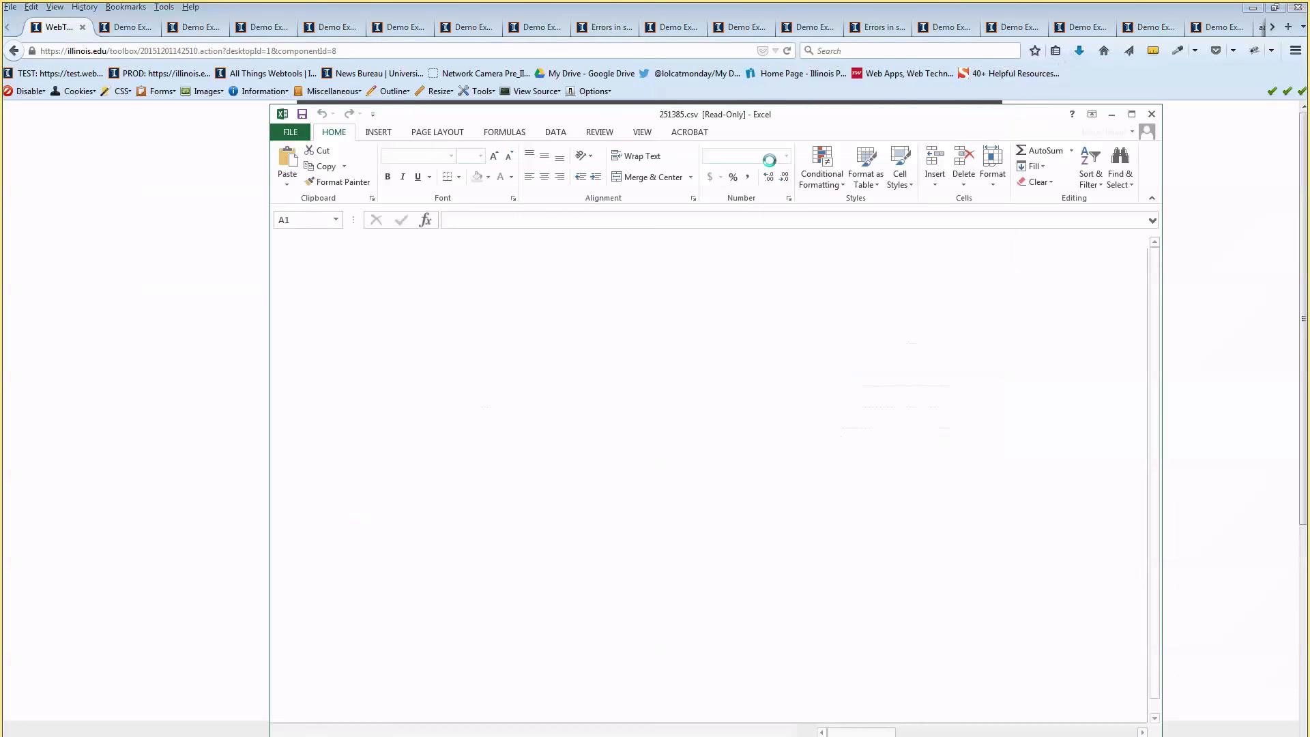
drag(730, 118, 720, 6)
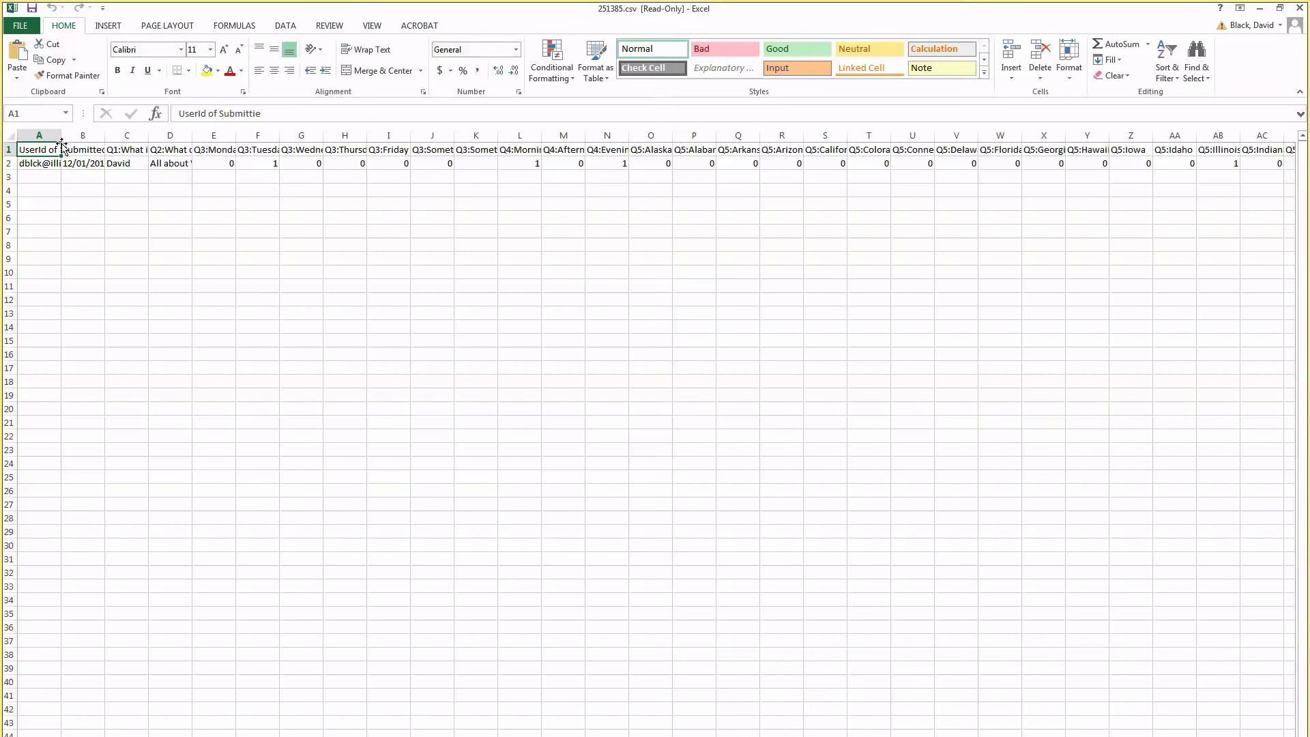
drag(63, 137, 183, 137)
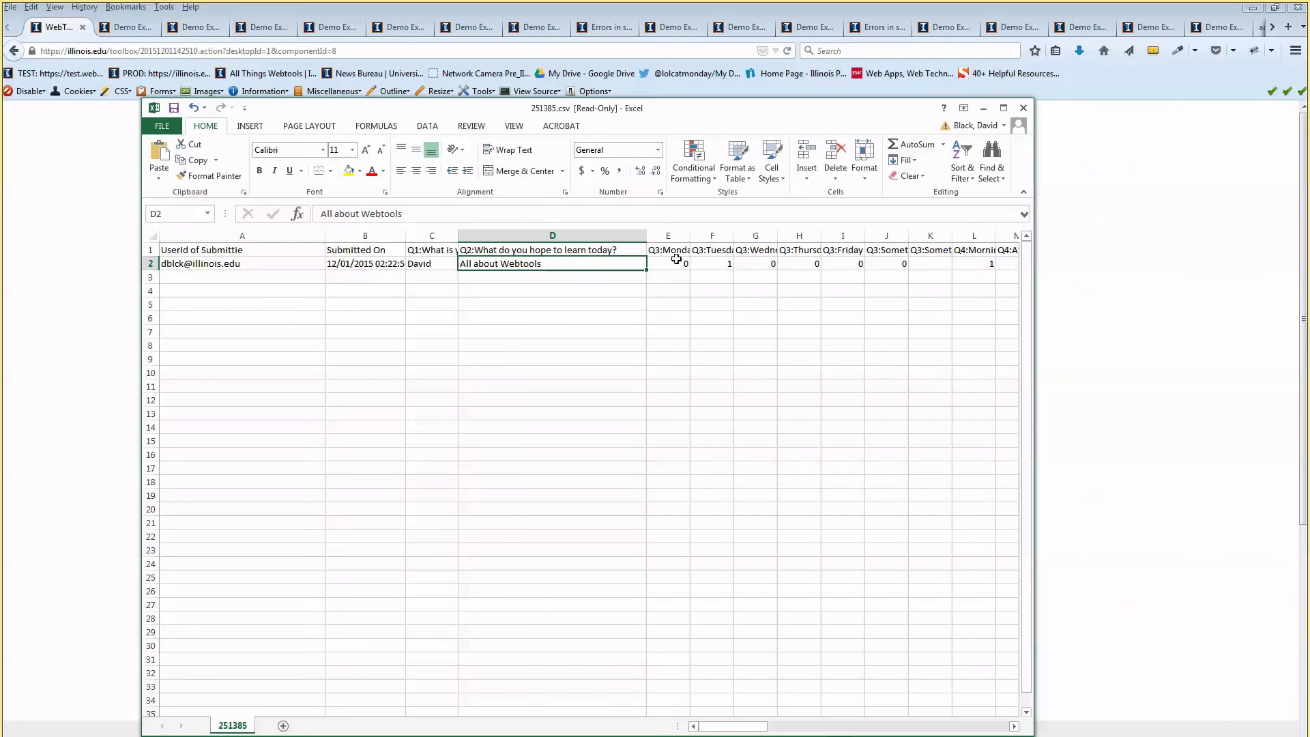
drag(647, 236, 504, 236)
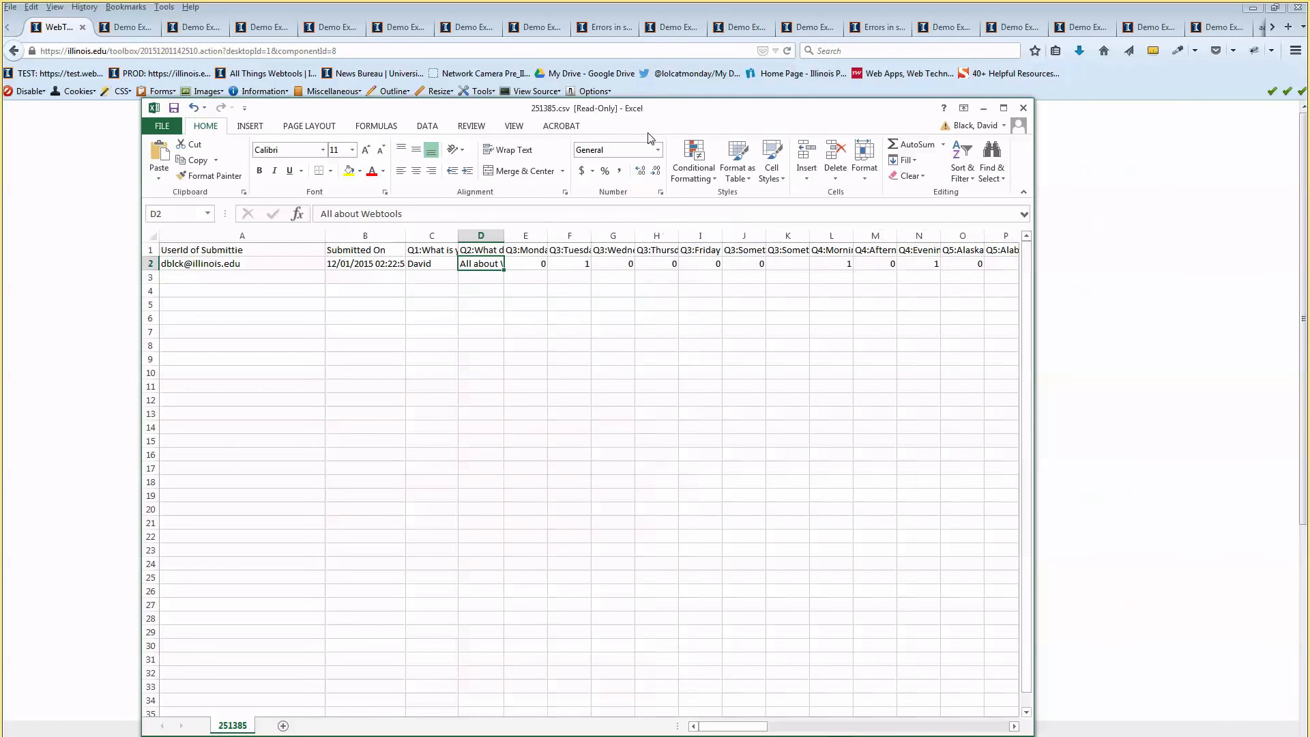
drag(648, 107, 625, 99)
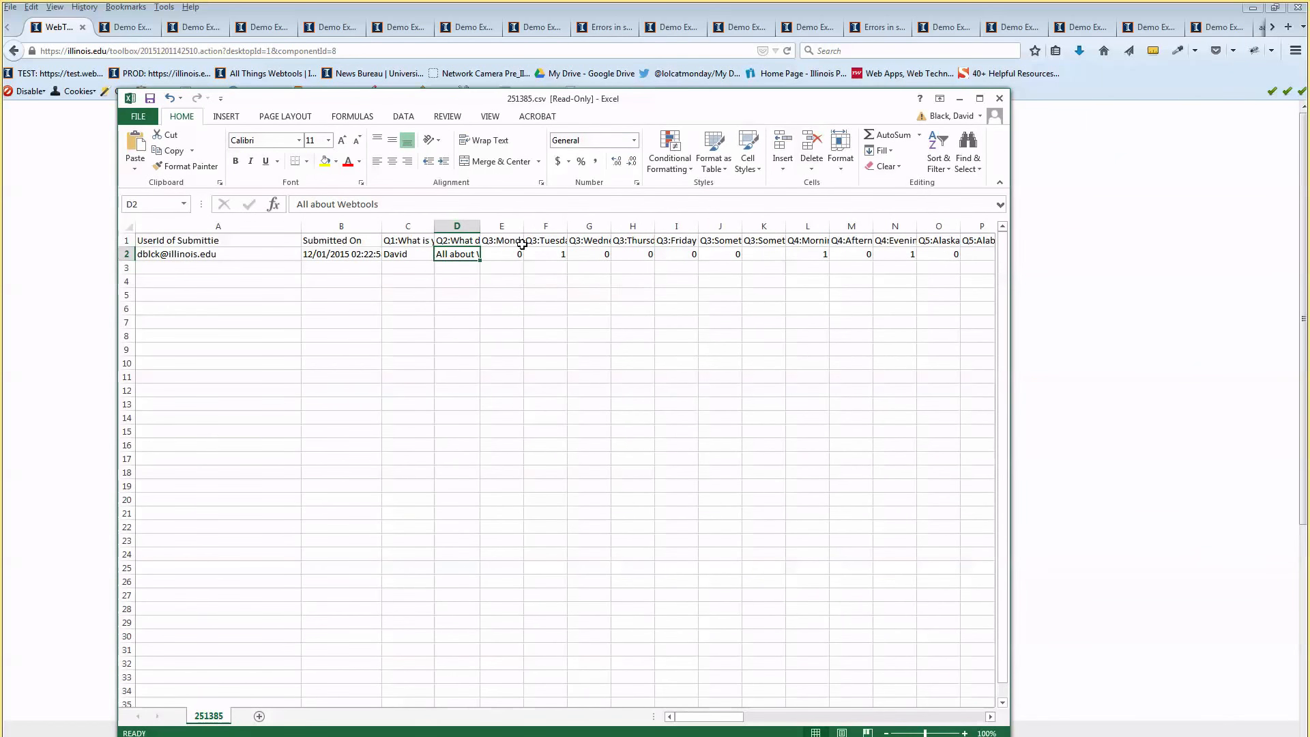
click(719, 227)
click(763, 226)
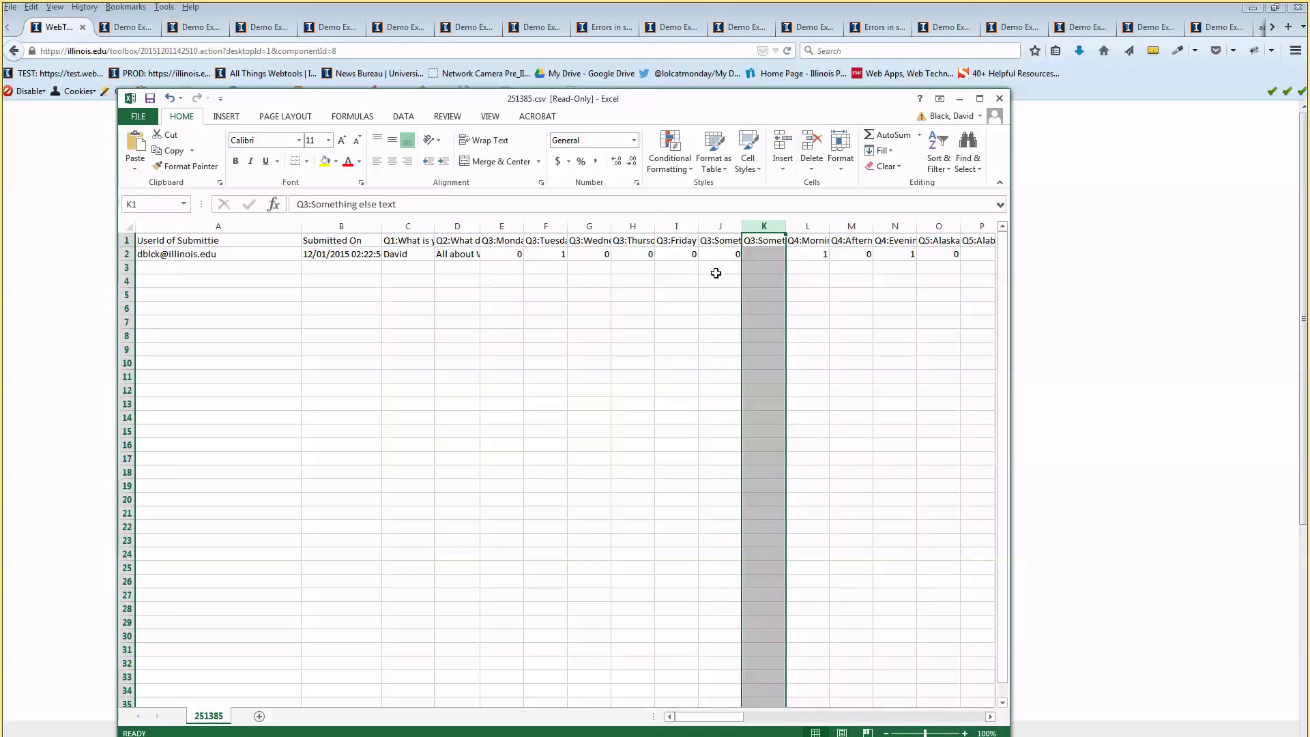
click(754, 254)
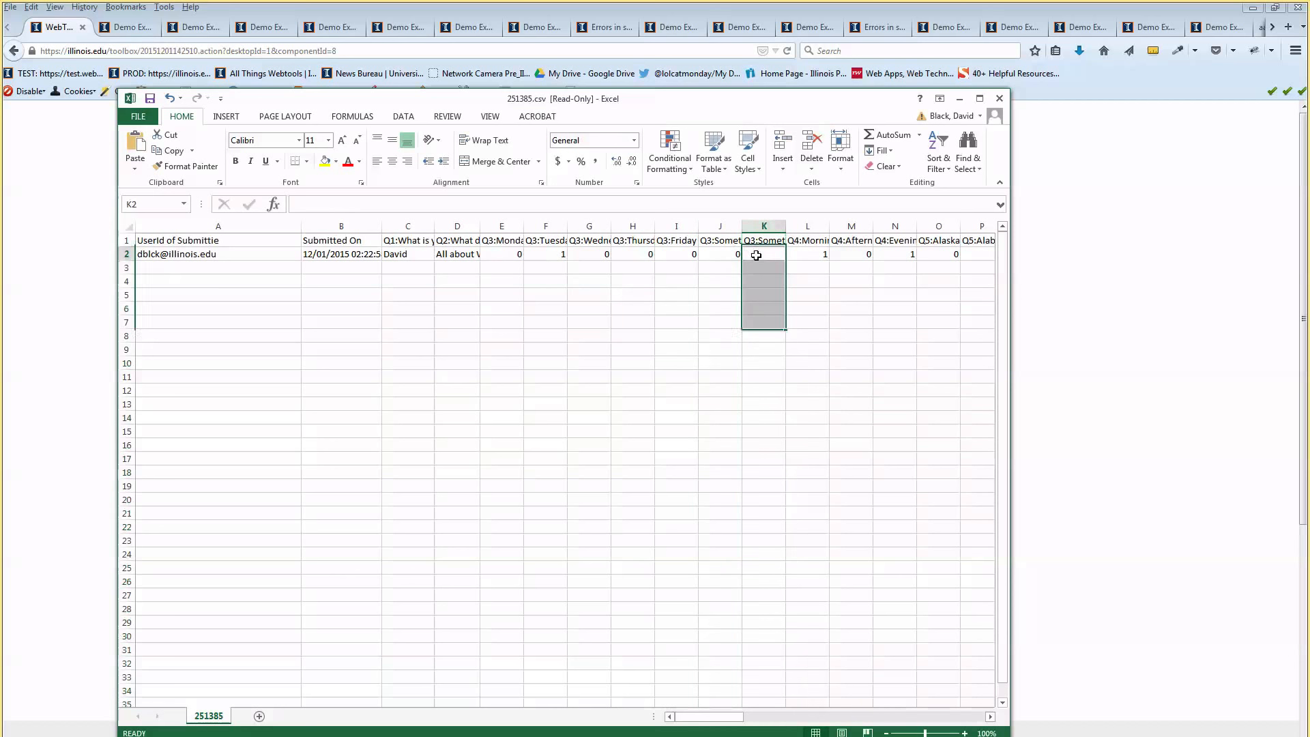
click(551, 258)
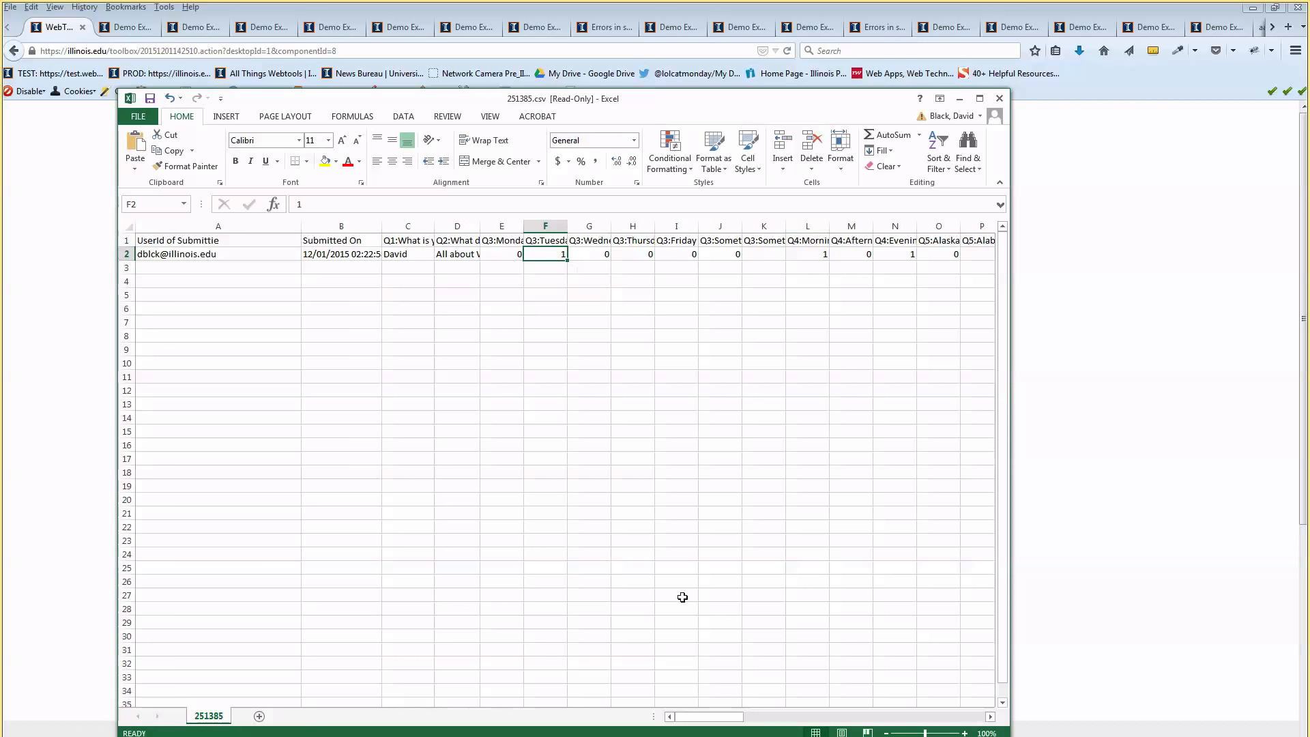
click(747, 278)
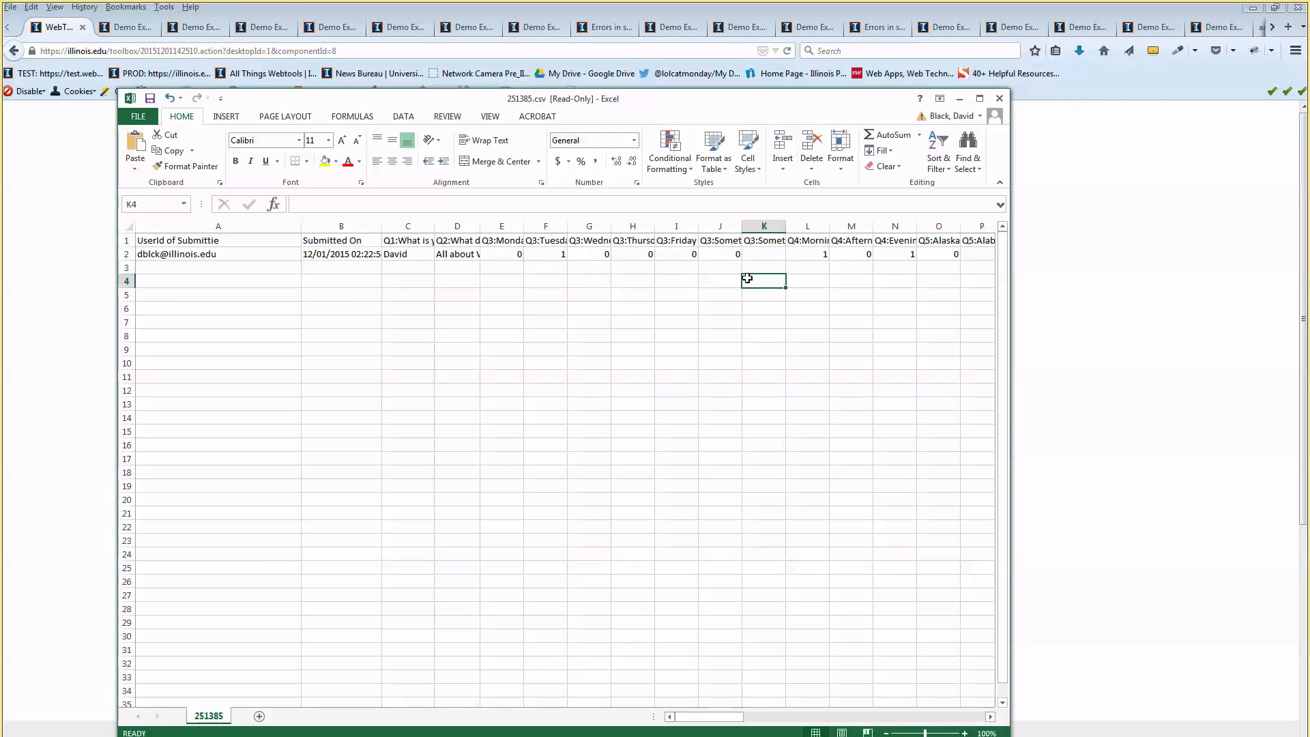
key(Right)
Close Excel and tick Single Result for questions 3, 5 and 7
click(999, 98)
scroll(723, 409, down, 3)
click(515, 469)
click(516, 511)
click(516, 554)
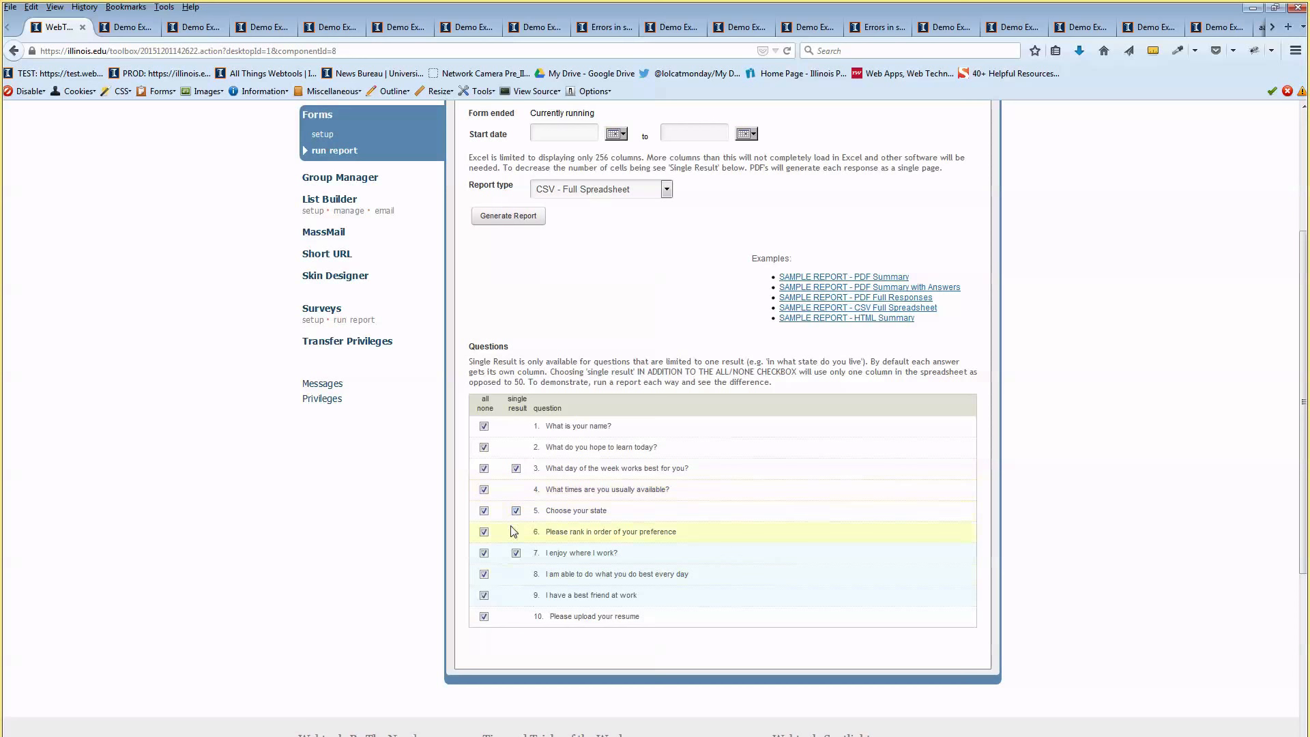
Rename the report to 'Demo Example Form --2', generate it, and show My Reports
scroll(614, 342, up, 3)
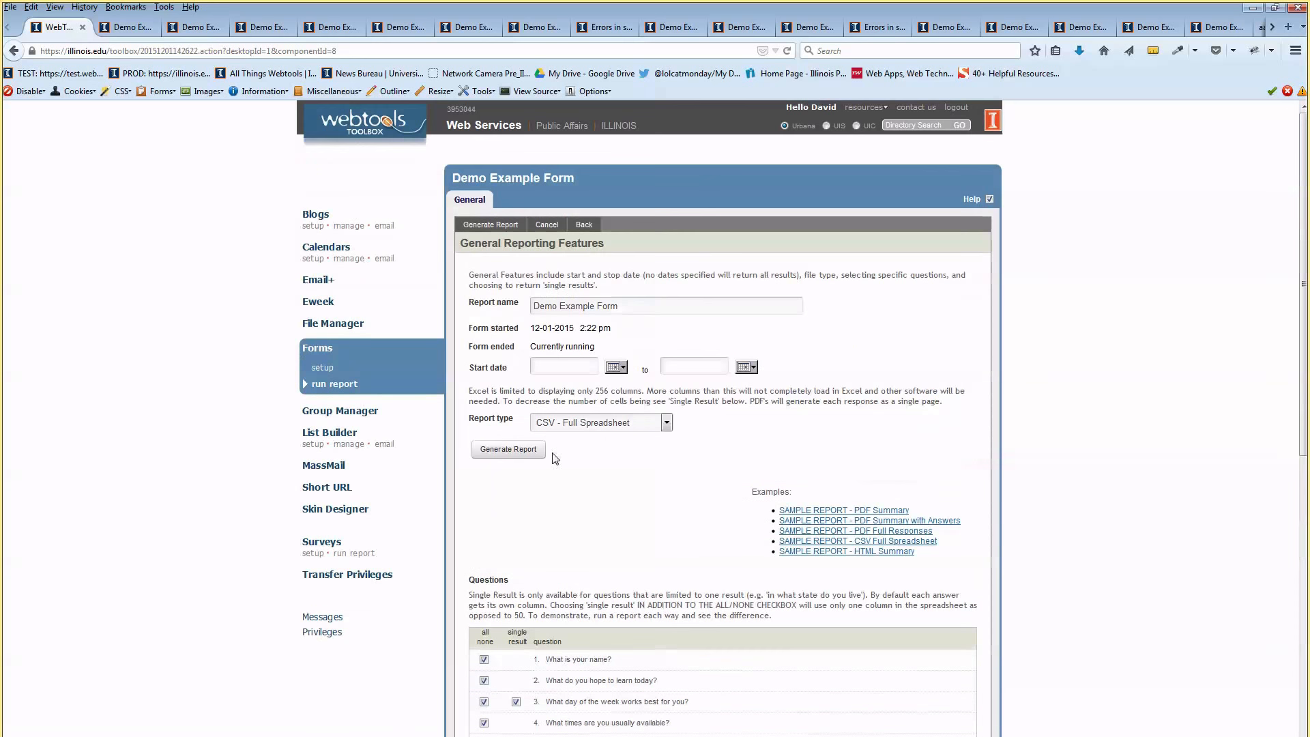
click(677, 301)
text(--2)
click(508, 449)
click(538, 199)
Open 251388.csv, widen columns D and E to read the Tuesday answer, then close without saving
click(962, 316)
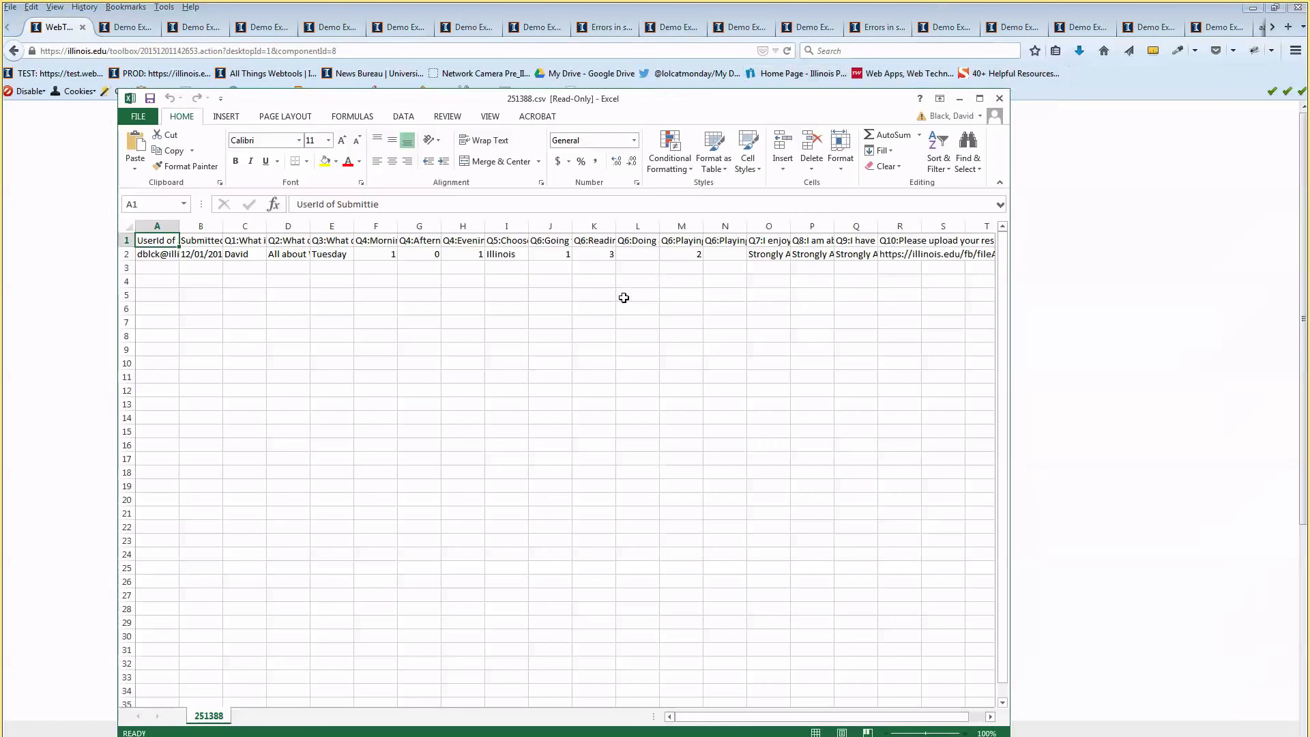
click(497, 255)
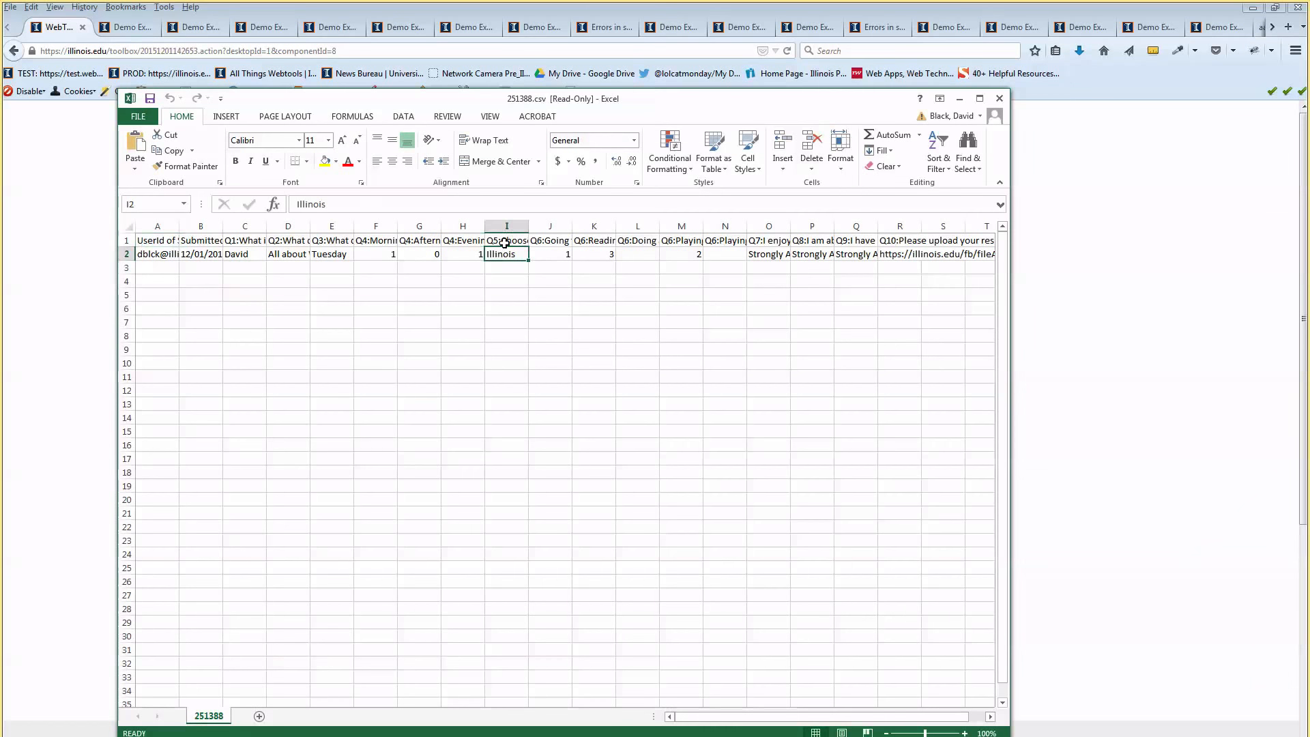
click(348, 240)
drag(353, 227, 405, 228)
drag(349, 258, 355, 265)
drag(309, 227, 352, 227)
click(699, 309)
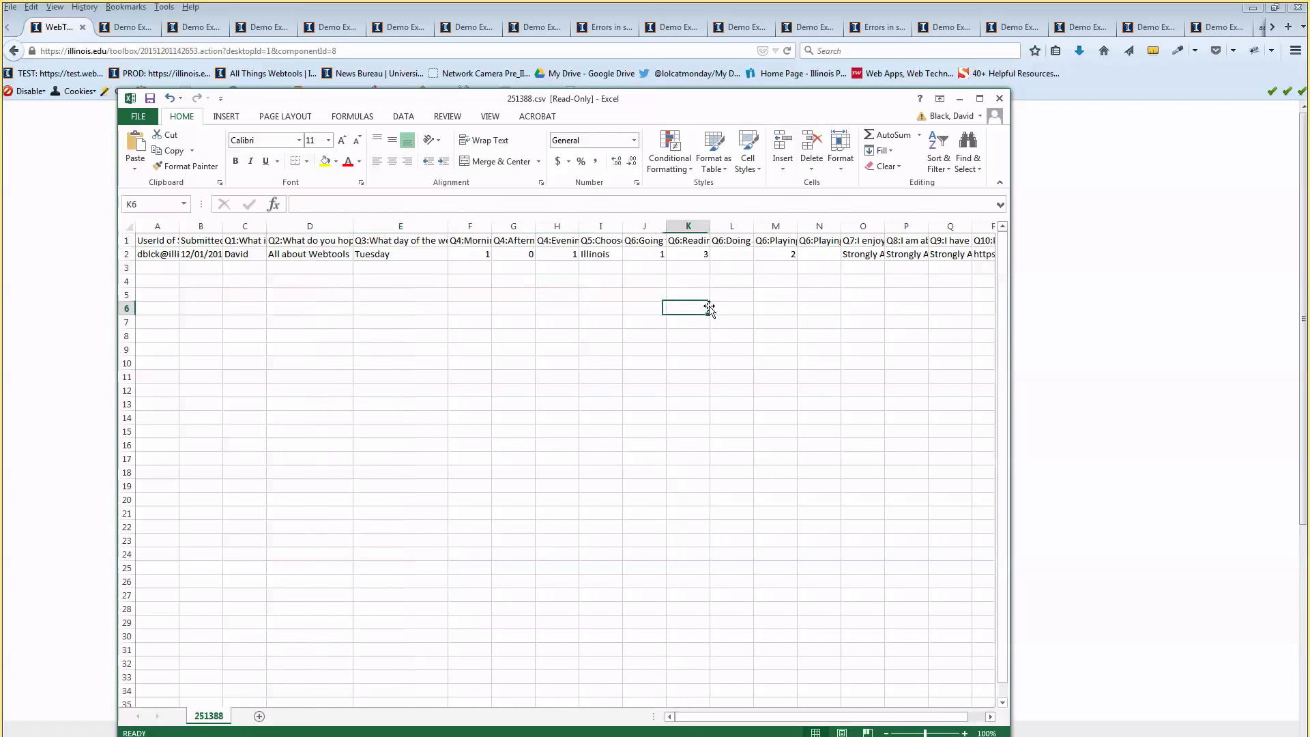
click(1000, 98)
click(654, 434)
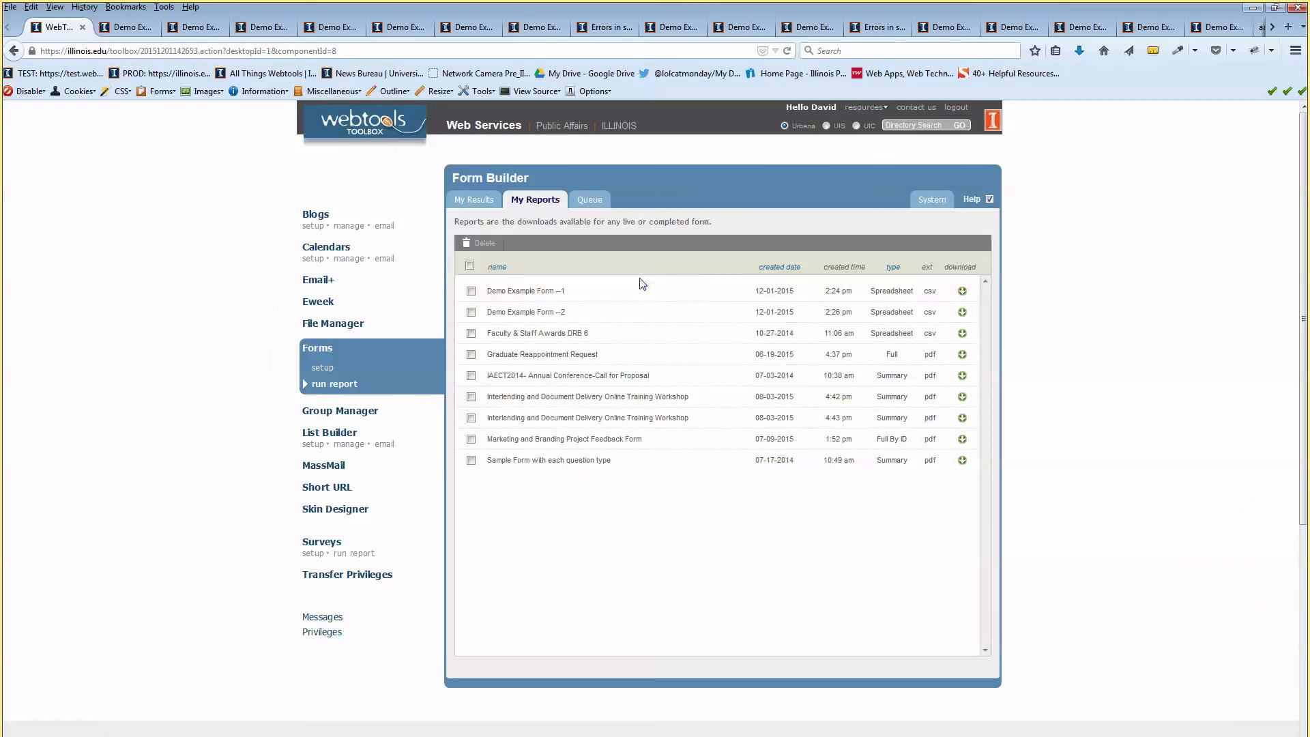
From My Results, start a Demo Example Form report of type PDF - Full Responses by ID
click(474, 200)
scroll(682, 477, down, 5)
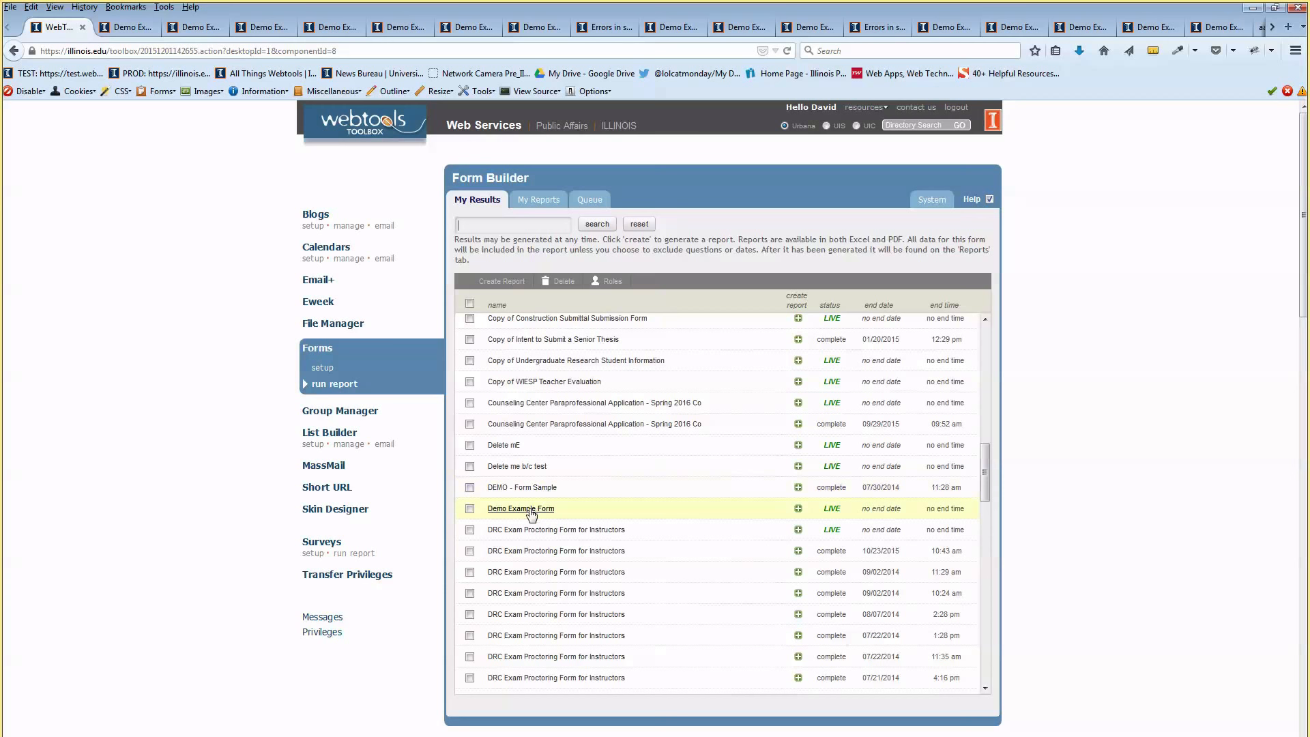
click(798, 508)
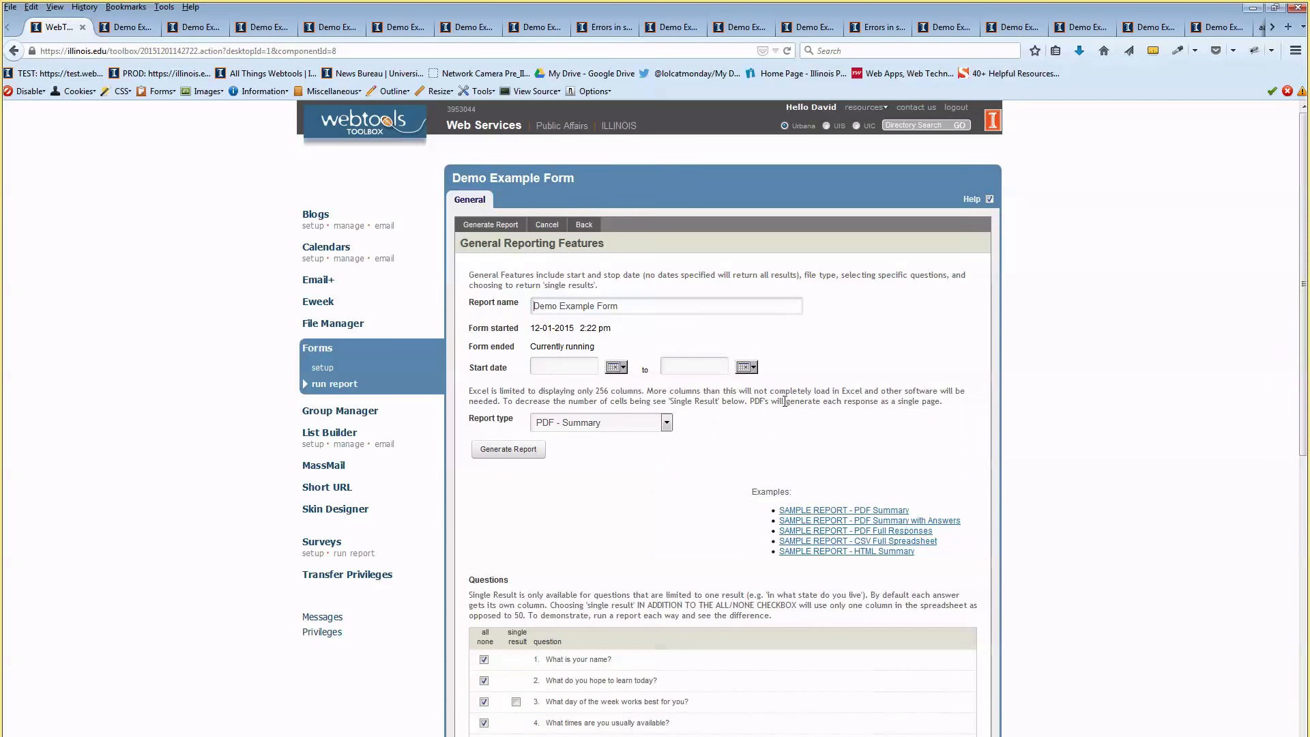
click(638, 429)
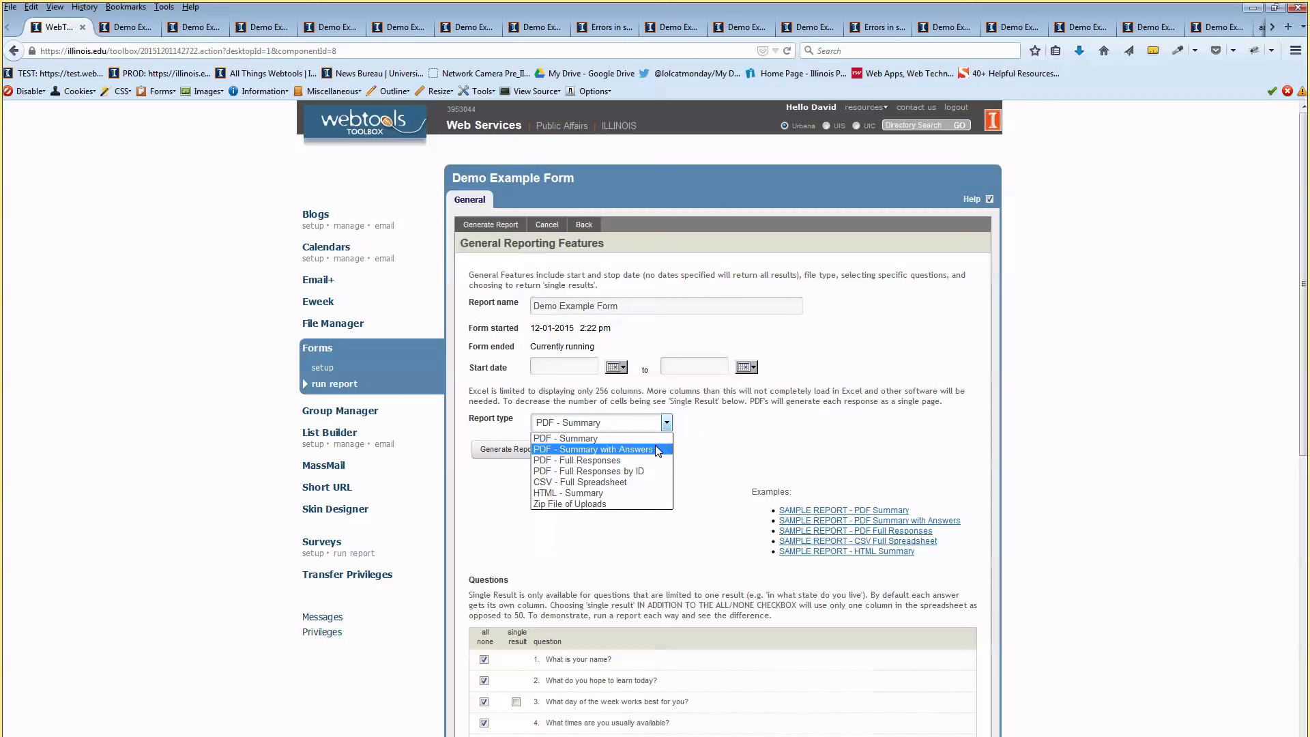
click(592, 478)
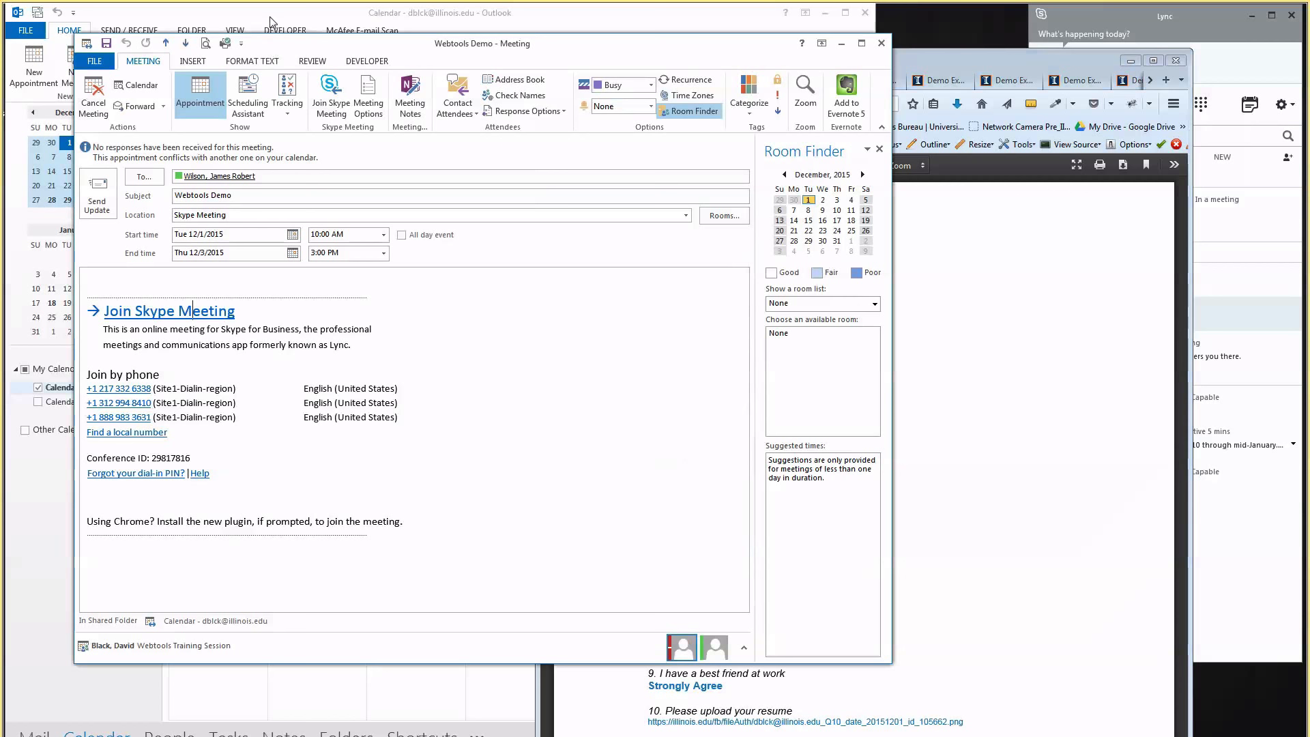
In the Inbox, open the Demo Example Form results message and highlight its Email Header and Footer
key(Escape)
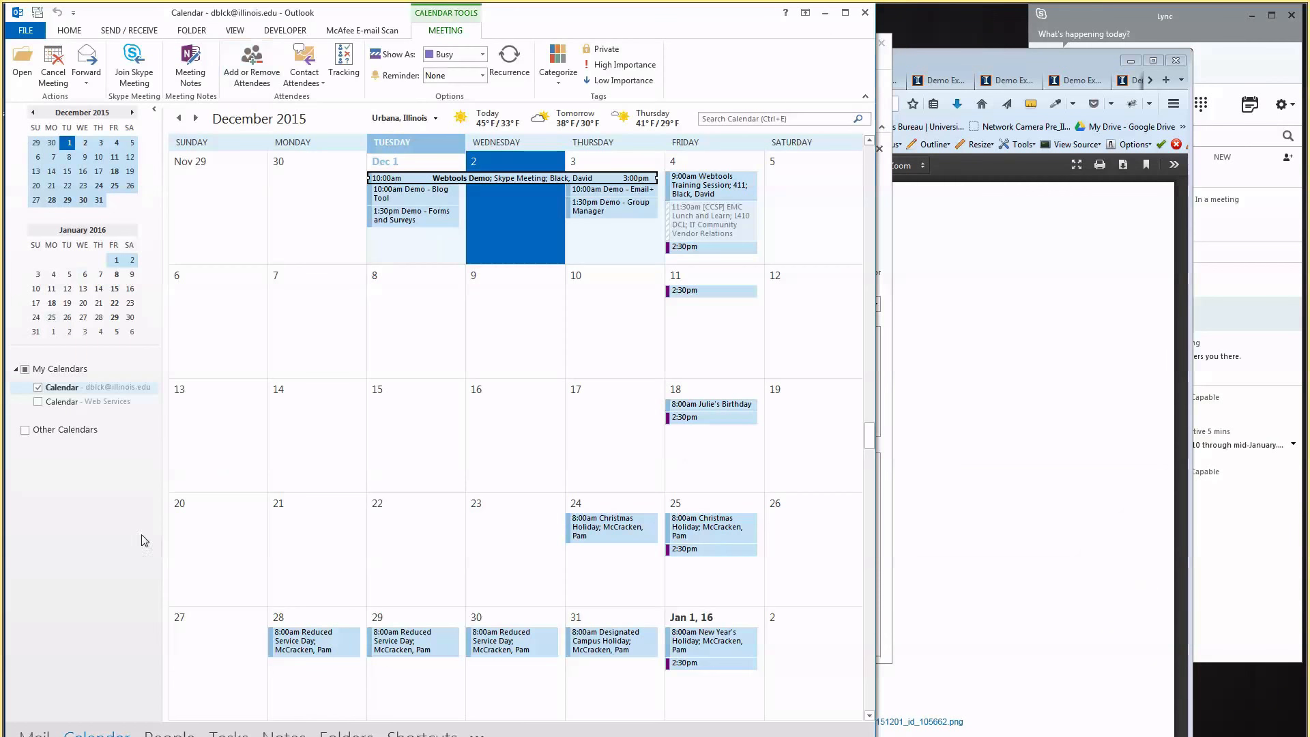
key(ctrl+1)
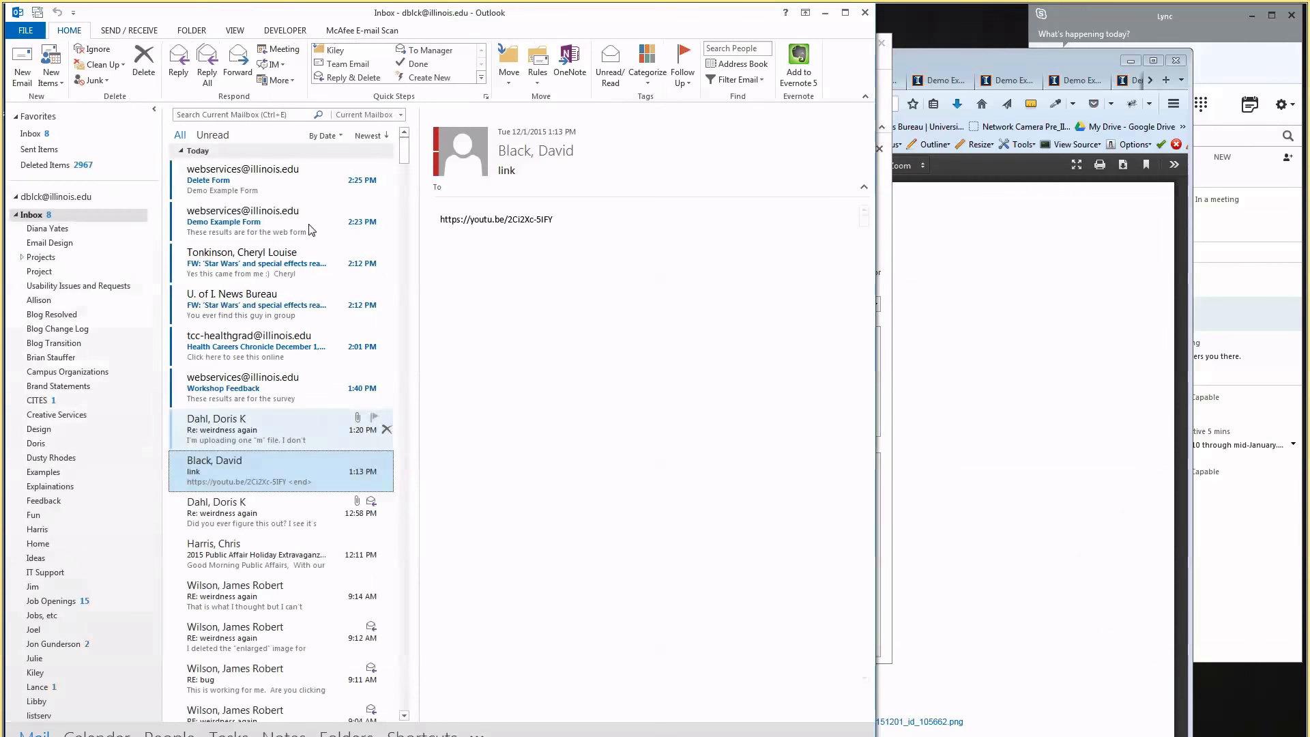
click(264, 179)
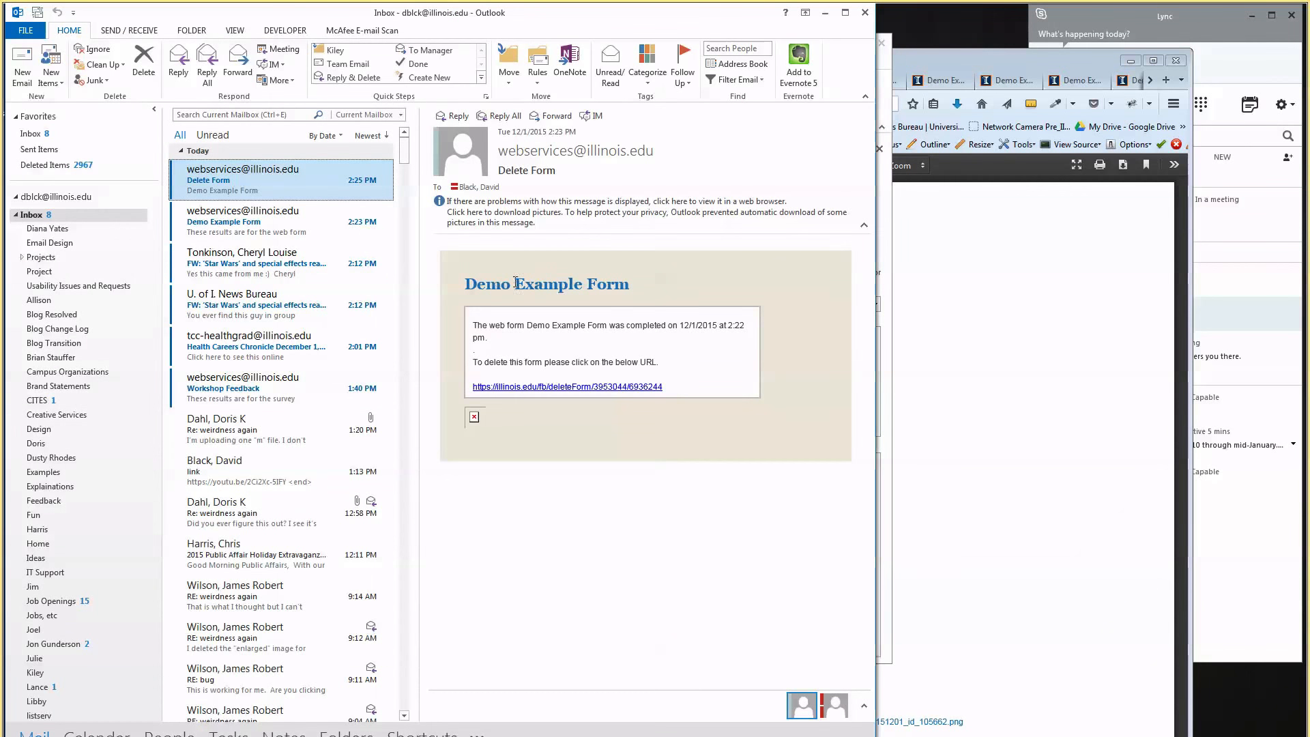
key(Down)
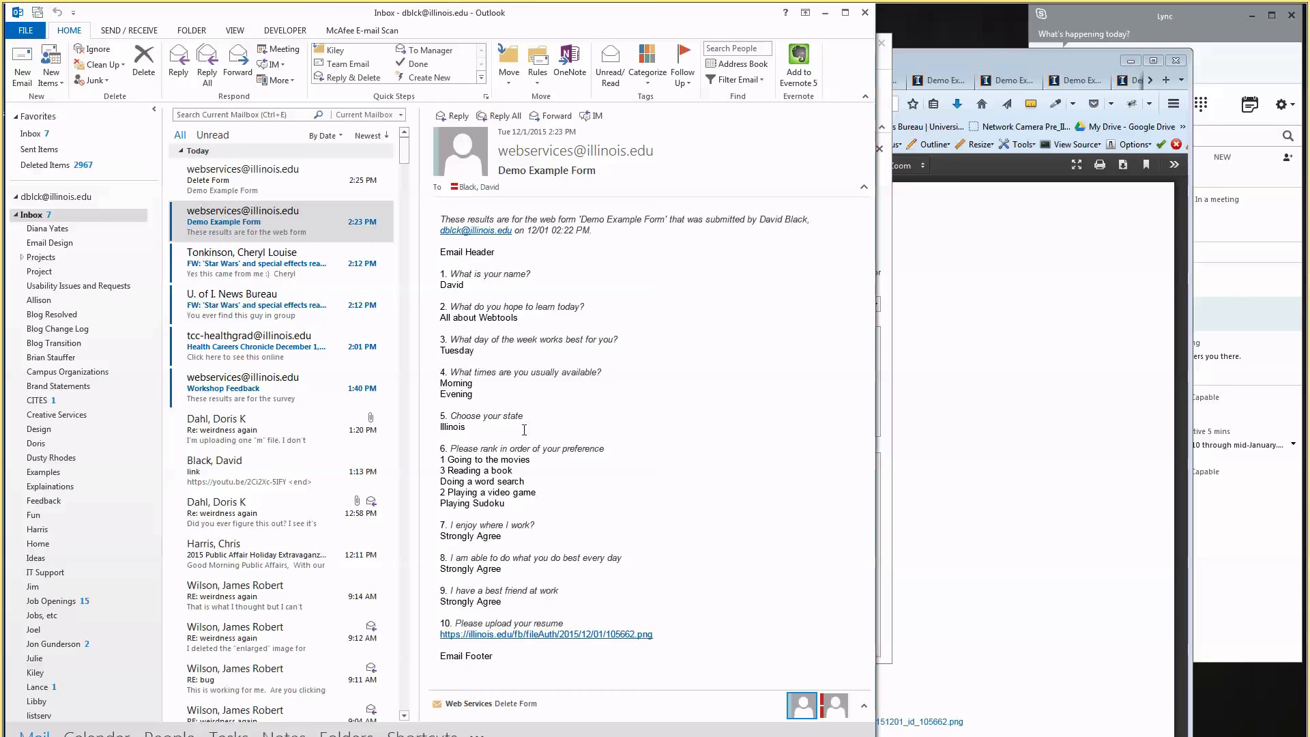
drag(527, 256, 450, 252)
drag(495, 656, 434, 666)
click(480, 254)
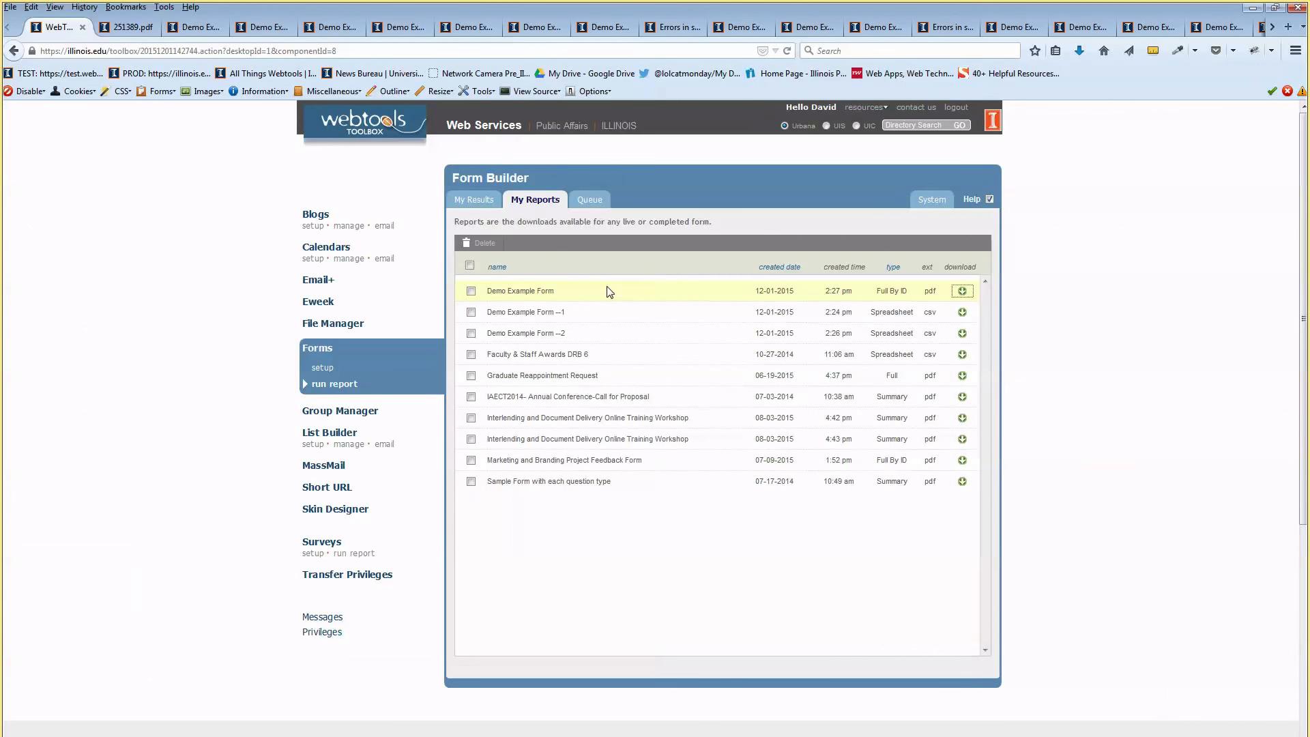
Download the Full By ID PDF report and view 251389.pdf in its browser tab
click(612, 545)
click(474, 200)
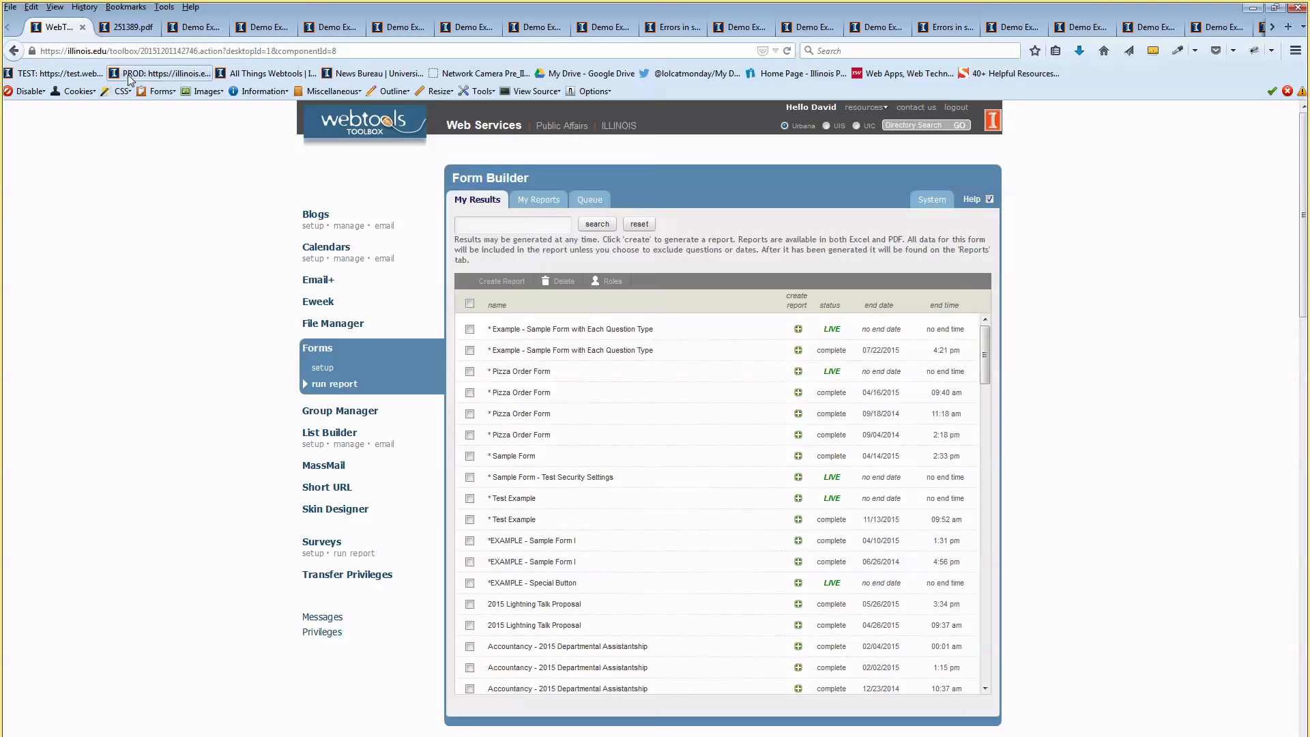
click(124, 28)
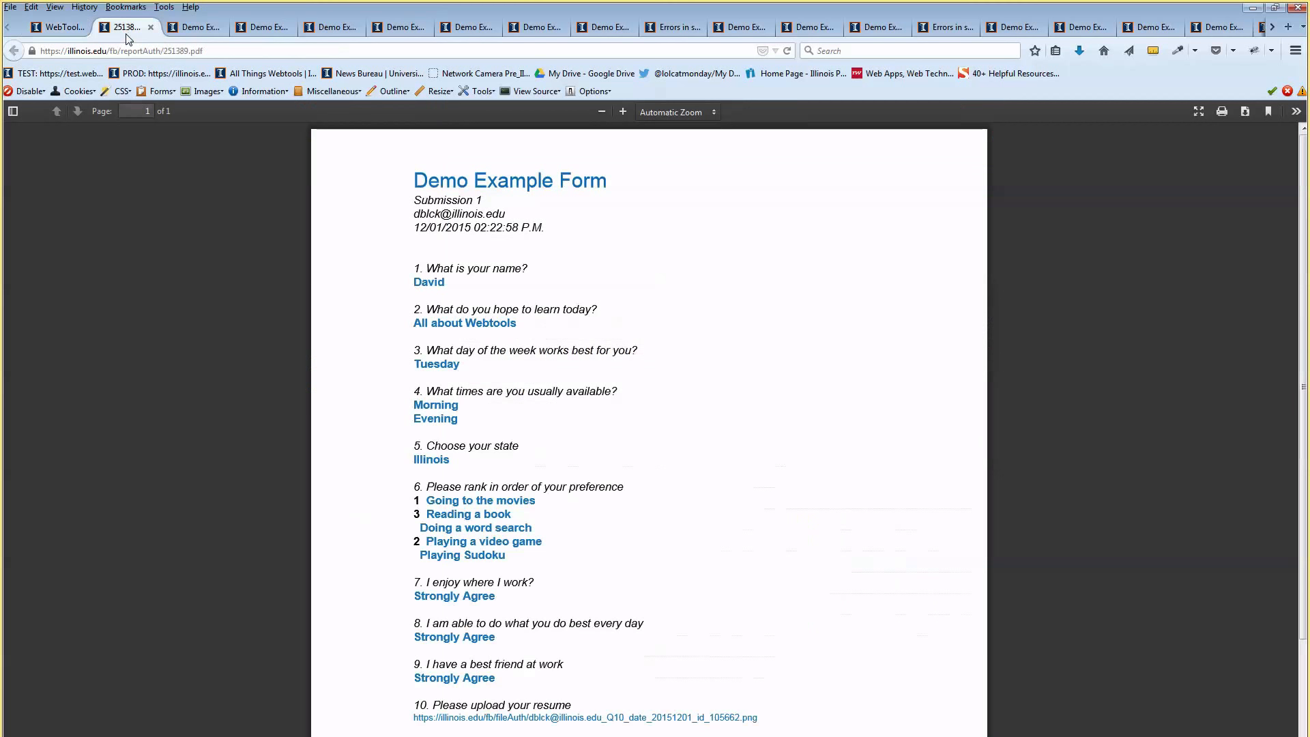
Replace the PDF's address in the Firefox address bar with 'go.illinois.edu/webtoolshe'
click(179, 50)
text(go.illin)
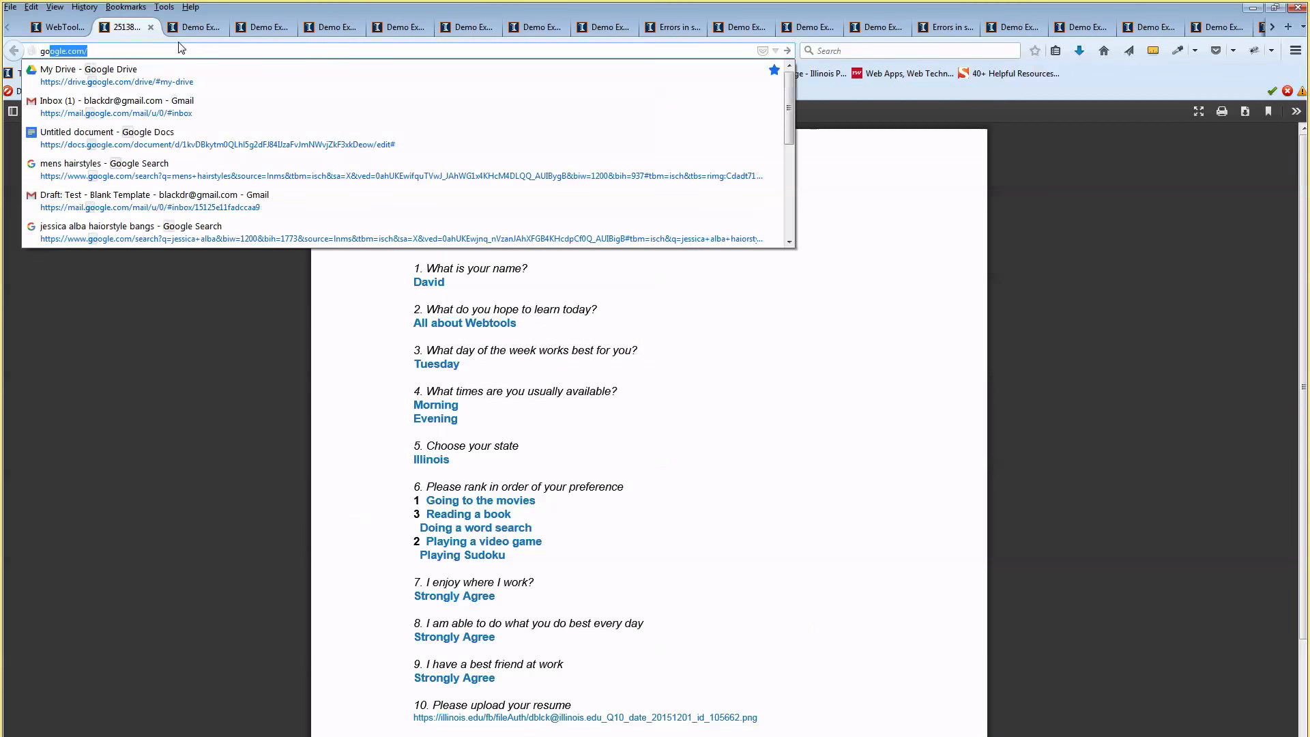
text(ois)
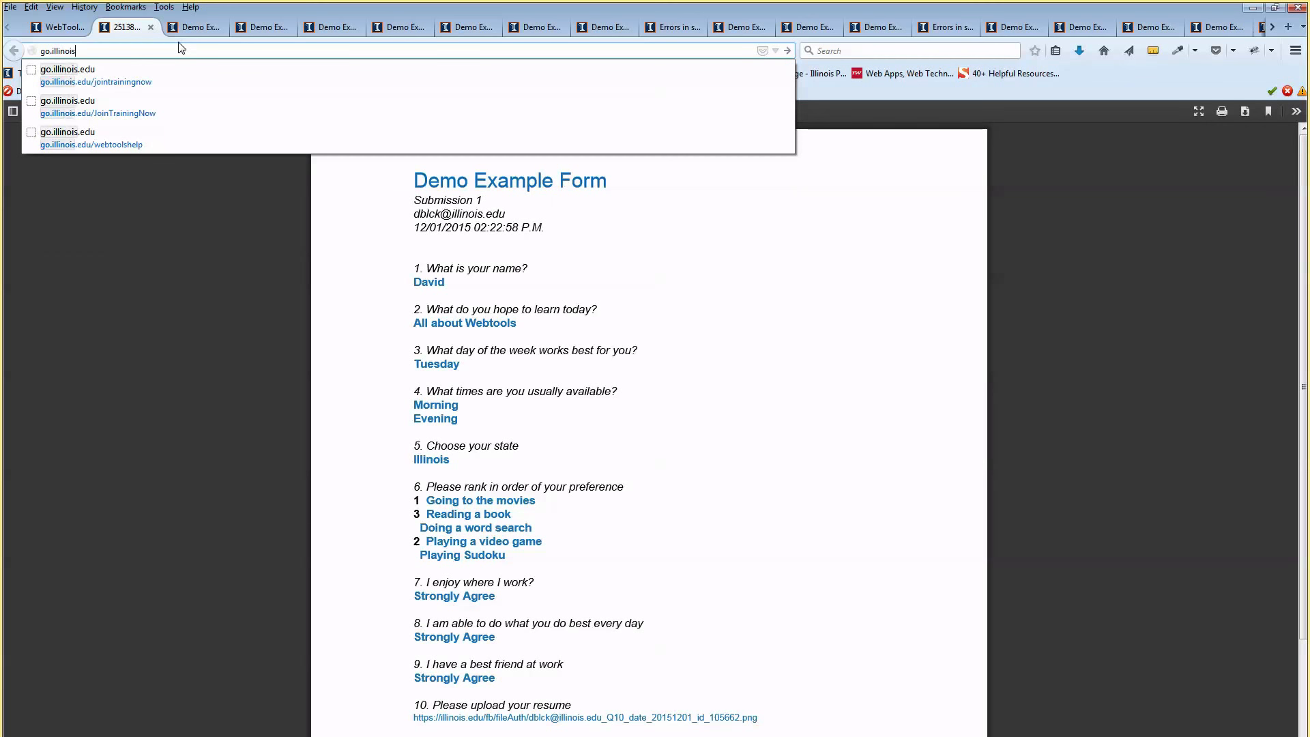
text(.edu/web)
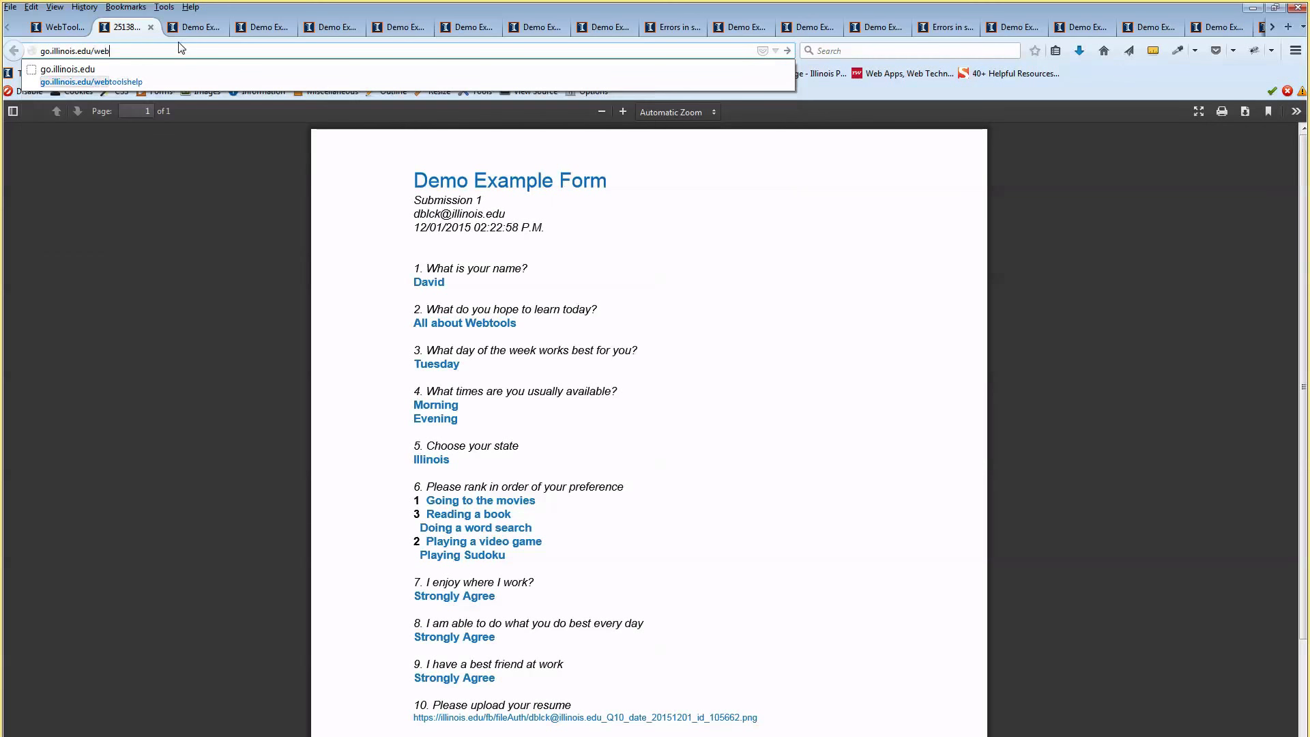
text(toolshe)
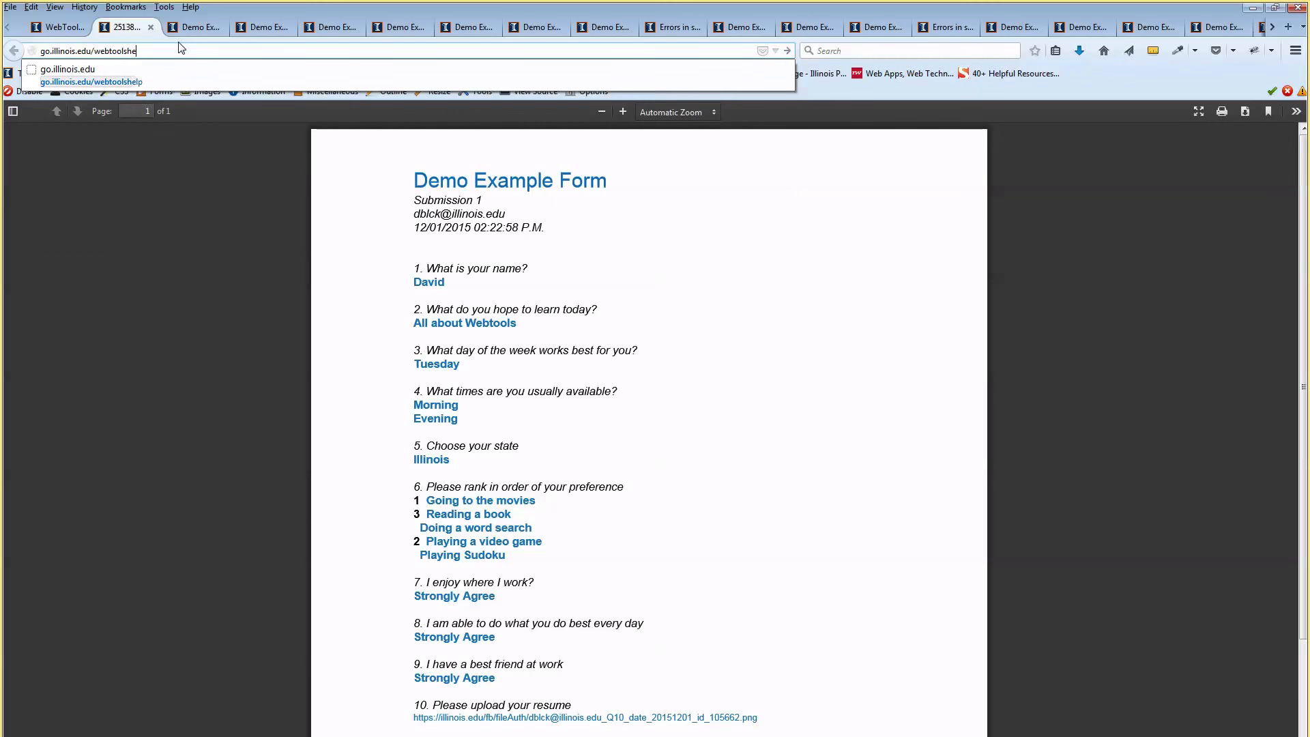